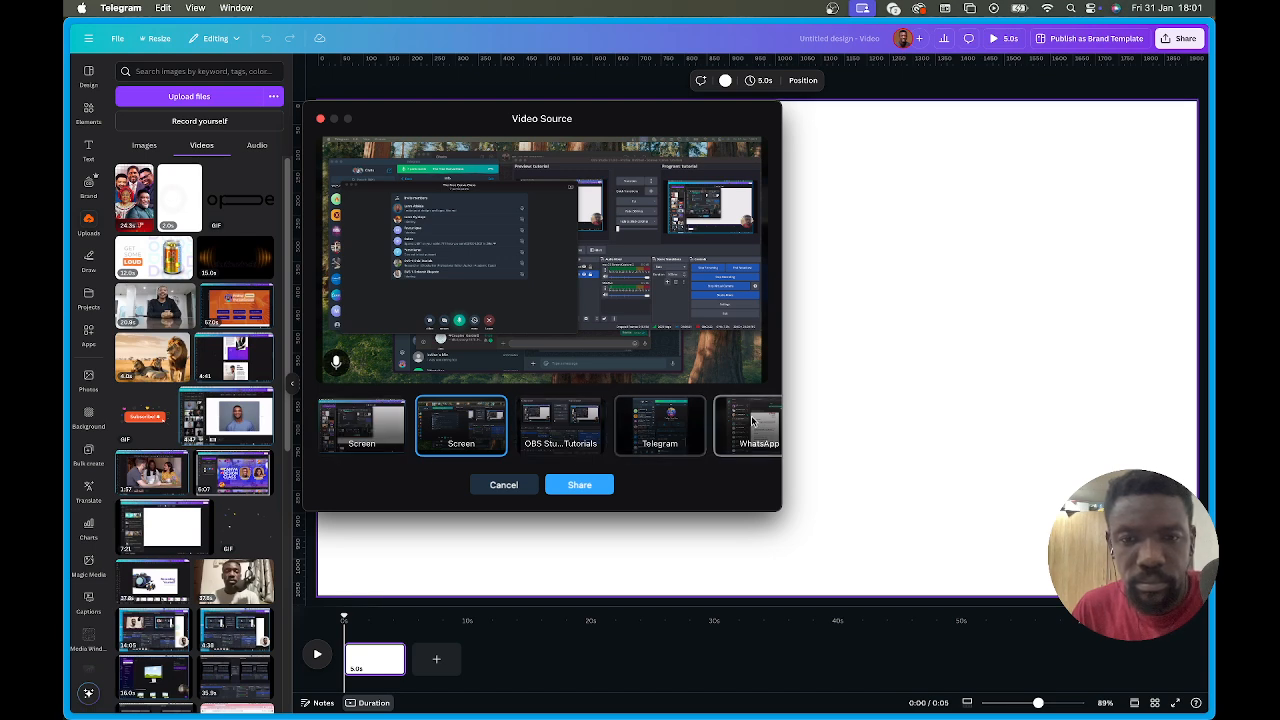
Preview the available screens and app windows as sources for the Telegram screen share.
{"action": "left_click_drag", "start_coordinate": [783, 387], "coordinate": [859, 377]}
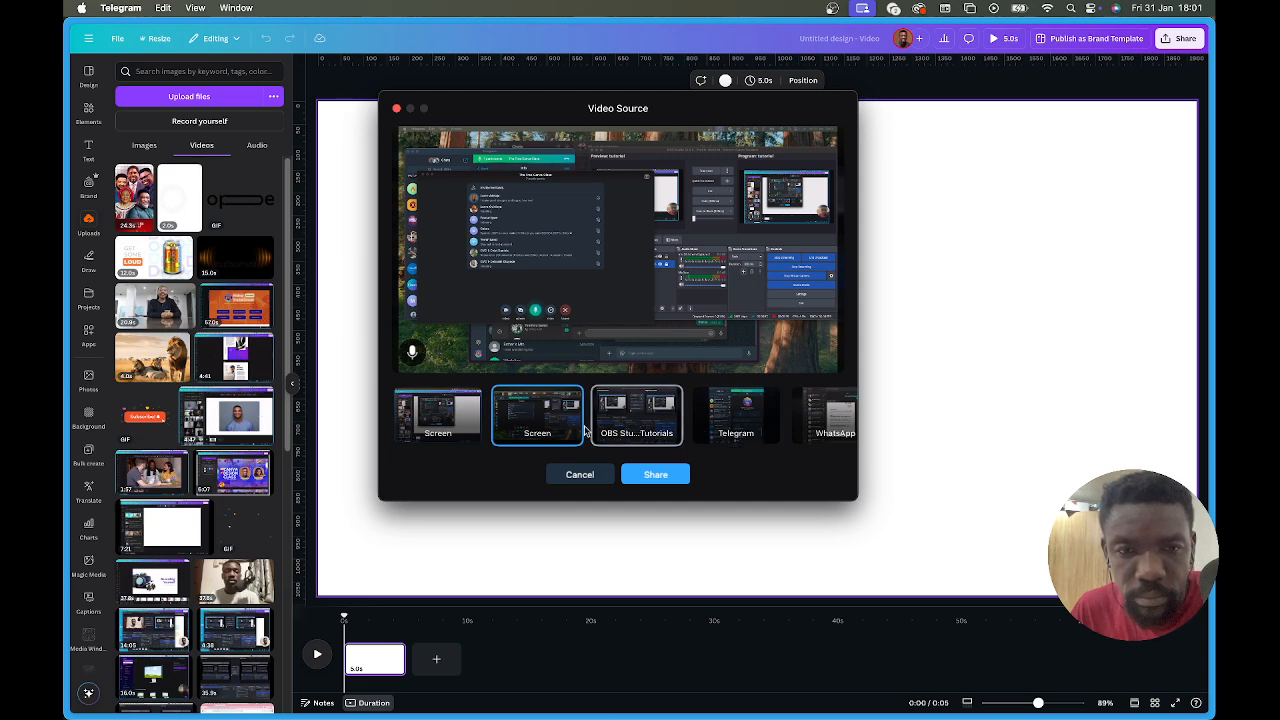
{"action": "left_click", "coordinate": [451, 426]}
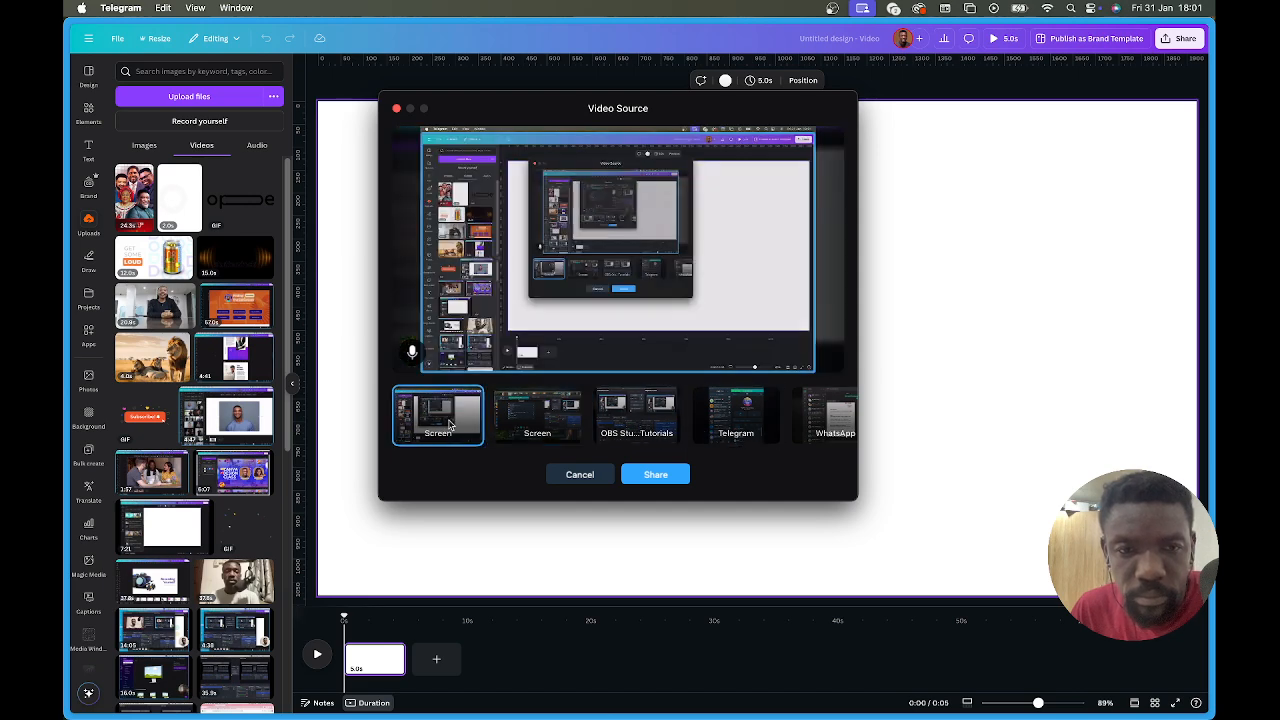
{"action": "left_click", "coordinate": [520, 422]}
{"action": "left_click", "coordinate": [628, 427]}
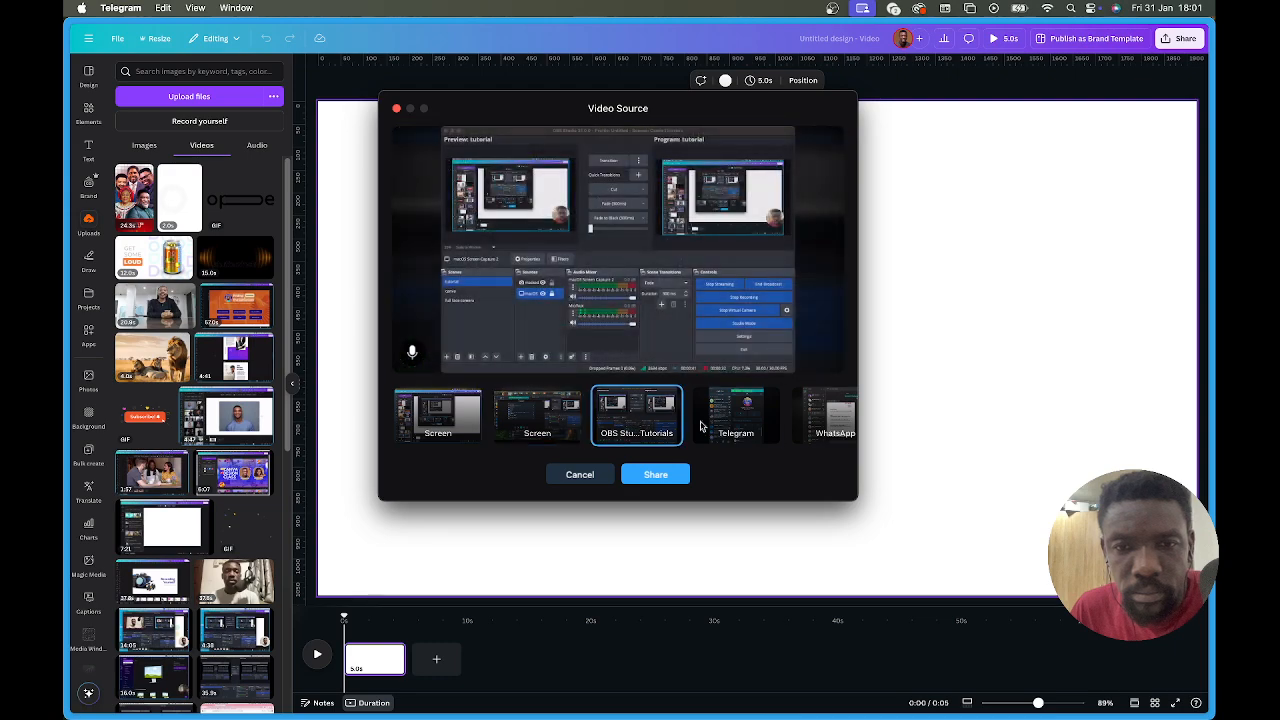
{"action": "left_click", "coordinate": [730, 426]}
{"action": "left_click", "coordinate": [820, 424]}
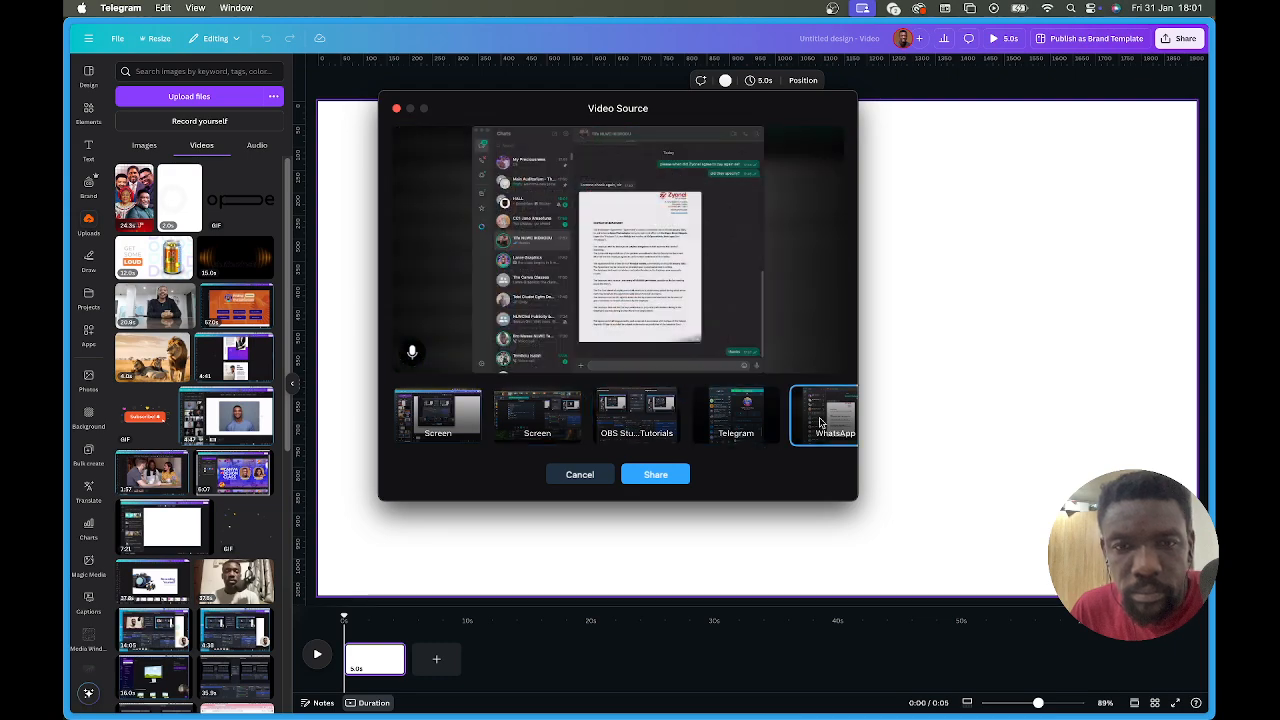
{"action": "left_click", "coordinate": [725, 420]}
{"action": "left_click", "coordinate": [630, 422]}
{"action": "left_click", "coordinate": [522, 428]}
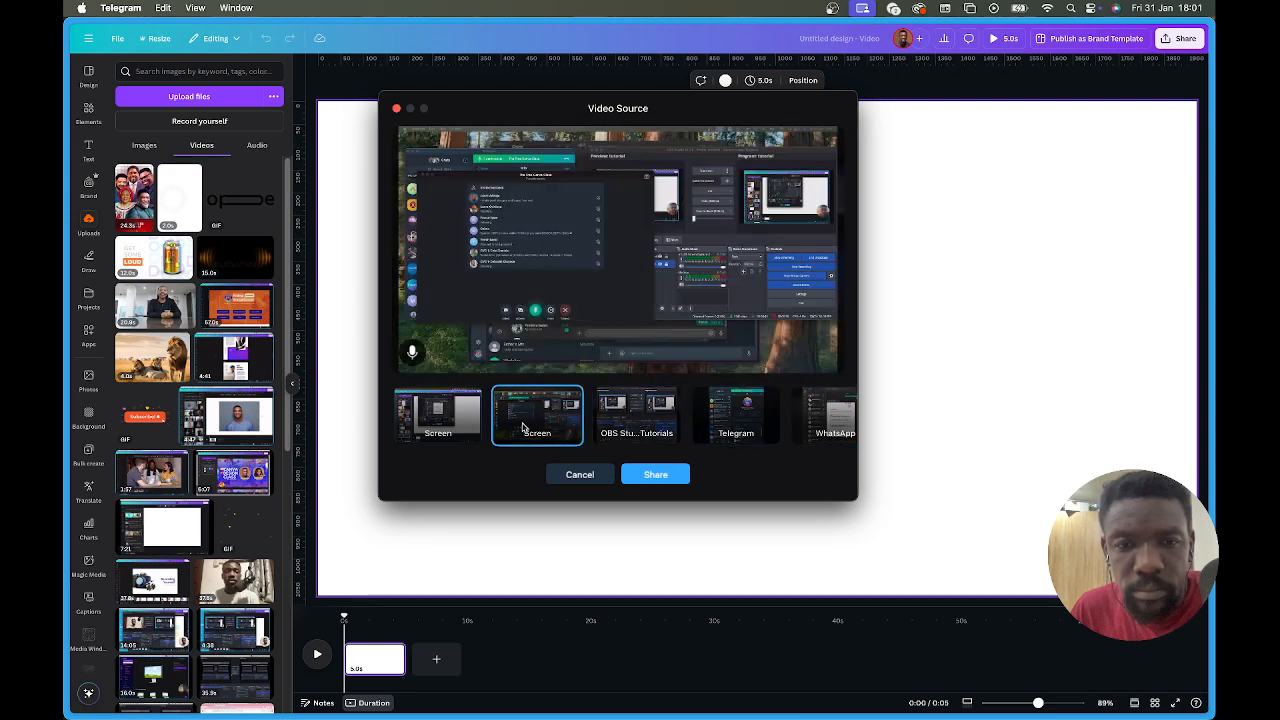
{"action": "left_click", "coordinate": [463, 428]}
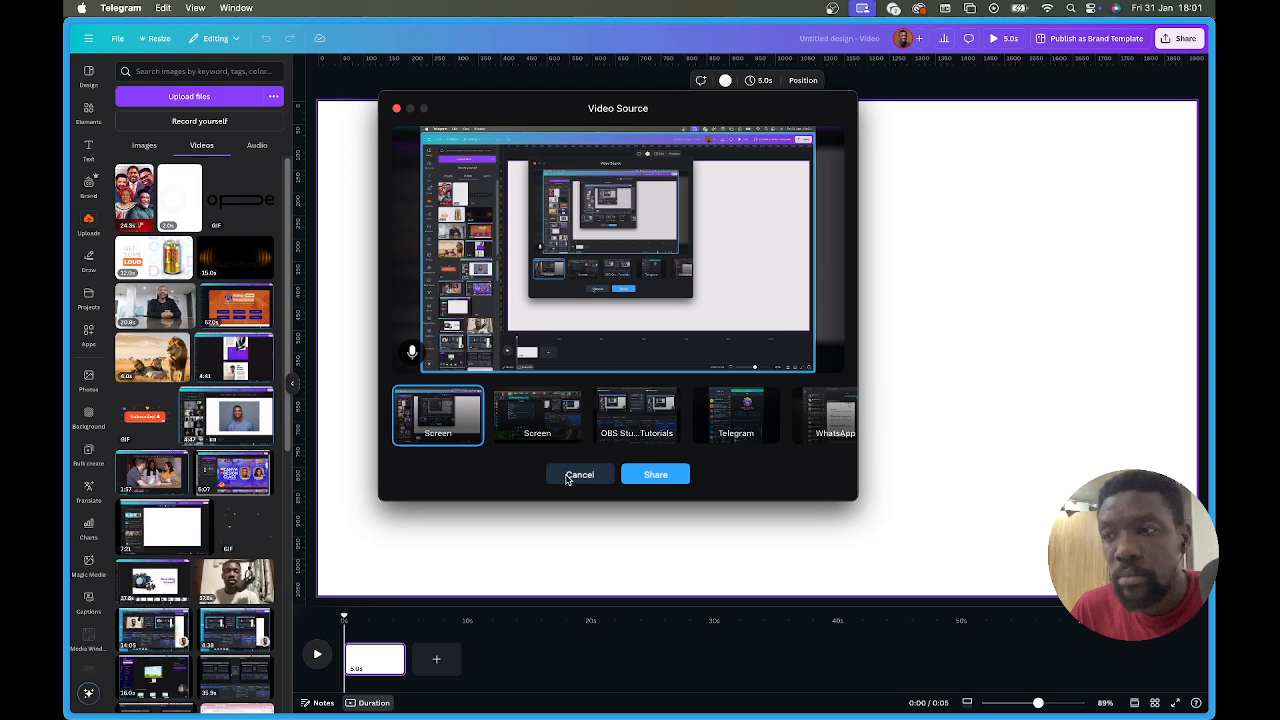
Dismiss the screen source selection and share the OBS Virtual Camera as the video source.
{"action": "left_click", "coordinate": [568, 476]}
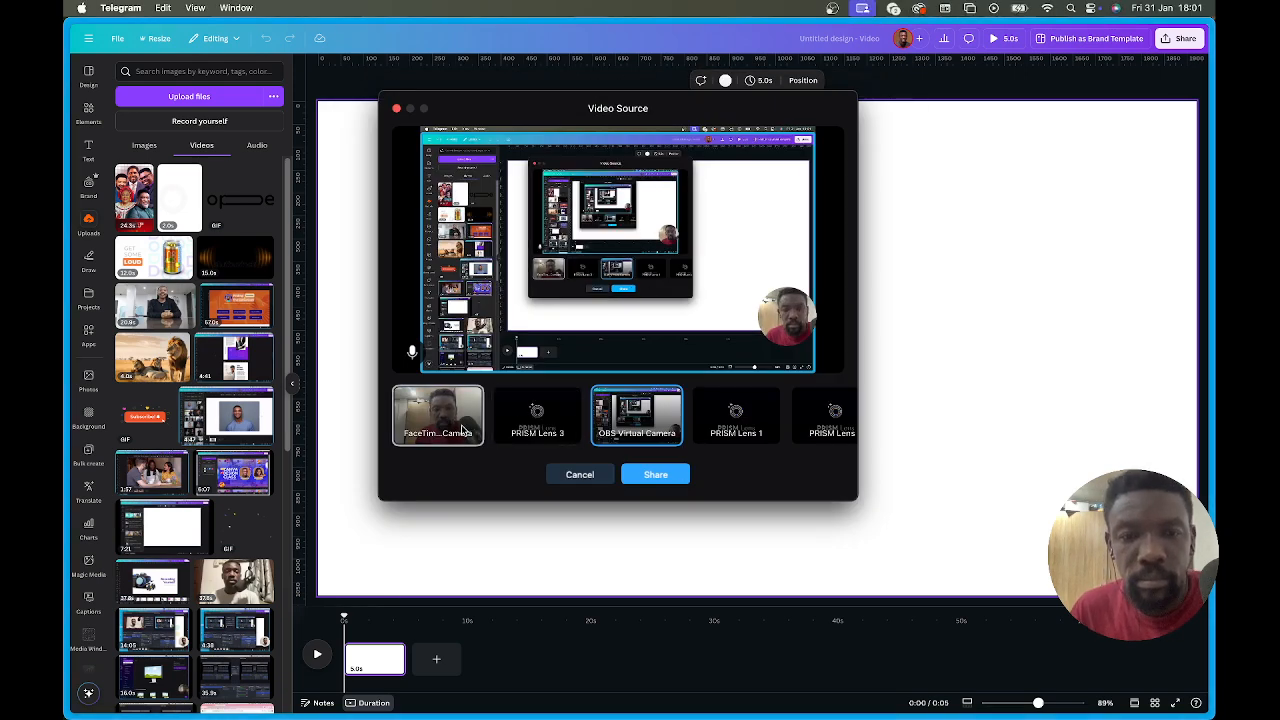
{"action": "left_click", "coordinate": [656, 476]}
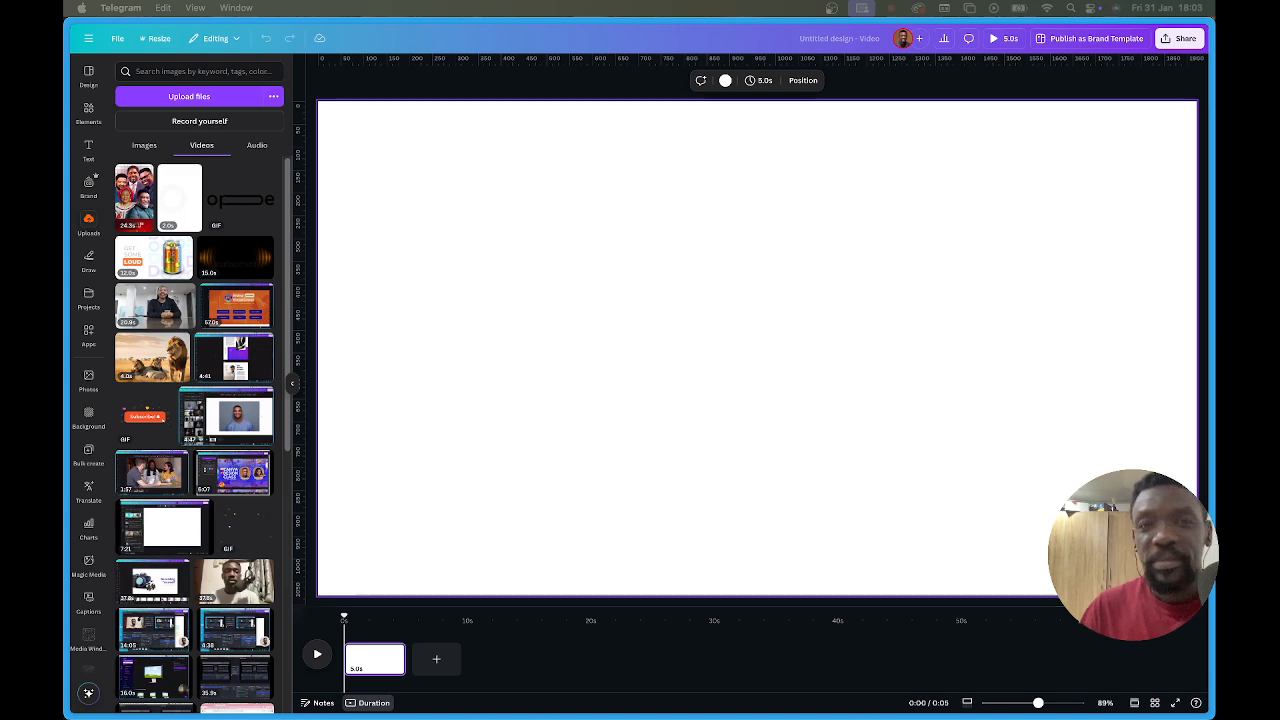
Insert a gray square in the middle of the blank video page.
{"action": "left_click", "coordinate": [523, 306]}
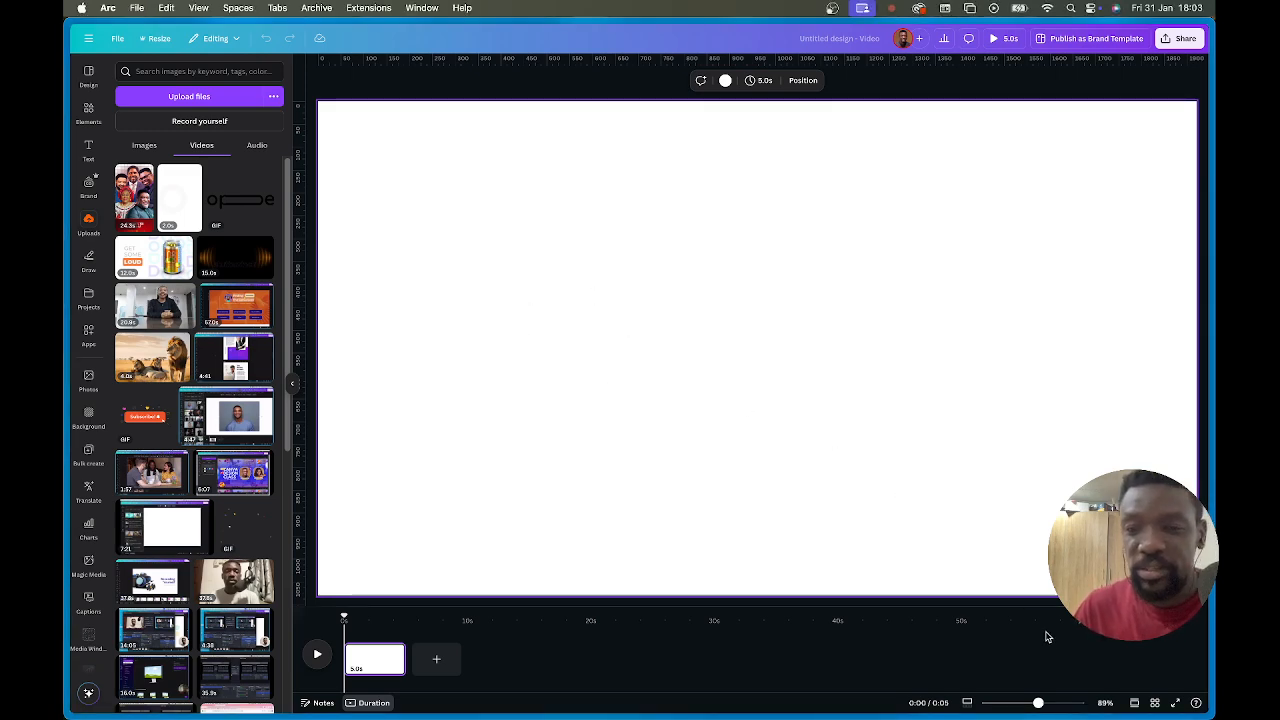
{"action": "left_click_drag", "start_coordinate": [1040, 703], "coordinate": [1037, 703]}
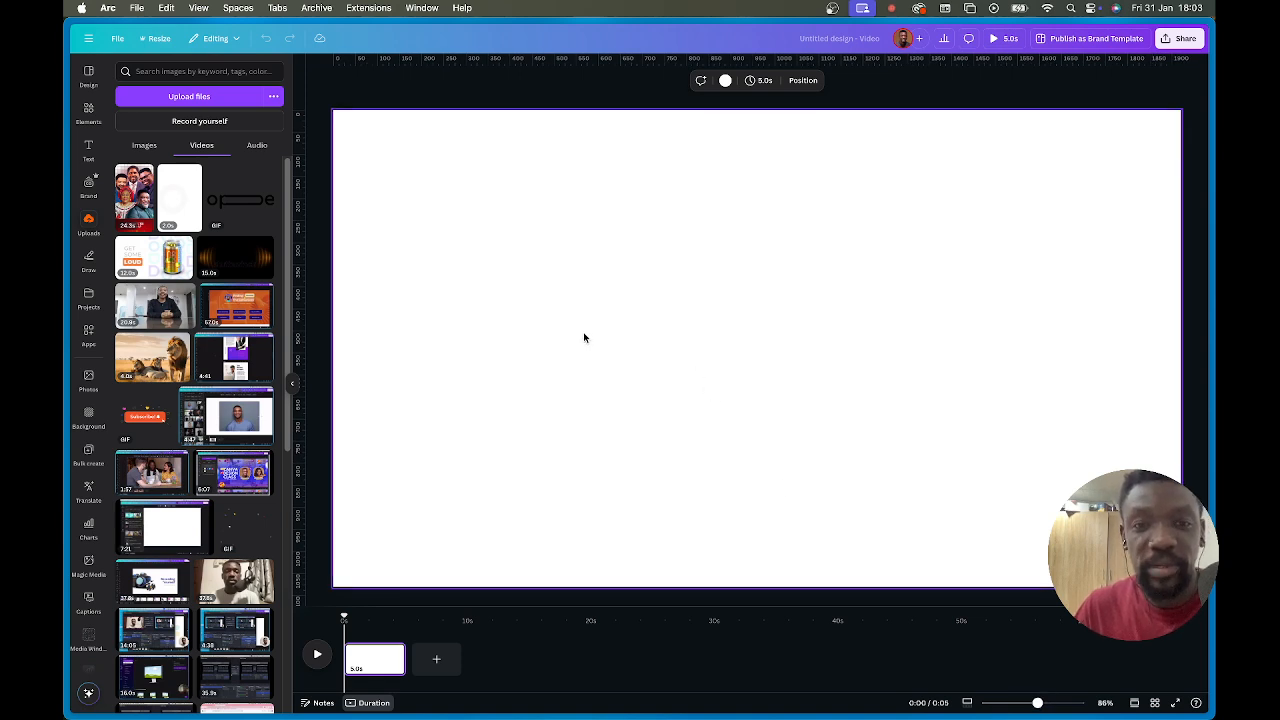
{"action": "key", "text": "r"}
{"action": "left_click", "coordinate": [757, 317]}
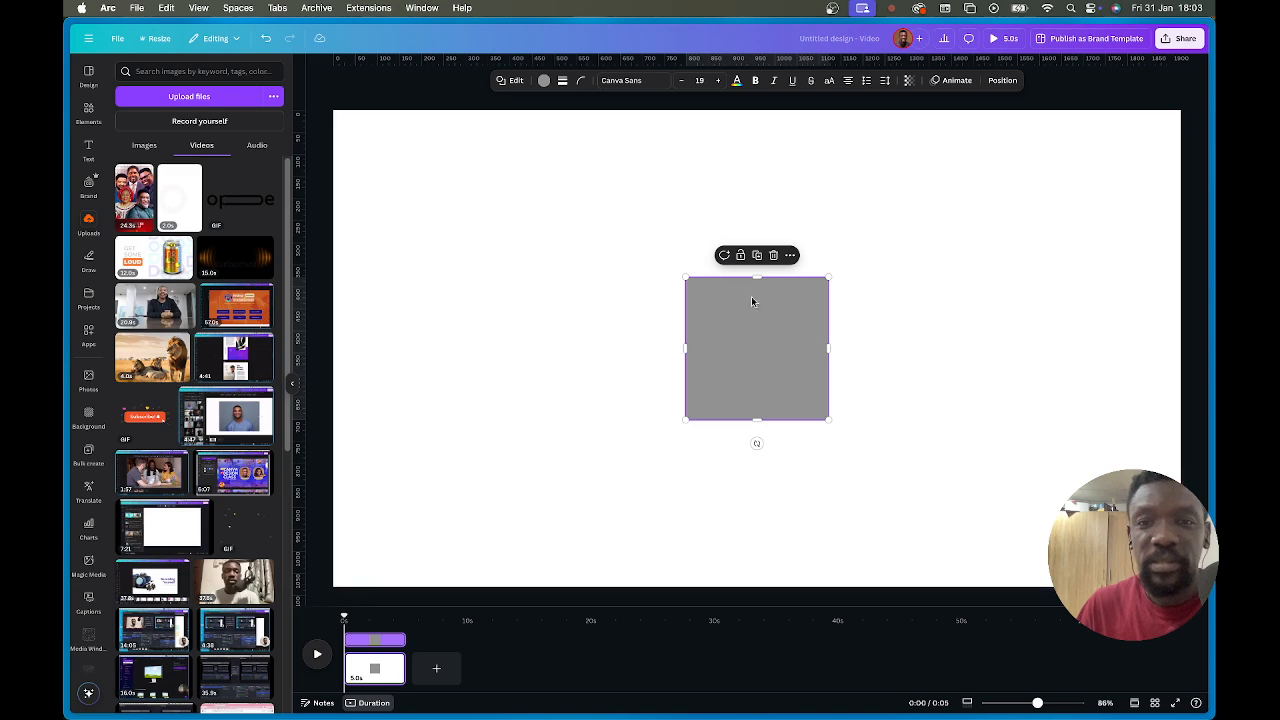
Stretch the gray square into a long horizontal bar spanning most of the page width at mid-height.
{"action": "left_click_drag", "start_coordinate": [751, 297], "coordinate": [608, 278]}
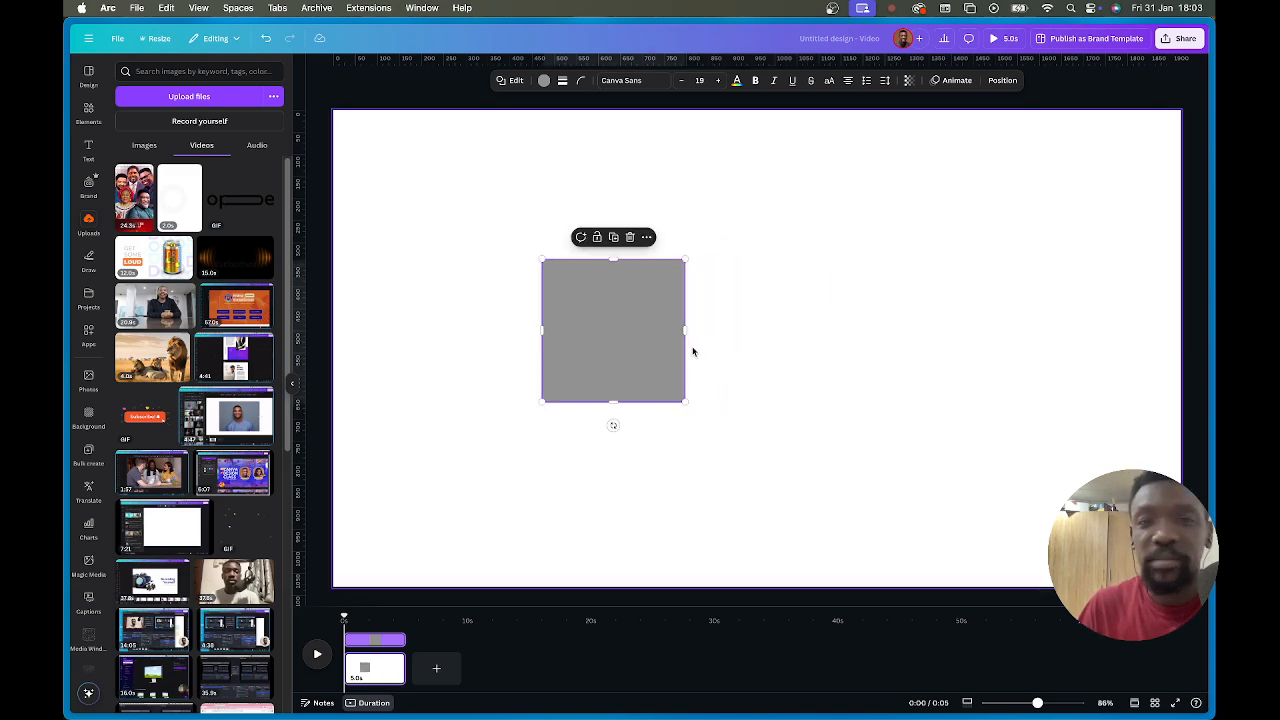
{"action": "left_click_drag", "start_coordinate": [685, 329], "coordinate": [1120, 323]}
{"action": "left_click_drag", "start_coordinate": [841, 330], "coordinate": [751, 391]}
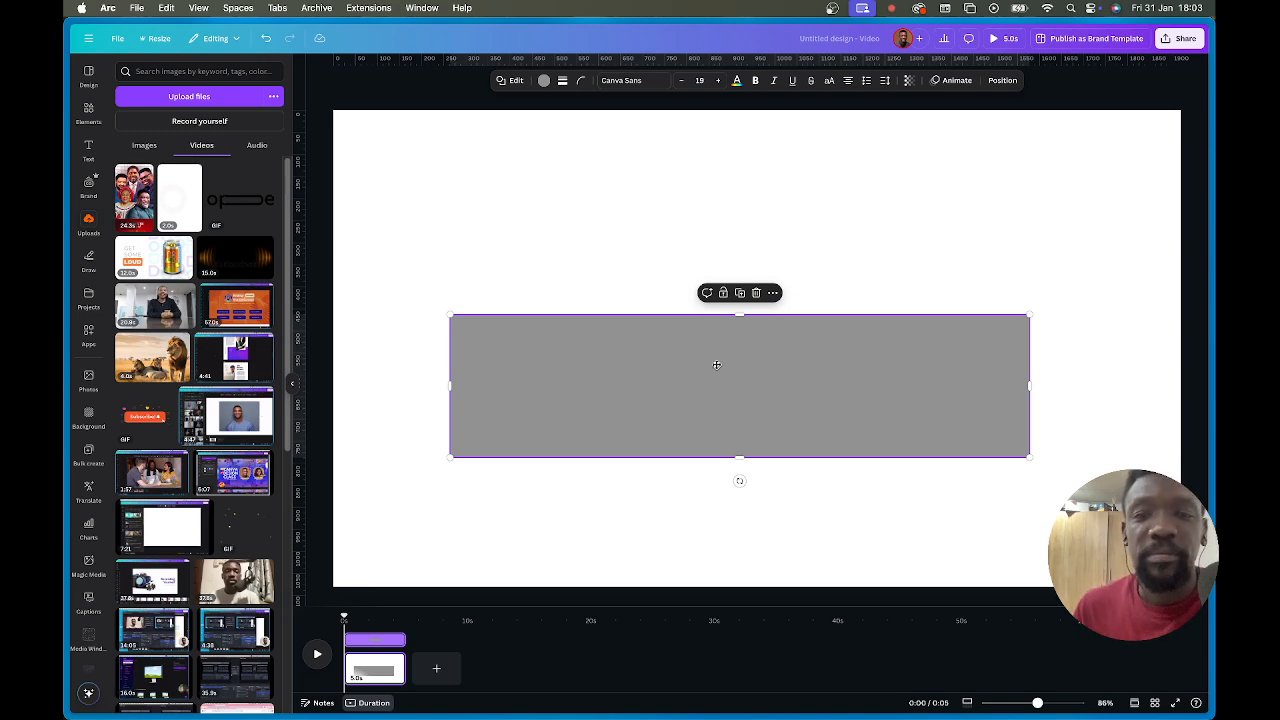
{"action": "left_click_drag", "start_coordinate": [714, 360], "coordinate": [621, 353]}
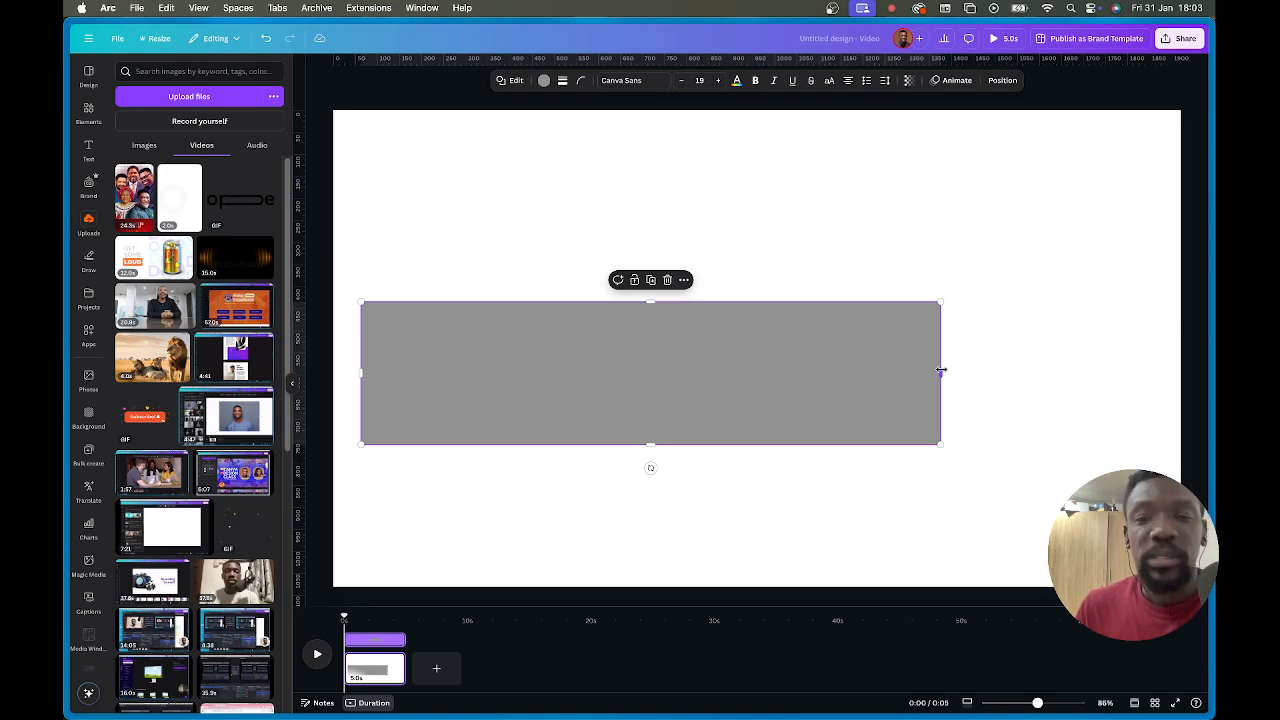
{"action": "left_click_drag", "start_coordinate": [942, 370], "coordinate": [1100, 362]}
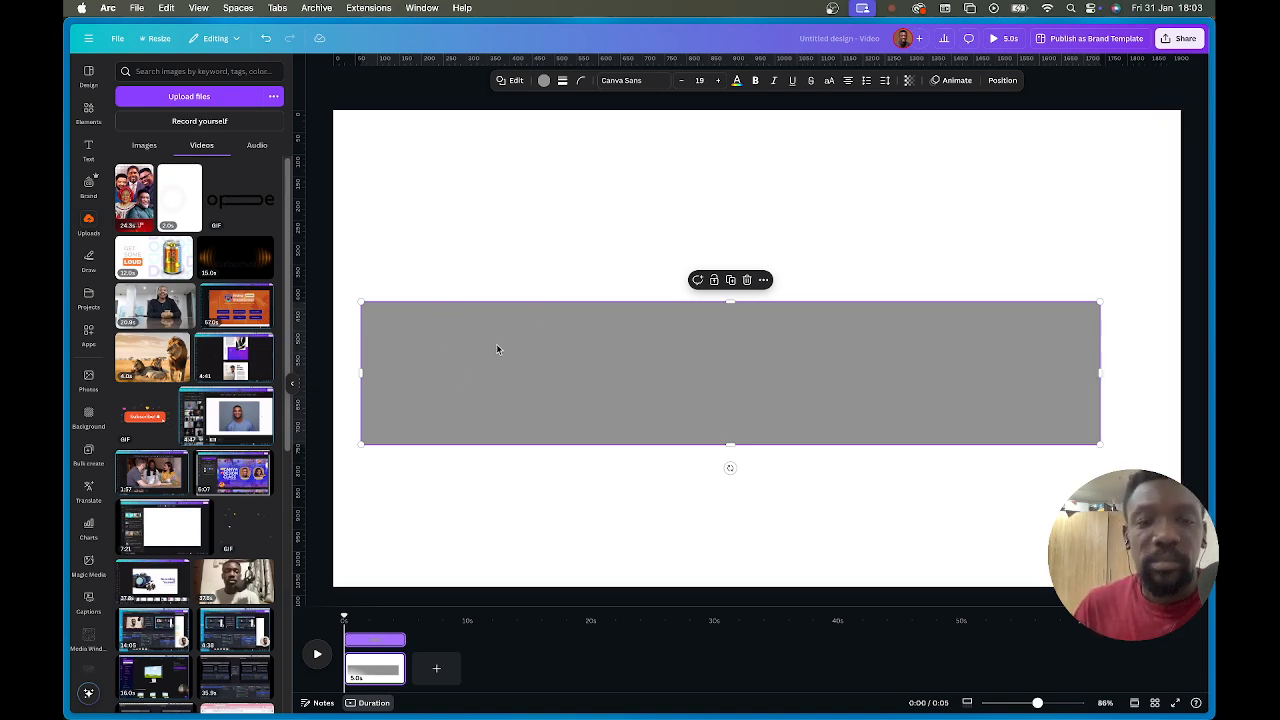
Insert a second square over the gray bar and fill it with a darker gray.
{"action": "left_click", "coordinate": [574, 282]}
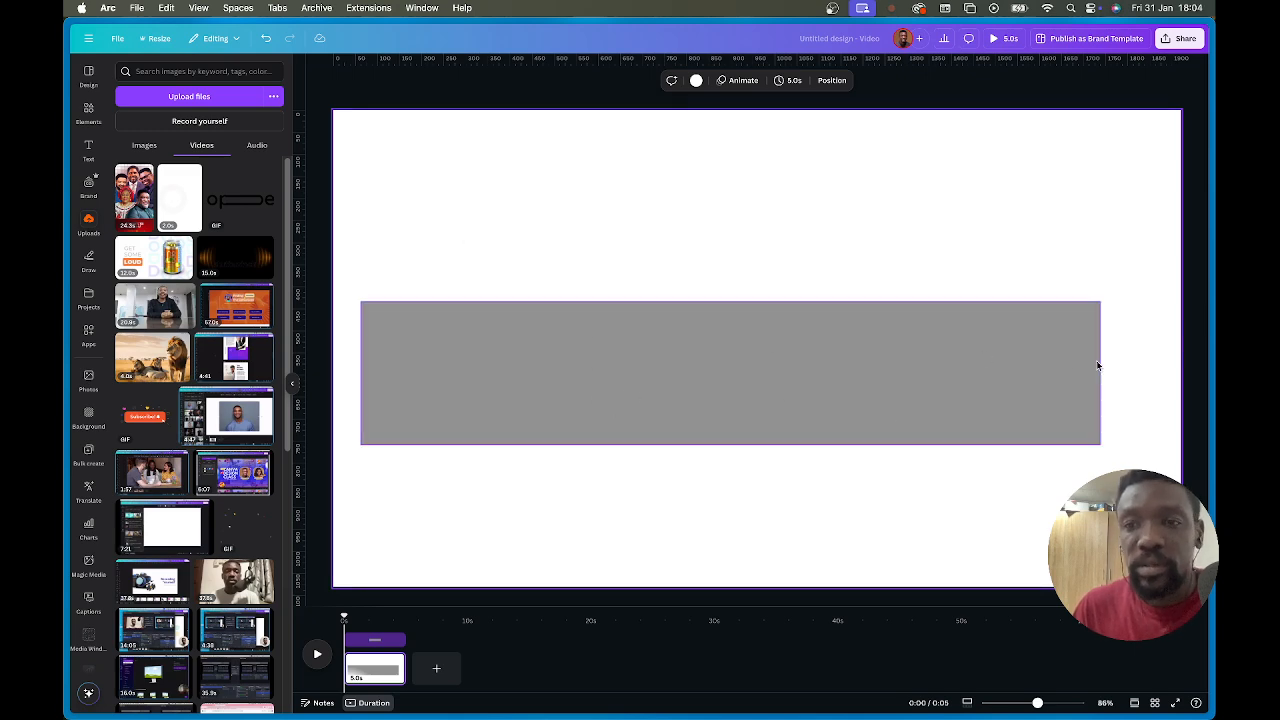
{"action": "left_click", "coordinate": [799, 381]}
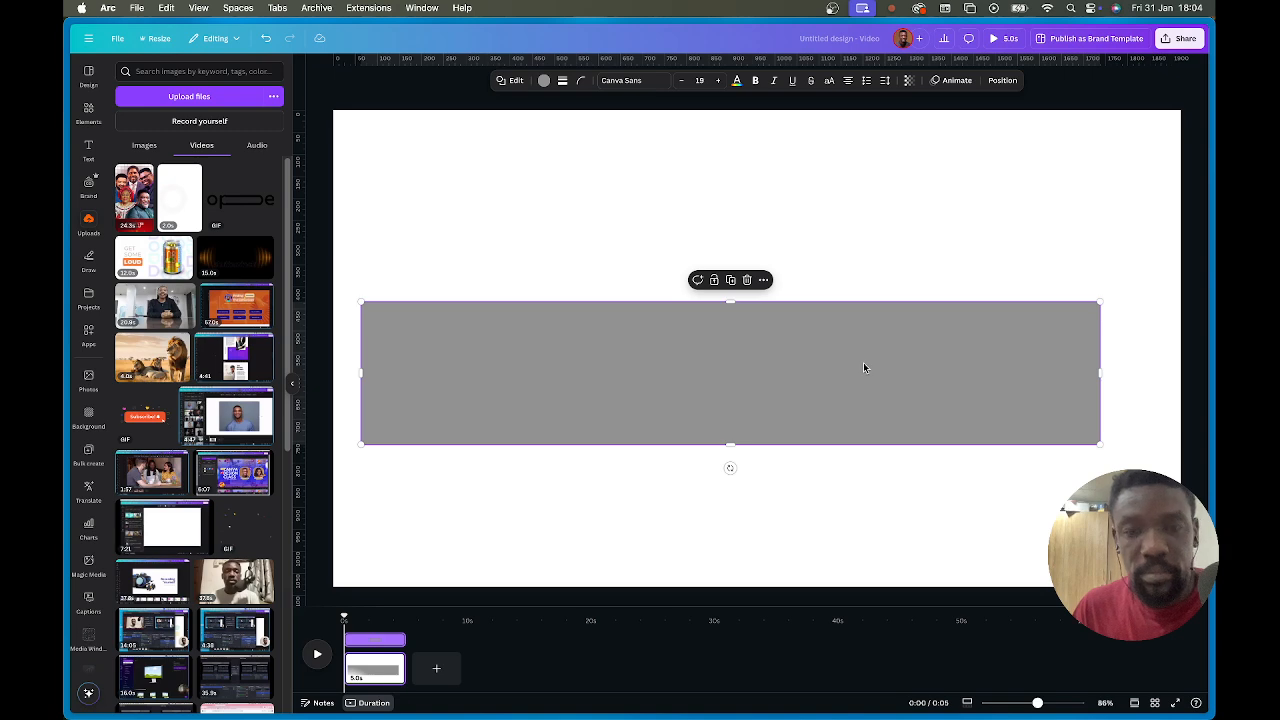
{"action": "key", "text": "r"}
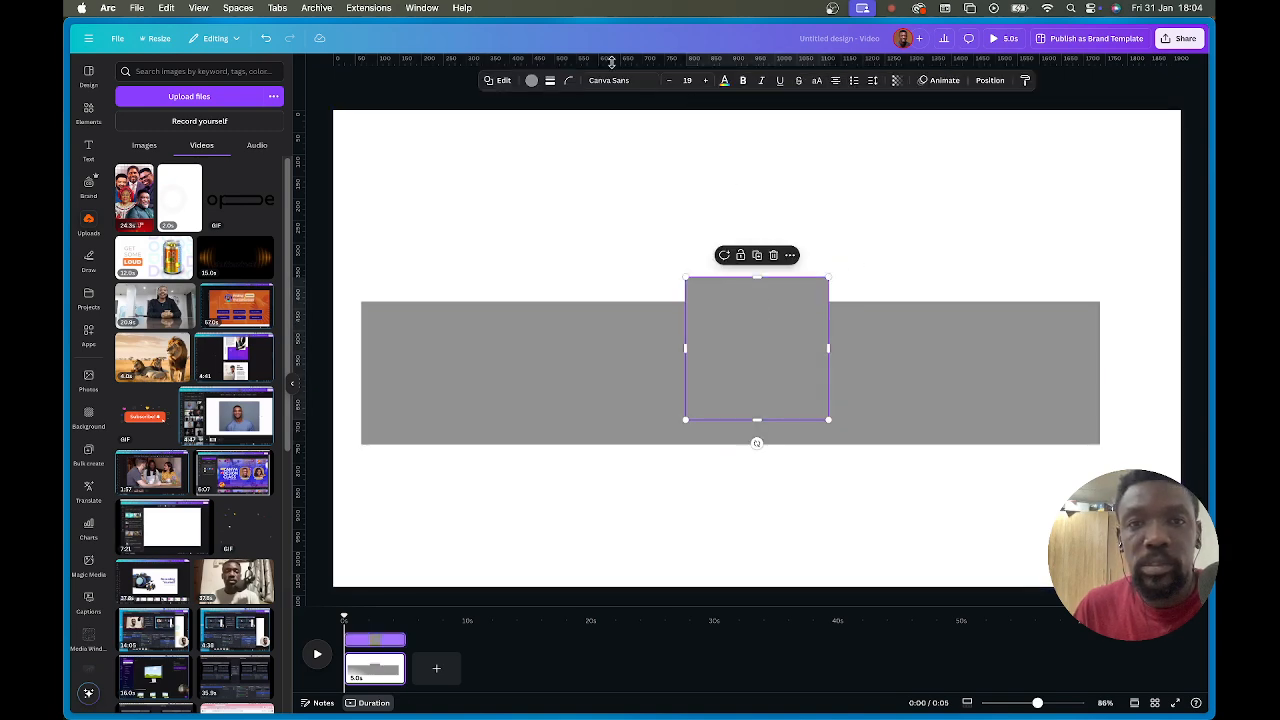
{"action": "left_click", "coordinate": [531, 80]}
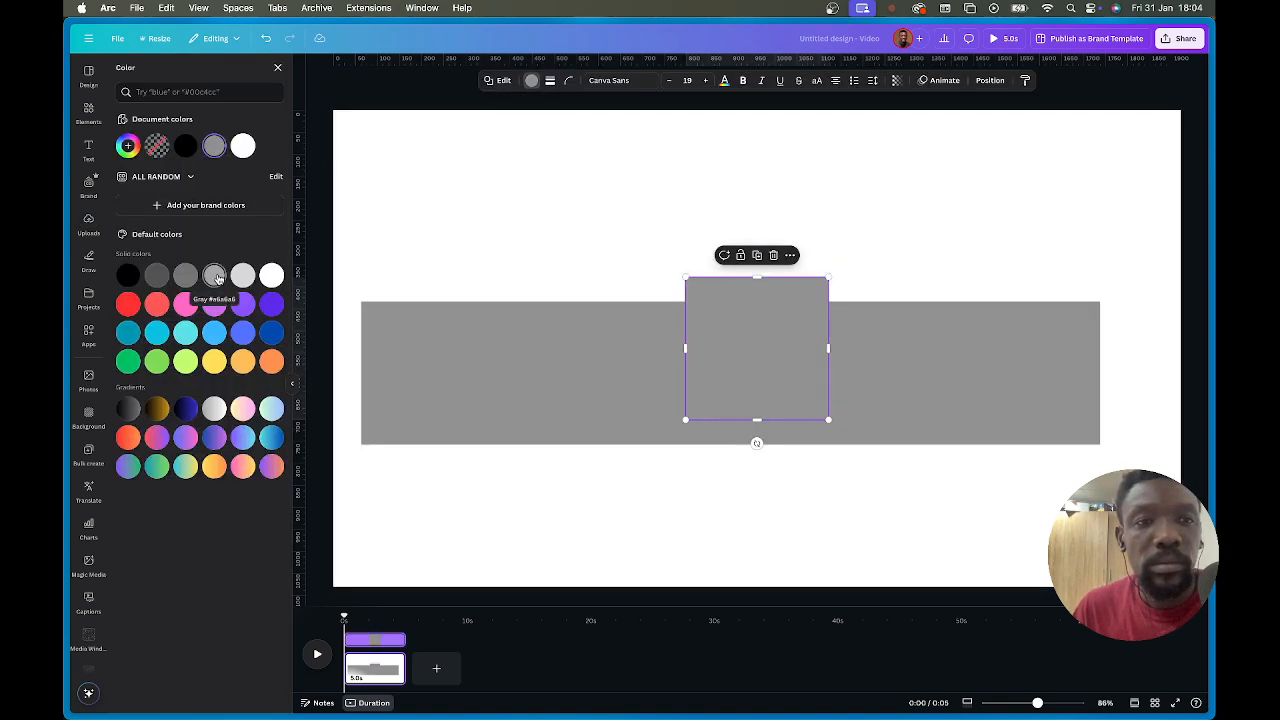
{"action": "left_click", "coordinate": [188, 276]}
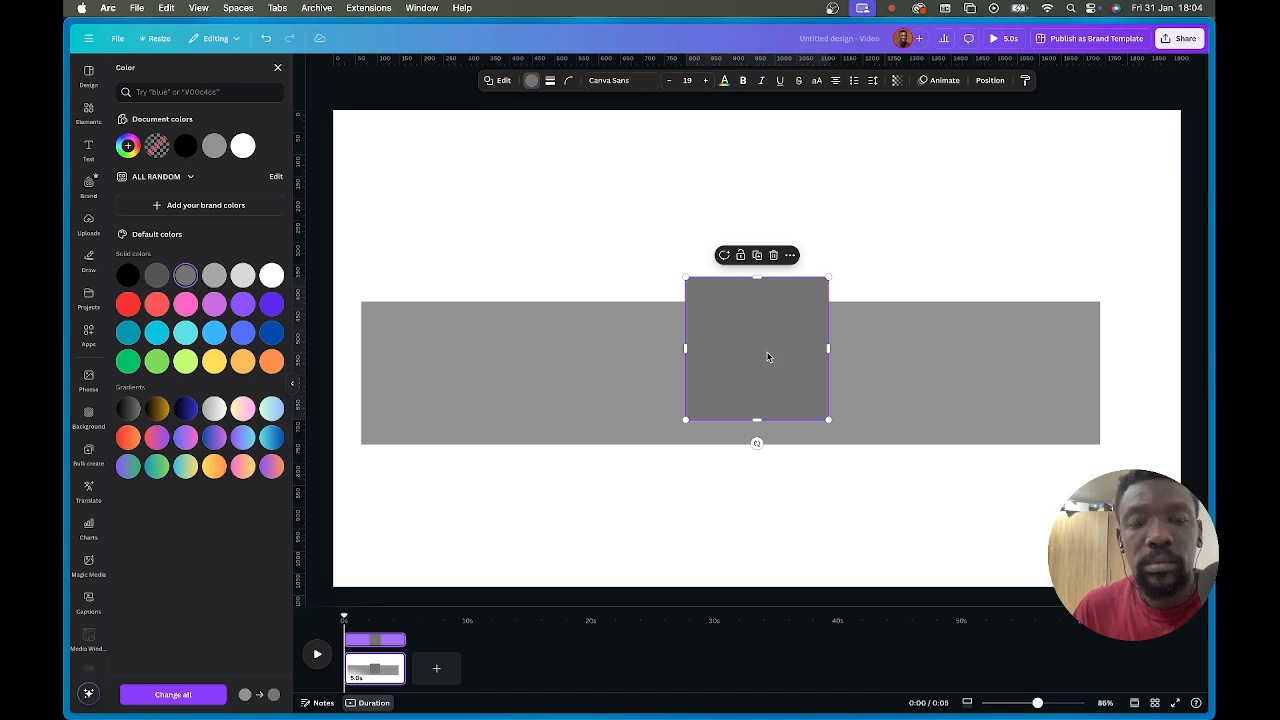
Place the darker square inside the bar and duplicate it into a row of five evenly spaced squares filling the bar.
{"action": "left_click_drag", "start_coordinate": [766, 354], "coordinate": [600, 365]}
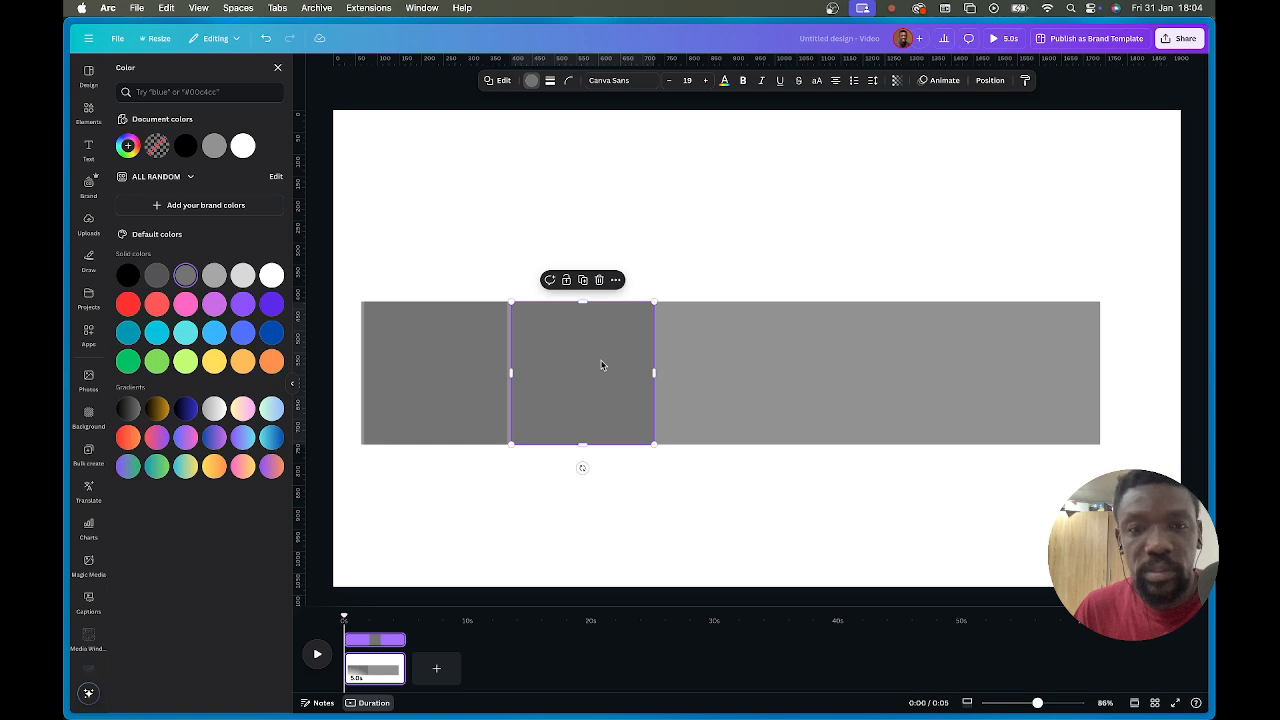
{"action": "key", "text": "super+d"}
{"action": "key", "text": "super+d"}
{"action": "key", "text": "super+d"}
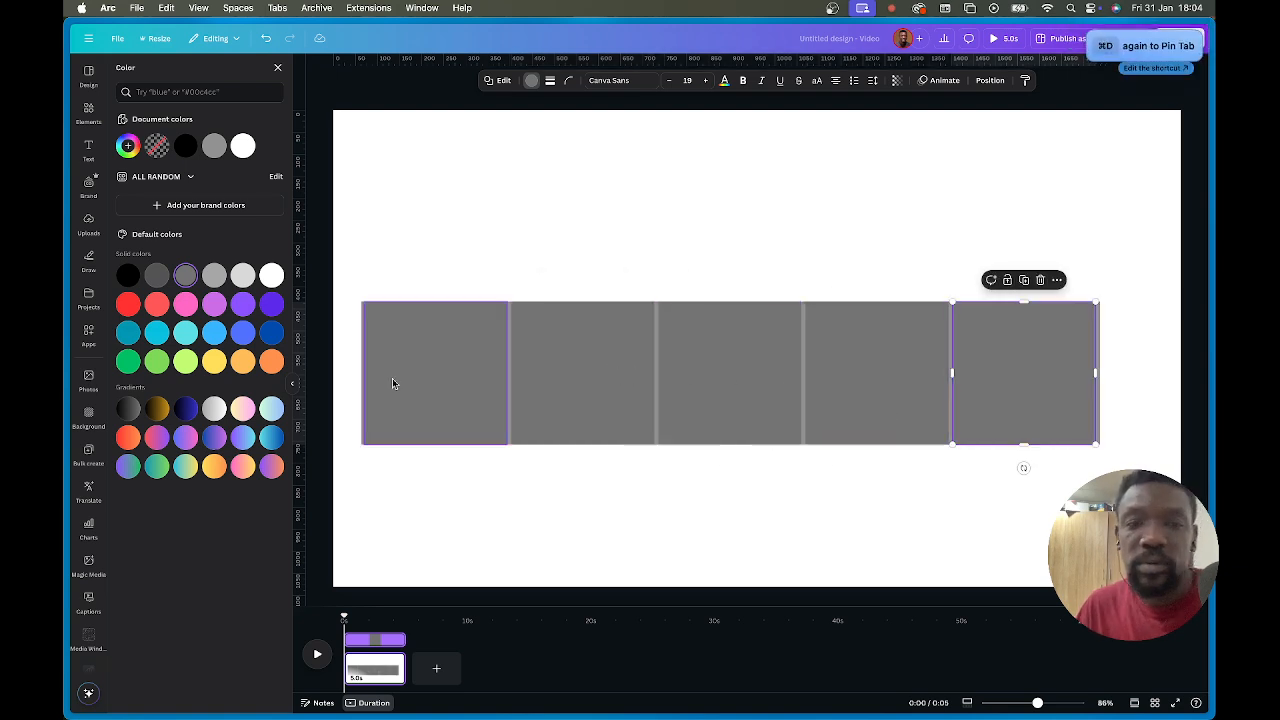
Move the middle square above the bar and slide the two squares after it left to close the gap.
{"action": "left_click", "coordinate": [739, 368]}
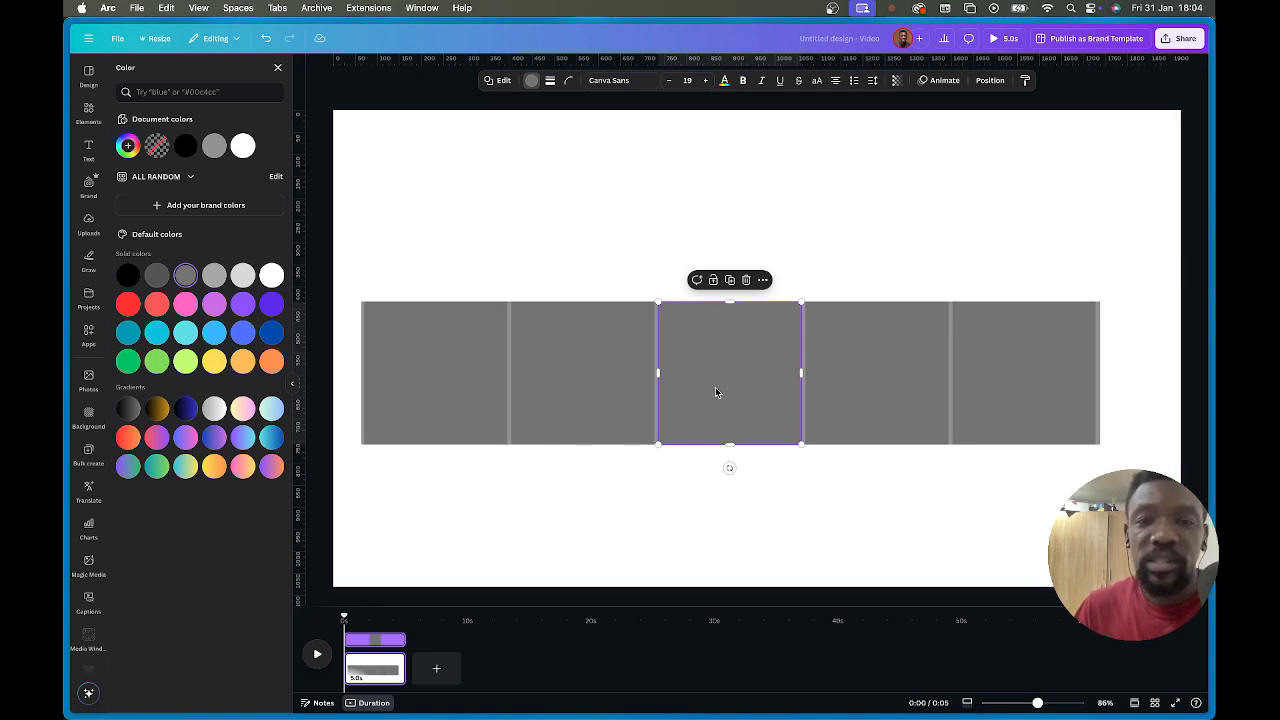
{"action": "left_click_drag", "start_coordinate": [715, 387], "coordinate": [712, 216]}
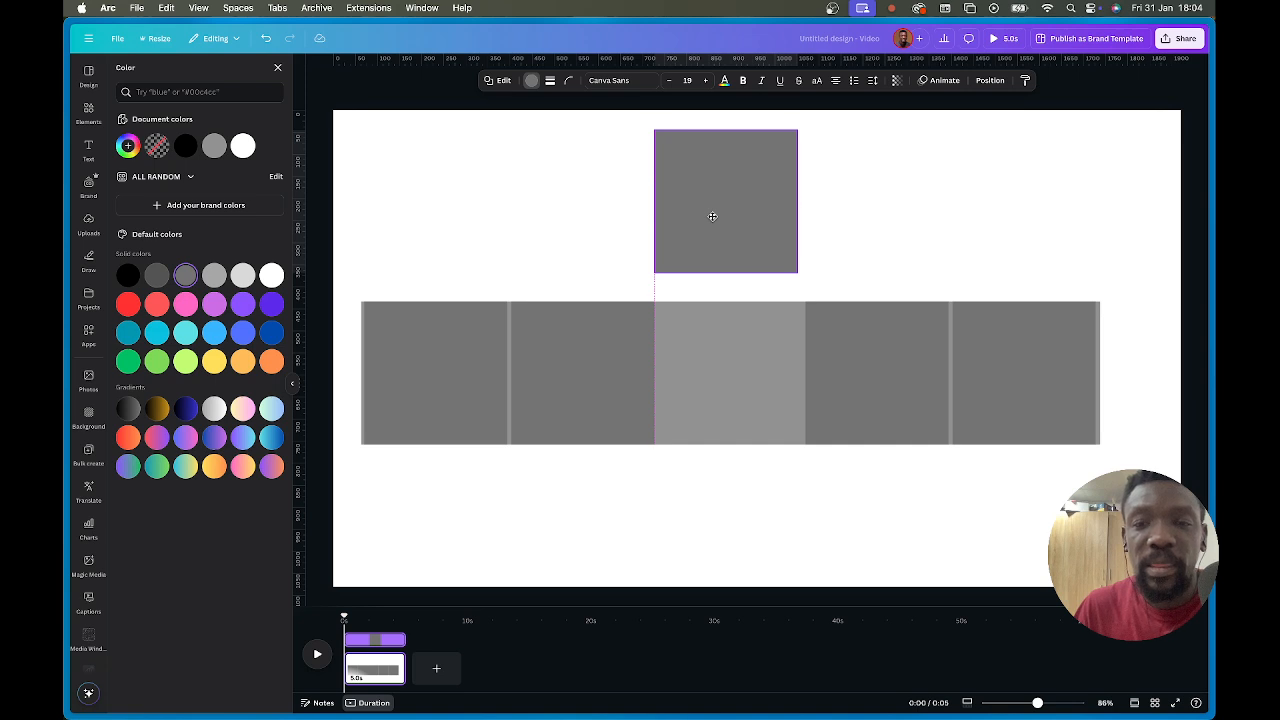
{"action": "left_click", "coordinate": [894, 406]}
{"action": "left_click", "coordinate": [1014, 390], "text": "shift"}
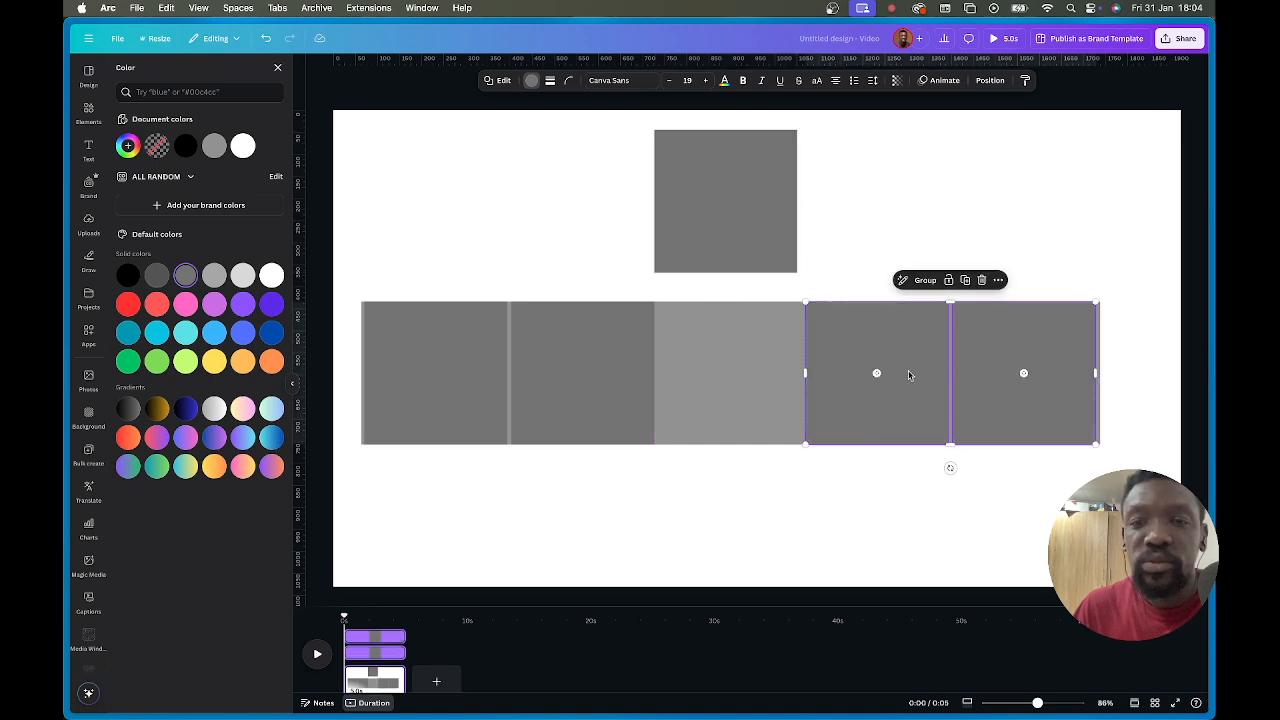
{"action": "left_click_drag", "start_coordinate": [909, 375], "coordinate": [762, 374]}
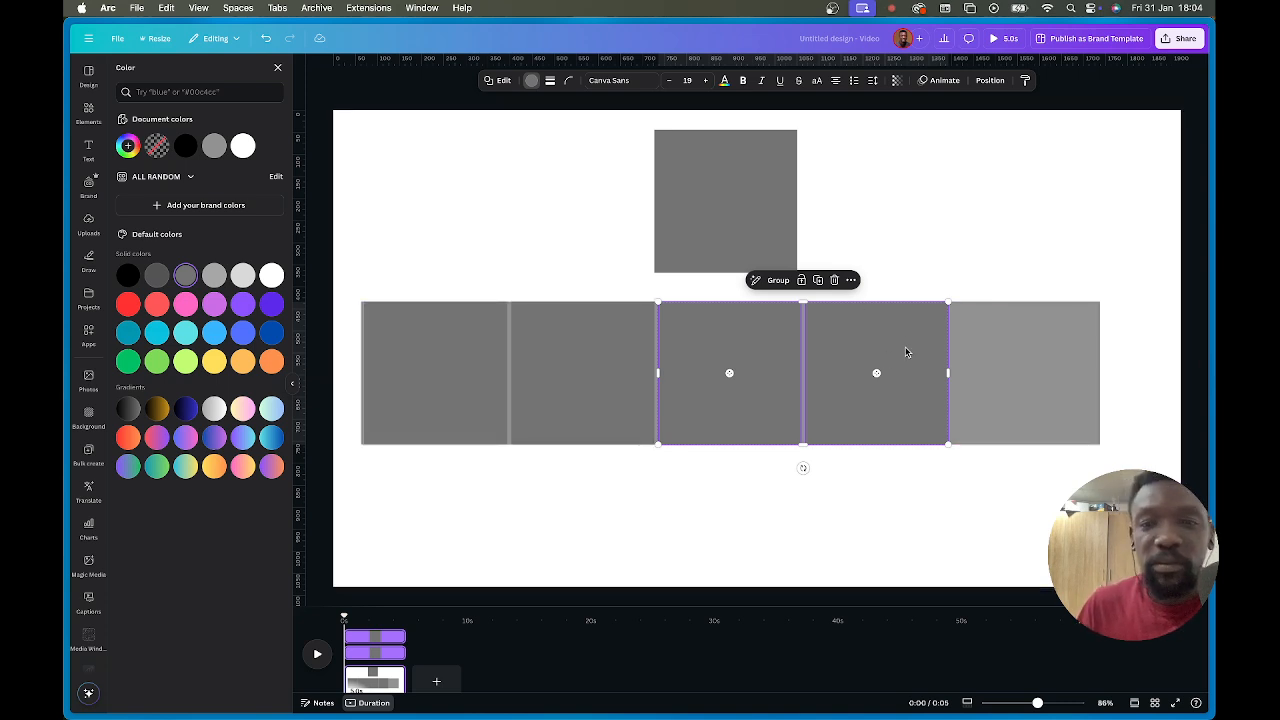
Shorten the gray background bar so it ends at the fourth square of the row.
{"action": "left_click", "coordinate": [1038, 366], "text": "shift"}
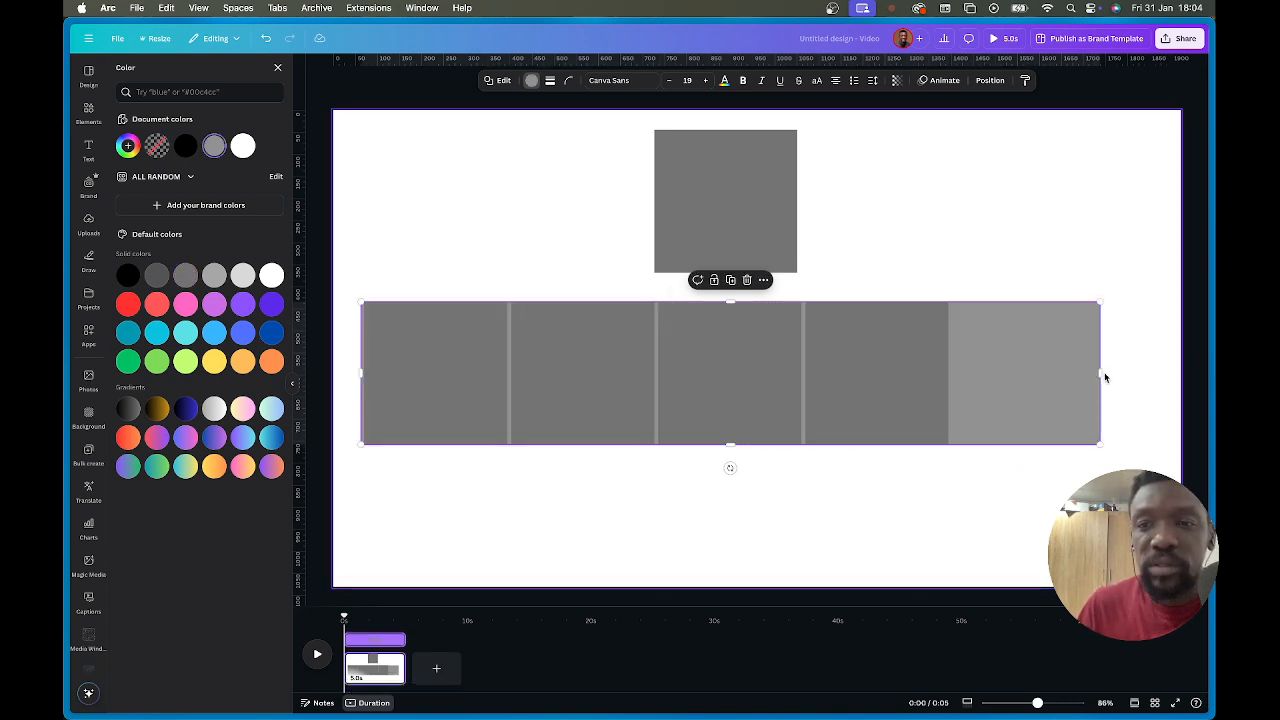
{"action": "left_click_drag", "start_coordinate": [1101, 373], "coordinate": [950, 376]}
{"action": "left_click", "coordinate": [1040, 391]}
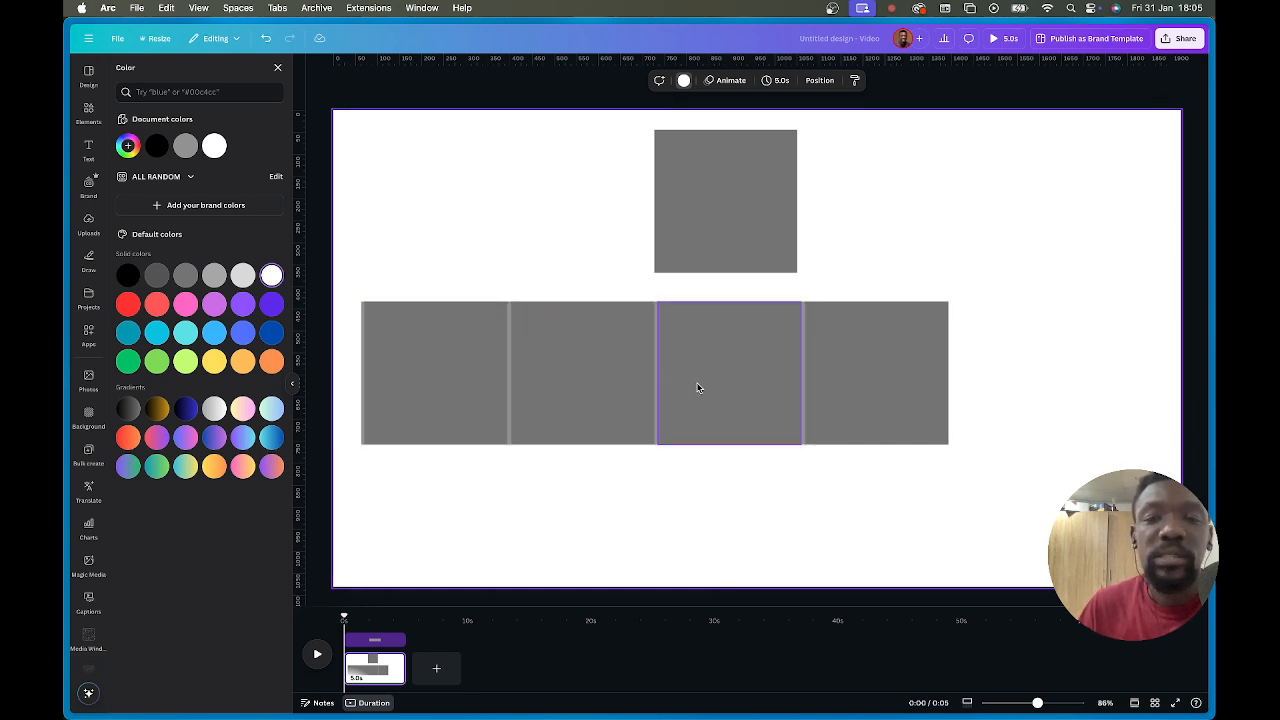
{"action": "left_click", "coordinate": [730, 222]}
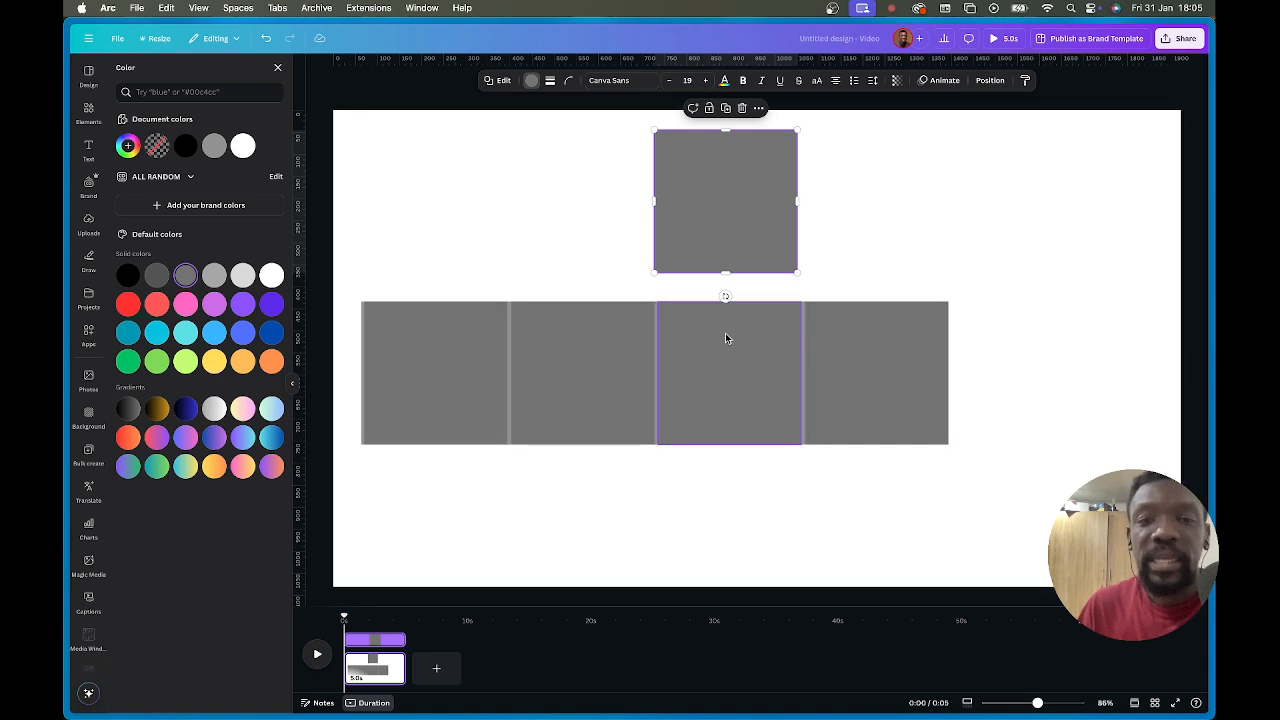
Undo the bar shortening and the square moves back to the row of five squares.
{"action": "key", "text": "super+z"}
{"action": "key", "text": "super+z"}
{"action": "key", "text": "super+z"}
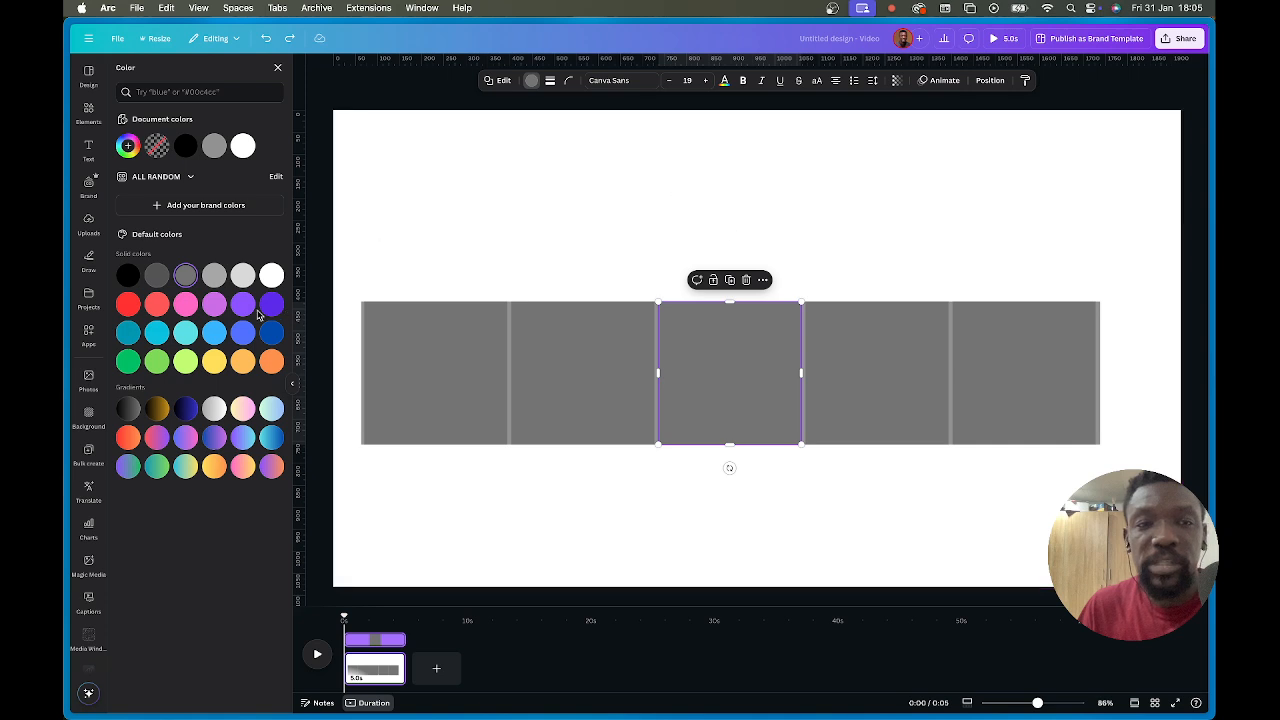
Fill the middle square with light purple and move it straight up above the bar.
{"action": "left_click", "coordinate": [216, 309]}
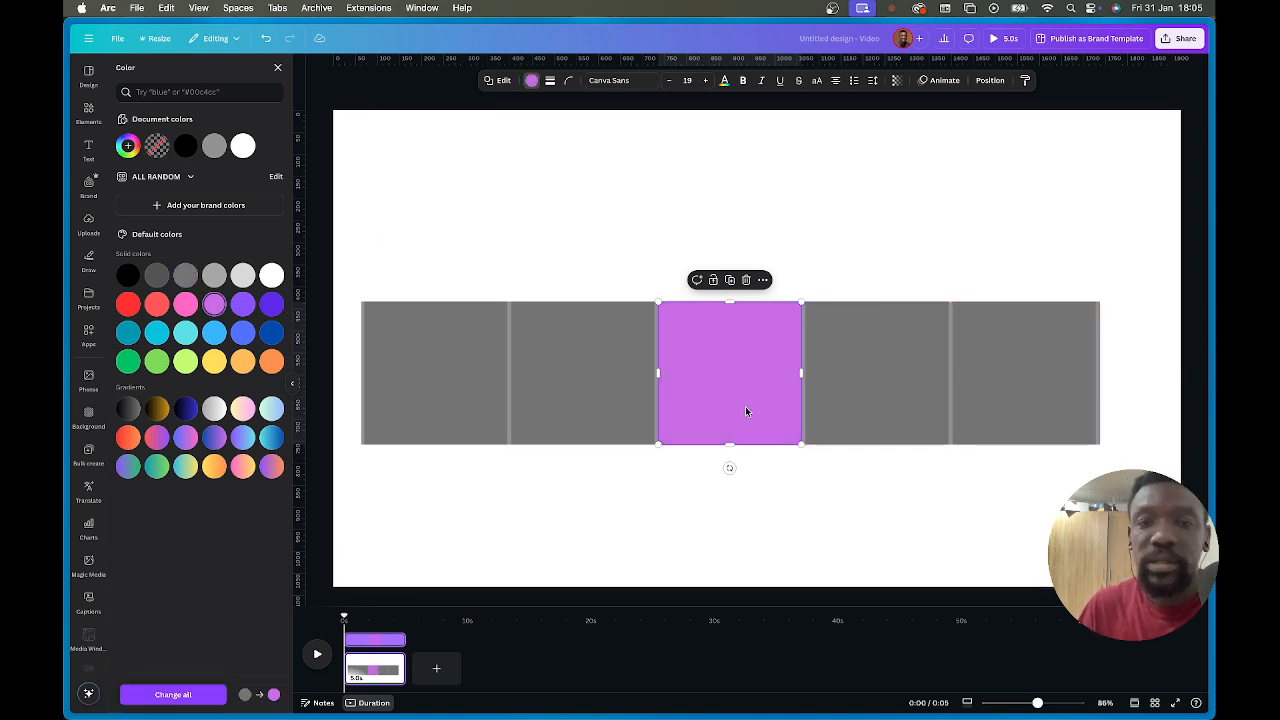
{"action": "left_click_drag", "start_coordinate": [697, 421], "coordinate": [717, 252]}
Slide the two rightmost gray squares left into the gap and place the purple square at the right end of the bar.
{"action": "left_click", "coordinate": [840, 357]}
{"action": "left_click", "coordinate": [1012, 360], "text": "shift"}
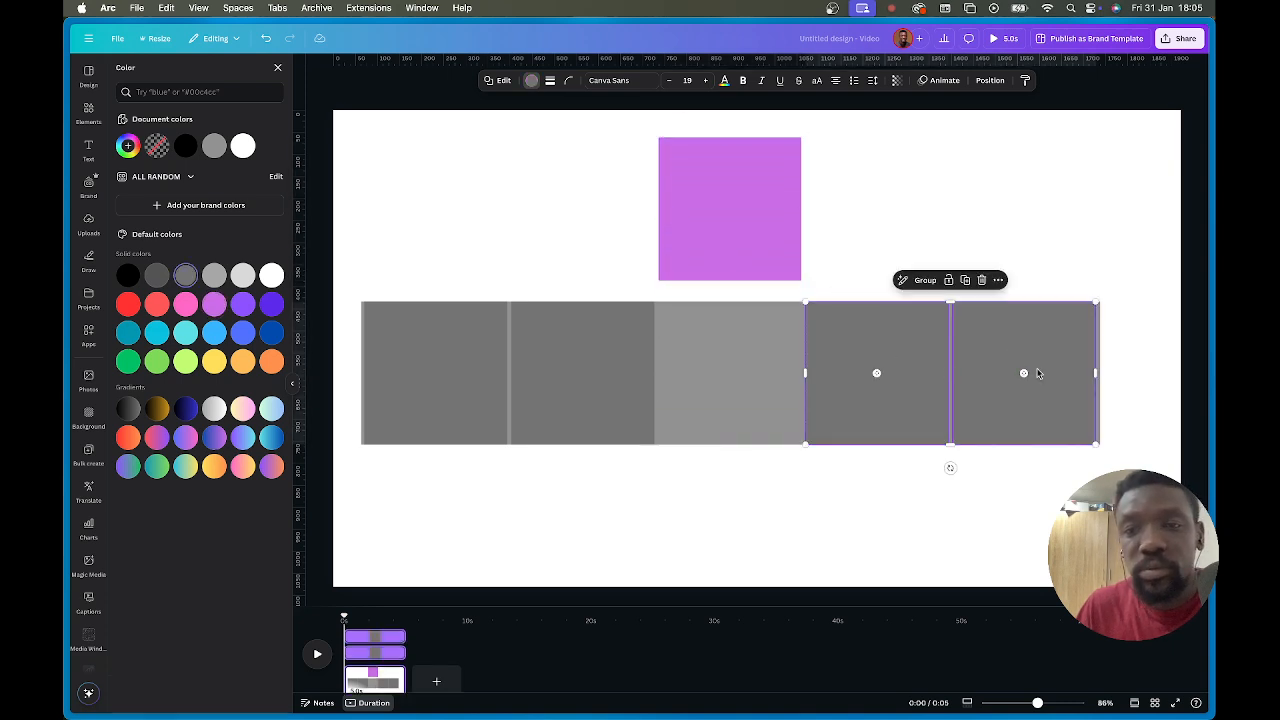
{"action": "left_click_drag", "start_coordinate": [1032, 366], "coordinate": [884, 362]}
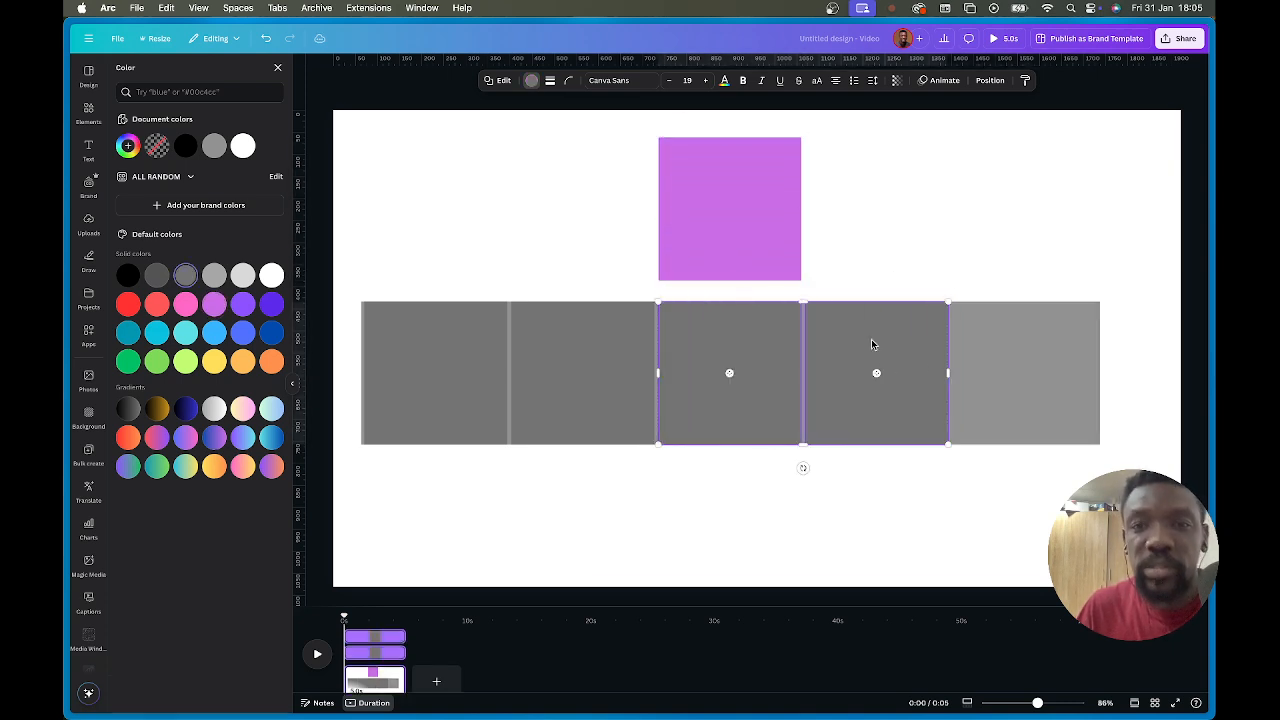
{"action": "left_click", "coordinate": [771, 246]}
{"action": "left_click_drag", "start_coordinate": [711, 237], "coordinate": [1000, 401]}
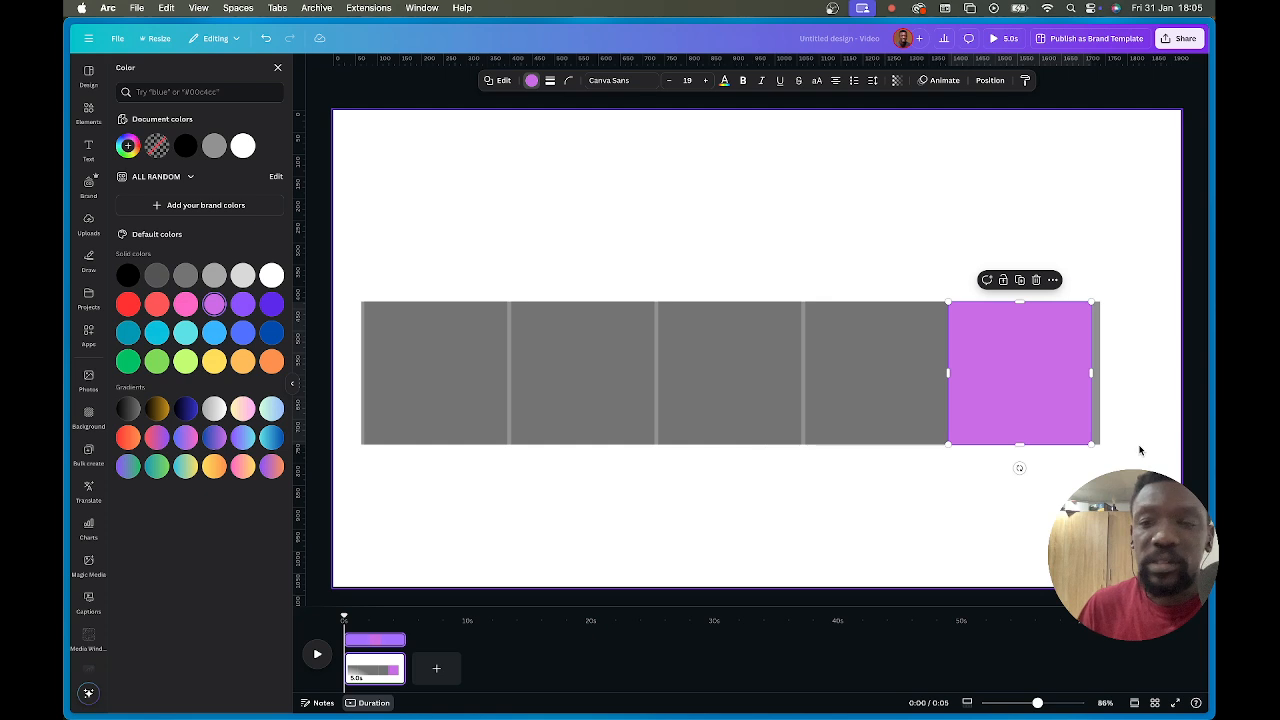
Delete the bar and all squares from the page.
{"action": "left_click_drag", "start_coordinate": [1128, 462], "coordinate": [366, 271]}
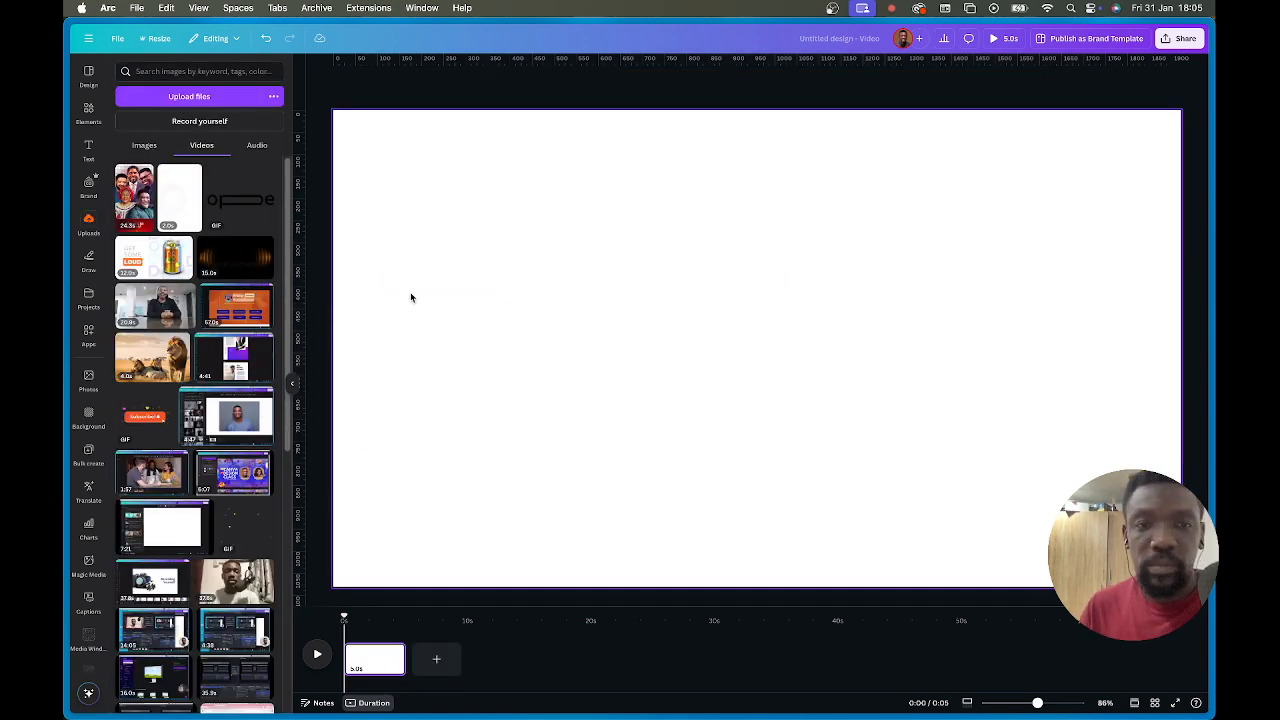
Add a default paragraph text box in the middle of the page.
{"action": "left_click", "coordinate": [521, 287]}
{"action": "key", "text": "t"}
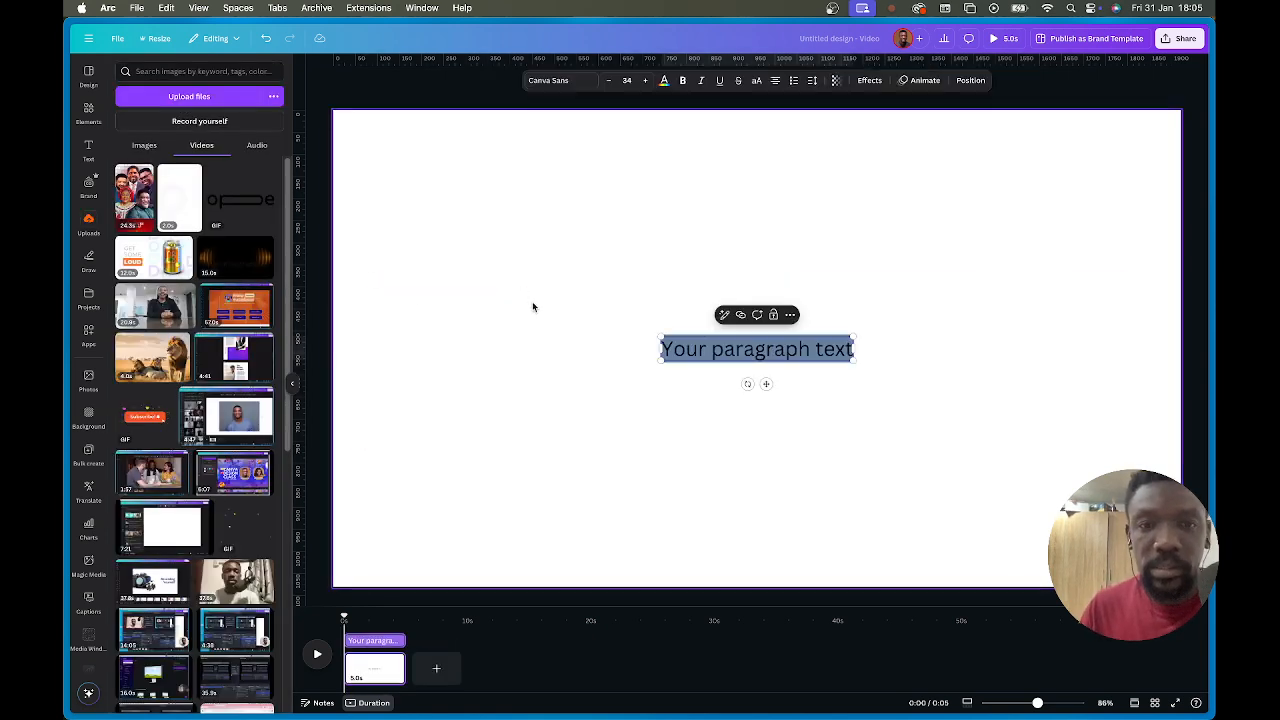
{"action": "left_click", "coordinate": [908, 331]}
{"action": "double_click", "coordinate": [715, 355]}
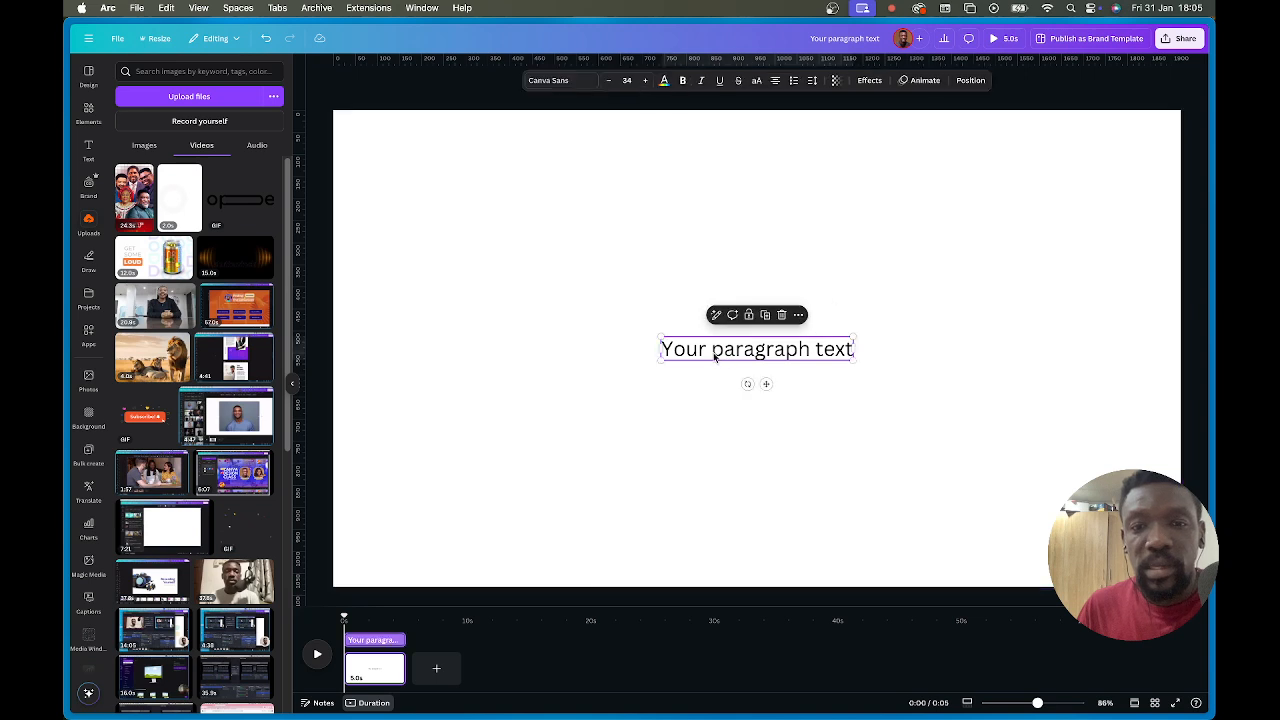
{"action": "left_click", "coordinate": [896, 348]}
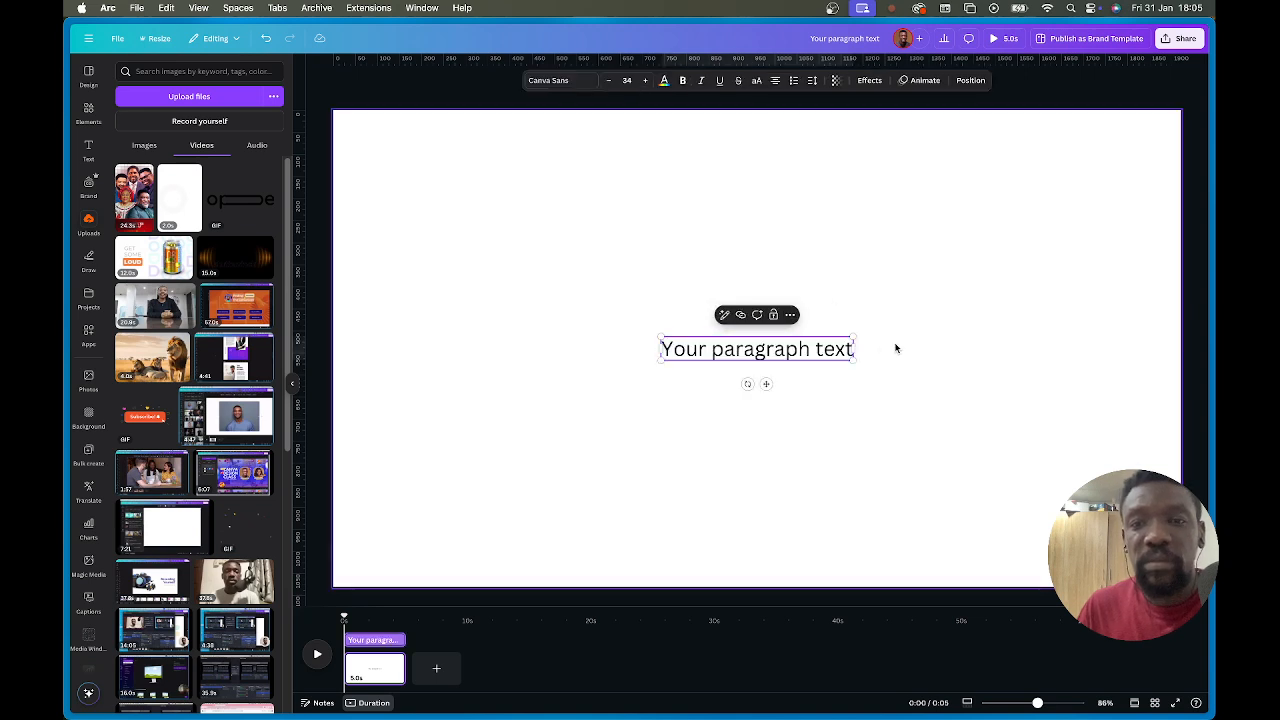
Insert "wf" before the "h" of "paragraph" and an "e" before the final "t" of "text" in the text box.
{"action": "left_click", "coordinate": [807, 352]}
{"action": "left_click", "coordinate": [808, 351]}
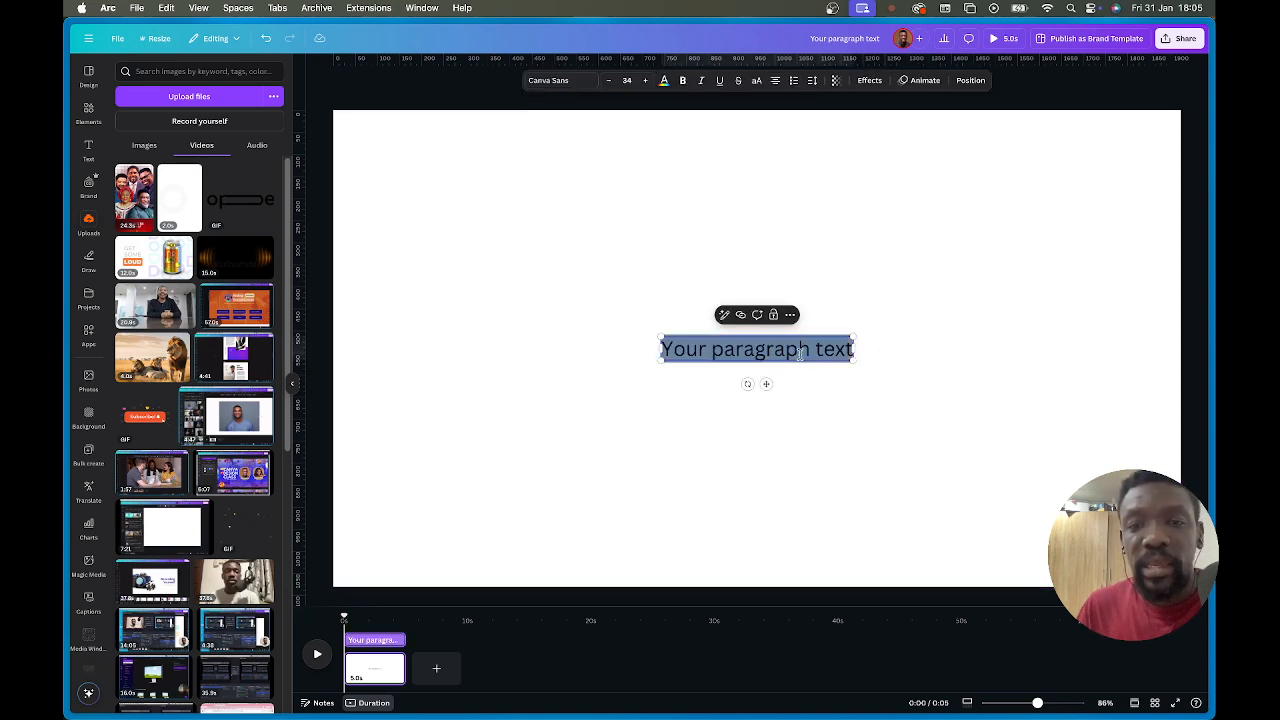
{"action": "left_click", "coordinate": [810, 350]}
{"action": "type", "text": "wf"}
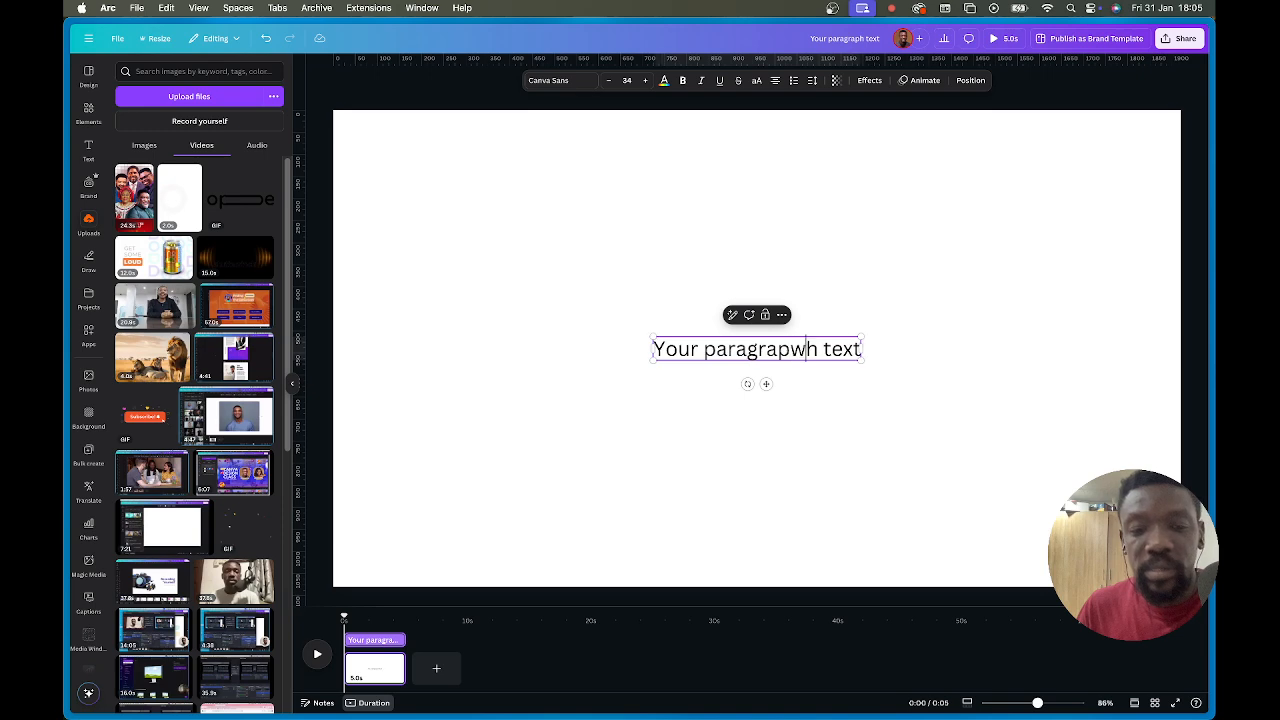
{"action": "left_click", "coordinate": [855, 355]}
{"action": "type", "text": "e"}
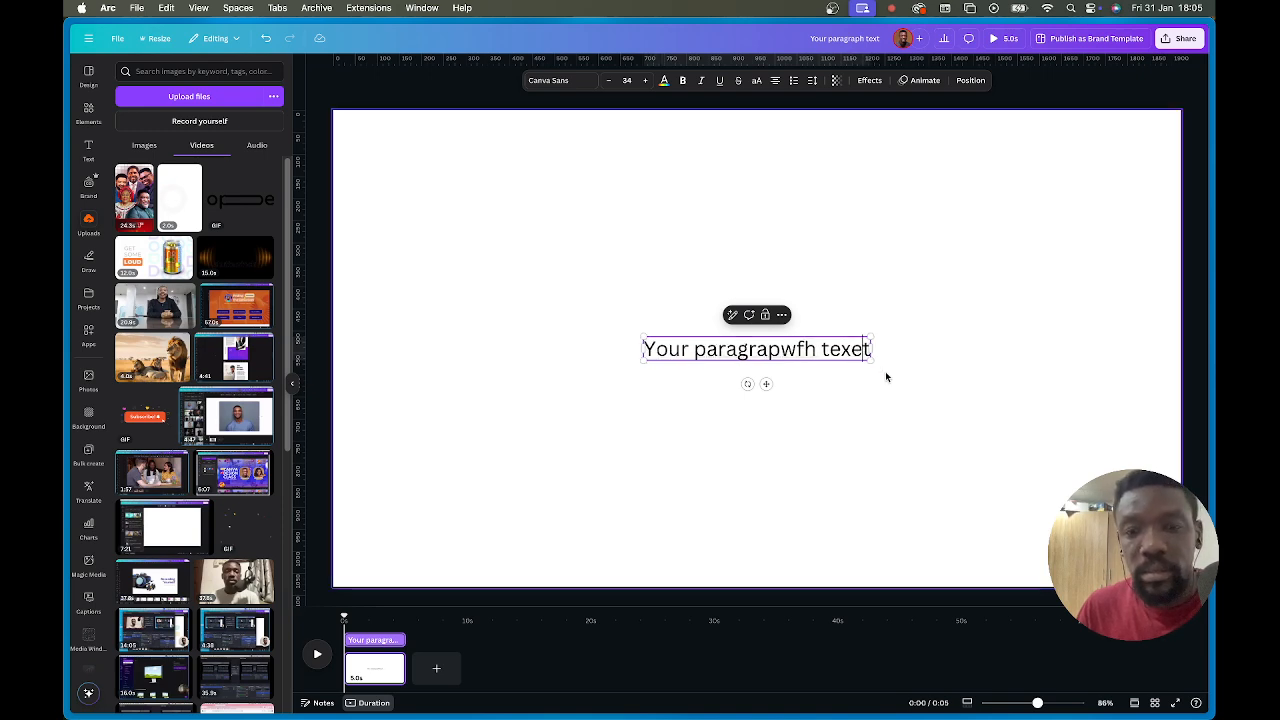
Insert a period before the "r" of "Your" in the text box and leave text editing.
{"action": "left_click", "coordinate": [681, 352]}
{"action": "type", "text": "."}
{"action": "left_click", "coordinate": [934, 310]}
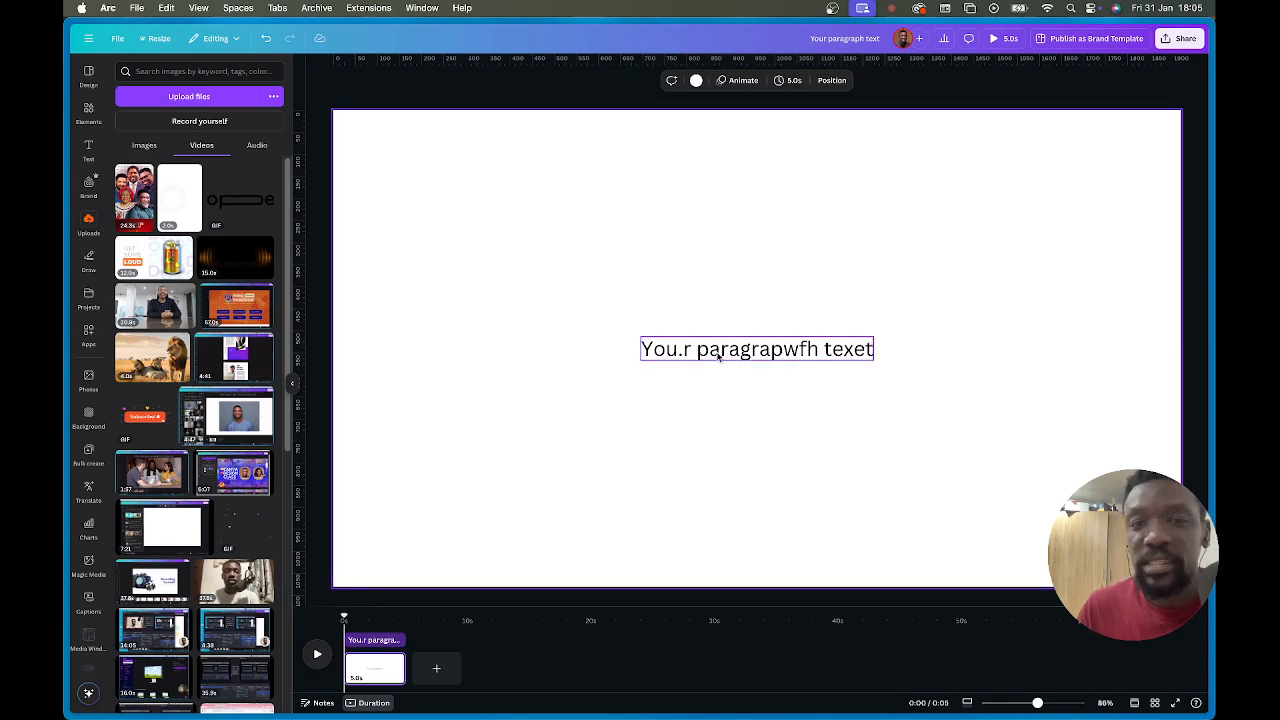
Remove the period from the first word and add an "s" so it reads "Yours".
{"action": "left_click", "coordinate": [684, 354]}
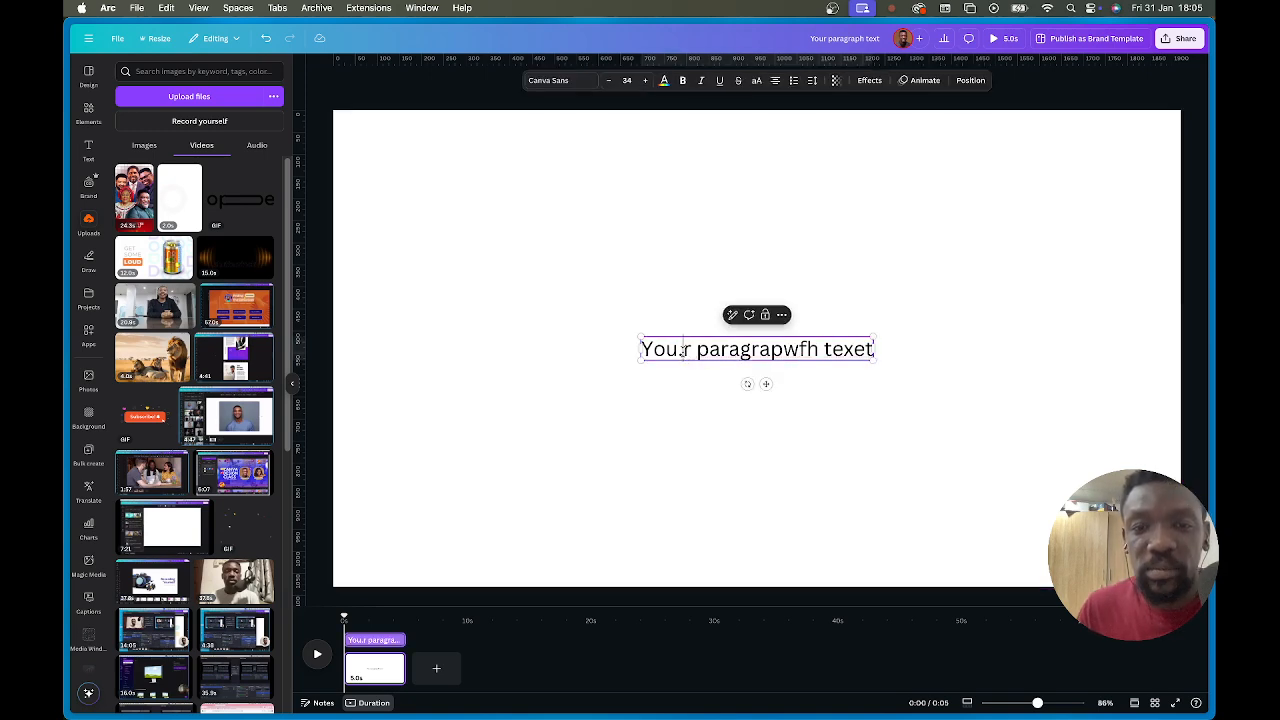
{"action": "left_click", "coordinate": [683, 349]}
{"action": "key", "text": "BackSpace"}
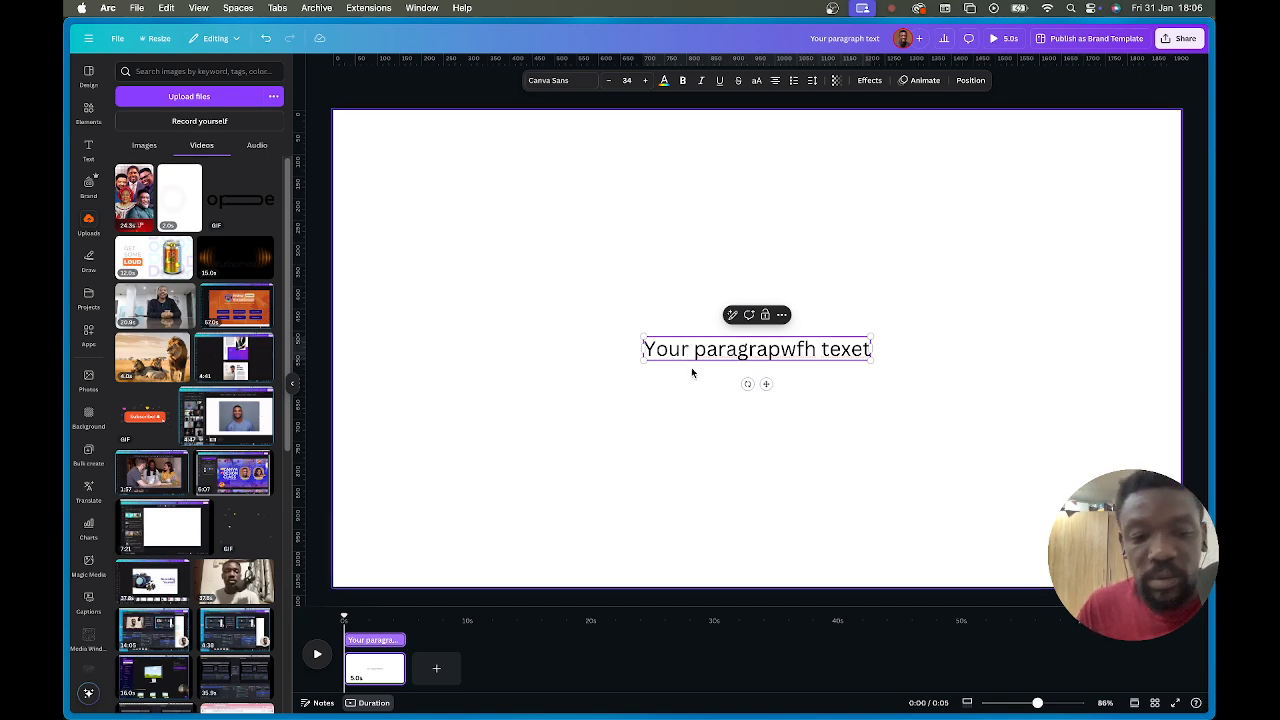
{"action": "type", "text": "s"}
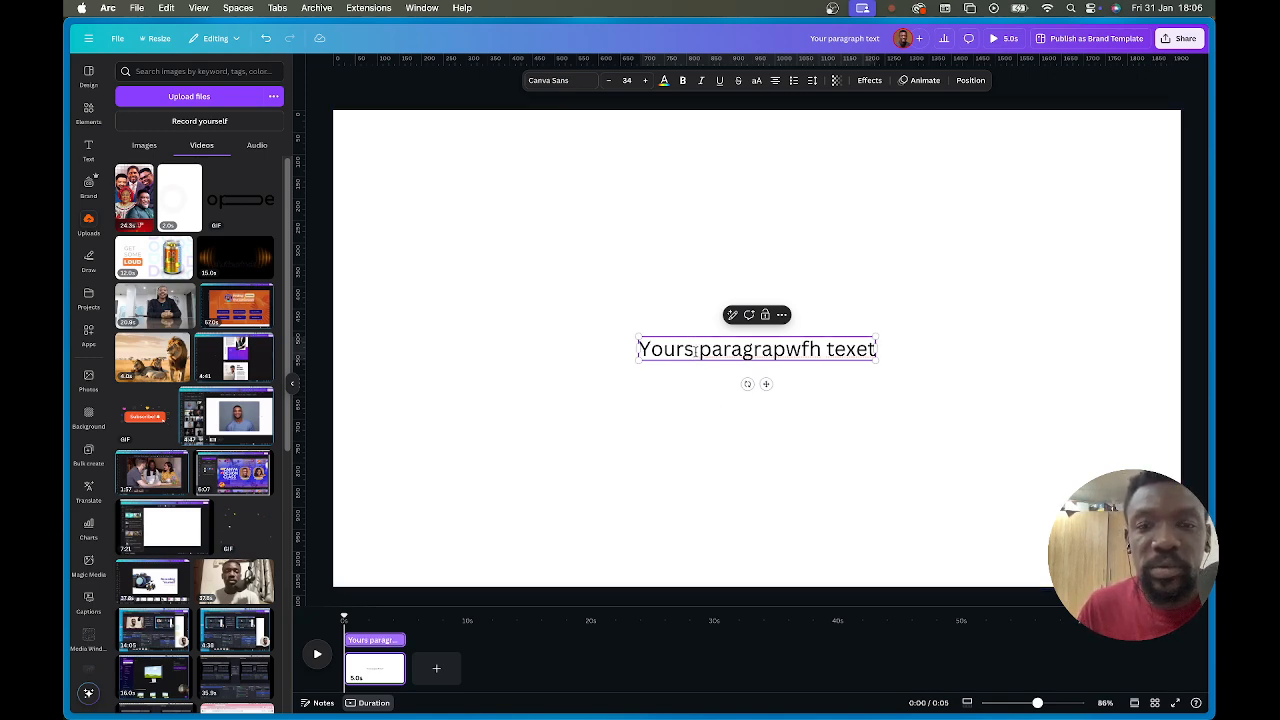
Delete the paragraph text box from the page.
{"action": "left_click", "coordinate": [926, 357]}
{"action": "left_click_drag", "start_coordinate": [834, 394], "coordinate": [675, 300]}
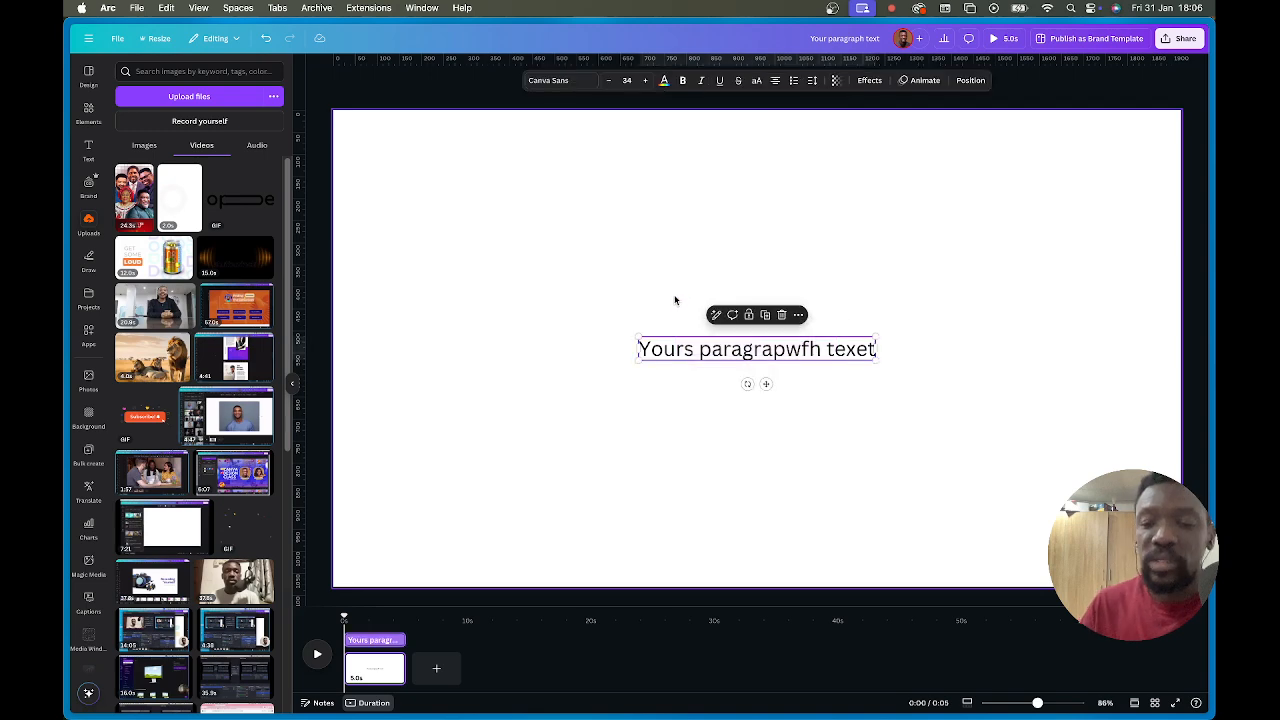
{"action": "key", "text": "Delete"}
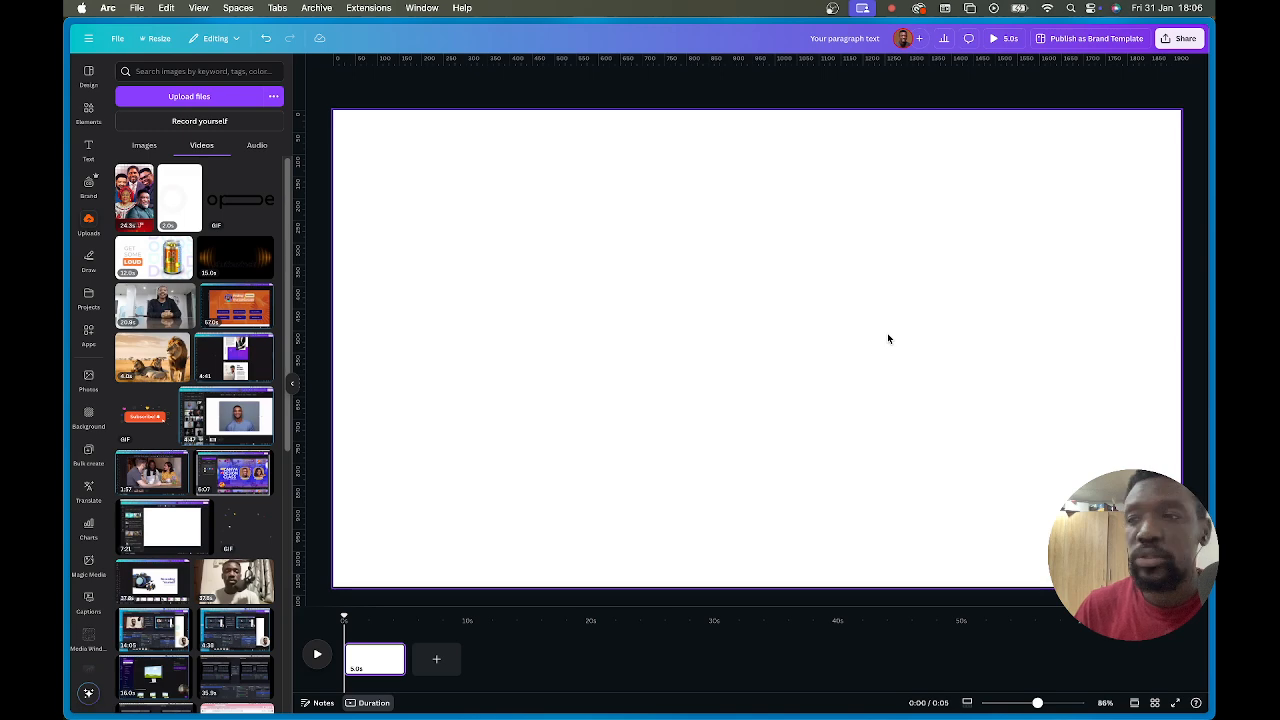
Add the 24.3-second portrait video from the uploads to the page and enlarge it to the full page height.
{"action": "left_click", "coordinate": [137, 205]}
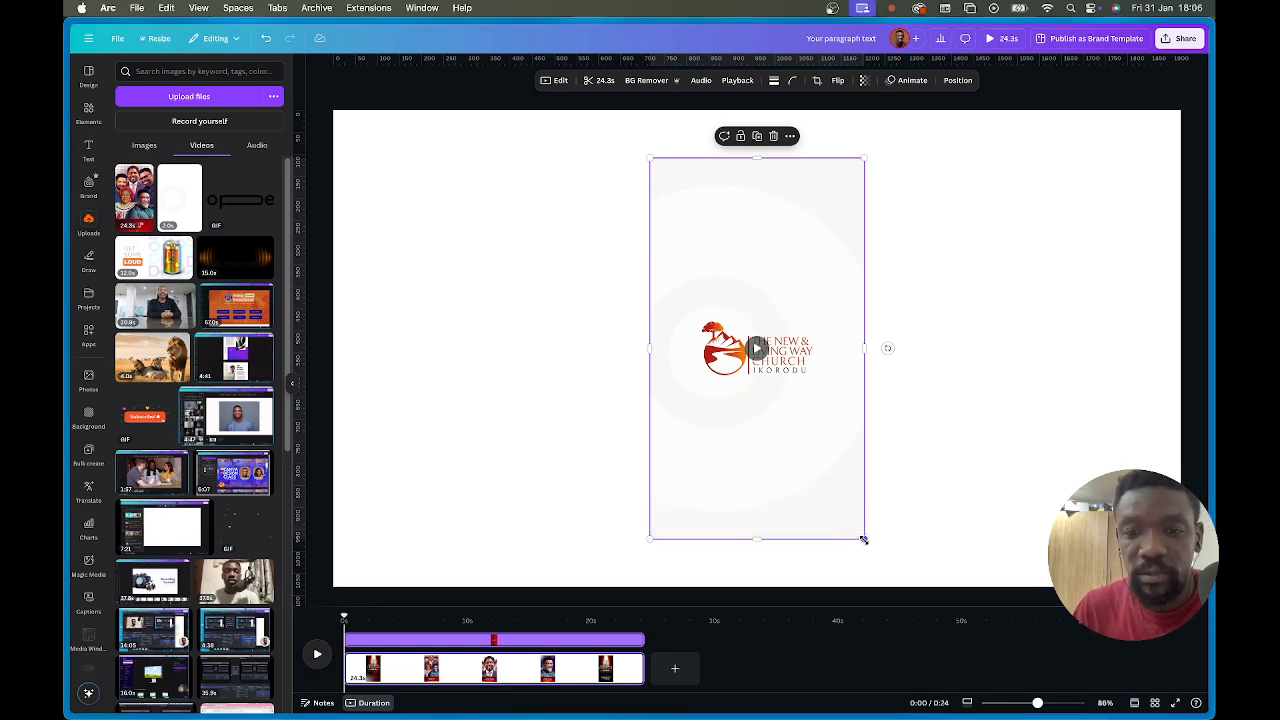
{"action": "left_click_drag", "start_coordinate": [863, 543], "coordinate": [908, 580]}
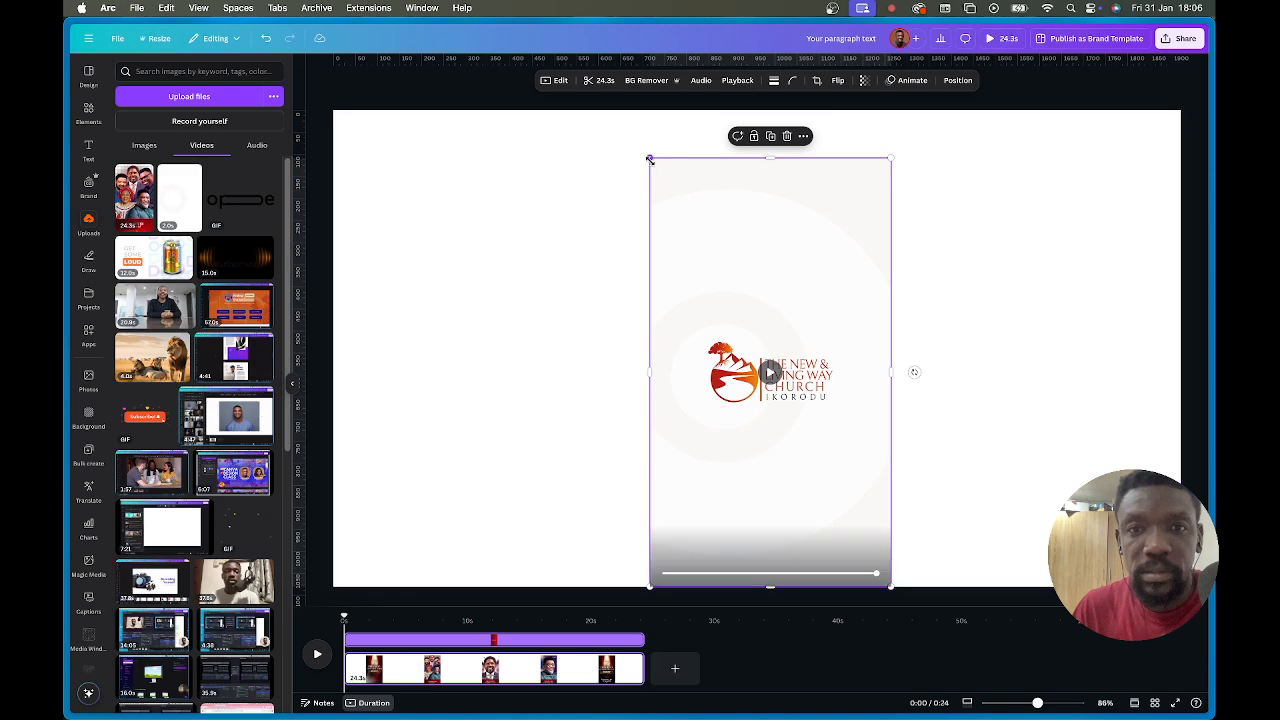
{"action": "left_click_drag", "start_coordinate": [650, 158], "coordinate": [618, 112]}
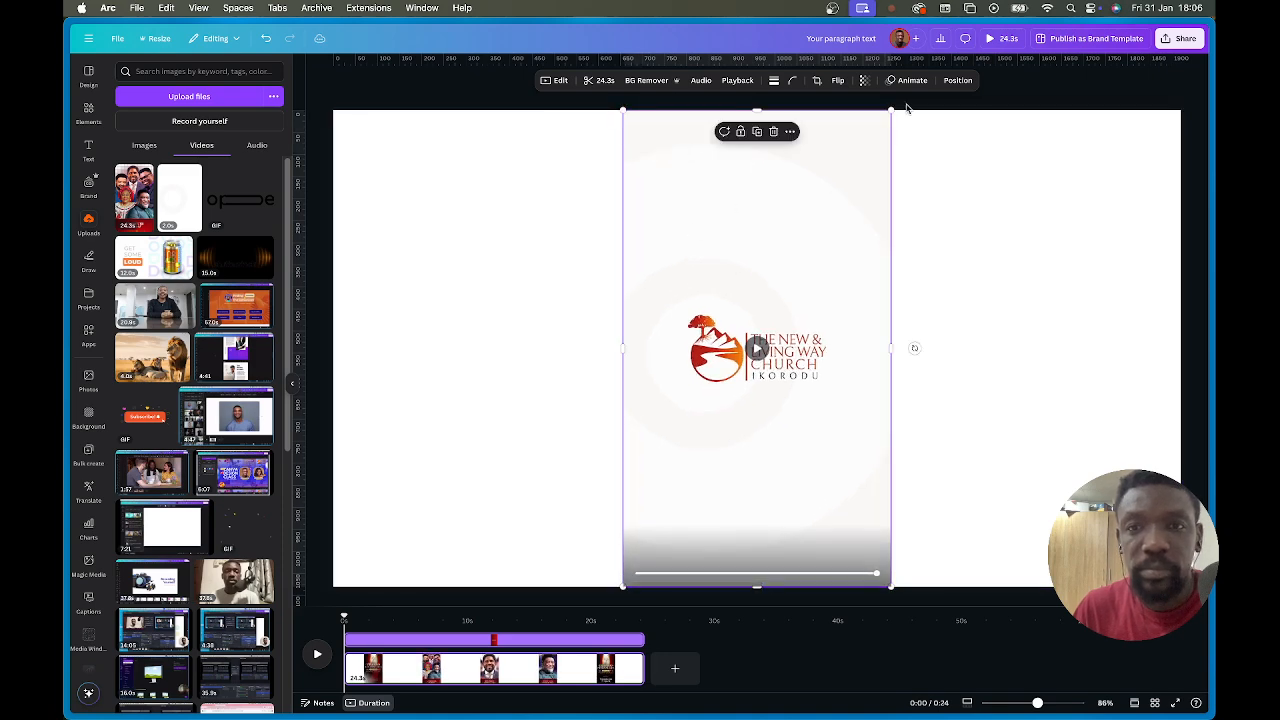
Preview the design in full screen, close the preview and delete the portrait video from the page.
{"action": "left_click", "coordinate": [1000, 40]}
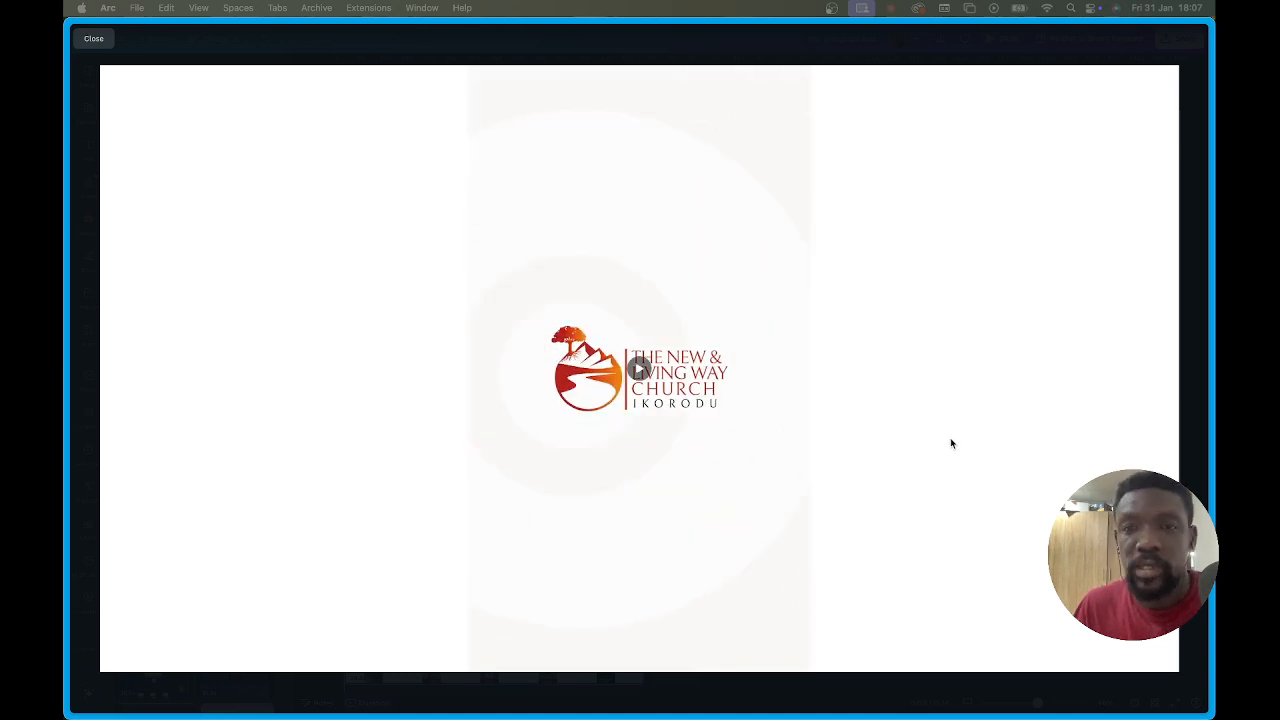
{"action": "key", "text": "Escape"}
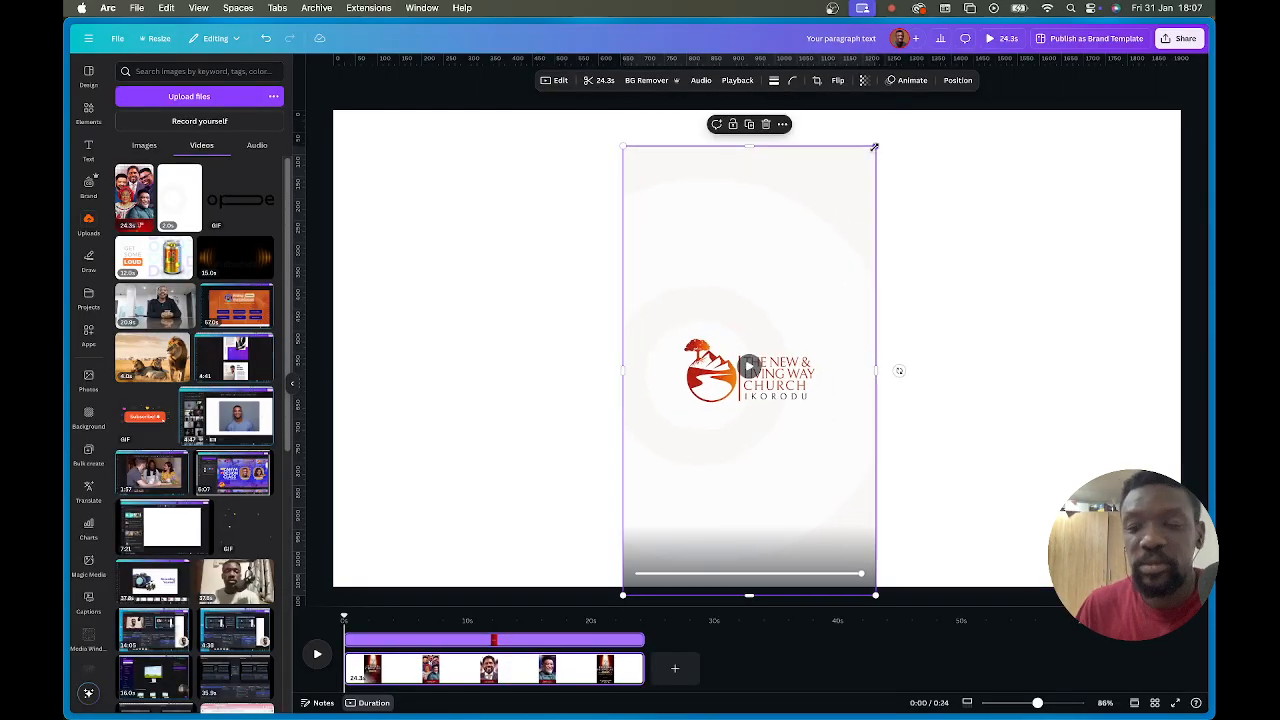
{"action": "key", "text": "Delete"}
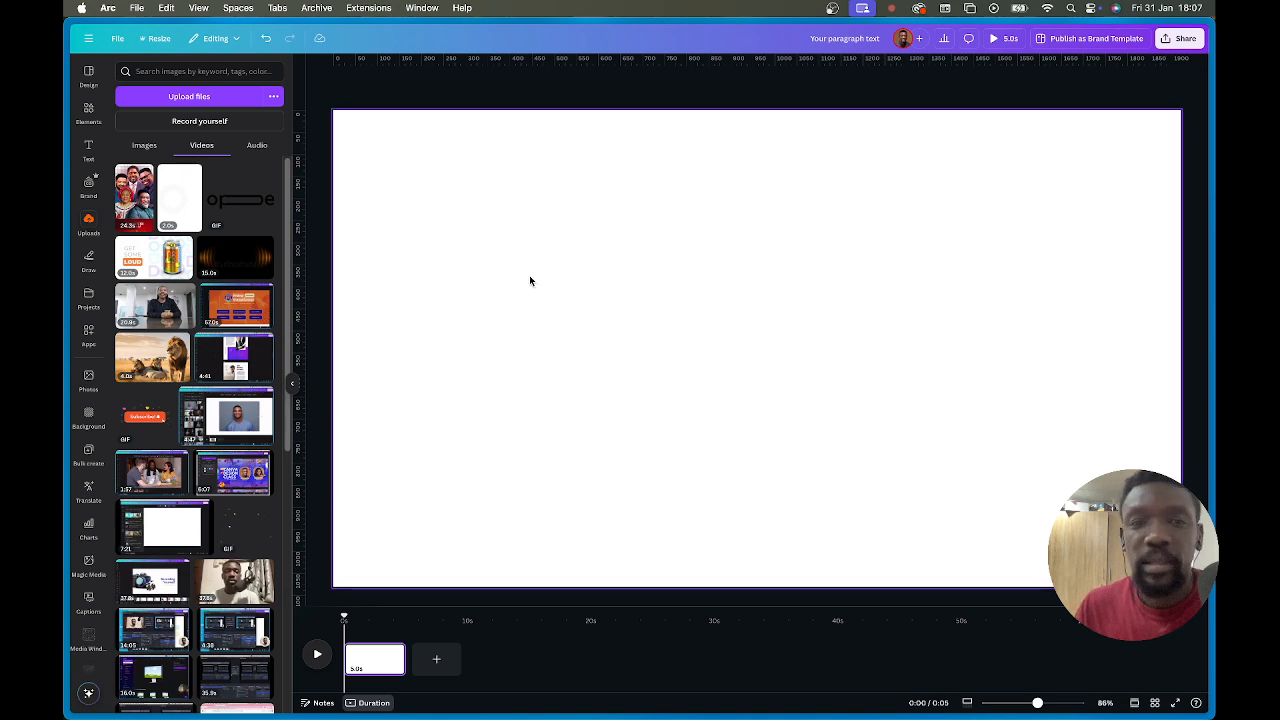
Extend the blank page's duration on the timeline to 41.2 seconds.
{"action": "left_click", "coordinate": [400, 660]}
{"action": "left_click_drag", "start_coordinate": [454, 660], "coordinate": [852, 660]}
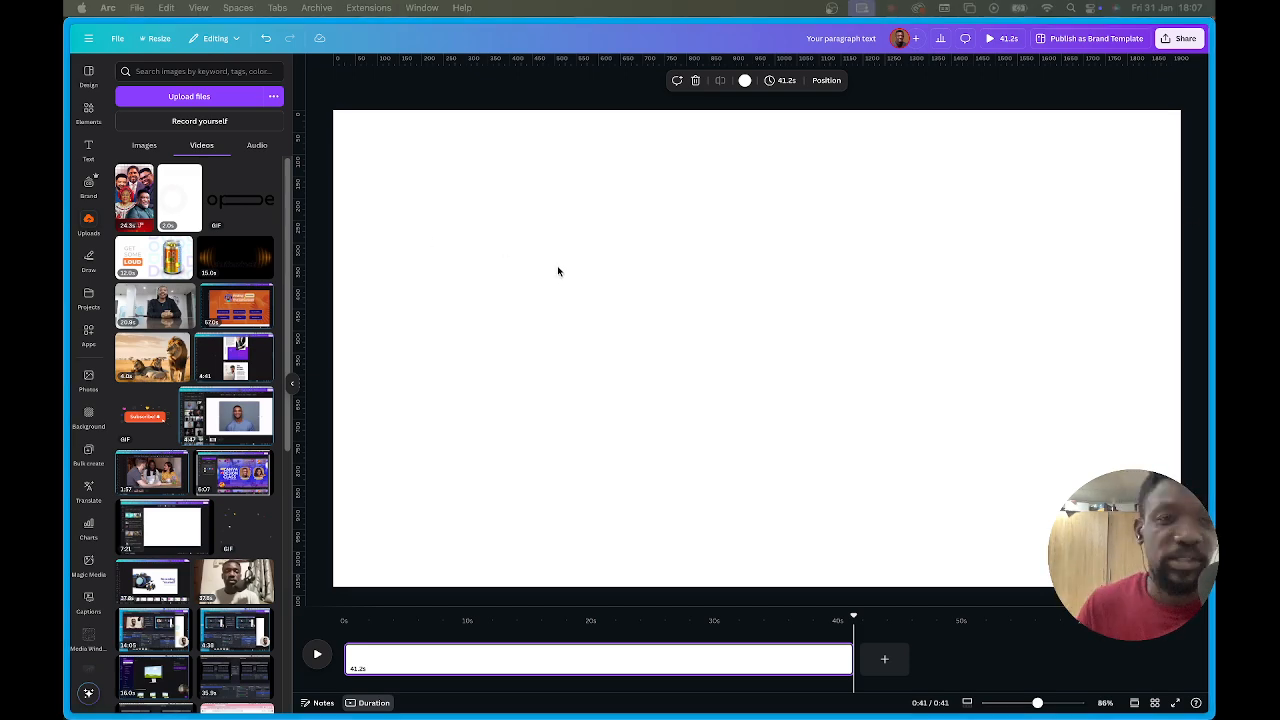
{"action": "left_click", "coordinate": [206, 98]}
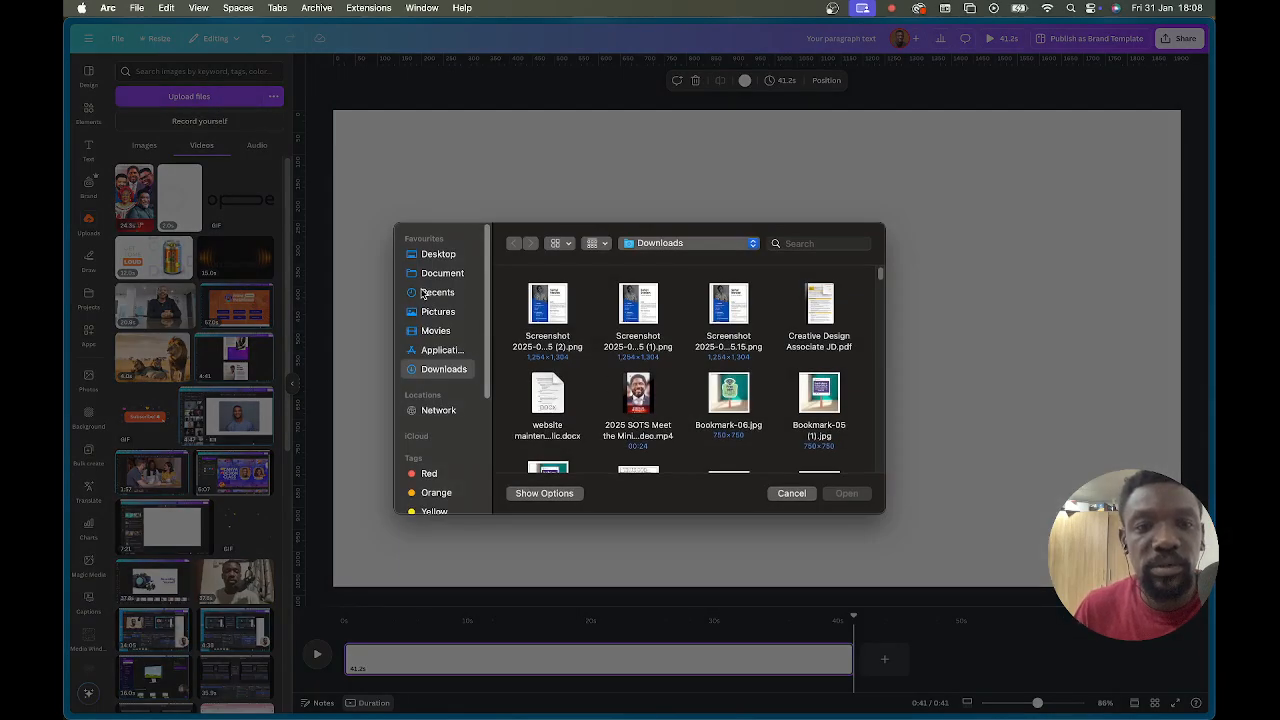
{"action": "left_click", "coordinate": [436, 331]}
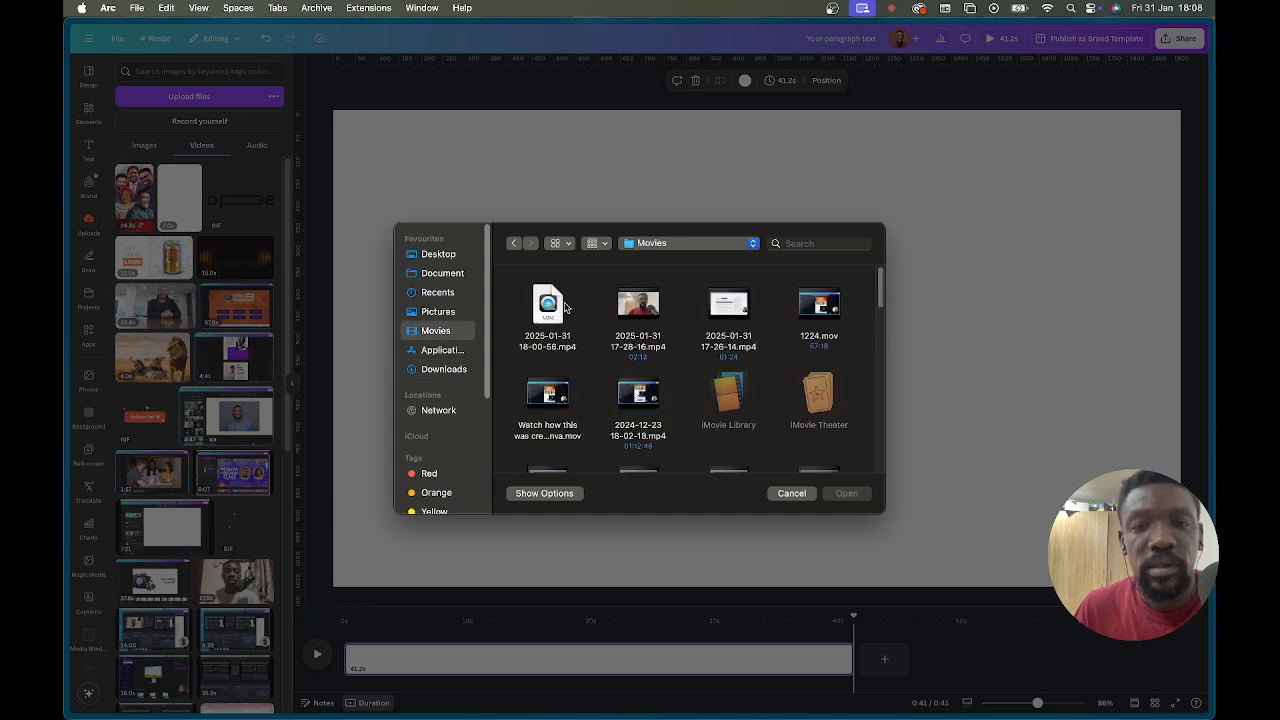
{"action": "left_click", "coordinate": [649, 310]}
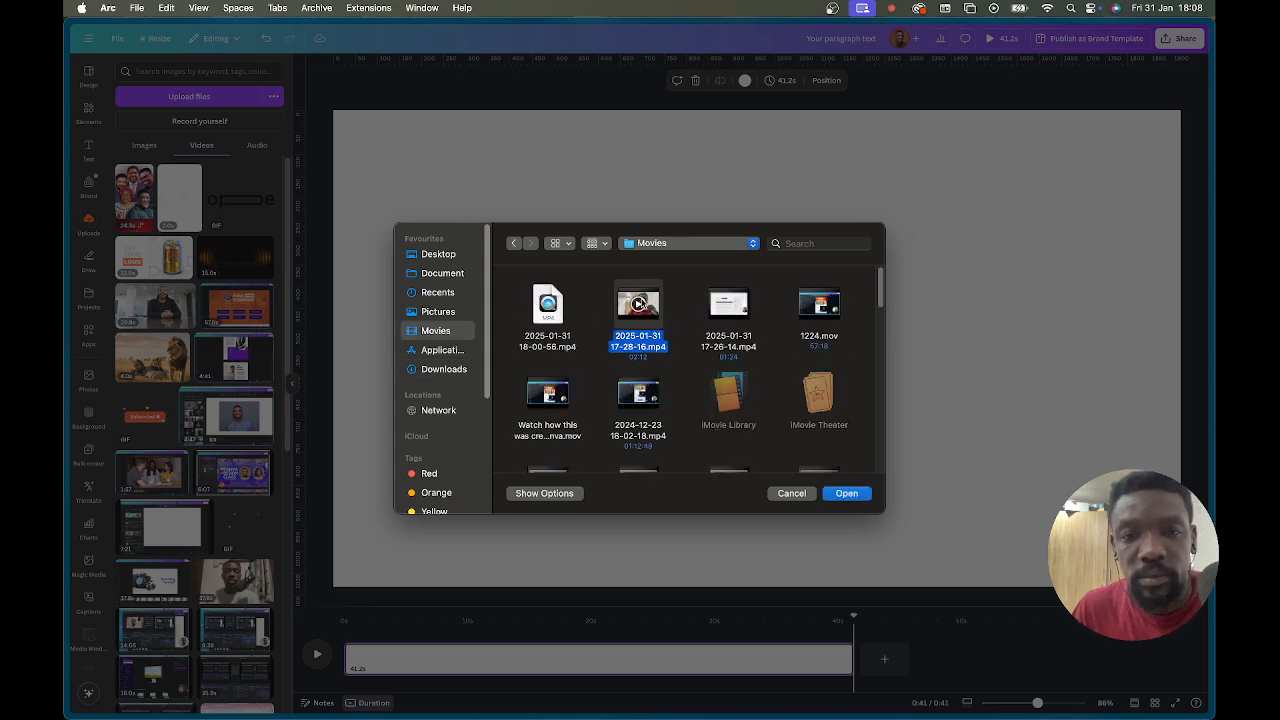
{"action": "left_click", "coordinate": [554, 296]}
{"action": "key", "text": "space"}
{"action": "key", "text": "space"}
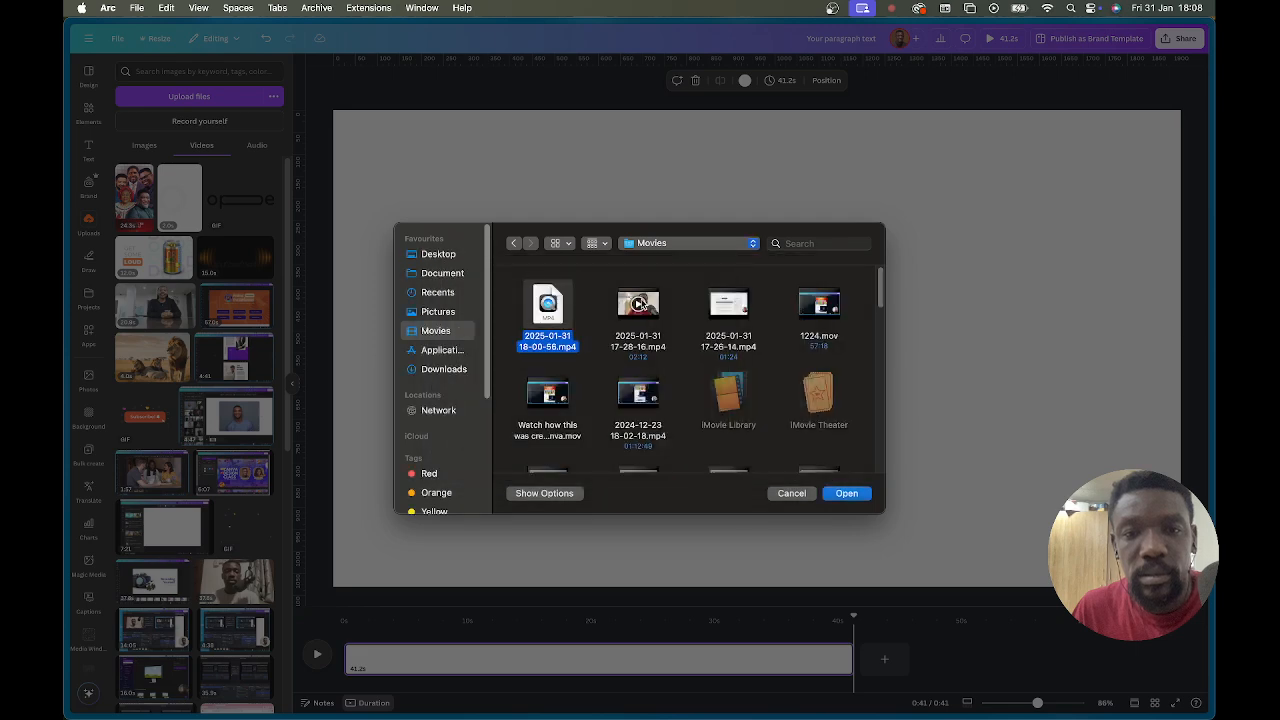
{"action": "left_click", "coordinate": [636, 292]}
{"action": "left_click", "coordinate": [845, 493]}
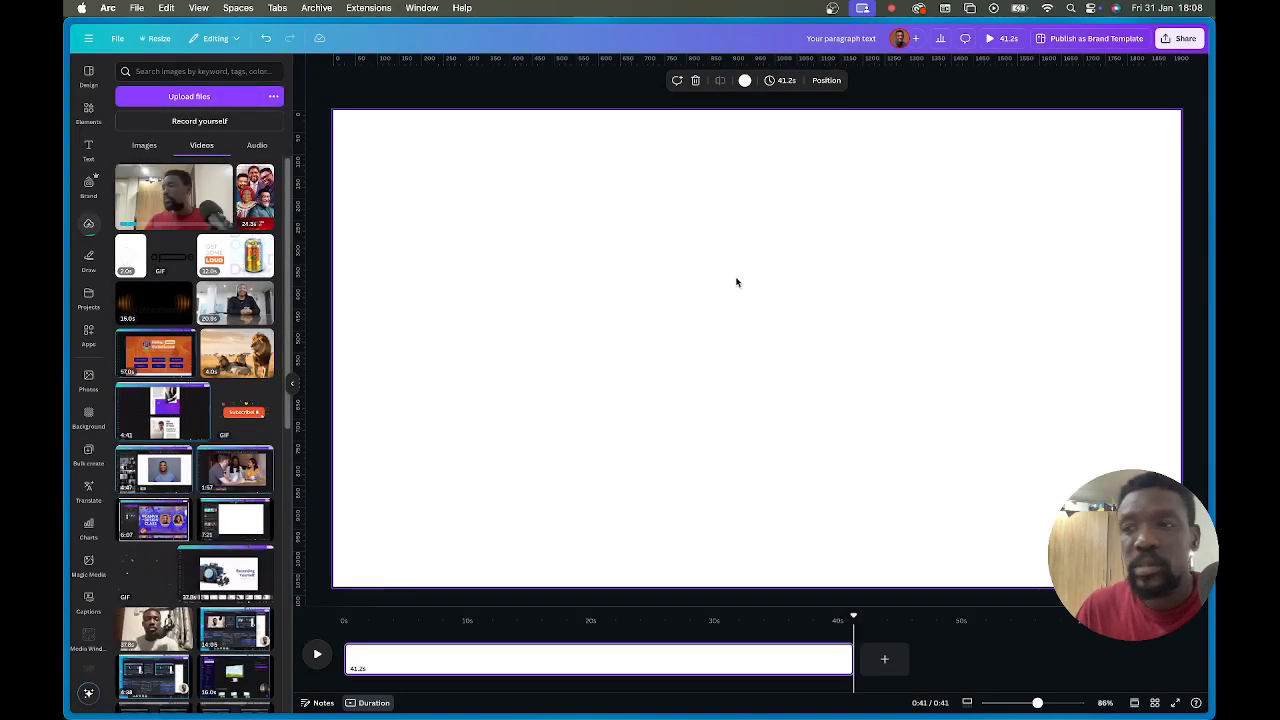
Place the newly uploaded webcam video on the page and lower its volume to 10.
{"action": "left_click", "coordinate": [165, 195]}
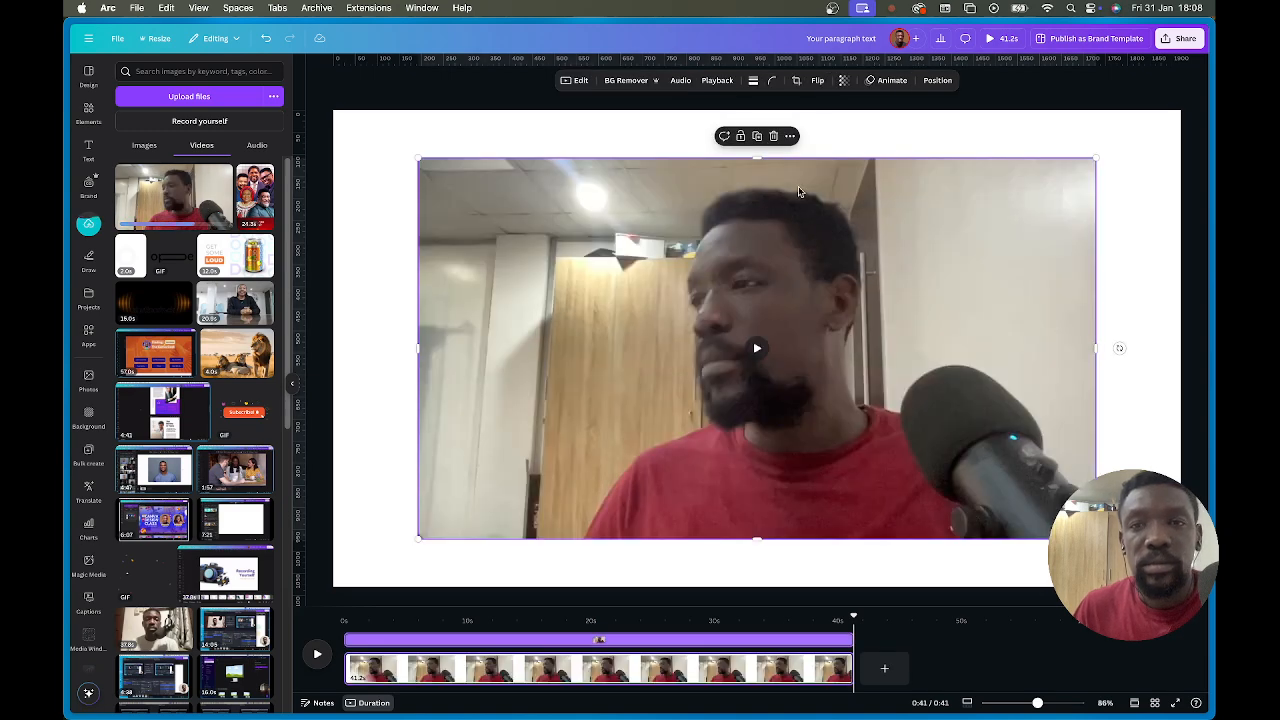
{"action": "left_click", "coordinate": [681, 81]}
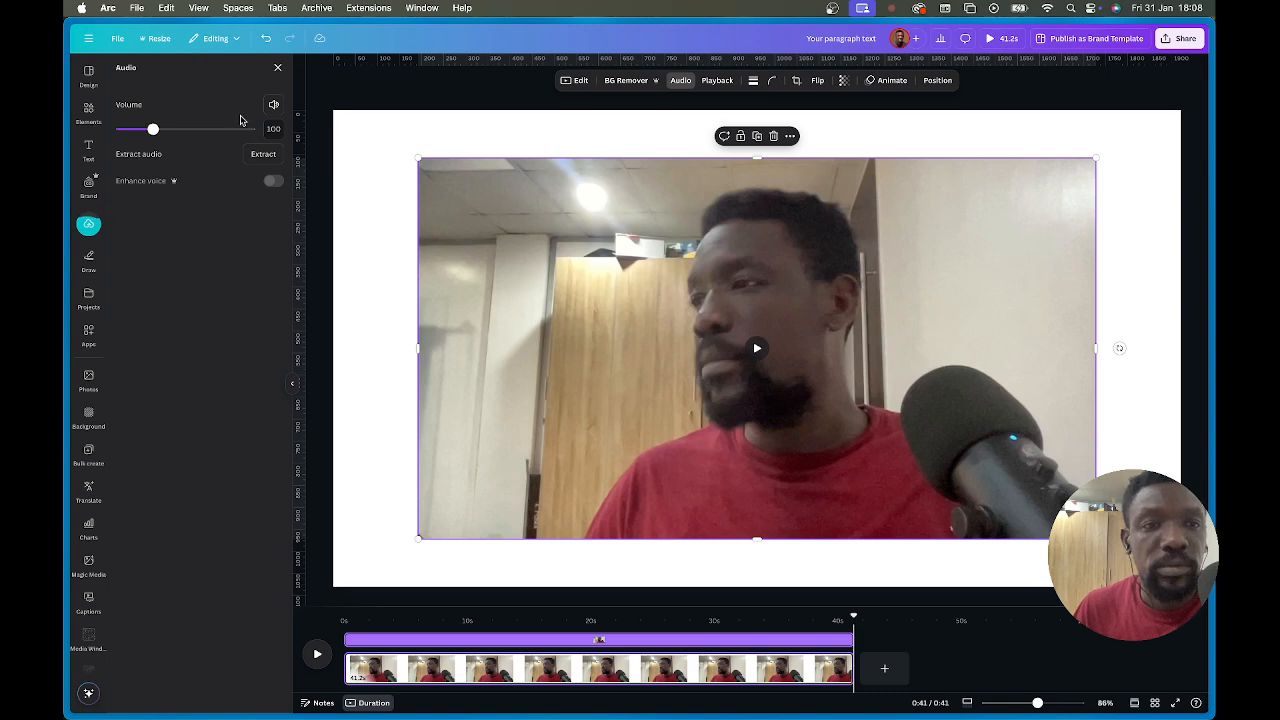
{"action": "left_click_drag", "start_coordinate": [153, 131], "coordinate": [126, 131]}
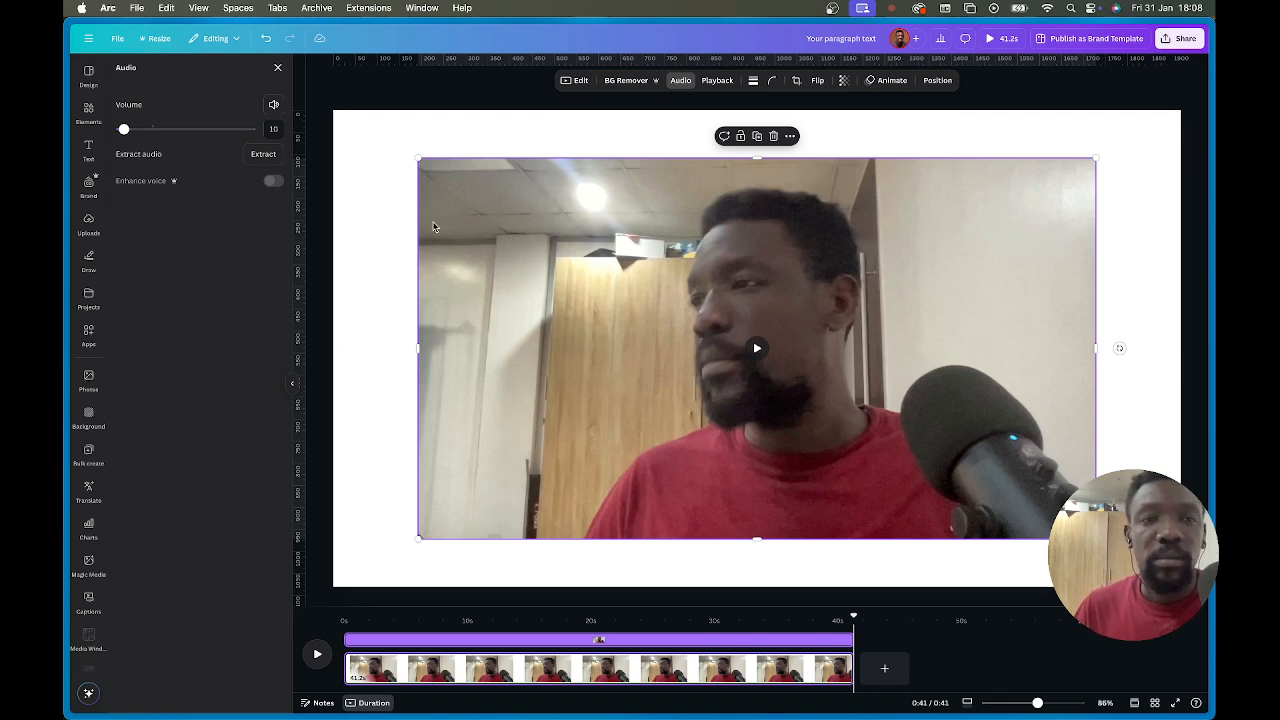
{"action": "left_click", "coordinate": [386, 183]}
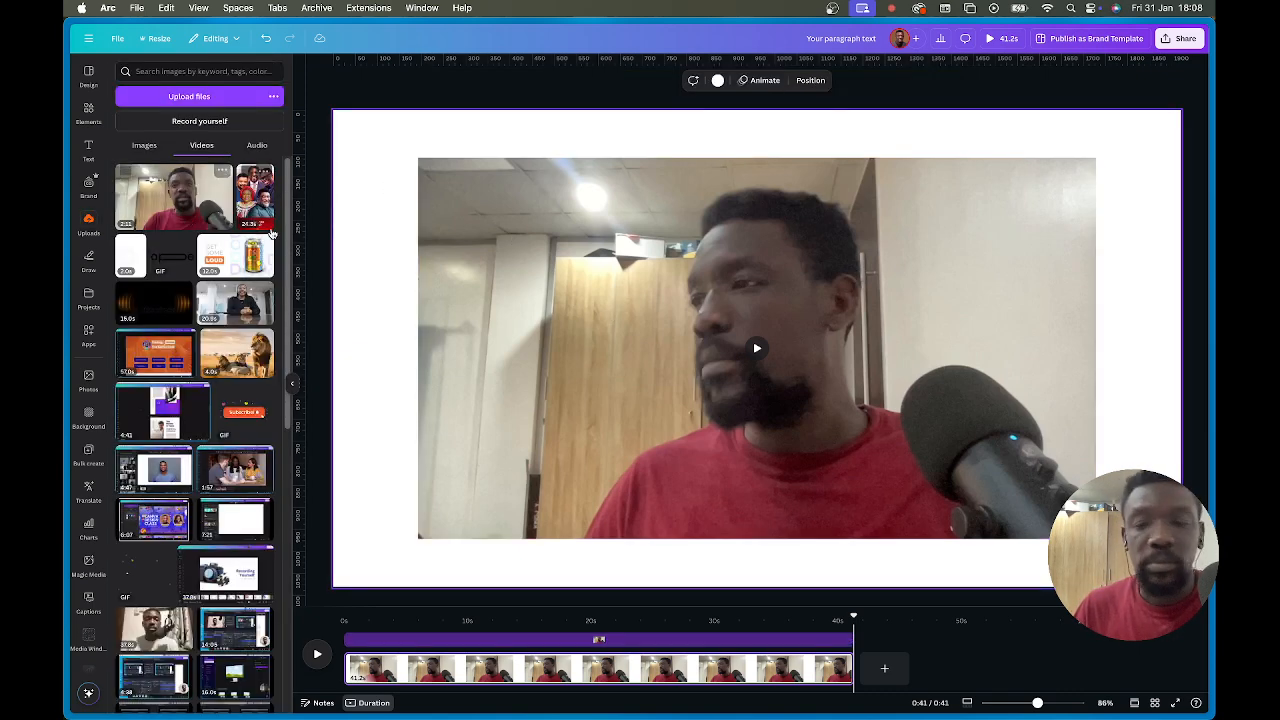
Enlarge the webcam video from two opposite corners until it fills the whole page.
{"action": "left_click", "coordinate": [619, 315]}
{"action": "left_click_drag", "start_coordinate": [419, 161], "coordinate": [333, 110]}
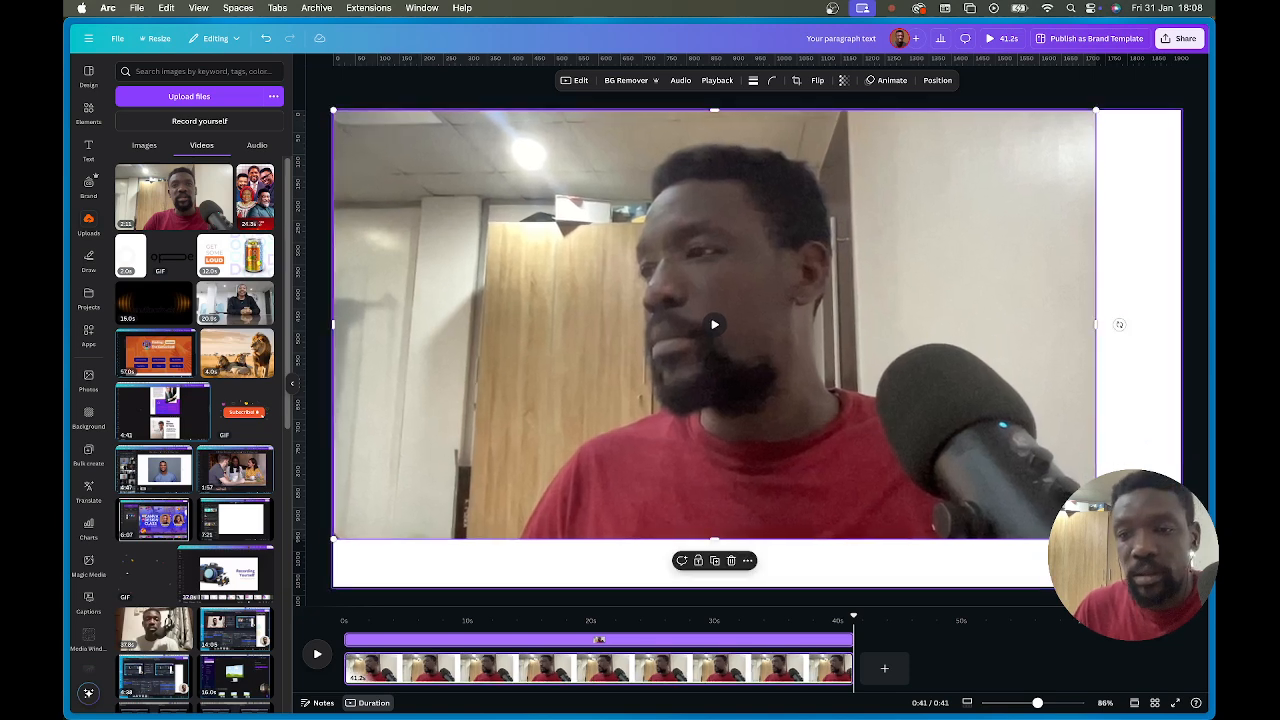
{"action": "left_click_drag", "start_coordinate": [1096, 539], "coordinate": [1181, 587]}
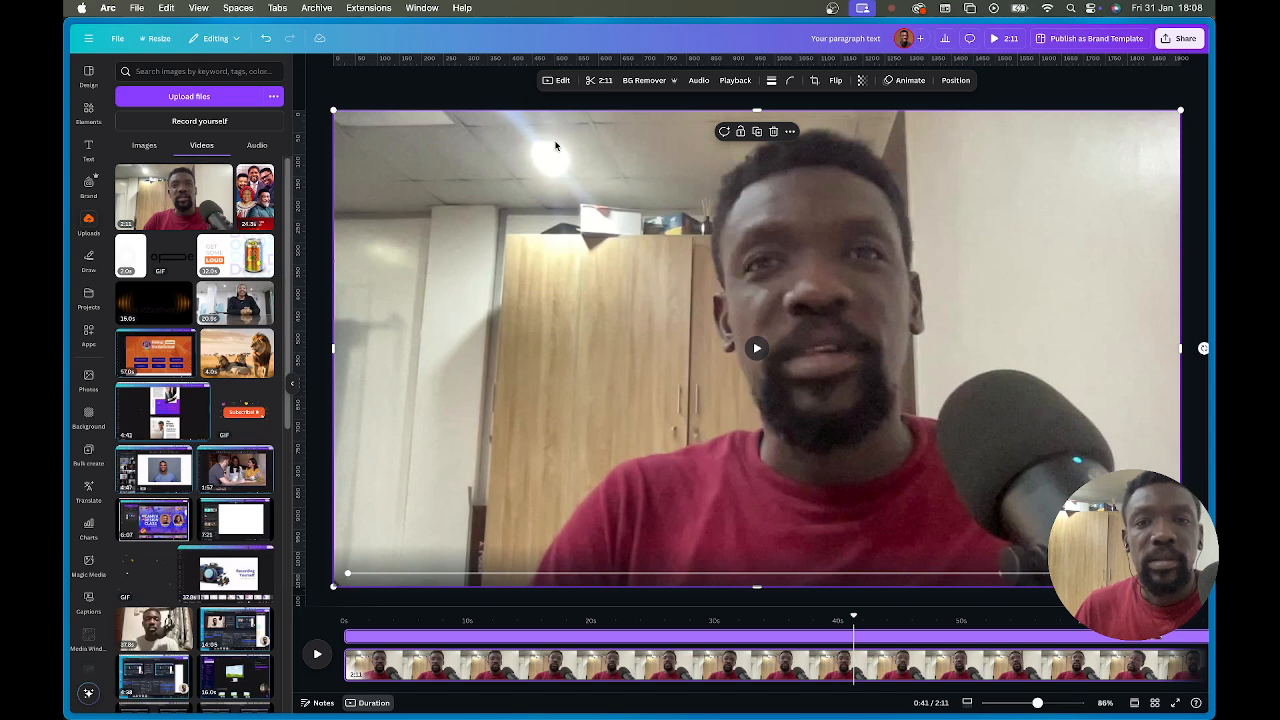
{"action": "key", "text": "Escape"}
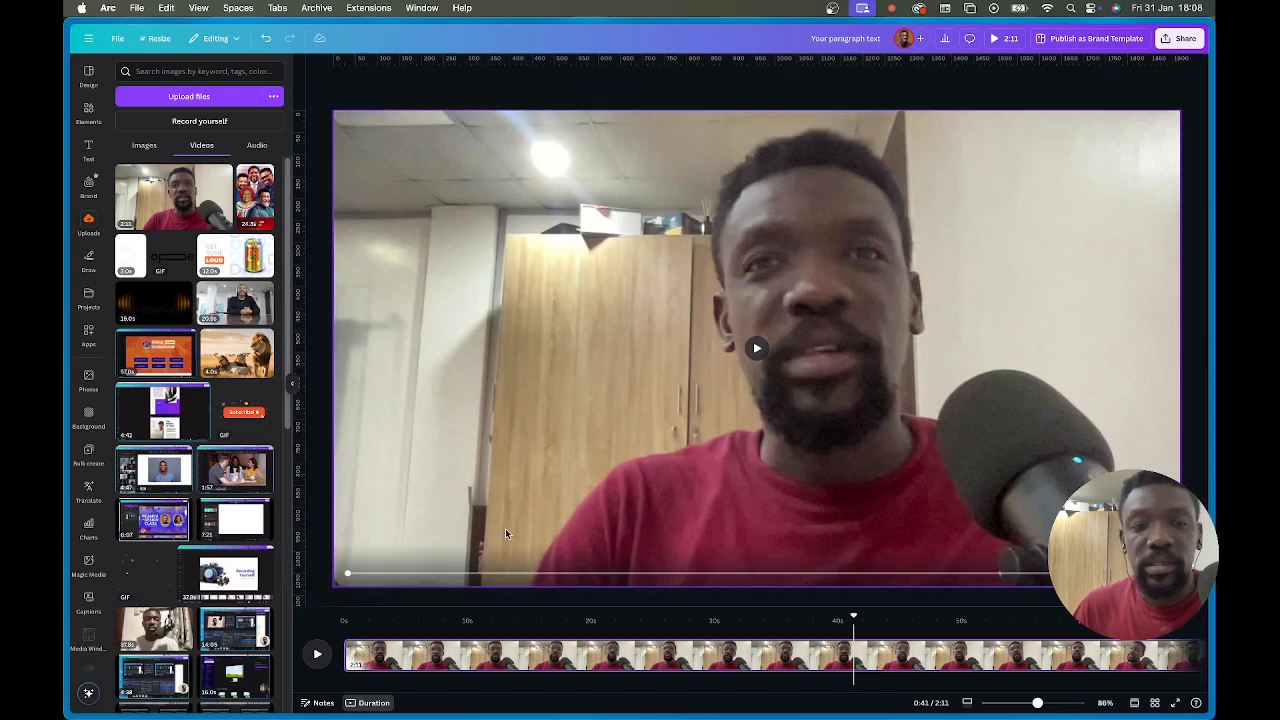
Return the playhead to 0 seconds and play the webcam video from the start.
{"action": "left_click_drag", "start_coordinate": [854, 616], "coordinate": [332, 630]}
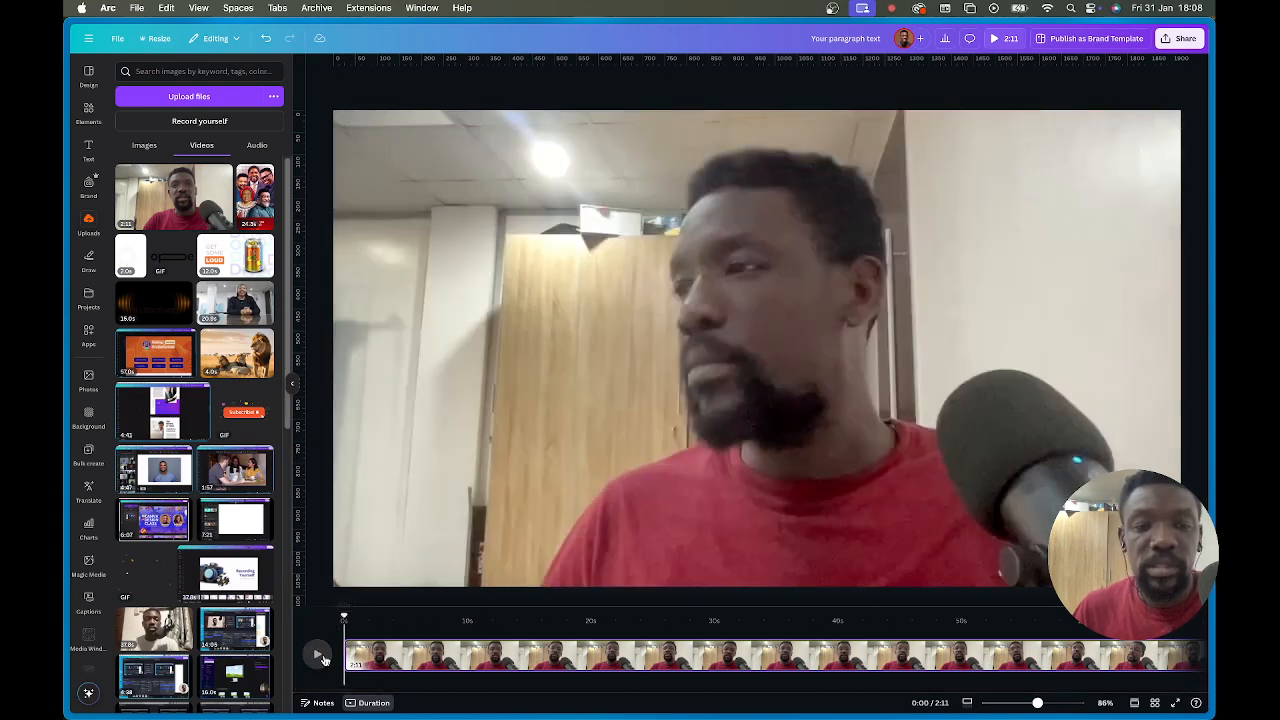
{"action": "left_click", "coordinate": [317, 656]}
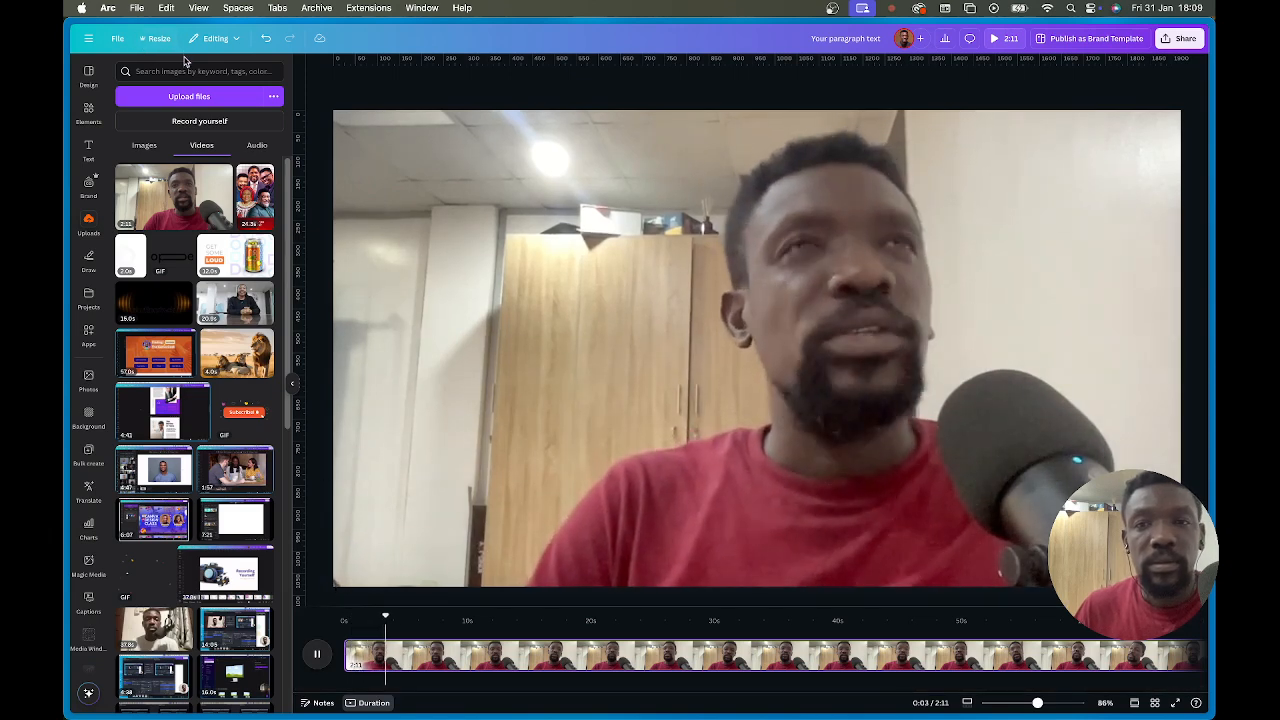
Stop playback and set the webcam video's volume to 96.
{"action": "left_click", "coordinate": [697, 304]}
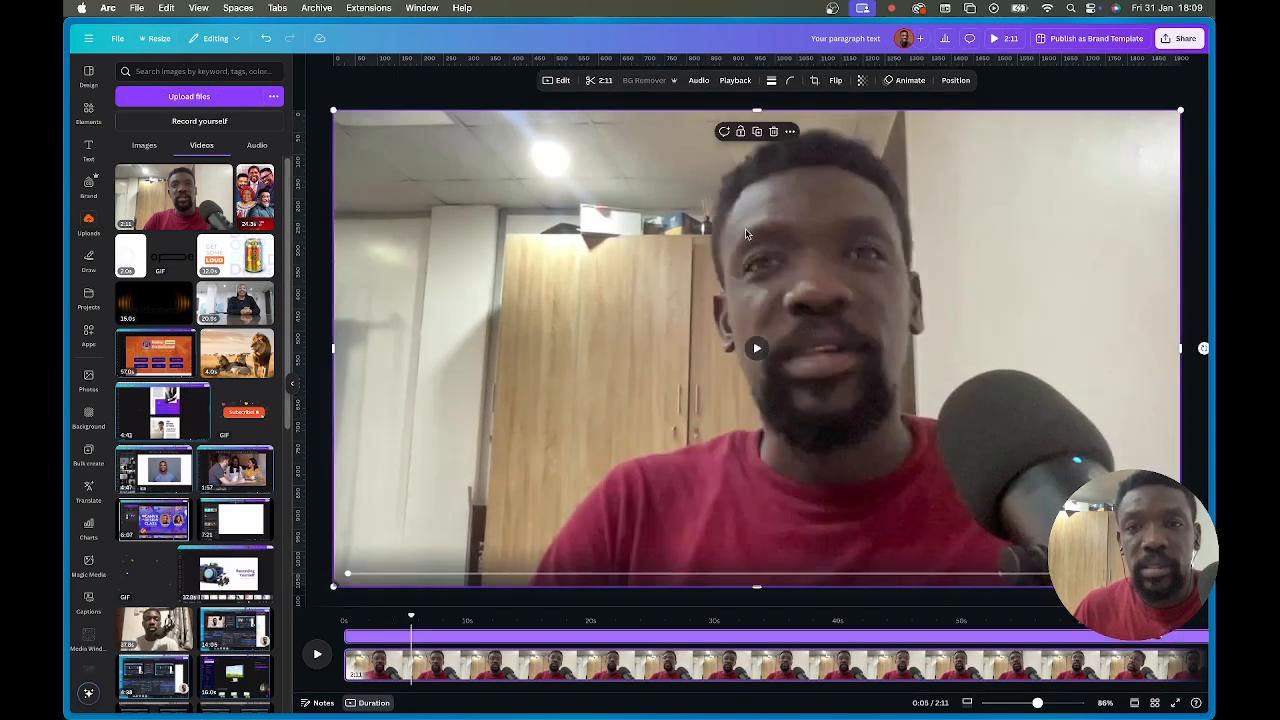
{"action": "left_click", "coordinate": [697, 84]}
{"action": "left_click_drag", "start_coordinate": [128, 131], "coordinate": [151, 130]}
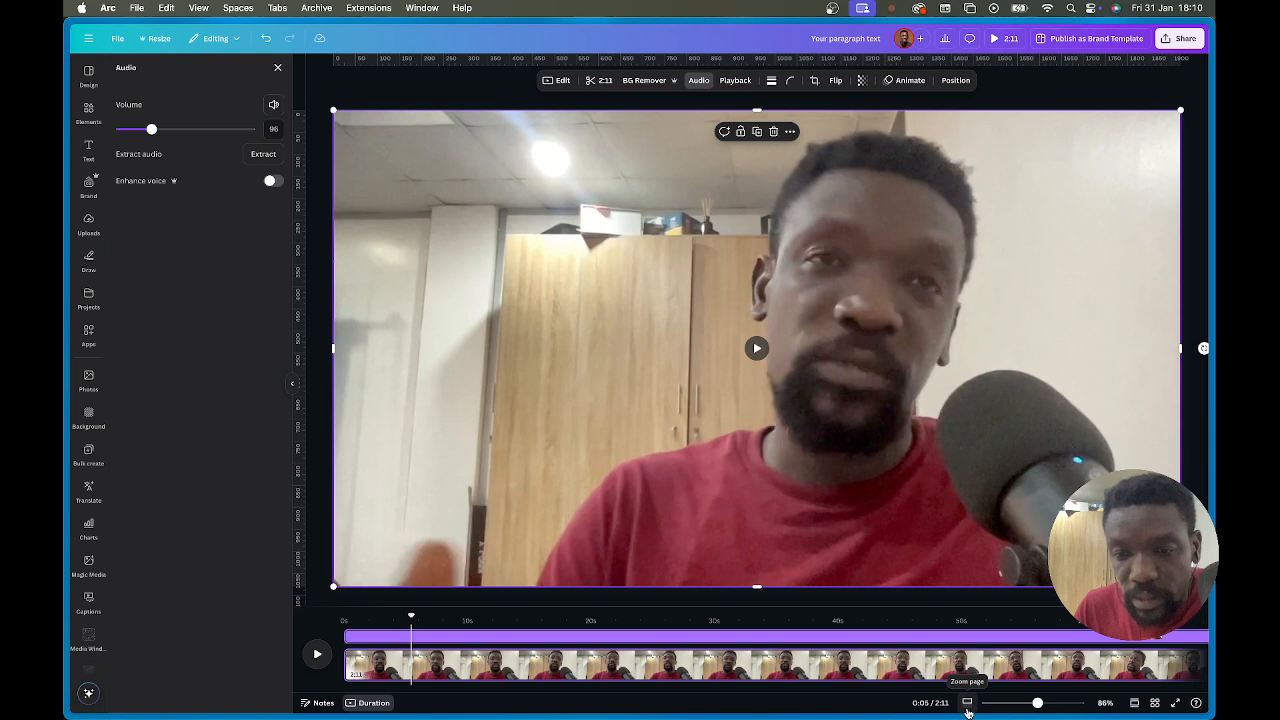
Play the opening seconds of the webcam video twice, starting each time from 0 seconds.
{"action": "left_click", "coordinate": [967, 709]}
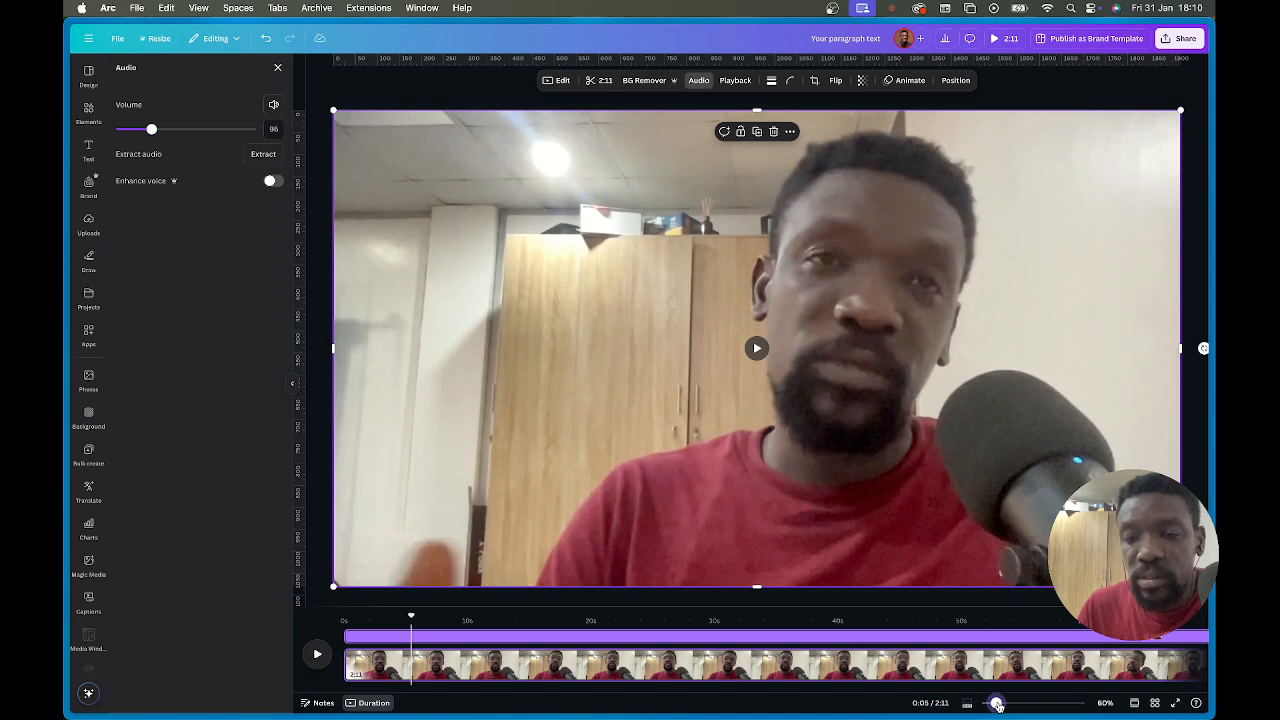
{"action": "mouse_move", "coordinate": [997, 705]}
{"action": "left_mouse_down"}
{"action": "mouse_move", "coordinate": [1032, 705]}
{"action": "mouse_move", "coordinate": [992, 706]}
{"action": "left_mouse_up"}
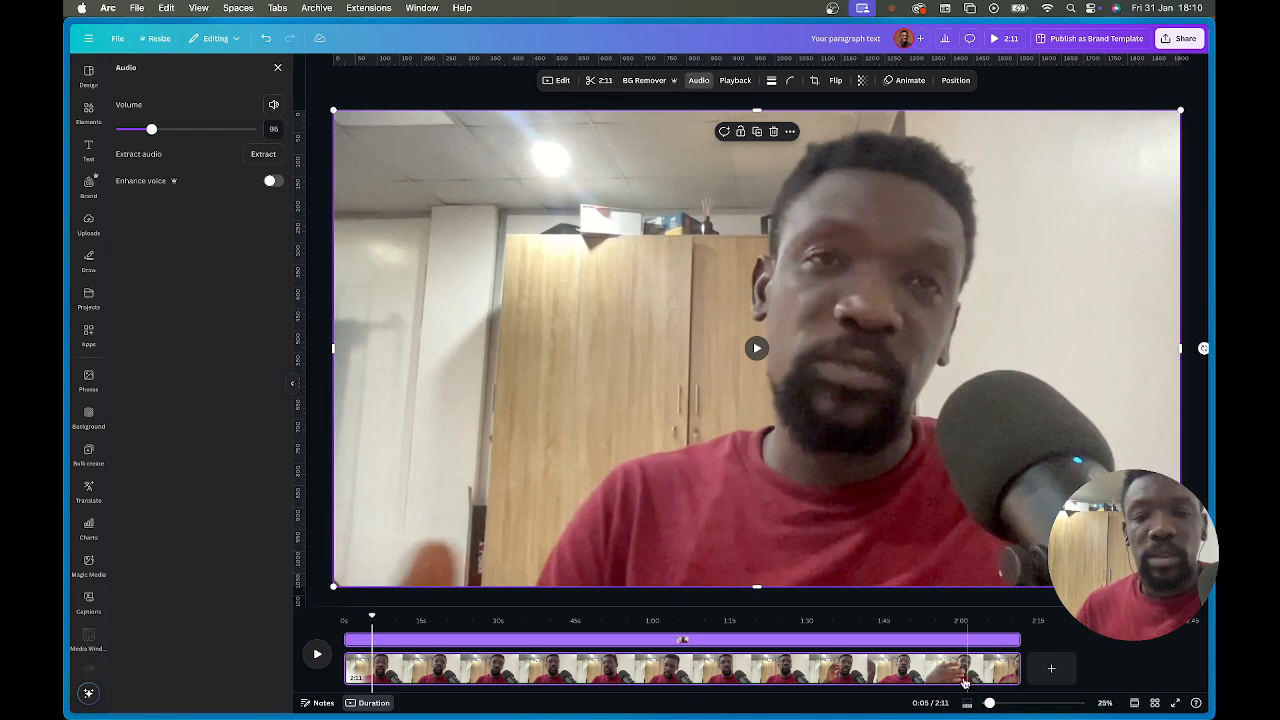
{"action": "left_click_drag", "start_coordinate": [375, 616], "coordinate": [344, 616]}
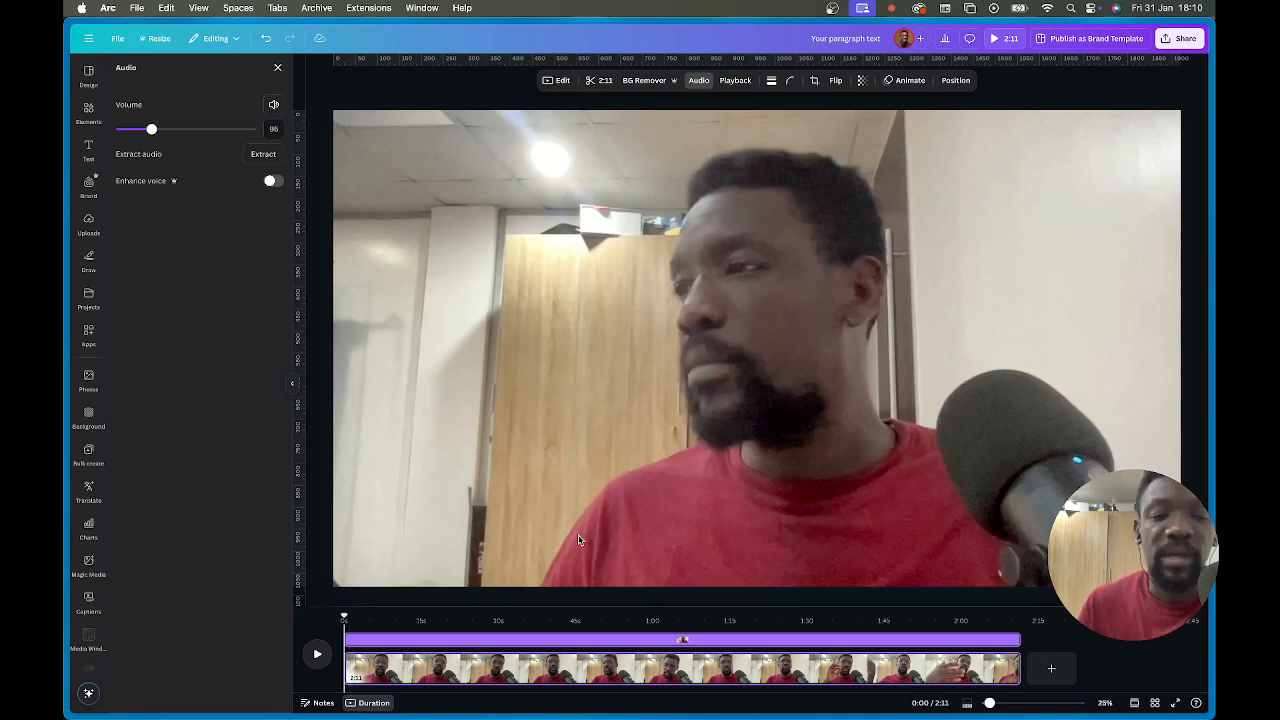
{"action": "key", "text": "space"}
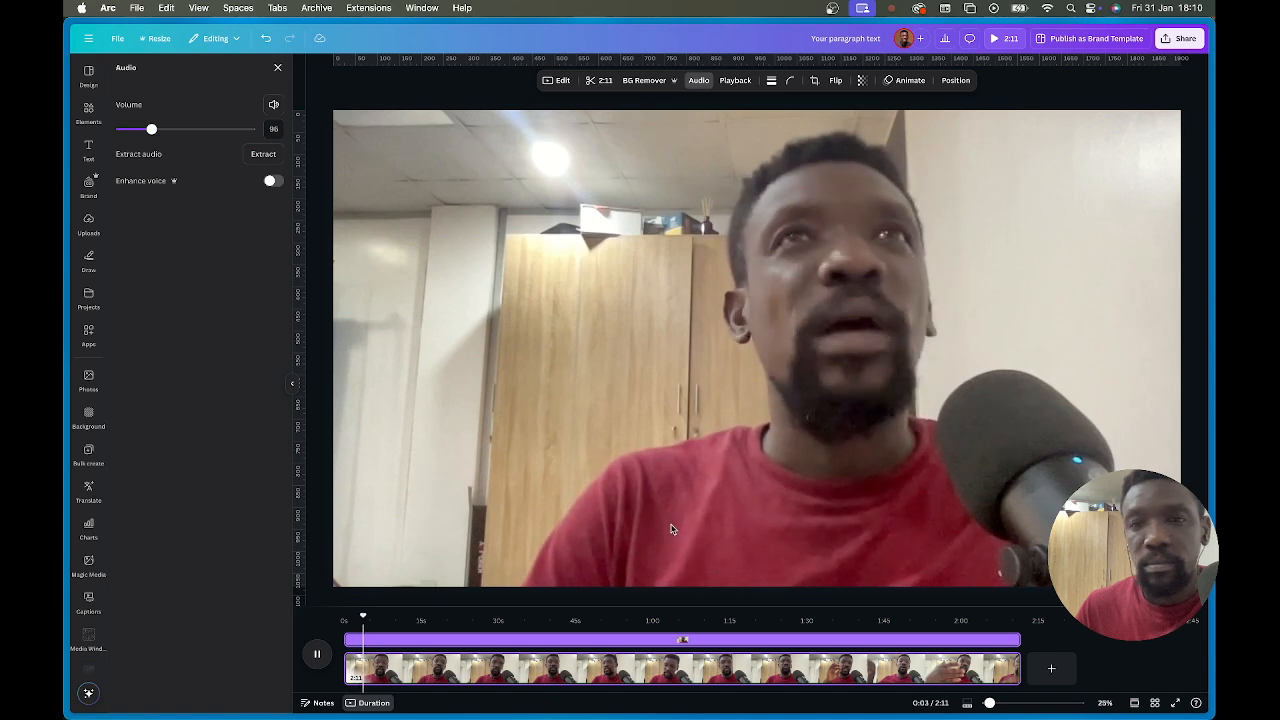
{"action": "key", "text": "space"}
{"action": "left_click_drag", "start_coordinate": [363, 618], "coordinate": [345, 618]}
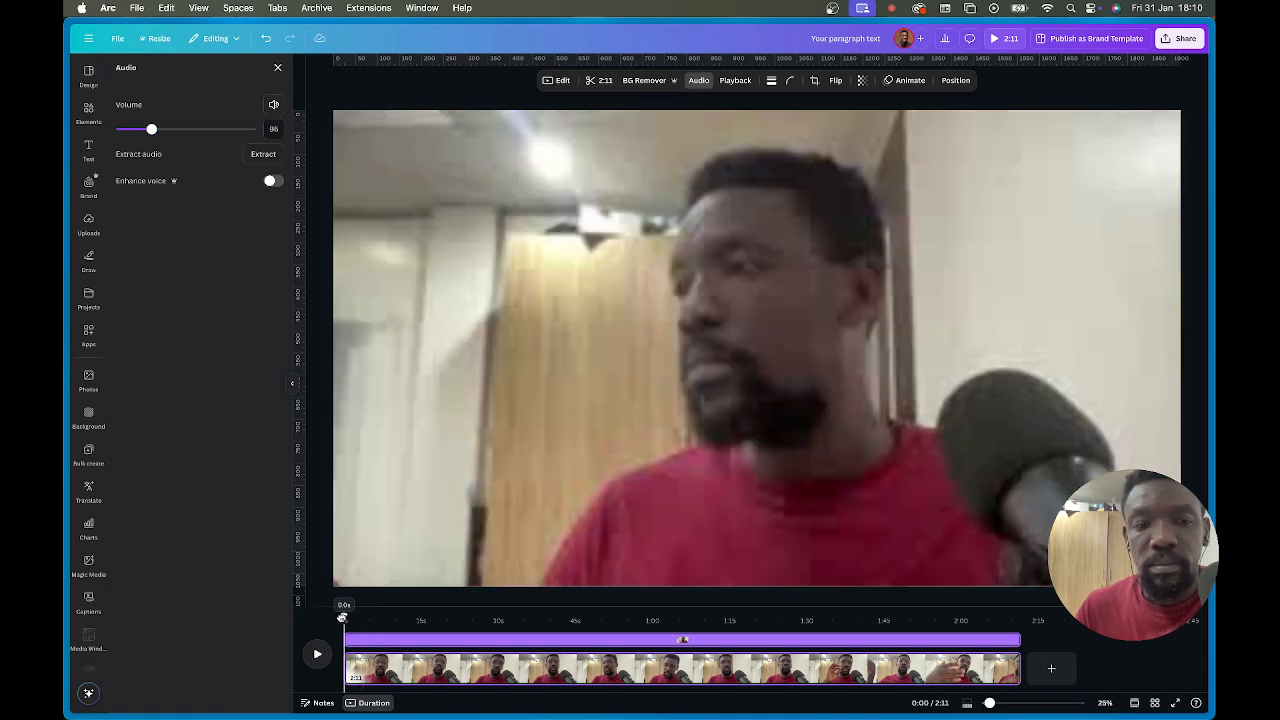
{"action": "key", "text": "space"}
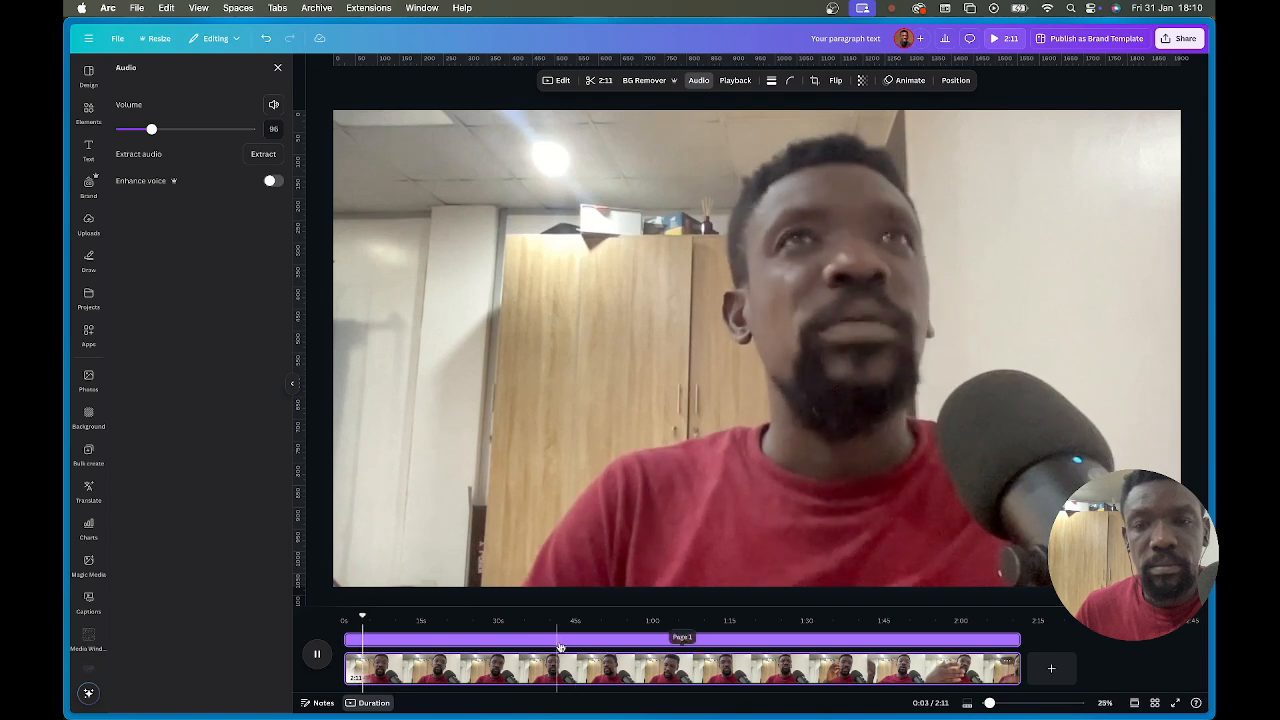
{"action": "key", "text": "space"}
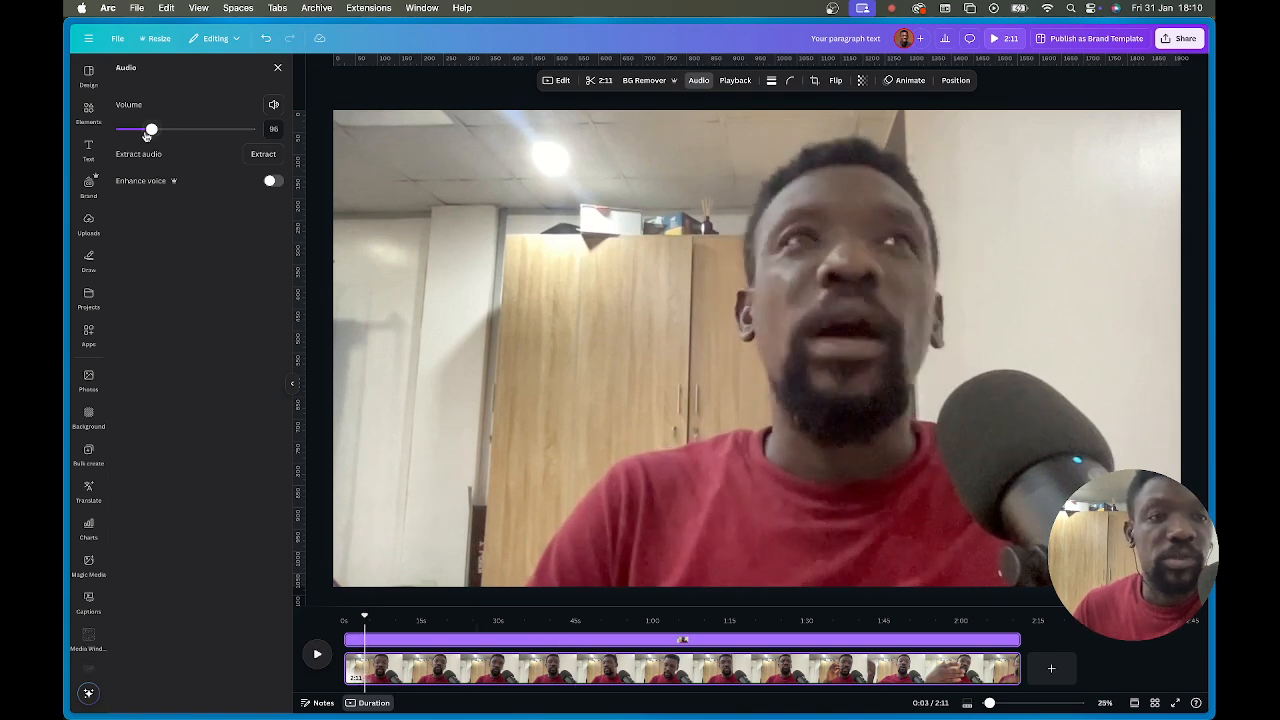
Set the webcam video's volume to 0 and split the page at 0:07.
{"action": "left_click_drag", "start_coordinate": [151, 129], "coordinate": [120, 129]}
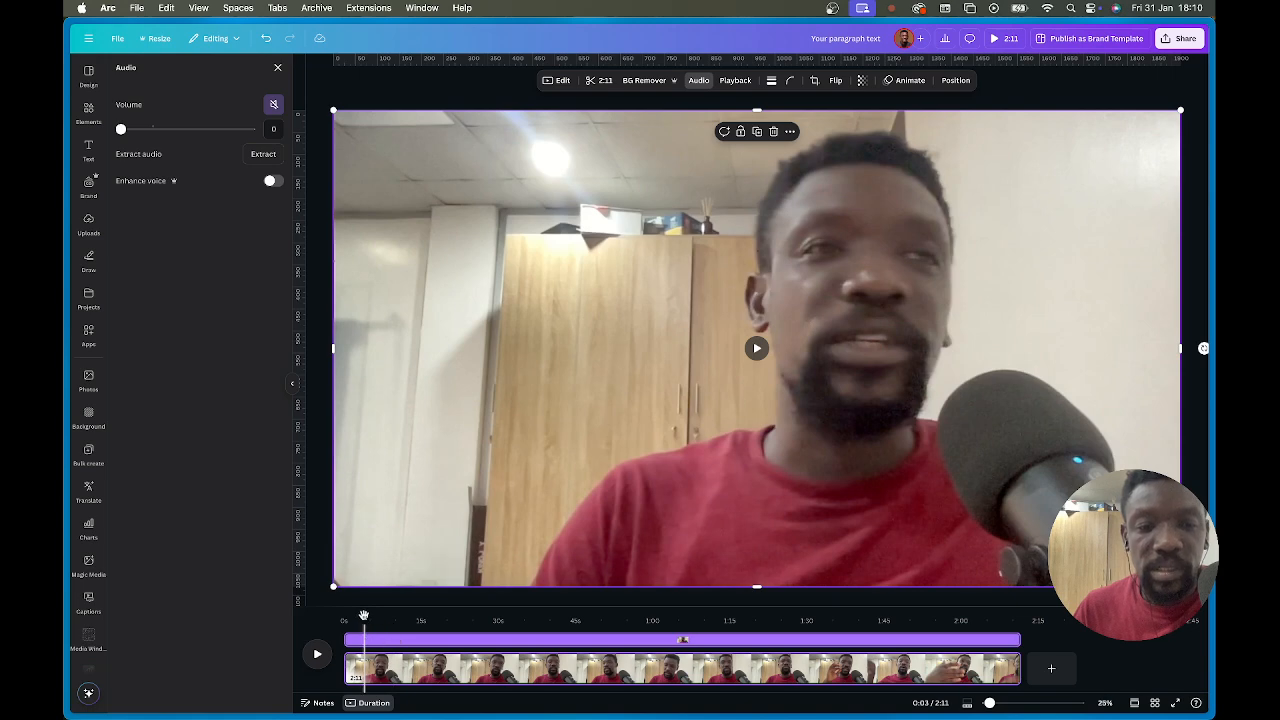
{"action": "left_click_drag", "start_coordinate": [364, 615], "coordinate": [377, 620]}
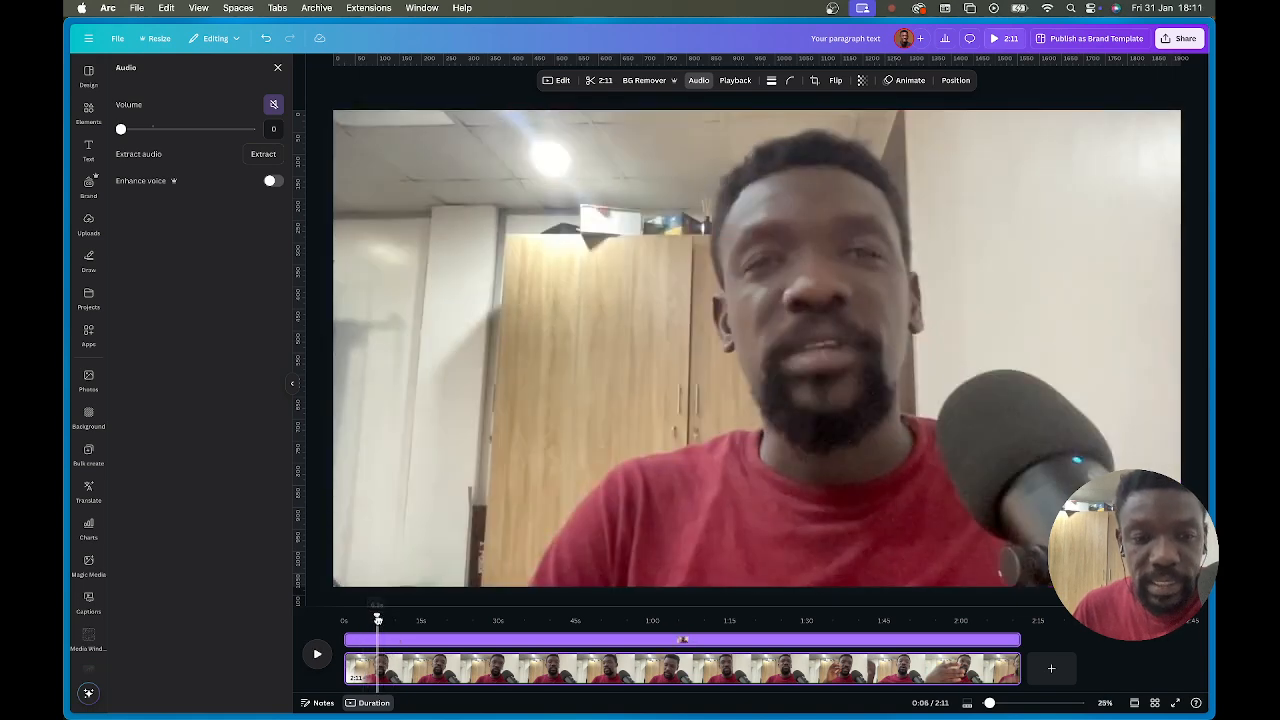
{"action": "left_click_drag", "start_coordinate": [378, 620], "coordinate": [385, 622]}
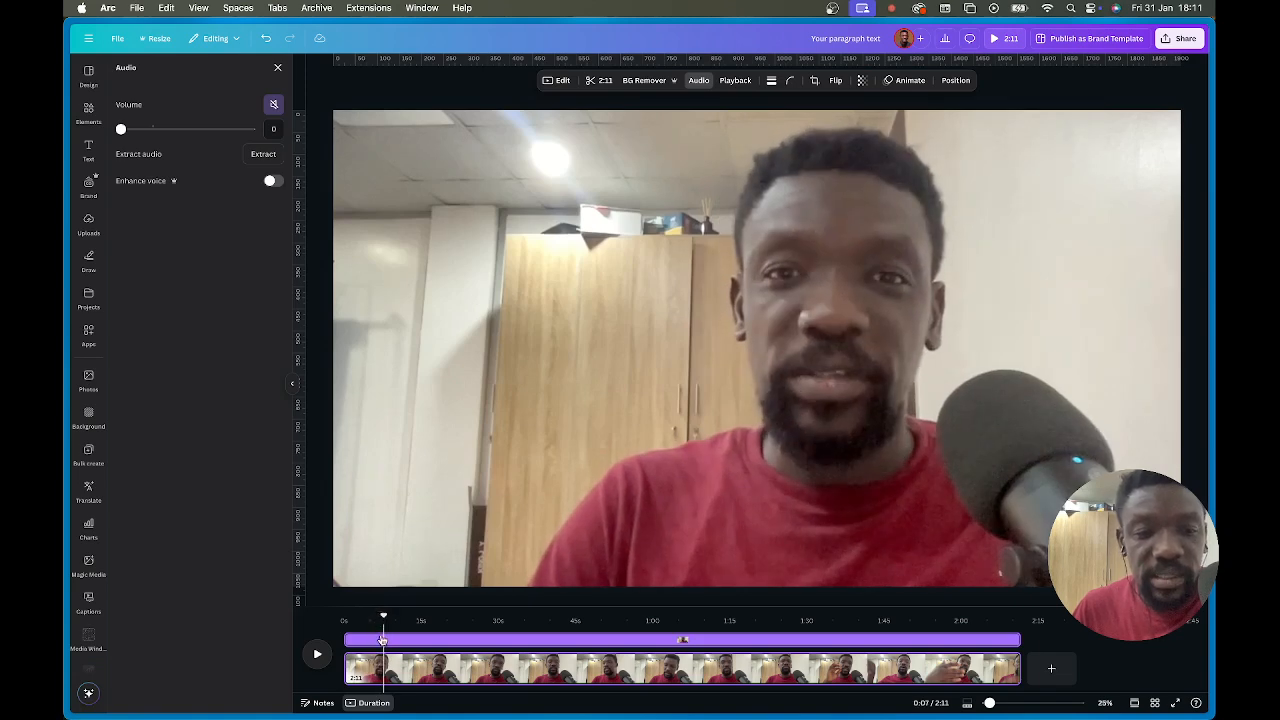
{"action": "right_click", "coordinate": [384, 659]}
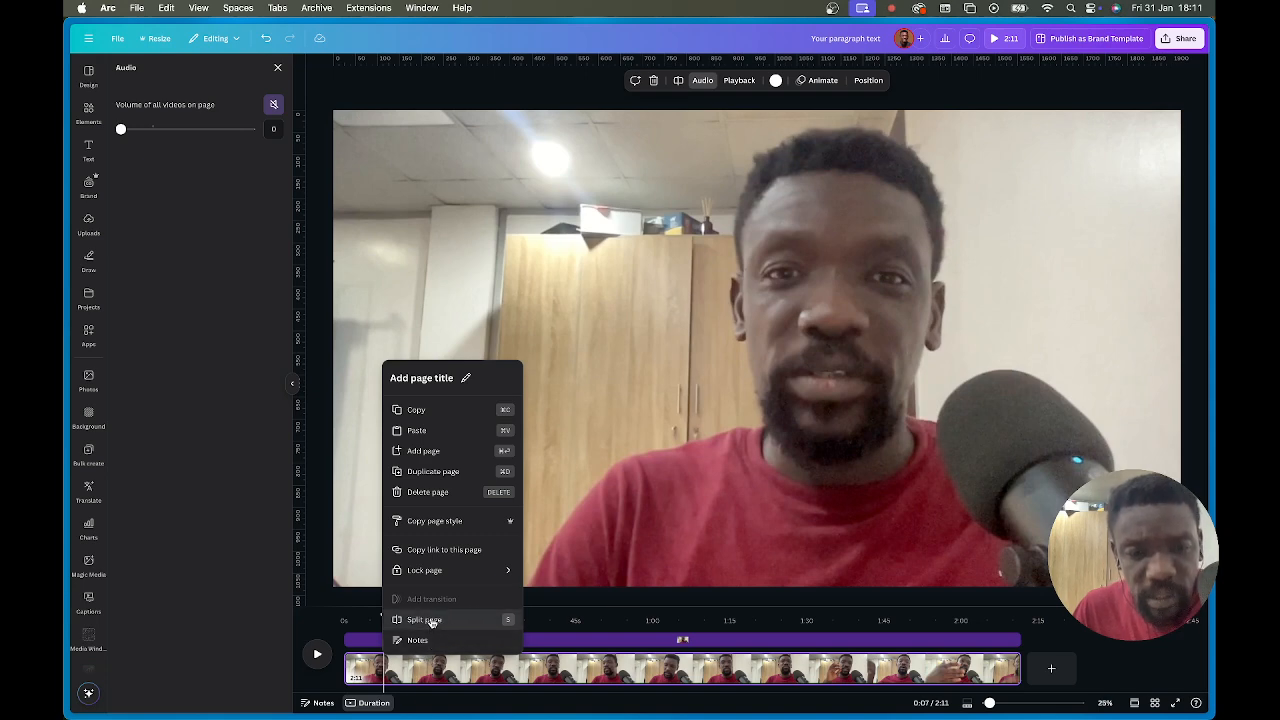
{"action": "left_click", "coordinate": [428, 620]}
Delete the short first page of the split video, keeping the longer remainder.
{"action": "left_click", "coordinate": [358, 656]}
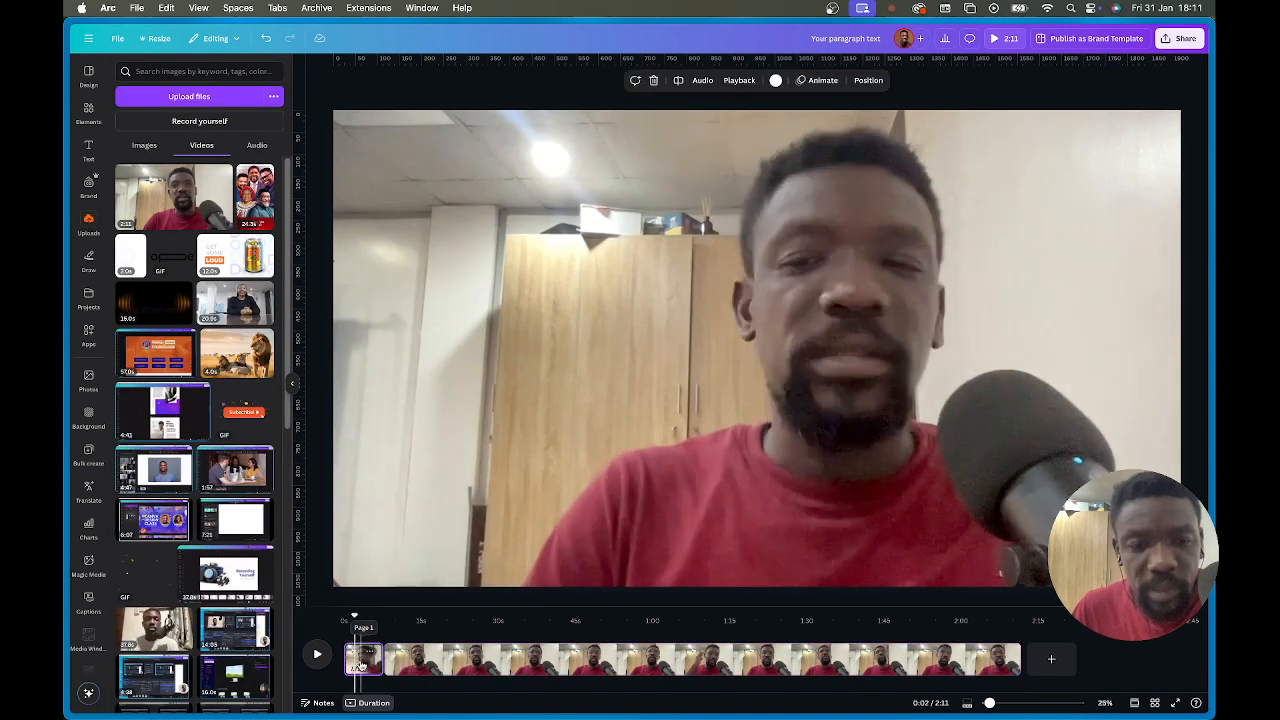
{"action": "left_click", "coordinate": [415, 660]}
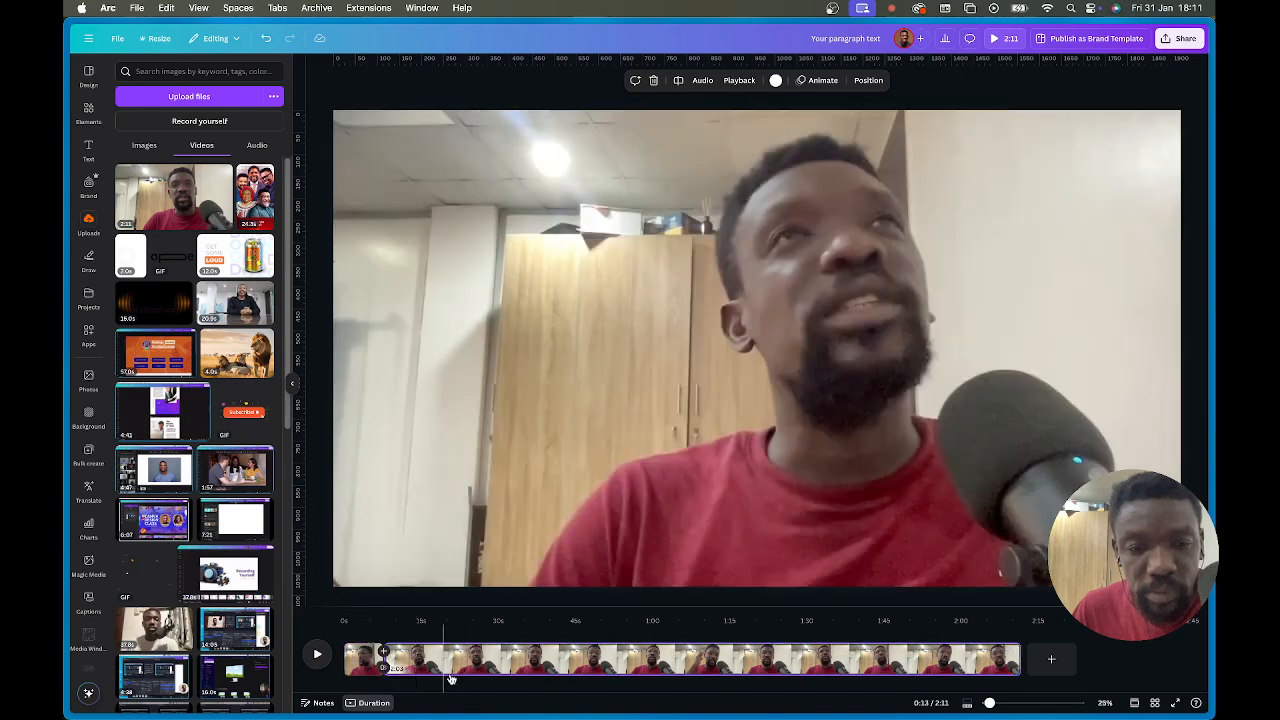
{"action": "left_click", "coordinate": [366, 662]}
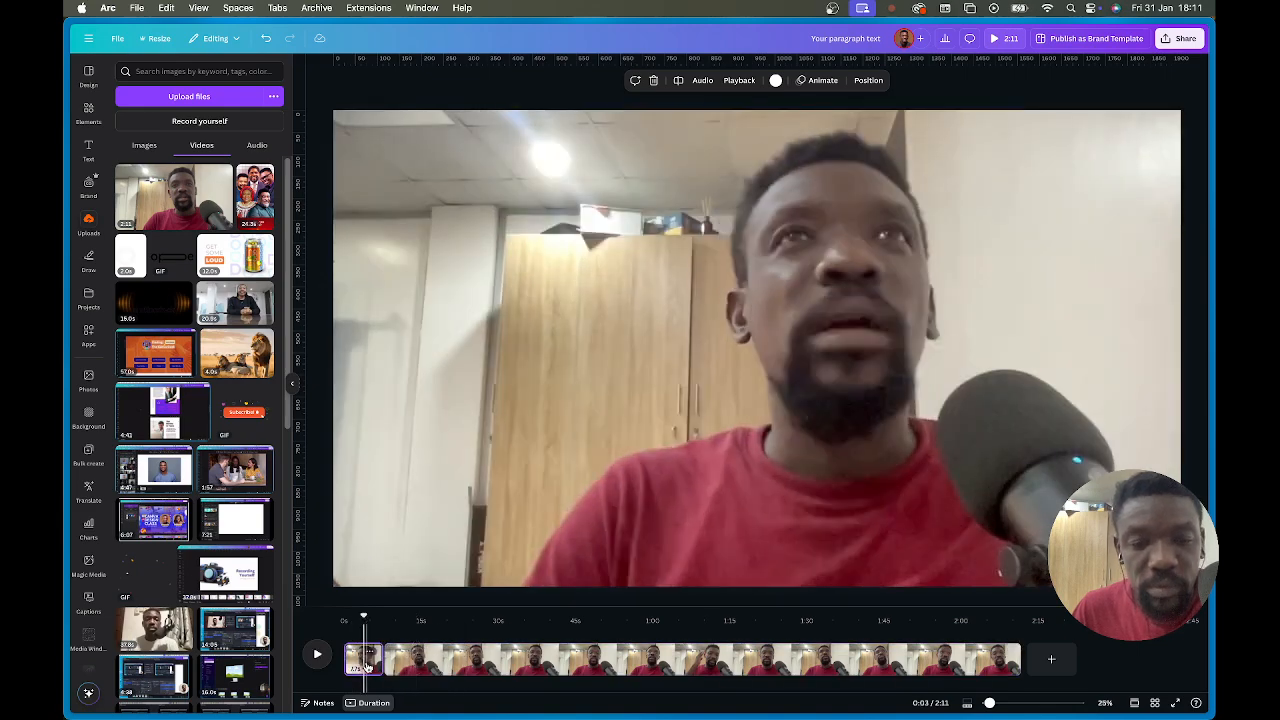
{"action": "right_click", "coordinate": [369, 655]}
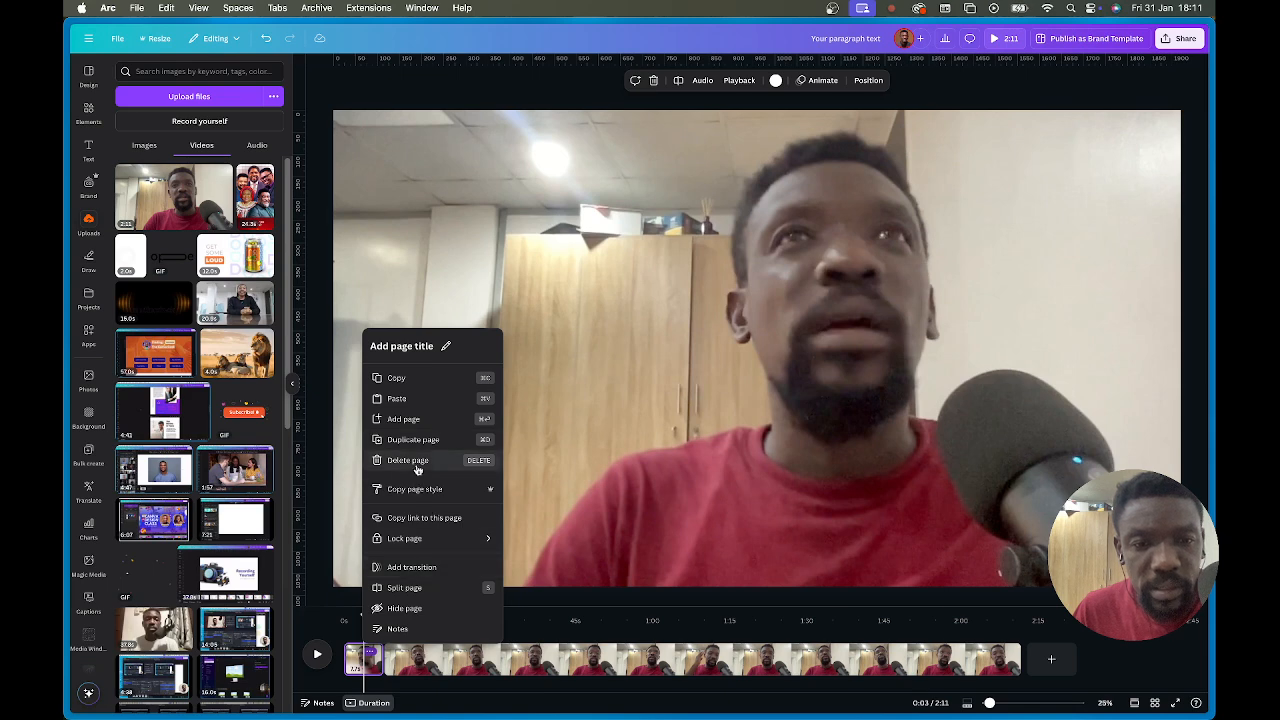
{"action": "left_click", "coordinate": [363, 655]}
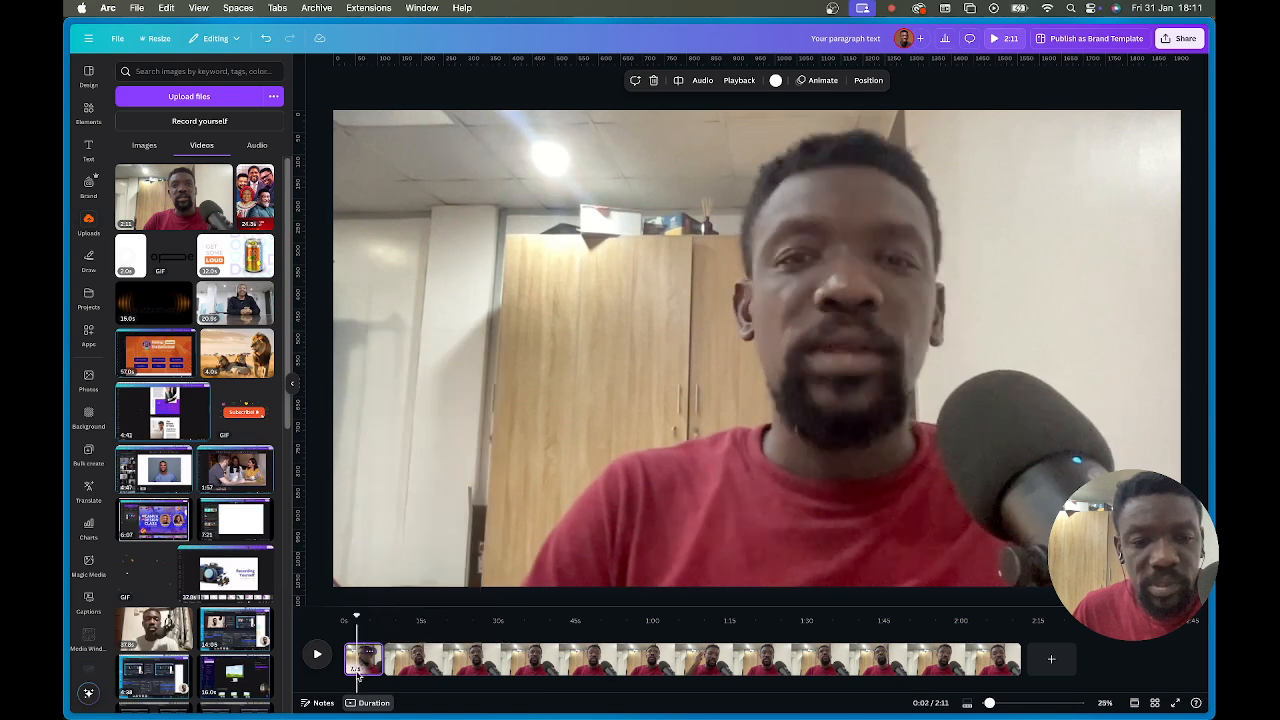
{"action": "key", "text": "Delete"}
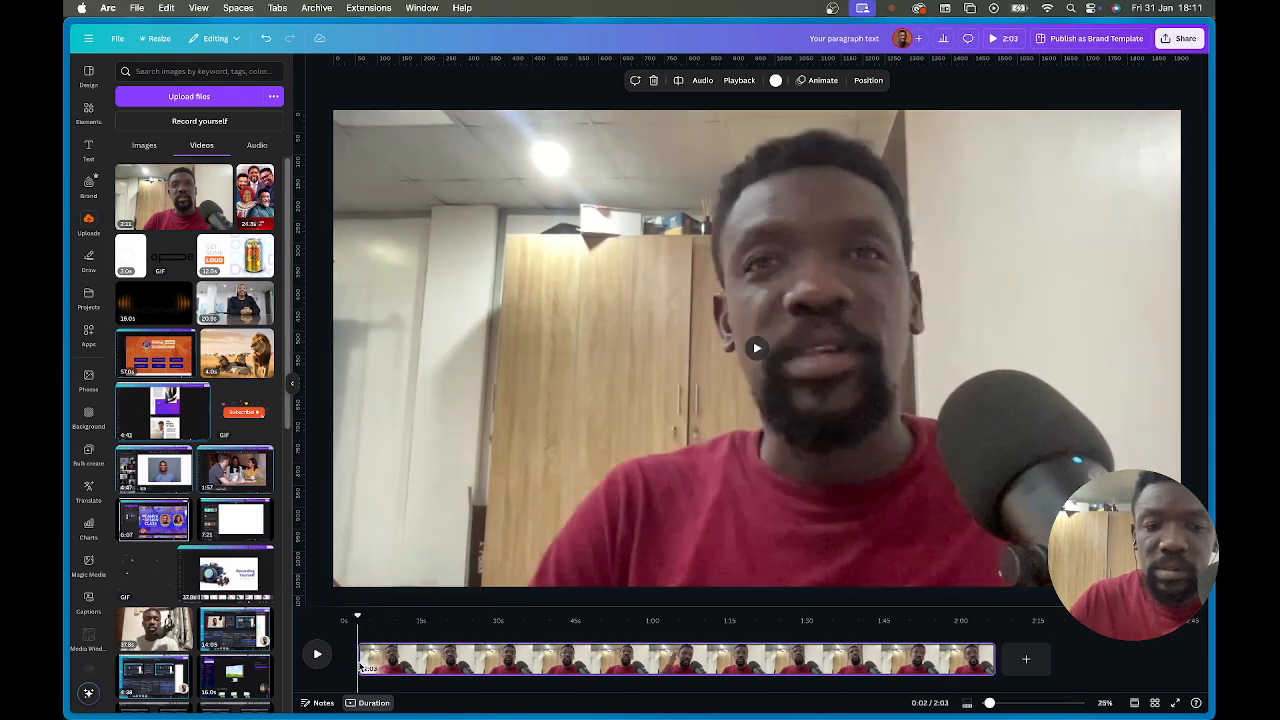
Trim the start of the remaining clip so its duration is 1:29, and play its beginning.
{"action": "left_click_drag", "start_coordinate": [360, 618], "coordinate": [380, 618]}
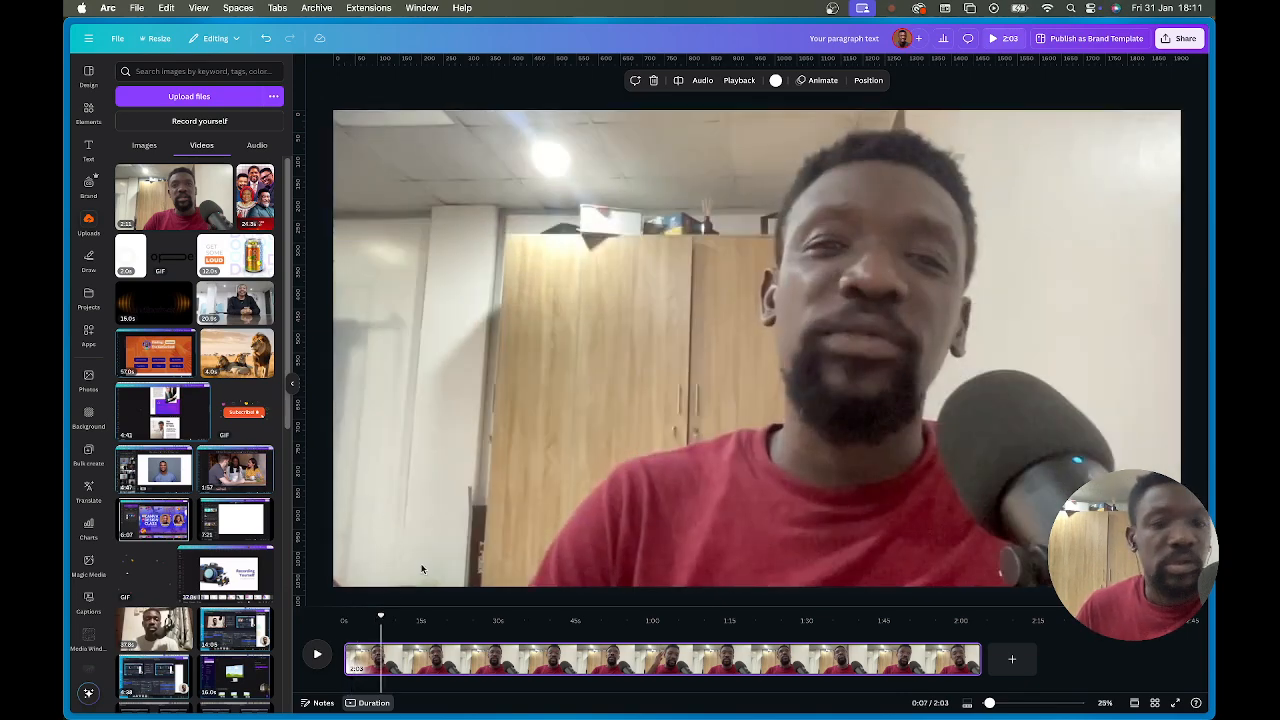
{"action": "left_click", "coordinate": [870, 663]}
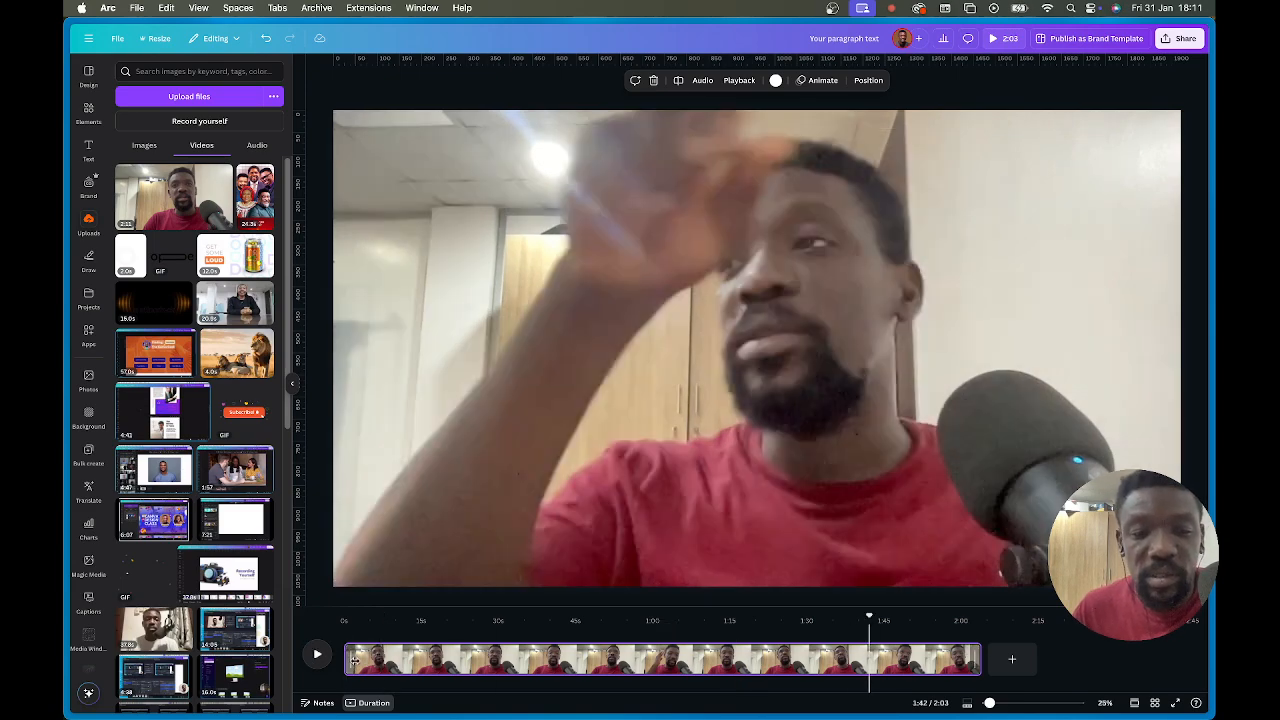
{"action": "left_click_drag", "start_coordinate": [872, 632], "coordinate": [526, 638]}
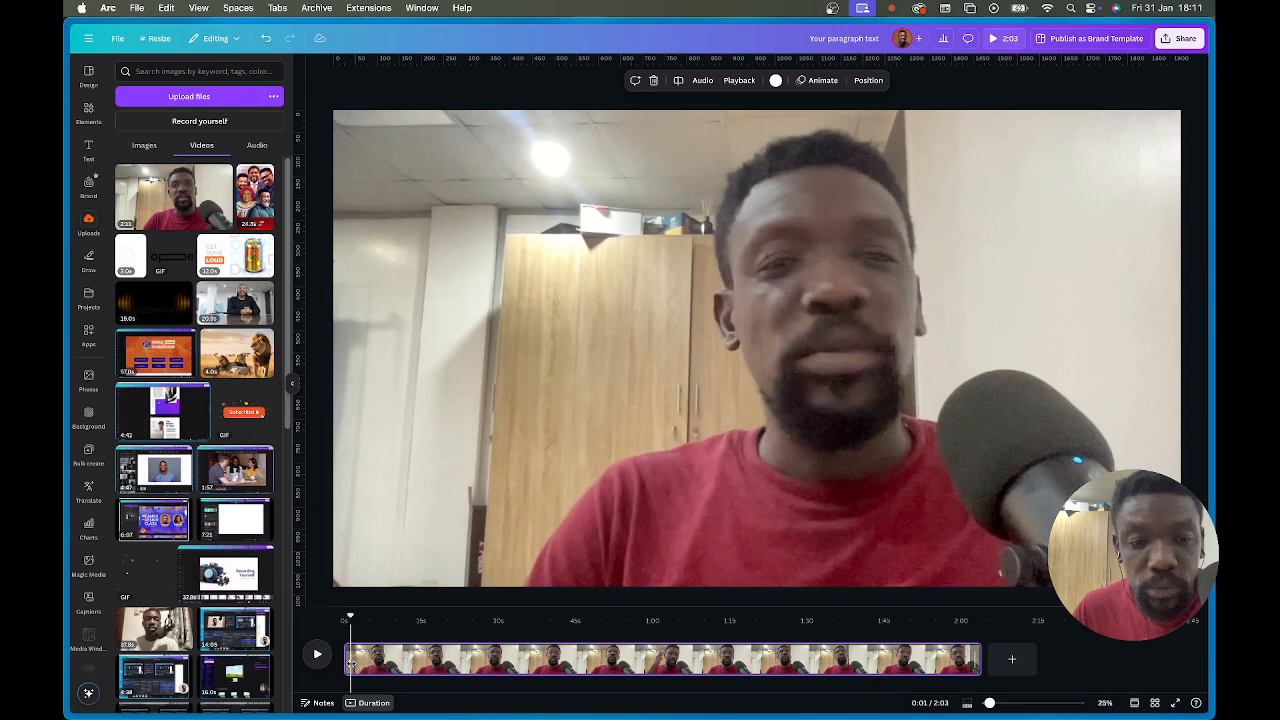
{"action": "left_click_drag", "start_coordinate": [349, 662], "coordinate": [530, 664]}
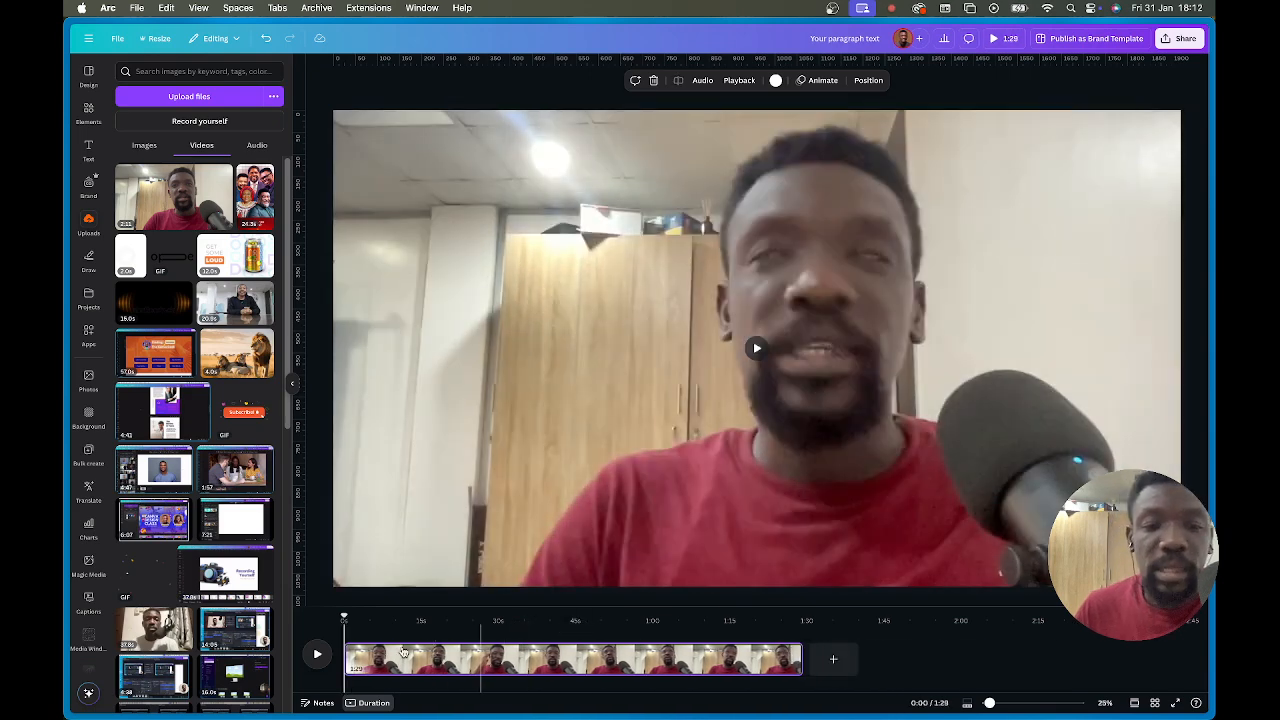
{"action": "key", "text": "space"}
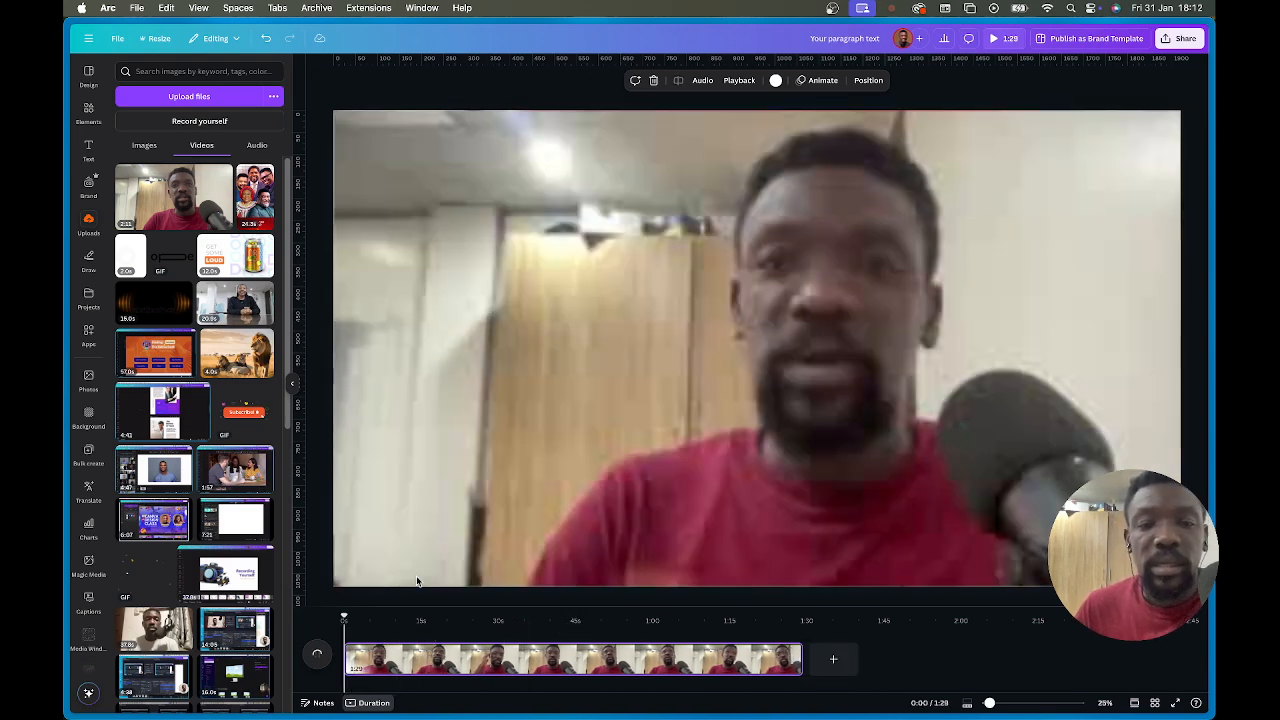
{"action": "key", "text": "space"}
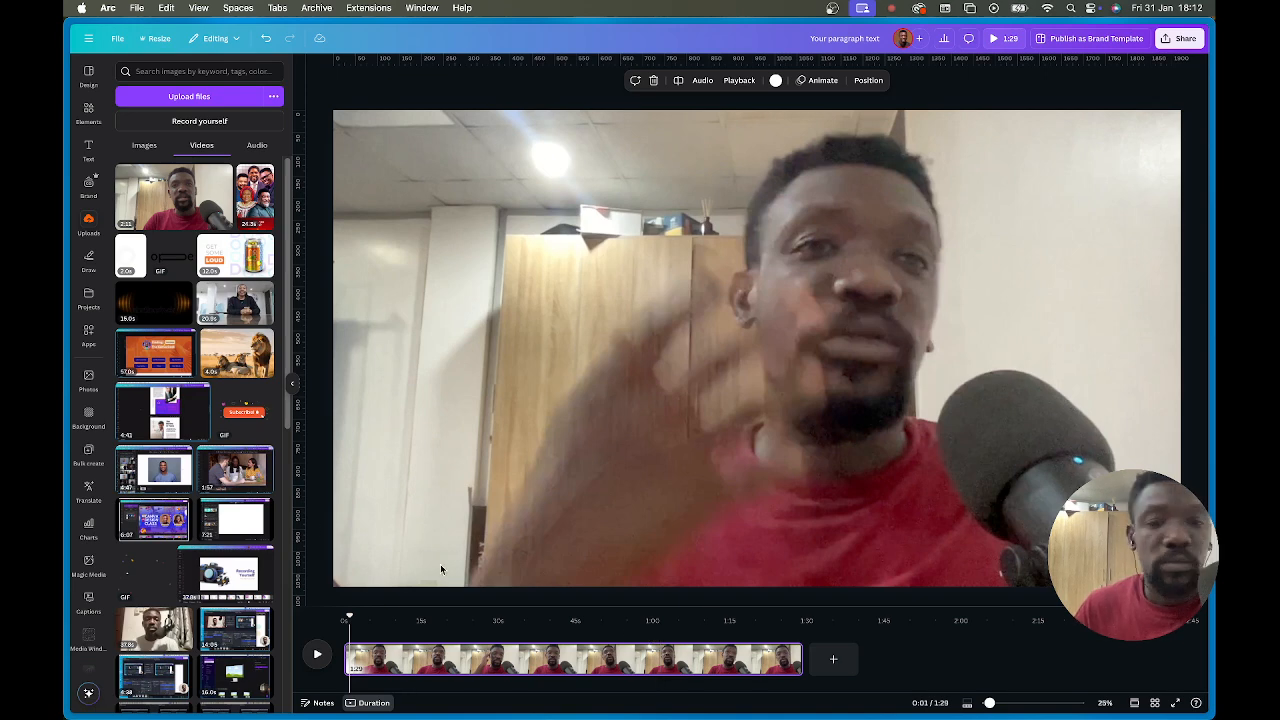
Split the trimmed clip at 0:09 and again at 0:41.
{"action": "left_click_drag", "start_coordinate": [349, 618], "coordinate": [389, 621]}
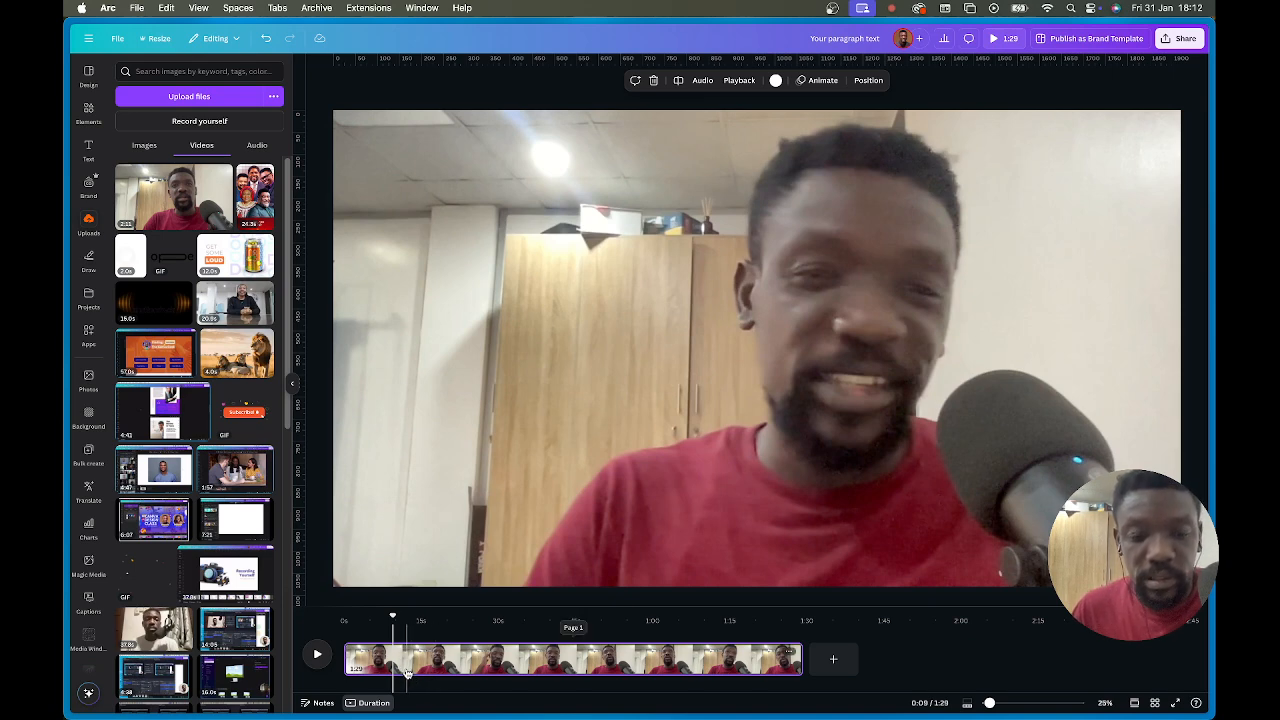
{"action": "key", "text": "s"}
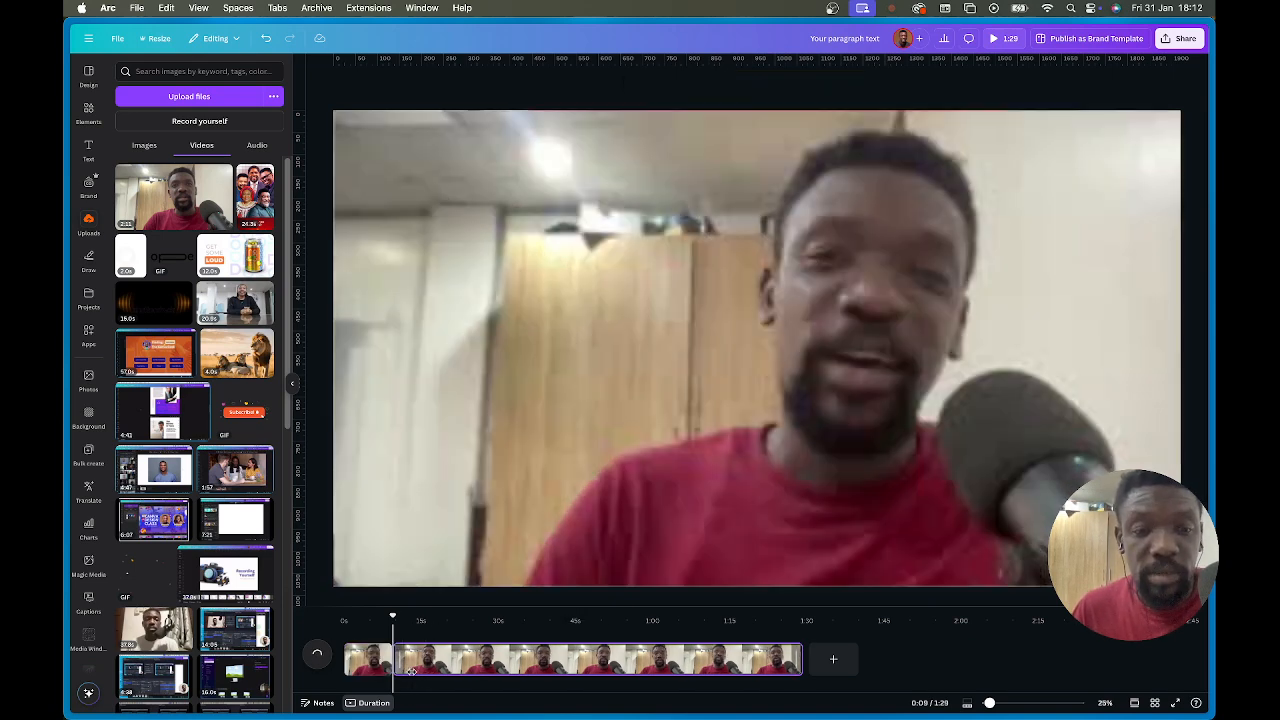
{"action": "left_click", "coordinate": [559, 658]}
{"action": "key", "text": "s"}
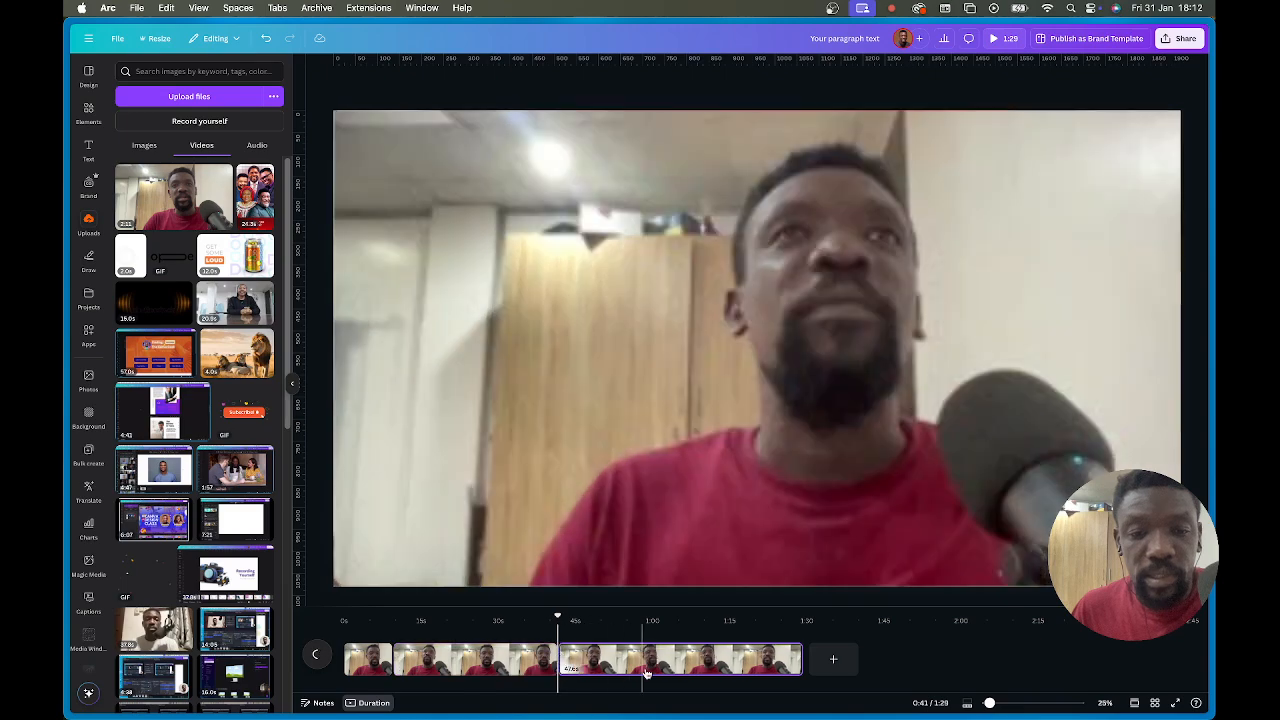
Split the last segment once more and delete its first piece of about 11 seconds.
{"action": "left_click", "coordinate": [684, 630]}
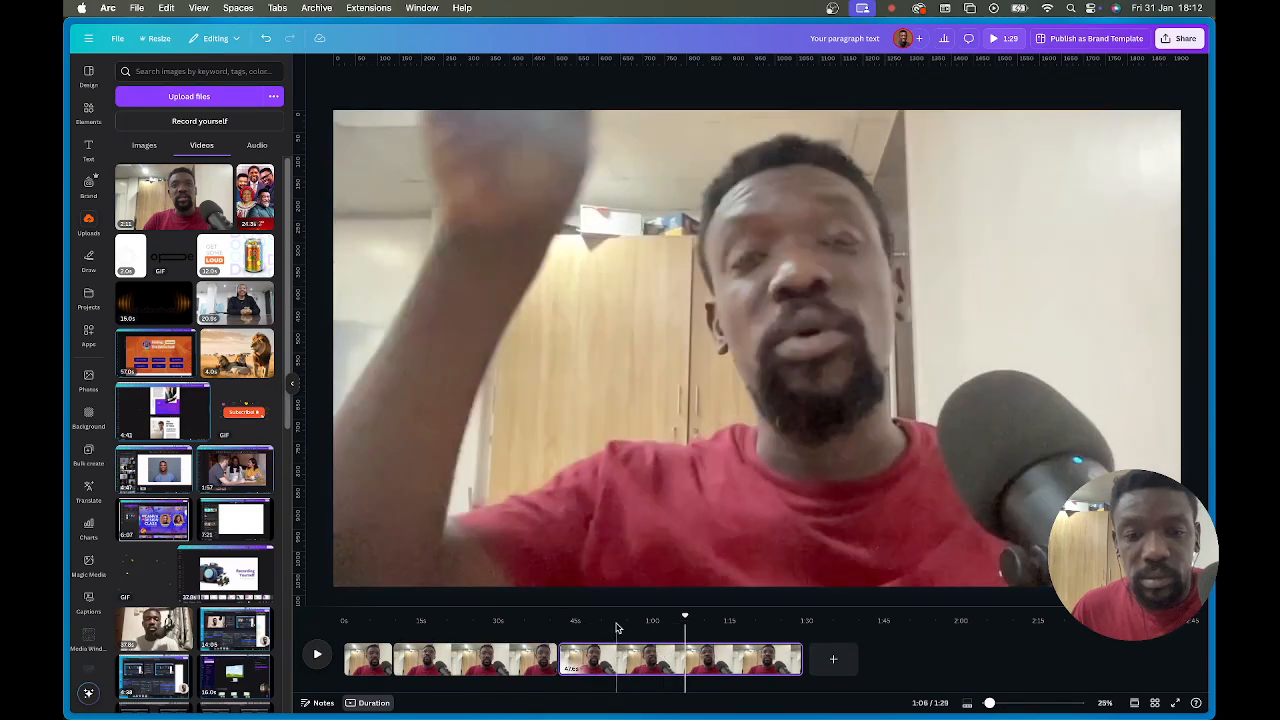
{"action": "left_click", "coordinate": [616, 658]}
{"action": "key", "text": "s"}
{"action": "left_click", "coordinate": [577, 660]}
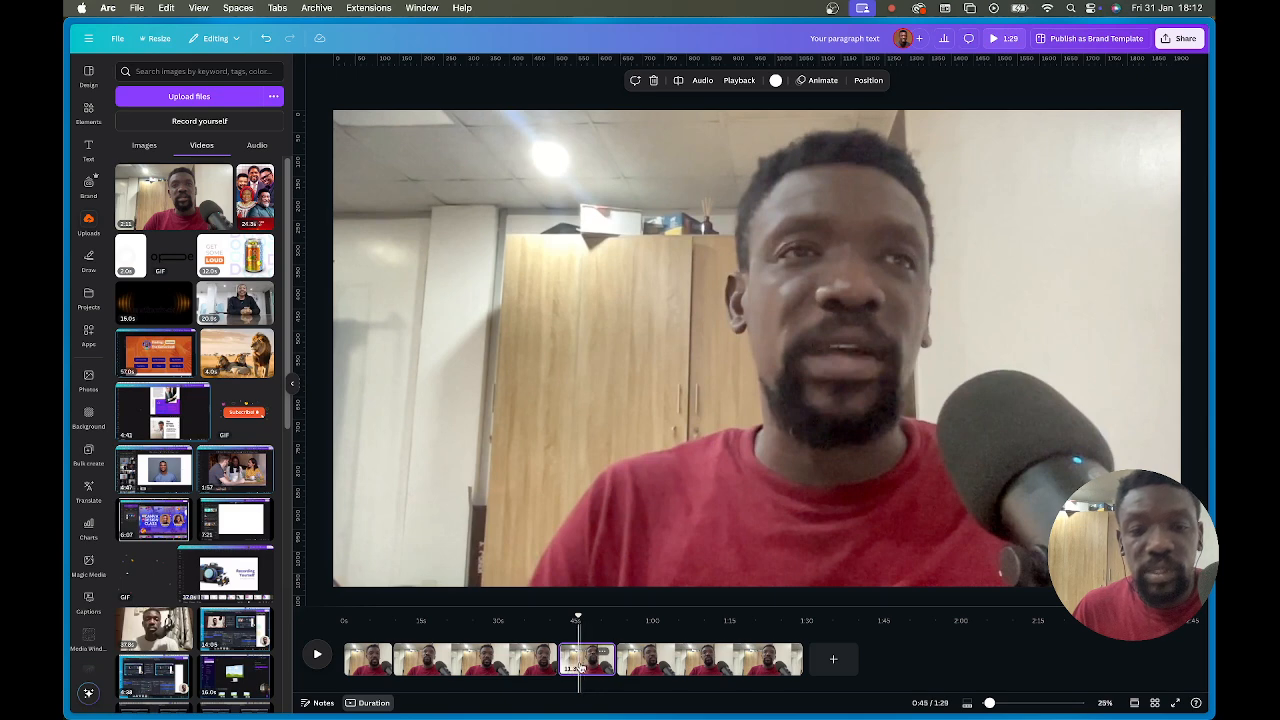
{"action": "key", "text": "Delete"}
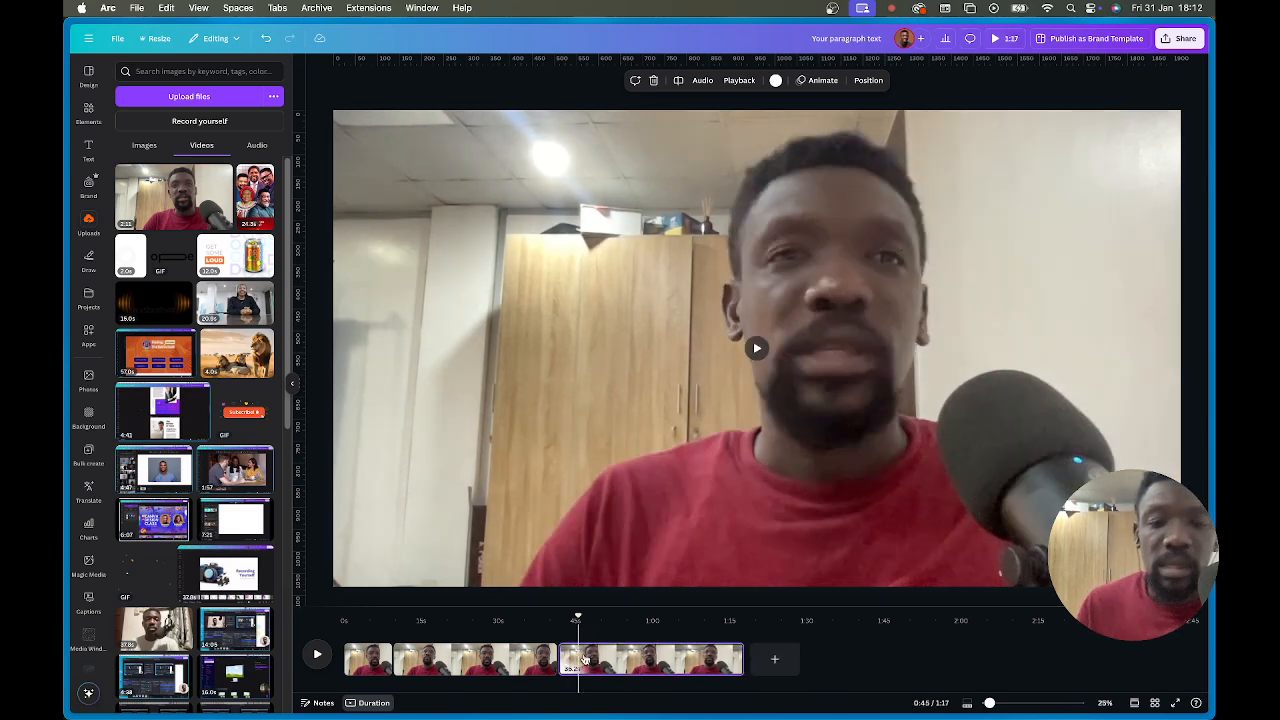
Play the timeline from 0:37 across the cut between the second and third clips, and stop playback.
{"action": "left_click", "coordinate": [538, 658]}
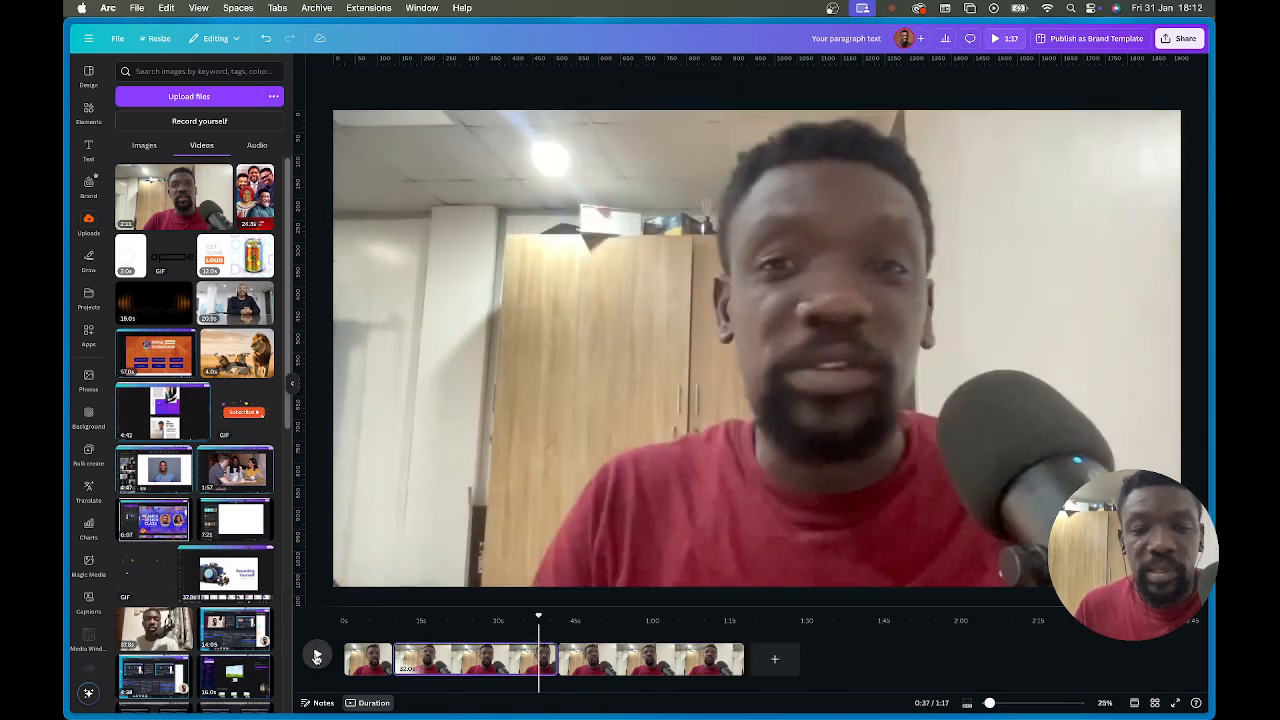
{"action": "left_click", "coordinate": [316, 656]}
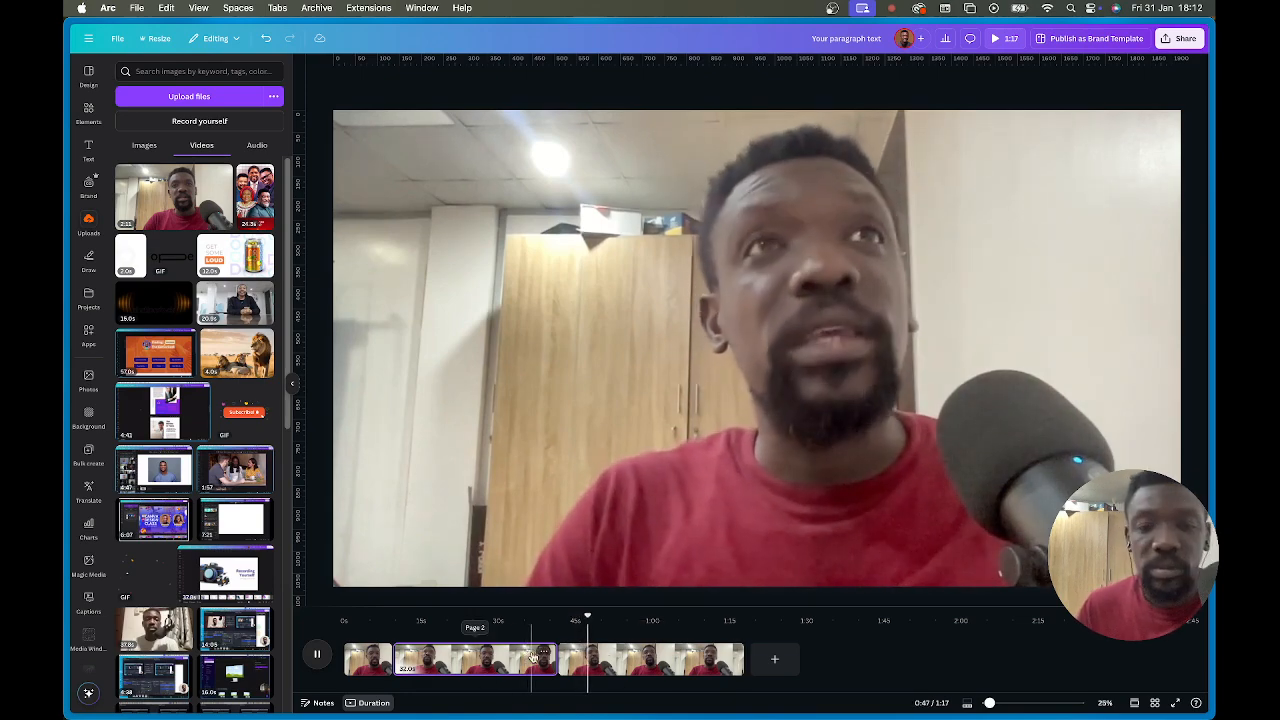
{"action": "left_click", "coordinate": [565, 655]}
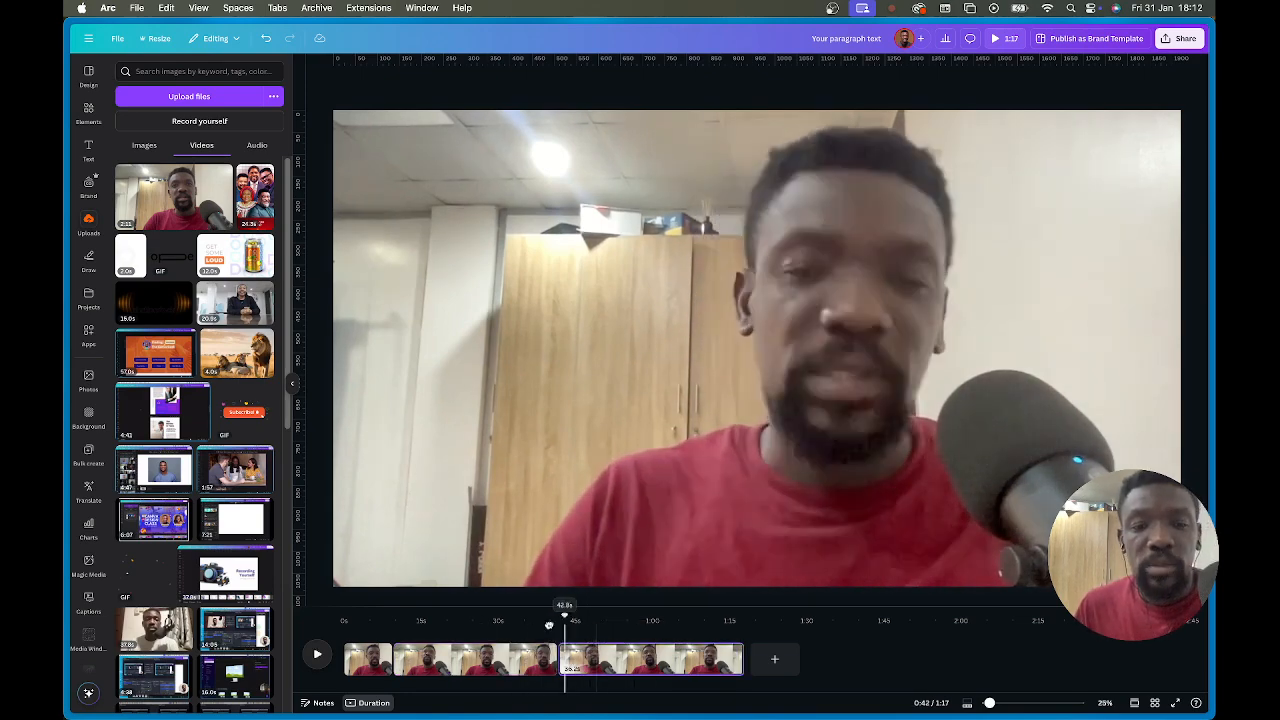
Add a blank page between the first and second video clips.
{"action": "left_click", "coordinate": [372, 658]}
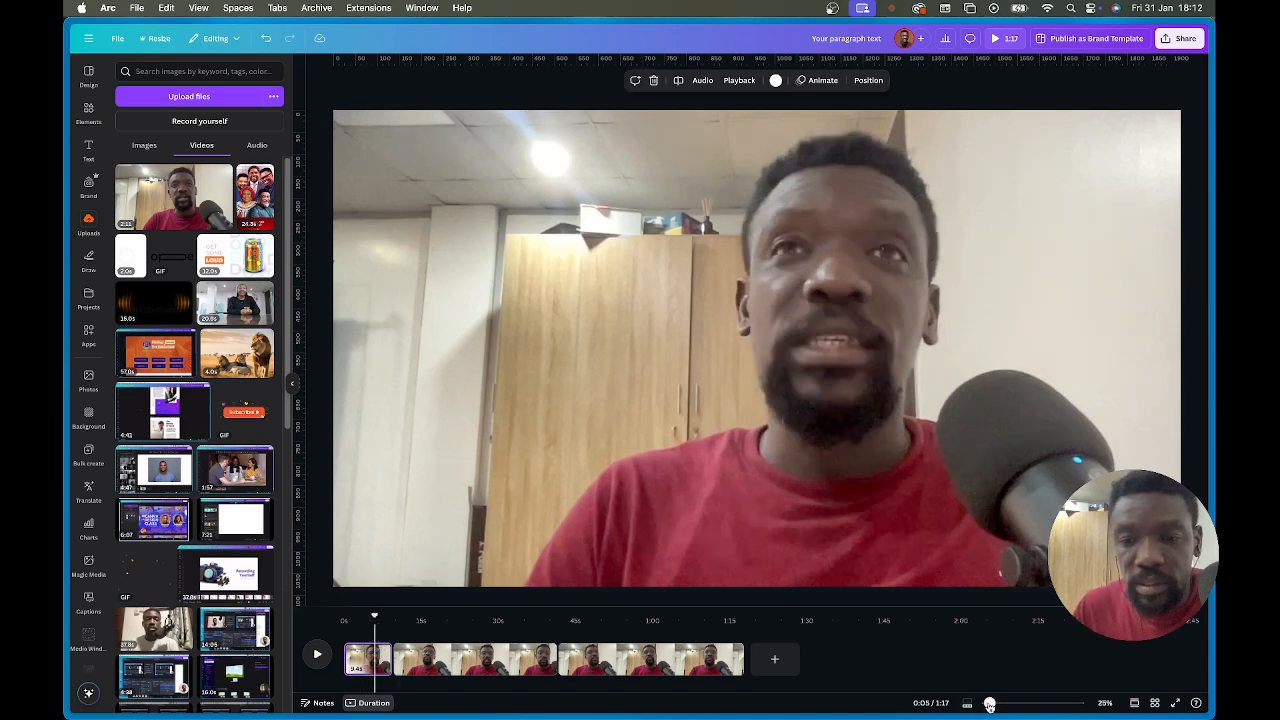
{"action": "left_click_drag", "start_coordinate": [990, 706], "coordinate": [993, 704]}
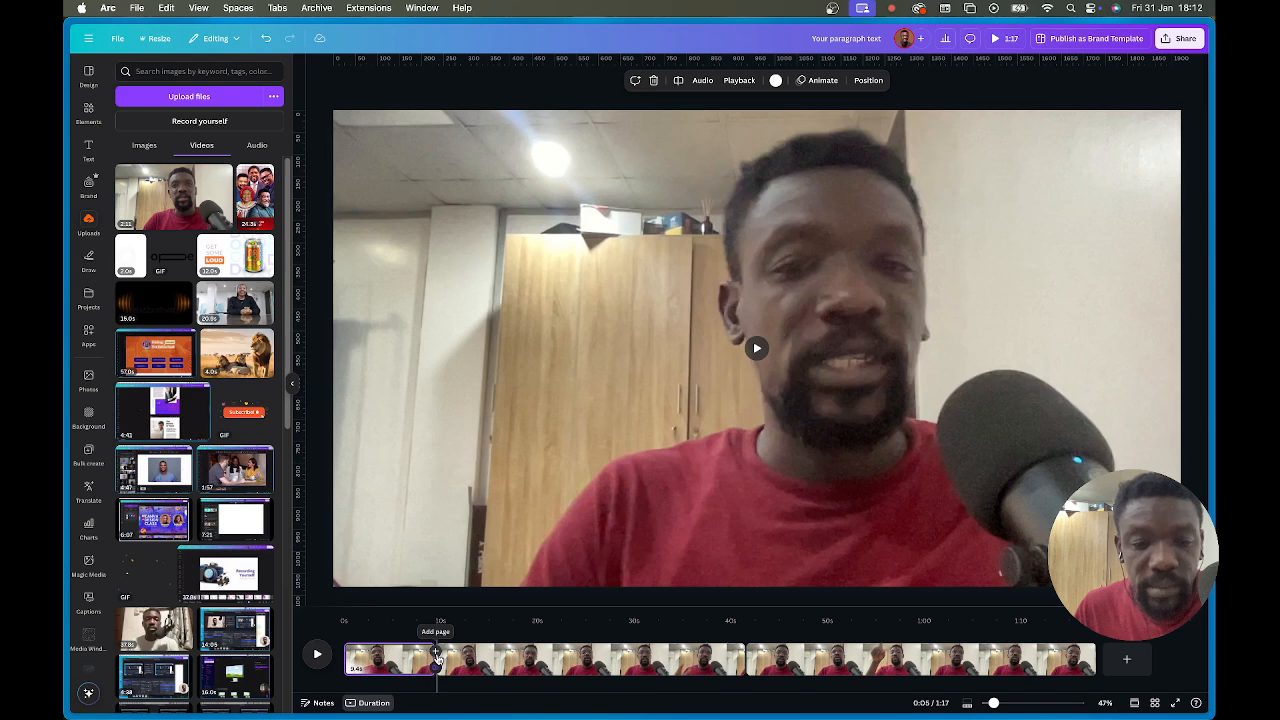
{"action": "left_click", "coordinate": [436, 655]}
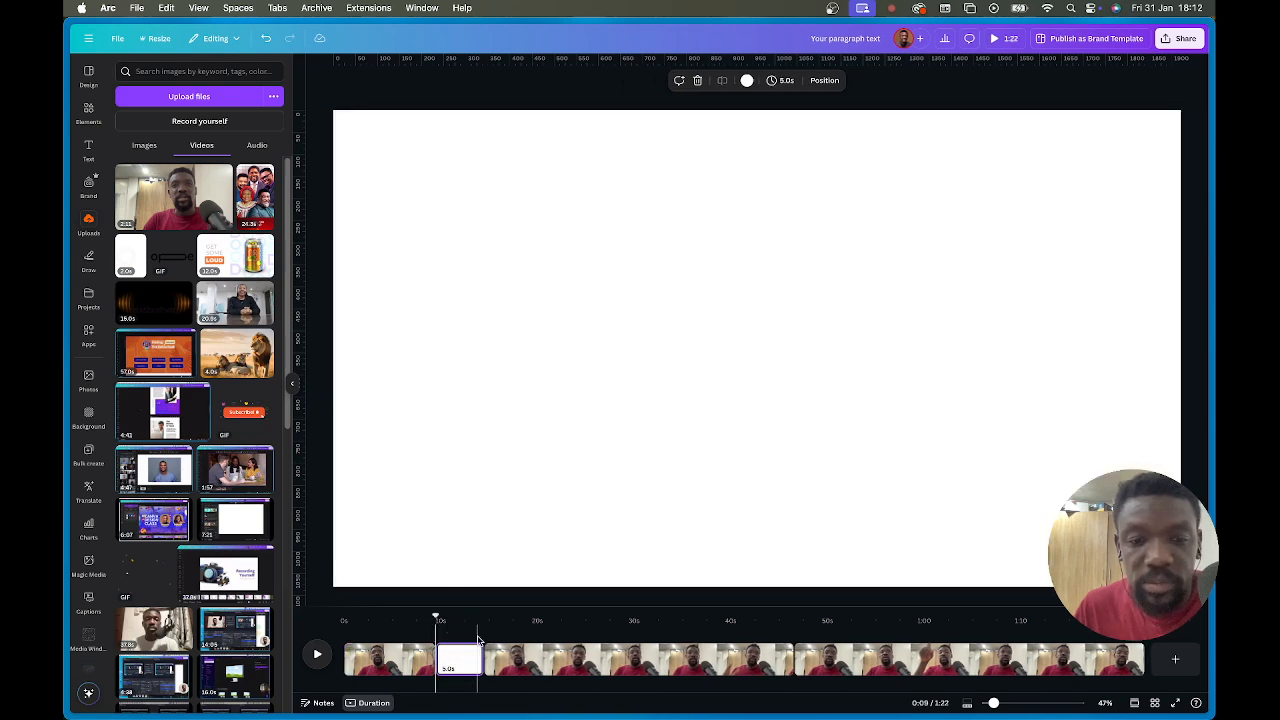
Undo the blank page added after the first clip and open the transition choices for the cut between the first and second clips.
{"action": "left_click", "coordinate": [469, 660]}
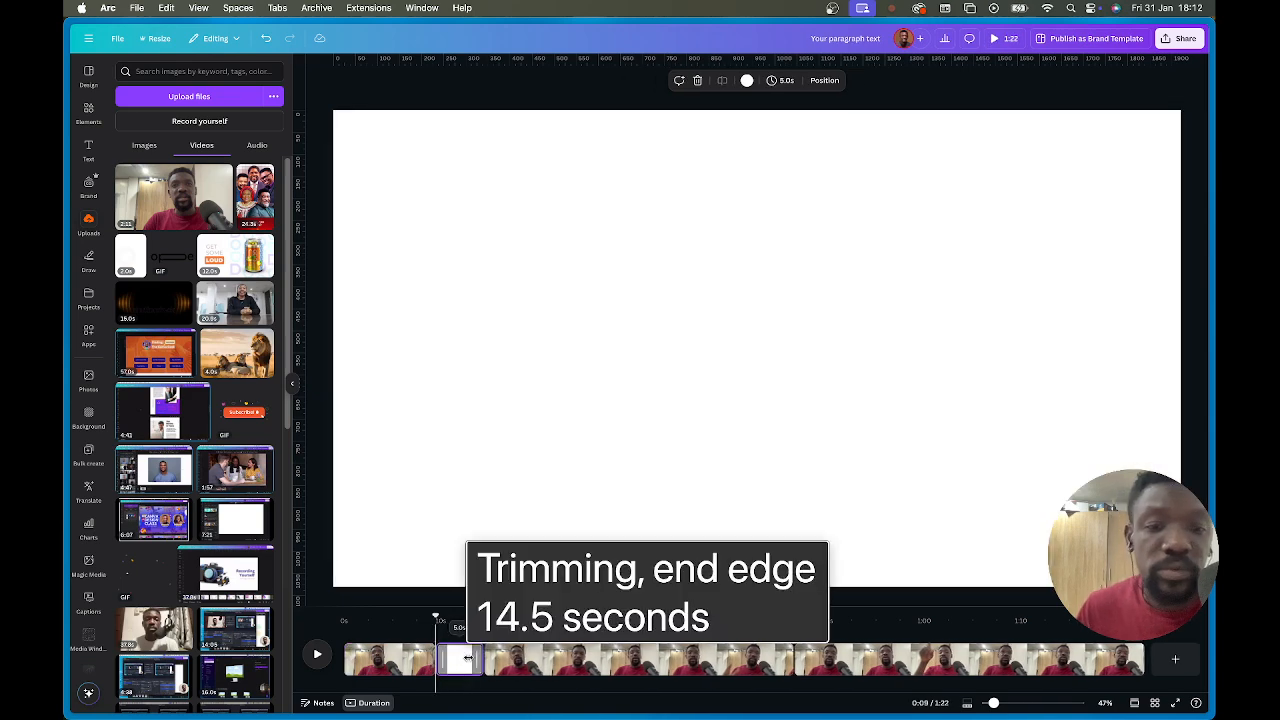
{"action": "key", "text": "super+z"}
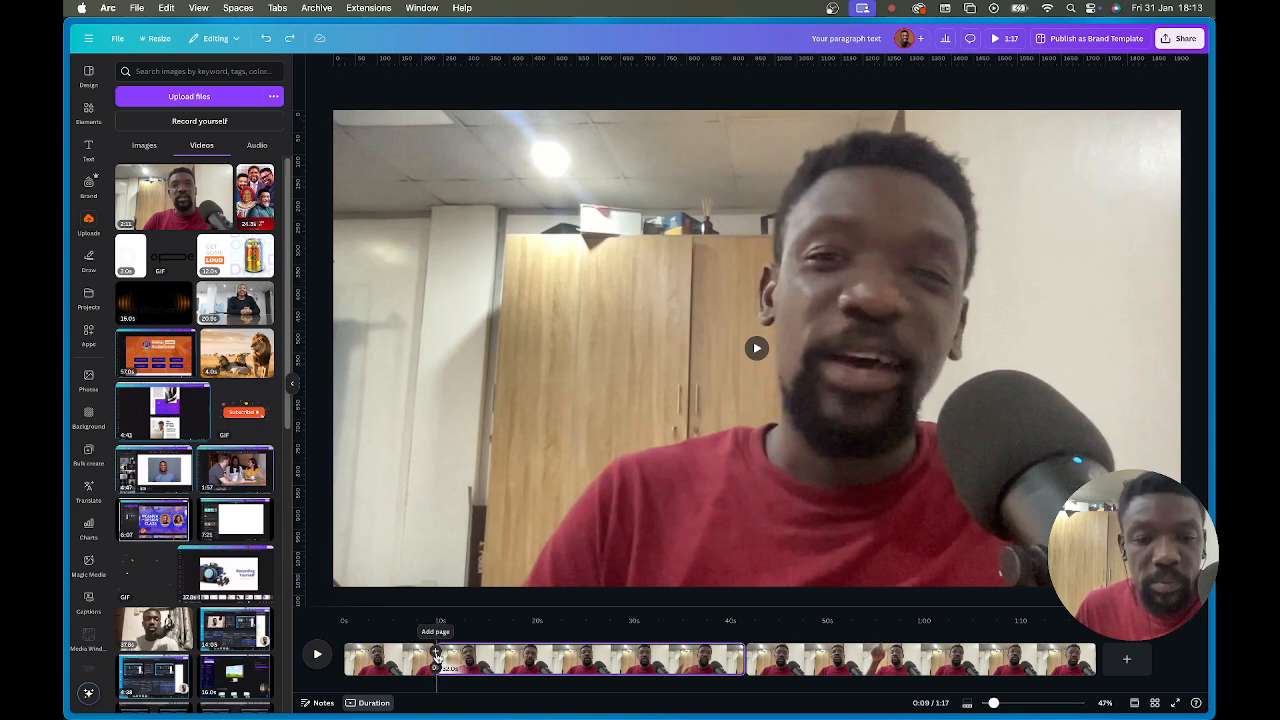
{"action": "left_click", "coordinate": [436, 660]}
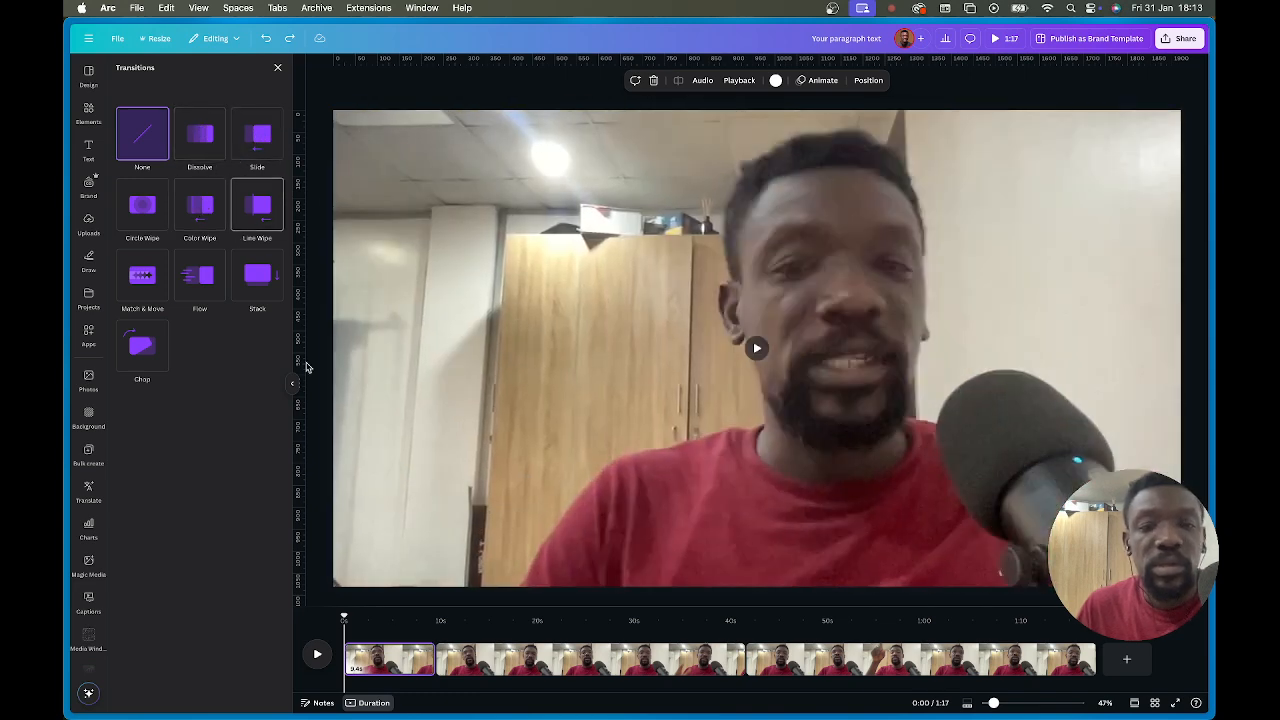
Play the timeline from about 0:39 across the cut between the second and third clips, and stop playback.
{"action": "left_click", "coordinate": [712, 660]}
{"action": "key", "text": "space"}
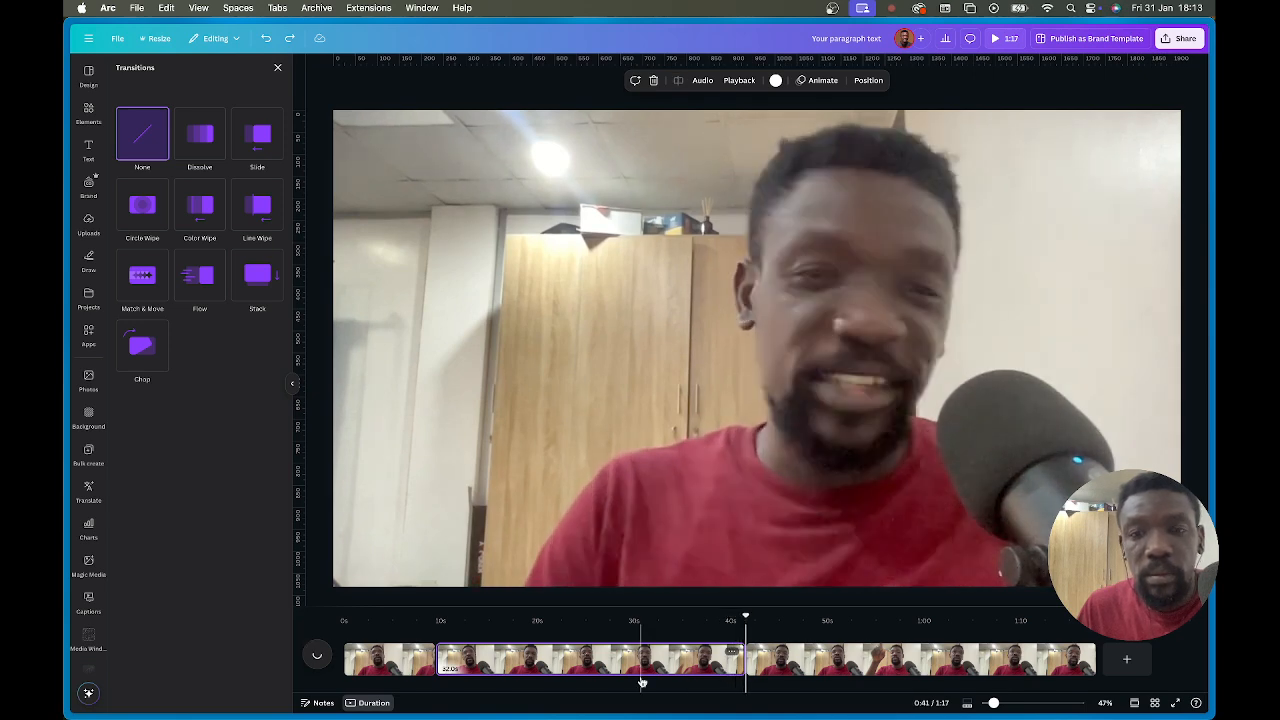
{"action": "key", "text": "space"}
{"action": "left_click_drag", "start_coordinate": [752, 617], "coordinate": [725, 618]}
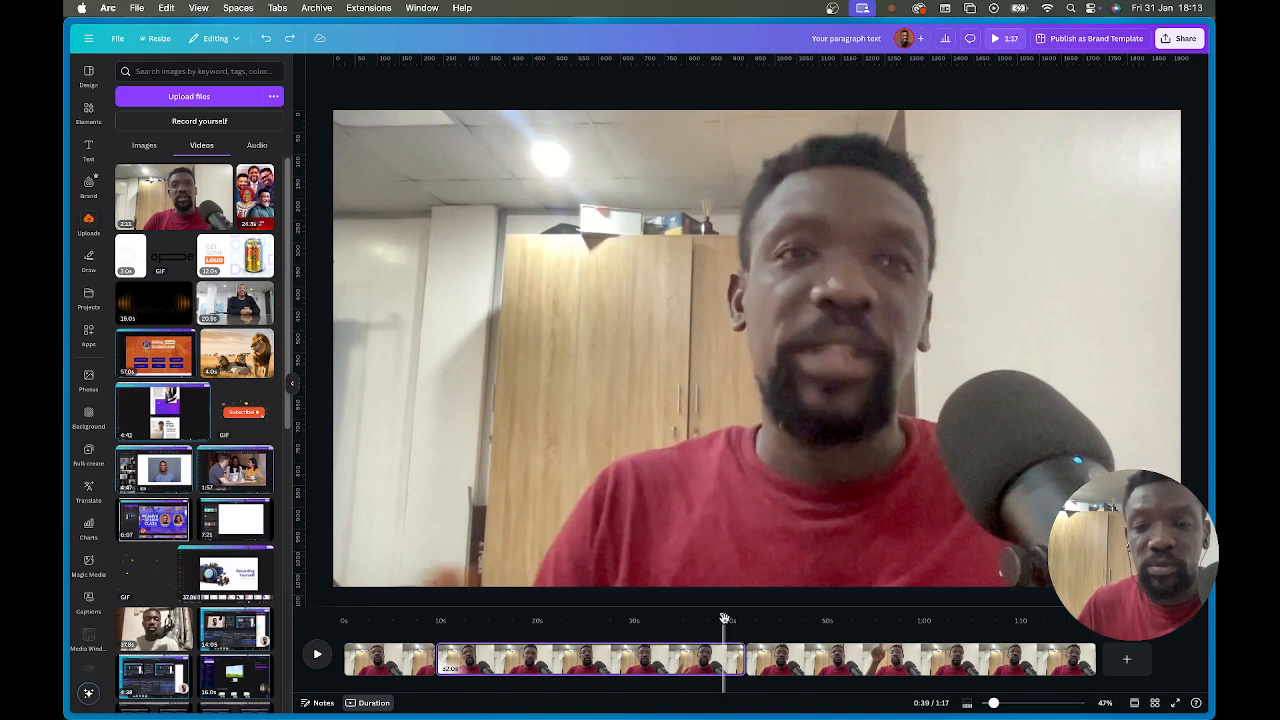
{"action": "key", "text": "space"}
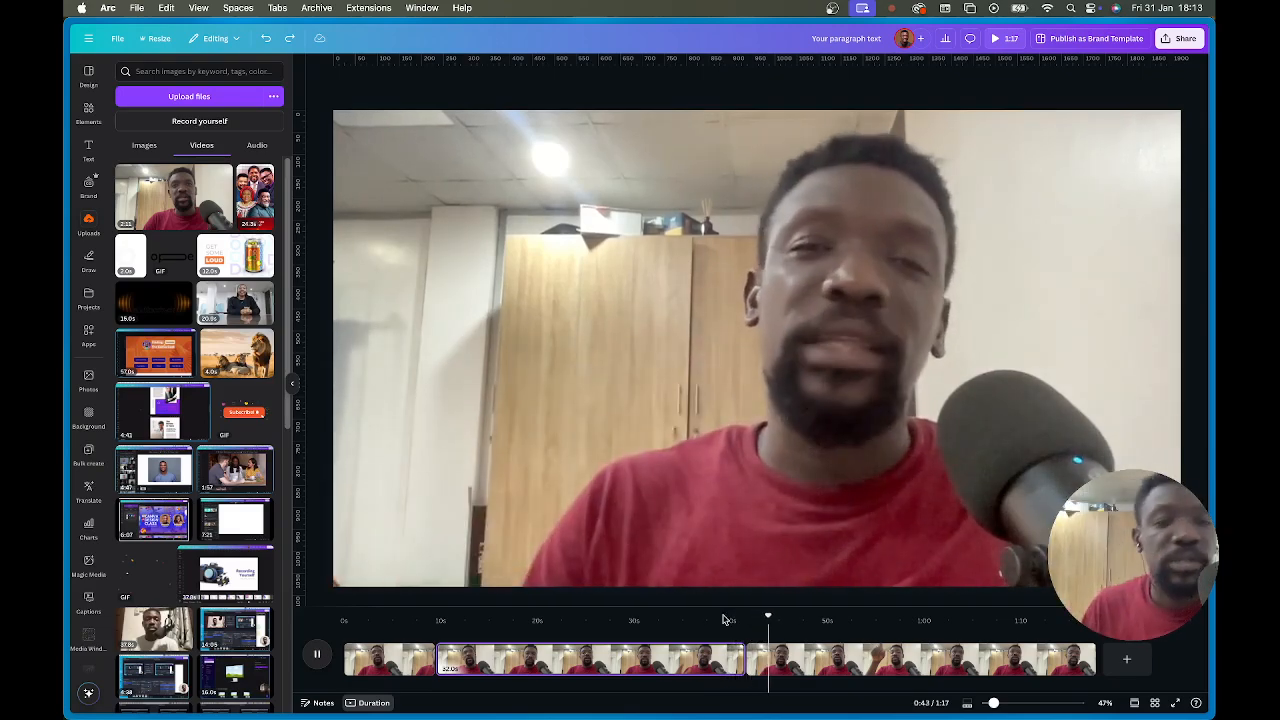
{"action": "left_click", "coordinate": [780, 640]}
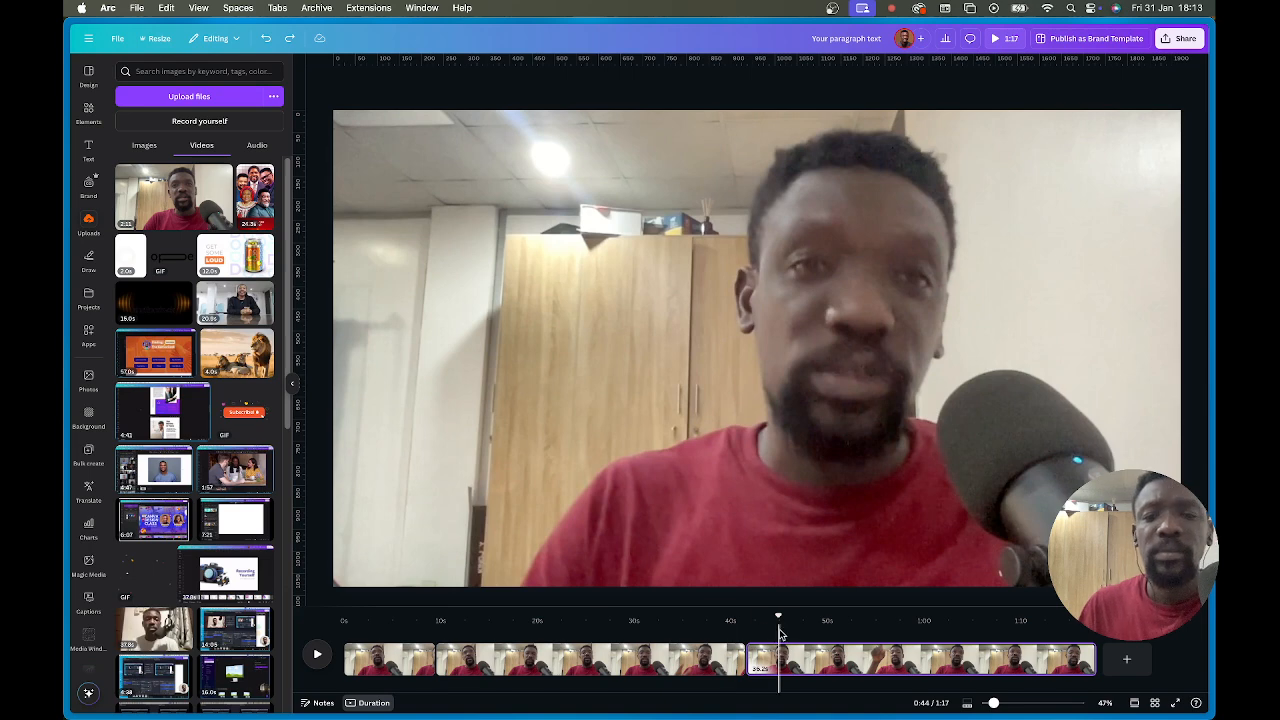
Add a Dissolve transition between the second and third clips with a duration of 2.6 seconds.
{"action": "left_click_drag", "start_coordinate": [779, 616], "coordinate": [733, 620]}
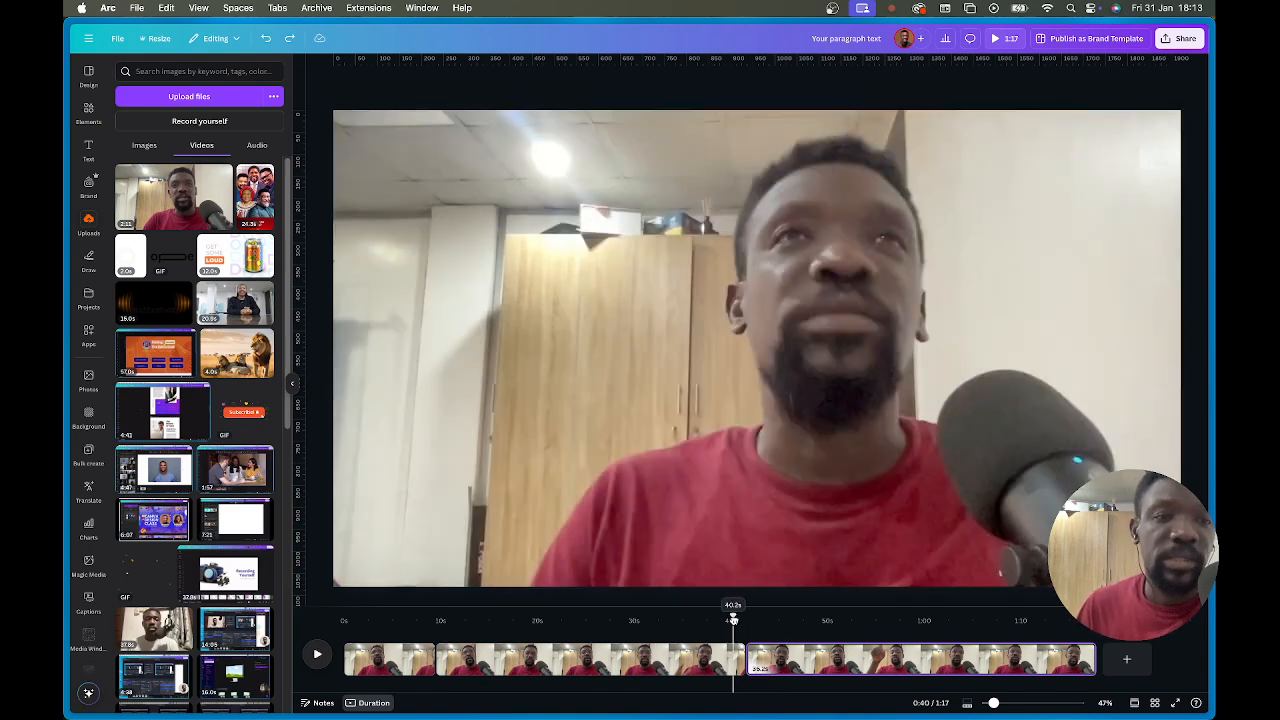
{"action": "left_click", "coordinate": [748, 670]}
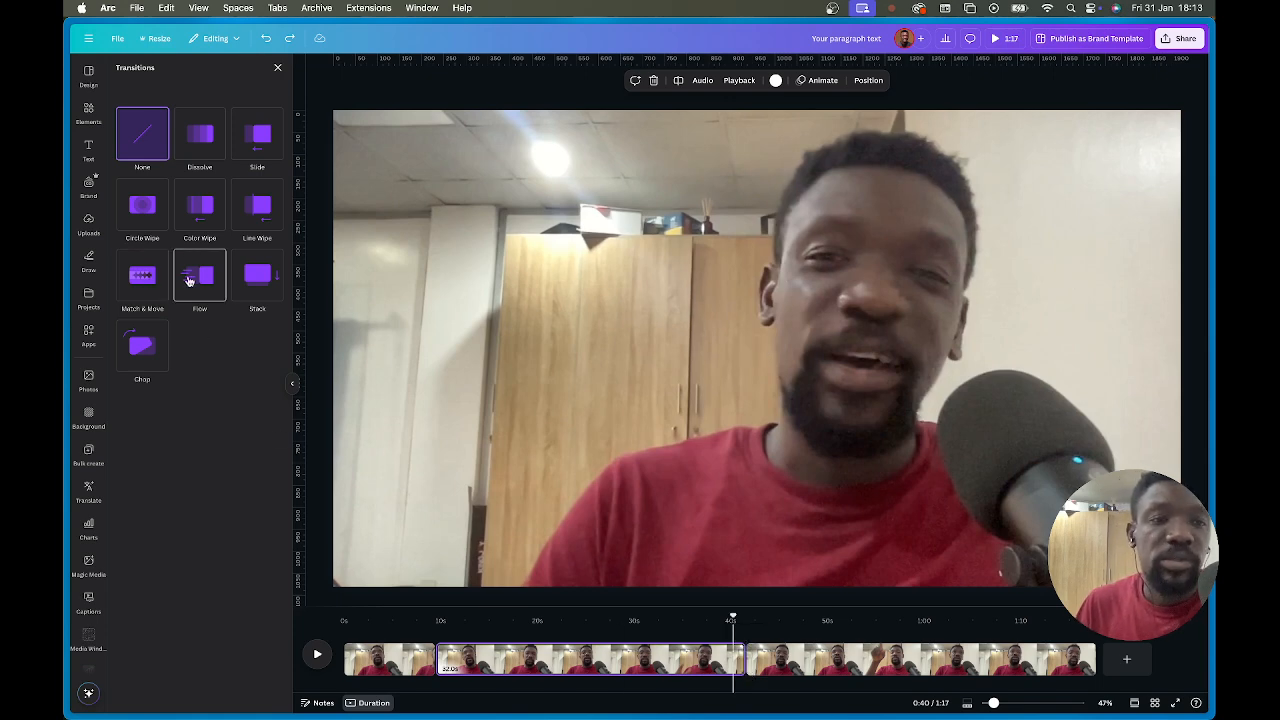
{"action": "left_click", "coordinate": [190, 215]}
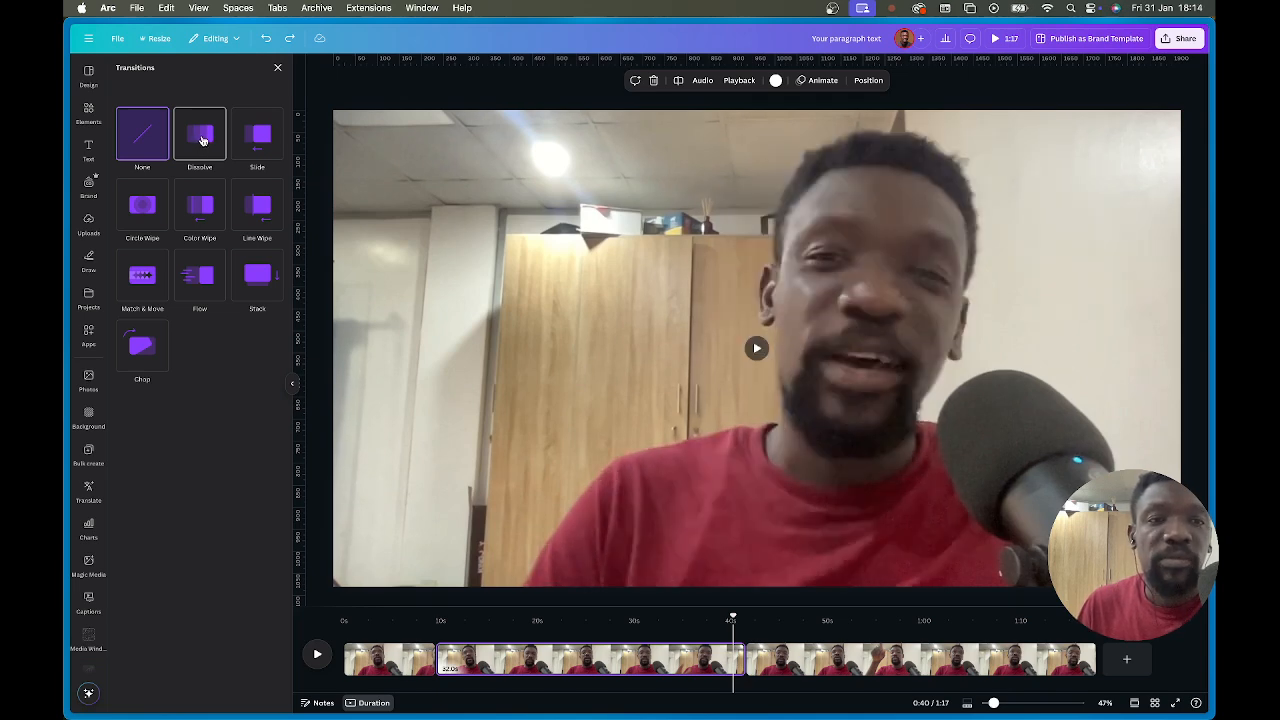
{"action": "left_click", "coordinate": [202, 135]}
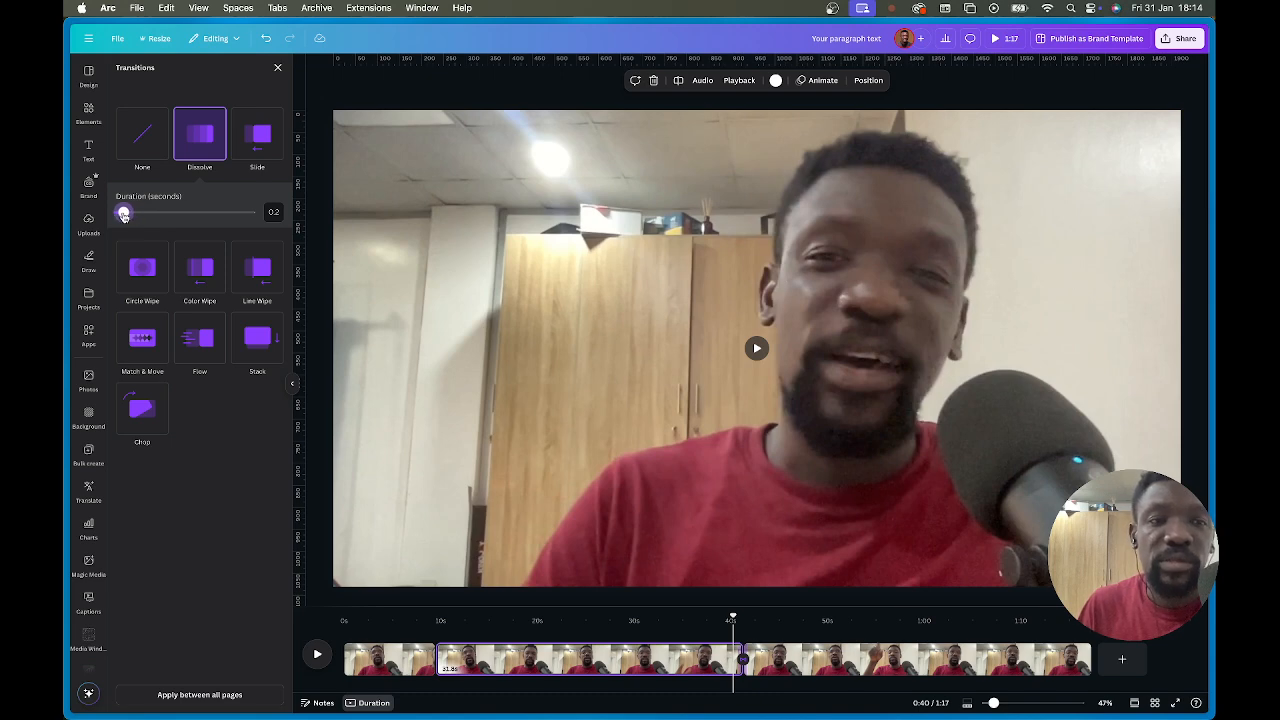
{"action": "left_click_drag", "start_coordinate": [123, 214], "coordinate": [188, 217]}
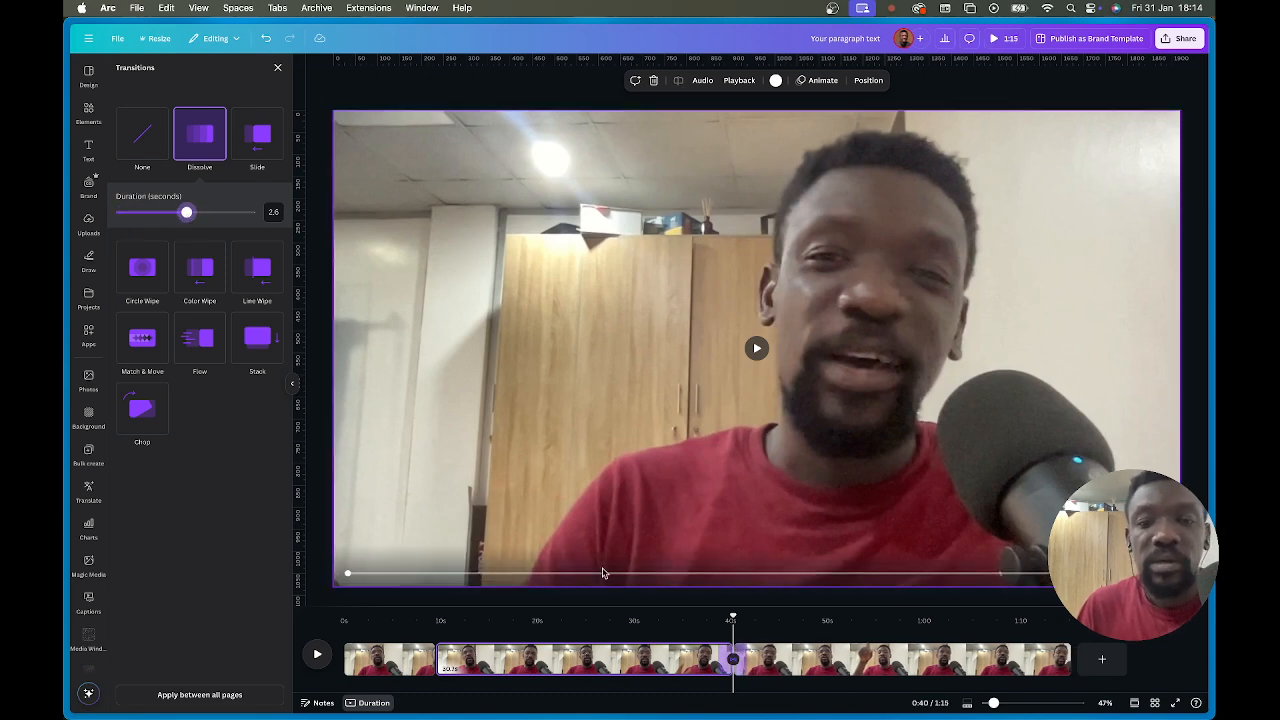
Preview the dissolve from 0:37 and shorten its duration to 0.4 seconds.
{"action": "left_click_drag", "start_coordinate": [733, 615], "coordinate": [703, 616]}
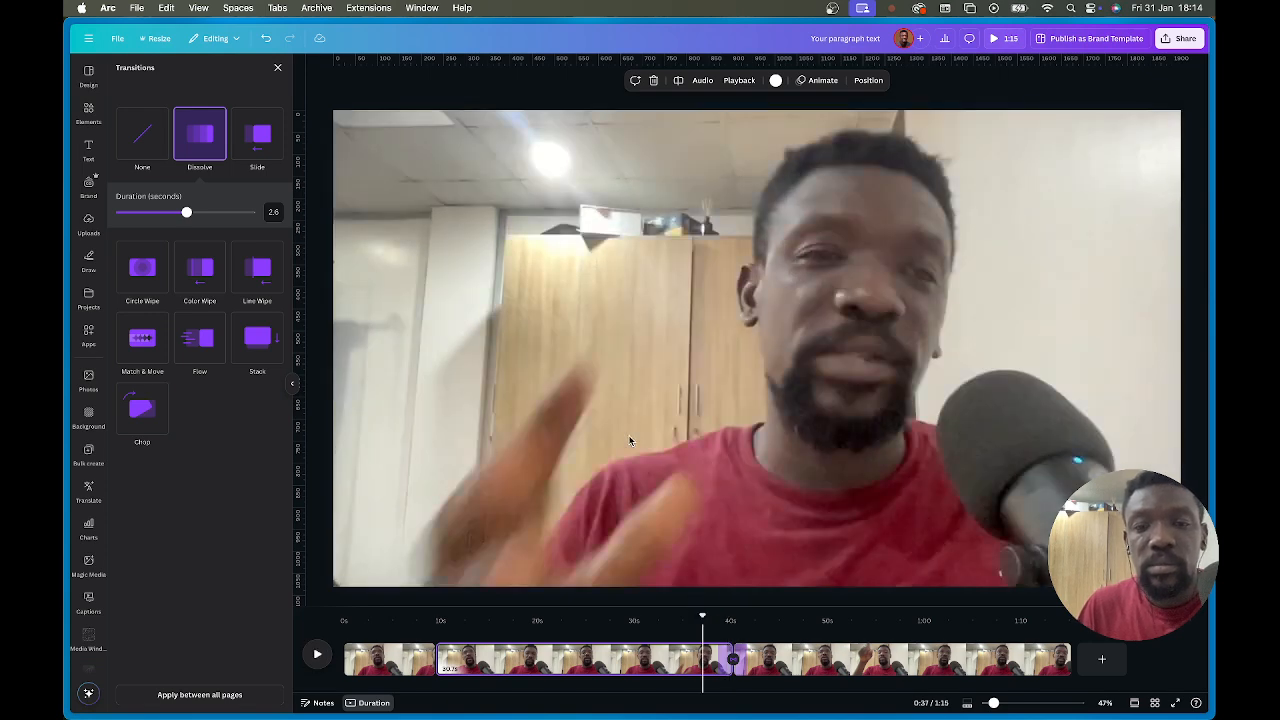
{"action": "key", "text": "space"}
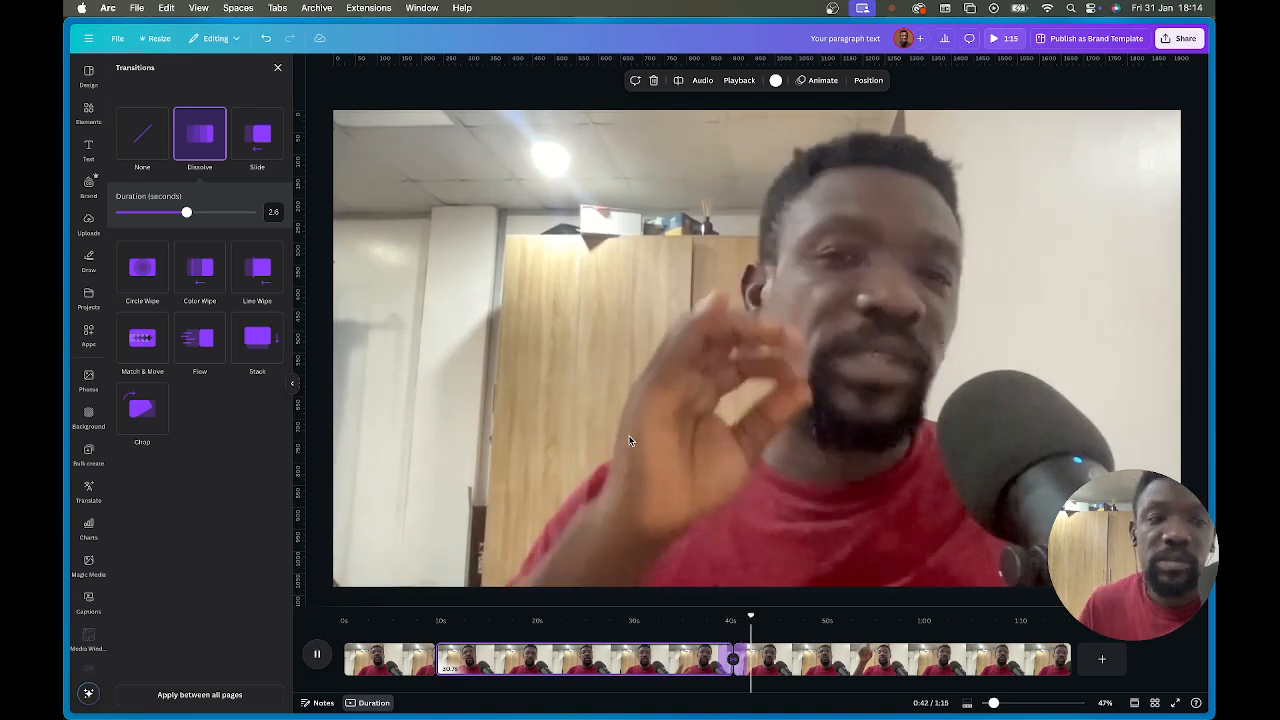
{"action": "left_click_drag", "start_coordinate": [186, 212], "coordinate": [128, 213]}
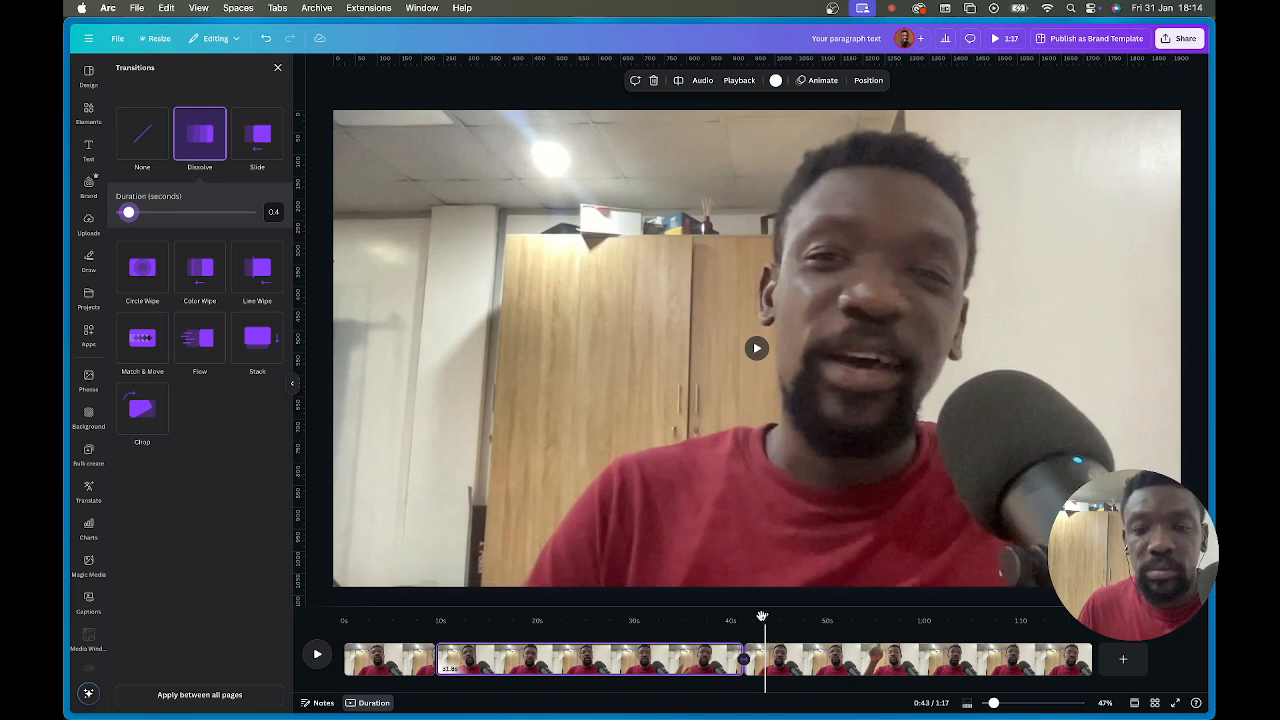
Play the timeline from 0:38 across the shortened dissolve and stop playback in the third clip.
{"action": "left_click", "coordinate": [736, 618]}
{"action": "left_click_drag", "start_coordinate": [736, 618], "coordinate": [716, 617]}
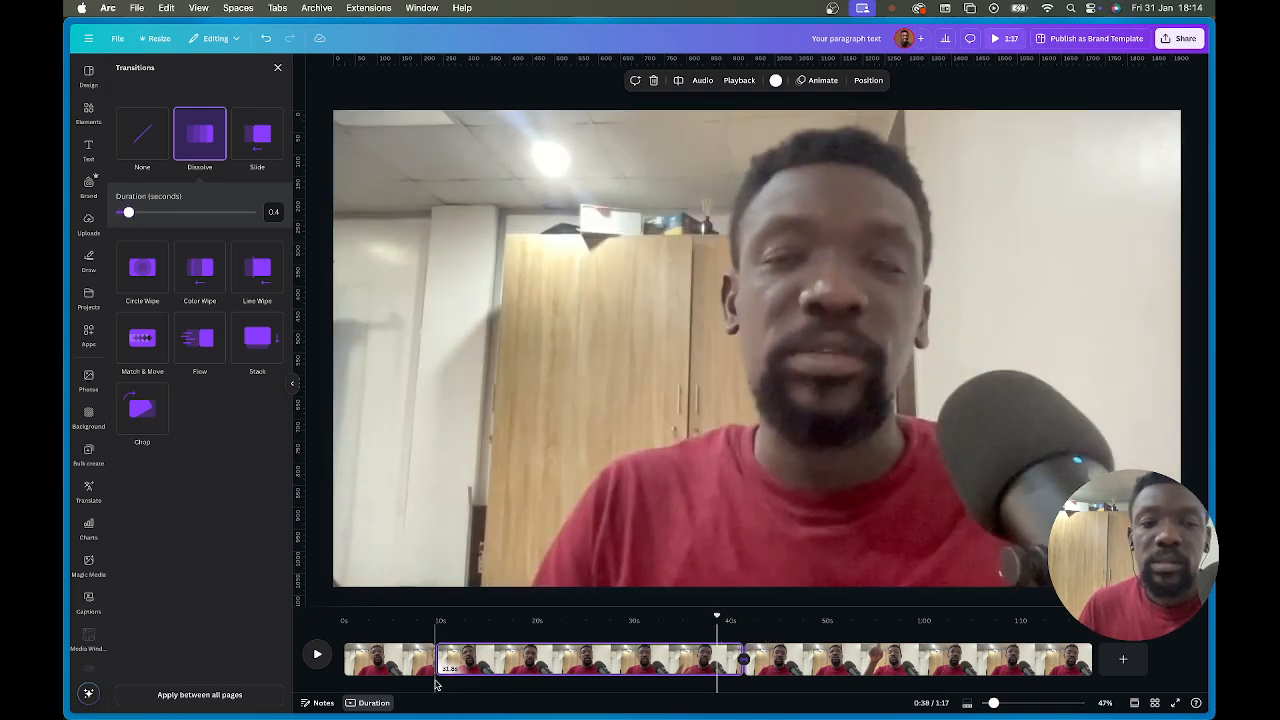
{"action": "left_click", "coordinate": [312, 657]}
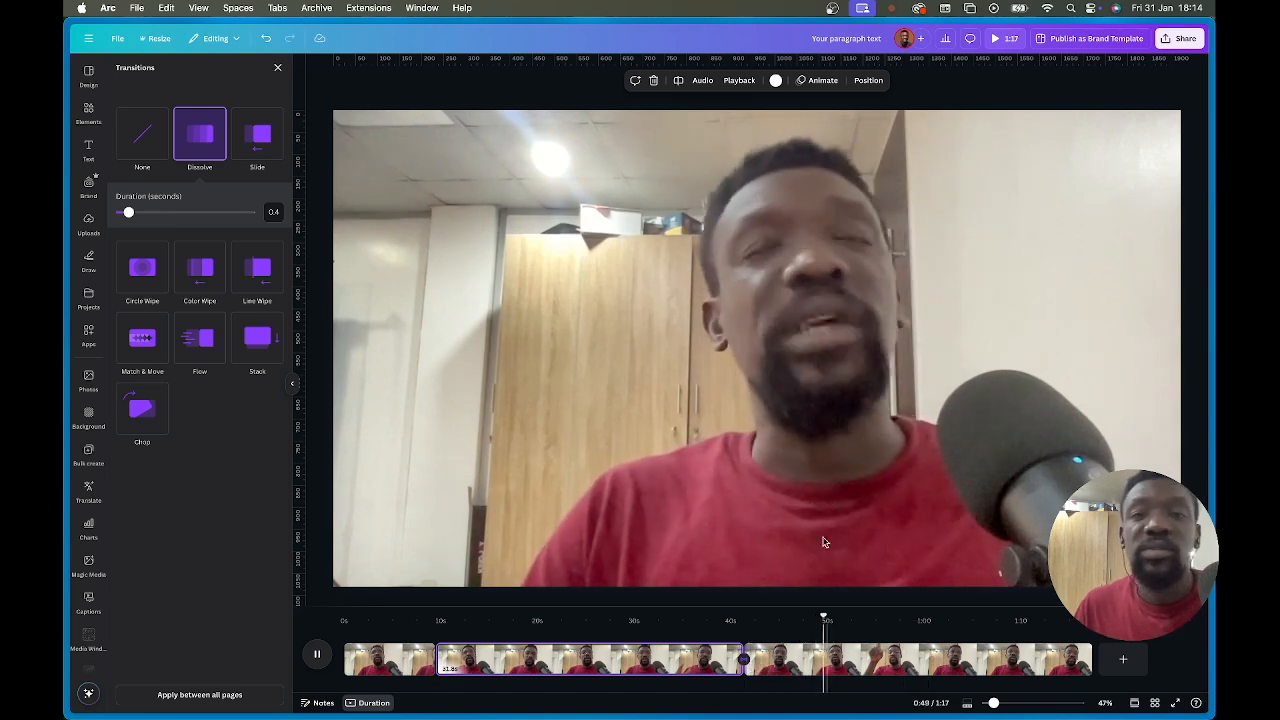
{"action": "left_click", "coordinate": [835, 652]}
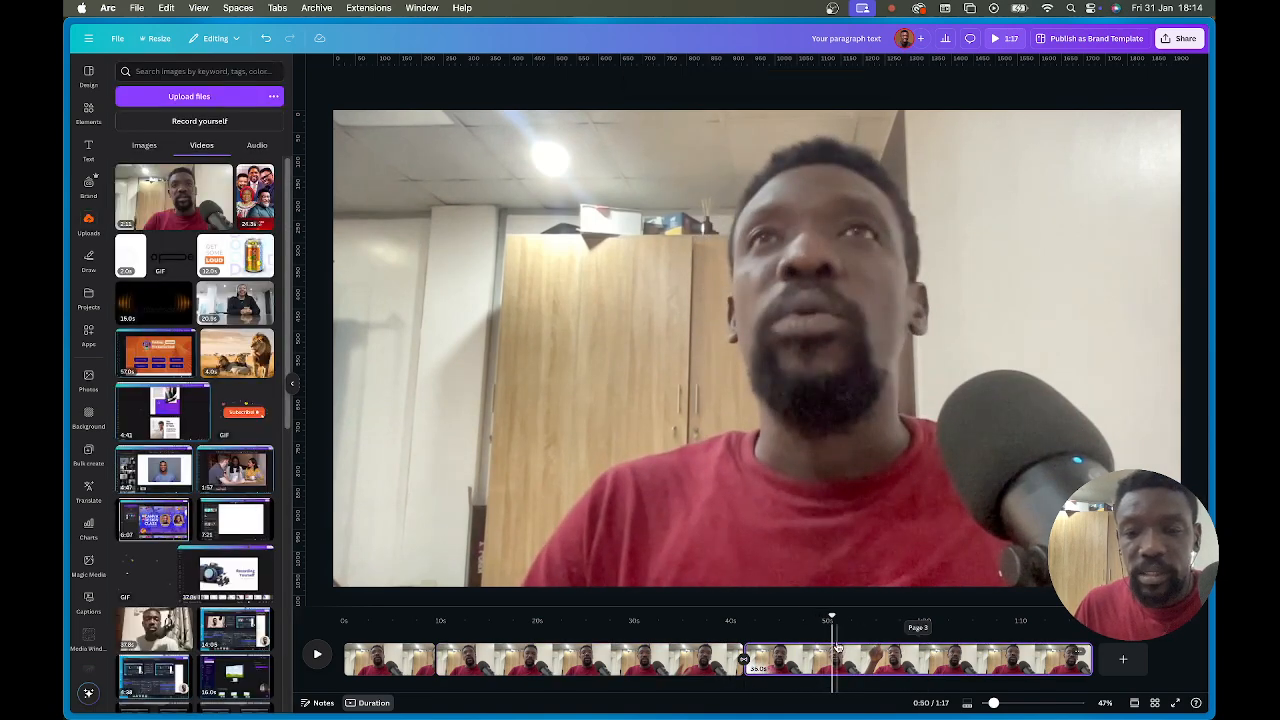
Split the third clip at 0:53.
{"action": "left_click_drag", "start_coordinate": [831, 616], "coordinate": [857, 612]}
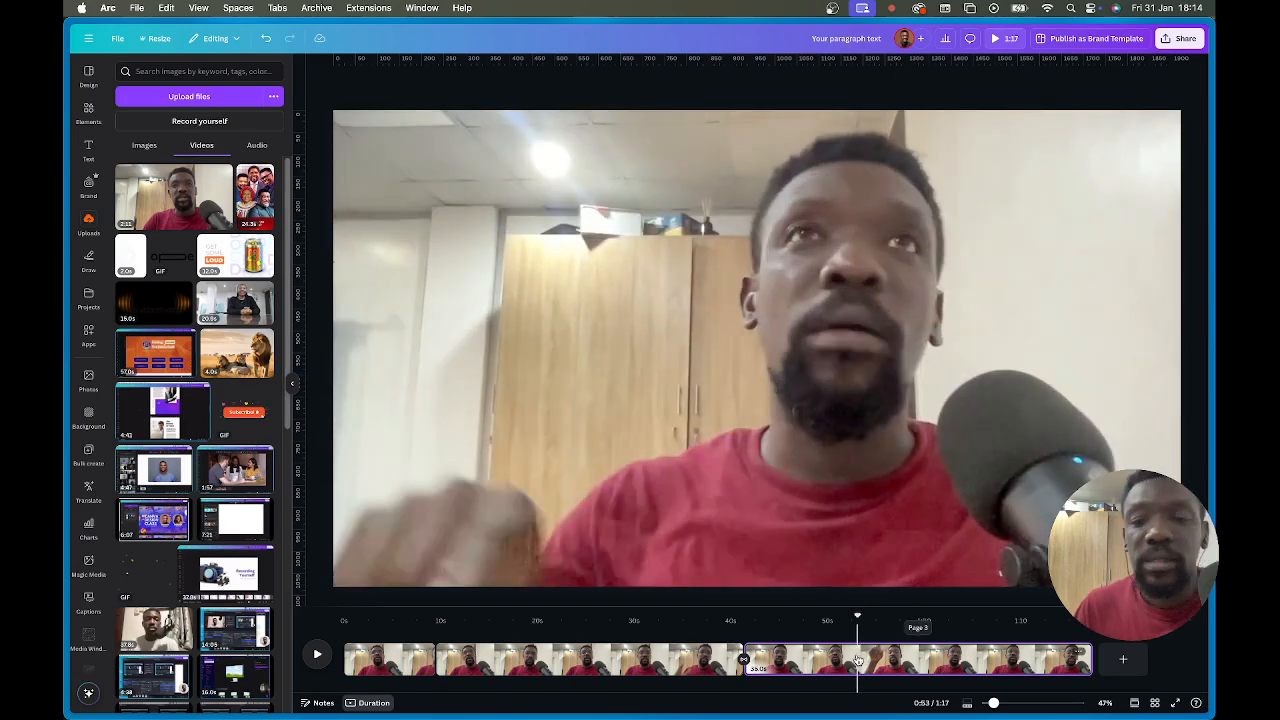
{"action": "right_click", "coordinate": [858, 665]}
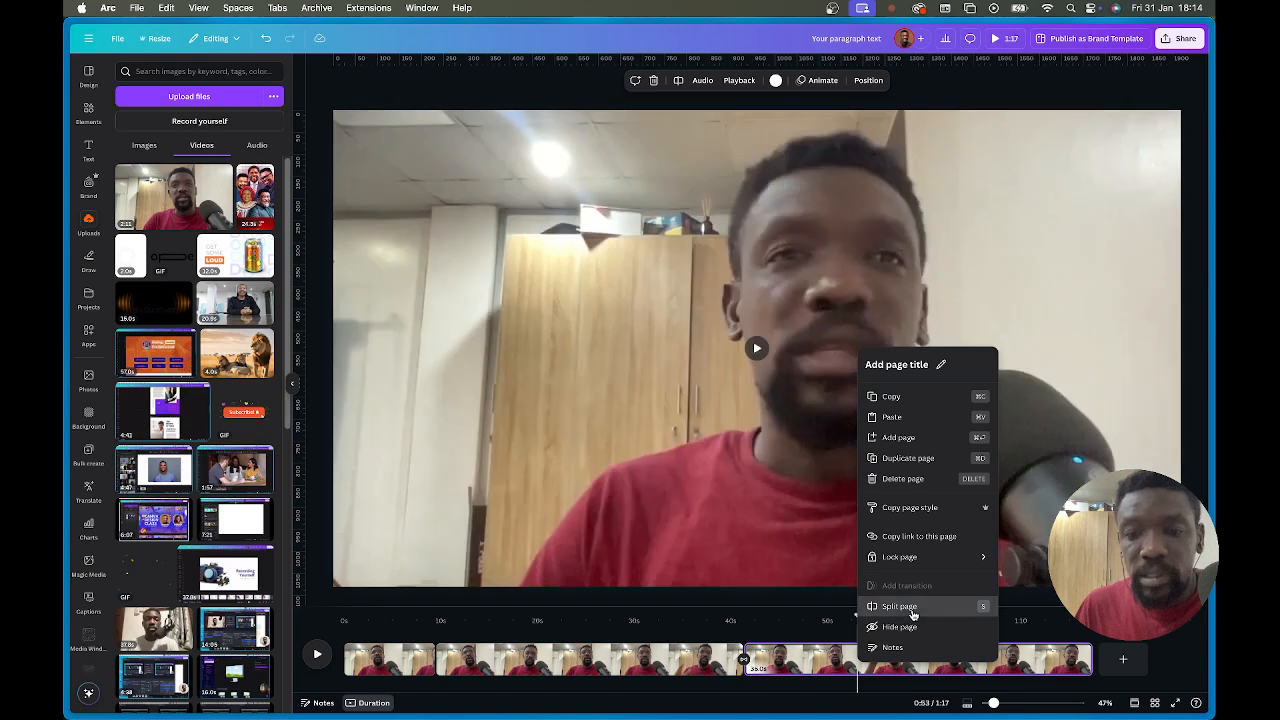
{"action": "left_click", "coordinate": [909, 612]}
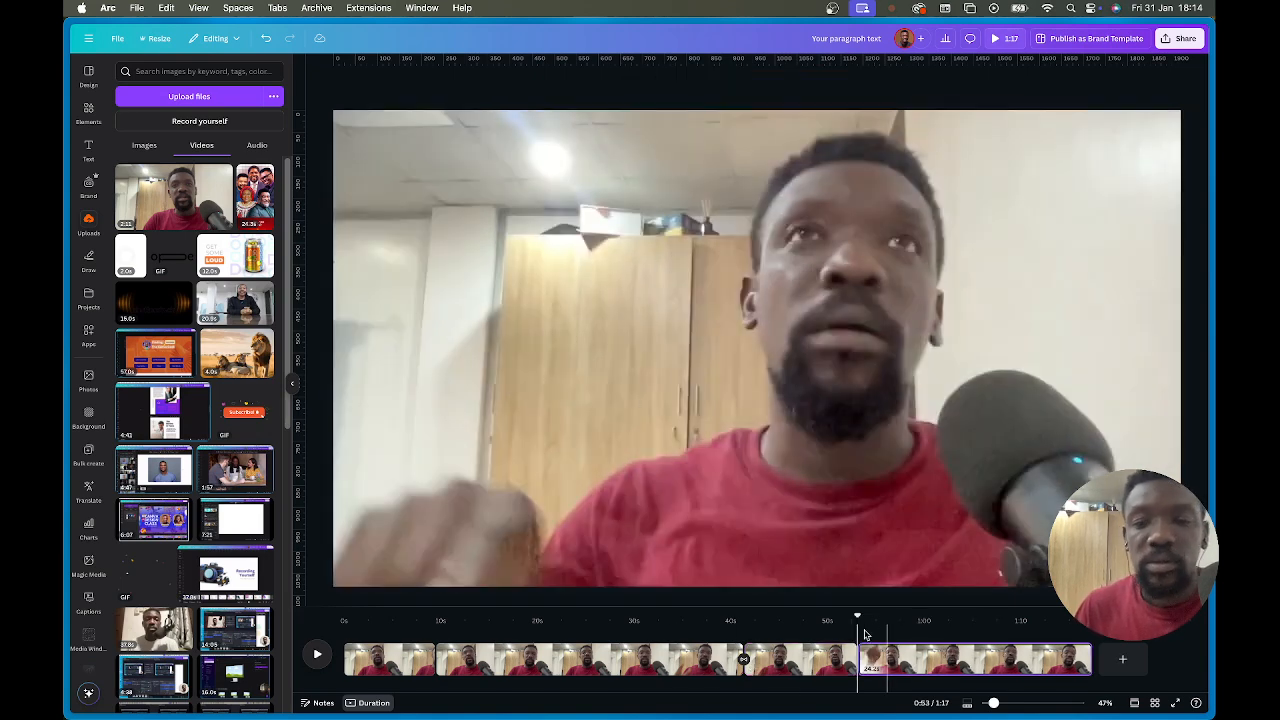
Point out the individual clips on the timeline and split the last one at 1:07.
{"action": "left_click", "coordinate": [388, 663]}
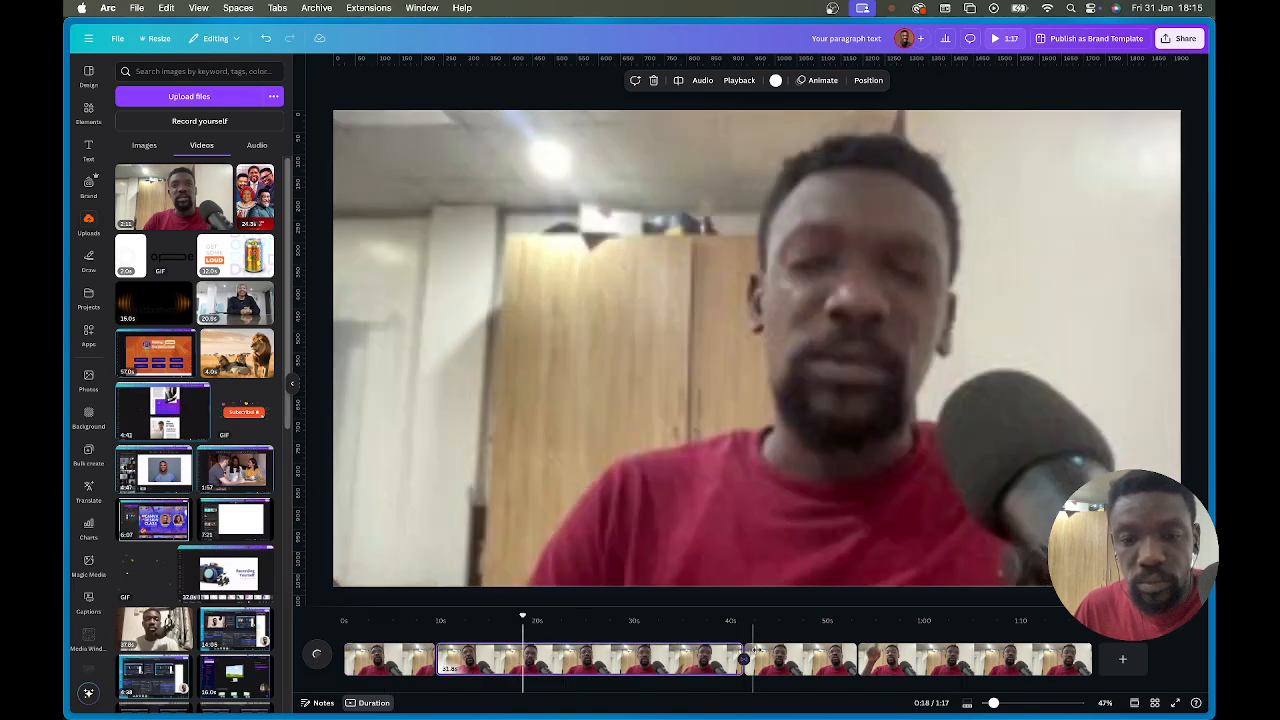
{"action": "left_click", "coordinate": [808, 660]}
{"action": "left_click", "coordinate": [920, 660]}
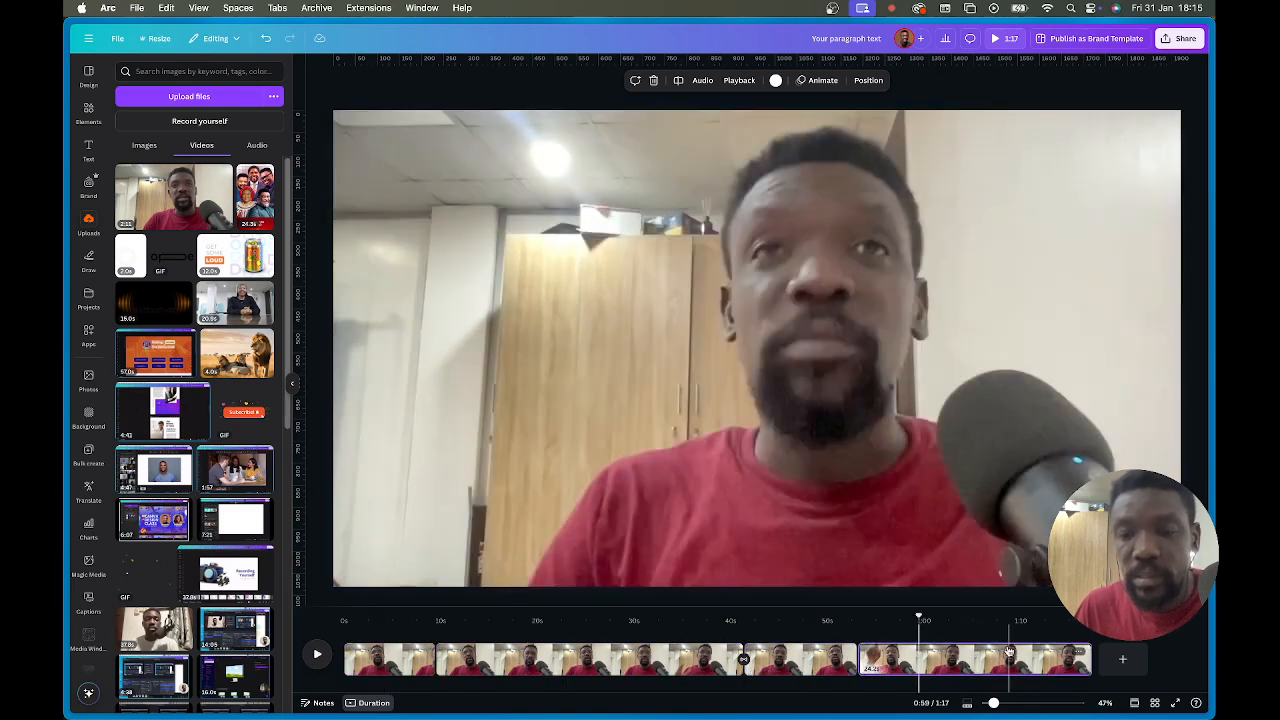
{"action": "left_click", "coordinate": [992, 660]}
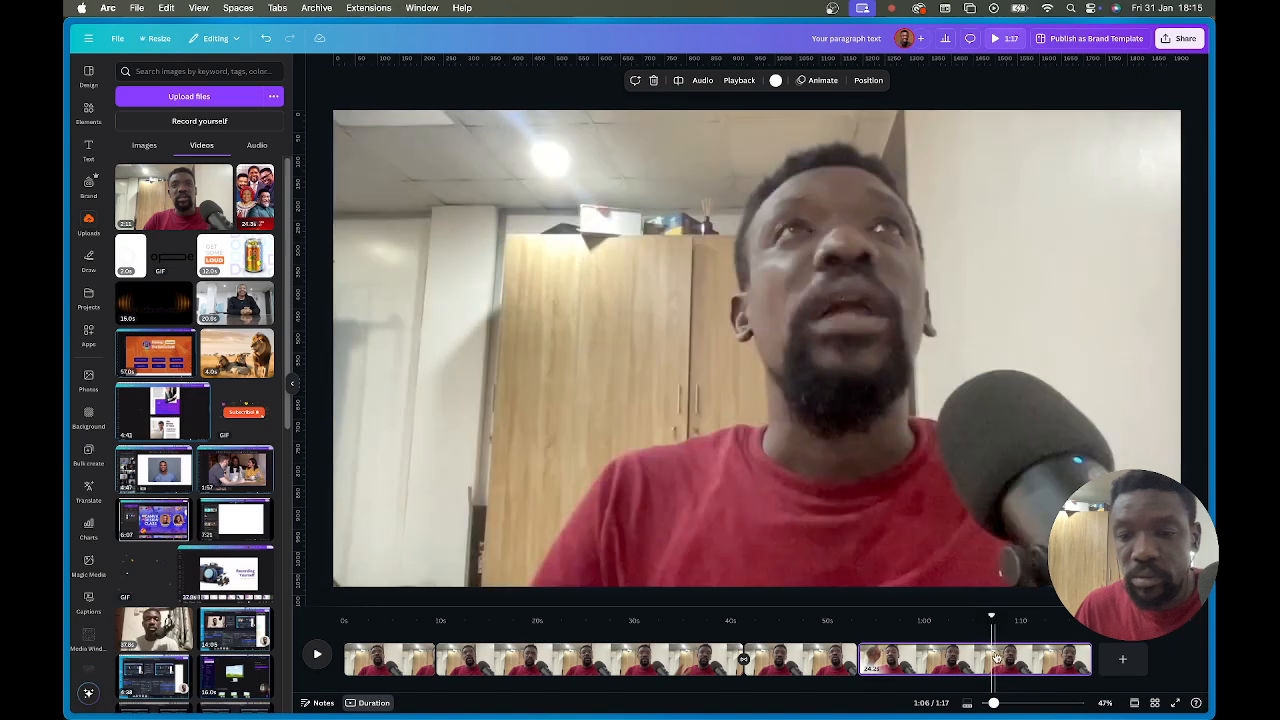
{"action": "left_click", "coordinate": [1000, 664]}
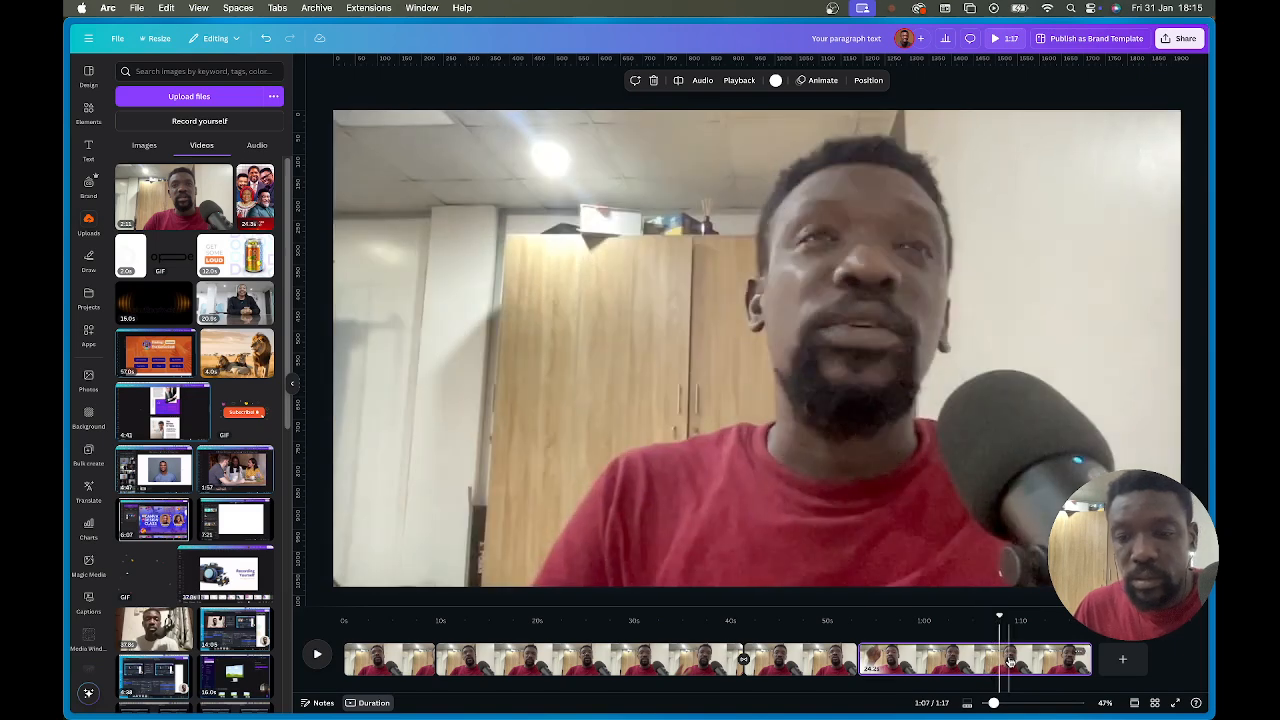
{"action": "key", "text": "s"}
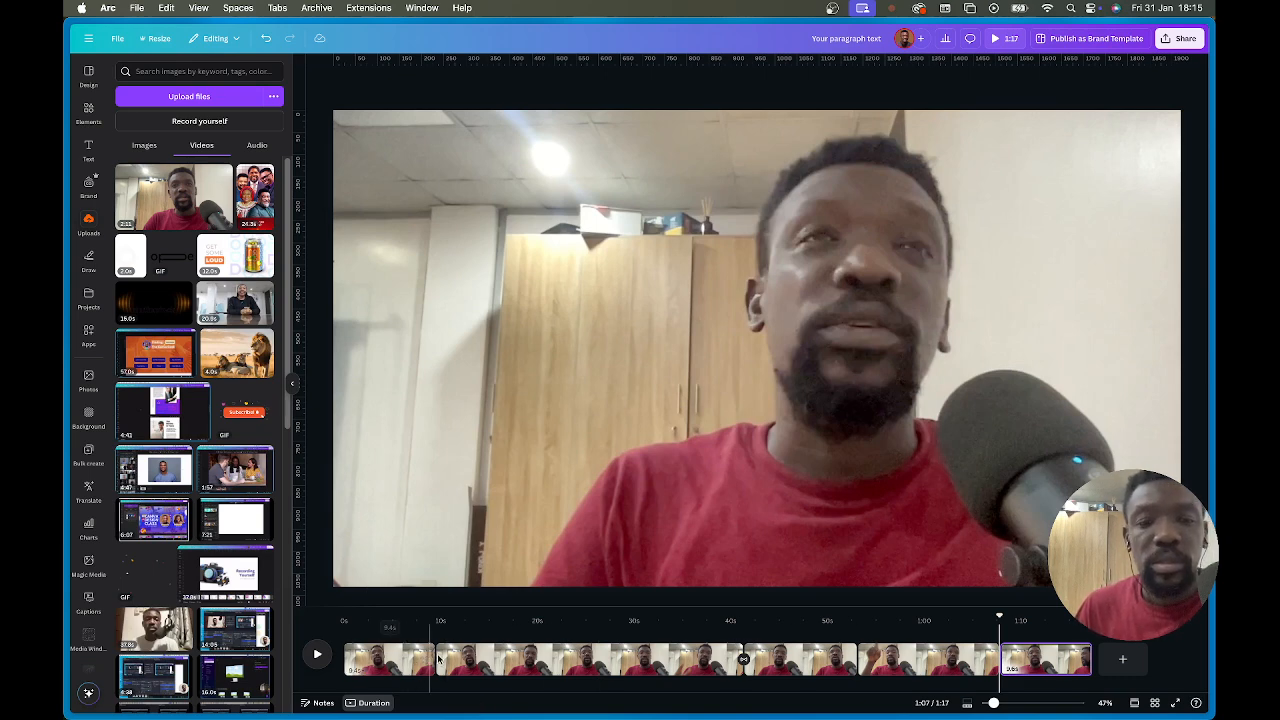
Select the video in the first clip and open its animation options.
{"action": "left_click", "coordinate": [404, 662]}
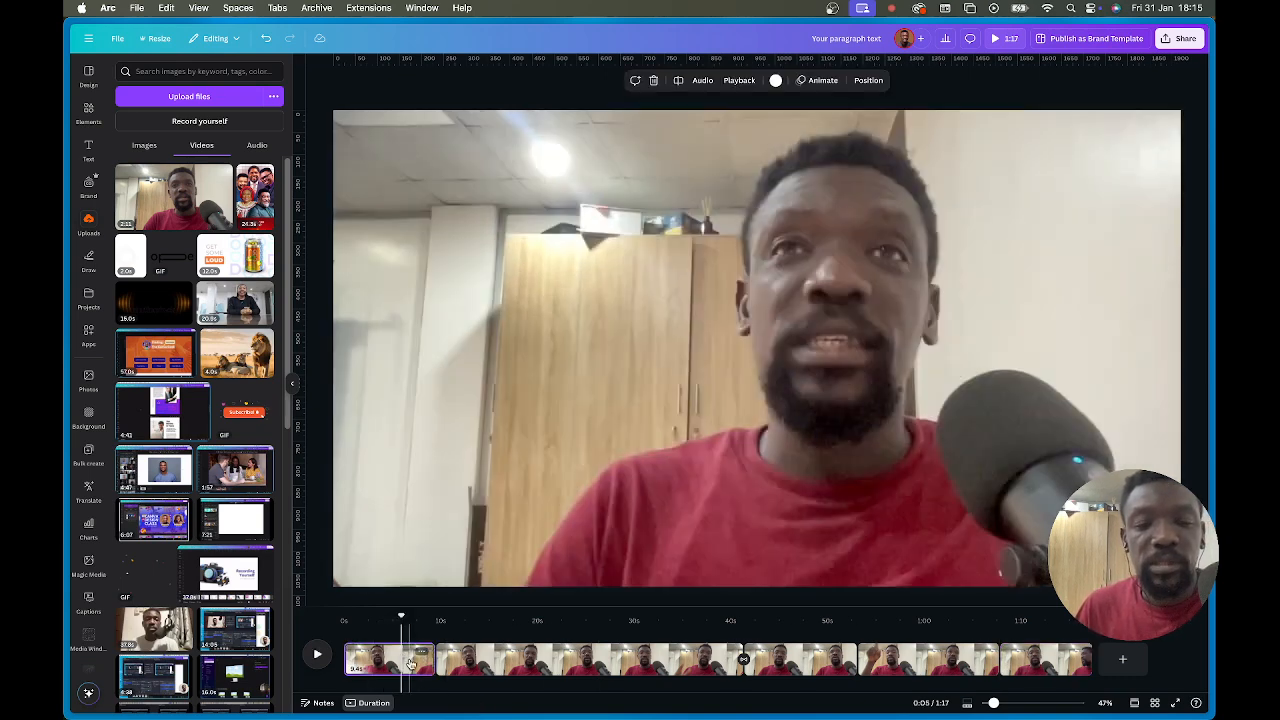
{"action": "left_click", "coordinate": [1048, 667]}
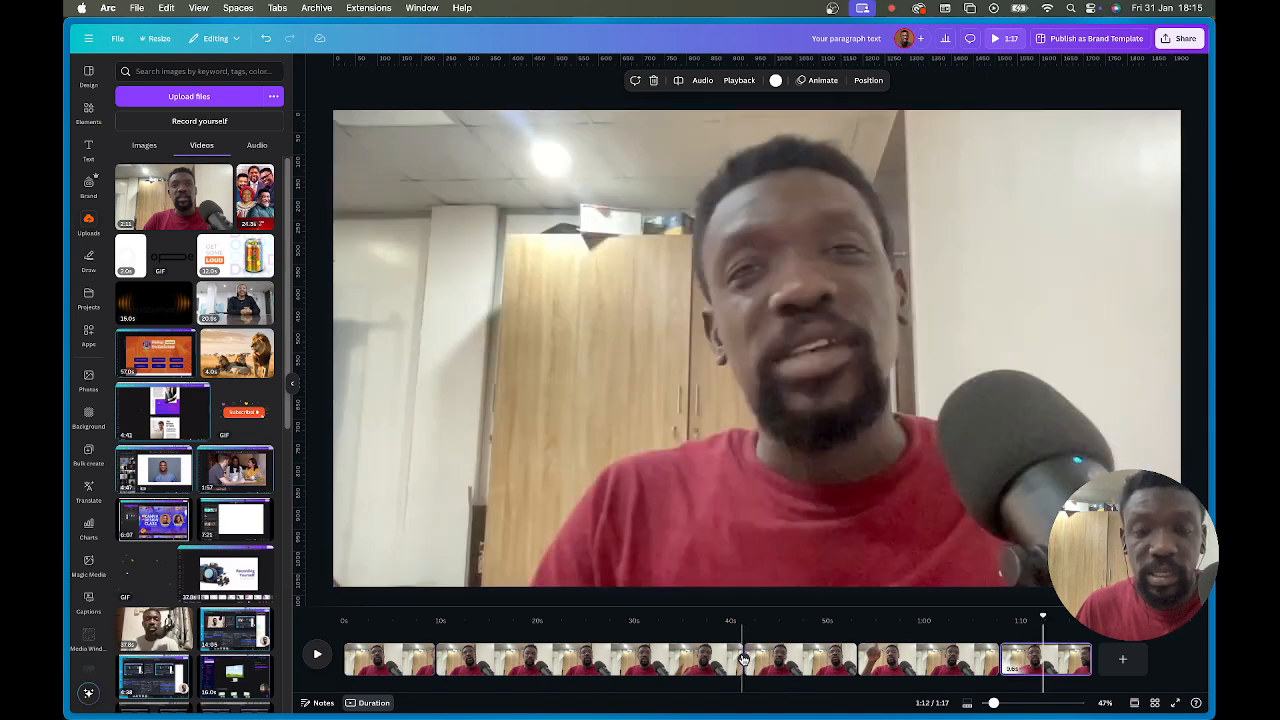
{"action": "left_click", "coordinate": [391, 662]}
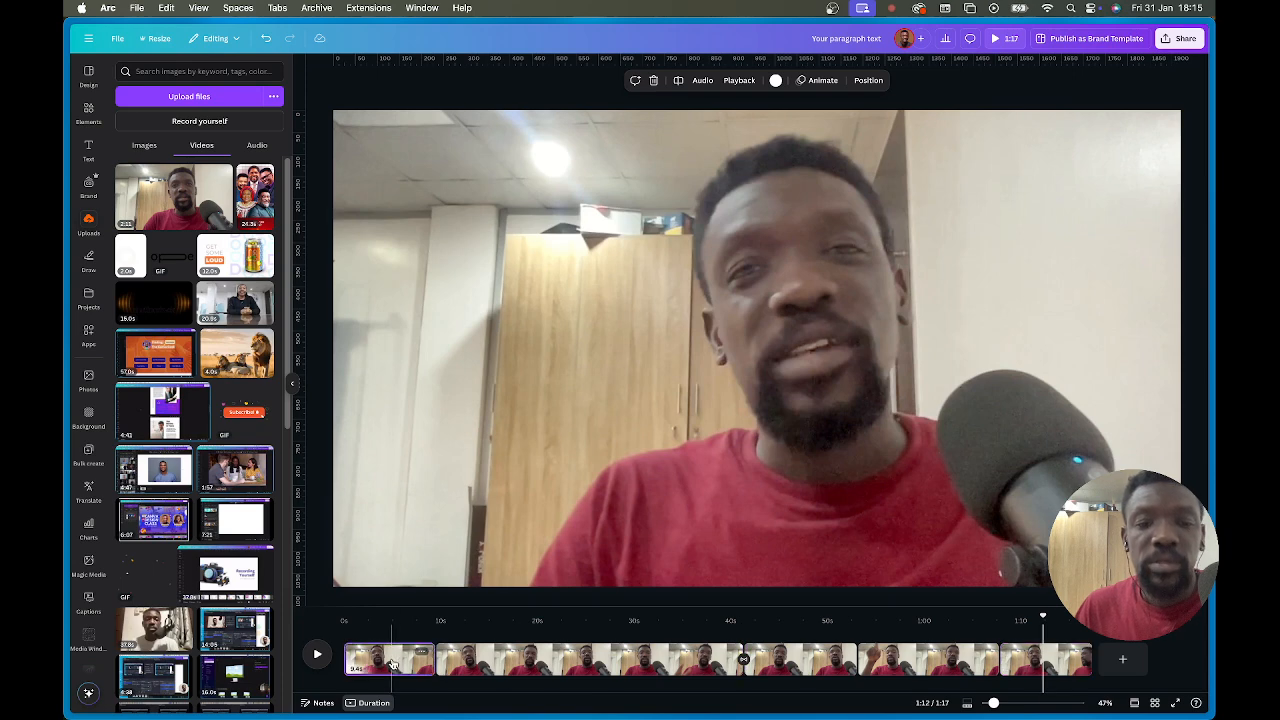
{"action": "left_click", "coordinate": [661, 237]}
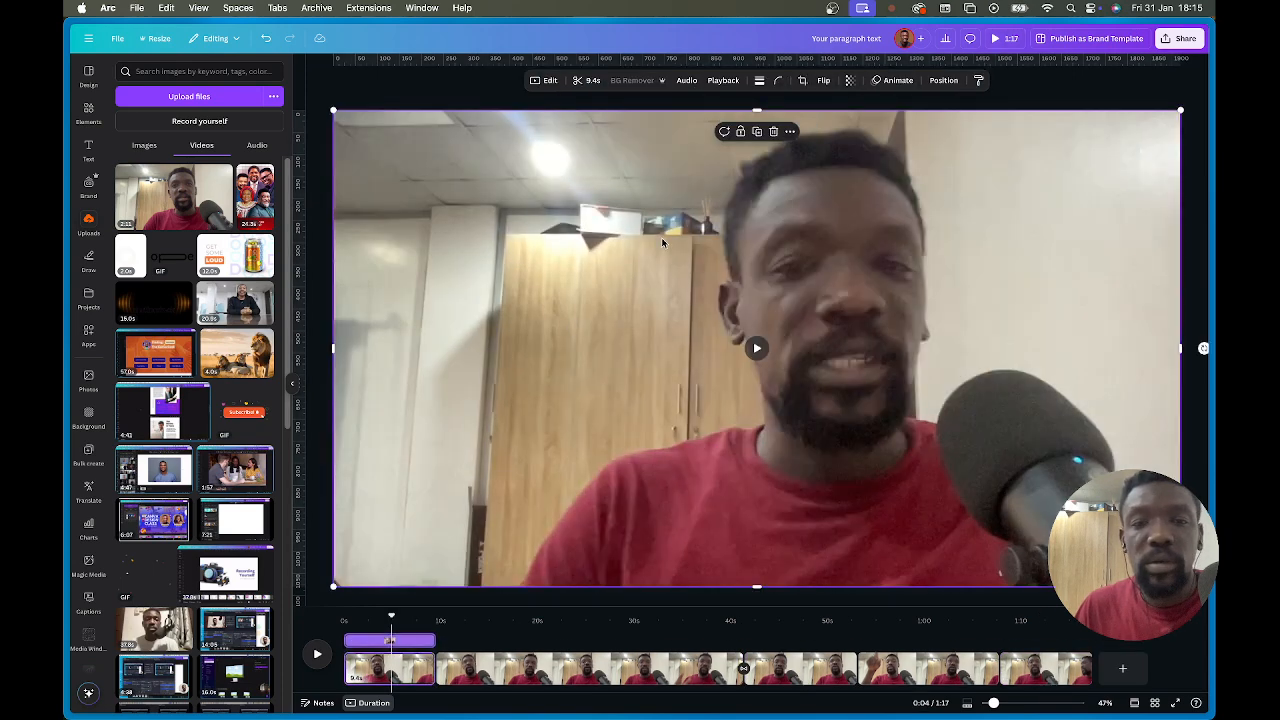
{"action": "left_click", "coordinate": [895, 82]}
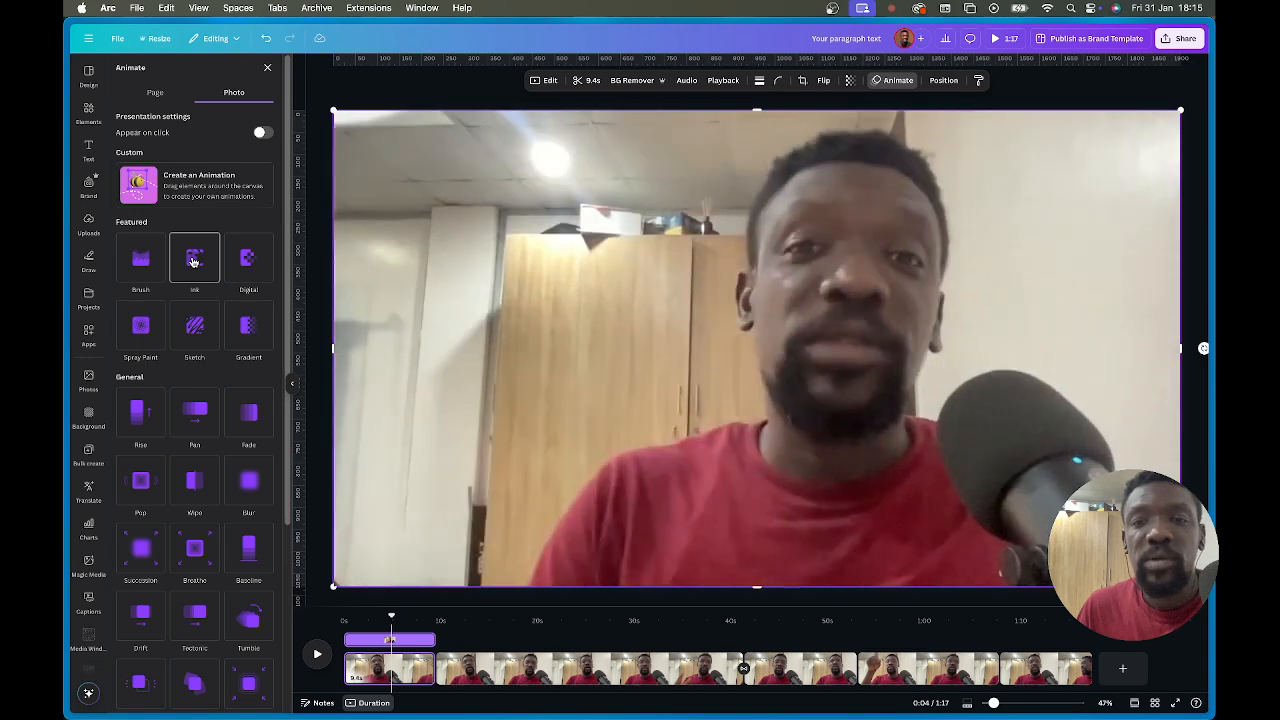
Try the Ink animation on enter for the first clip's video, and replace it with Digital in the Linear style.
{"action": "left_click", "coordinate": [194, 261]}
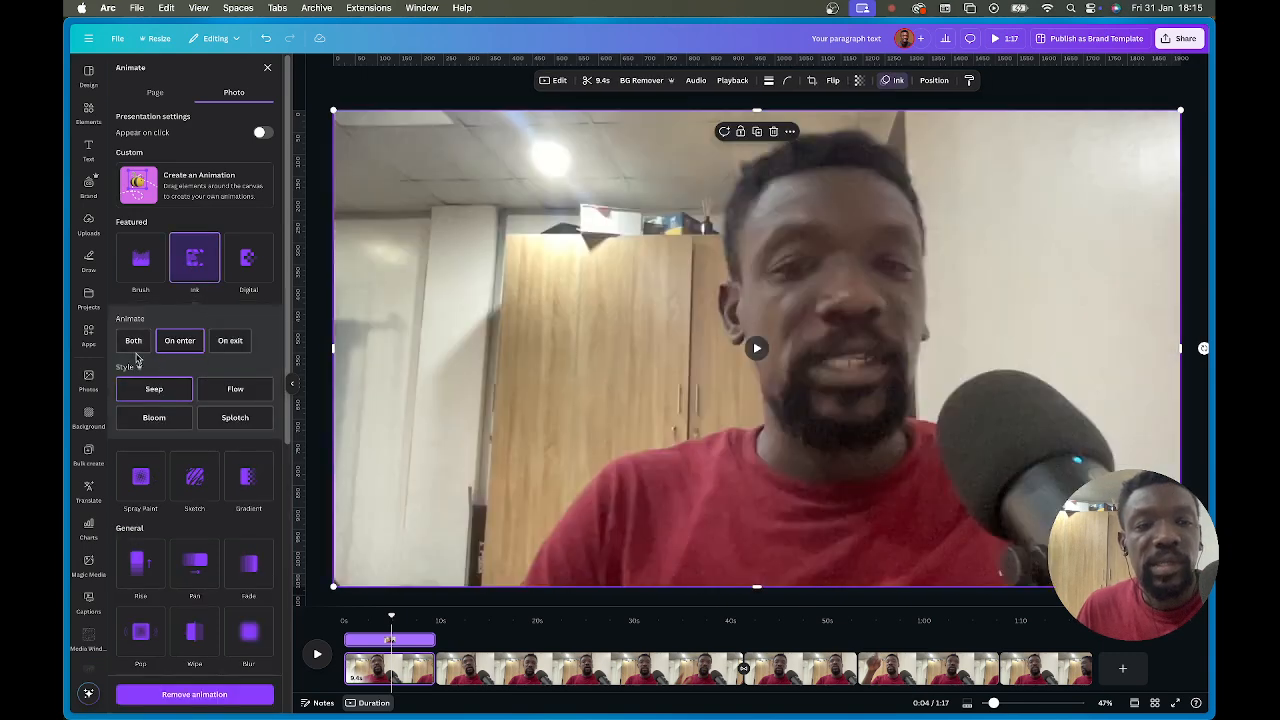
{"action": "left_click", "coordinate": [180, 341]}
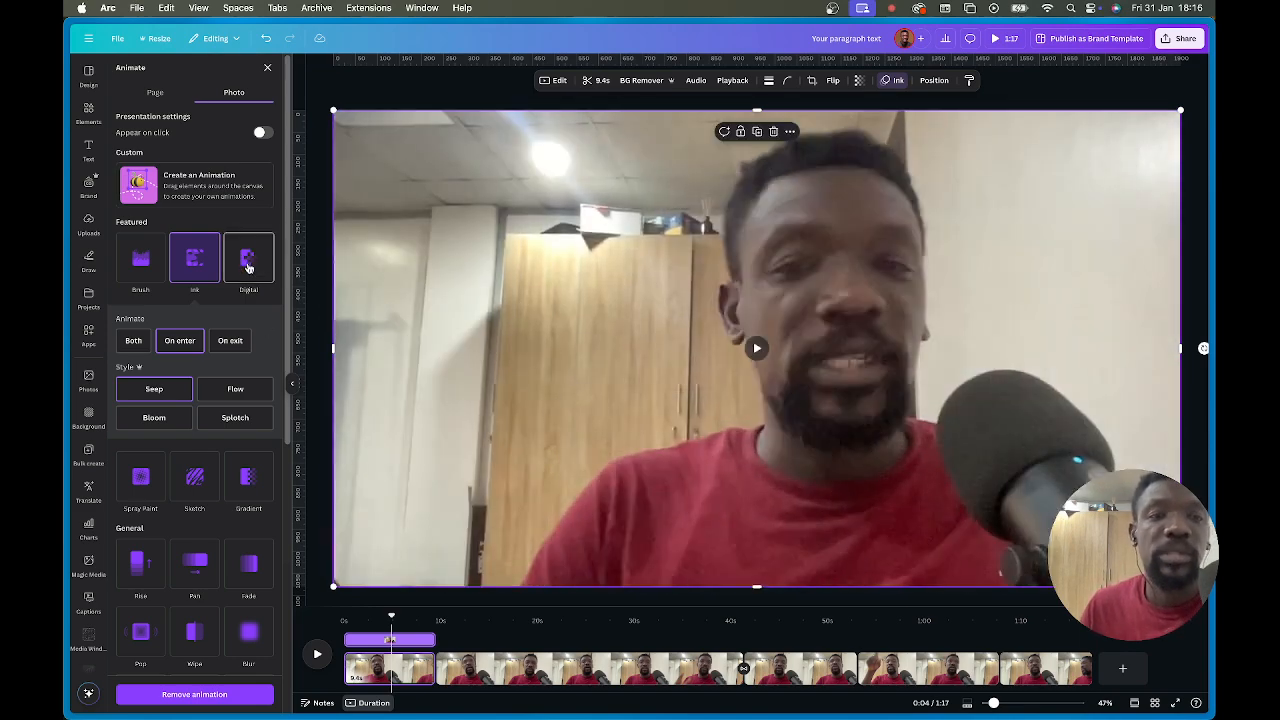
{"action": "left_click", "coordinate": [246, 262]}
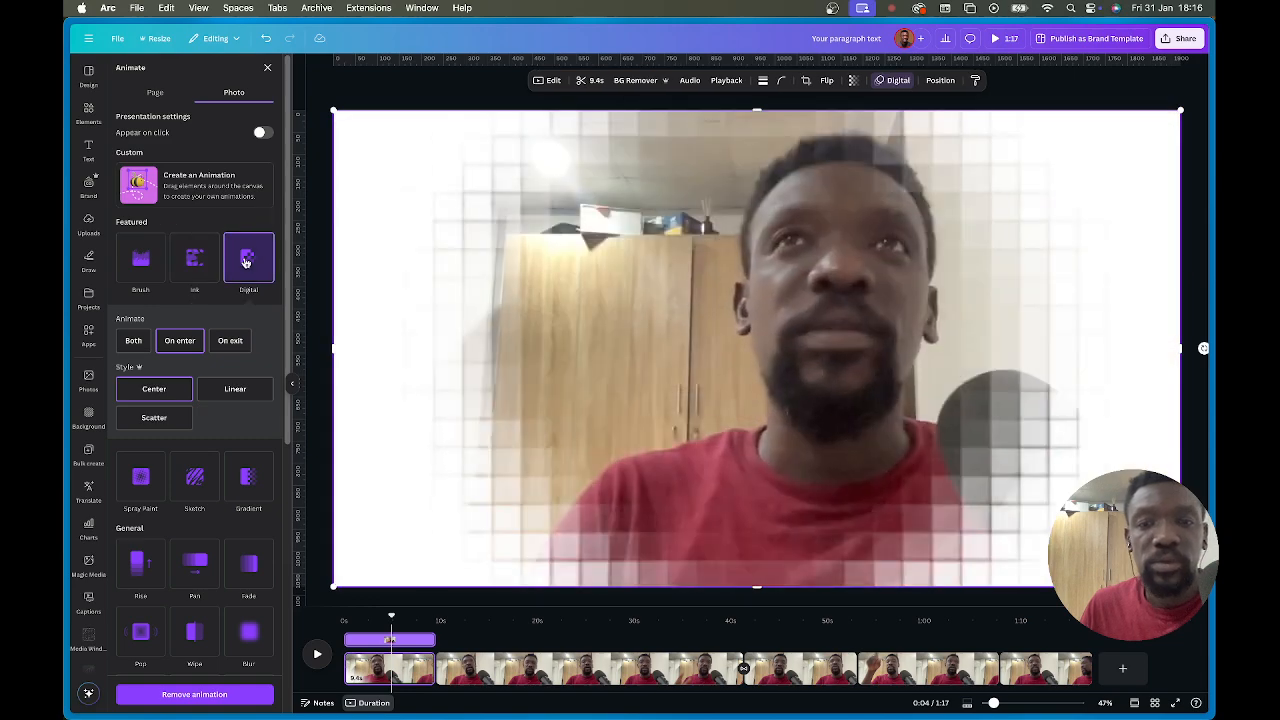
{"action": "left_click", "coordinate": [237, 390]}
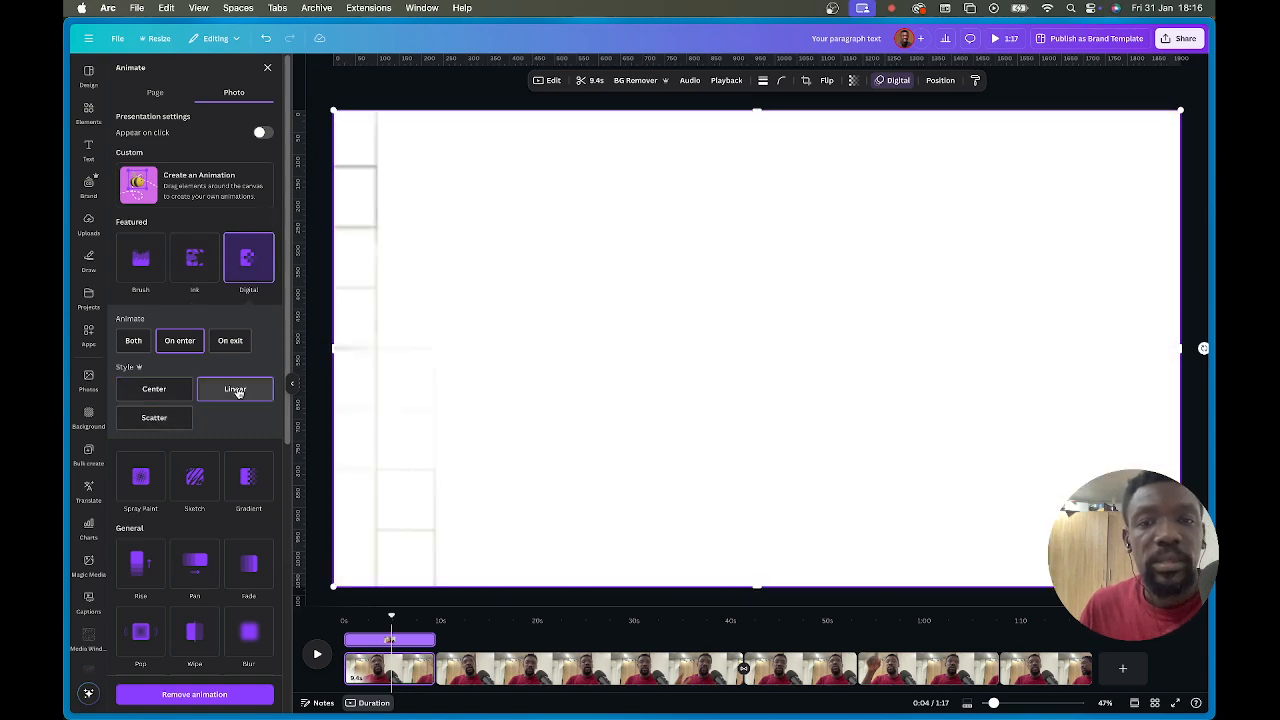
Try the Scatter style of the Digital animation on the first clip's video, and replace it with Ink in the Bloom style.
{"action": "left_click", "coordinate": [152, 426]}
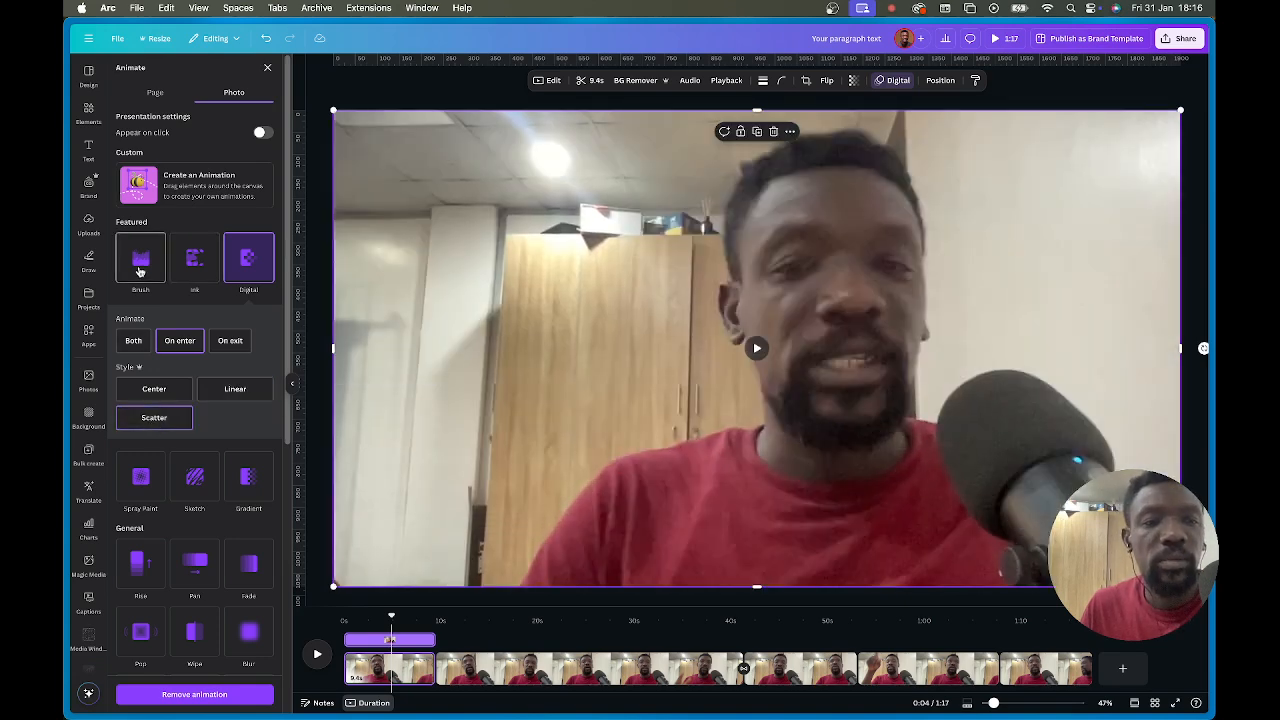
{"action": "left_click", "coordinate": [194, 262]}
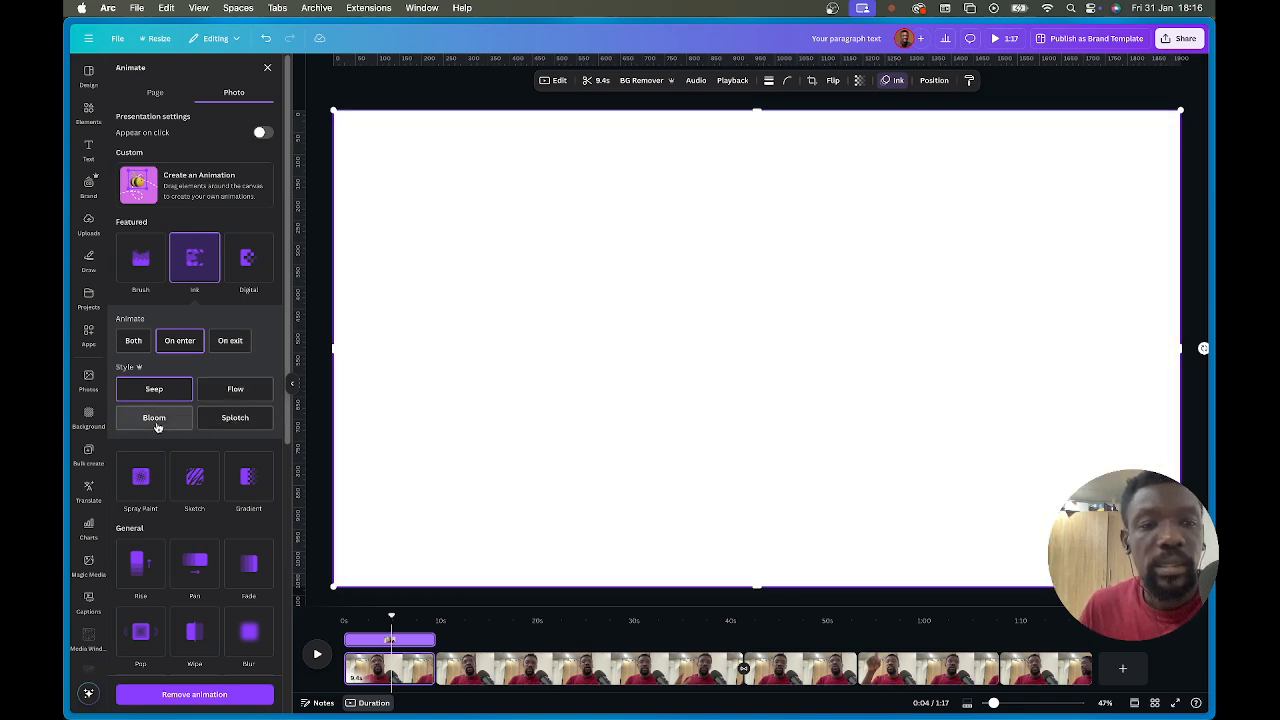
{"action": "left_click", "coordinate": [156, 420]}
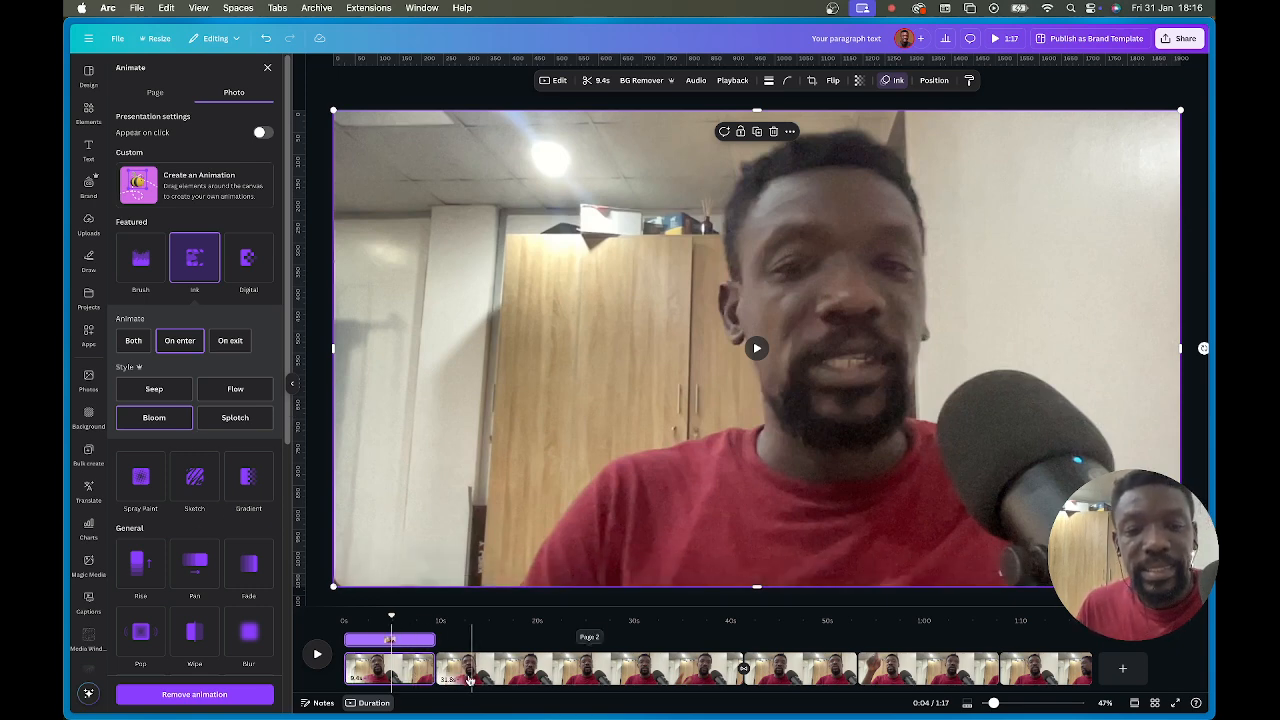
Add a Color Wipe transition between the first and second clips and sample its first colour, #7D313E, from the red shirt.
{"action": "left_click", "coordinate": [436, 662]}
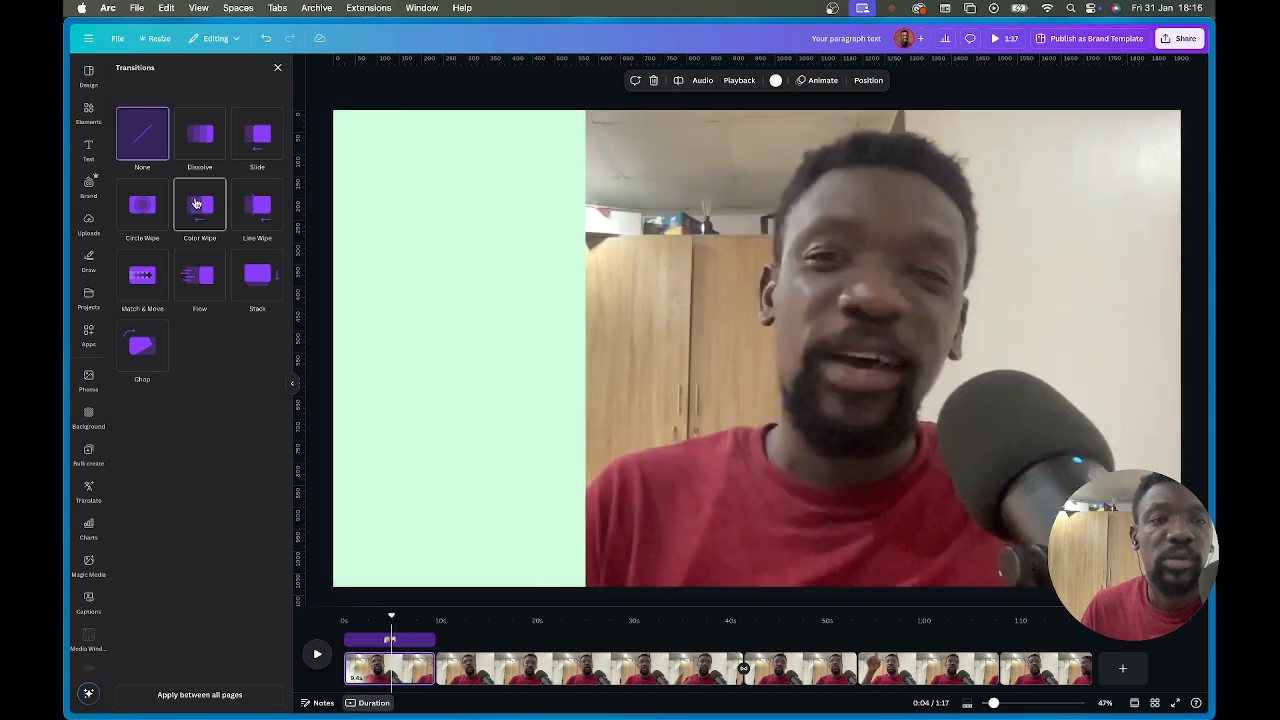
{"action": "left_click", "coordinate": [201, 215]}
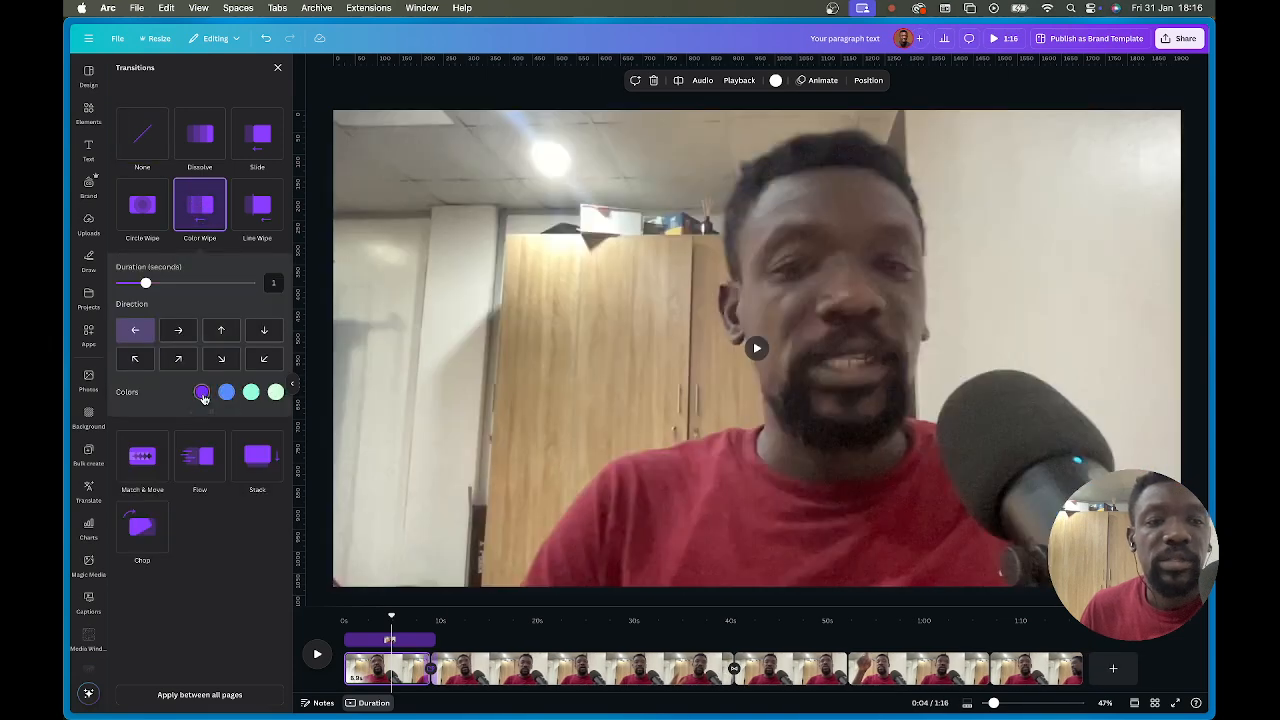
{"action": "left_click", "coordinate": [201, 392]}
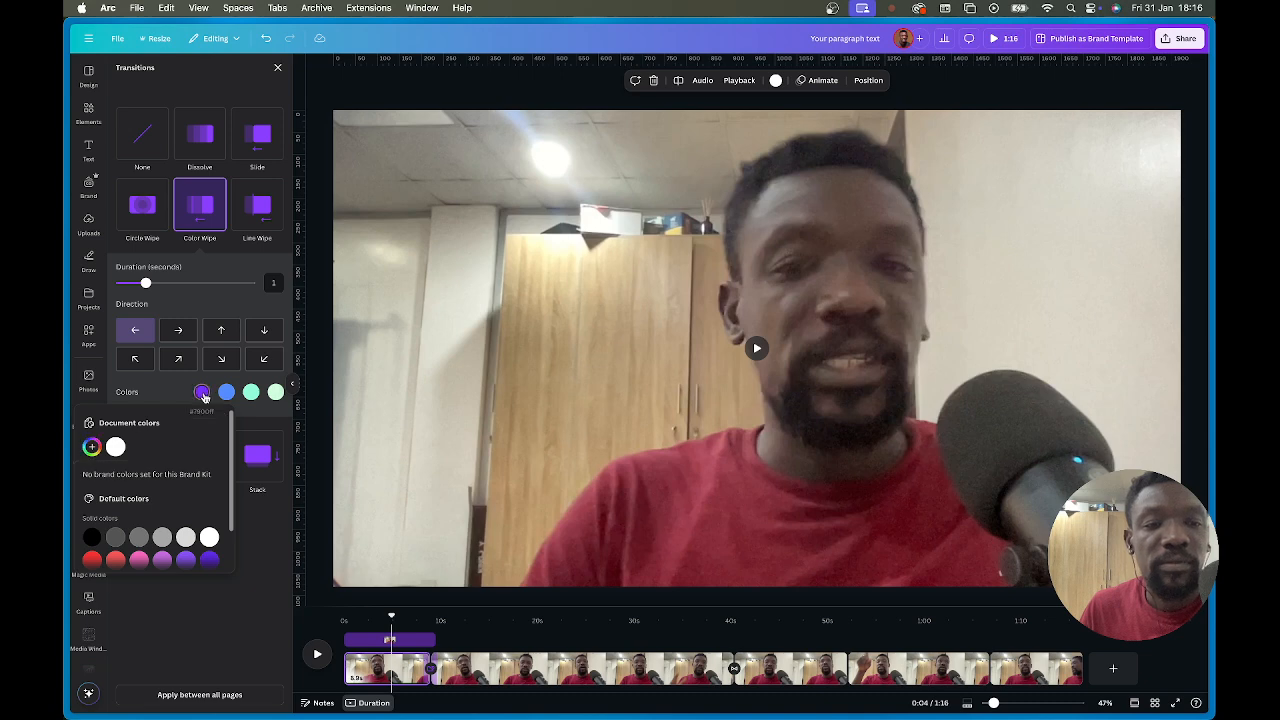
{"action": "left_click", "coordinate": [203, 395]}
{"action": "left_click", "coordinate": [205, 396]}
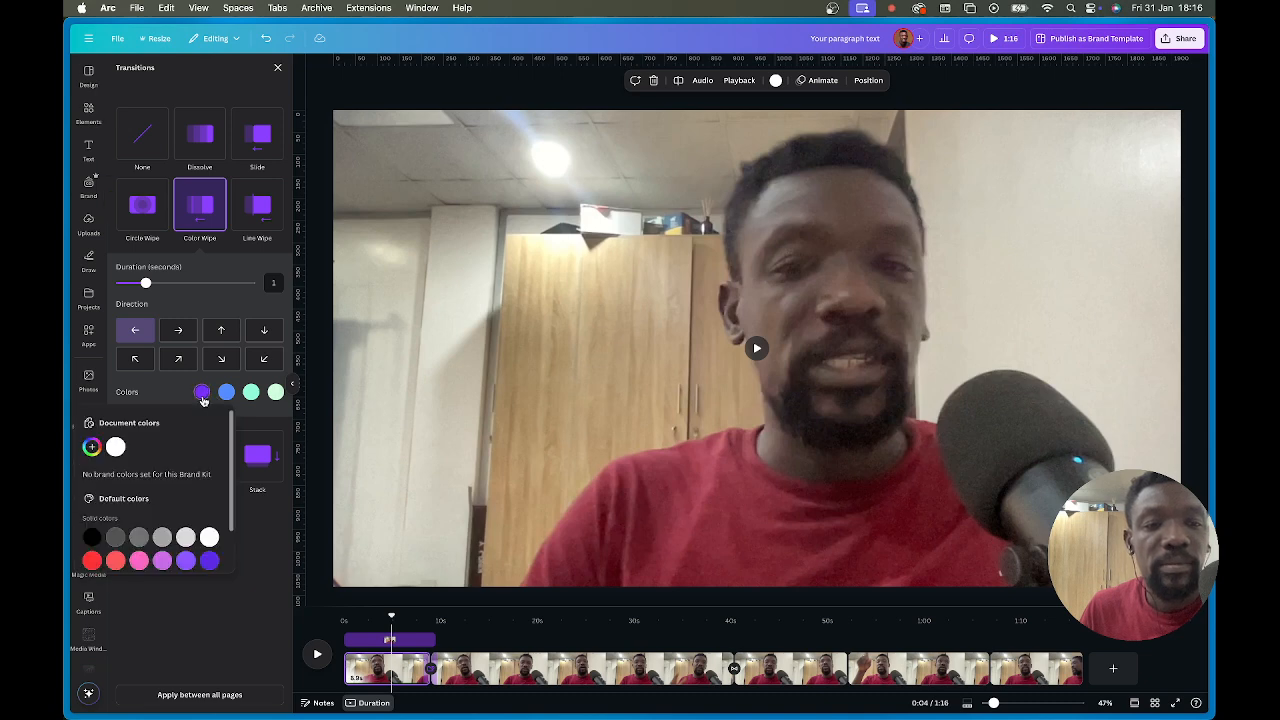
{"action": "left_click", "coordinate": [92, 447]}
{"action": "left_click", "coordinate": [225, 552]}
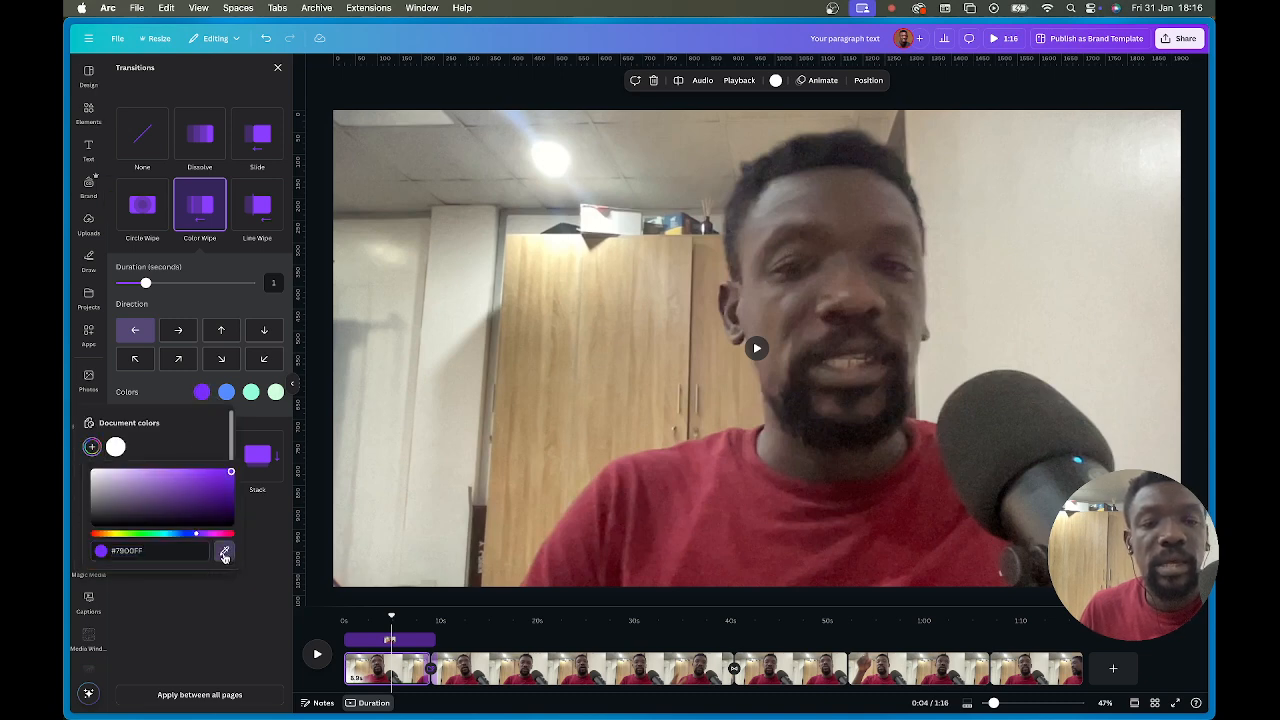
{"action": "left_click", "coordinate": [647, 490]}
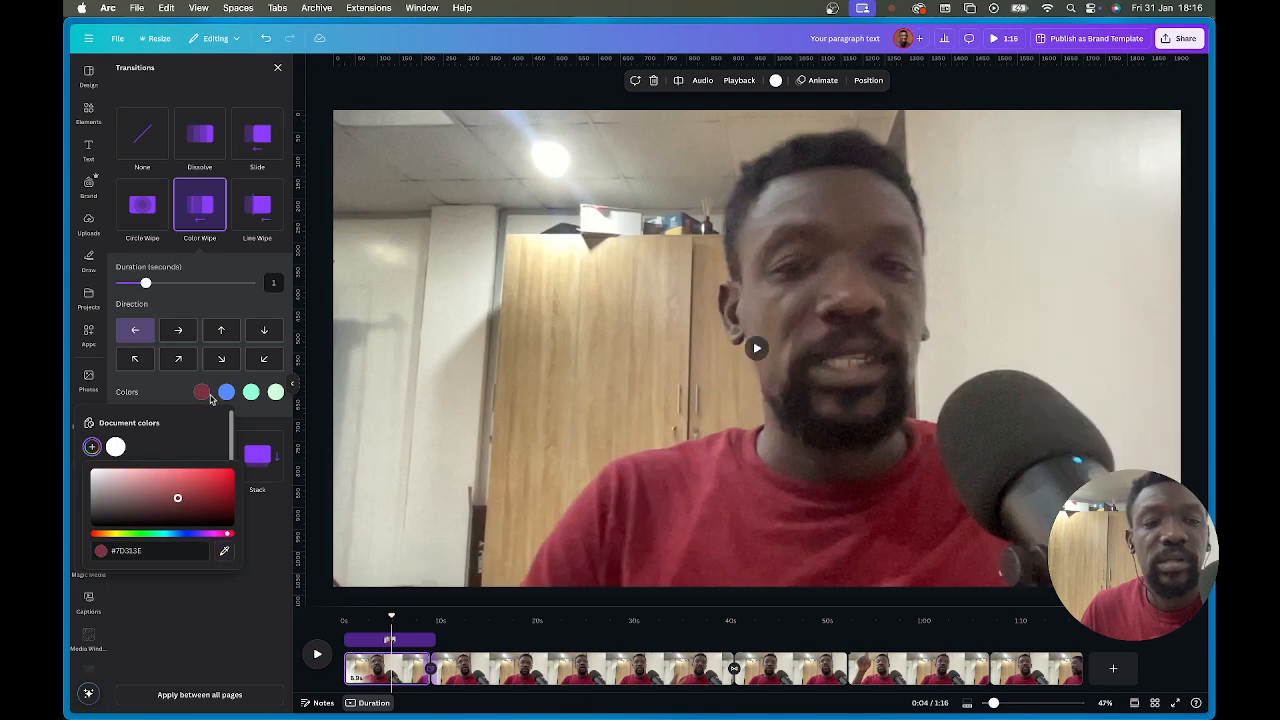
Sample the Color Wipe's second colour, #BAA07B, from the wooden cupboard and its third, #F3657F, from the red shirt.
{"action": "left_click", "coordinate": [226, 391]}
{"action": "left_click", "coordinate": [94, 449]}
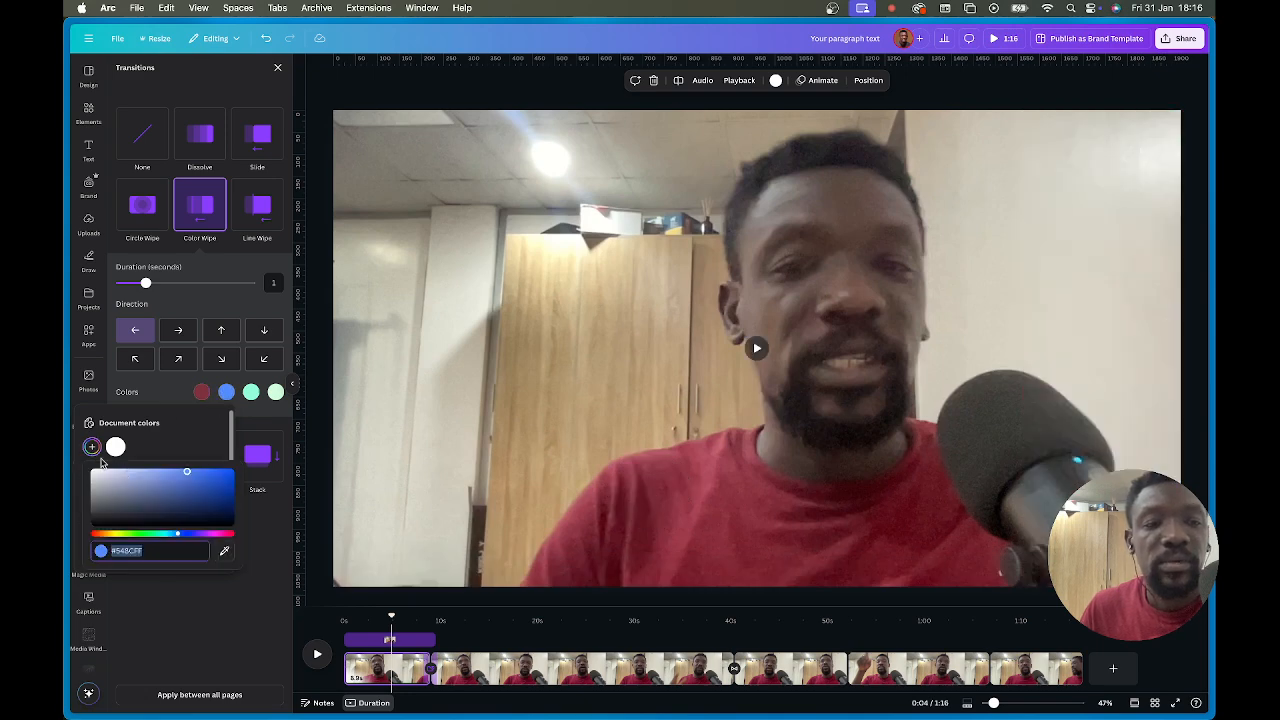
{"action": "left_click", "coordinate": [224, 550]}
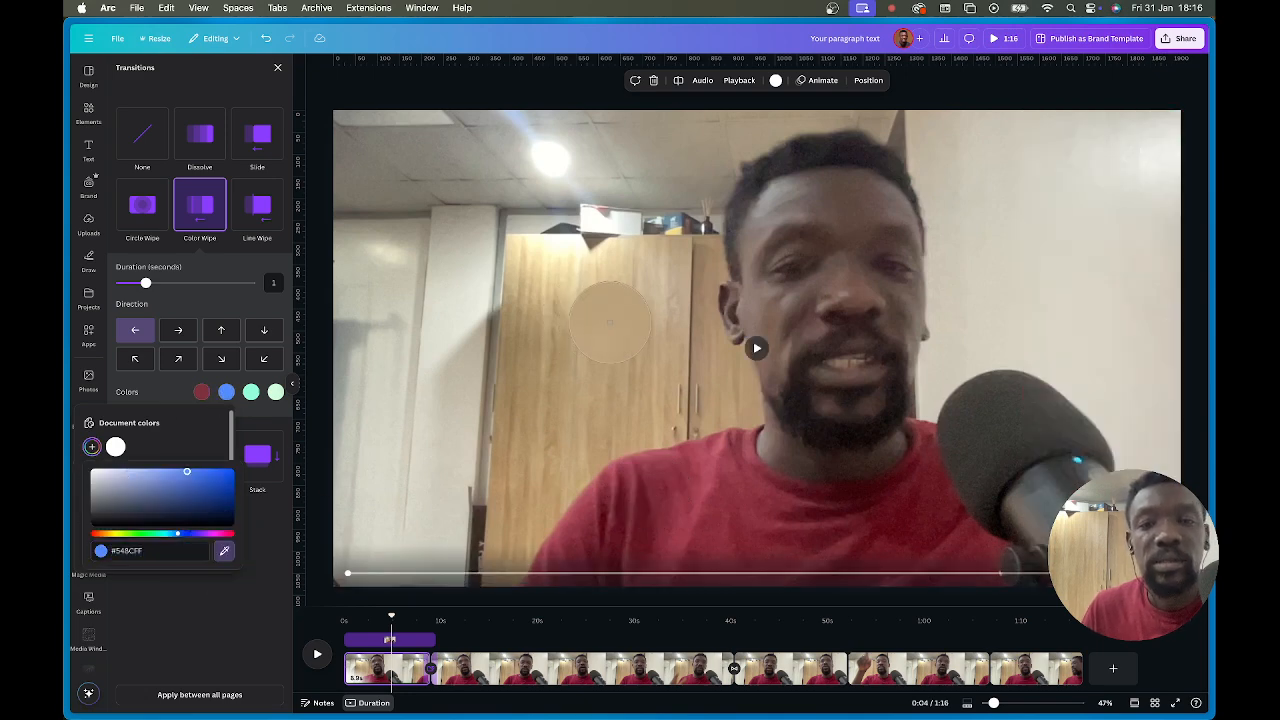
{"action": "left_click", "coordinate": [610, 321]}
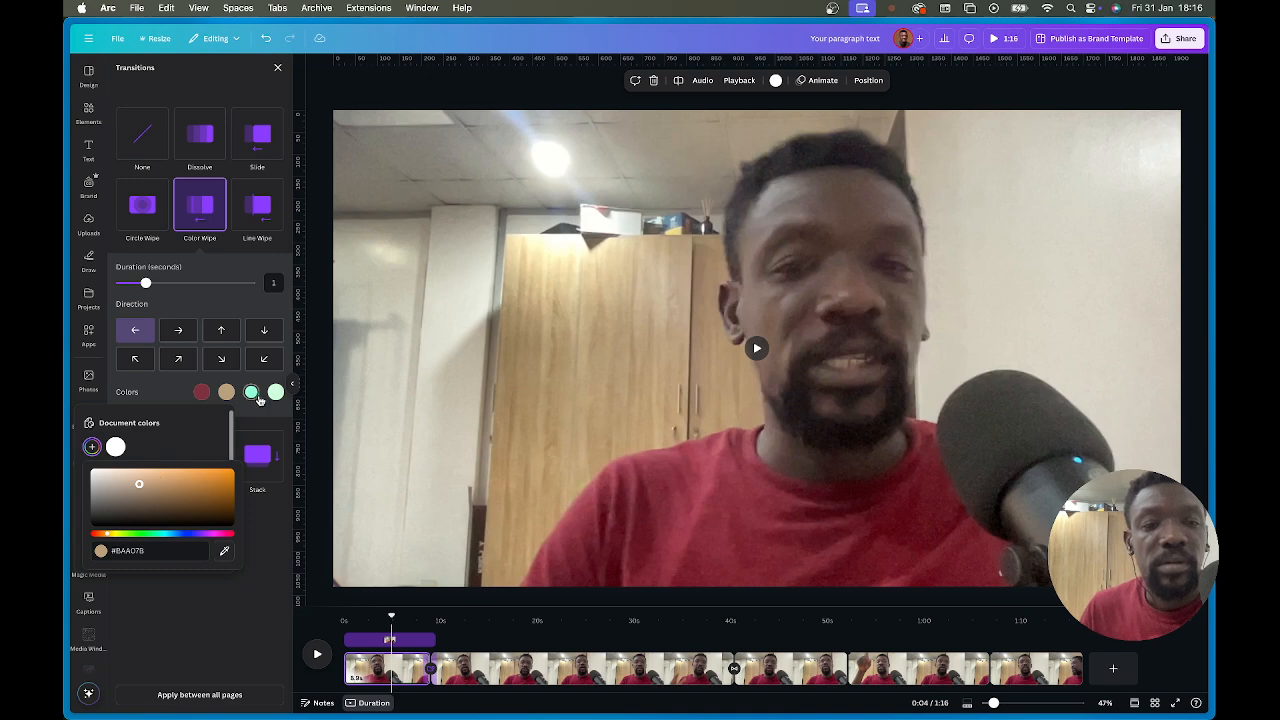
{"action": "left_click", "coordinate": [255, 395]}
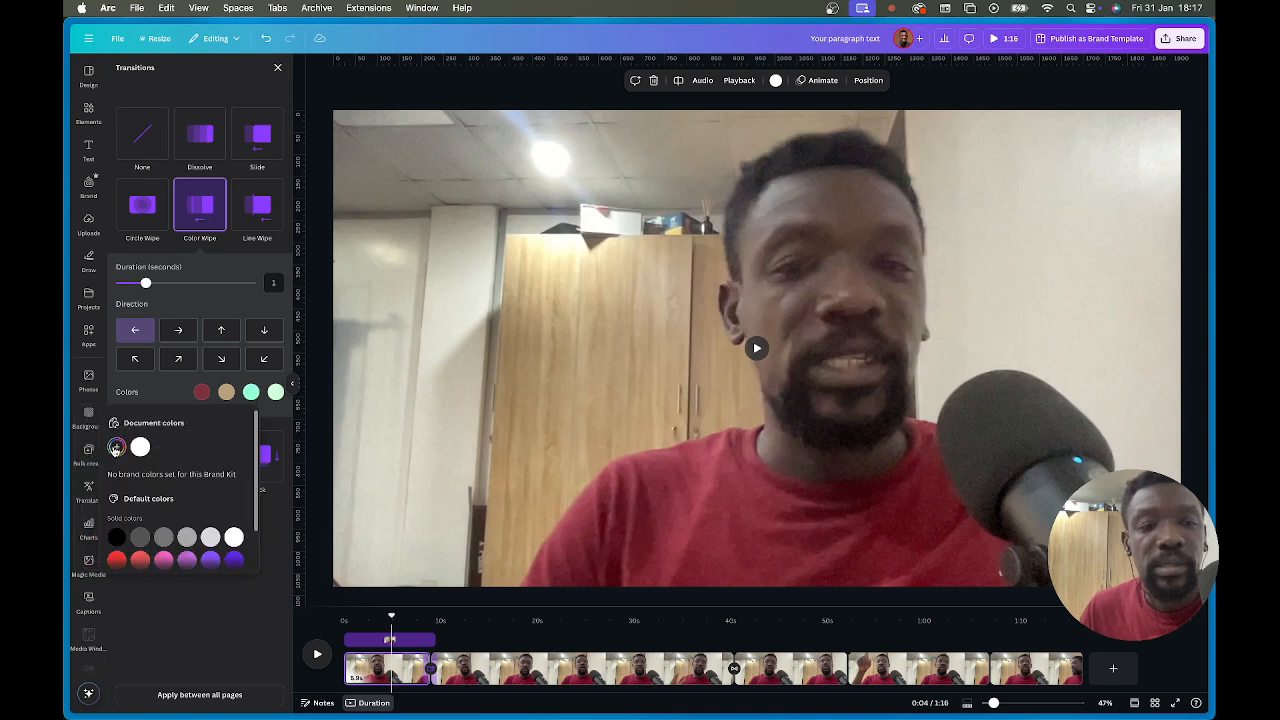
{"action": "left_click", "coordinate": [116, 448]}
{"action": "left_click", "coordinate": [248, 553]}
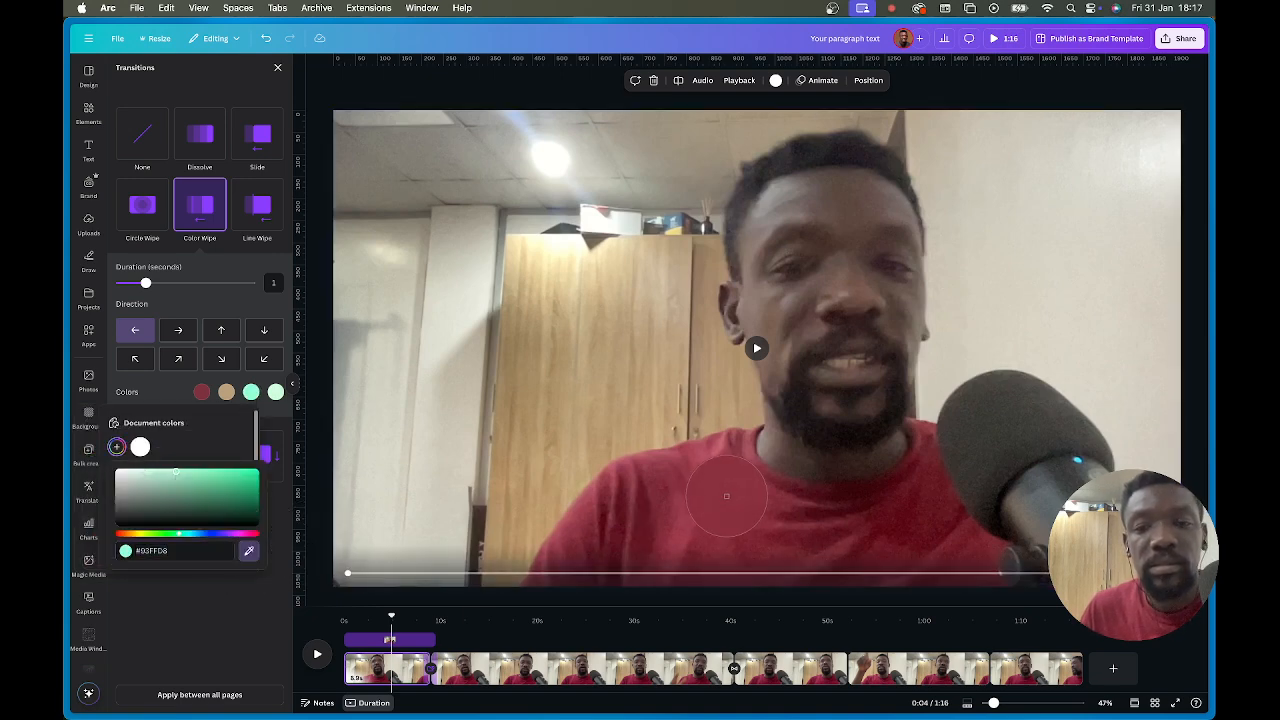
{"action": "left_click", "coordinate": [704, 485]}
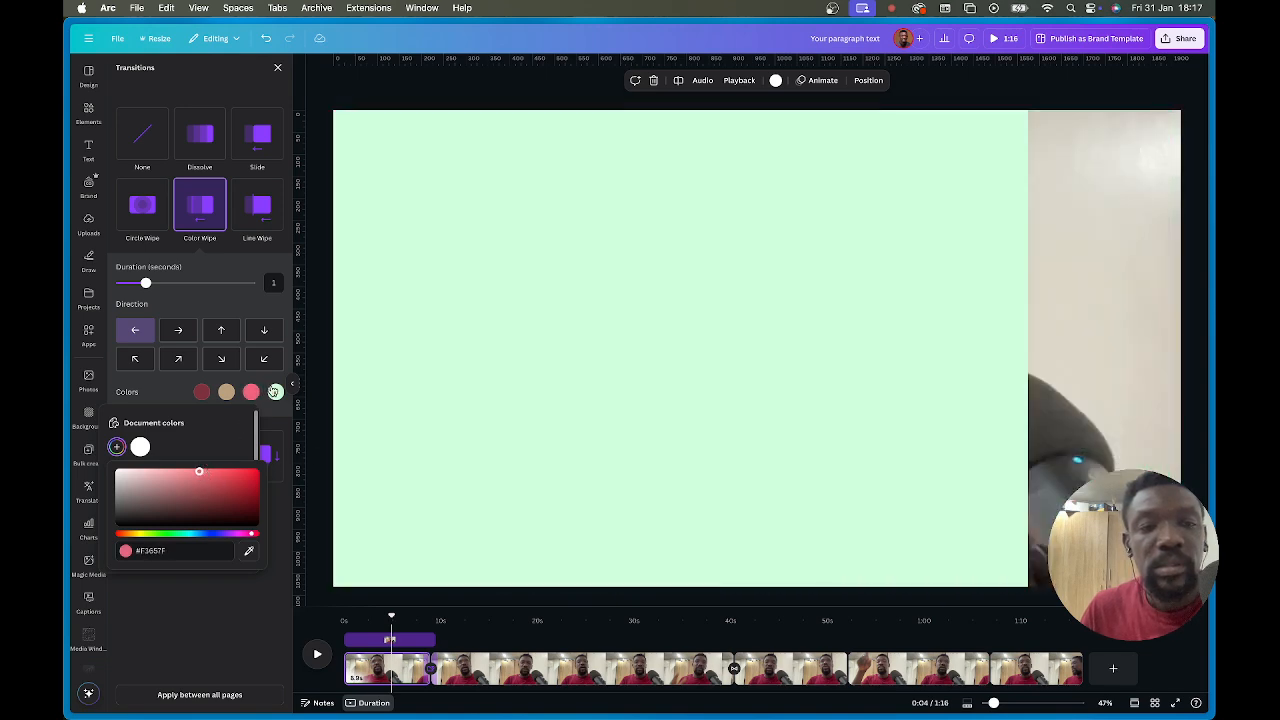
Set the Color Wipe's fourth colour to cream #FFFEE2, sampled from the video frame.
{"action": "left_click", "coordinate": [150, 440]}
{"action": "left_click", "coordinate": [142, 446]}
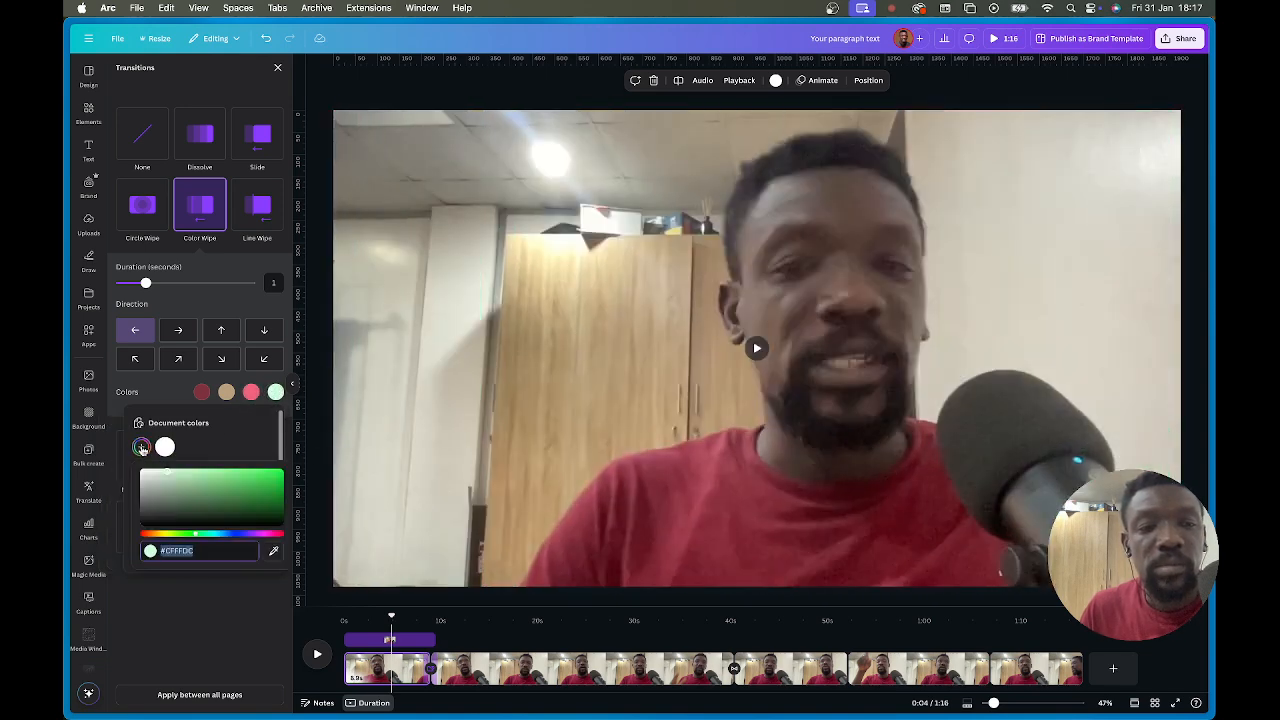
{"action": "left_click", "coordinate": [273, 551]}
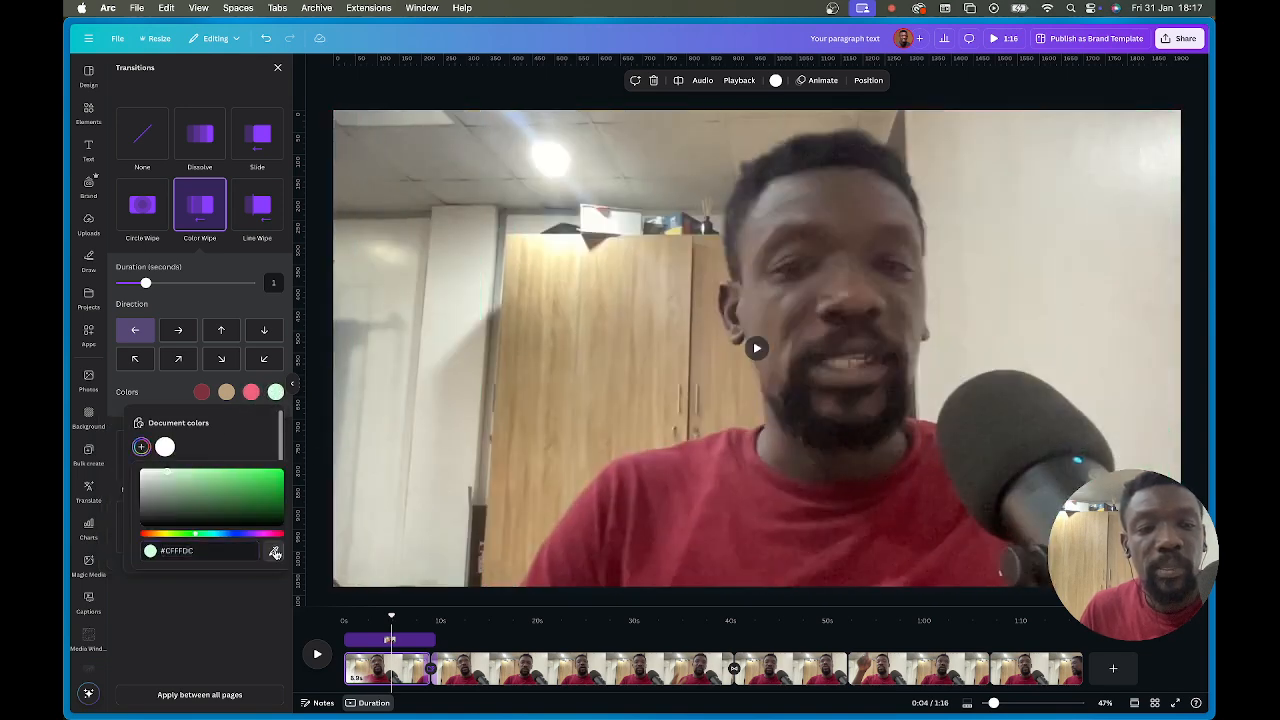
{"action": "left_click", "coordinate": [557, 254]}
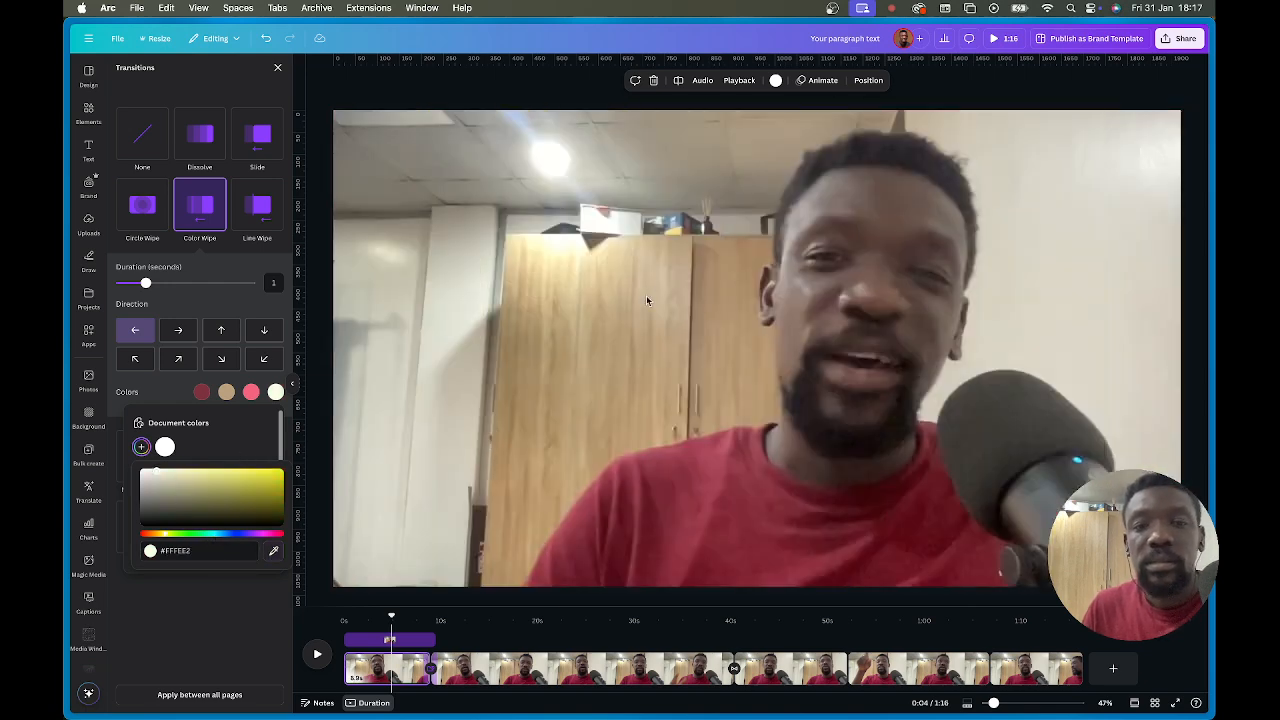
Preview the design full screen from the beginning to check the first clip's animation and the colour transition, and close the preview.
{"action": "left_click_drag", "start_coordinate": [391, 617], "coordinate": [328, 618]}
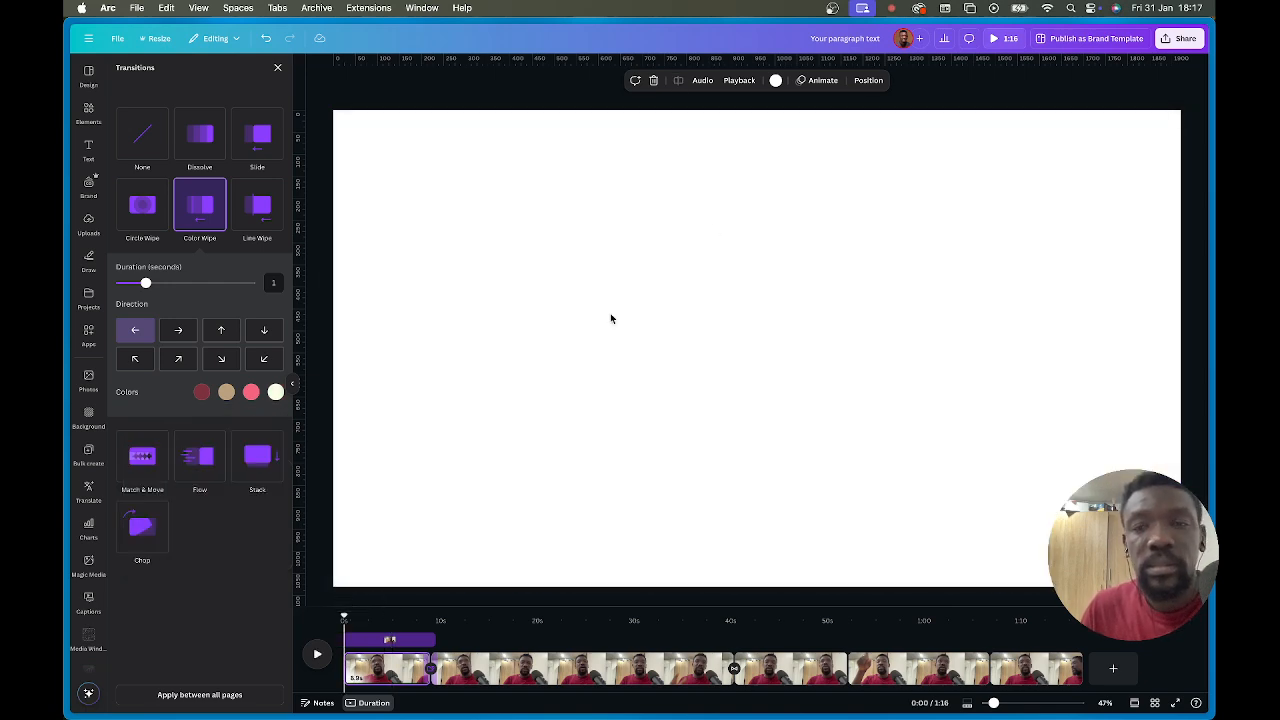
{"action": "left_click", "coordinate": [1003, 41]}
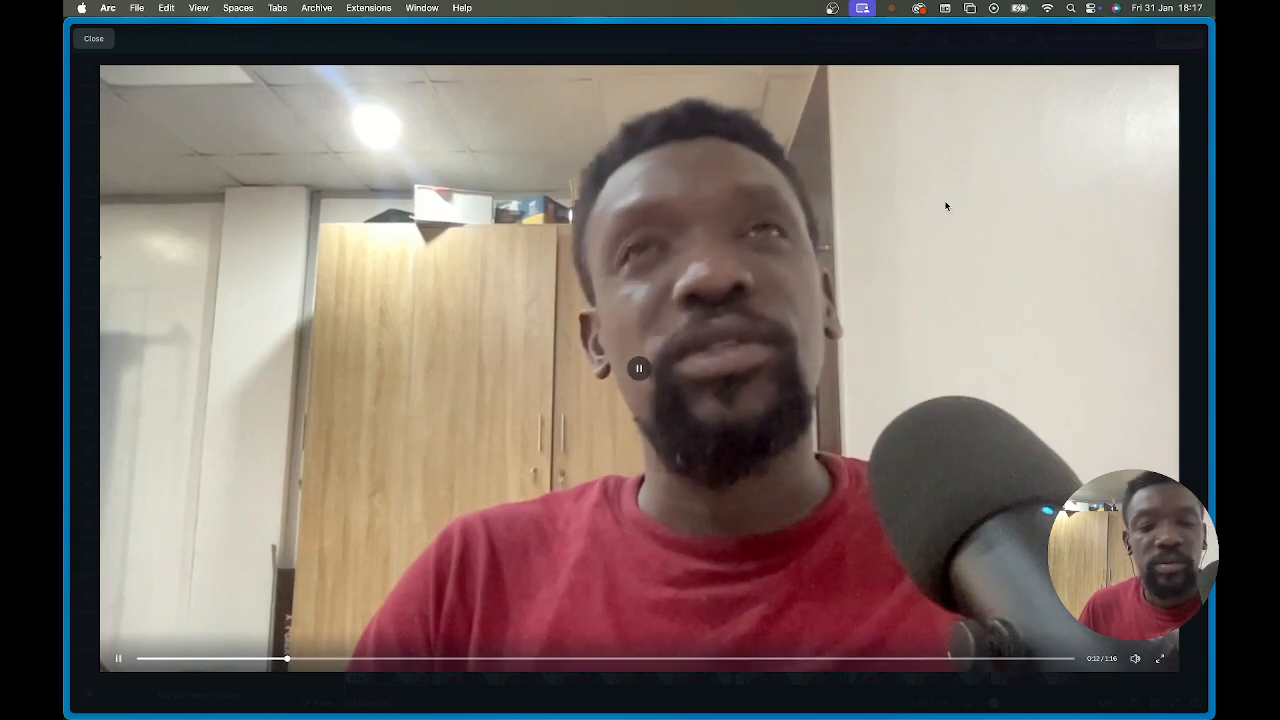
{"action": "key", "text": "Escape"}
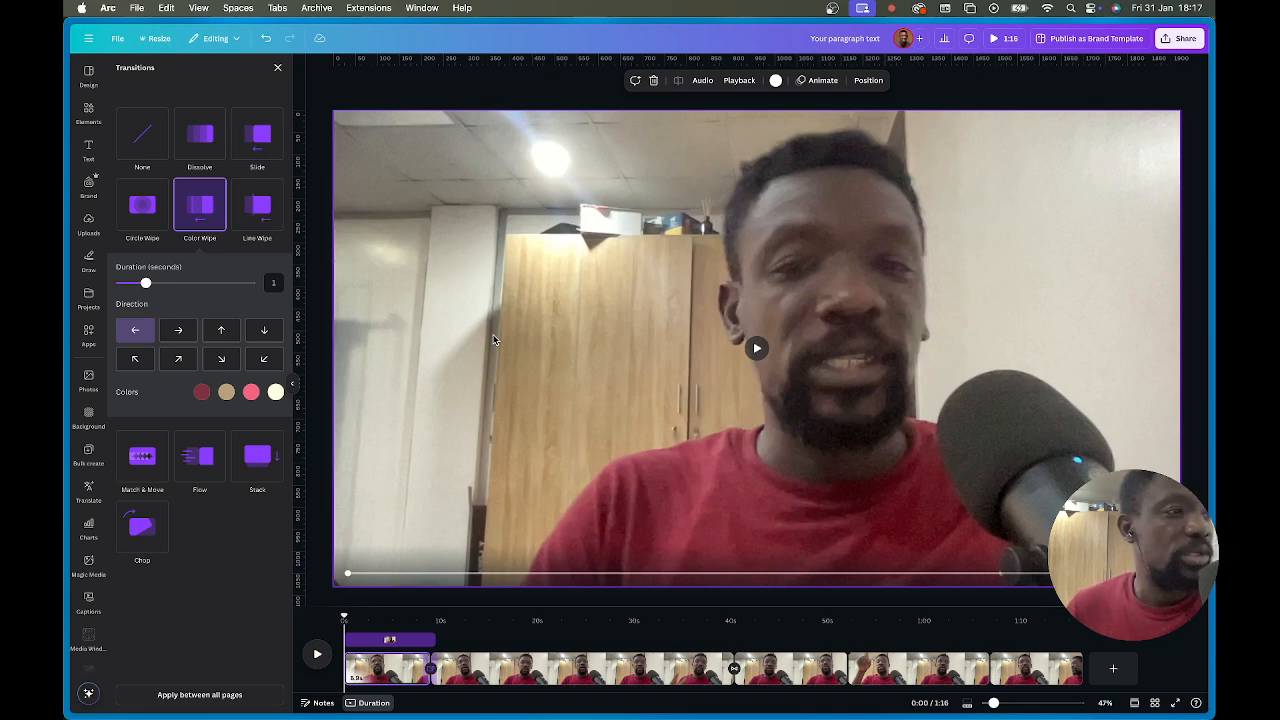
Try a video speed of 0.5 on the third clip, and set the speed to 1.75.
{"action": "left_click", "coordinate": [572, 668]}
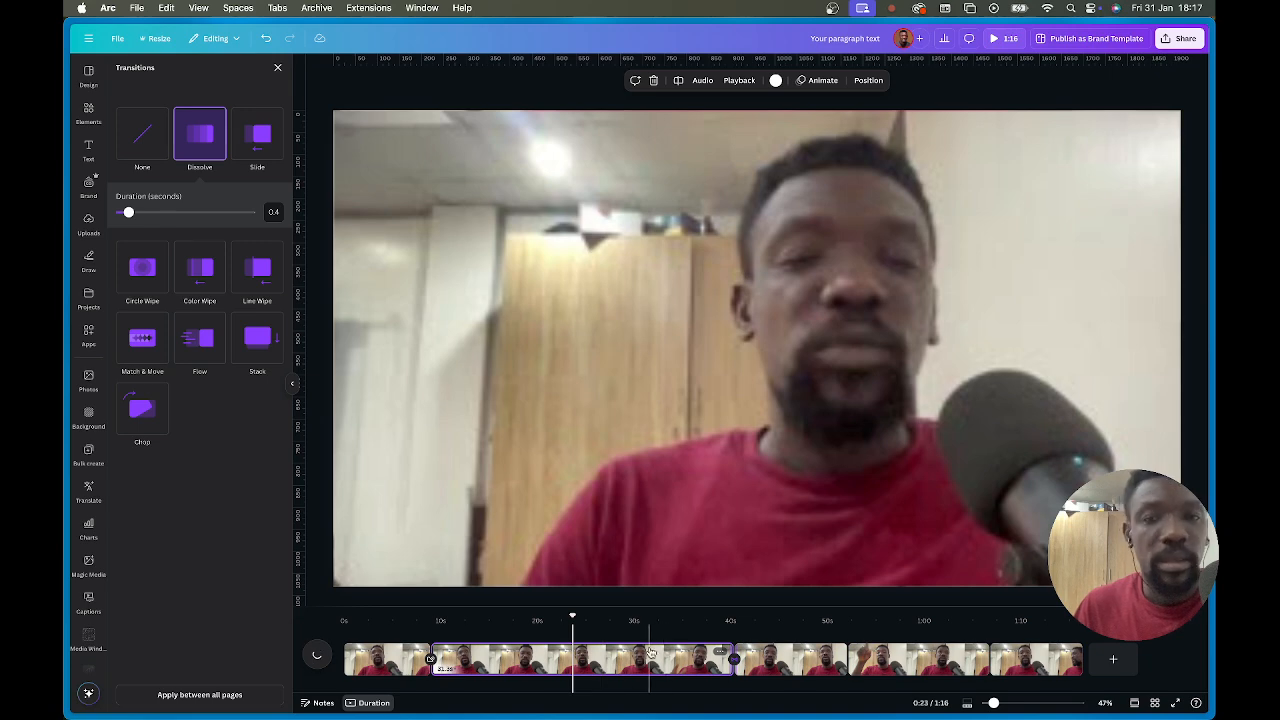
{"action": "left_click", "coordinate": [800, 658]}
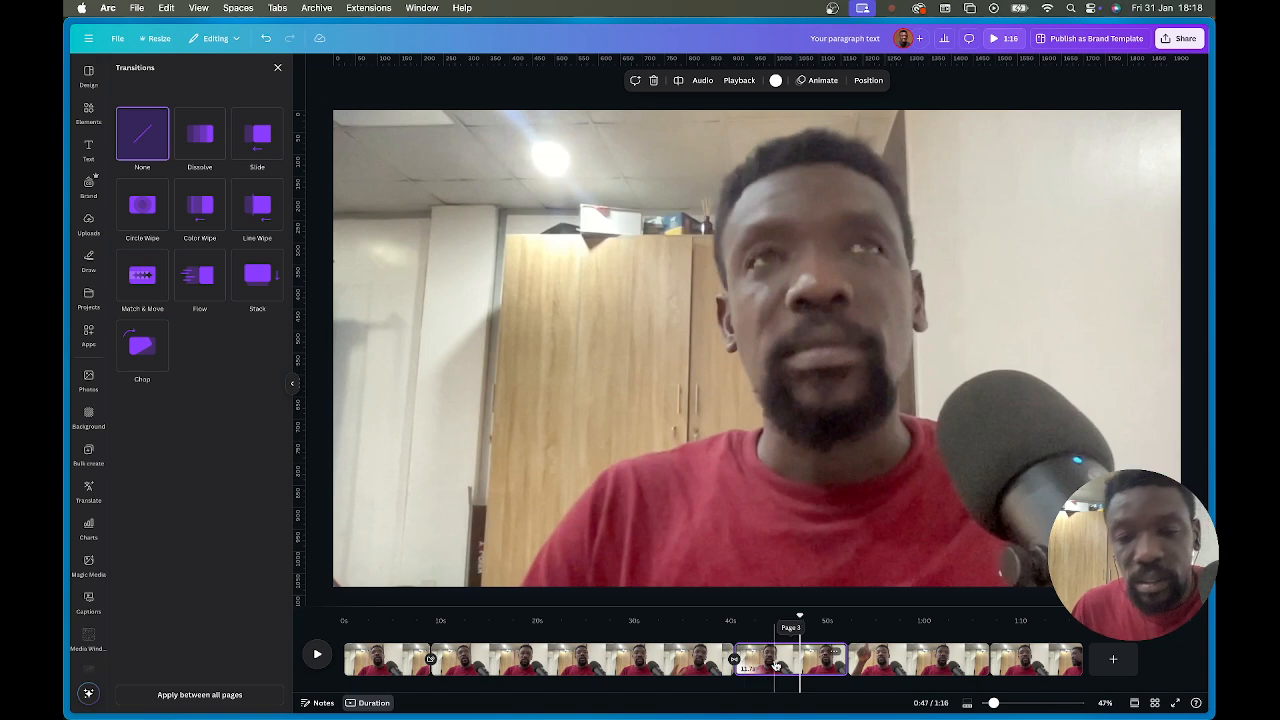
{"action": "left_click", "coordinate": [738, 80]}
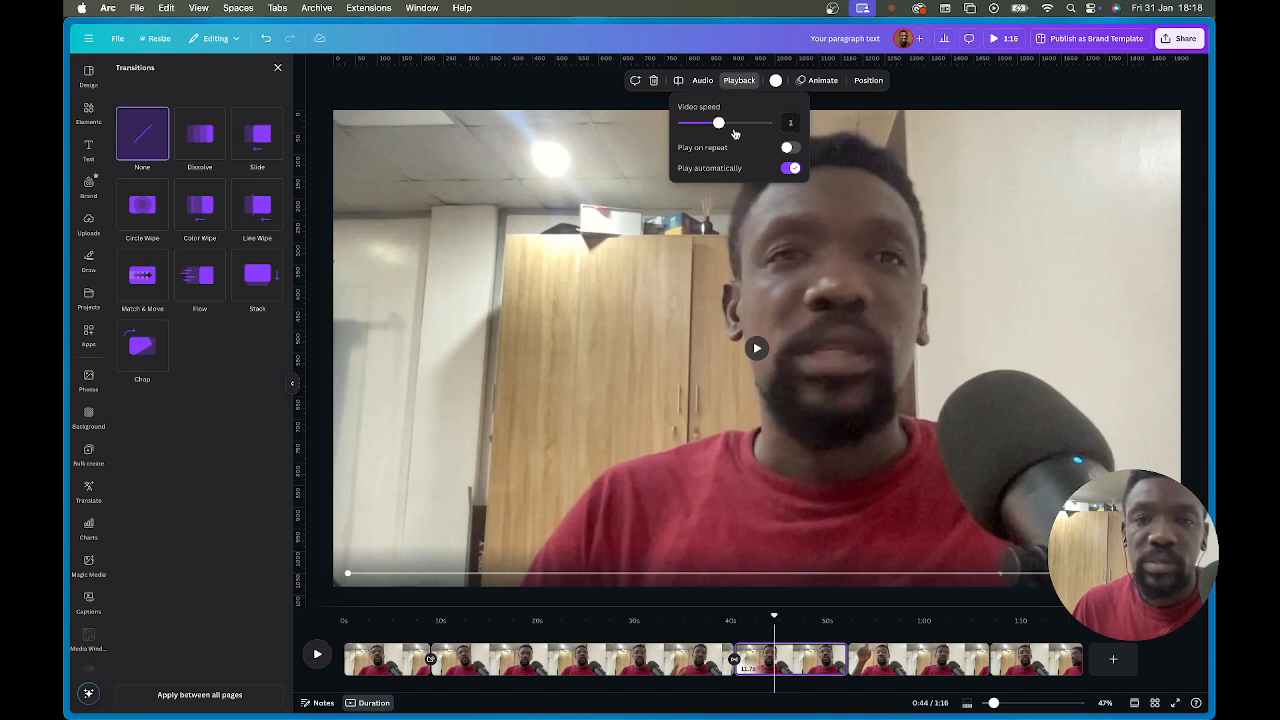
{"action": "left_click_drag", "start_coordinate": [717, 124], "coordinate": [697, 125]}
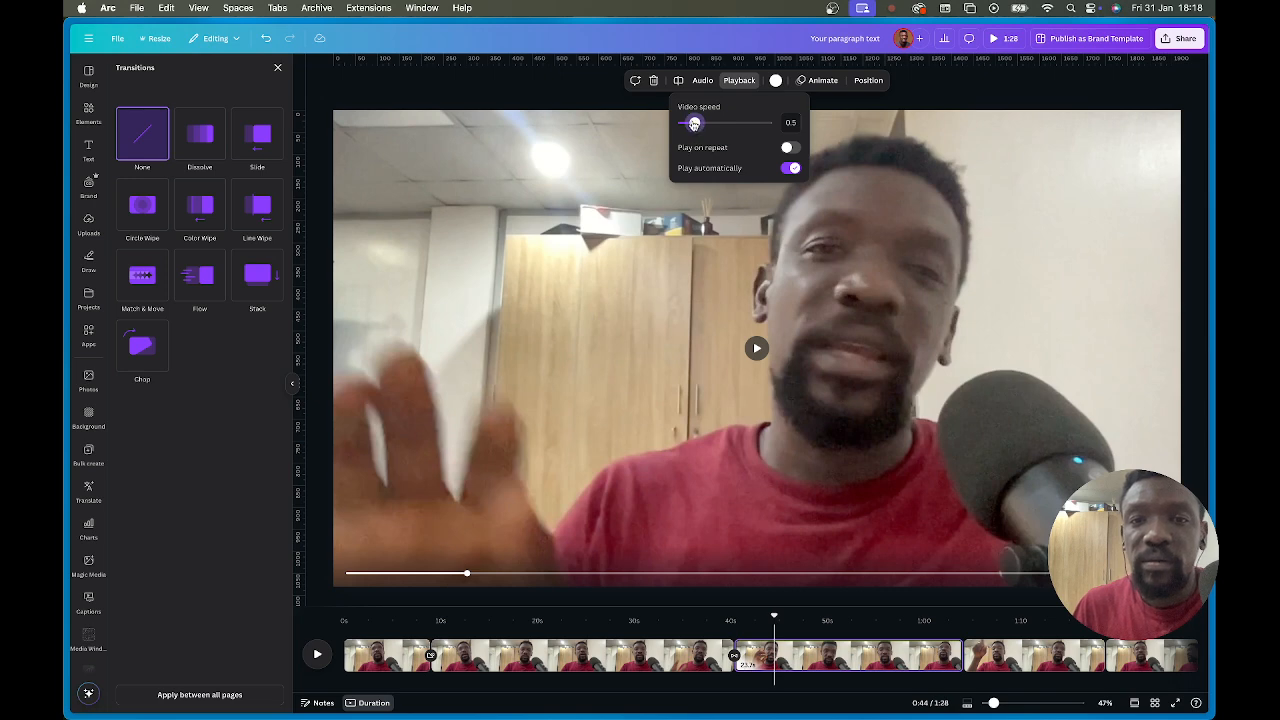
{"action": "left_click_drag", "start_coordinate": [695, 123], "coordinate": [695, 124]}
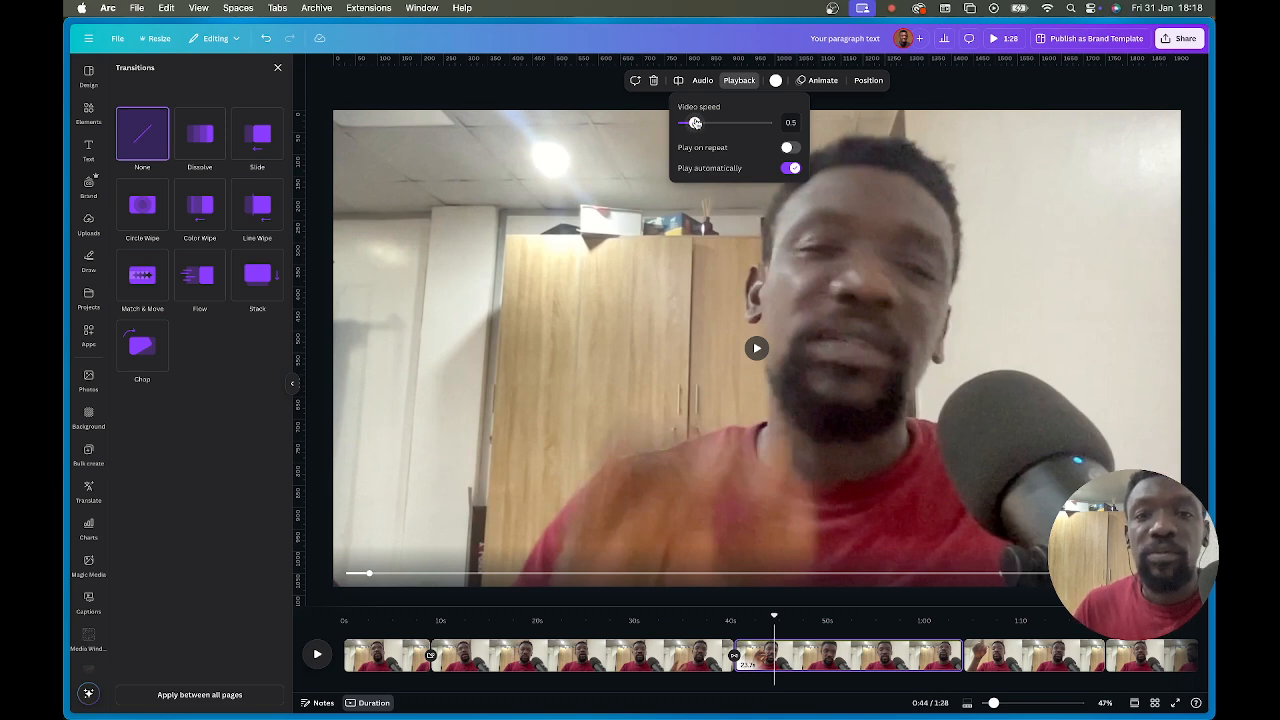
{"action": "mouse_move", "coordinate": [695, 122]}
{"action": "left_mouse_down"}
{"action": "mouse_move", "coordinate": [735, 122]}
{"action": "mouse_move", "coordinate": [718, 122]}
{"action": "left_mouse_up"}
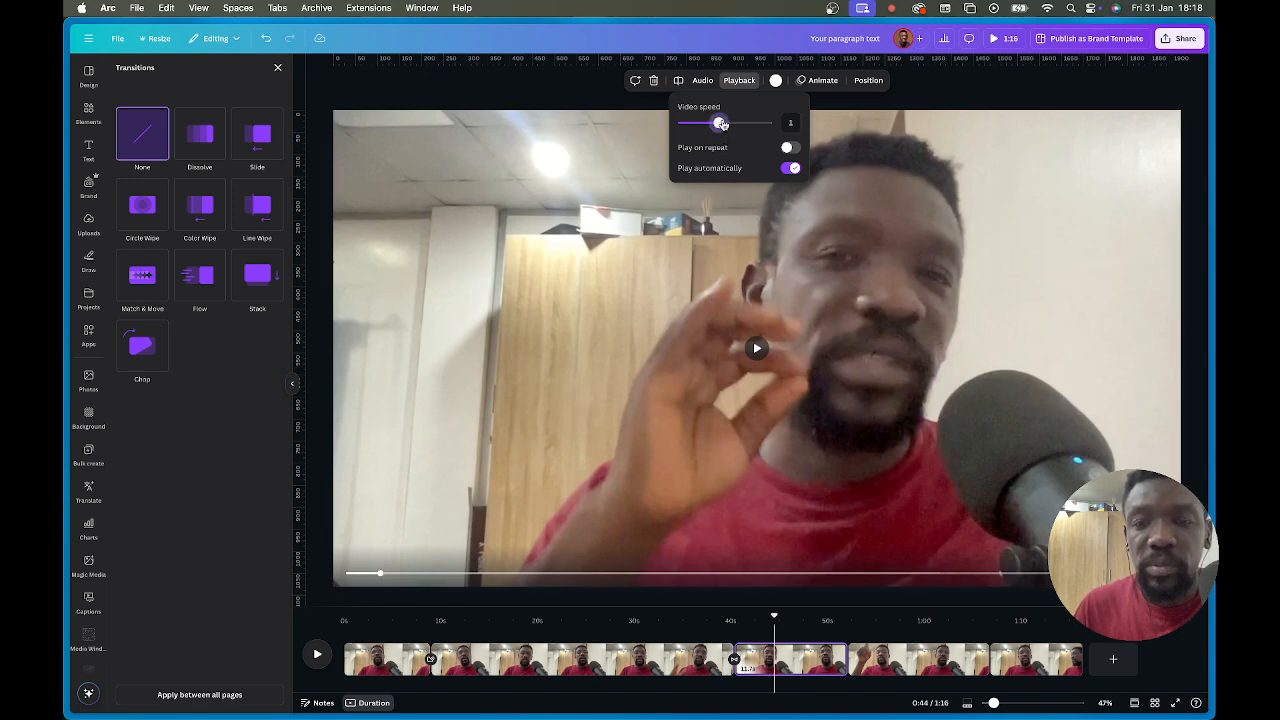
{"action": "left_click_drag", "start_coordinate": [722, 123], "coordinate": [755, 122]}
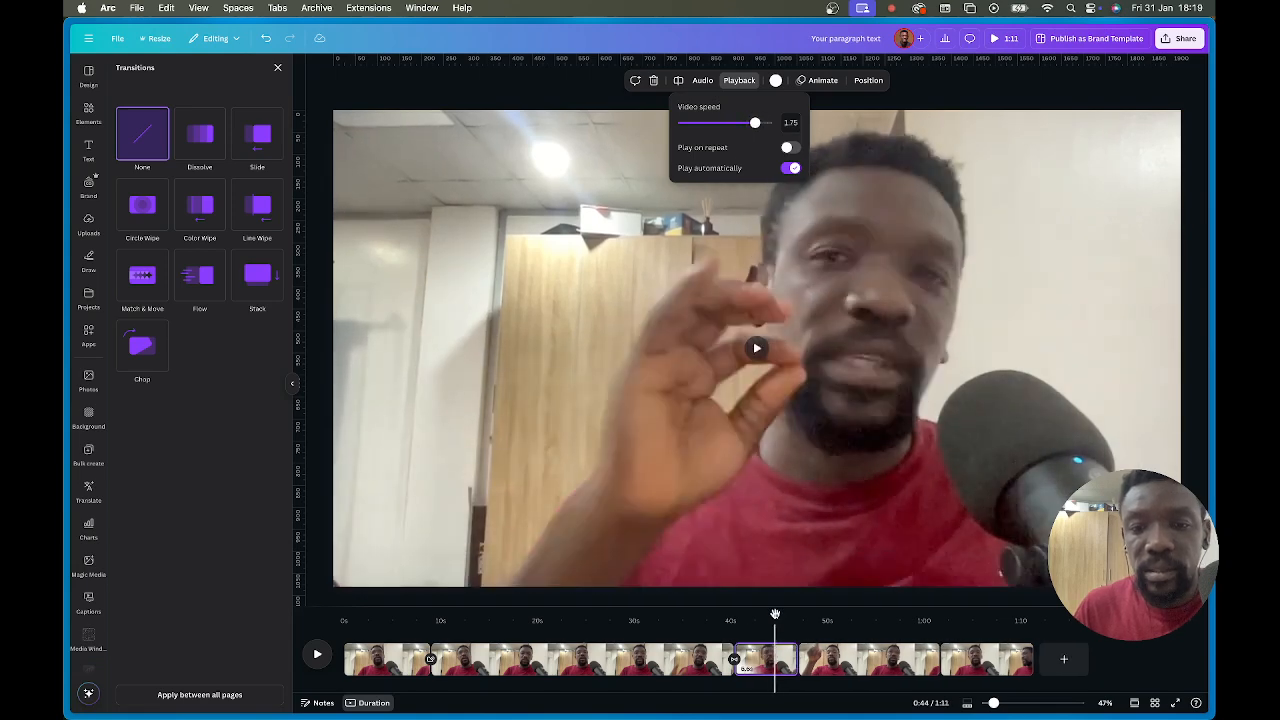
Play the timeline from 0:37 to review the sped-up third clip and the clips around it.
{"action": "left_click_drag", "start_coordinate": [775, 613], "coordinate": [702, 613]}
{"action": "left_click", "coordinate": [468, 678]}
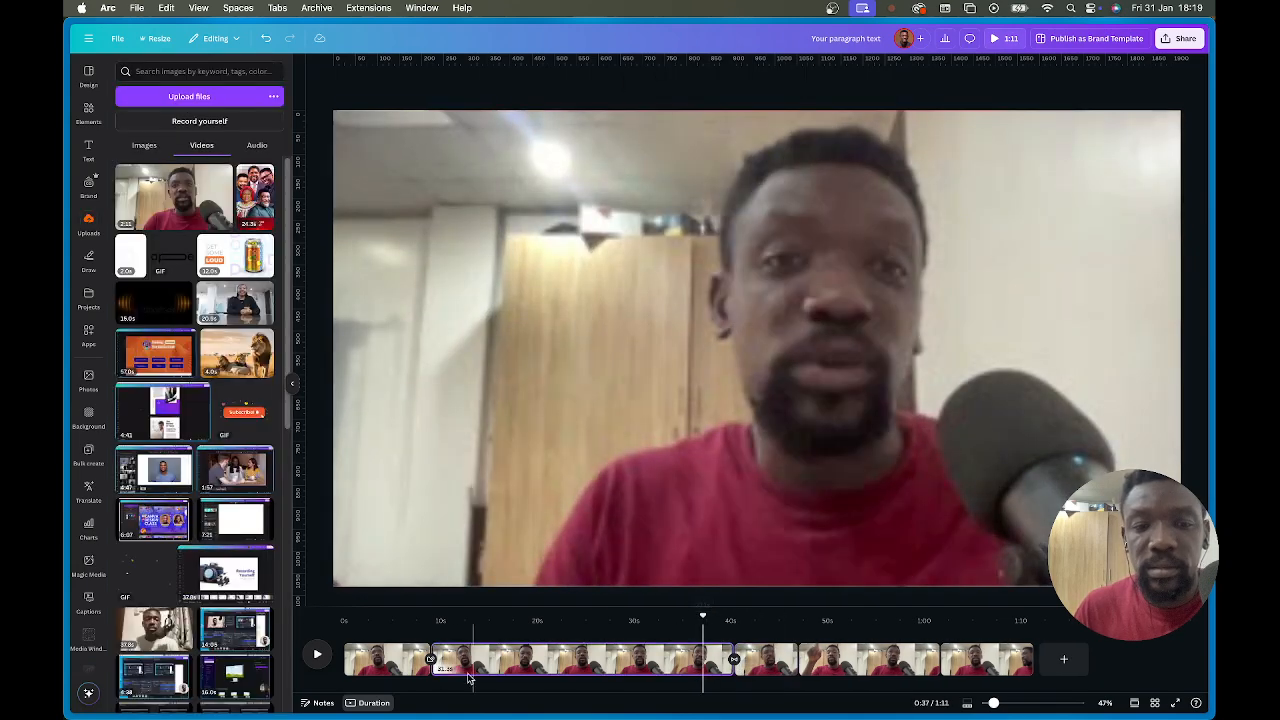
{"action": "left_click", "coordinate": [318, 656]}
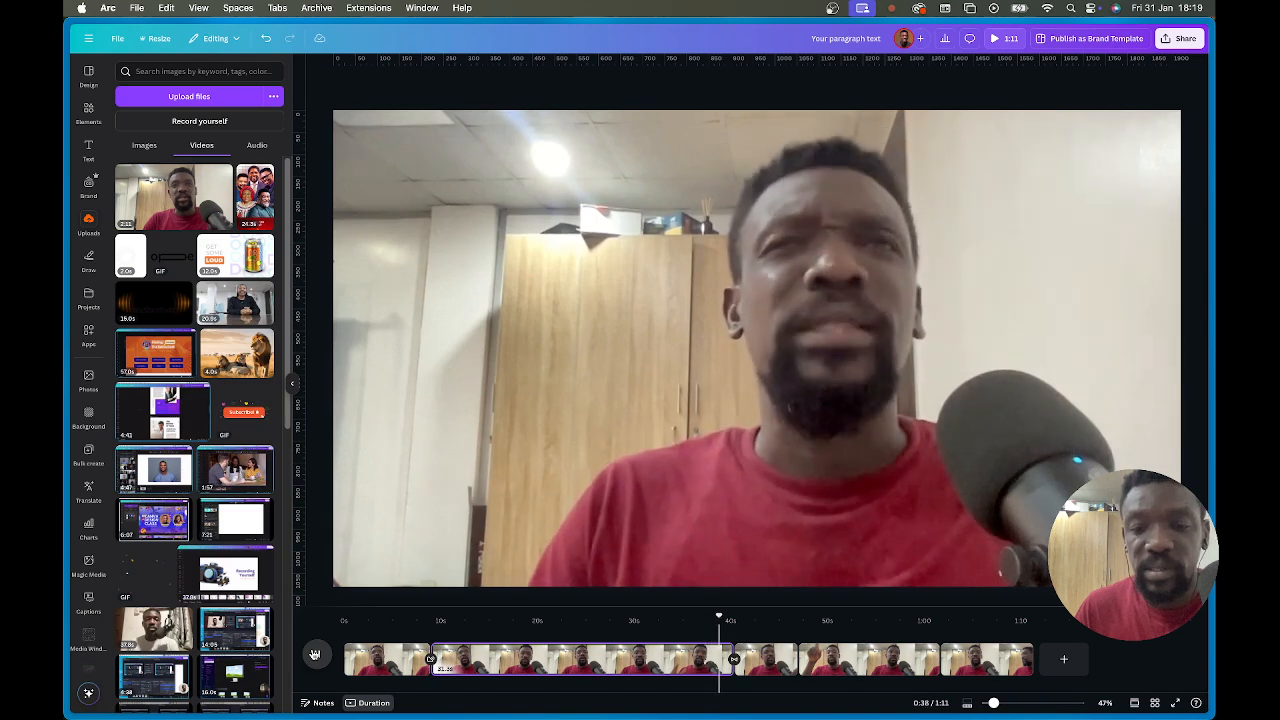
{"action": "left_click", "coordinate": [315, 654]}
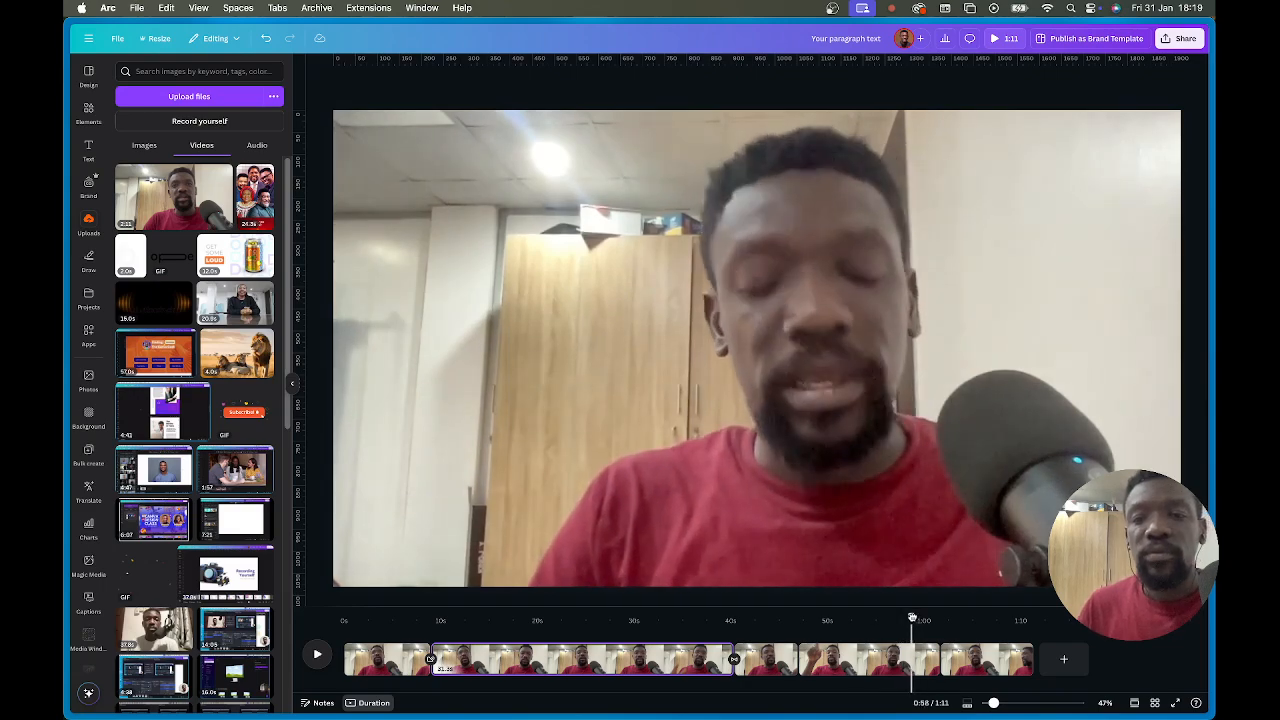
{"action": "left_click", "coordinate": [708, 640]}
{"action": "left_click_drag", "start_coordinate": [708, 640], "coordinate": [378, 660]}
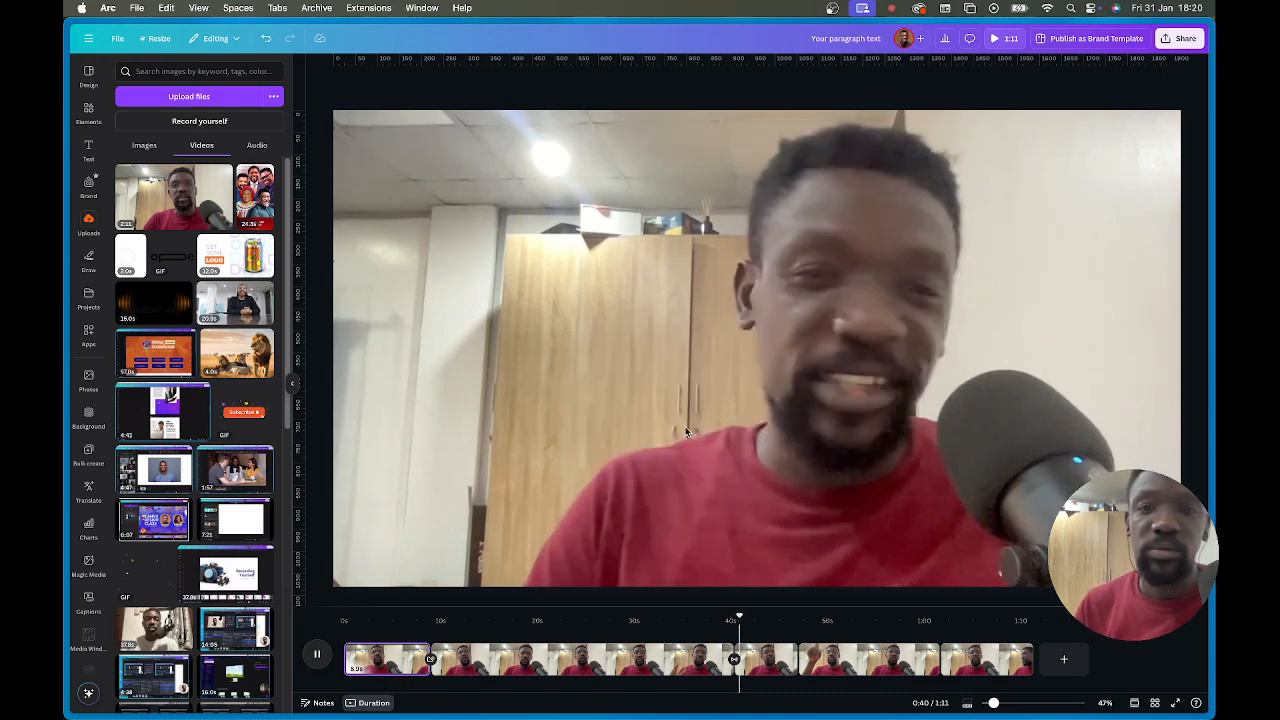
Select the third clip on the timeline and move the playhead to 0:44.
{"action": "left_click", "coordinate": [680, 664]}
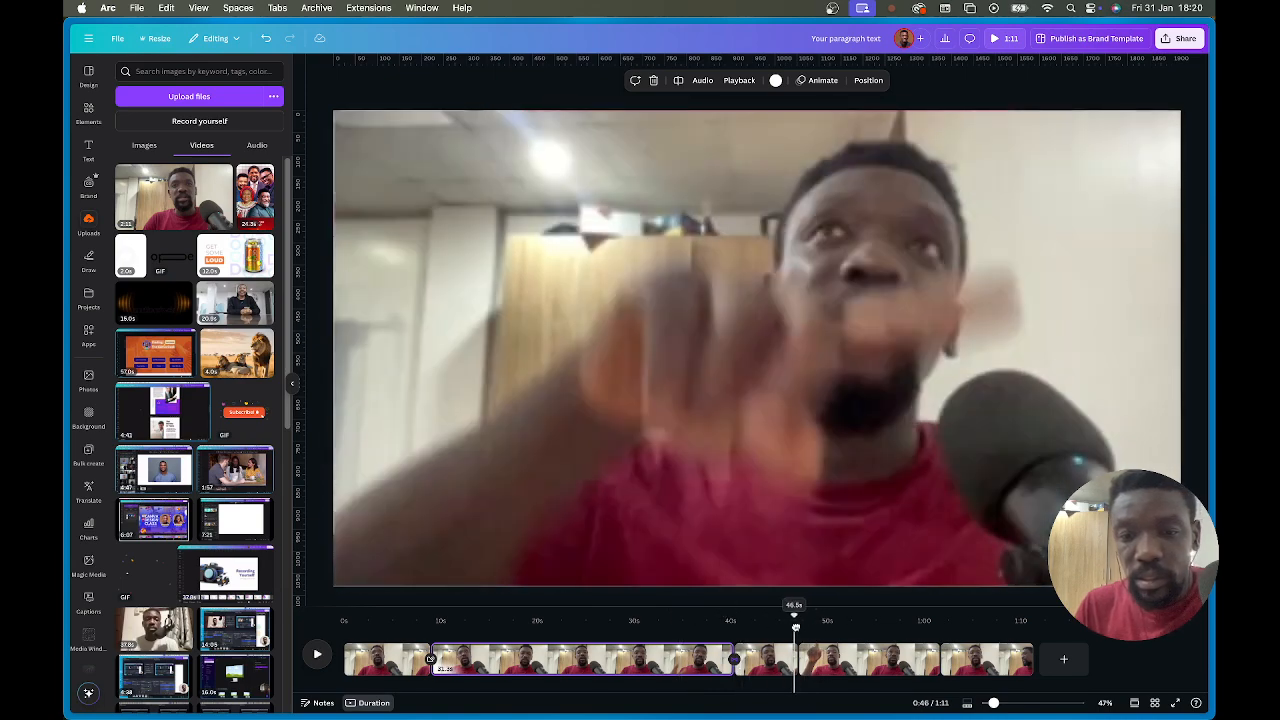
{"action": "left_click", "coordinate": [787, 650]}
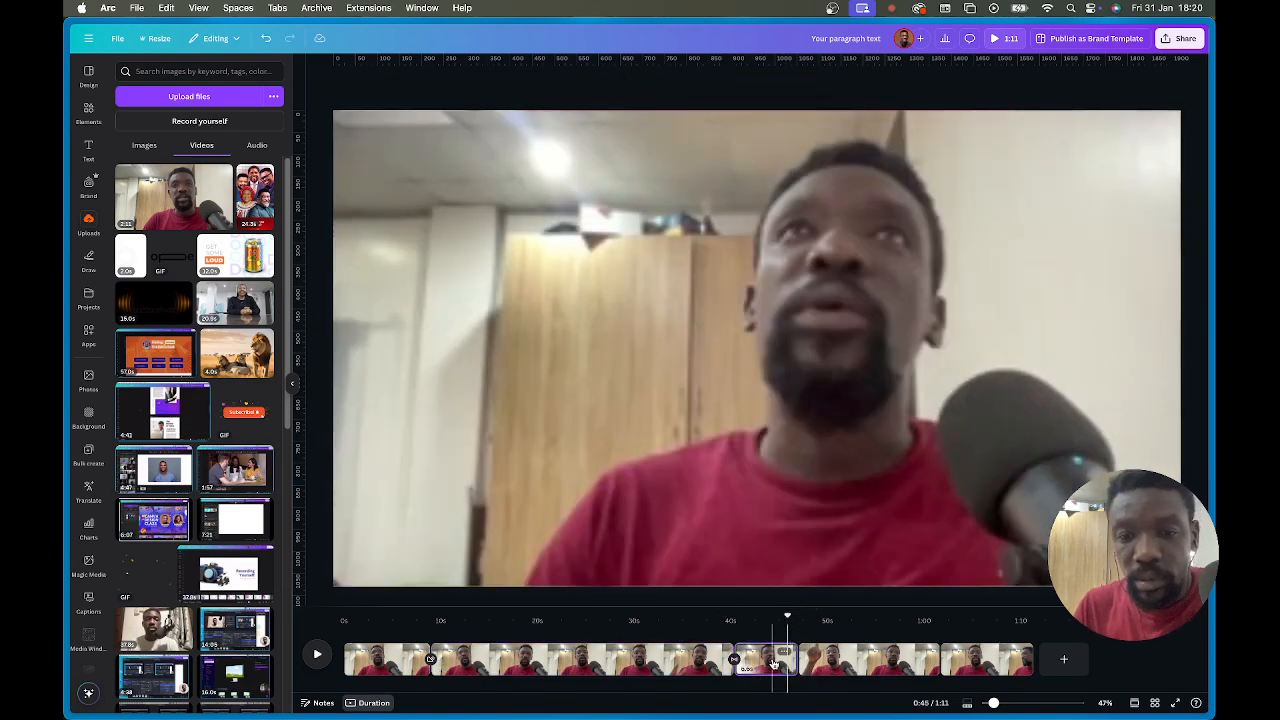
{"action": "mouse_move", "coordinate": [787, 618]}
{"action": "left_mouse_down"}
{"action": "mouse_move", "coordinate": [740, 618]}
{"action": "mouse_move", "coordinate": [770, 618]}
{"action": "left_mouse_up"}
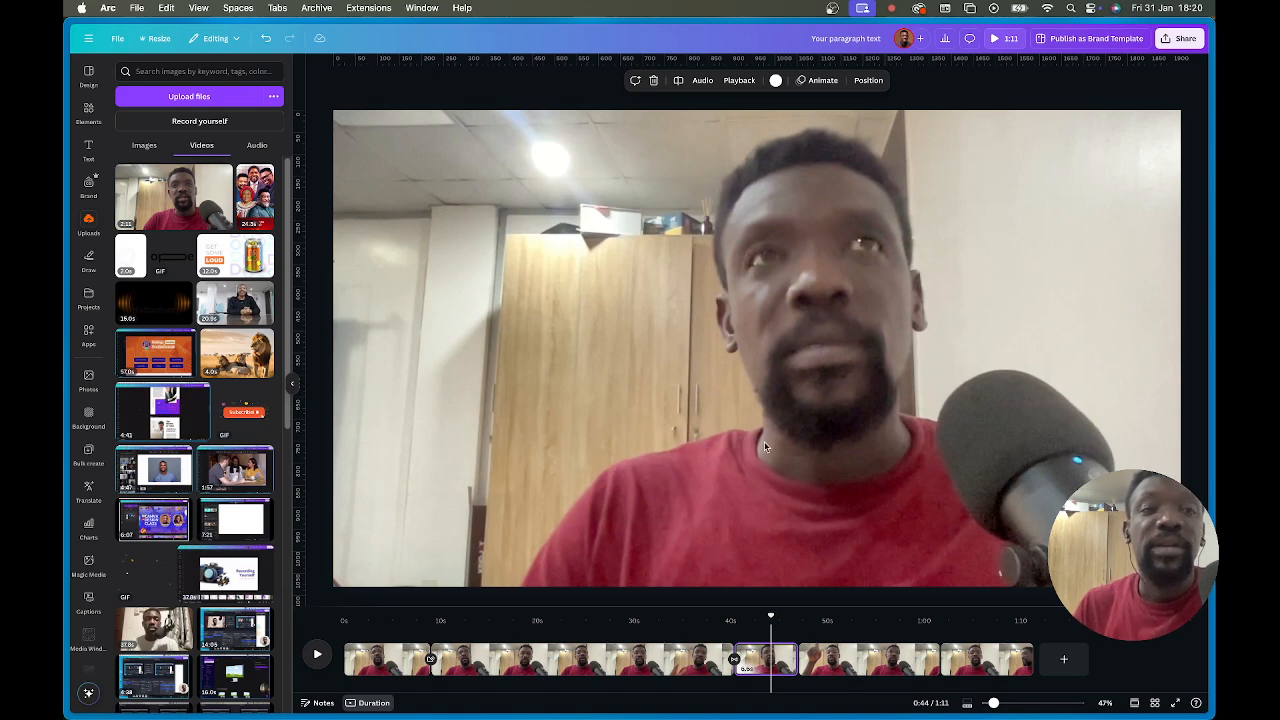
Search the video elements for "big ben" and add the 12-second clip of the clock tower against blue sky over the third clip.
{"action": "left_click", "coordinate": [90, 115]}
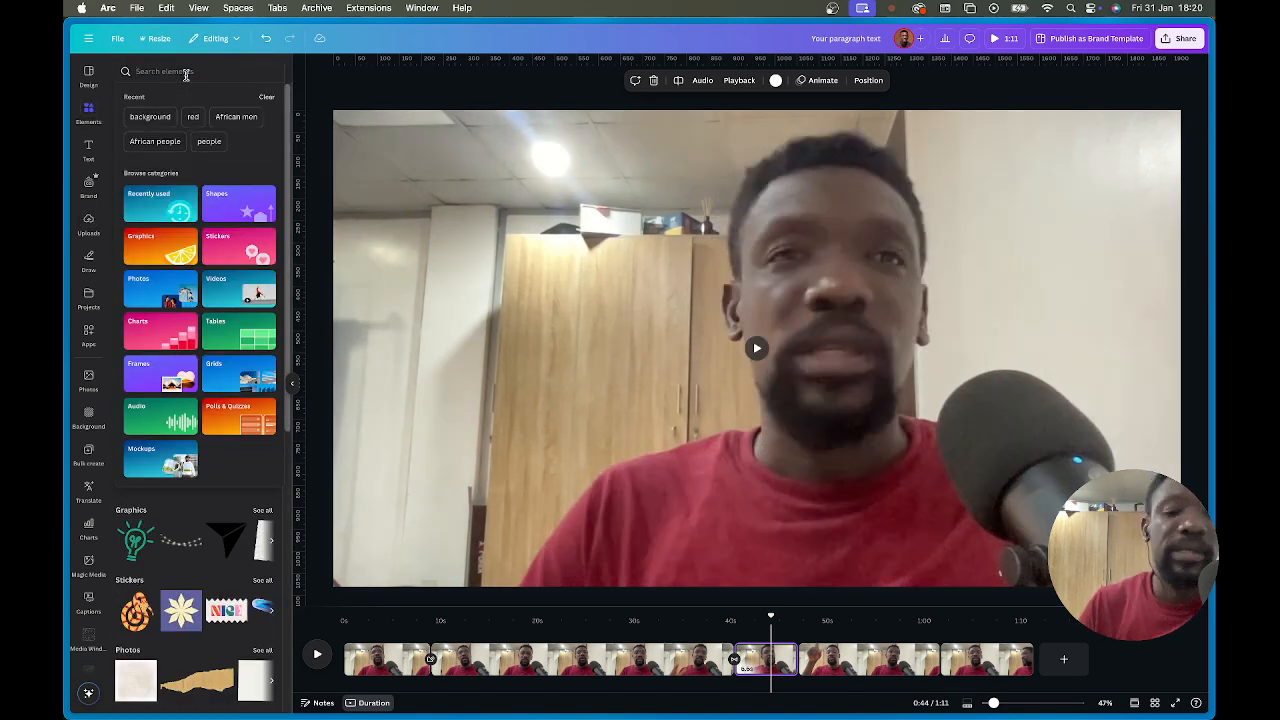
{"action": "type", "text": "big"}
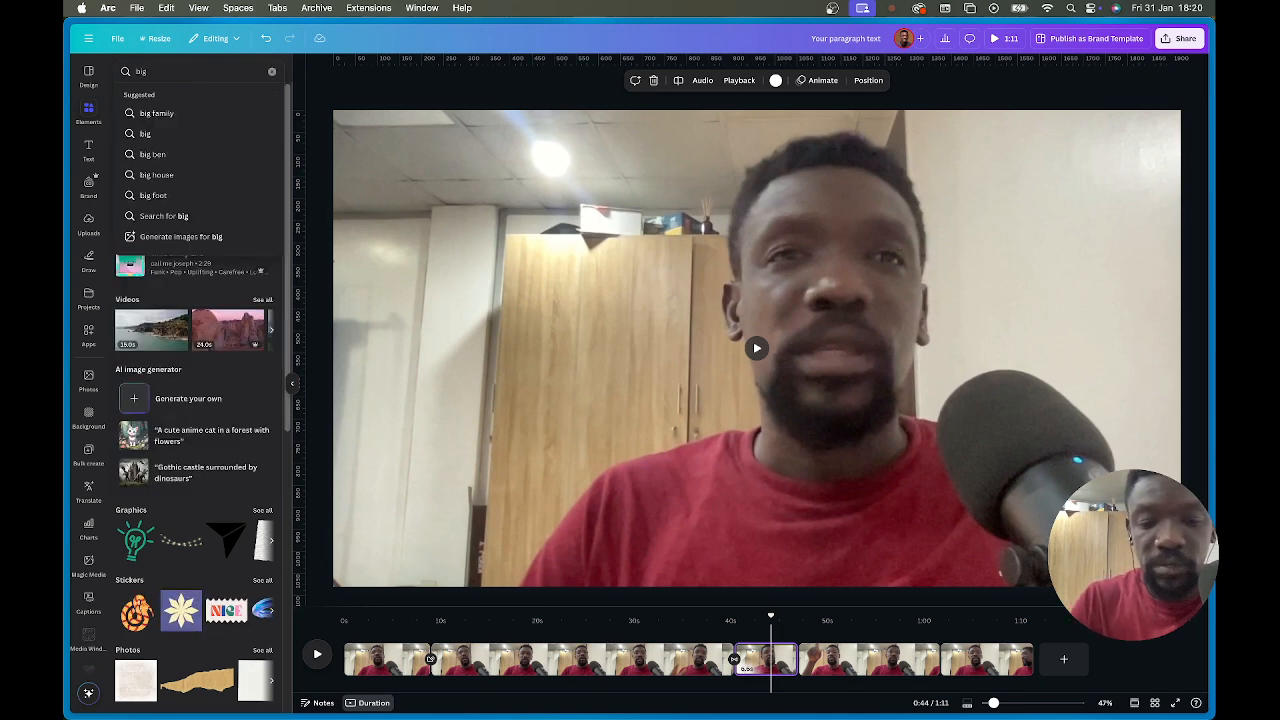
{"action": "type", "text": " ben"}
{"action": "key", "text": "Return"}
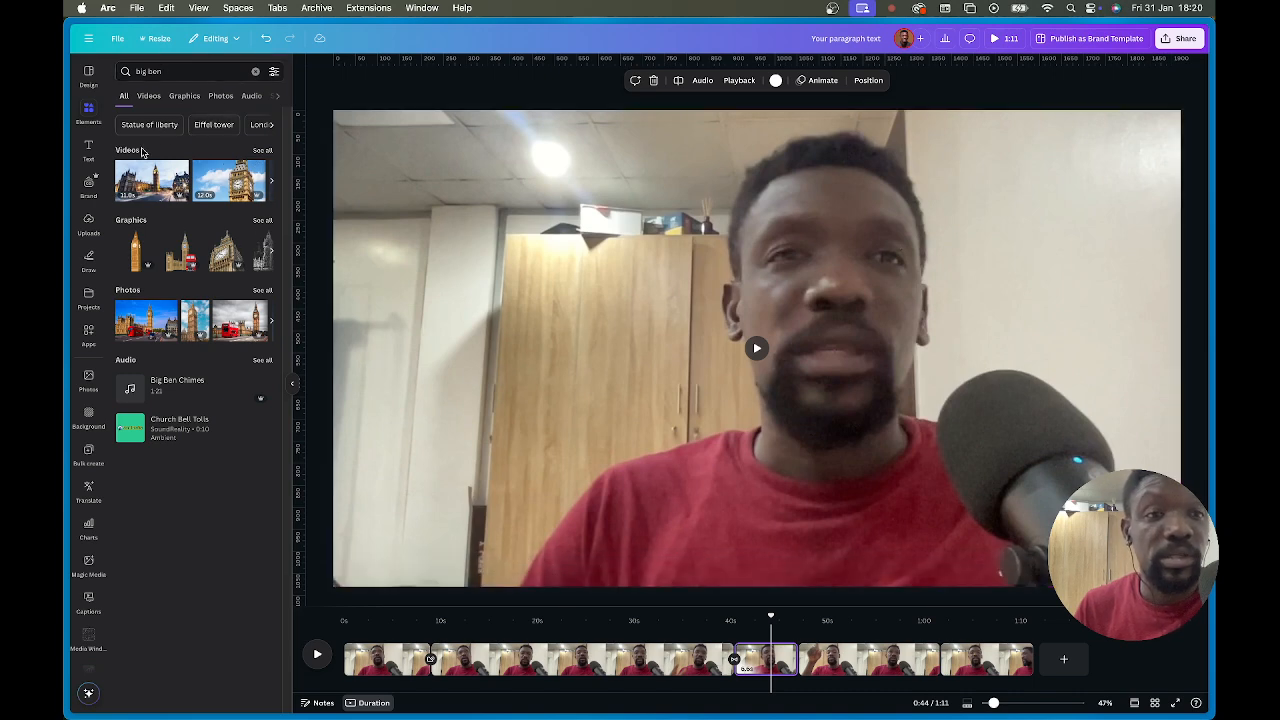
{"action": "left_click", "coordinate": [148, 96]}
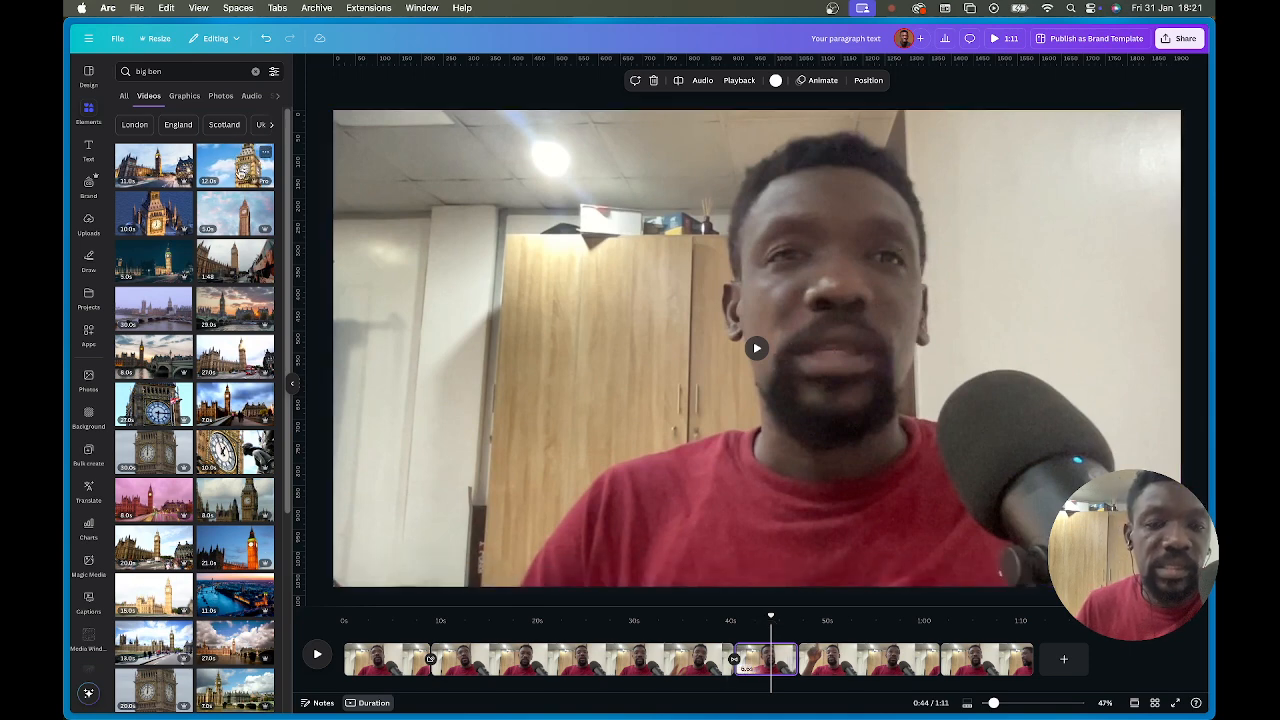
{"action": "left_click", "coordinate": [219, 168]}
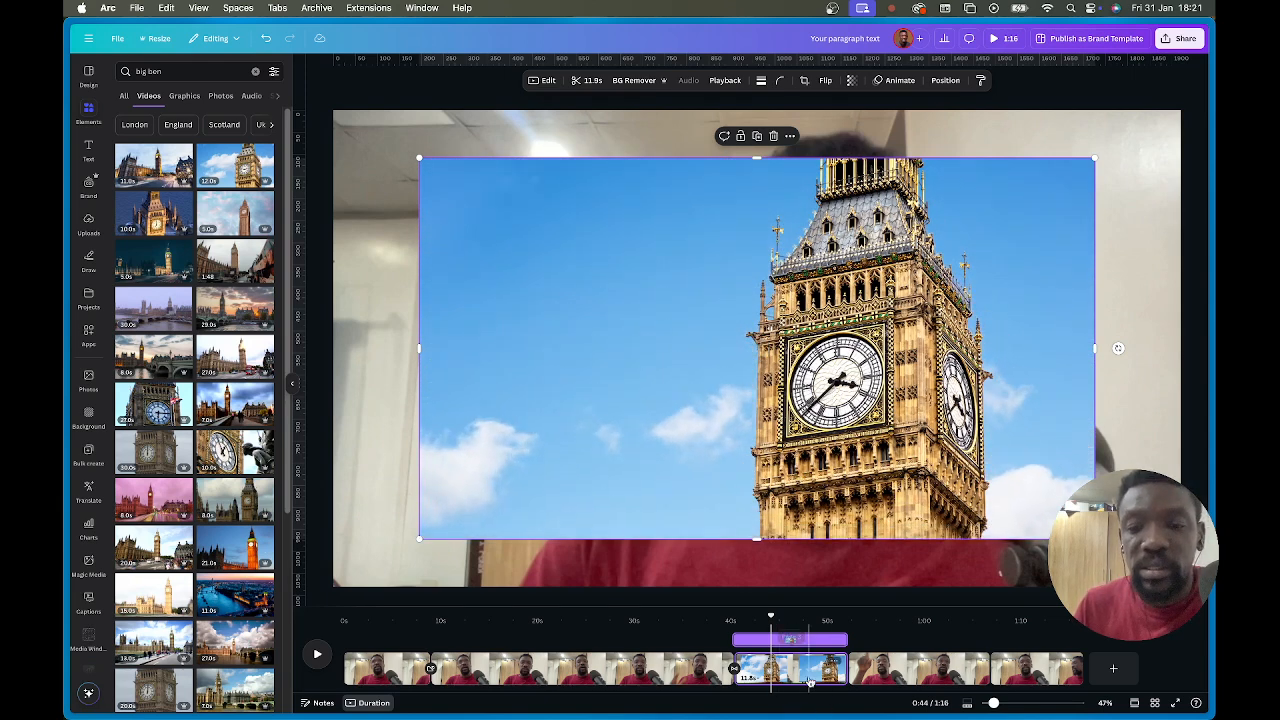
Align the Big Ben video with the canvas's upper-left corner and enlarge it to cover the whole canvas.
{"action": "left_click", "coordinate": [565, 563]}
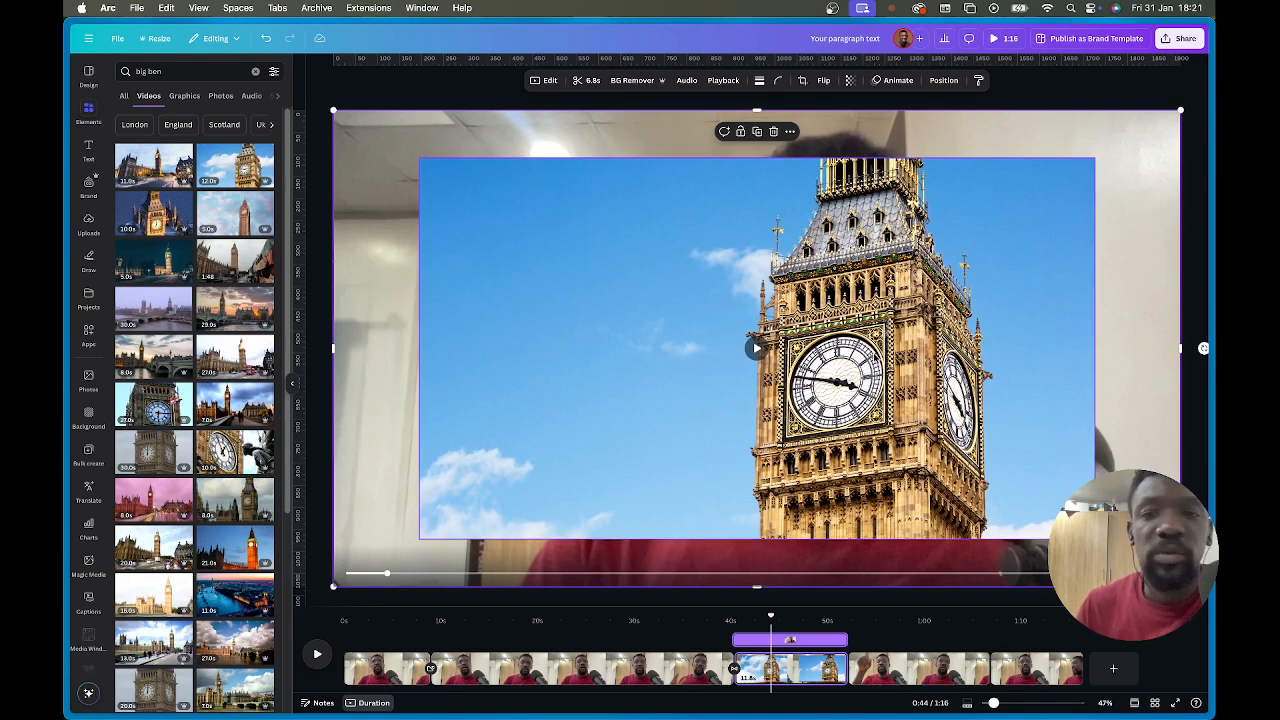
{"action": "left_click", "coordinate": [753, 341]}
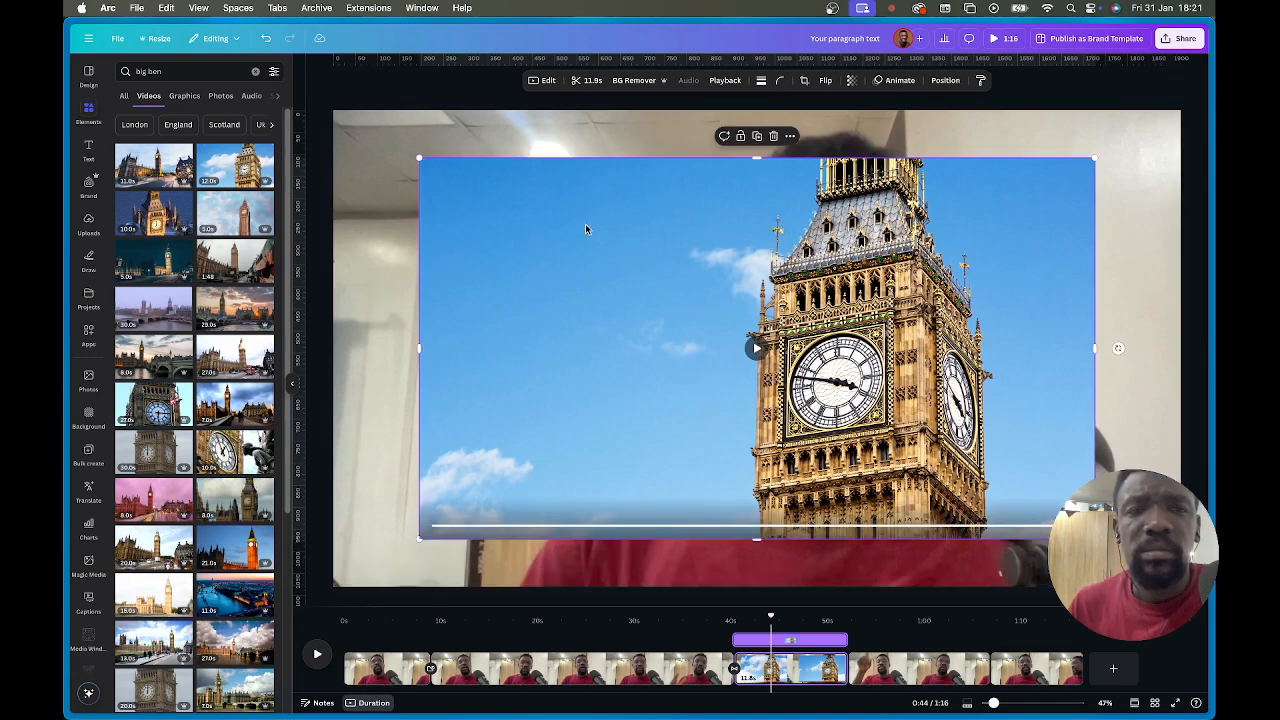
{"action": "left_click_drag", "start_coordinate": [586, 229], "coordinate": [484, 185]}
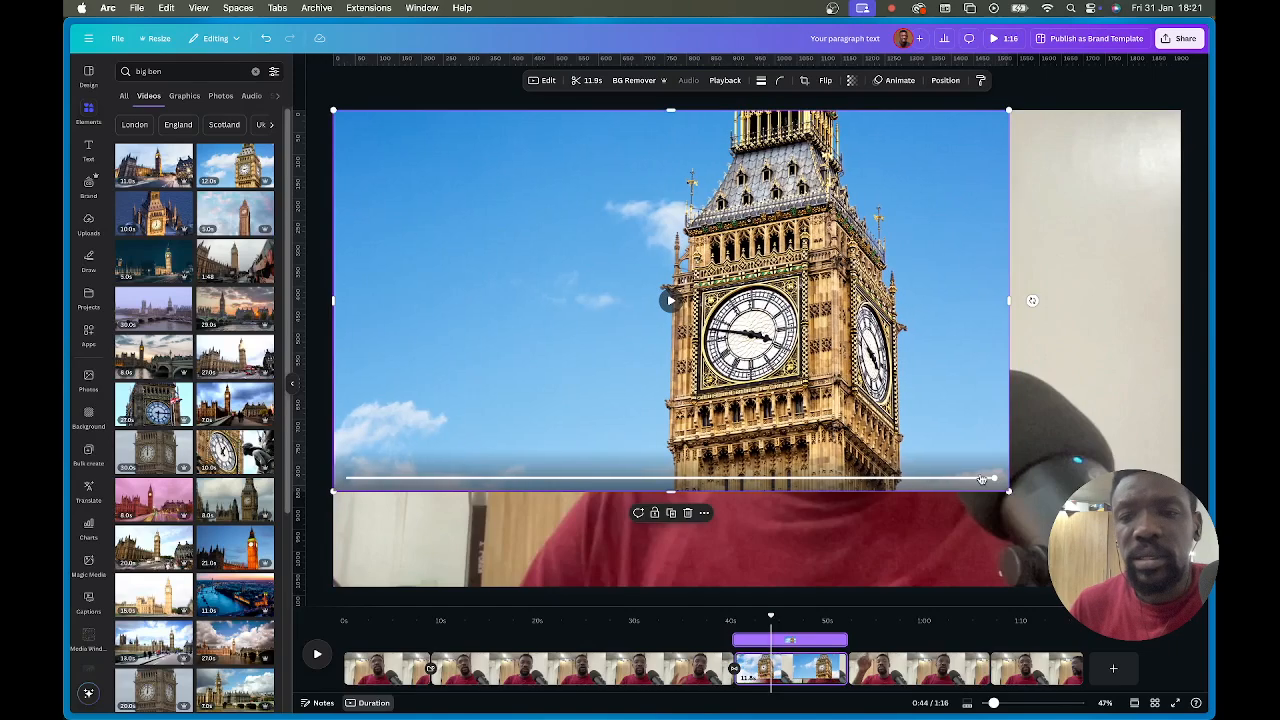
{"action": "left_click_drag", "start_coordinate": [1005, 492], "coordinate": [1180, 588]}
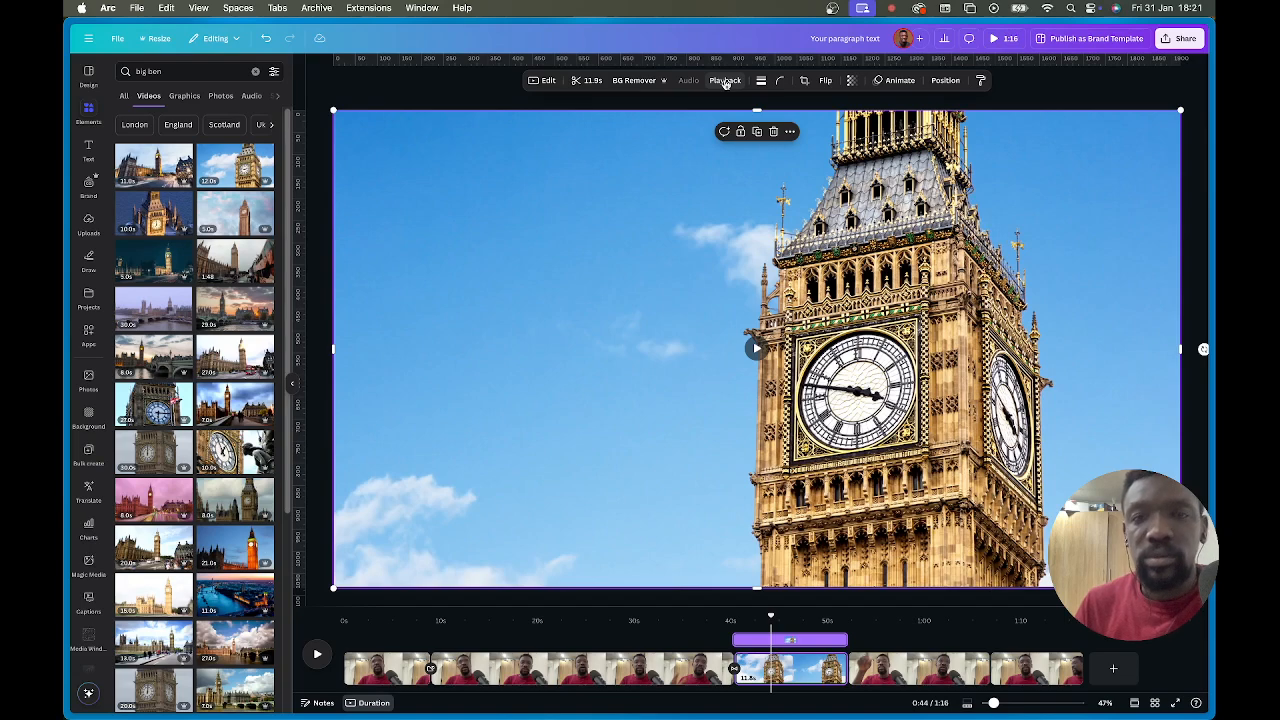
Set the Big Ben video's playback speed to 1.5.
{"action": "left_click", "coordinate": [726, 81]}
{"action": "left_click_drag", "start_coordinate": [703, 130], "coordinate": [728, 124]}
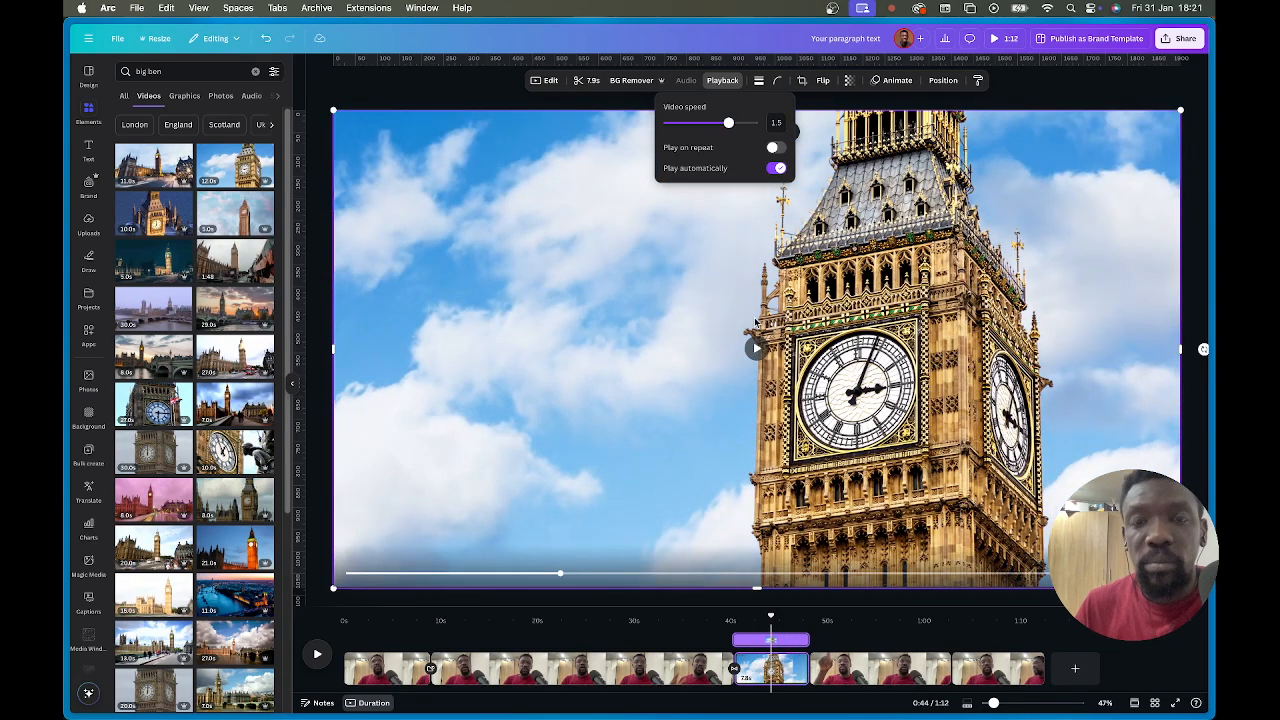
{"action": "left_click", "coordinate": [947, 397]}
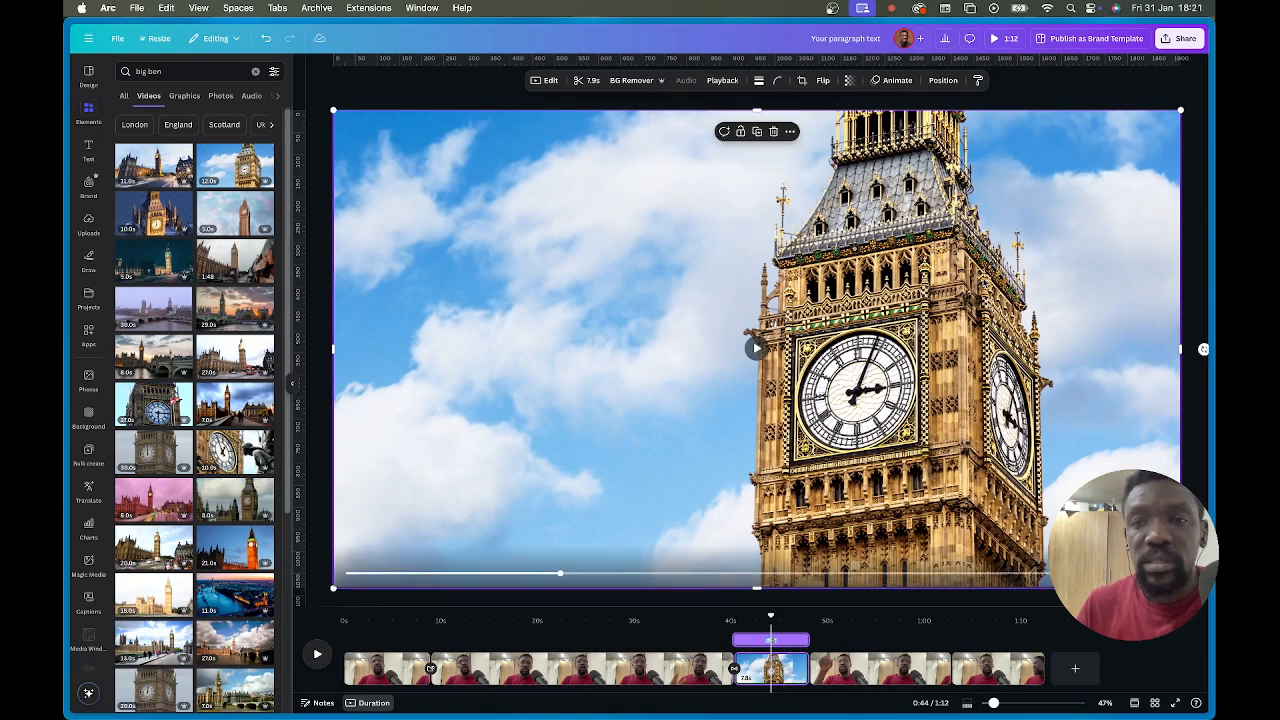
Shift the Big Ben video down and left to expose the webcam clip behind it, and compare both clips' trim durations.
{"action": "left_click_drag", "start_coordinate": [1007, 286], "coordinate": [935, 338]}
{"action": "left_click", "coordinate": [1152, 143]}
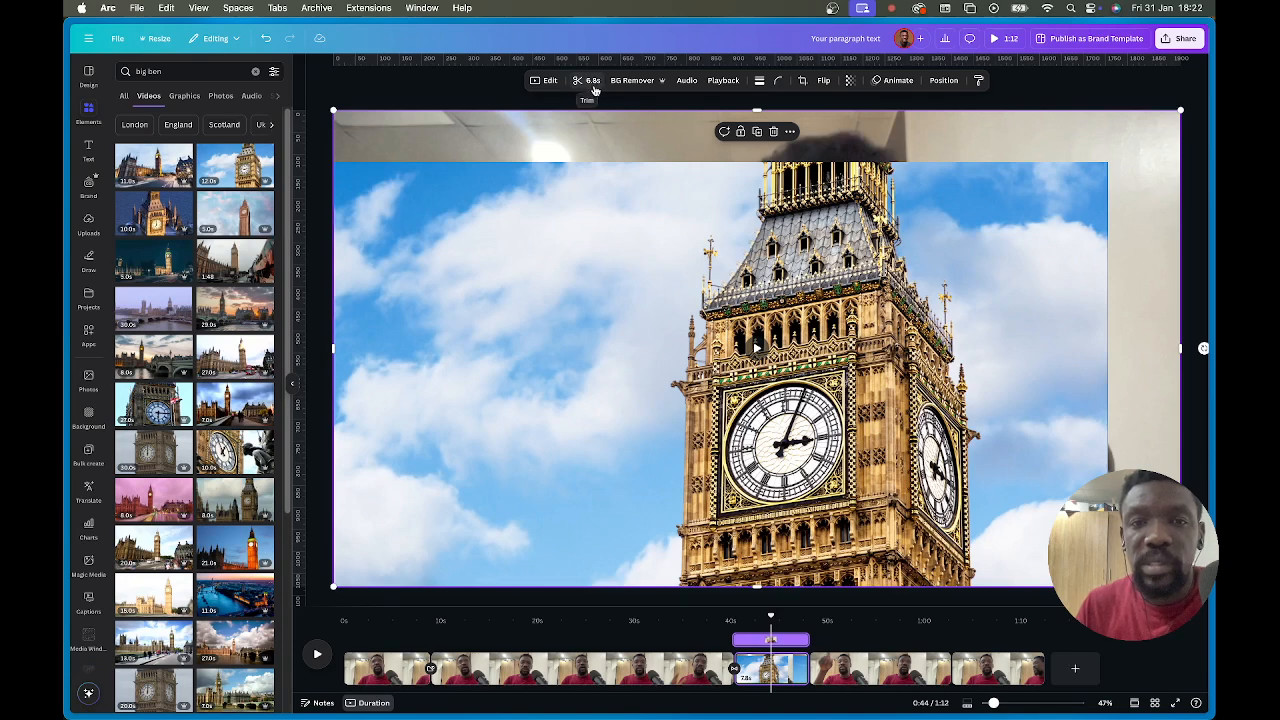
{"action": "left_click", "coordinate": [590, 198]}
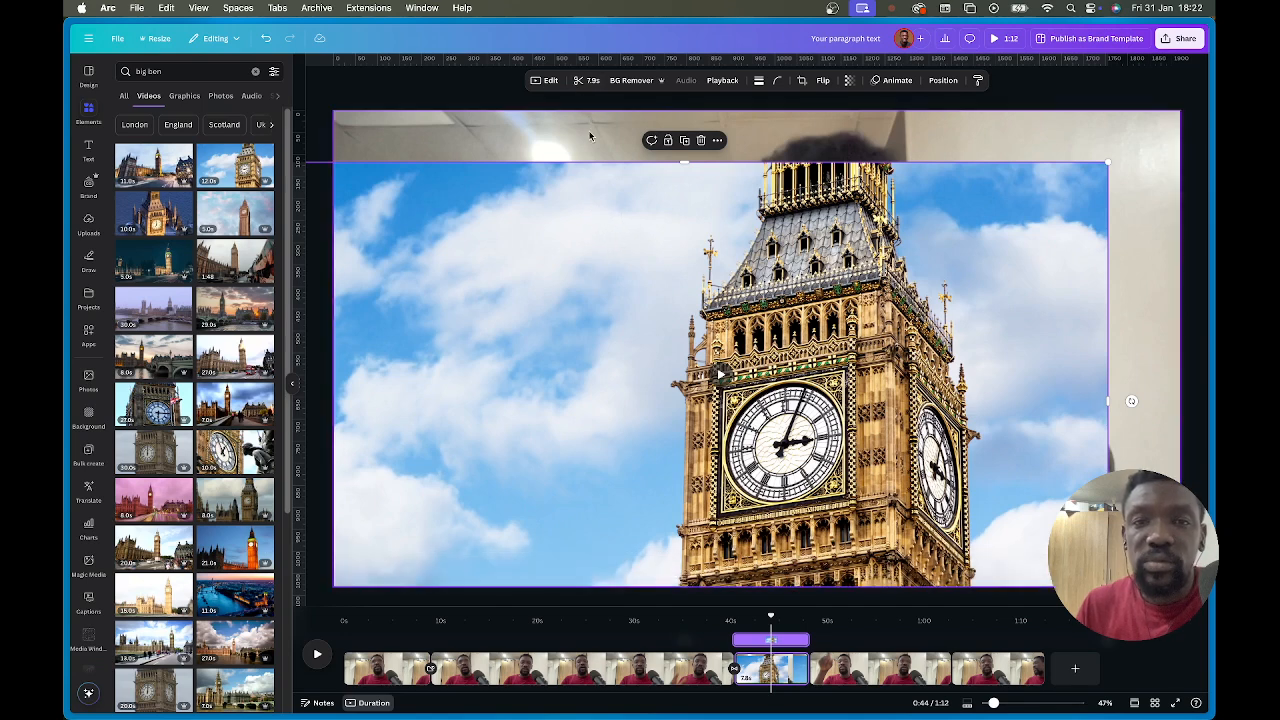
{"action": "left_click", "coordinate": [592, 84]}
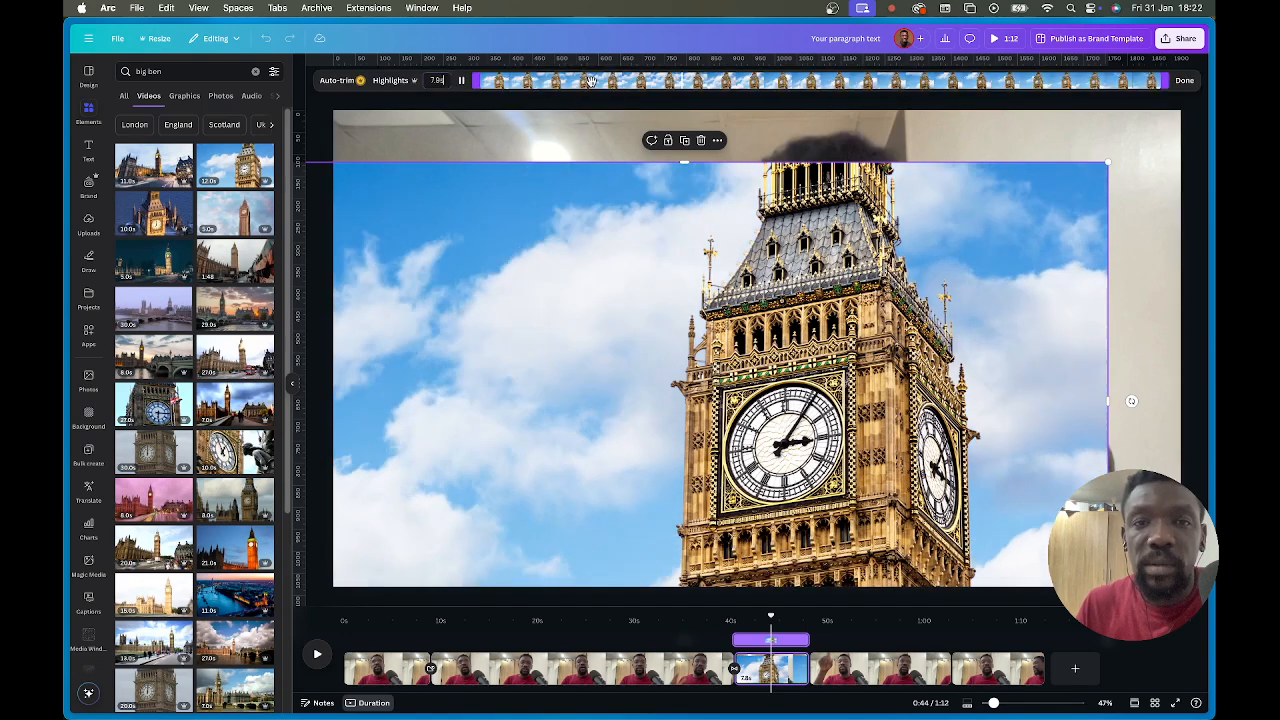
{"action": "left_click", "coordinate": [421, 149]}
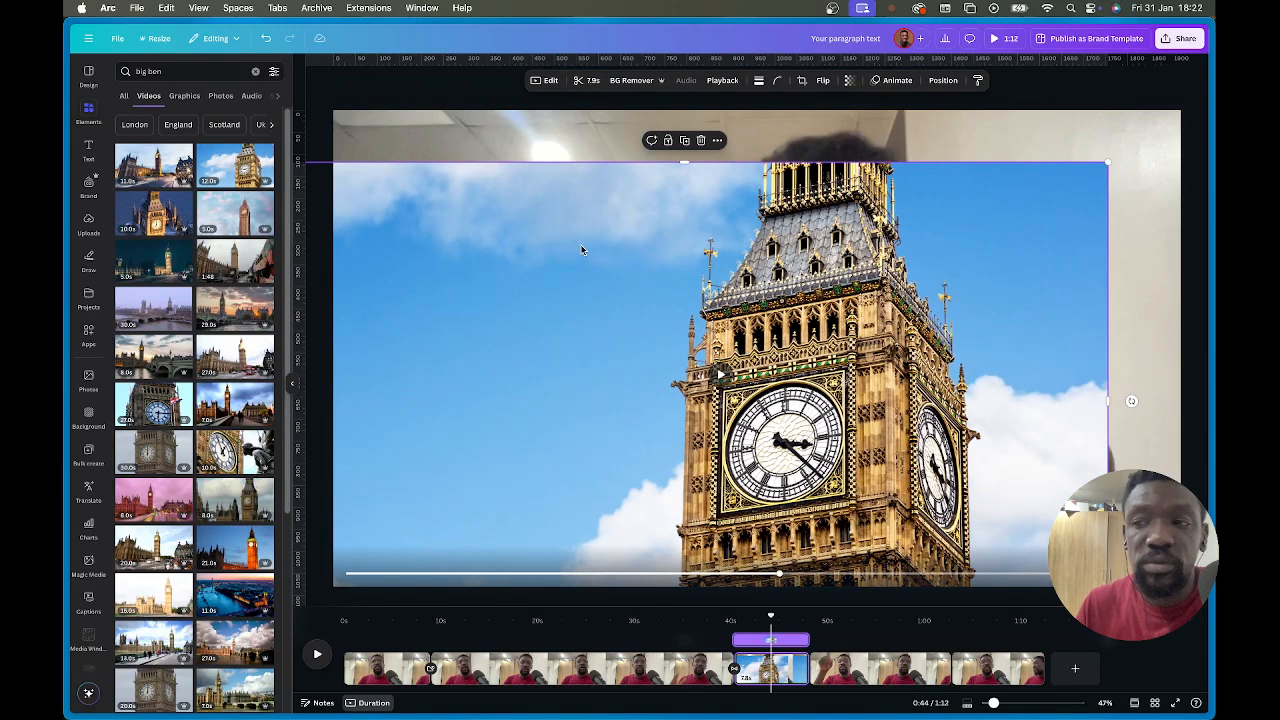
Trim the Big Ben video to 6.8 seconds and move it back to cover the whole canvas.
{"action": "left_click", "coordinate": [590, 84]}
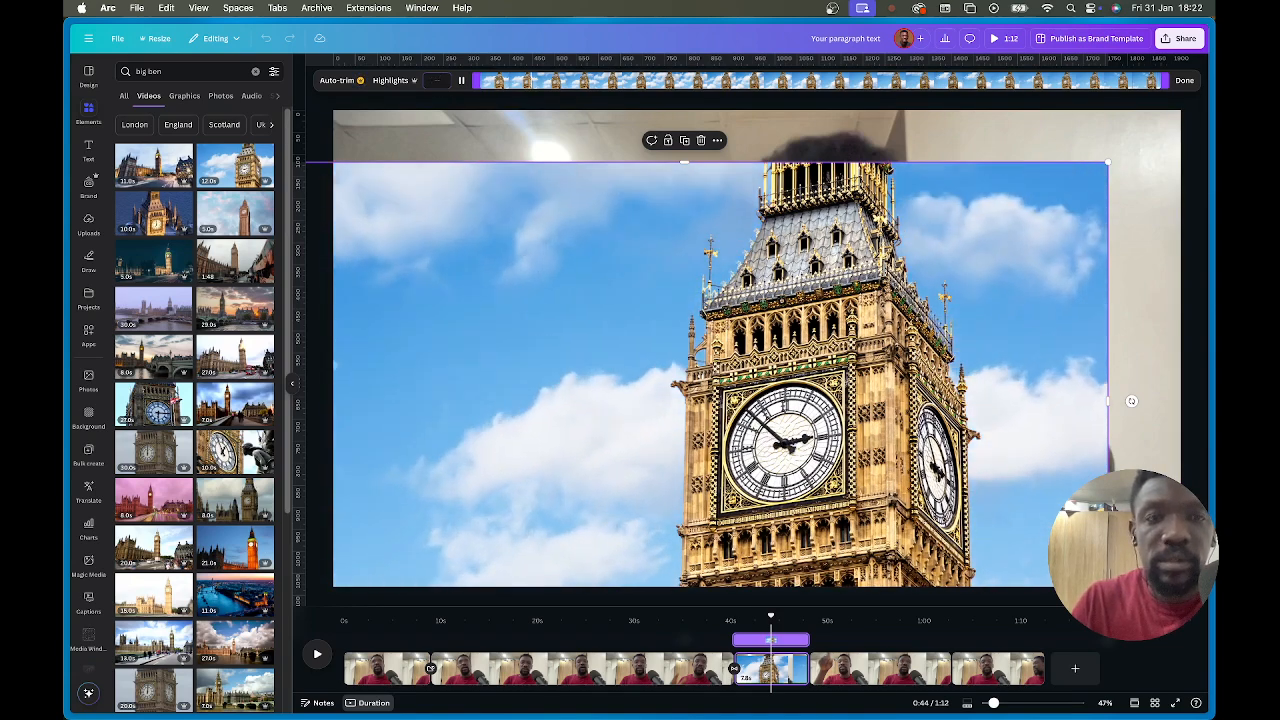
{"action": "type", "text": "6"}
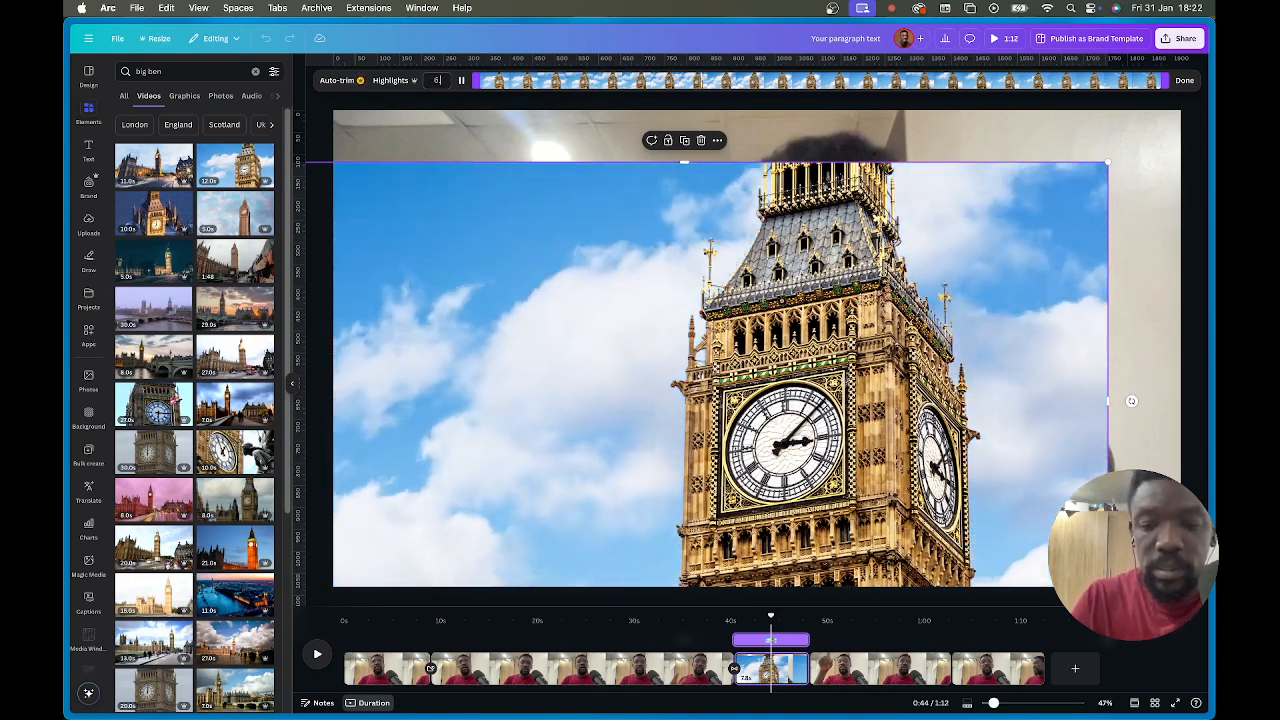
{"action": "type", "text": ".8"}
{"action": "key", "text": "Return"}
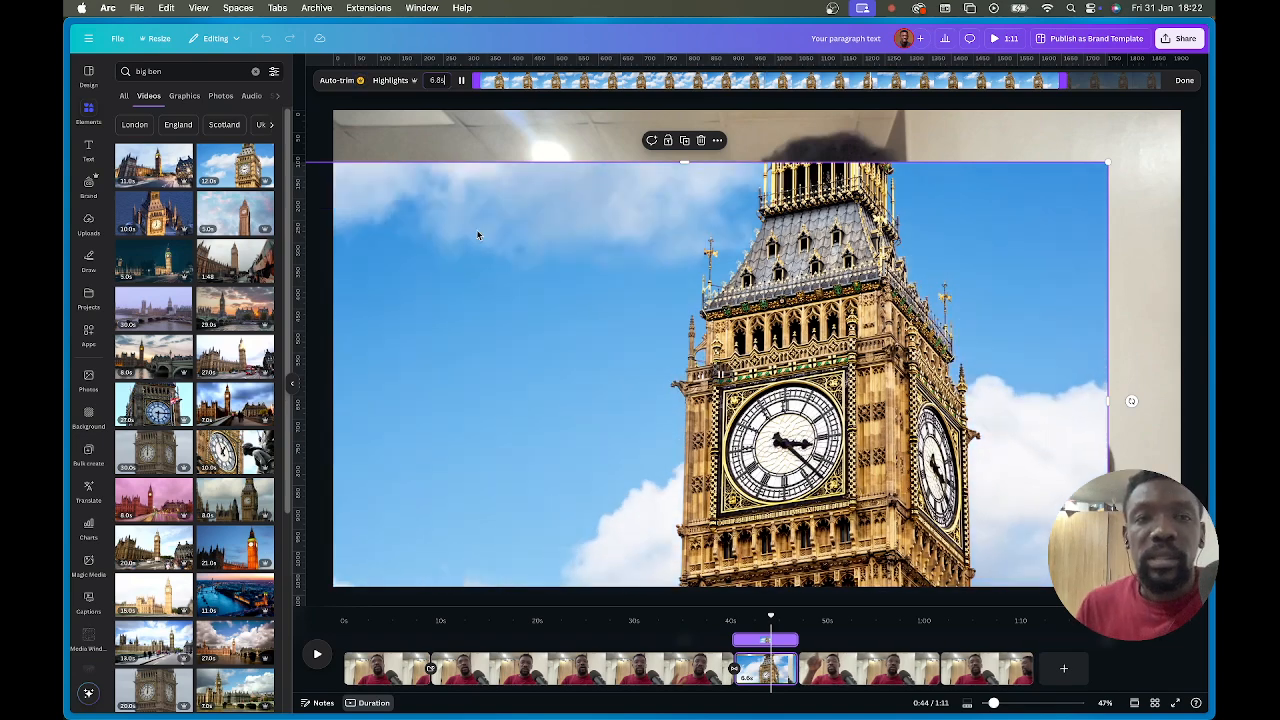
{"action": "left_click", "coordinate": [878, 148]}
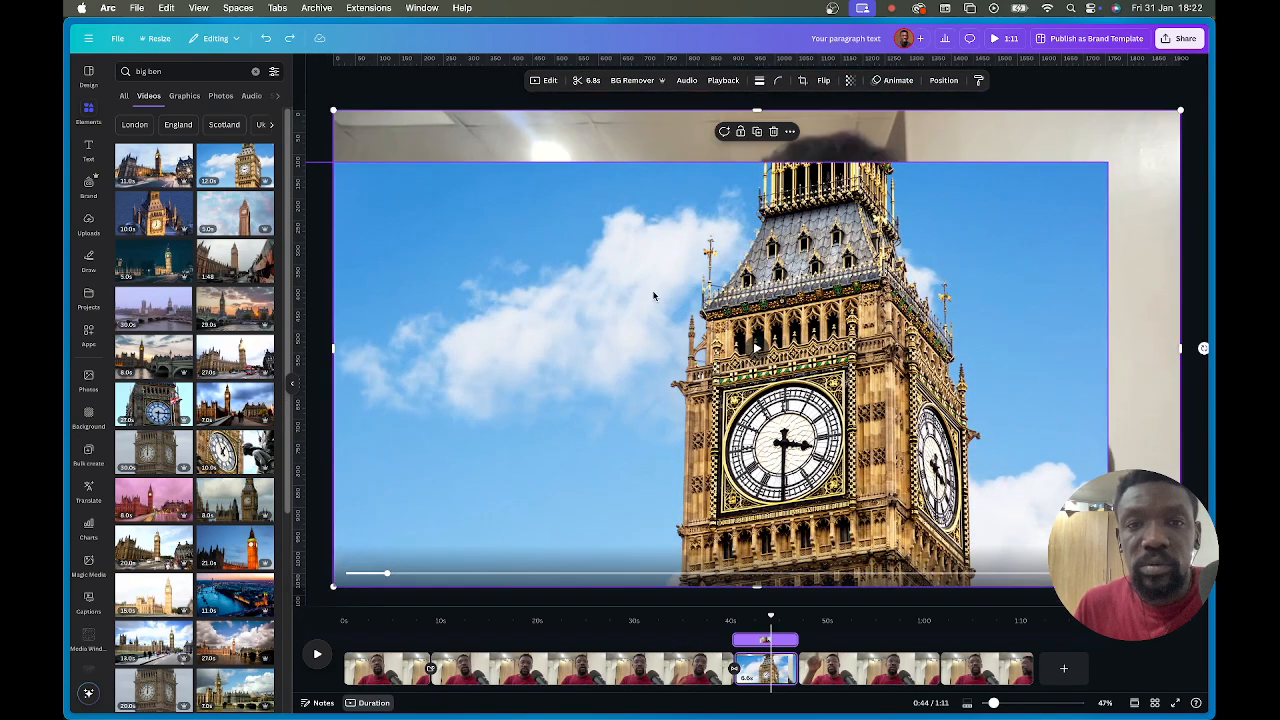
{"action": "left_click_drag", "start_coordinate": [485, 337], "coordinate": [557, 286]}
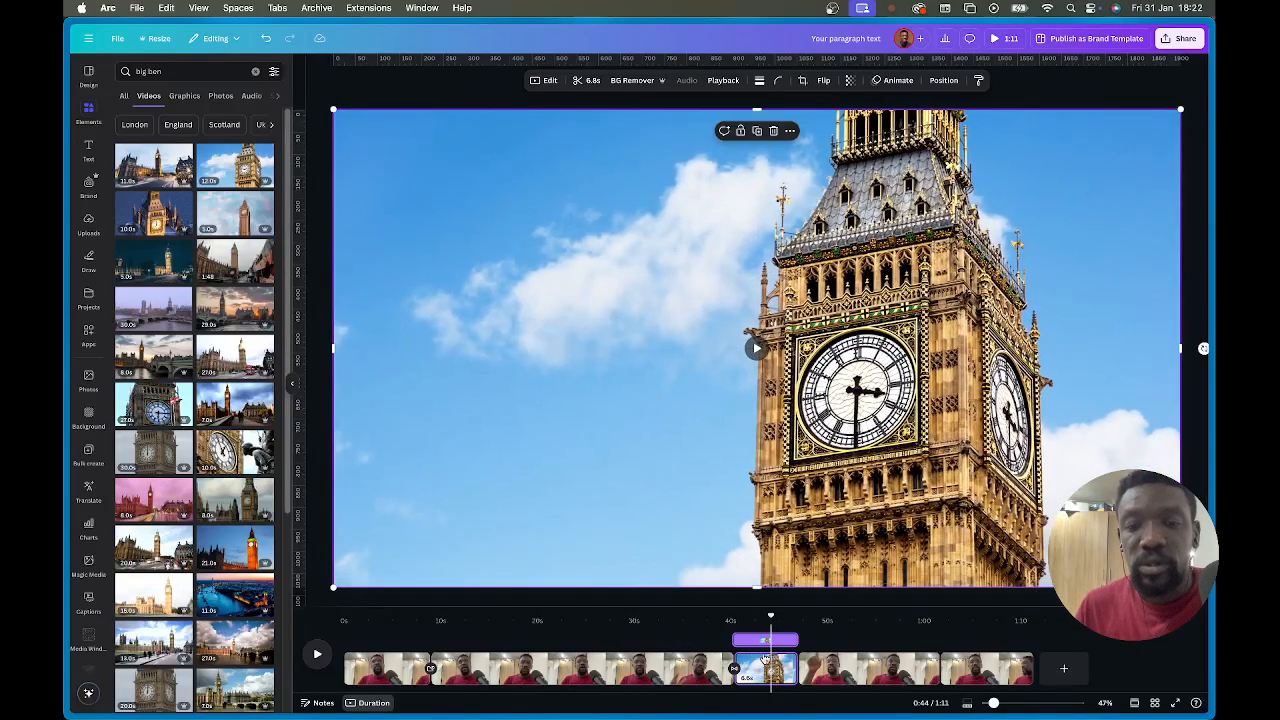
Play the timeline from shortly before the third clip to review the Big Ben overlay, and stop by selecting the fourth clip.
{"action": "left_click_drag", "start_coordinate": [769, 620], "coordinate": [692, 655]}
{"action": "left_click", "coordinate": [692, 655]}
{"action": "key", "text": "space"}
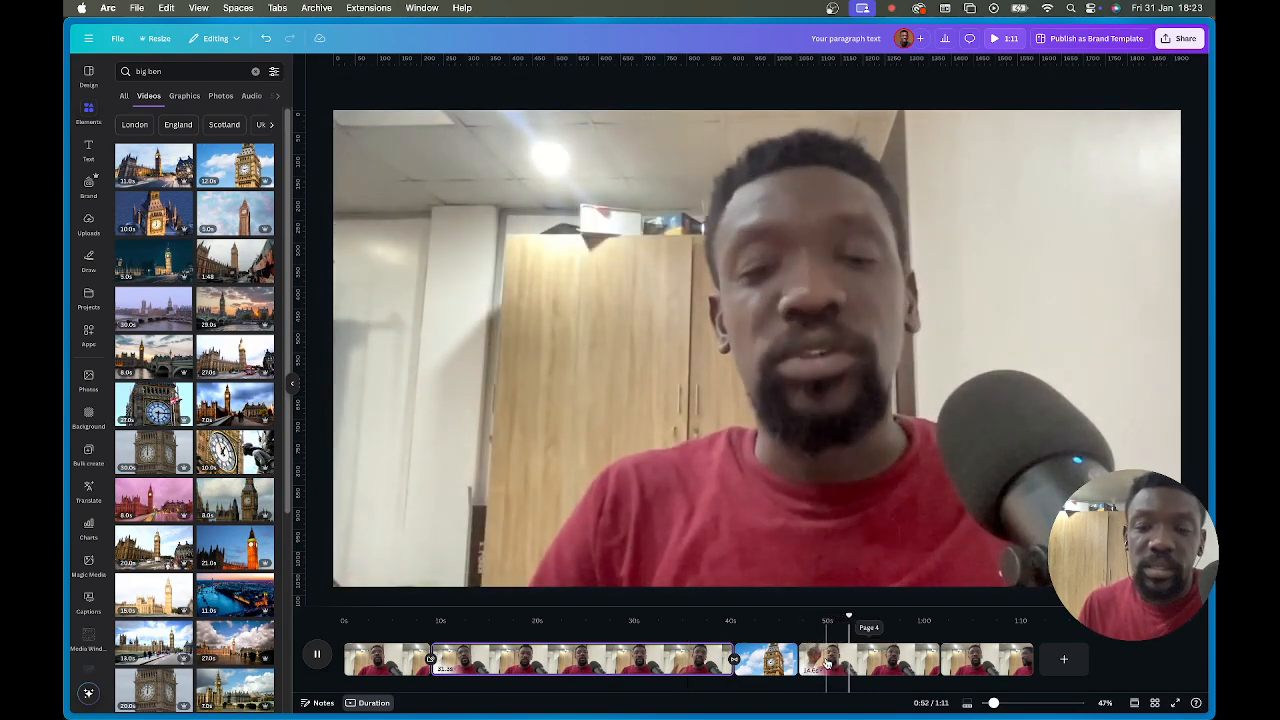
{"action": "left_click", "coordinate": [825, 661]}
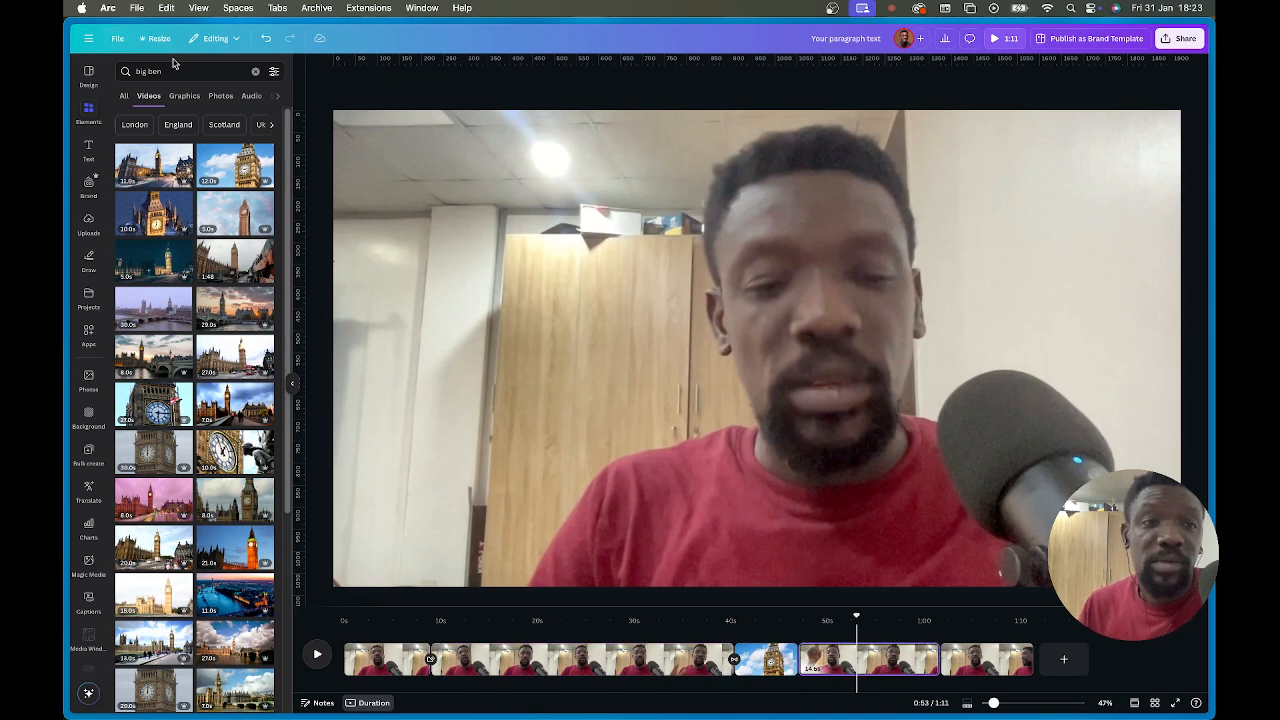
Search the video elements for "big wheel uk".
{"action": "left_click", "coordinate": [136, 72]}
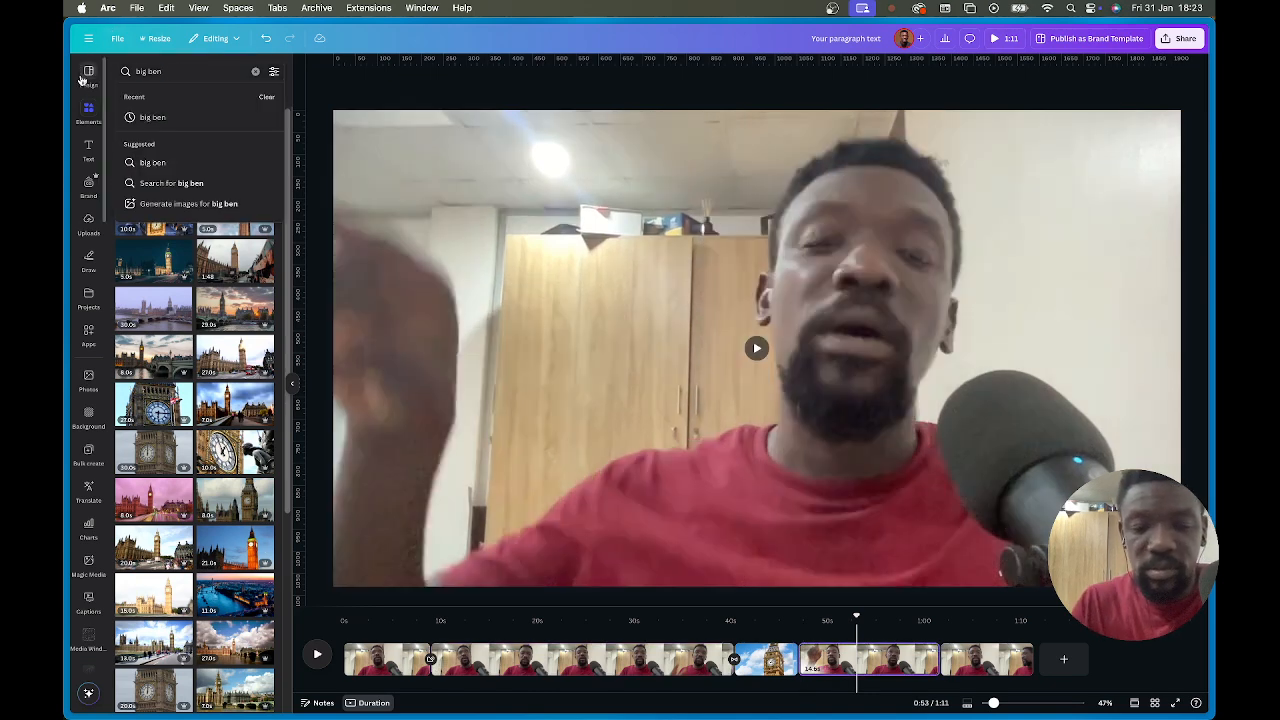
{"action": "type", "text": "big wh"}
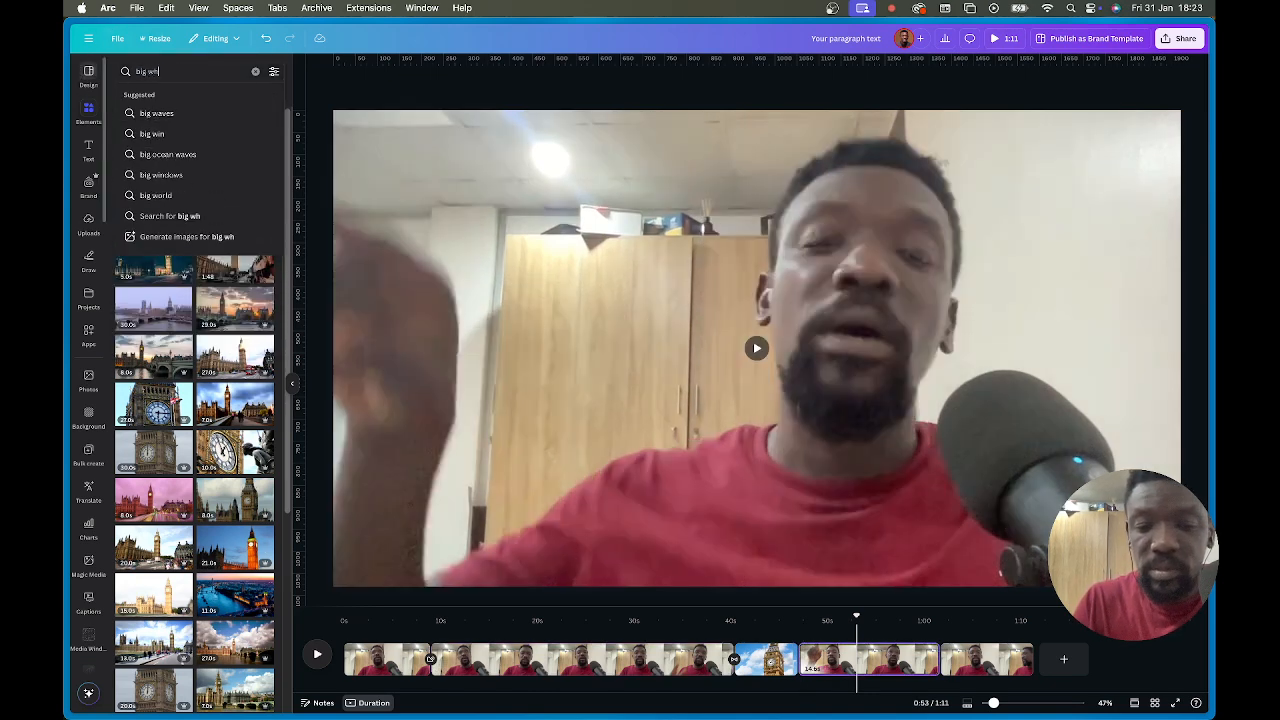
{"action": "type", "text": "eel uk"}
{"action": "key", "text": "Return"}
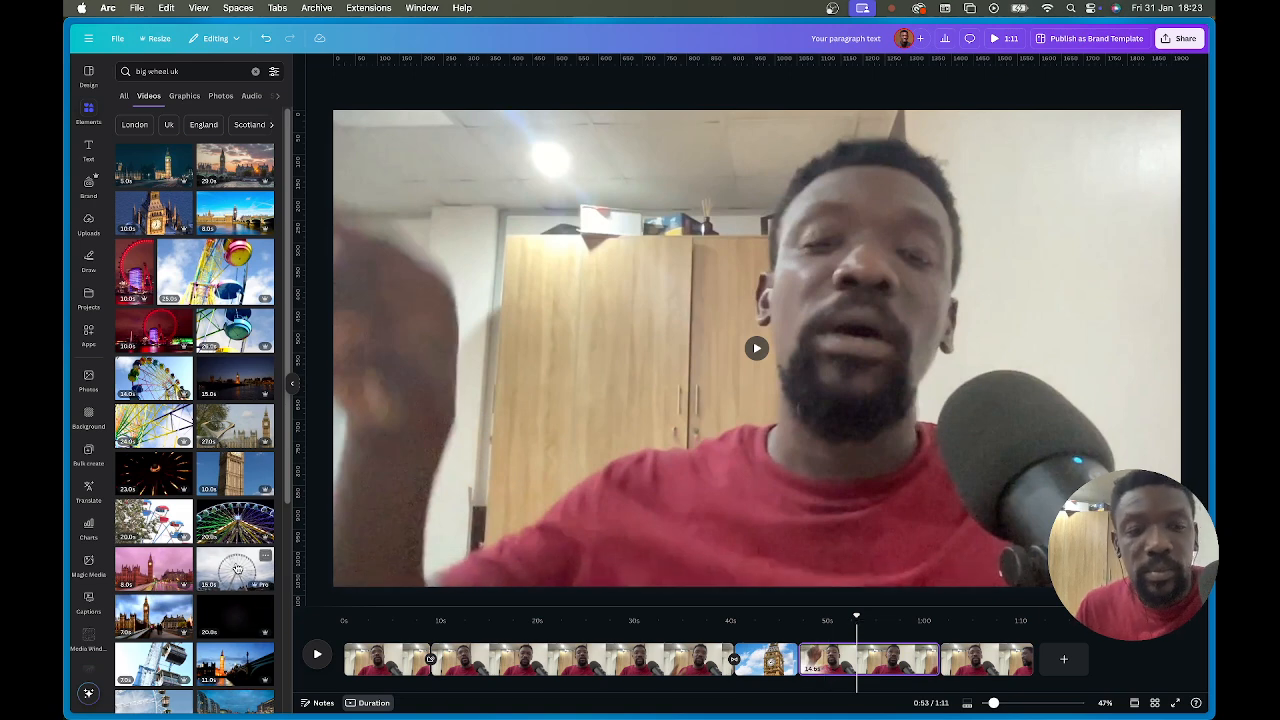
Add the 15-second white Ferris wheel video over the fourth clip at 0:50 and enlarge it to cover the whole canvas.
{"action": "left_click", "coordinate": [835, 660]}
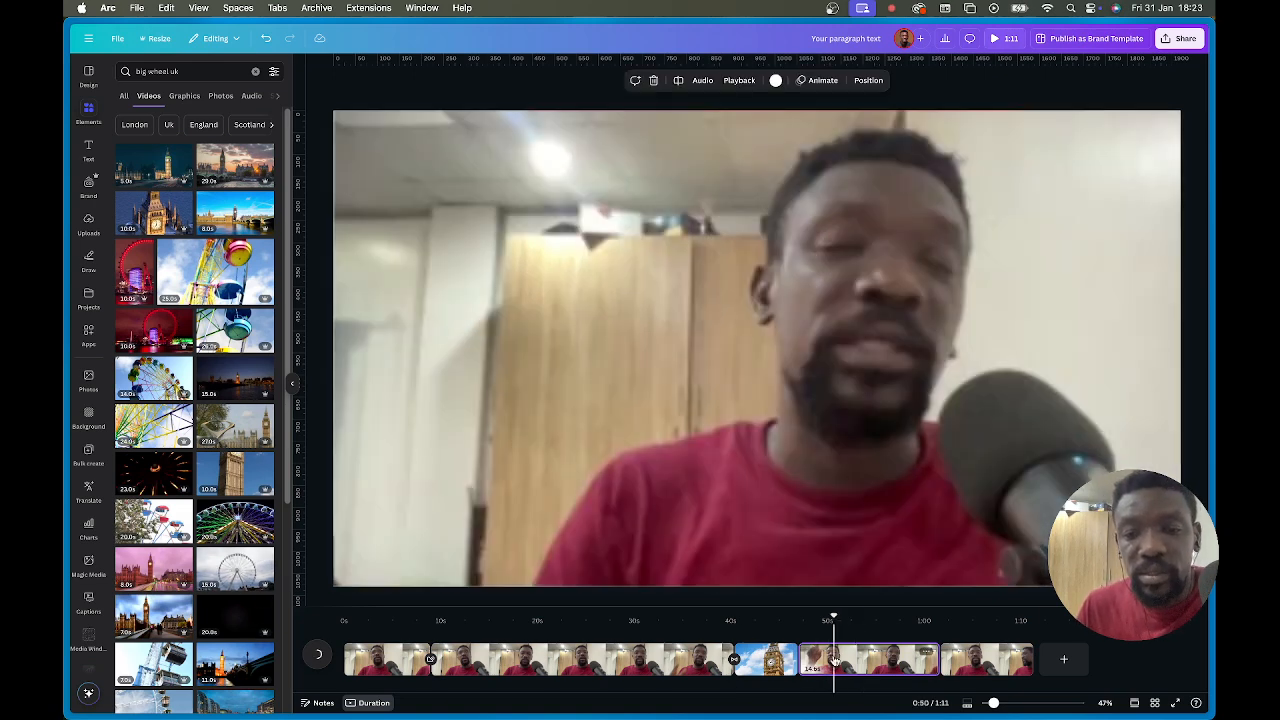
{"action": "left_click", "coordinate": [244, 568]}
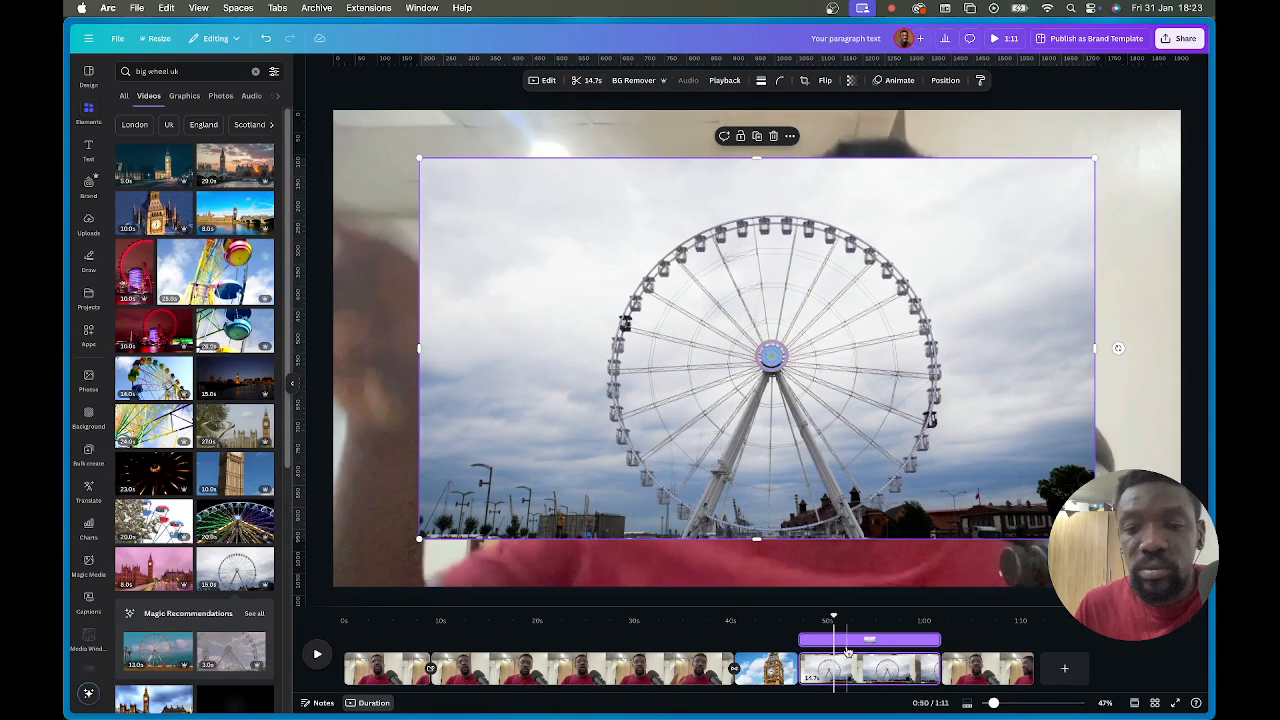
{"action": "left_click_drag", "start_coordinate": [897, 292], "coordinate": [811, 245]}
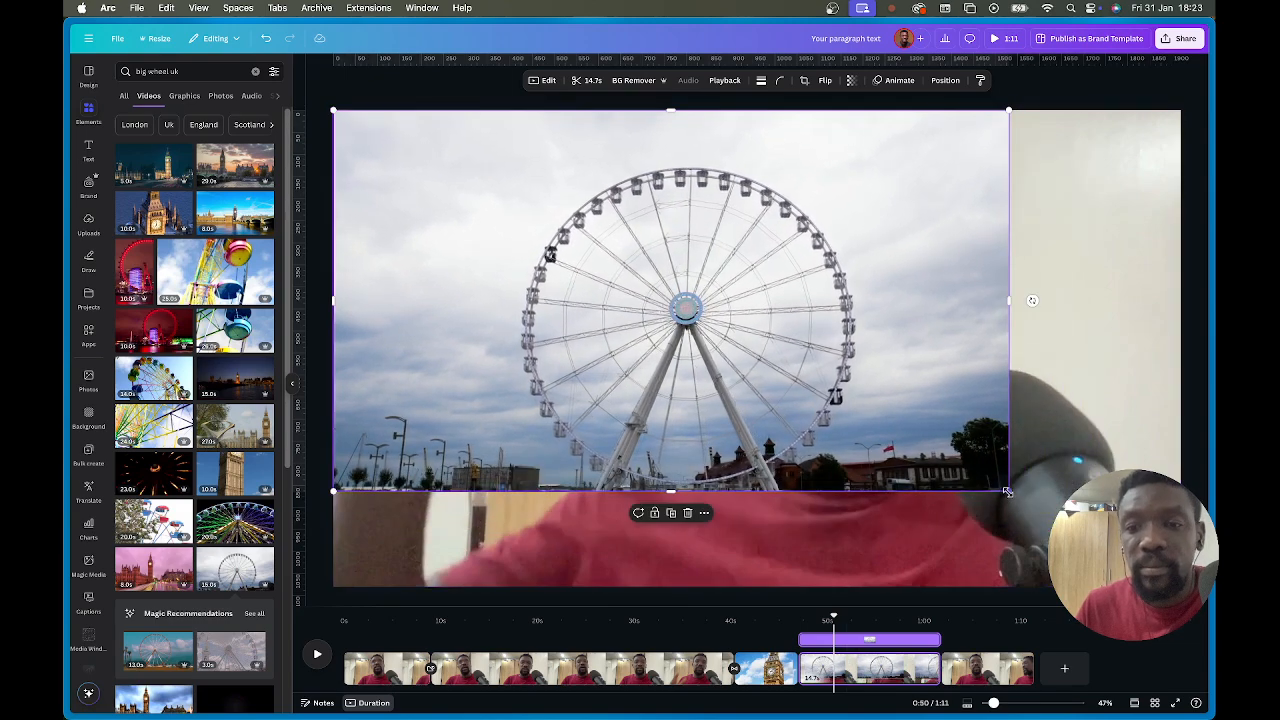
{"action": "left_click_drag", "start_coordinate": [1008, 491], "coordinate": [1180, 588]}
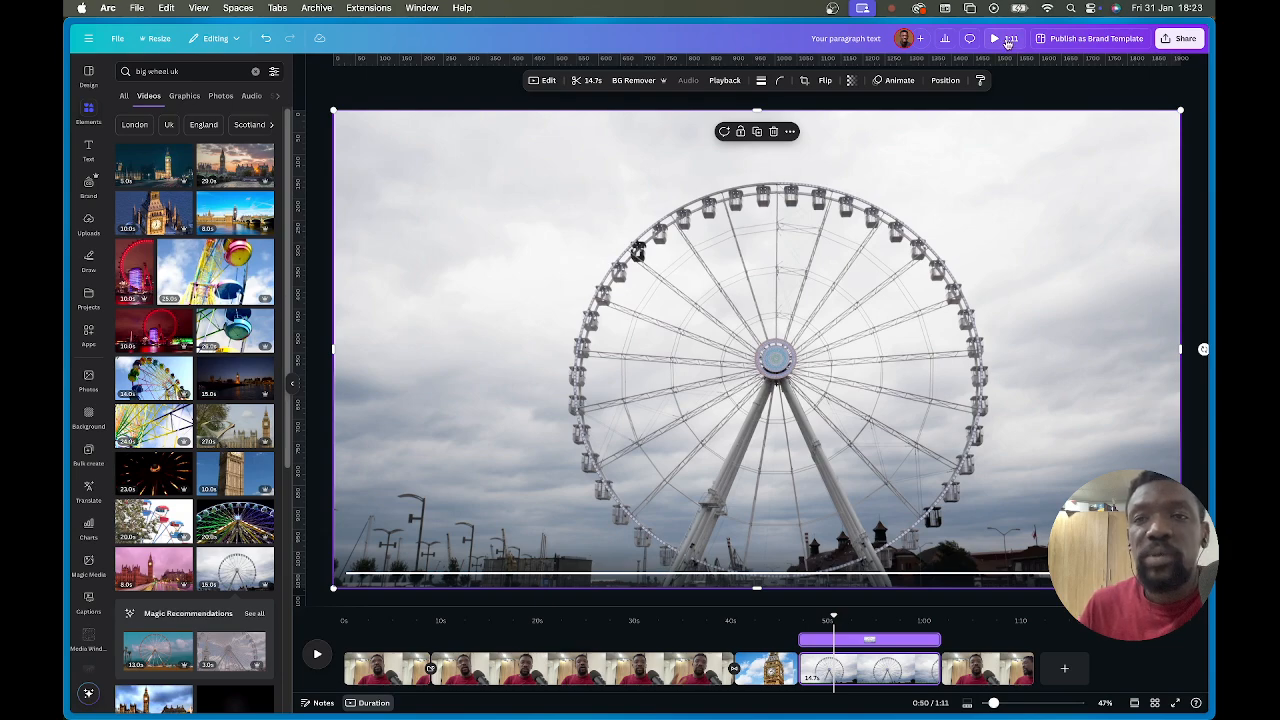
Preview the design full screen, skipping ahead through the opening to check the Big Ben and Ferris wheel overlays, and close the preview.
{"action": "left_click", "coordinate": [1006, 40]}
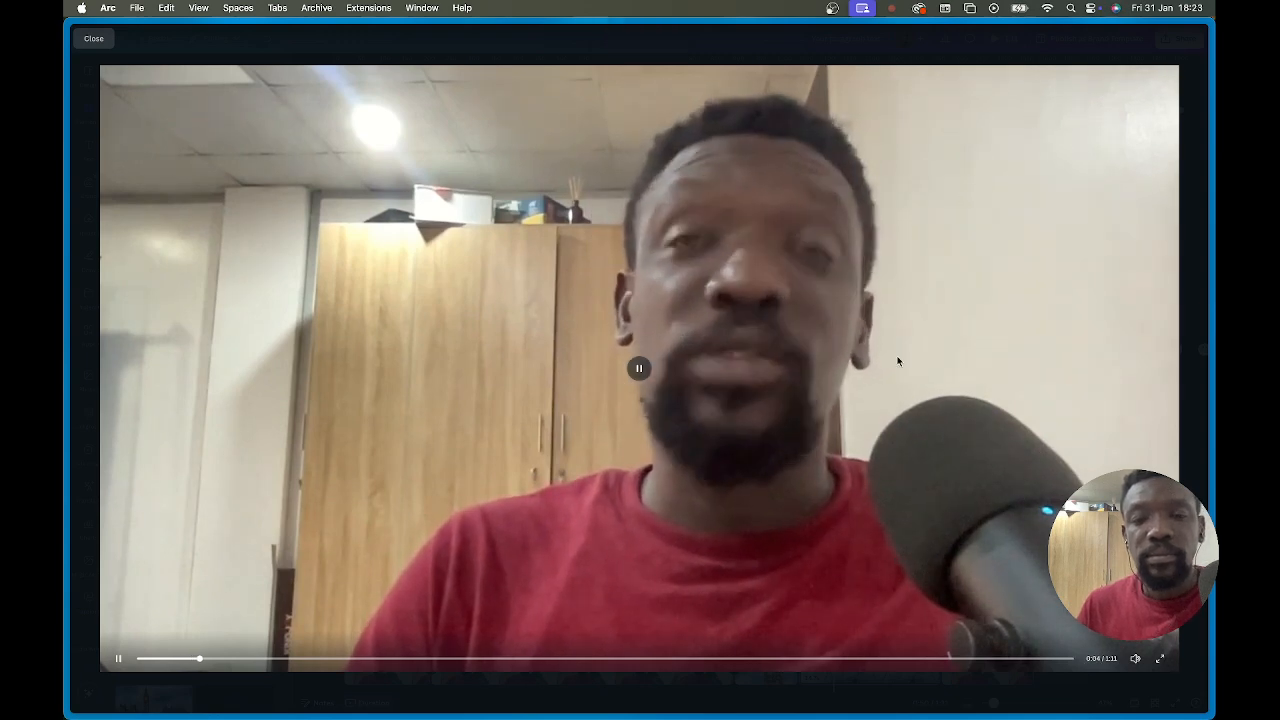
{"action": "left_click", "coordinate": [289, 660]}
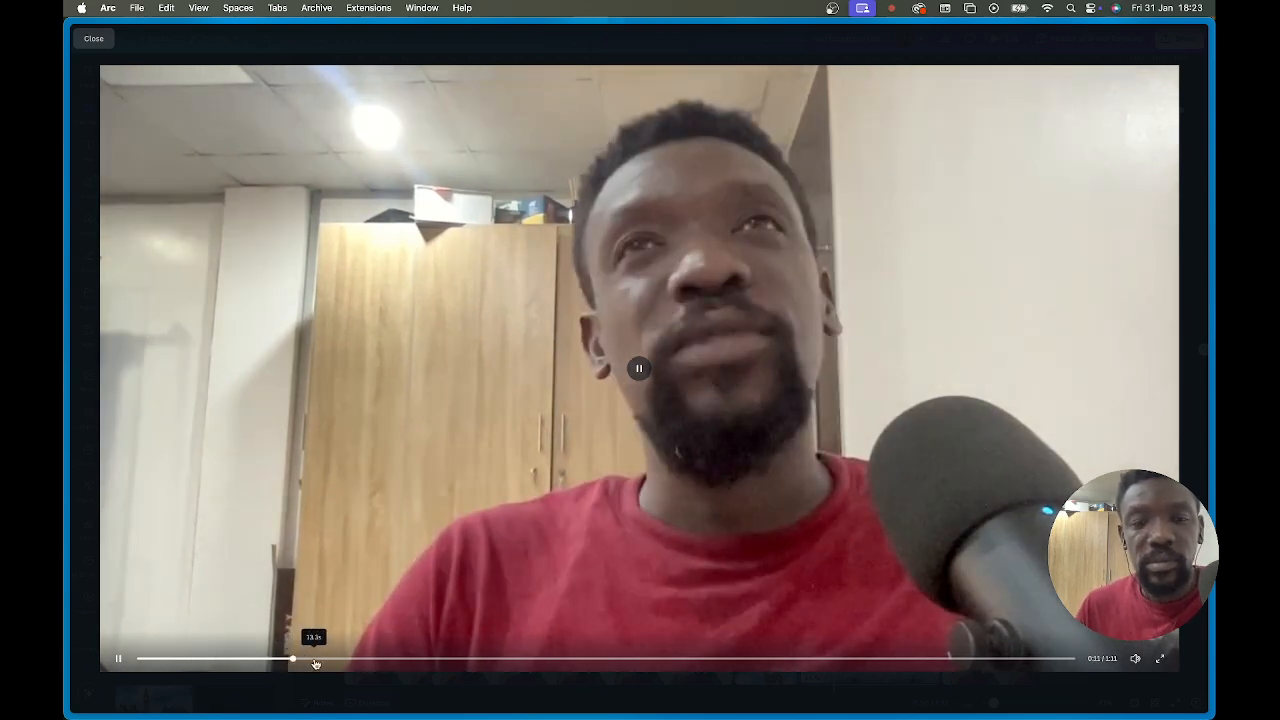
{"action": "left_click", "coordinate": [338, 660]}
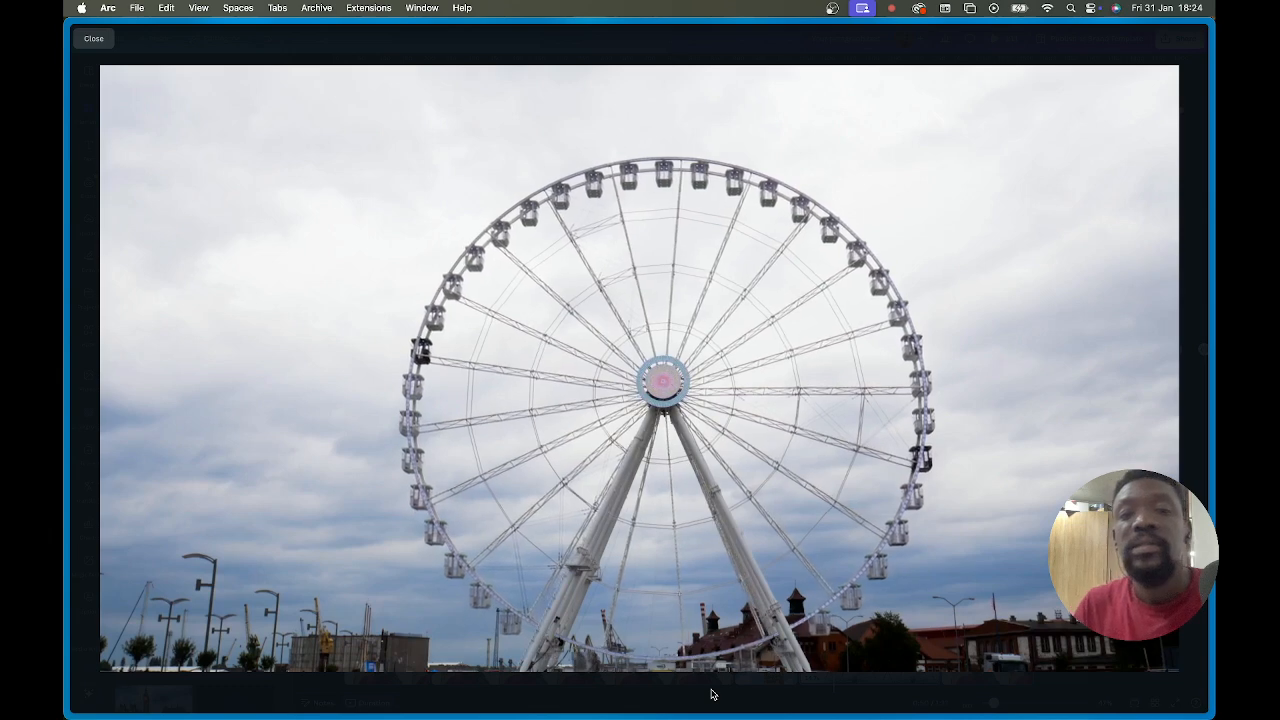
{"action": "mouse_move", "coordinate": [714, 573]}
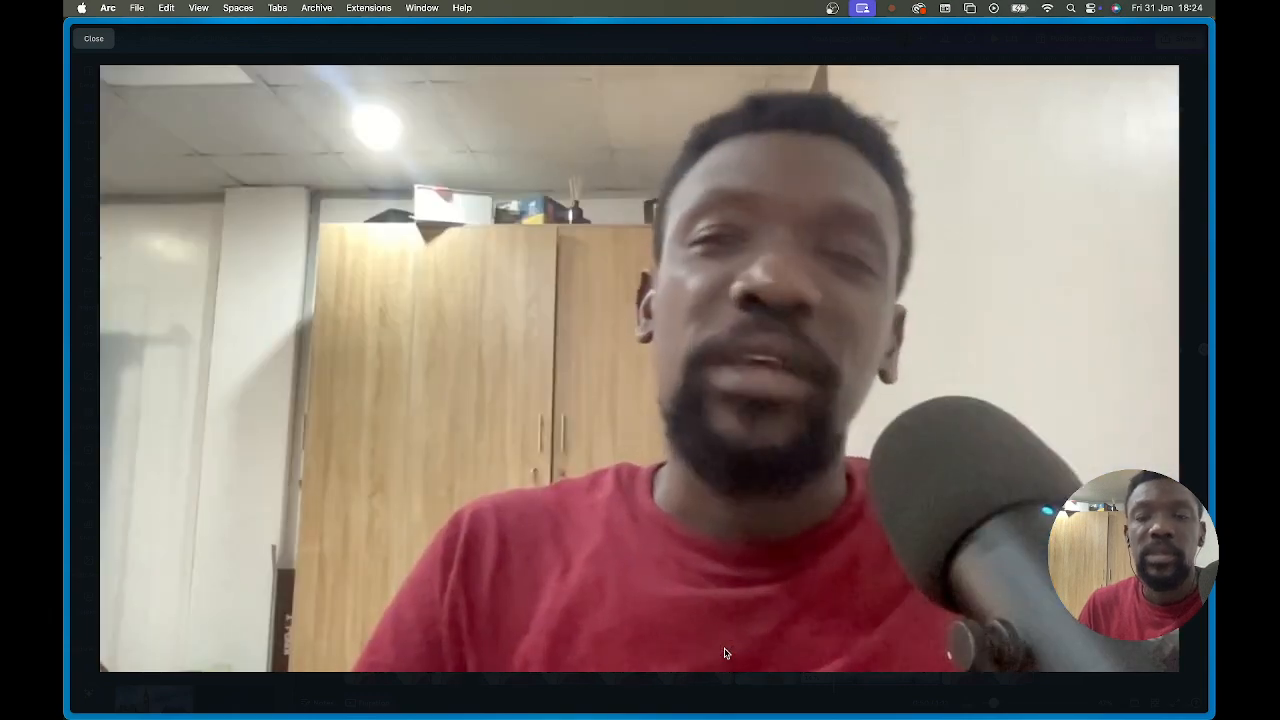
{"action": "key", "text": "Escape"}
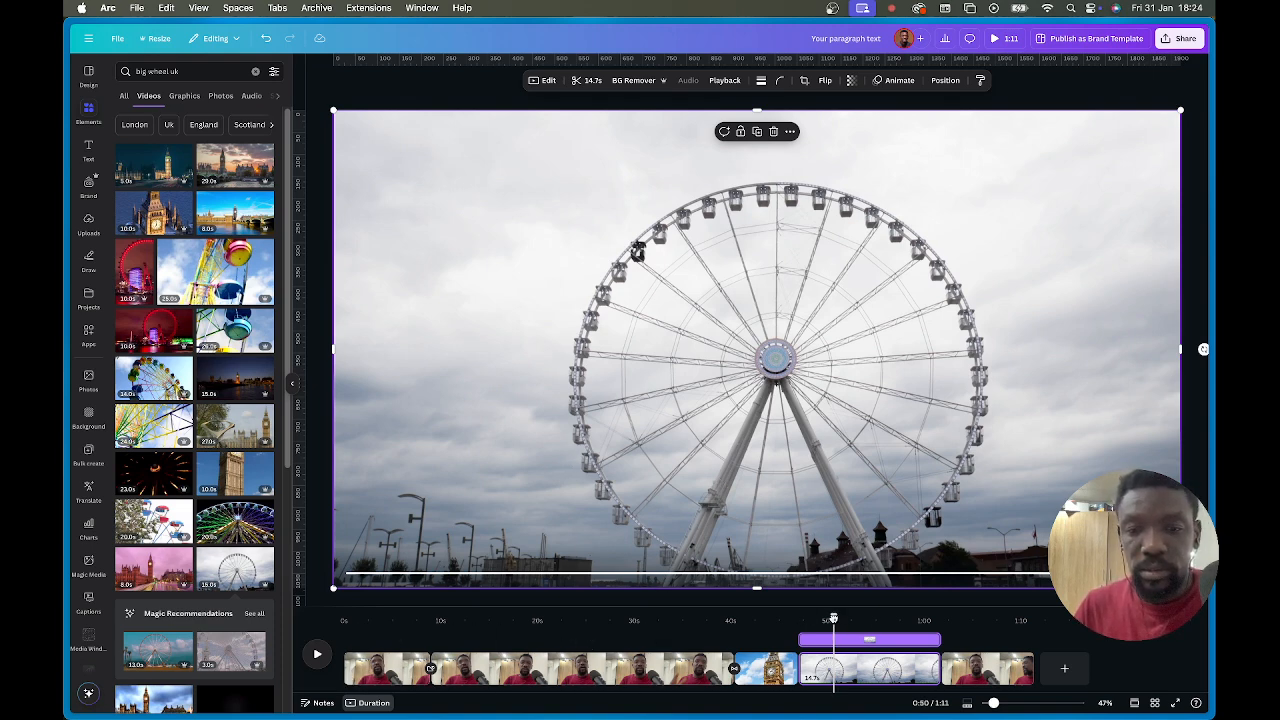
Return the playhead to 0:00 on the timeline.
{"action": "left_click_drag", "start_coordinate": [833, 618], "coordinate": [315, 652]}
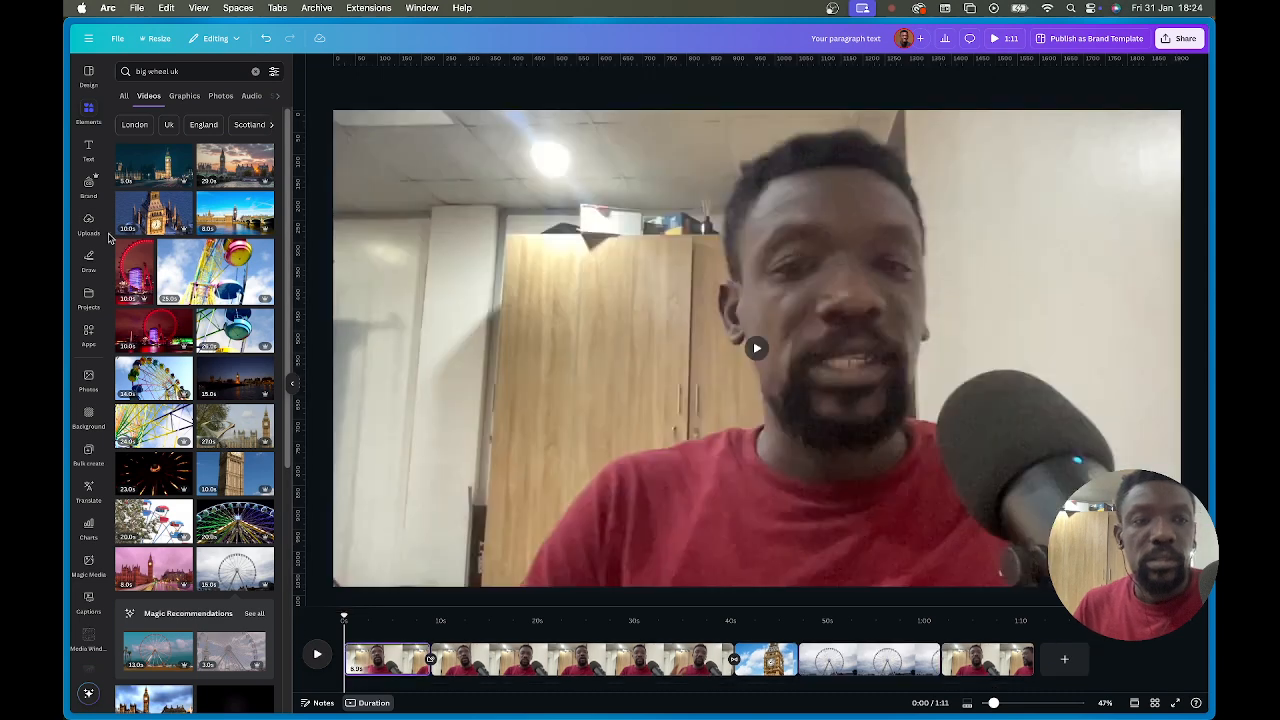
Open the auto-captions tool and check which videos in the design are suitable for captioning.
{"action": "left_click", "coordinate": [88, 160]}
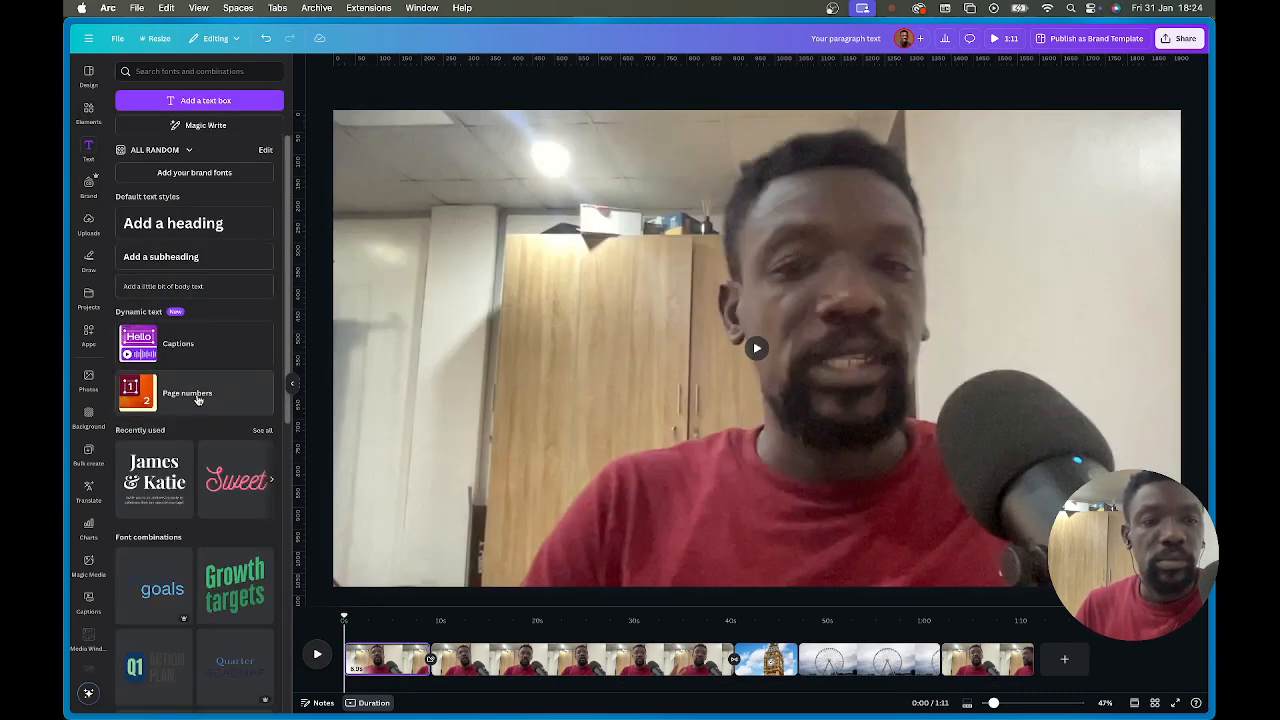
{"action": "left_click", "coordinate": [180, 344]}
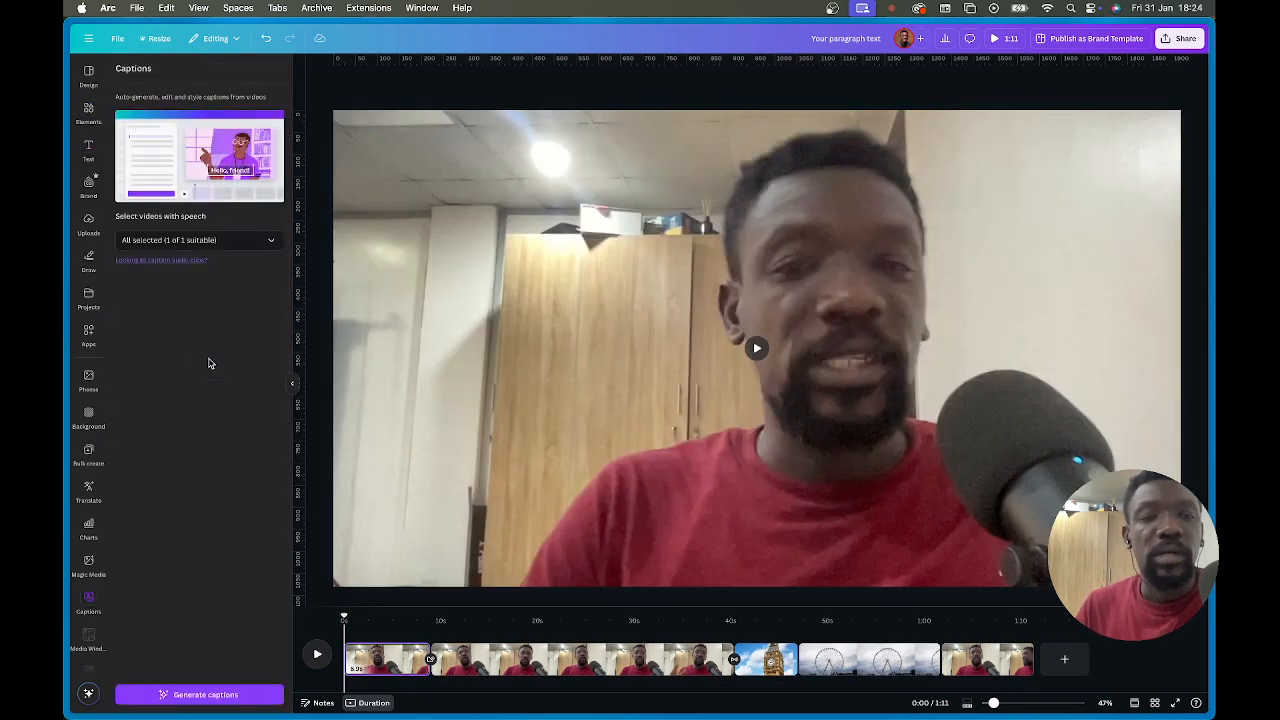
{"action": "left_click", "coordinate": [200, 240]}
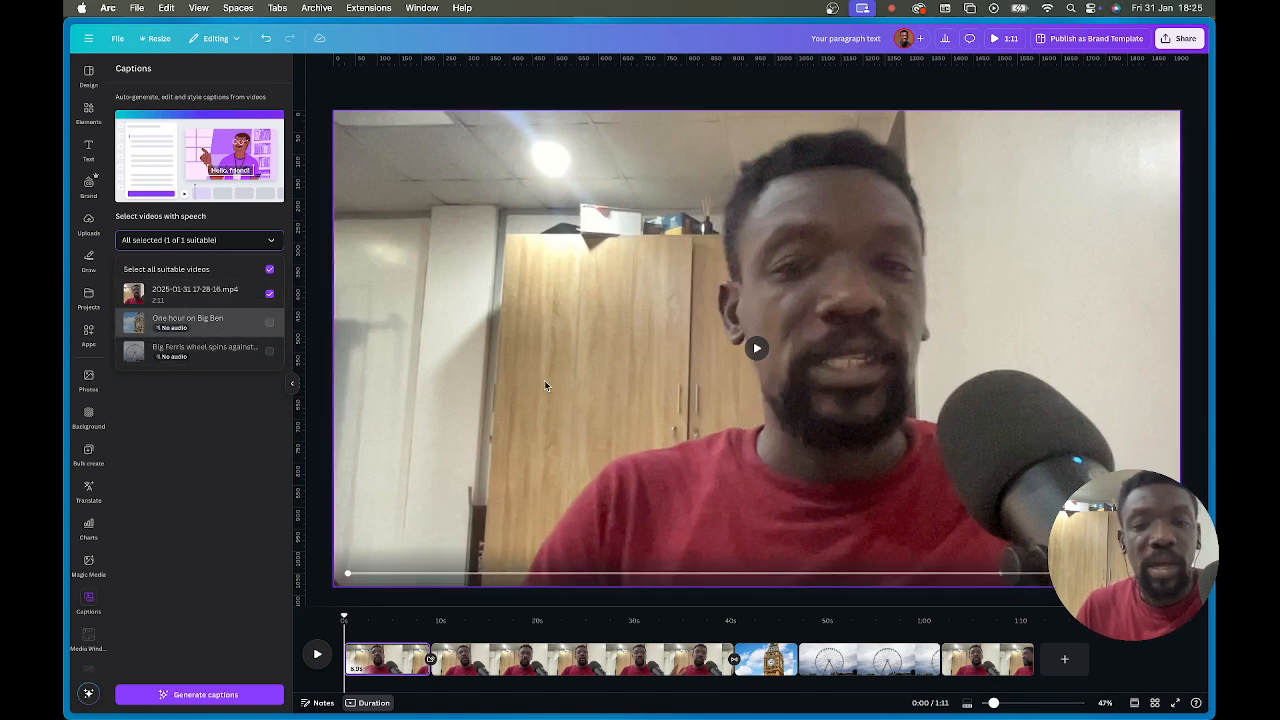
Delete the Big Ben and Ferris wheel overlay videos from the third and fourth clips.
{"action": "left_click", "coordinate": [754, 664]}
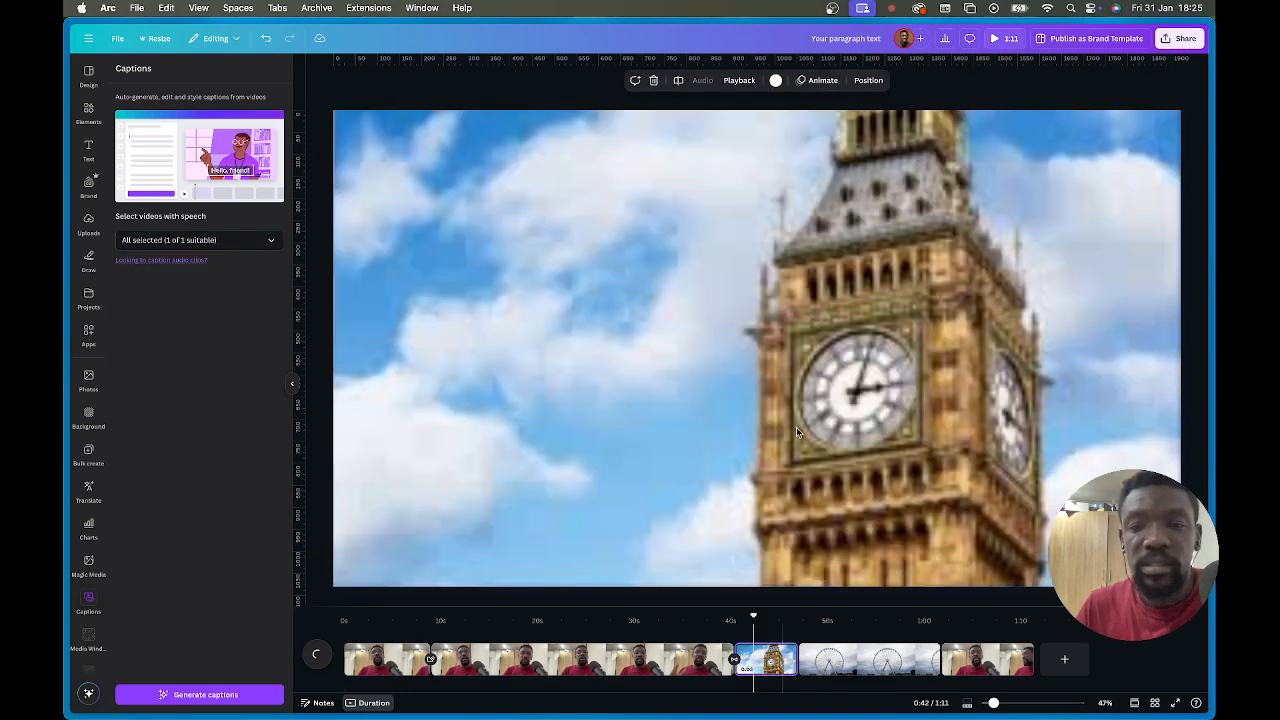
{"action": "left_click", "coordinate": [753, 341]}
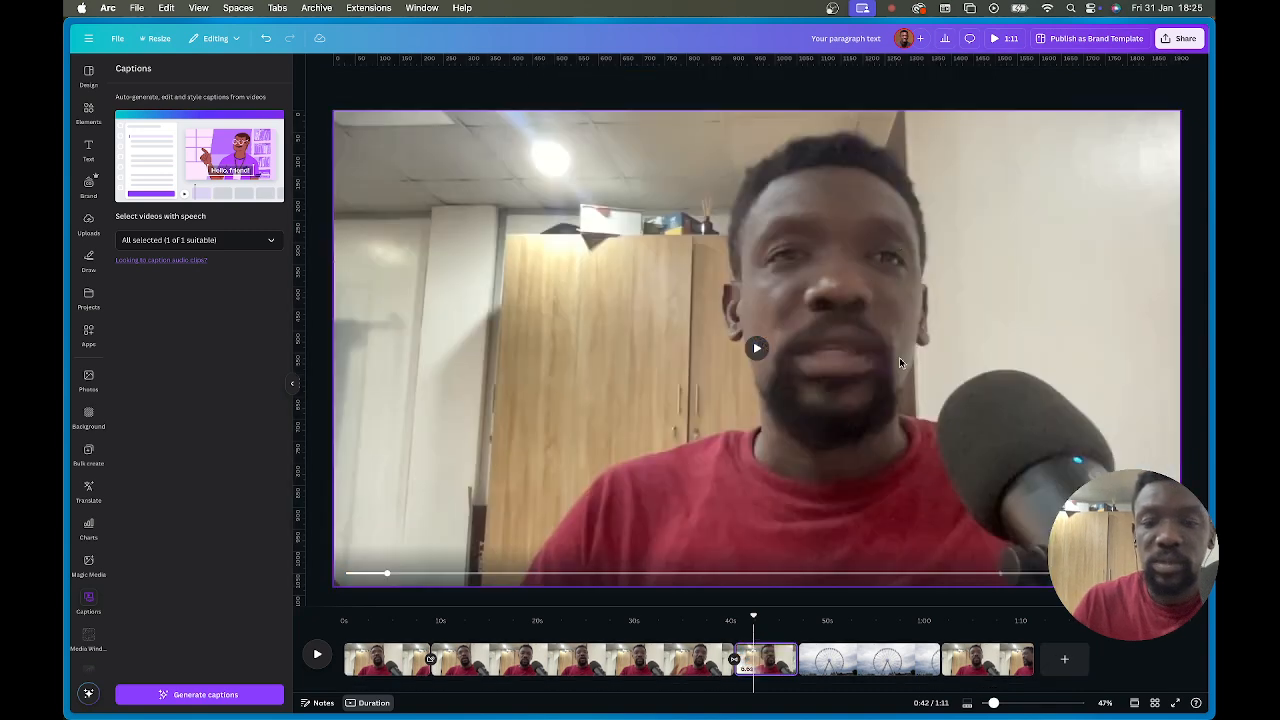
{"action": "left_click", "coordinate": [872, 657]}
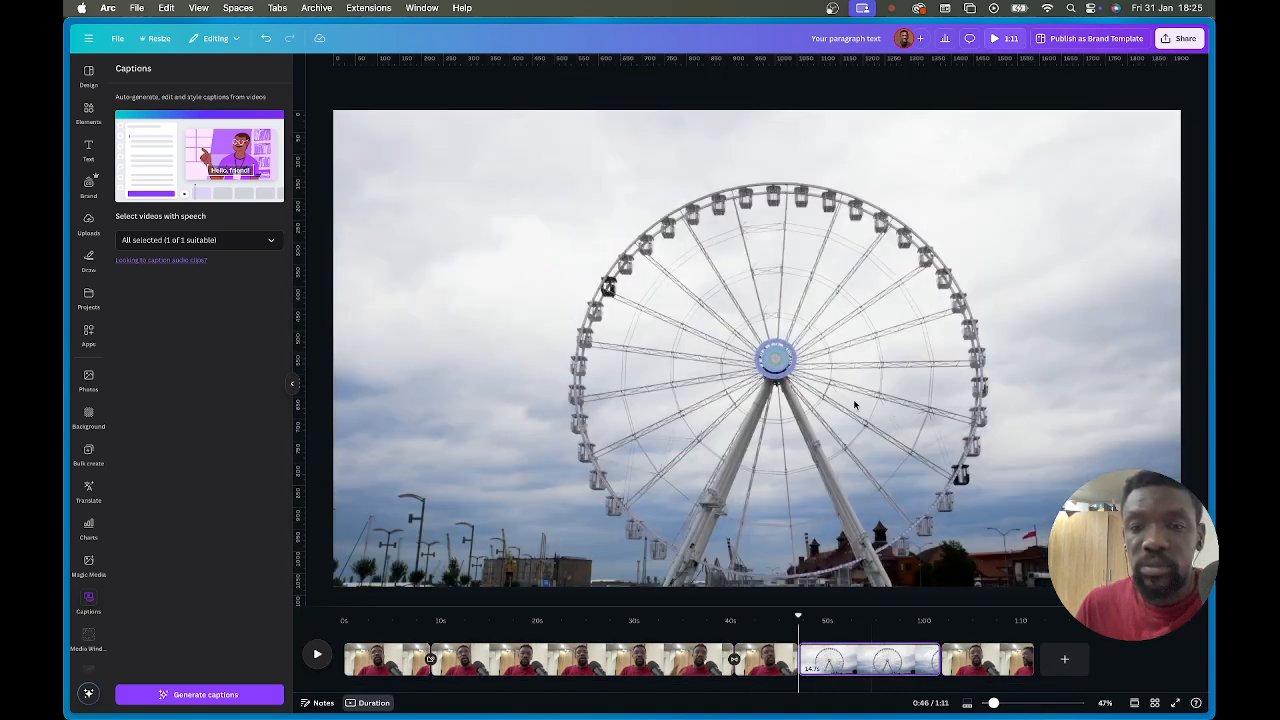
{"action": "left_click", "coordinate": [855, 404]}
{"action": "key", "text": "Delete"}
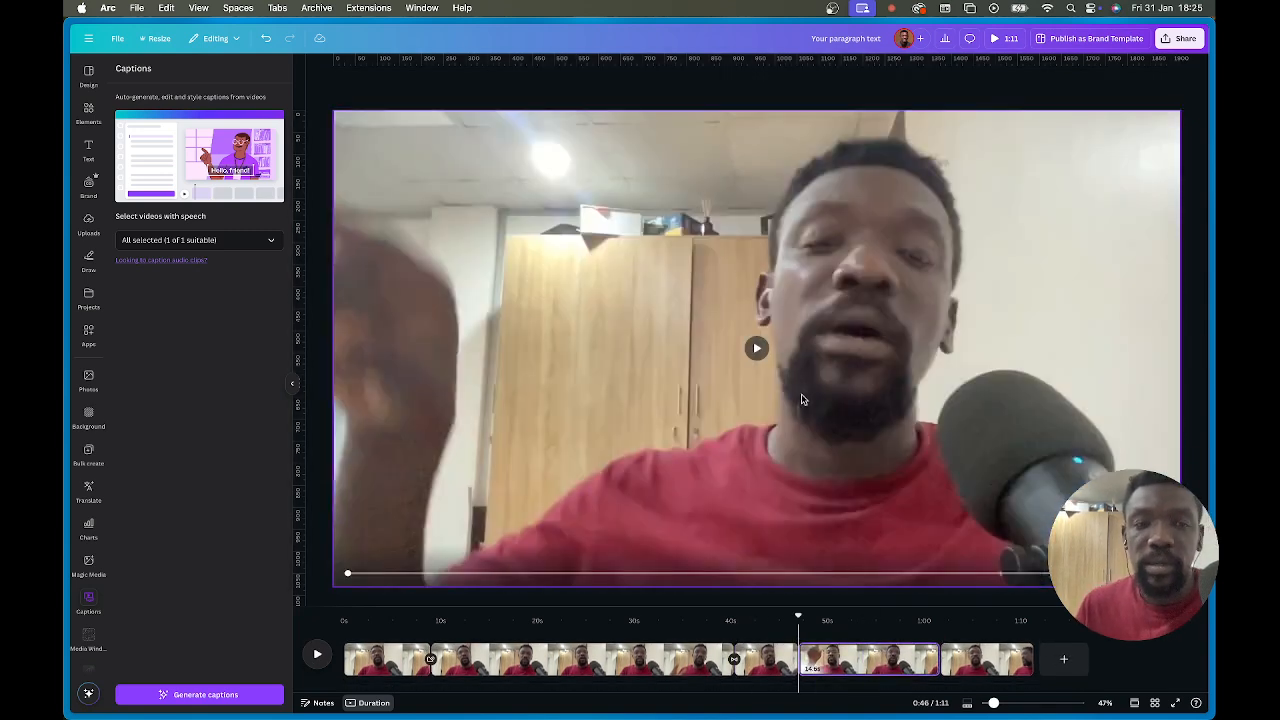
{"action": "left_click", "coordinate": [222, 241]}
{"action": "left_click", "coordinate": [226, 369]}
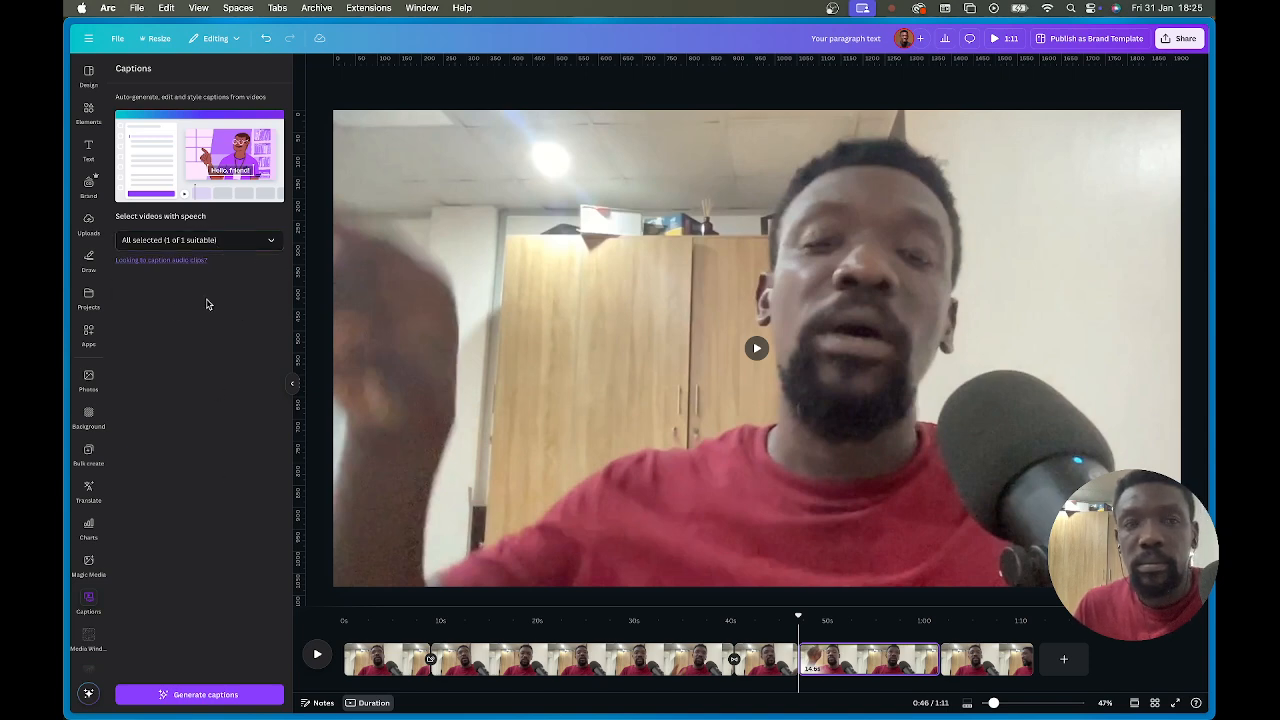
{"action": "left_click", "coordinate": [197, 243]}
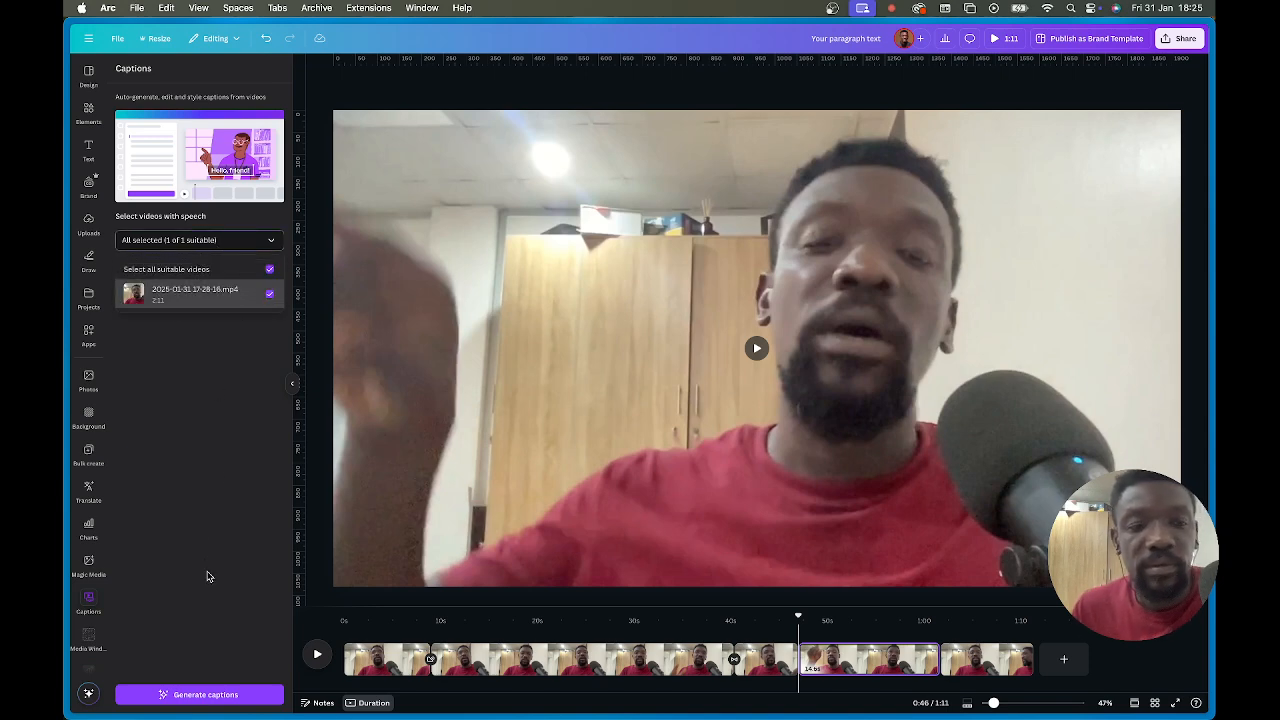
{"action": "left_click", "coordinate": [488, 222]}
{"action": "left_click", "coordinate": [482, 205]}
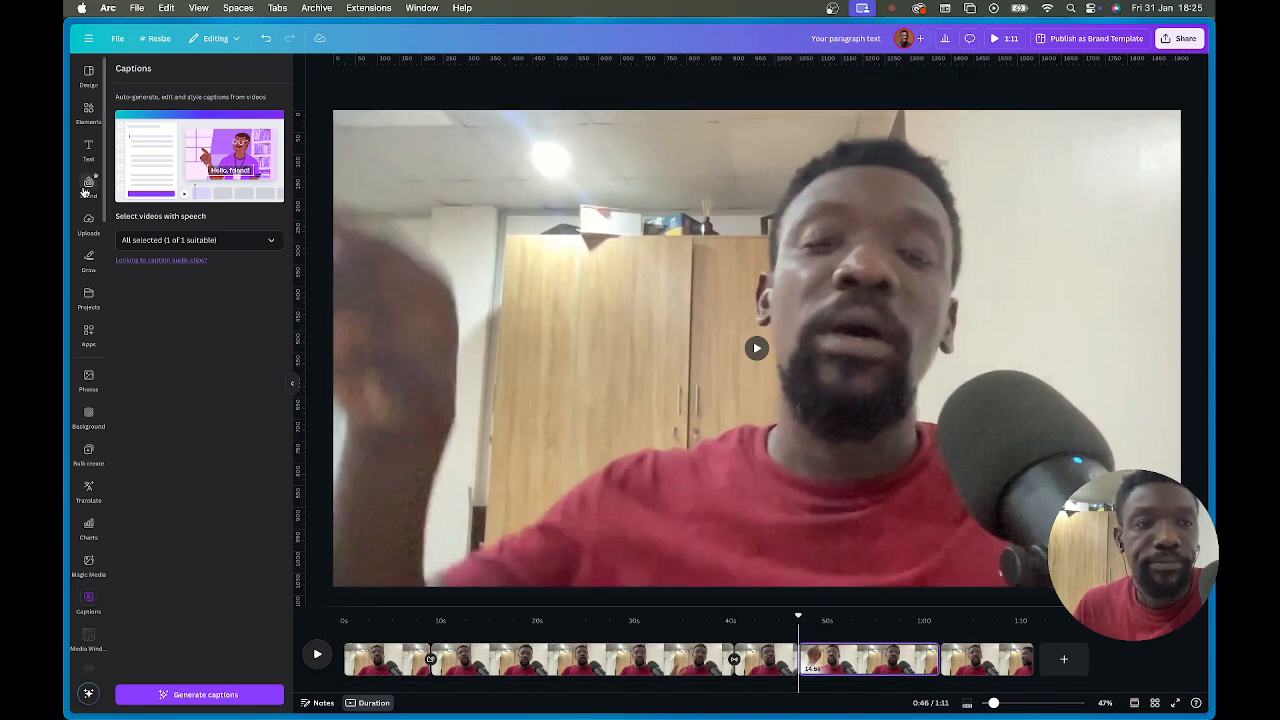
{"action": "left_click", "coordinate": [88, 150]}
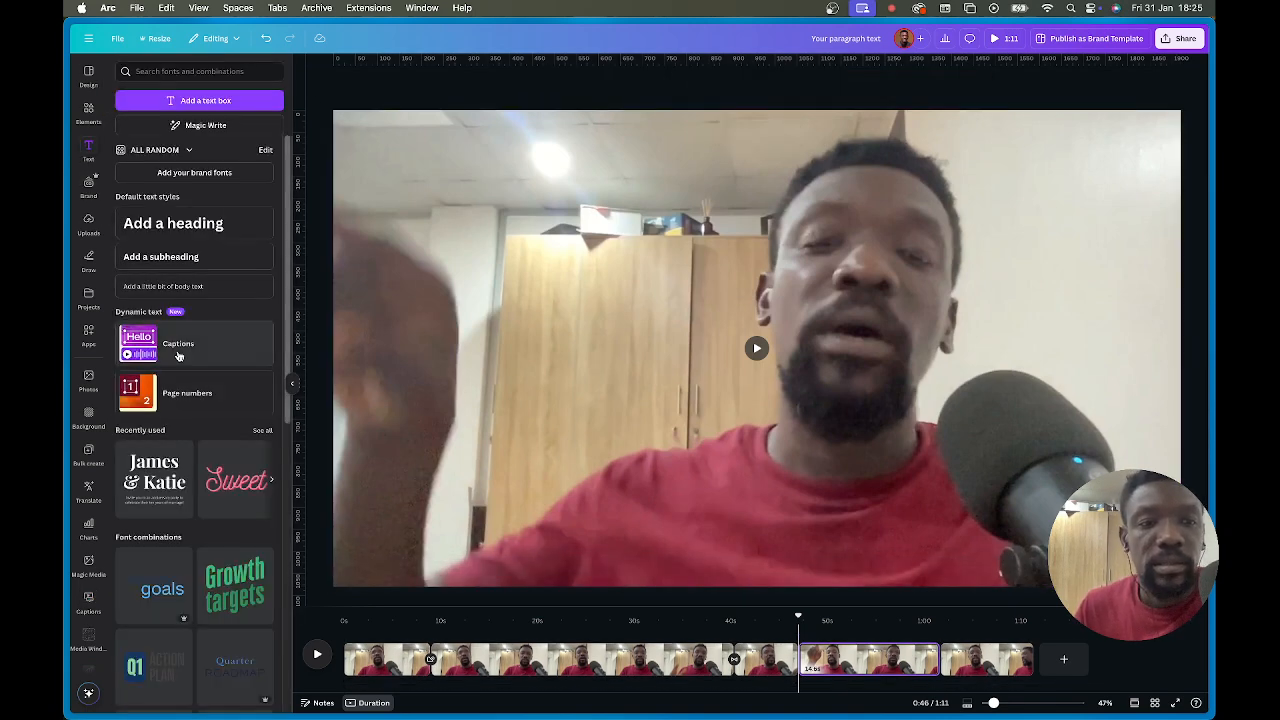
{"action": "left_click", "coordinate": [180, 348]}
{"action": "left_click", "coordinate": [211, 249]}
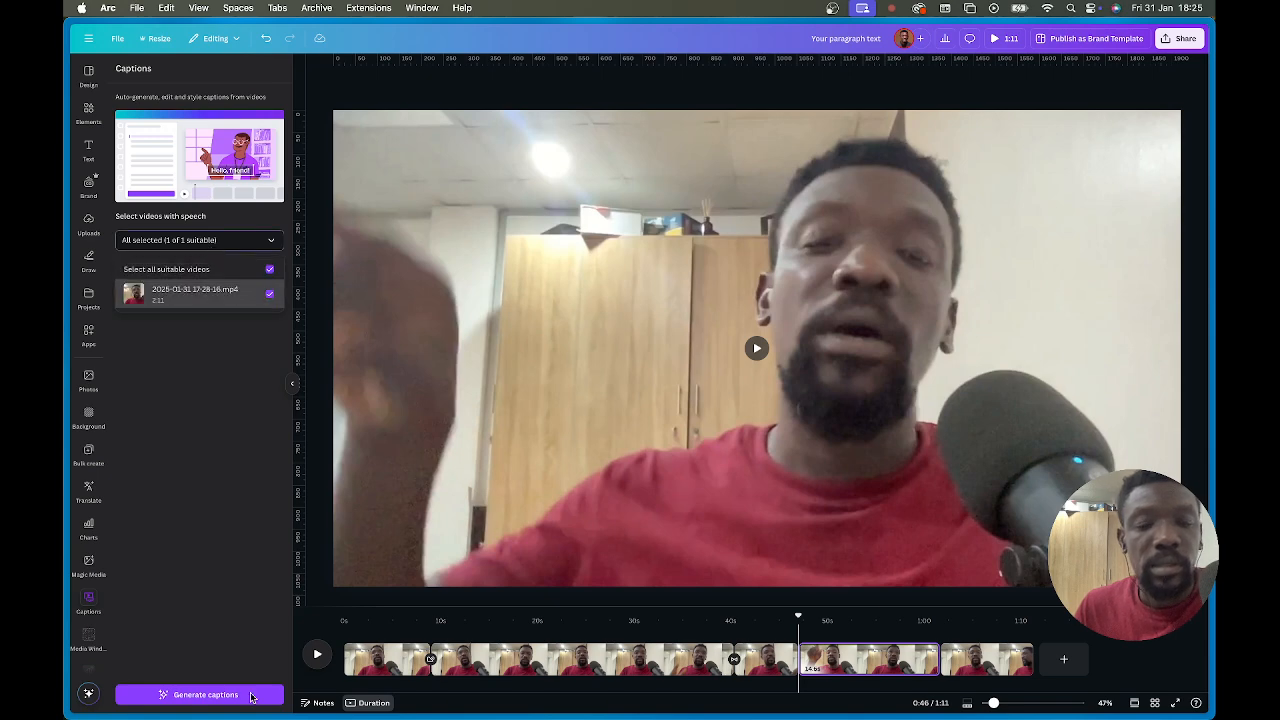
{"action": "left_click", "coordinate": [218, 697]}
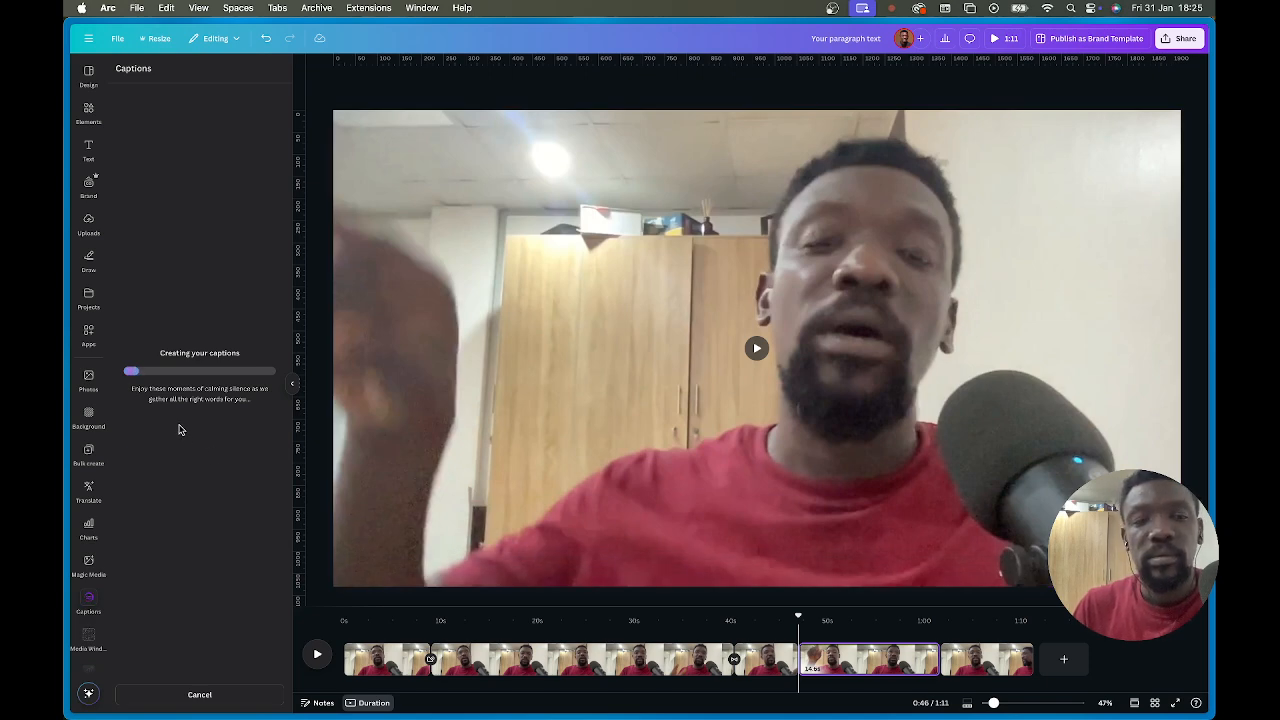
Move the current design's browser tab into the Tutorial folder and separate it from the Team motion graphics split view.
{"action": "mouse_move", "coordinate": [68, 366]}
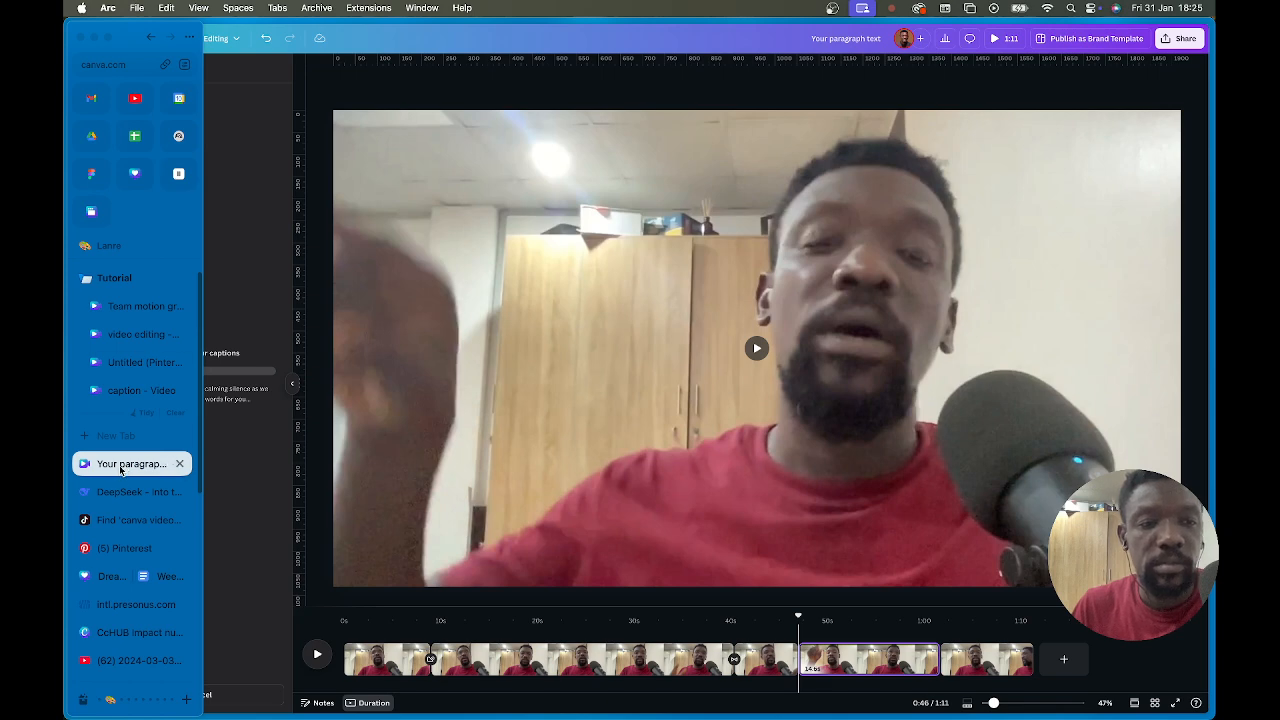
{"action": "left_click_drag", "start_coordinate": [121, 470], "coordinate": [140, 310]}
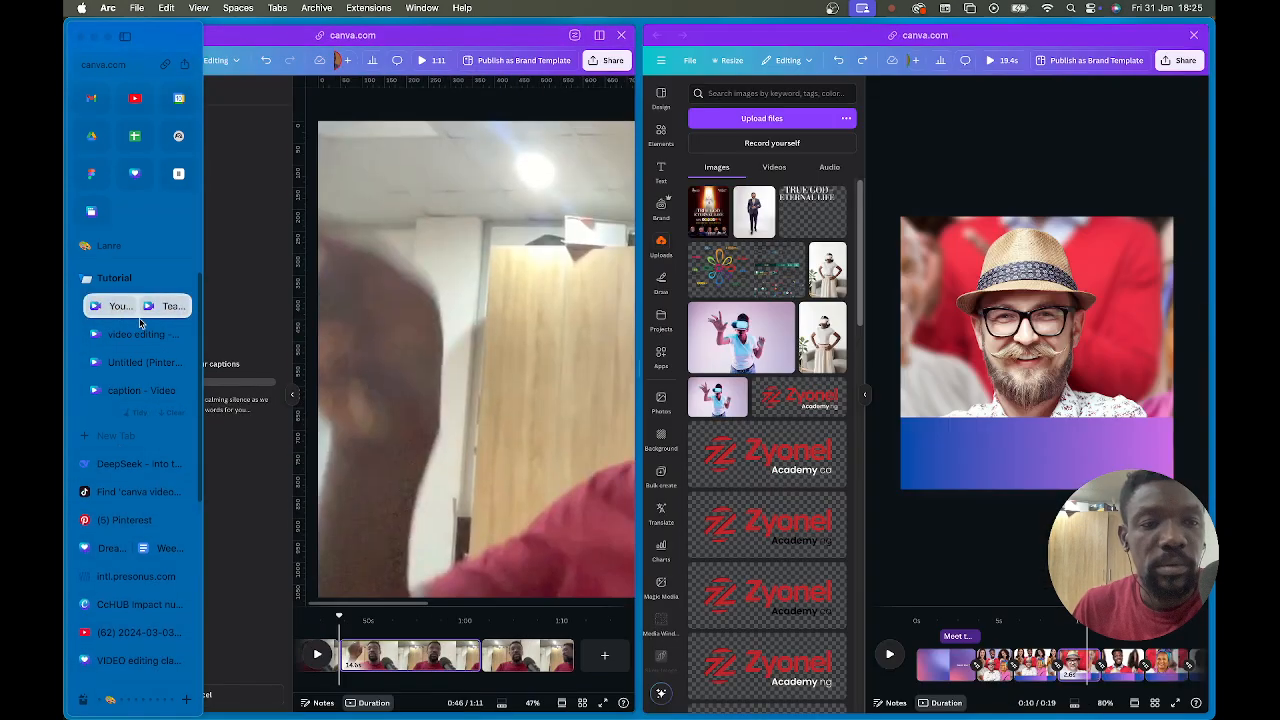
{"action": "right_click", "coordinate": [153, 308]}
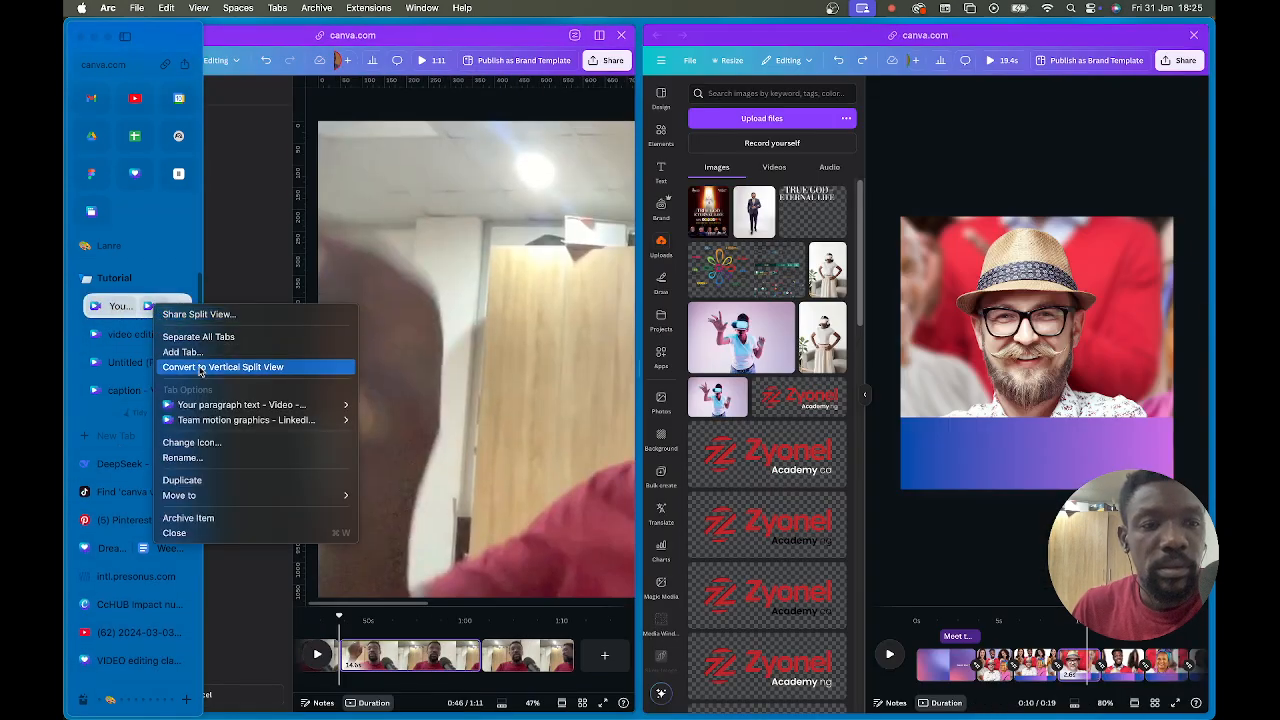
{"action": "left_click", "coordinate": [190, 334]}
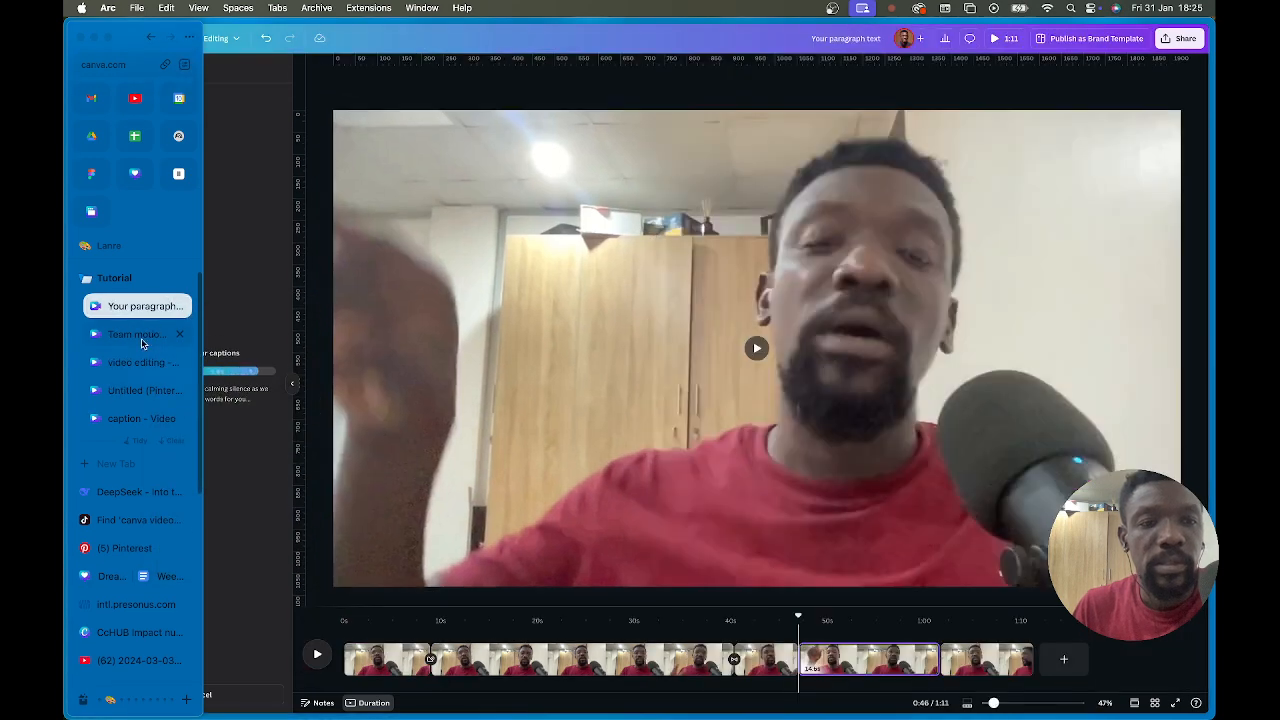
Switch to the Team motion graphics design, preview it full screen and close the preview.
{"action": "left_click", "coordinate": [128, 345]}
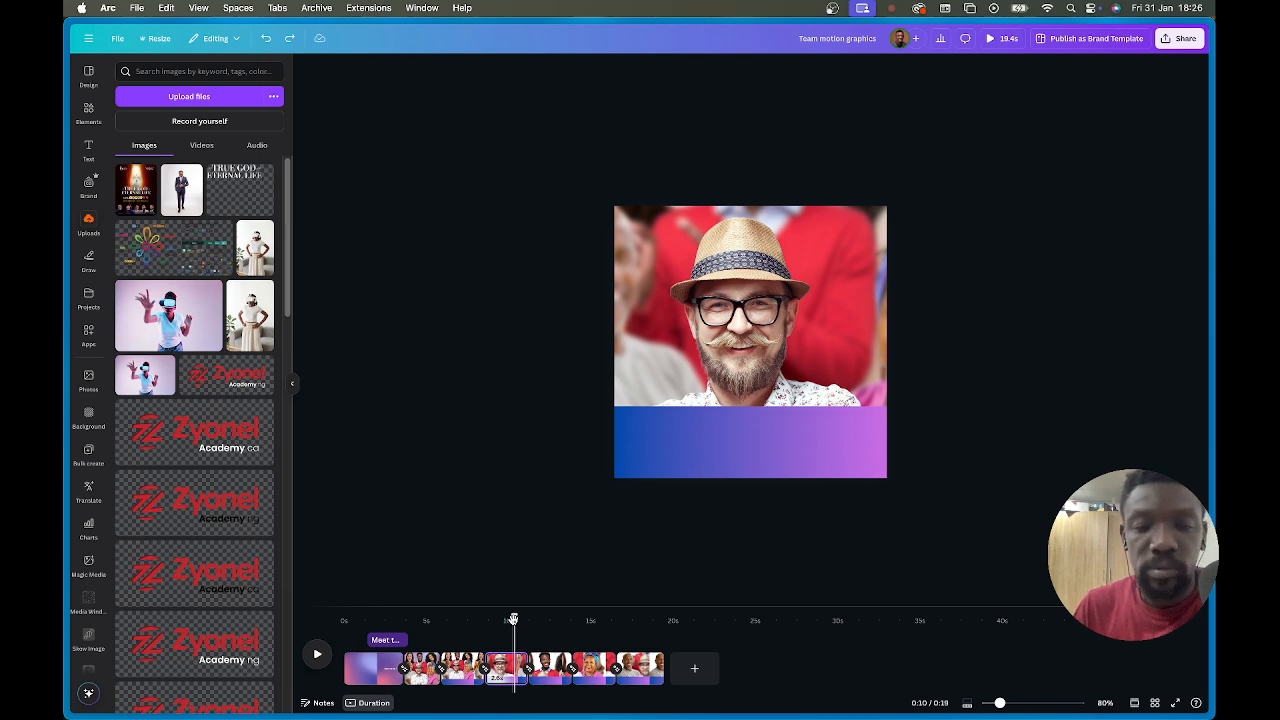
{"action": "left_click", "coordinate": [1000, 38]}
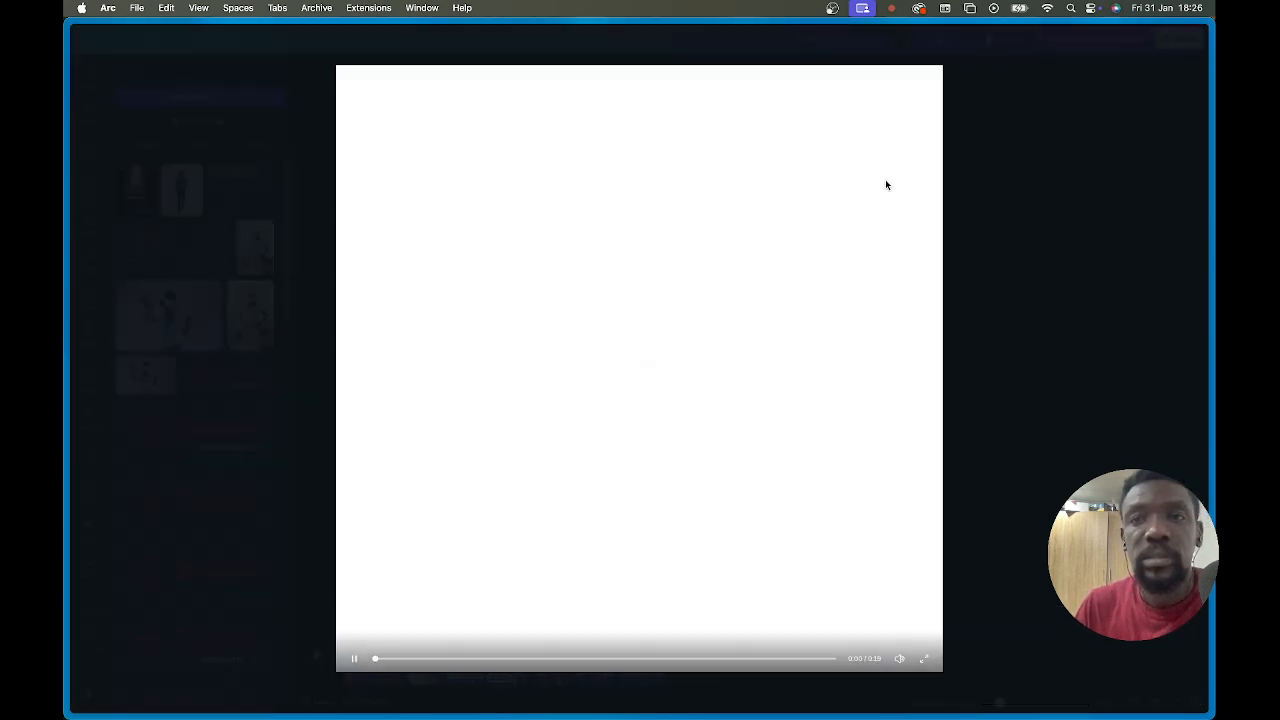
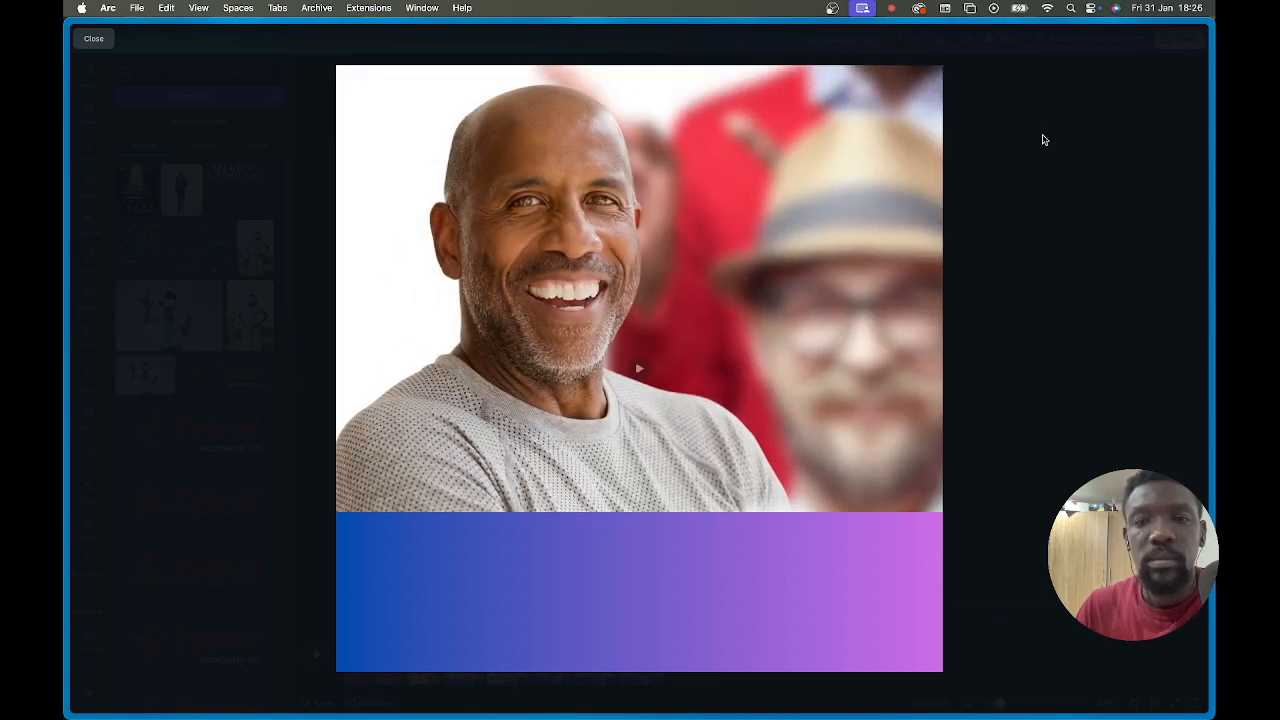
{"action": "key", "text": "Escape"}
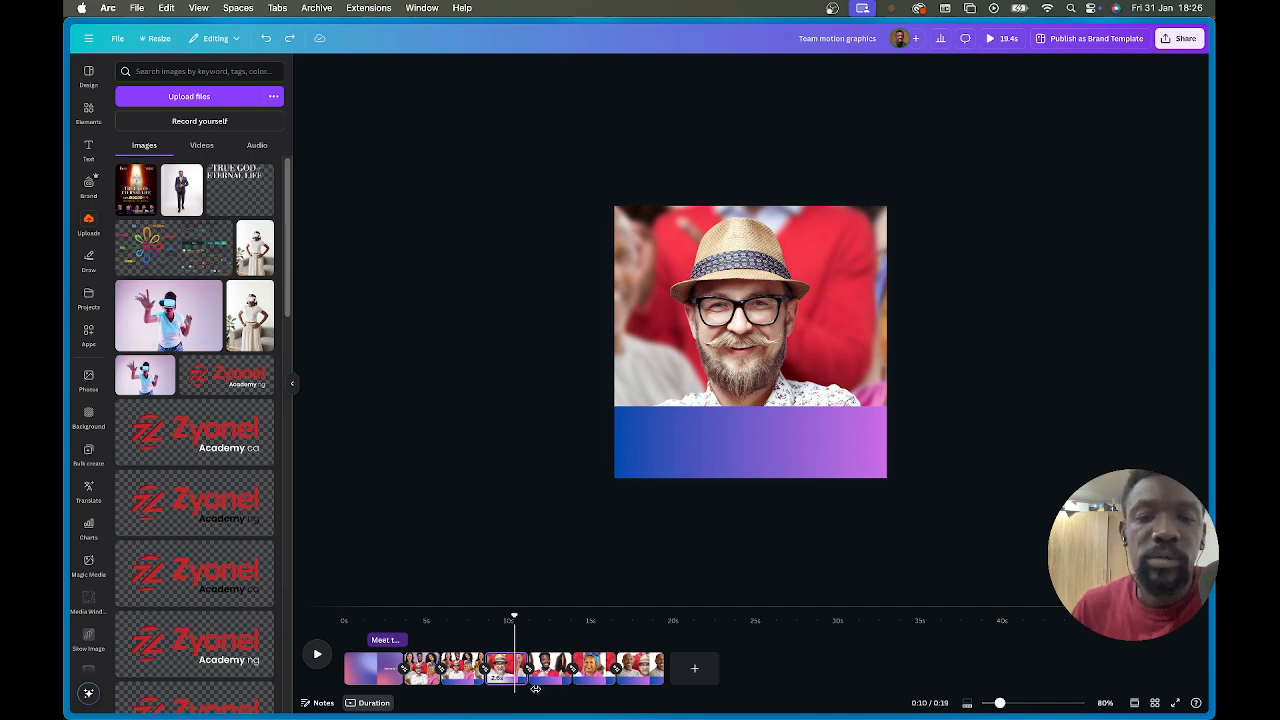
Look over the gradient opening page and the group photo page on the timeline, finishing with the playhead at 0:00.
{"action": "left_click", "coordinate": [427, 670]}
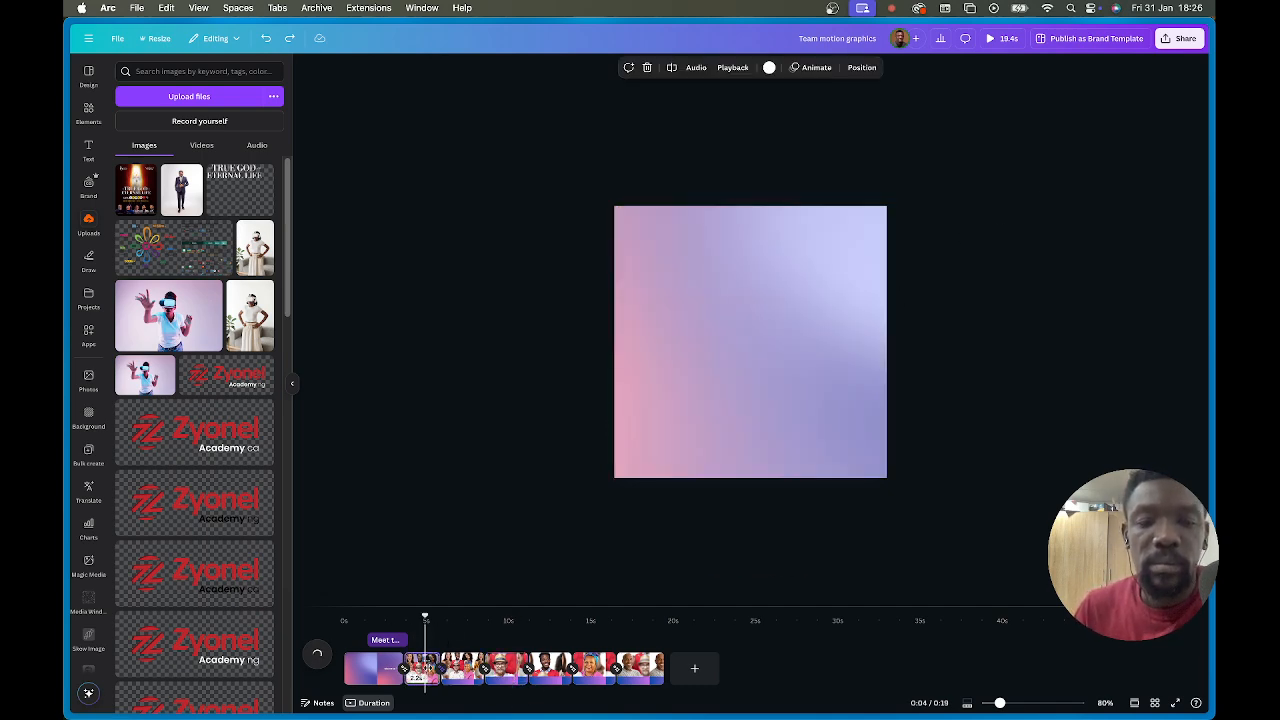
{"action": "left_click", "coordinate": [369, 681]}
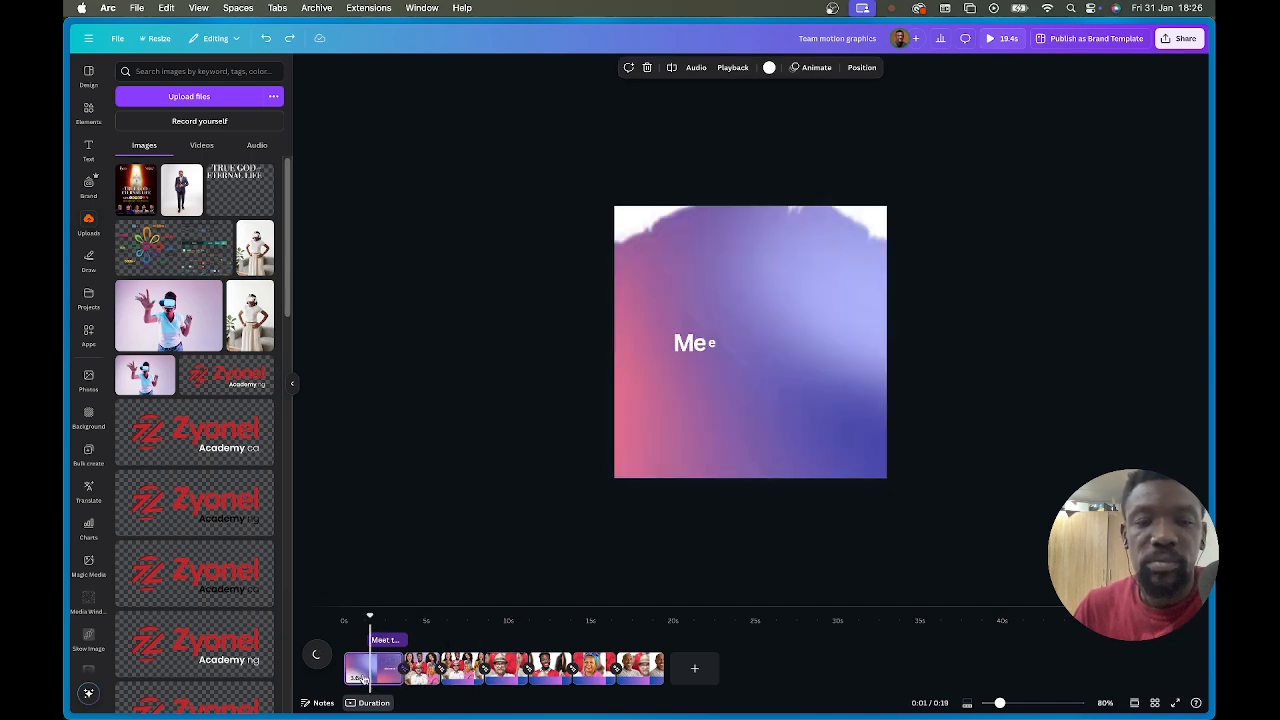
{"action": "left_click", "coordinate": [417, 668]}
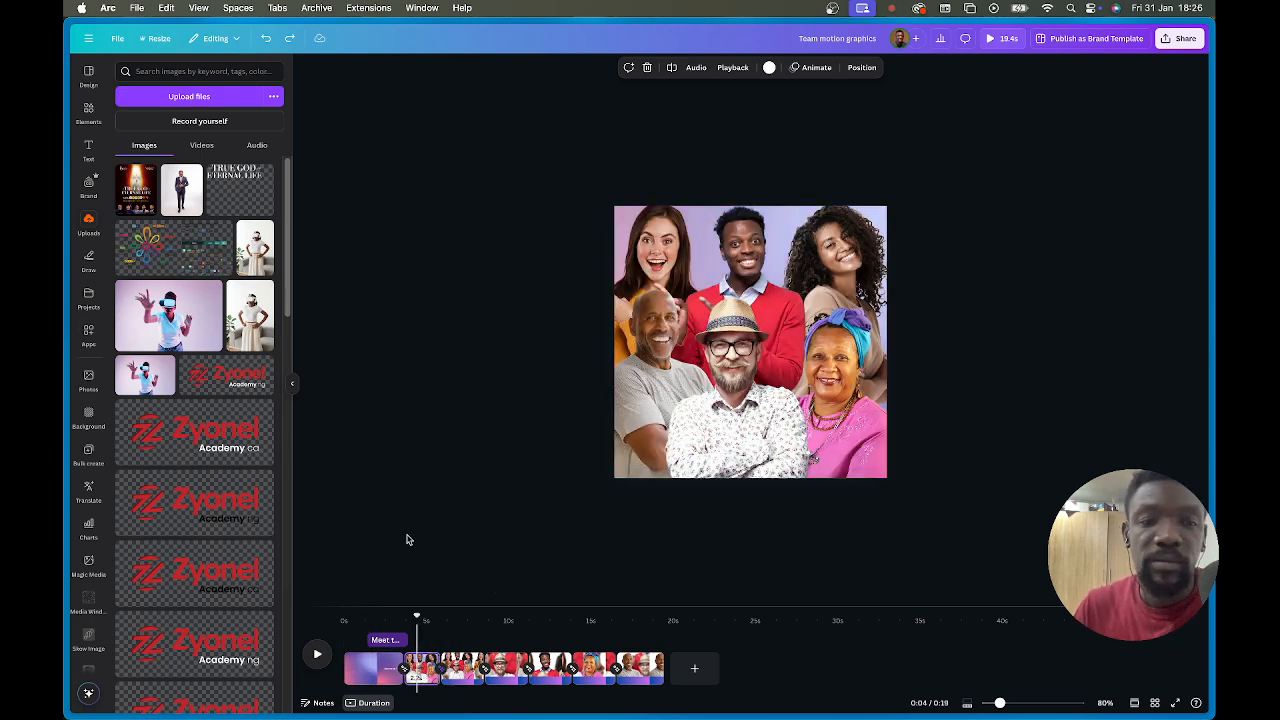
{"action": "left_click", "coordinate": [332, 634]}
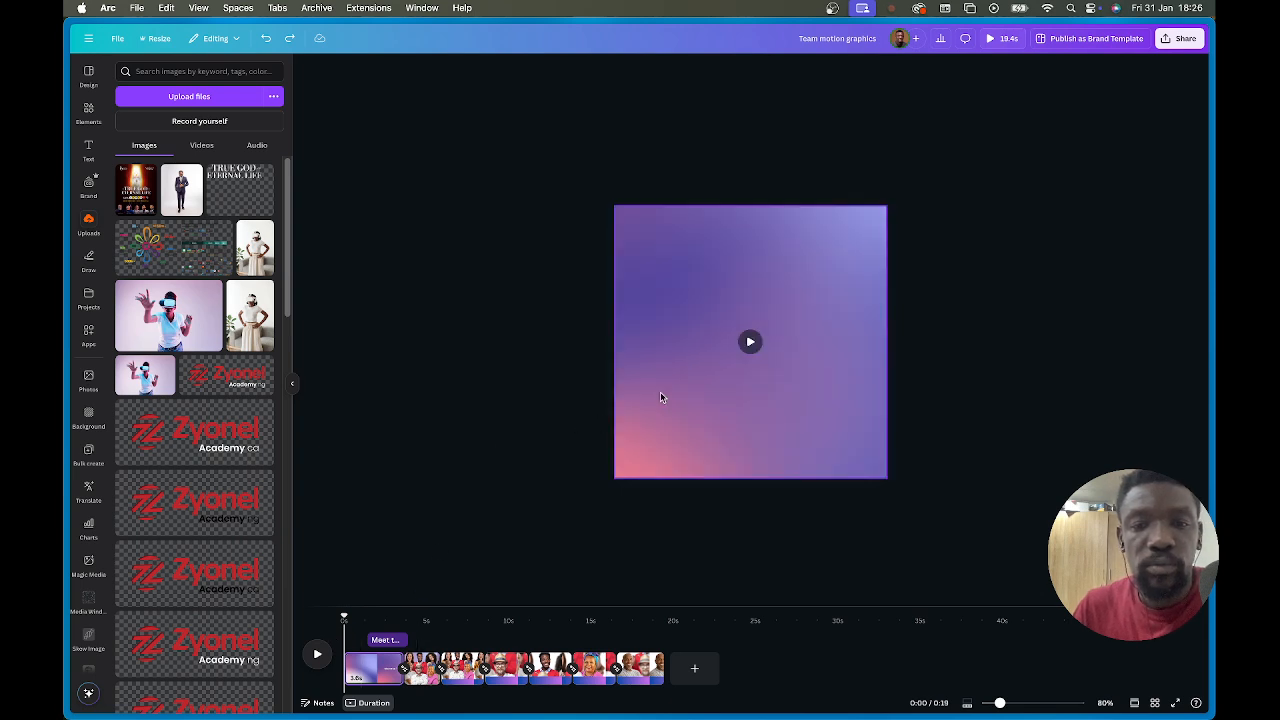
Inspect the animation settings of the opening page's gradient background and its "Meet the Team" text.
{"action": "left_click", "coordinate": [700, 290]}
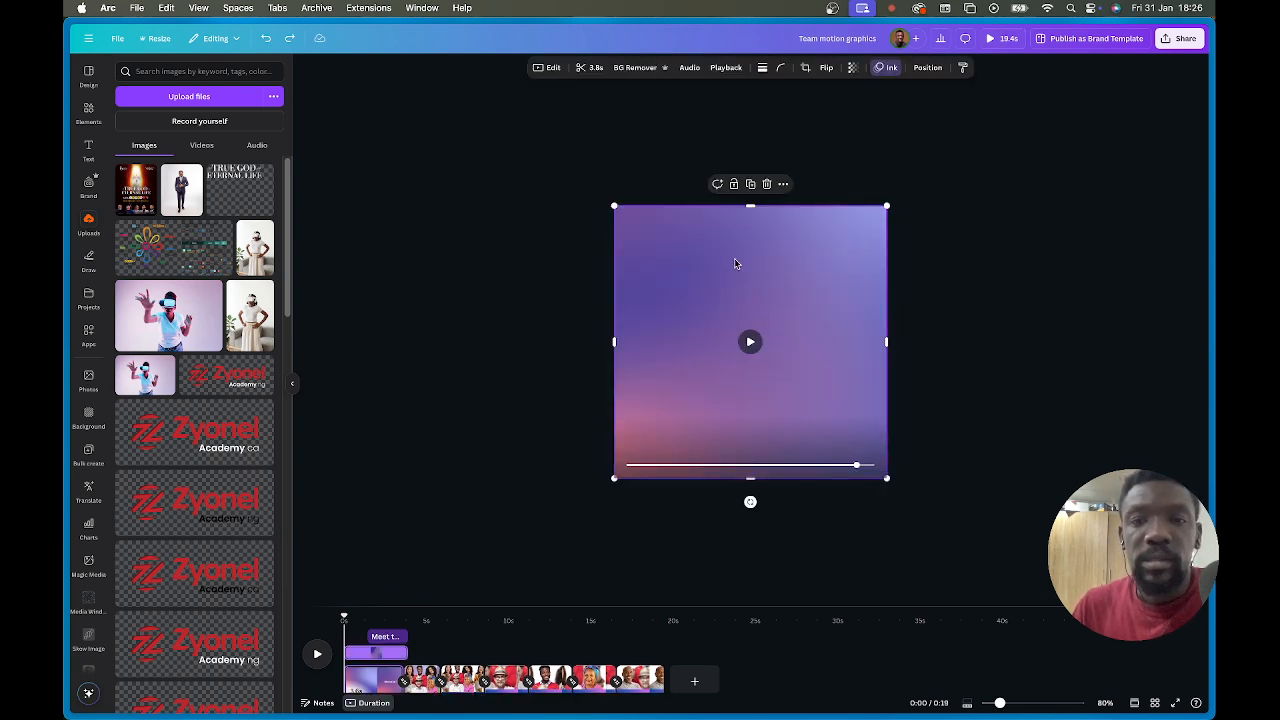
{"action": "left_click_drag", "start_coordinate": [734, 258], "coordinate": [784, 267]}
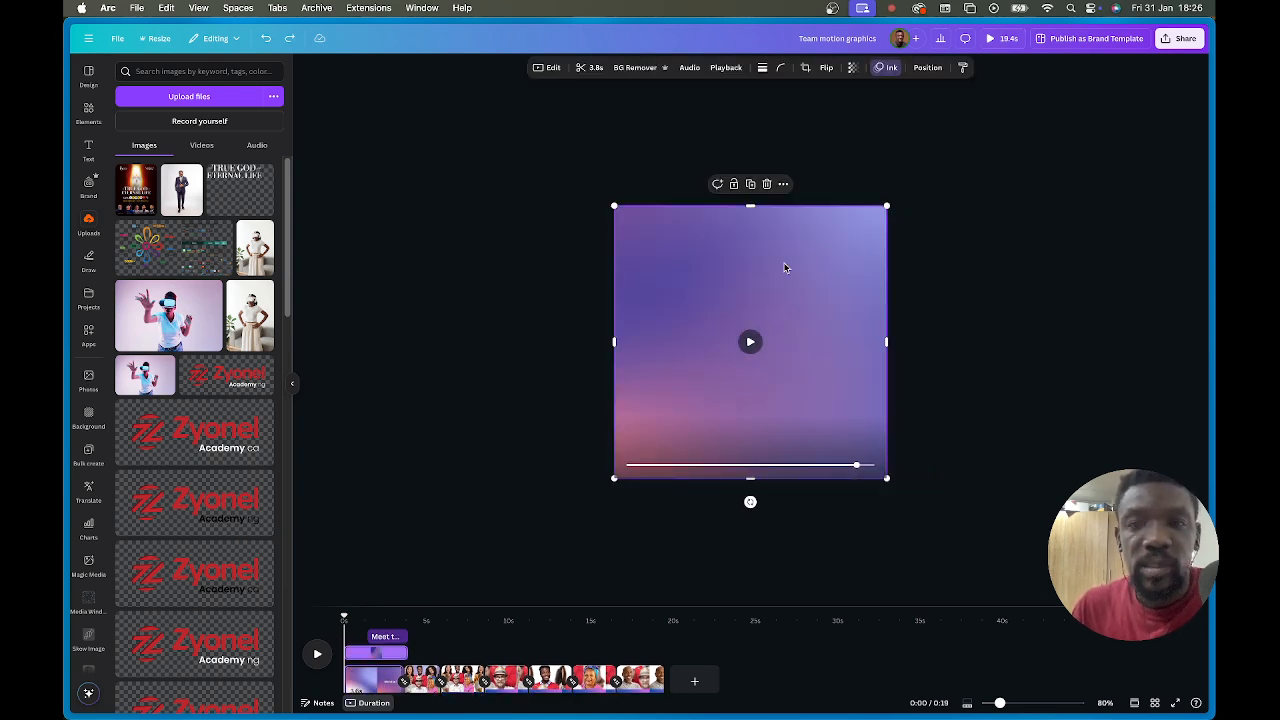
{"action": "left_click", "coordinate": [885, 67]}
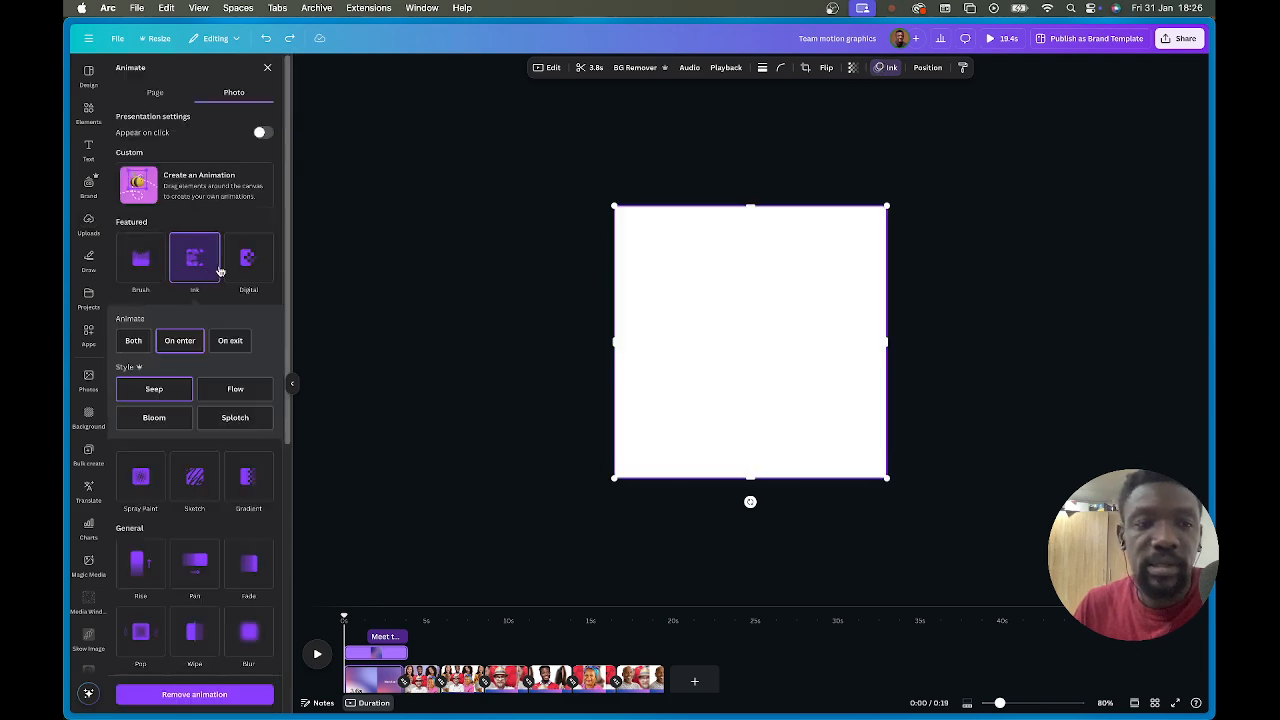
{"action": "left_click", "coordinate": [422, 427]}
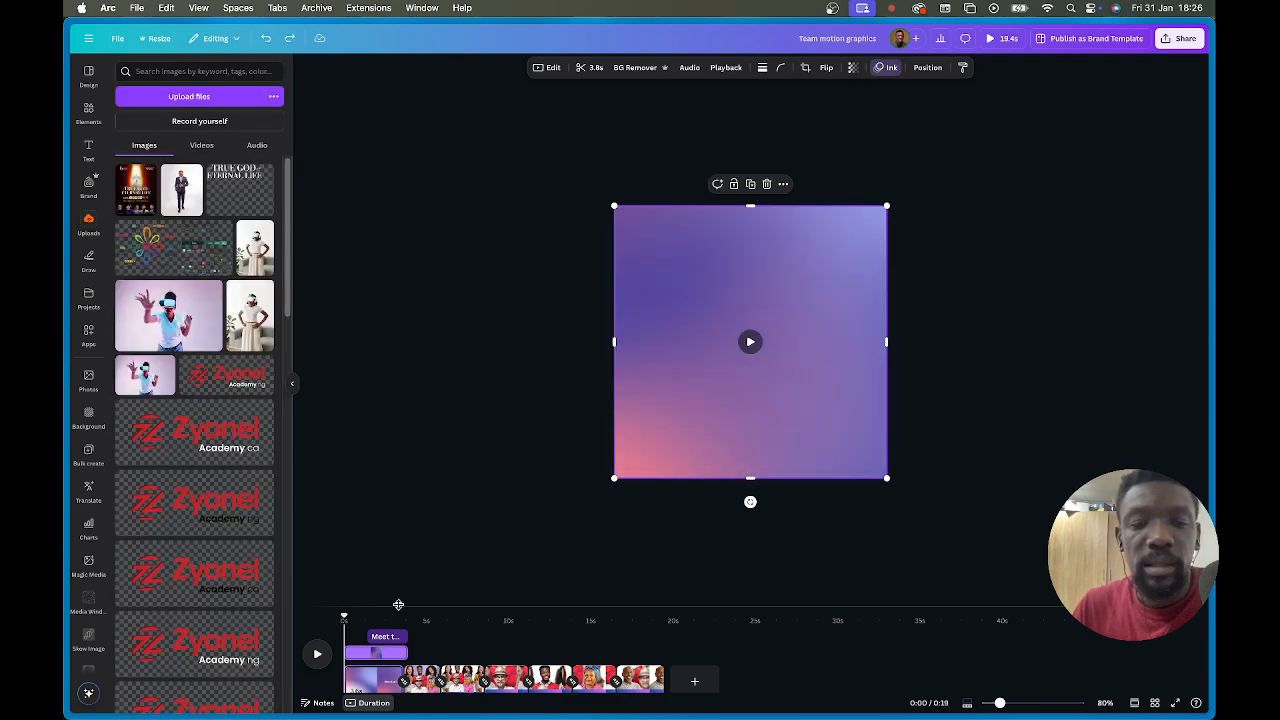
{"action": "left_click", "coordinate": [390, 644]}
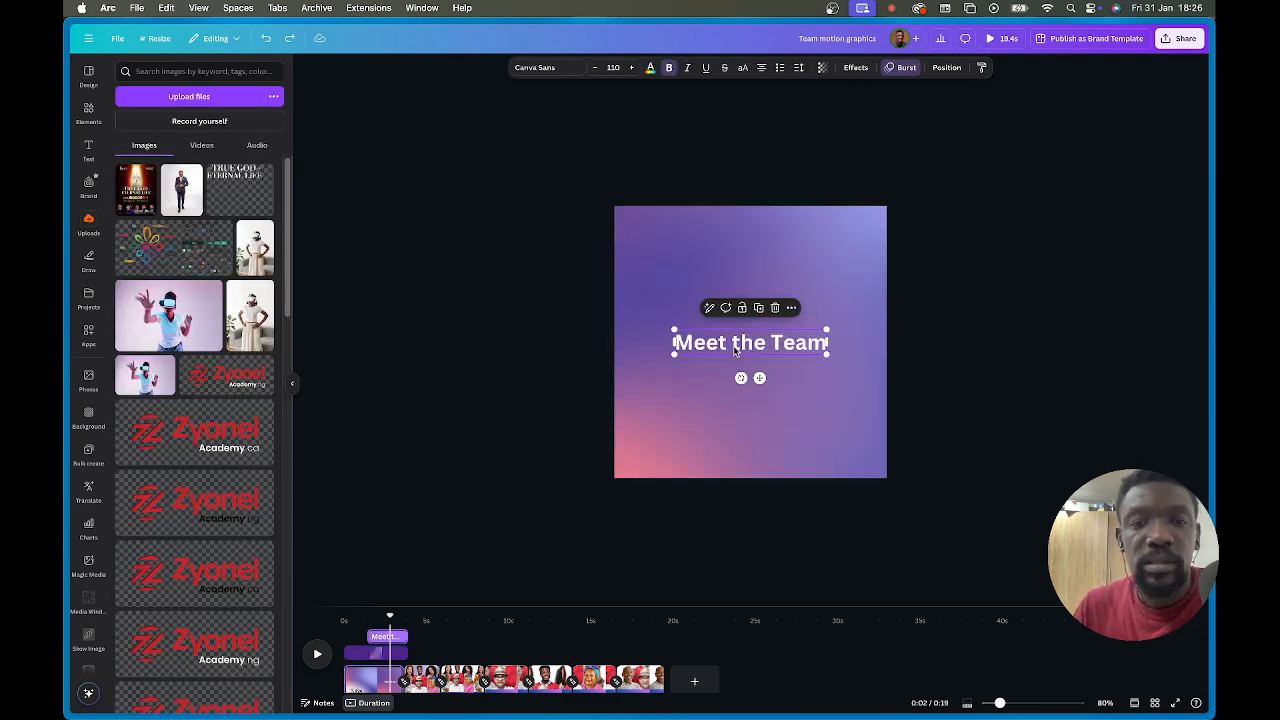
{"action": "left_click", "coordinate": [906, 68]}
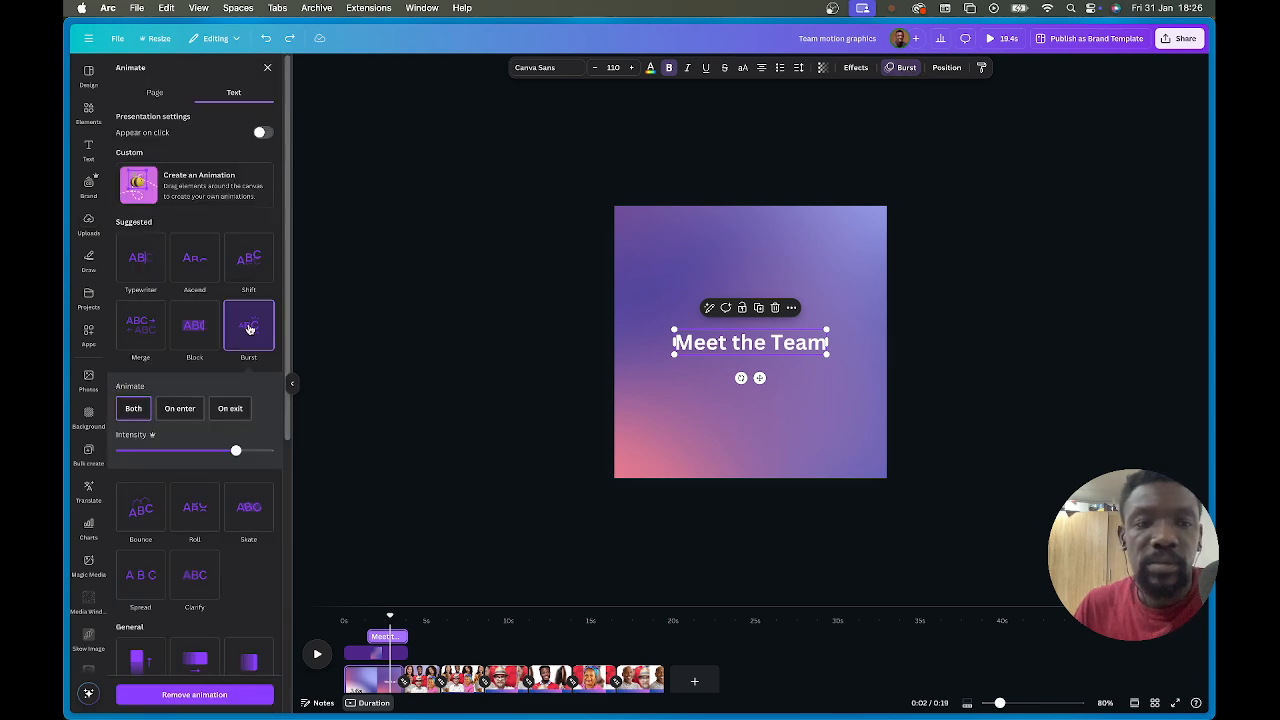
Compare the second page's group photo with the opening page and the third page's group layout.
{"action": "left_click", "coordinate": [434, 668]}
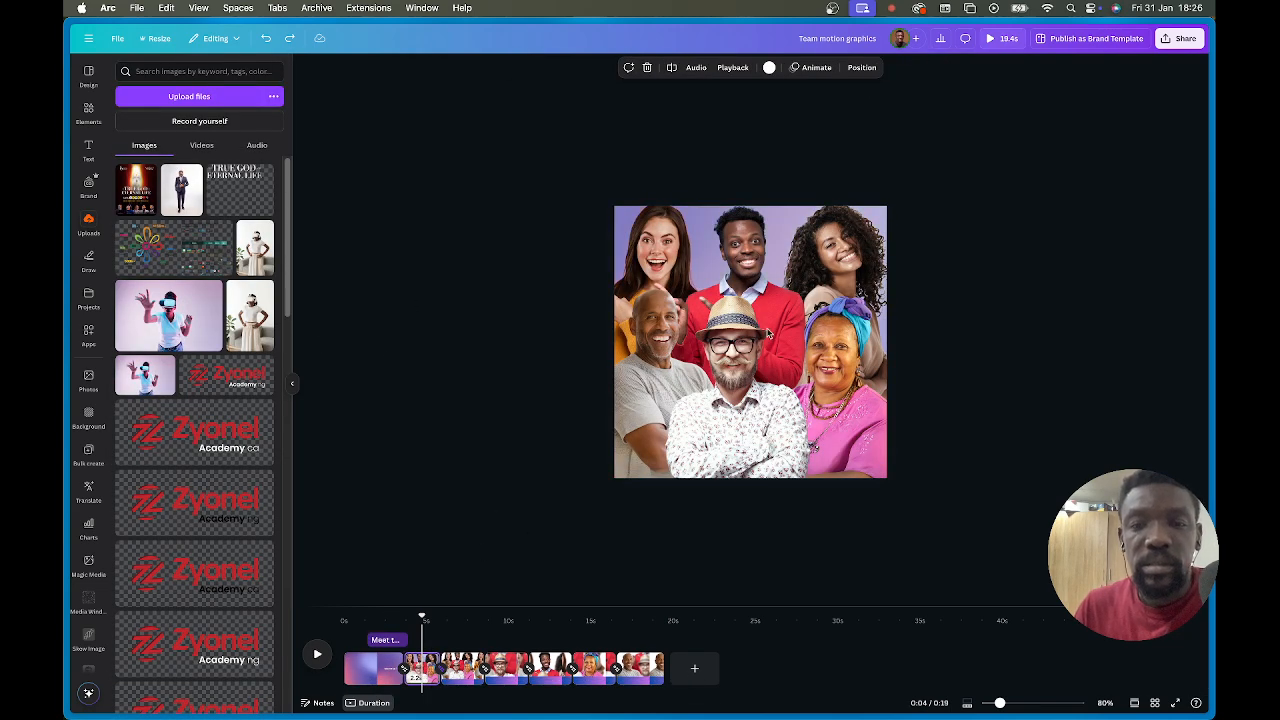
{"action": "left_click", "coordinate": [924, 298]}
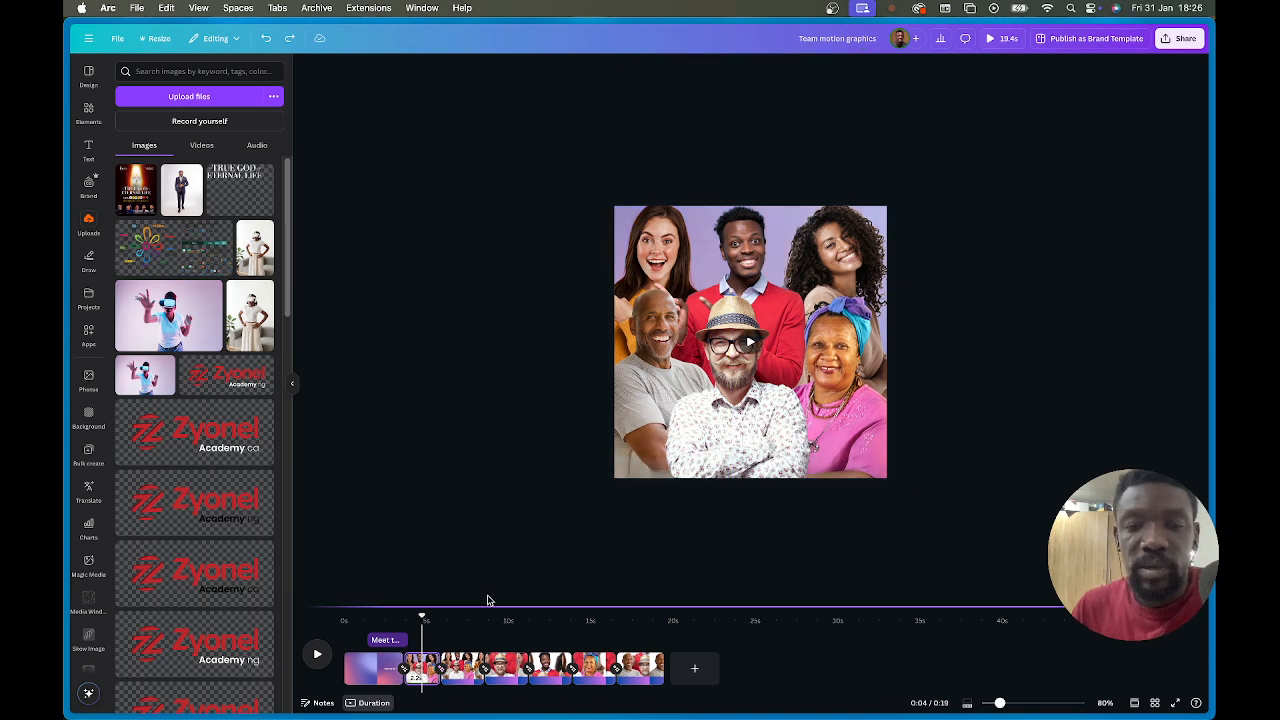
{"action": "left_click", "coordinate": [372, 668]}
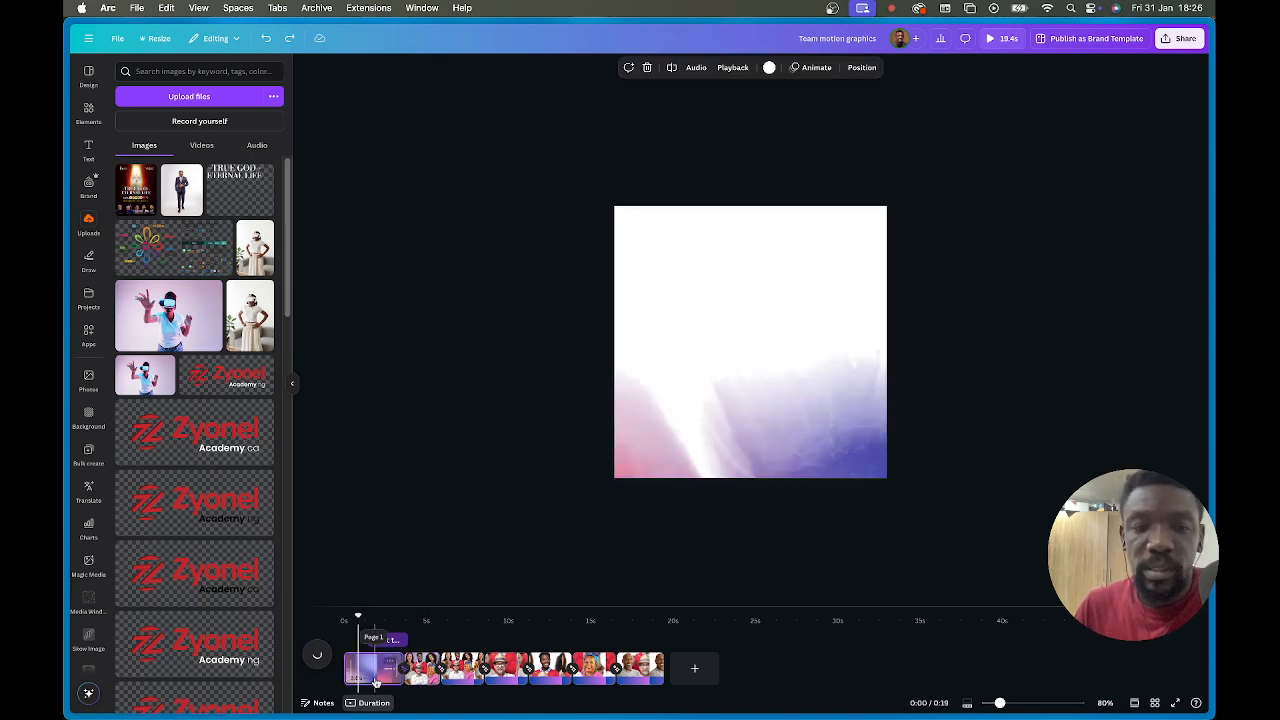
{"action": "left_click", "coordinate": [459, 680]}
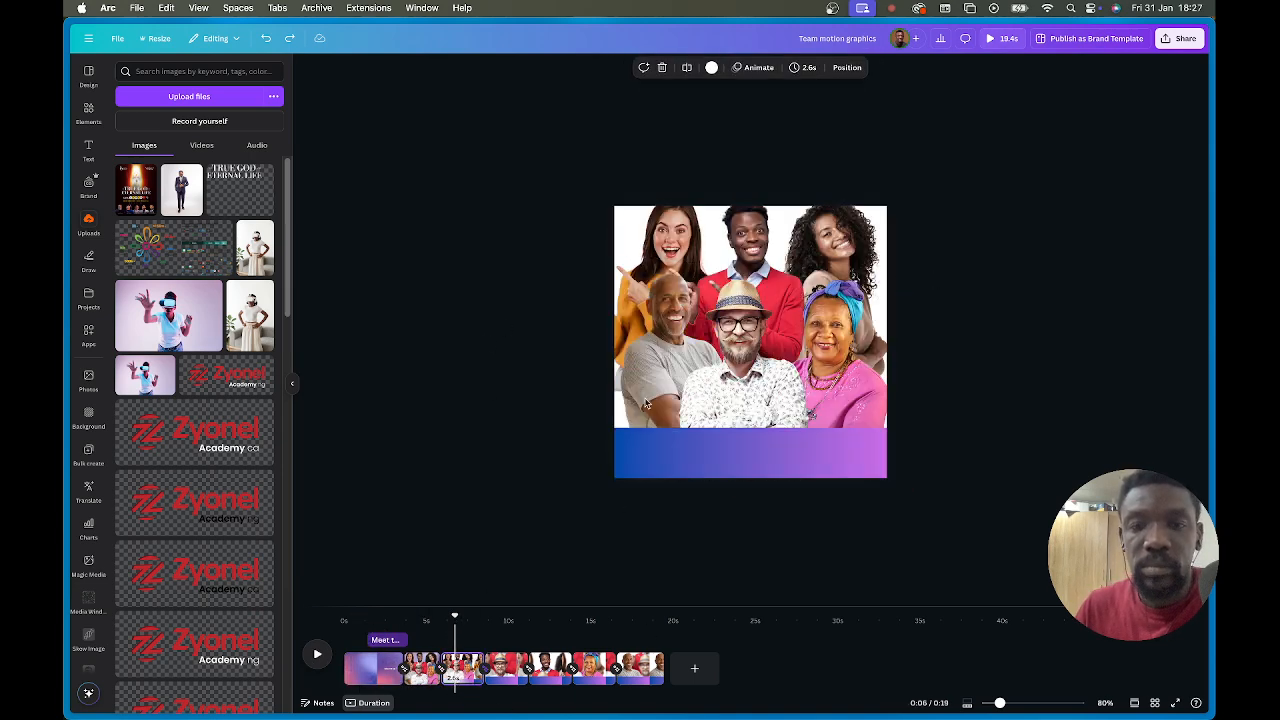
Cut all six people photos from the third page.
{"action": "left_click", "coordinate": [557, 247]}
{"action": "left_click_drag", "start_coordinate": [553, 222], "coordinate": [938, 382]}
{"action": "key", "text": "Delete"}
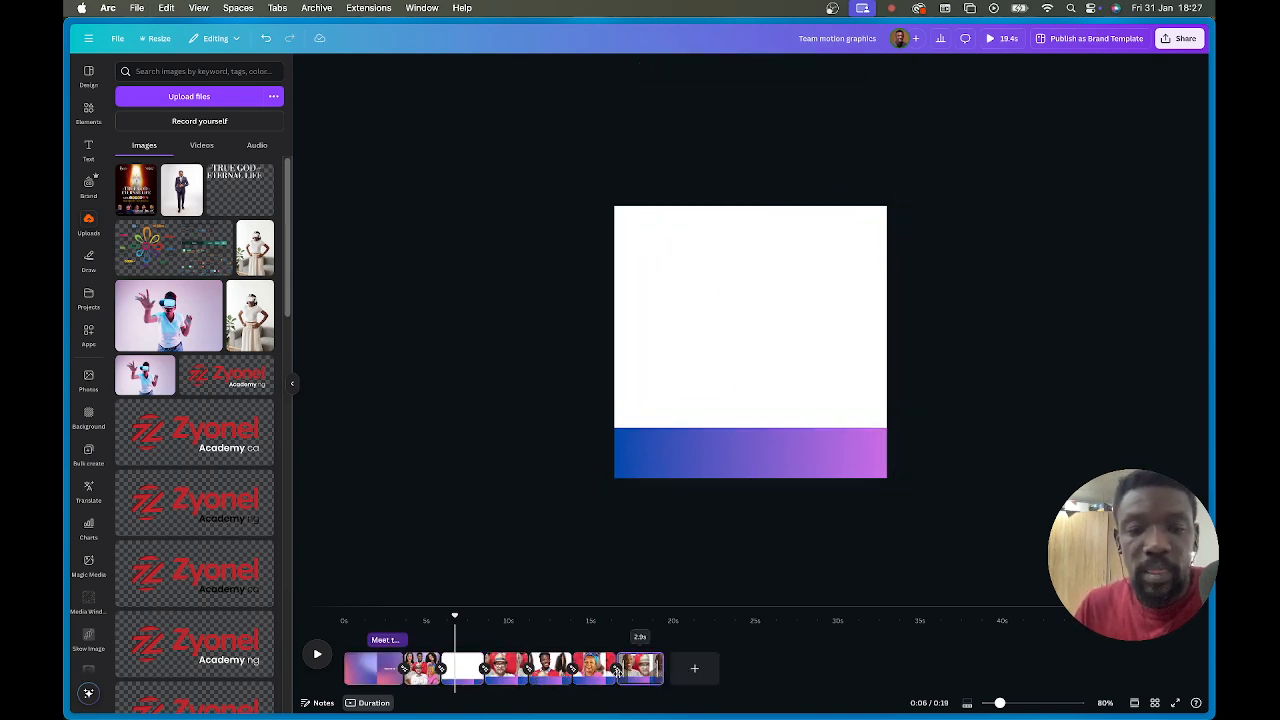
Delete every page after the gradient opening page and make the empty second page the active one.
{"action": "left_click", "coordinate": [648, 668]}
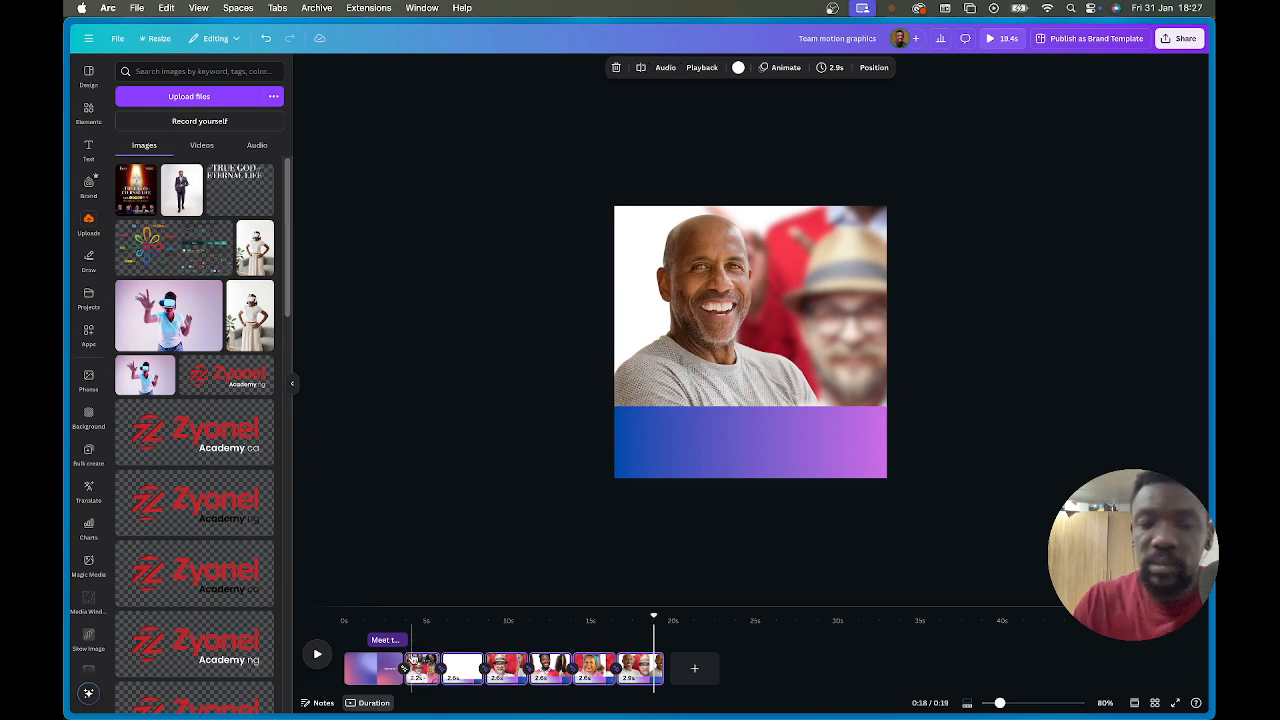
{"action": "key", "text": "Delete"}
{"action": "left_click", "coordinate": [441, 670]}
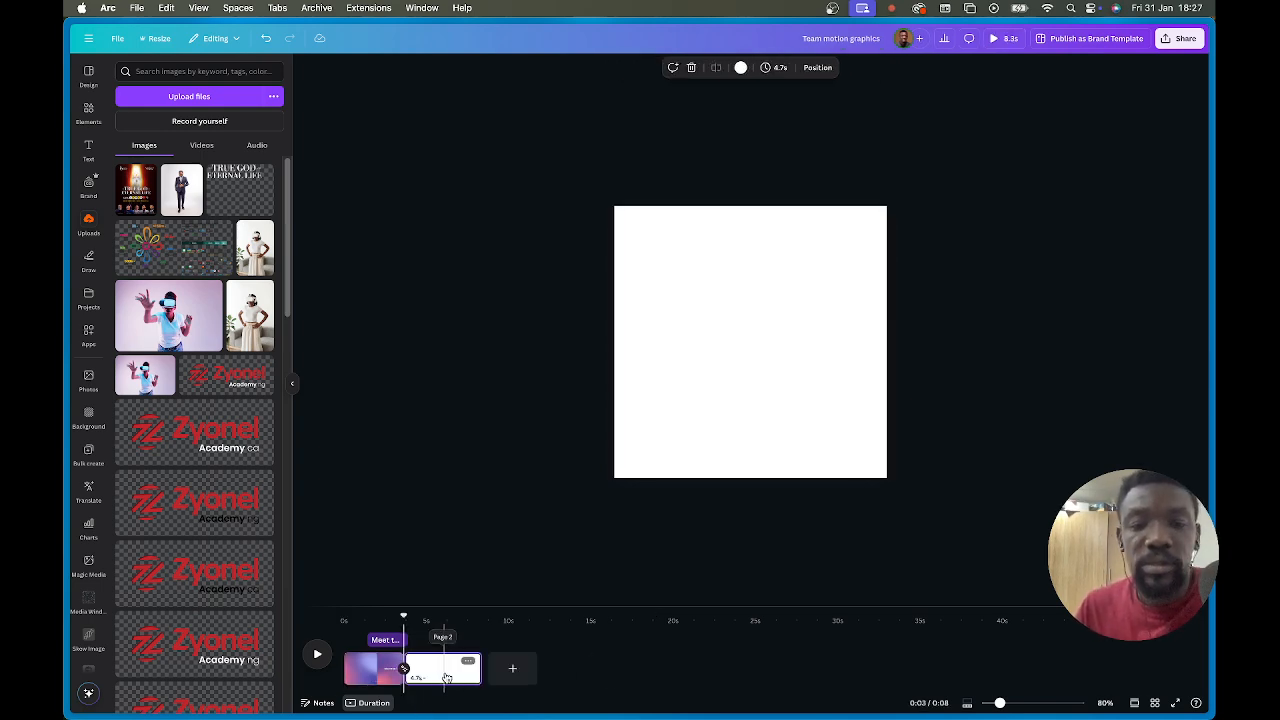
Paste the six people photos onto the blank second page and collapse the uploads library.
{"action": "key", "text": "super+v"}
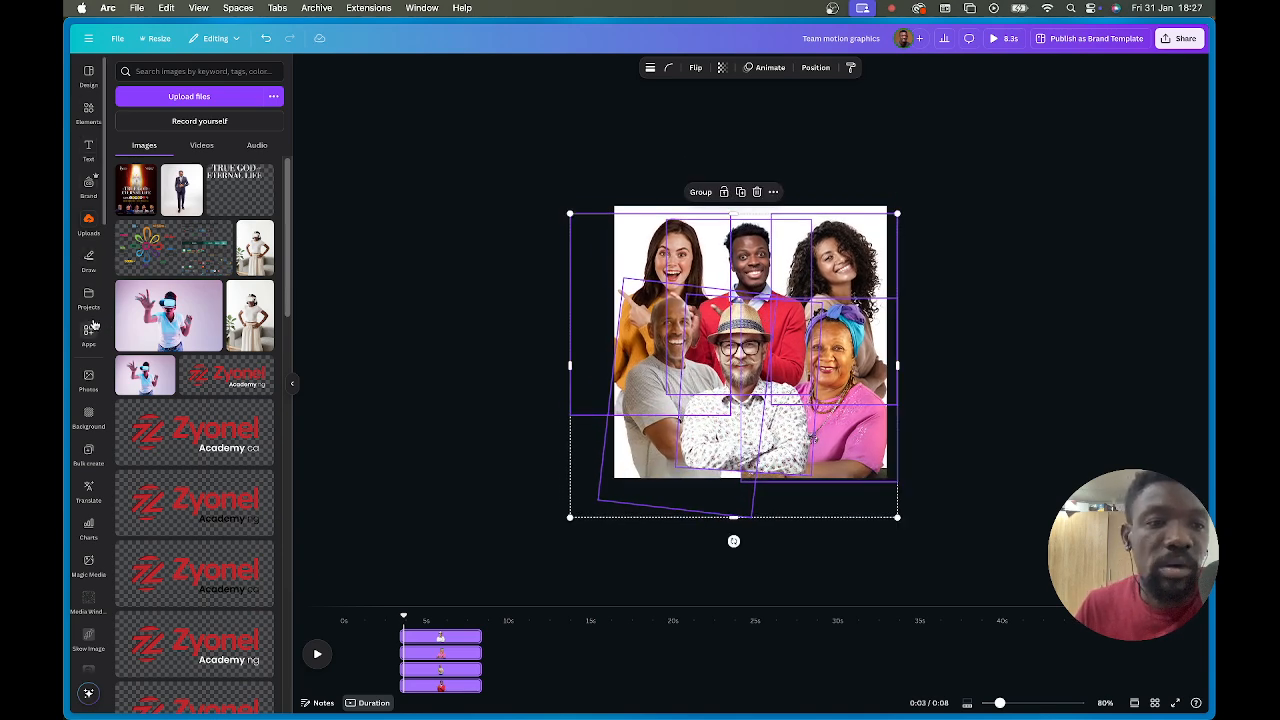
{"action": "left_click", "coordinate": [87, 217]}
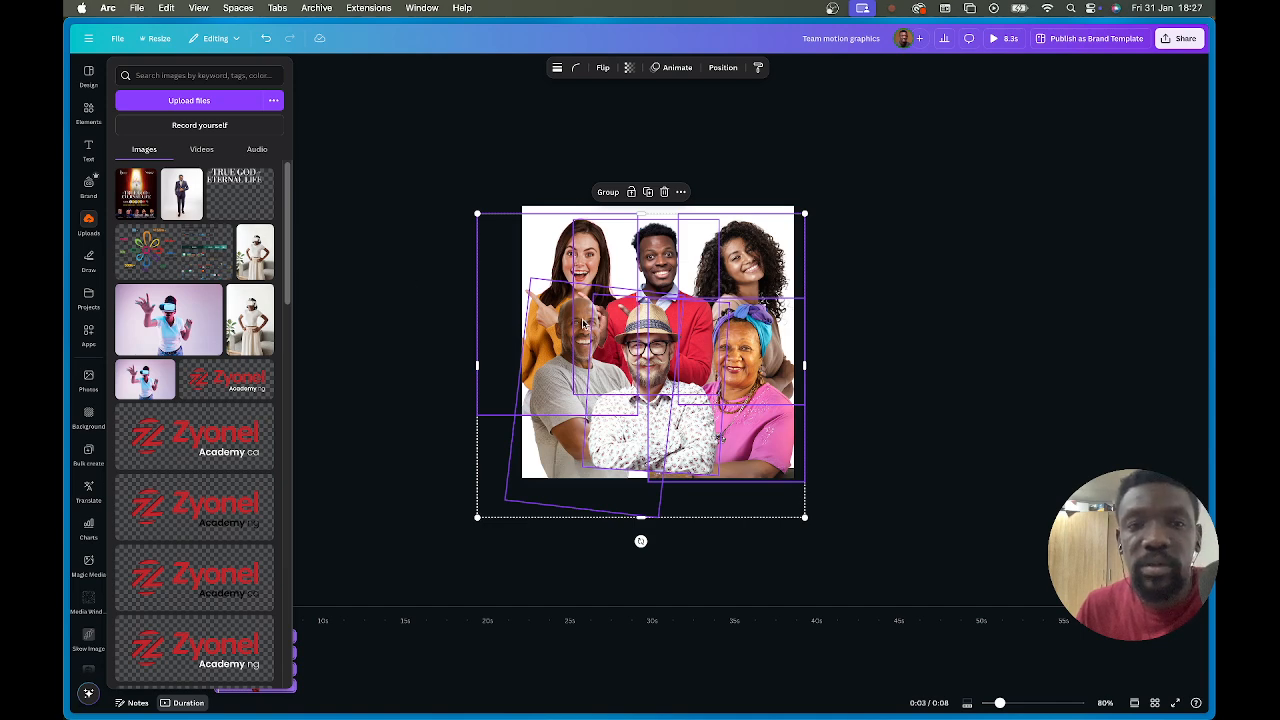
{"action": "left_click", "coordinate": [877, 283]}
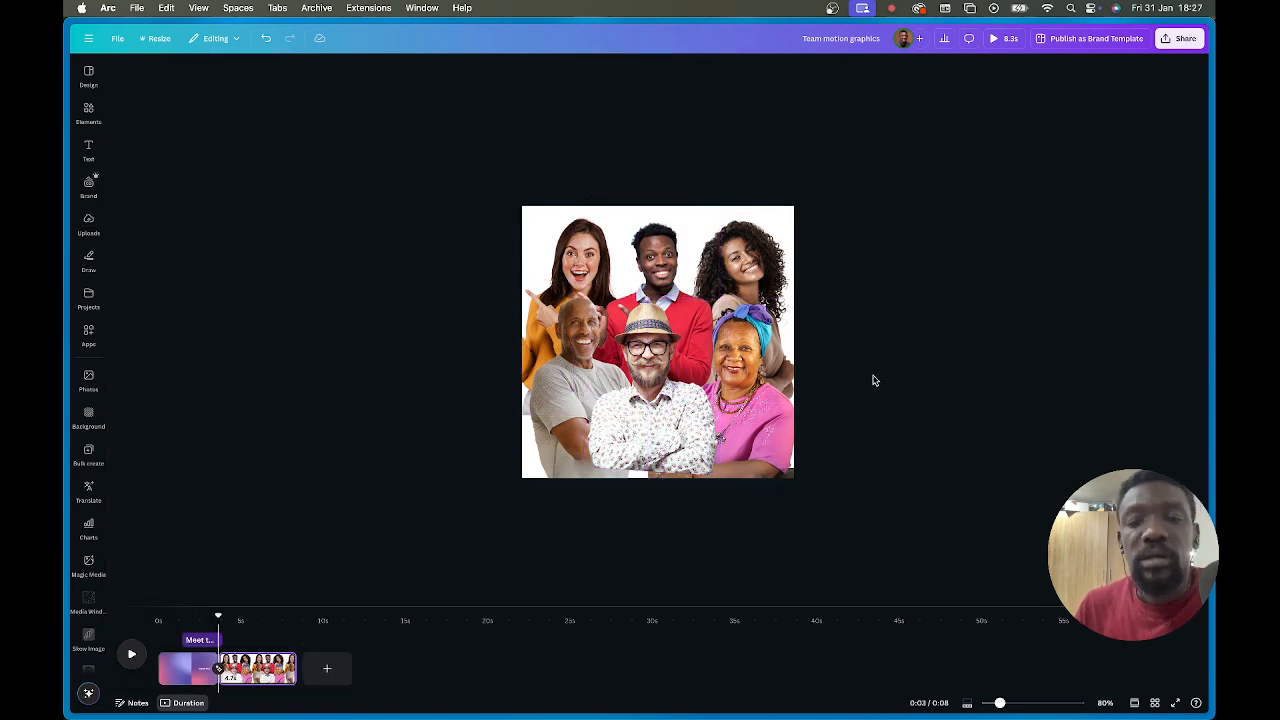
Enlarge all six photos together to about 2,390 wide so the group fills the second page.
{"action": "scroll", "coordinate": [767, 377], "scroll_direction": "up", "scroll_amount": 5}
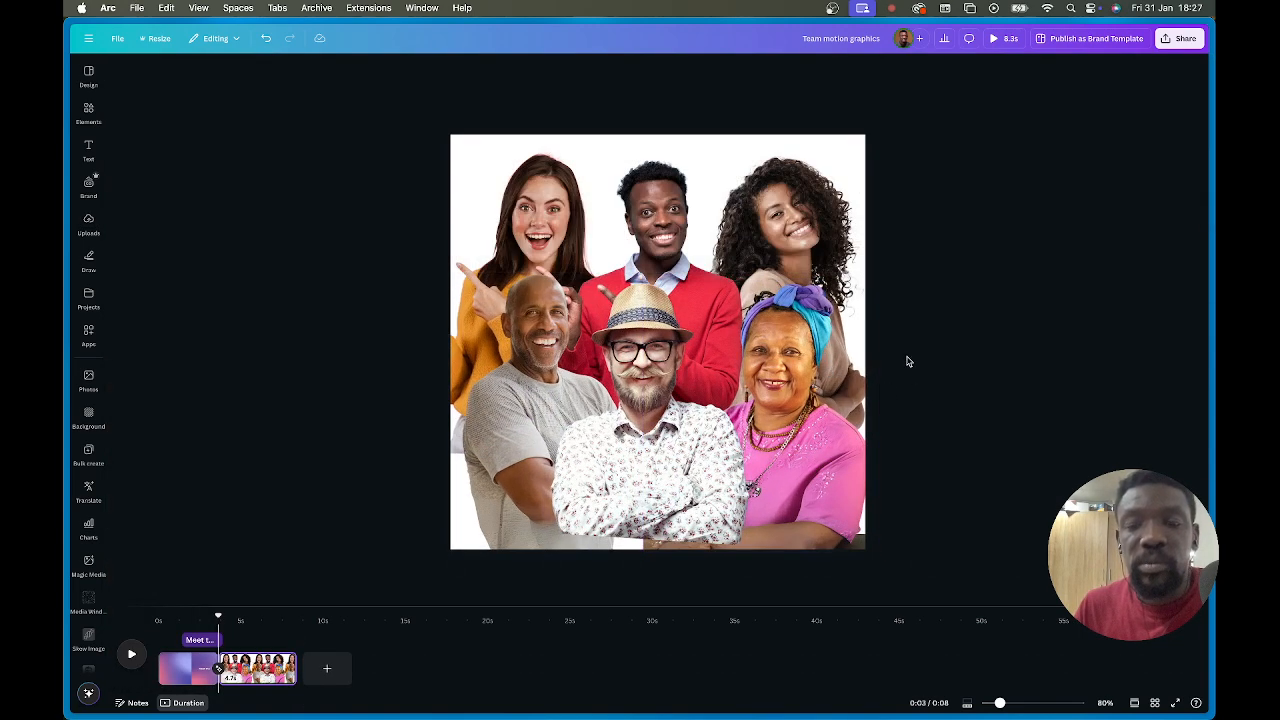
{"action": "left_click_drag", "start_coordinate": [775, 234], "coordinate": [840, 236]}
{"action": "key", "text": "ctrl+z"}
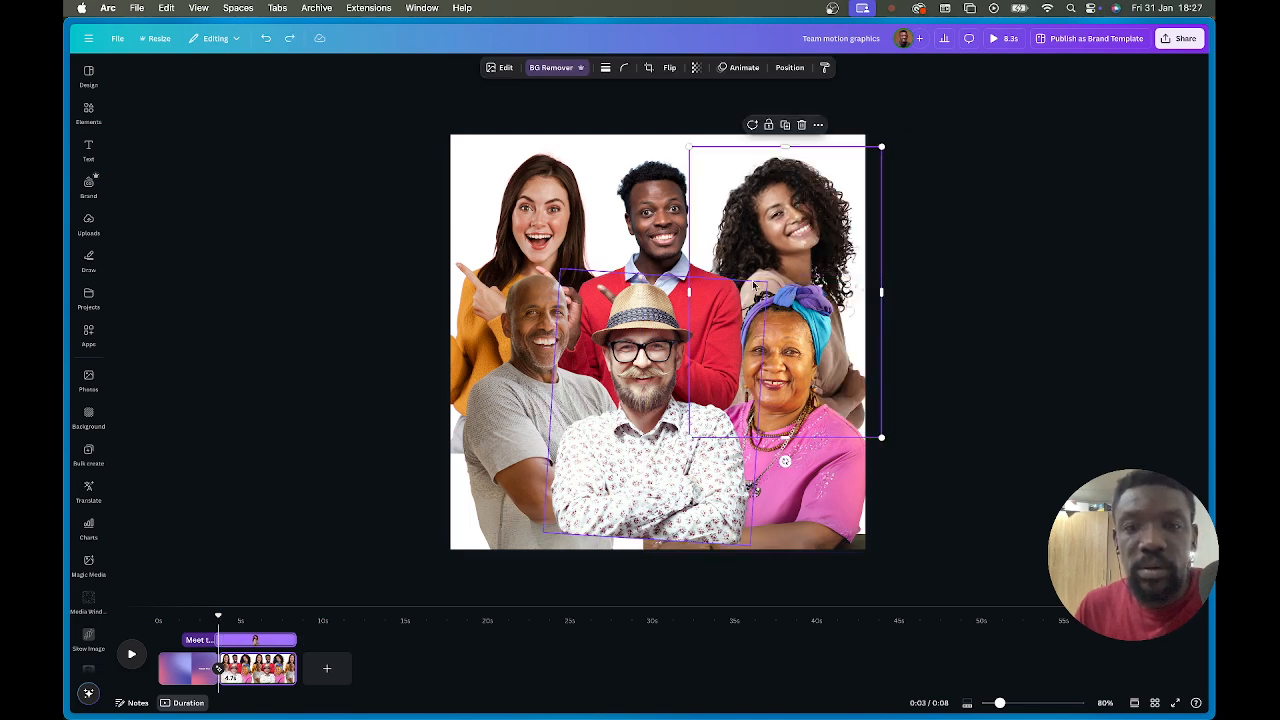
{"action": "left_click_drag", "start_coordinate": [975, 477], "coordinate": [460, 183]}
{"action": "left_click_drag", "start_coordinate": [386, 148], "coordinate": [363, 129]}
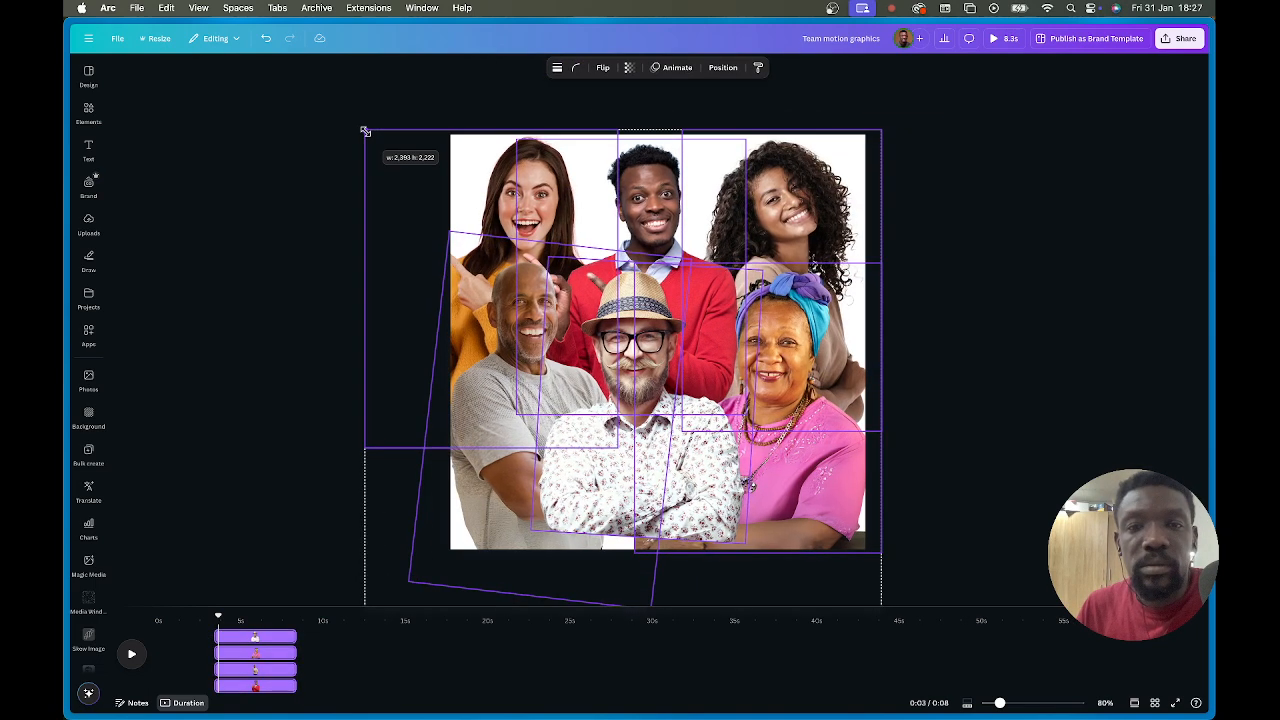
{"action": "mouse_move", "coordinate": [721, 291]}
{"action": "left_mouse_down"}
{"action": "mouse_move", "coordinate": [720, 276]}
{"action": "mouse_move", "coordinate": [724, 291]}
{"action": "left_mouse_up"}
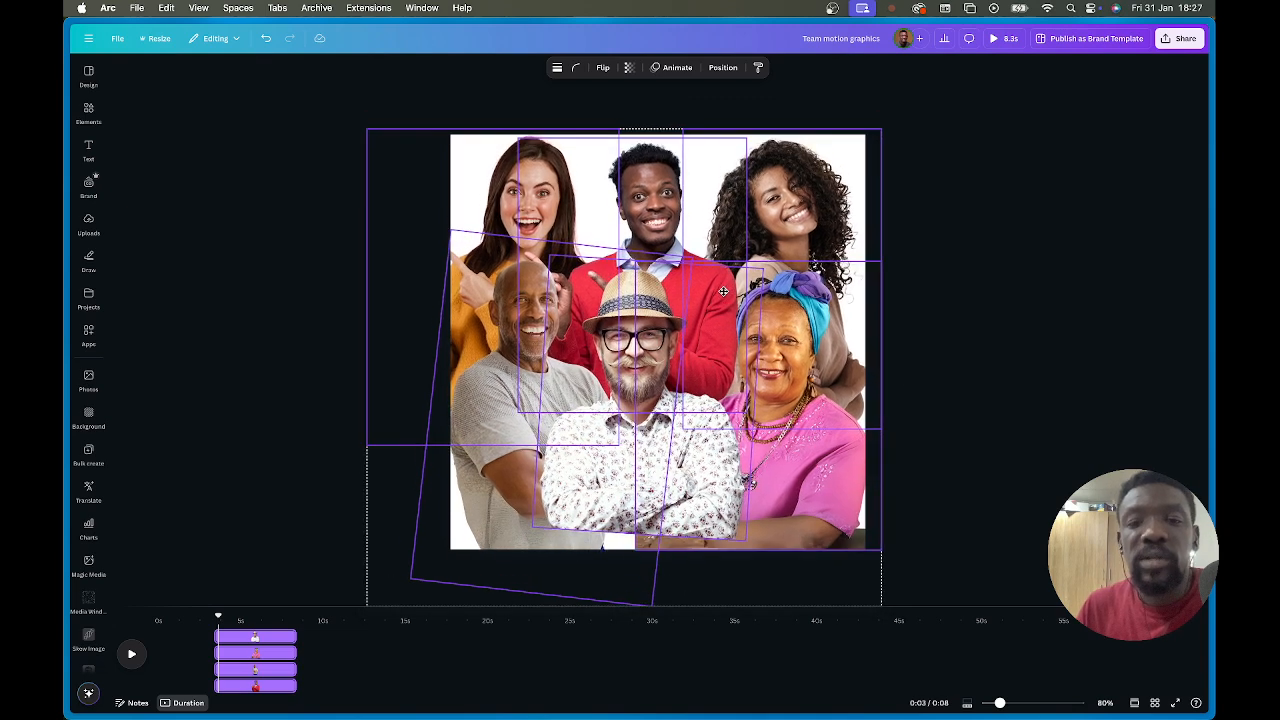
{"action": "left_click", "coordinate": [900, 366]}
Enlarge the photo of the man in the hat until it extends past the page's lower edge.
{"action": "left_click", "coordinate": [650, 427]}
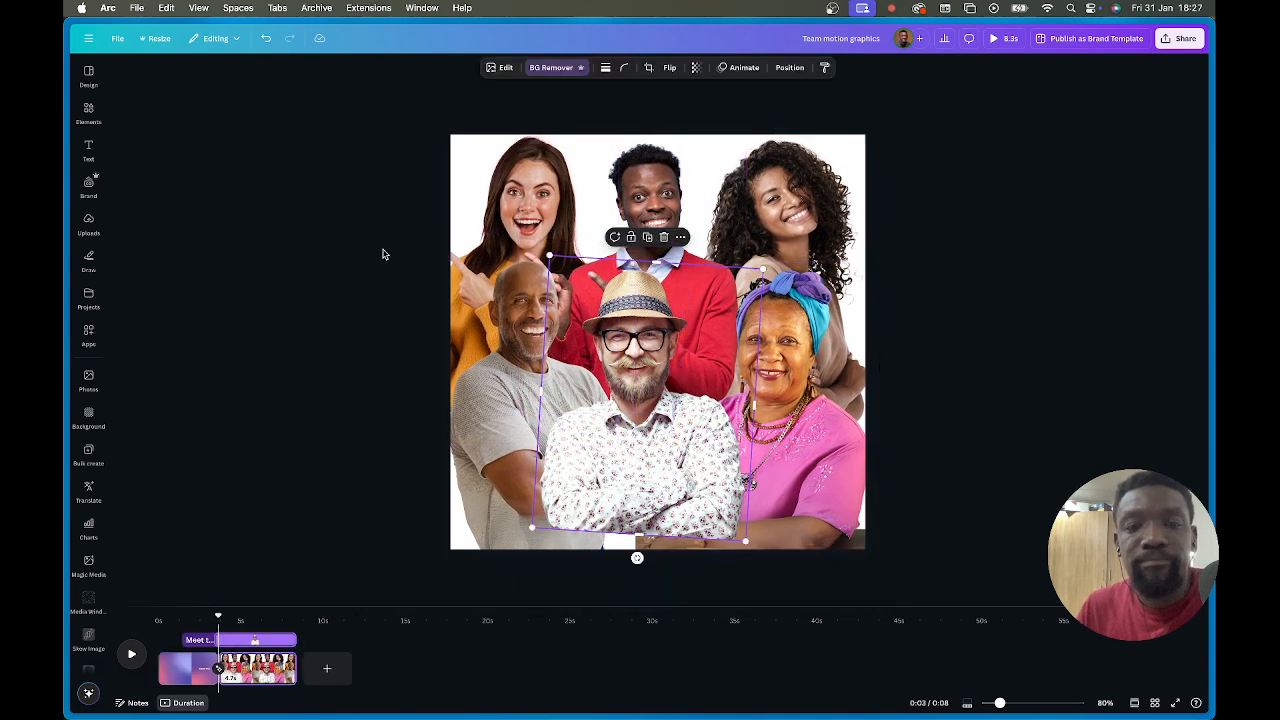
{"action": "left_click_drag", "start_coordinate": [378, 228], "coordinate": [886, 491]}
{"action": "left_click", "coordinate": [974, 460]}
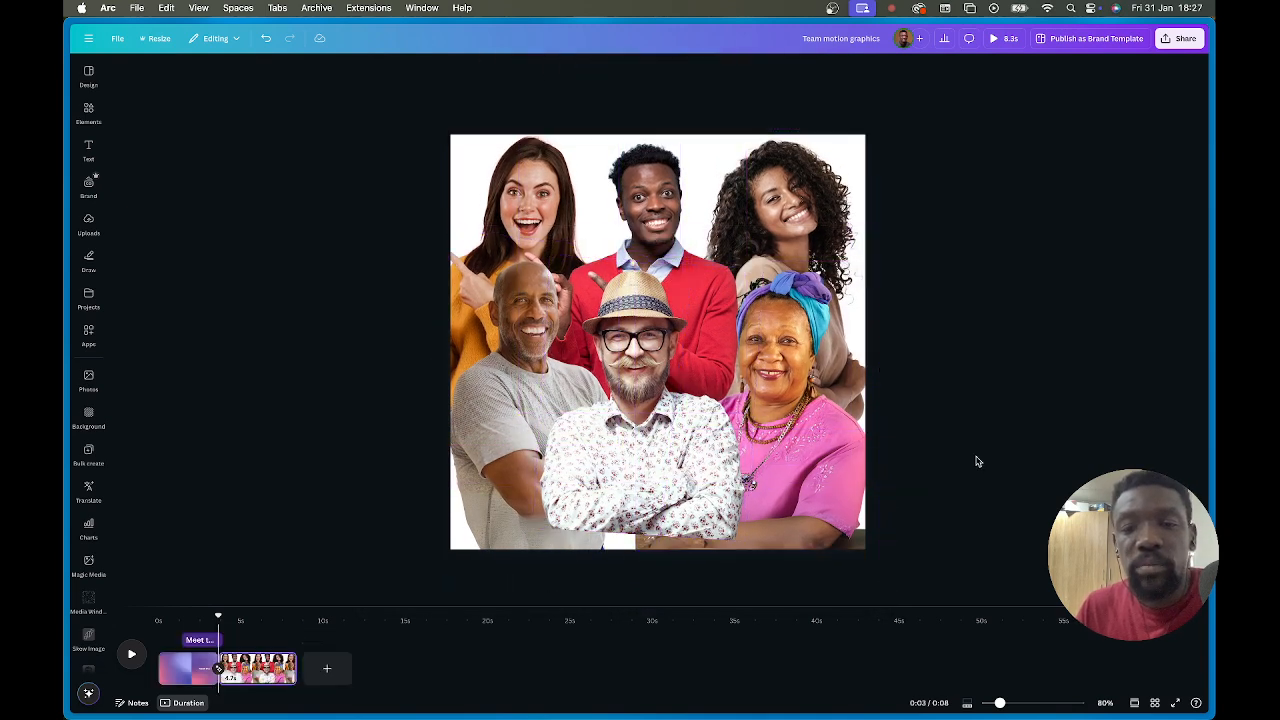
{"action": "left_click", "coordinate": [709, 526]}
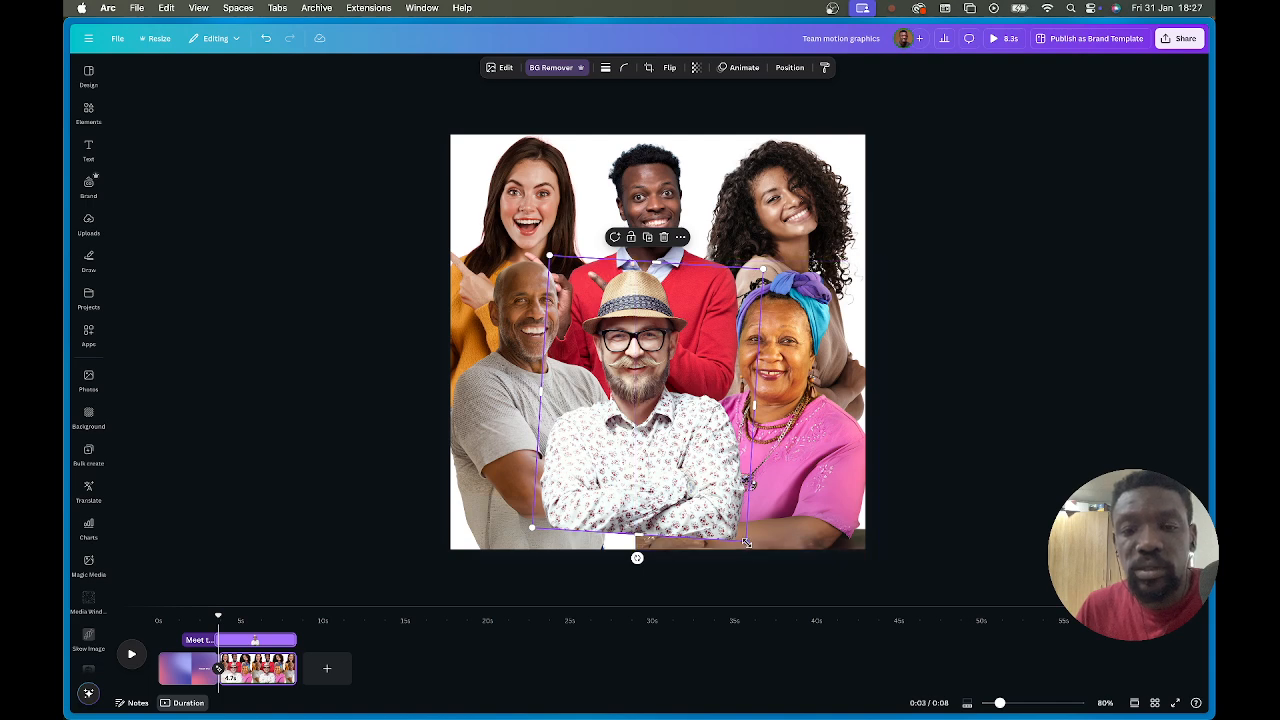
{"action": "left_click_drag", "start_coordinate": [746, 542], "coordinate": [766, 564]}
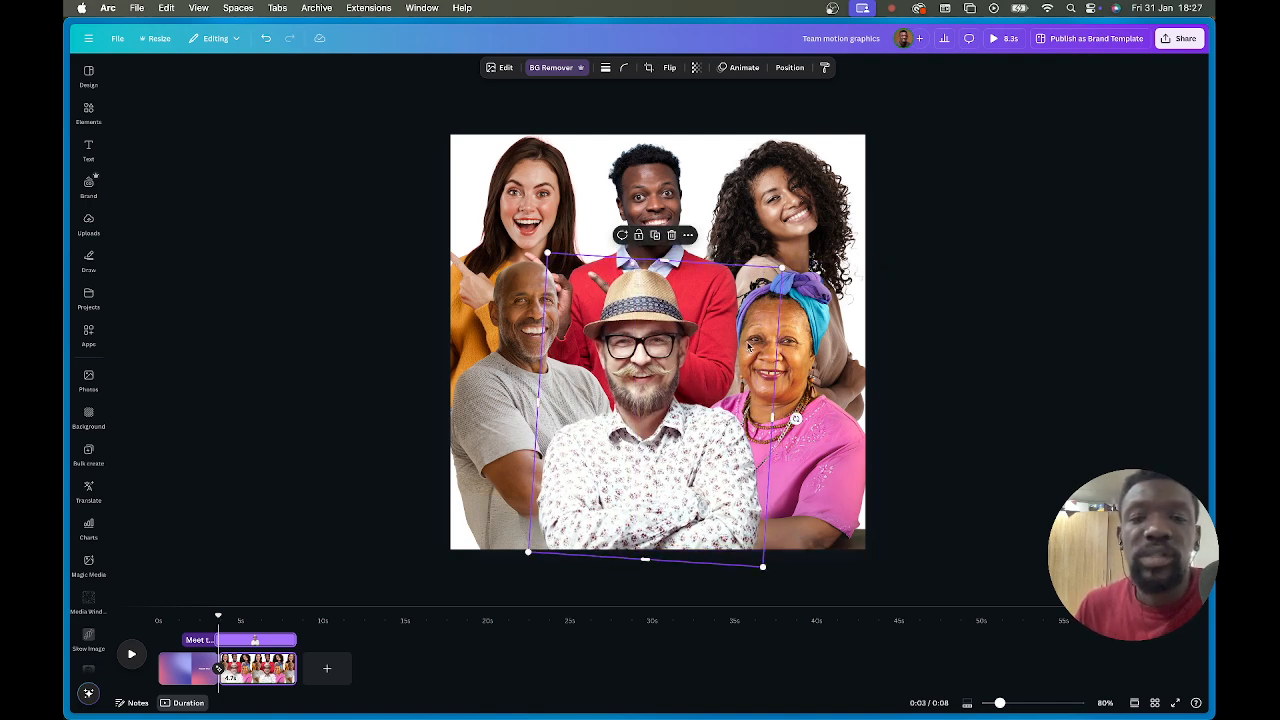
Shorten the second page to 3.1 seconds and duplicate it.
{"action": "left_click", "coordinate": [222, 626]}
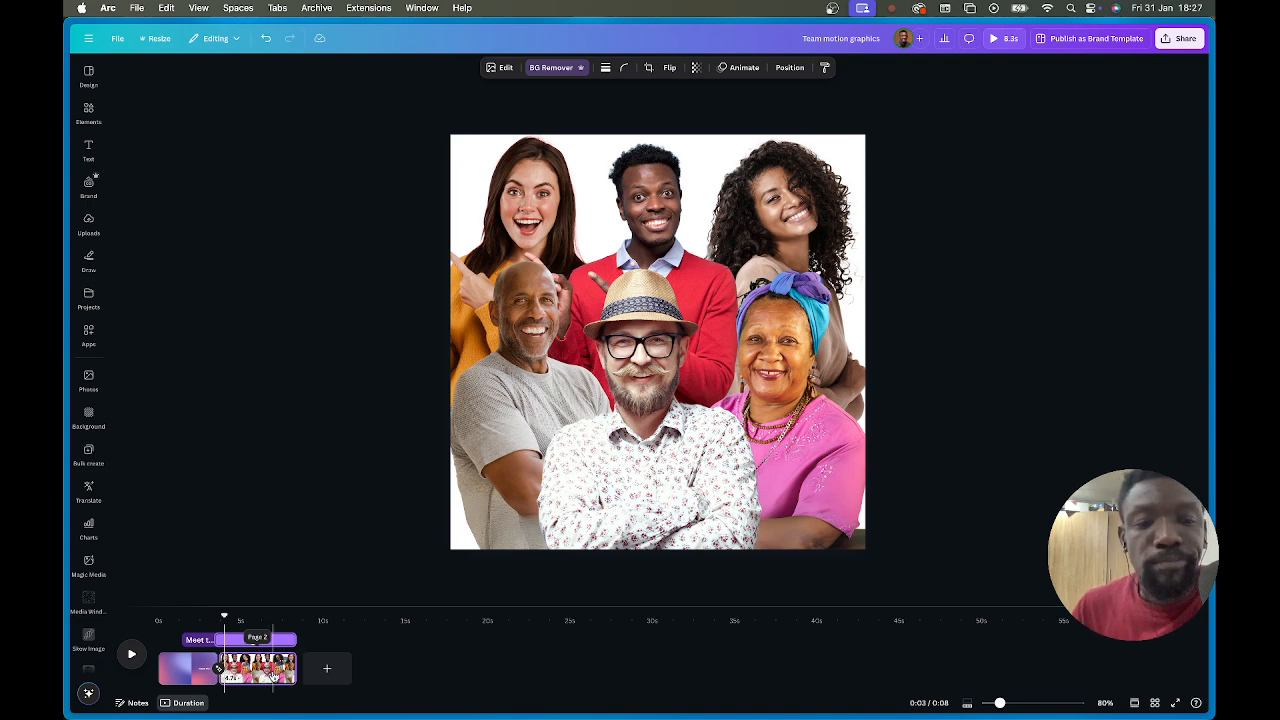
{"action": "left_click_drag", "start_coordinate": [296, 668], "coordinate": [268, 668]}
{"action": "right_click", "coordinate": [245, 676]}
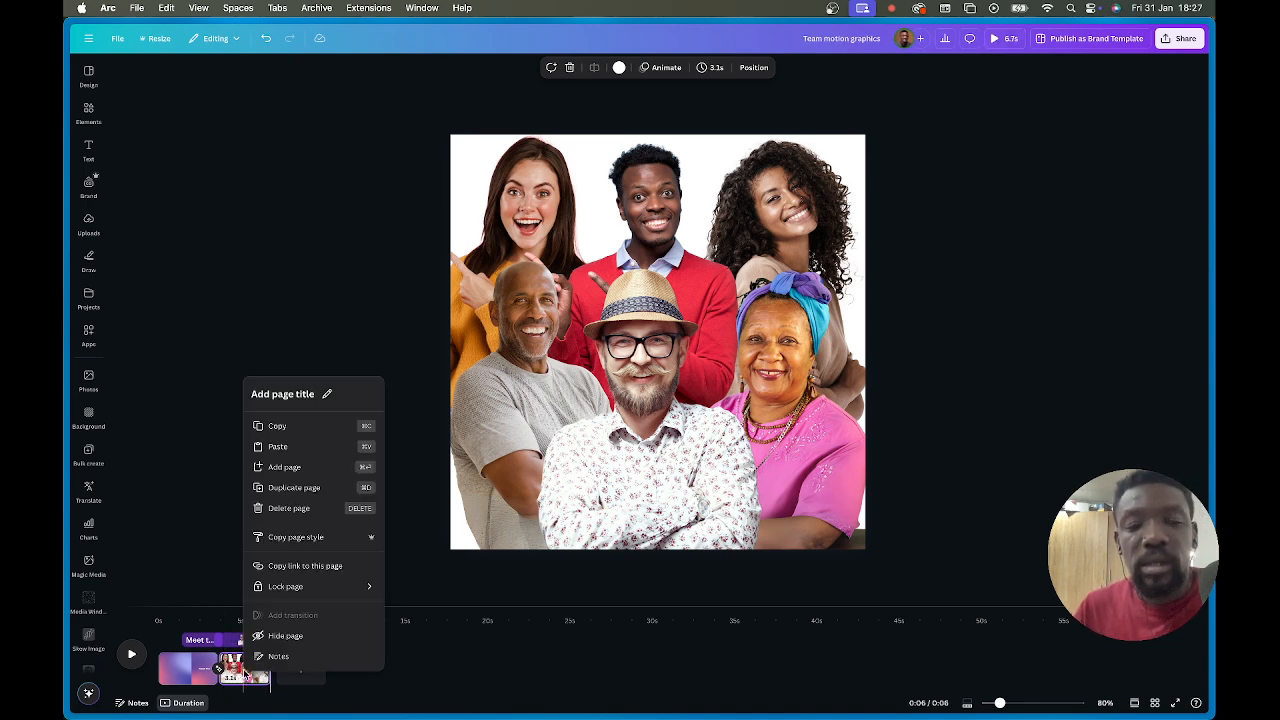
{"action": "left_click", "coordinate": [290, 488]}
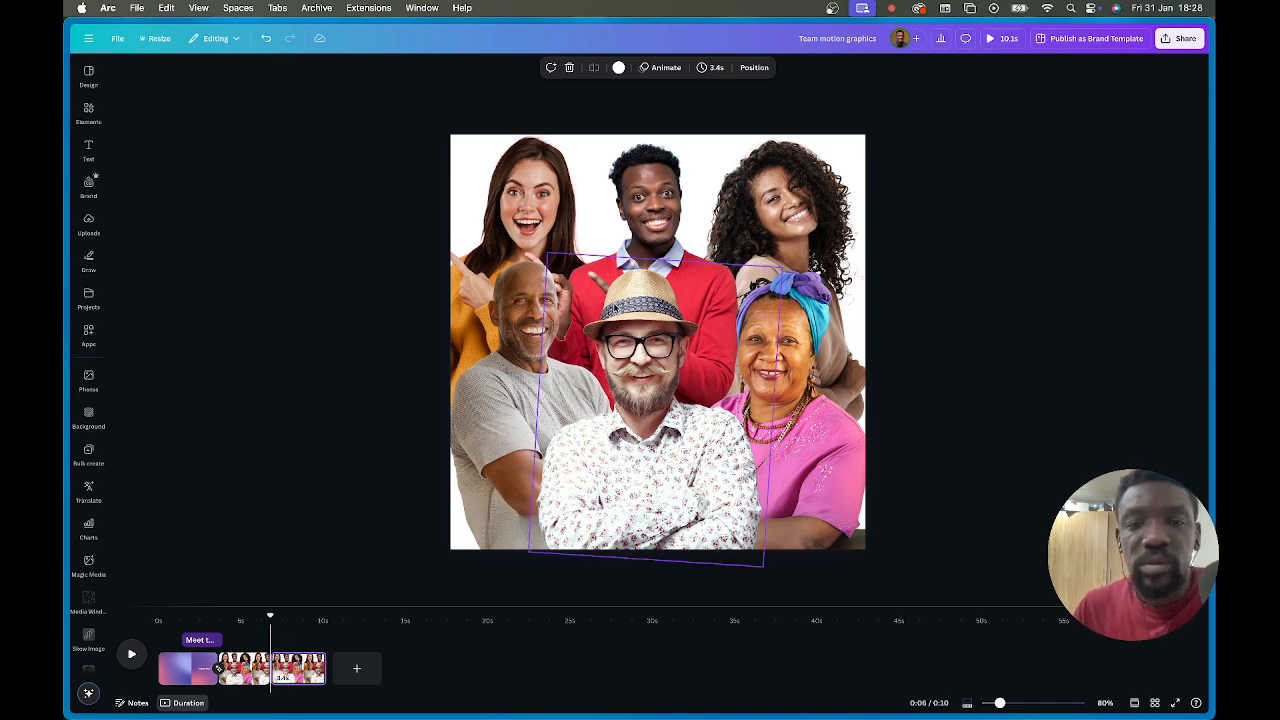
Apply a whole-image blur with an intensity of about 39 to the man in the hat on the duplicated page.
{"action": "left_click", "coordinate": [646, 349]}
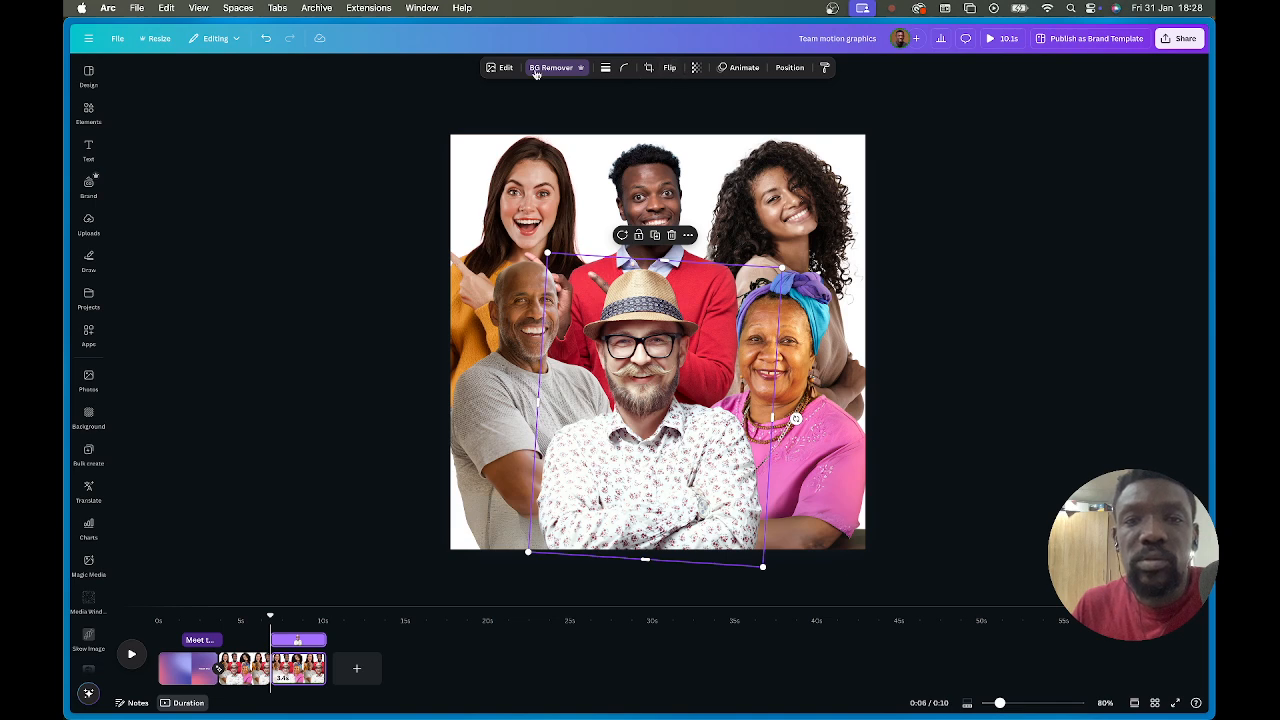
{"action": "left_click", "coordinate": [499, 67]}
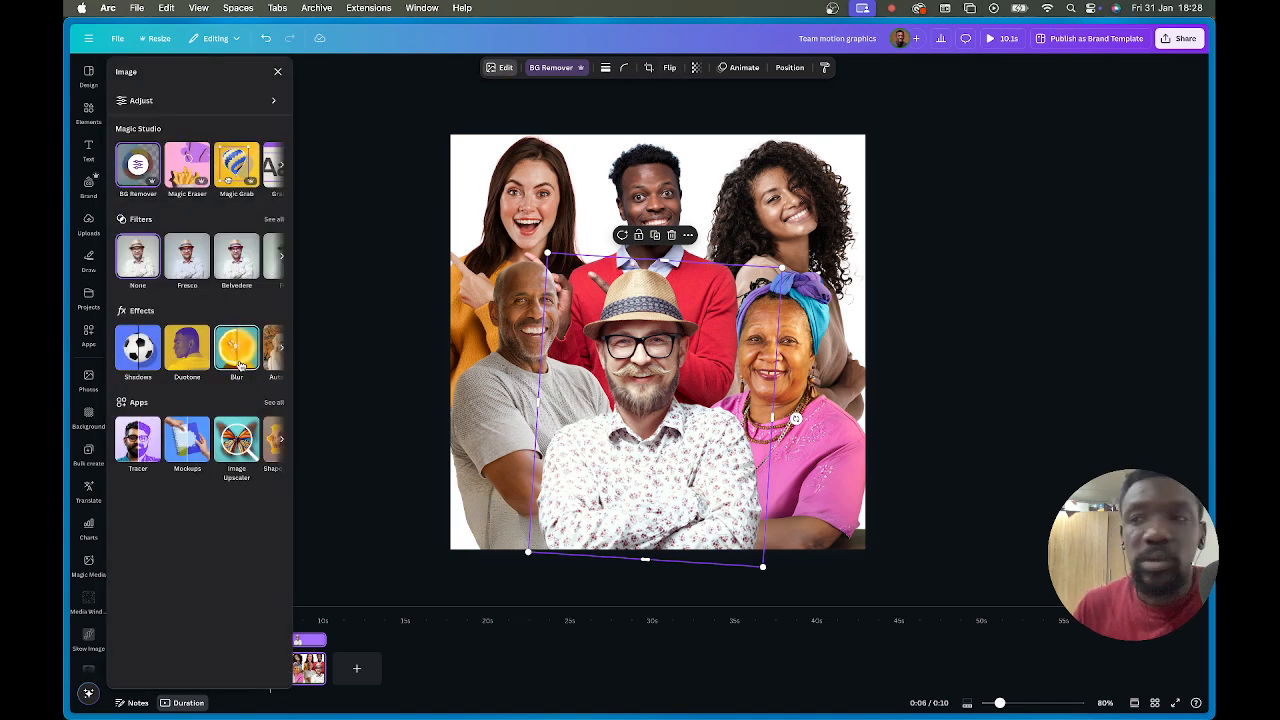
{"action": "left_click", "coordinate": [240, 365]}
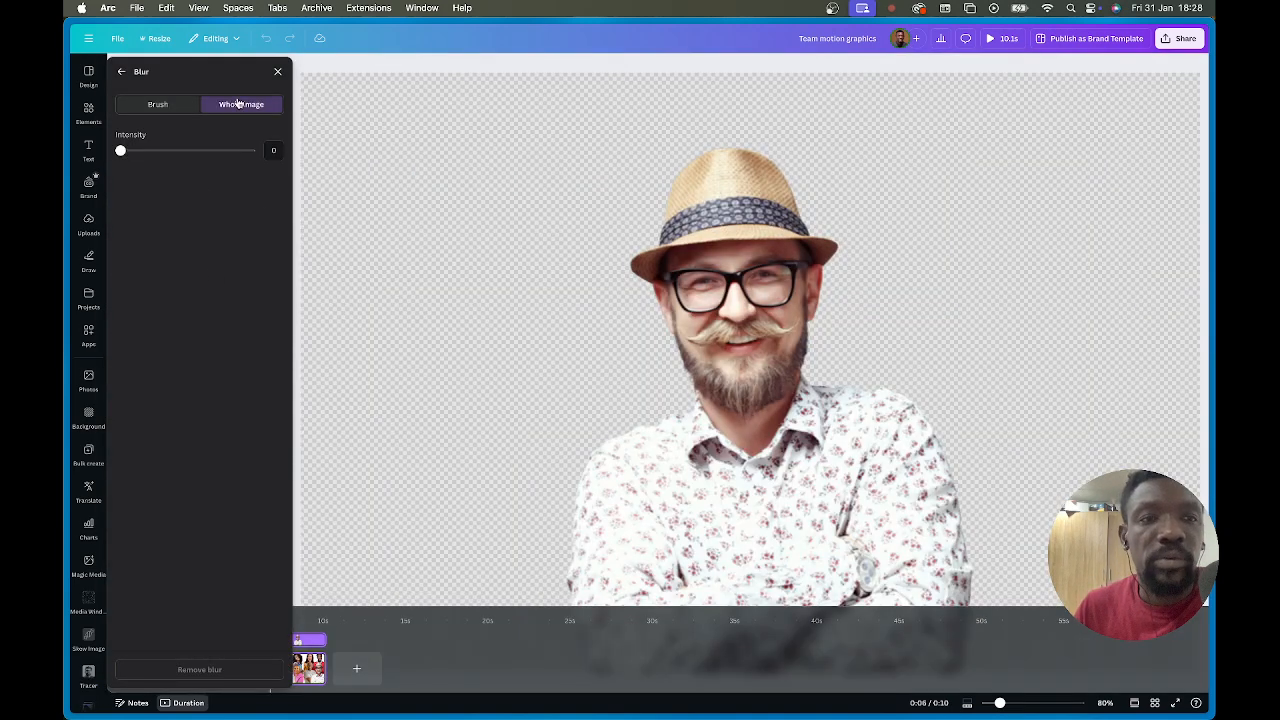
{"action": "left_click", "coordinate": [182, 108]}
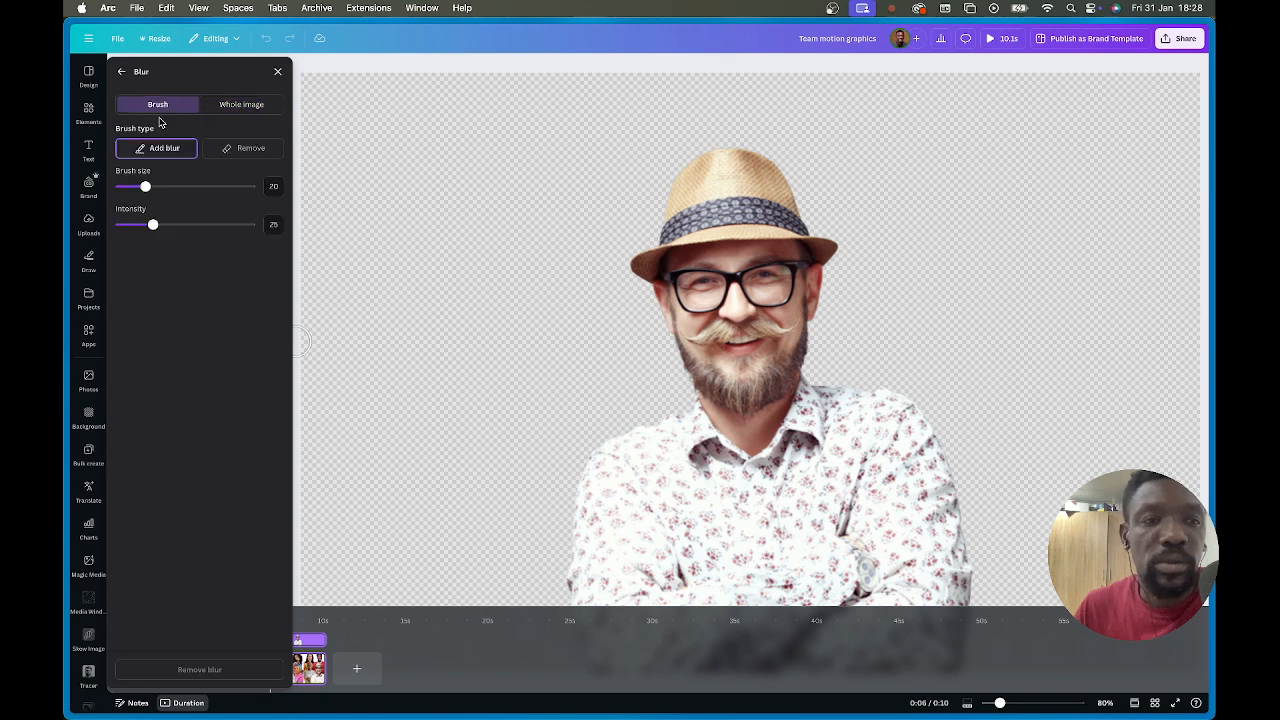
{"action": "left_click", "coordinate": [236, 105]}
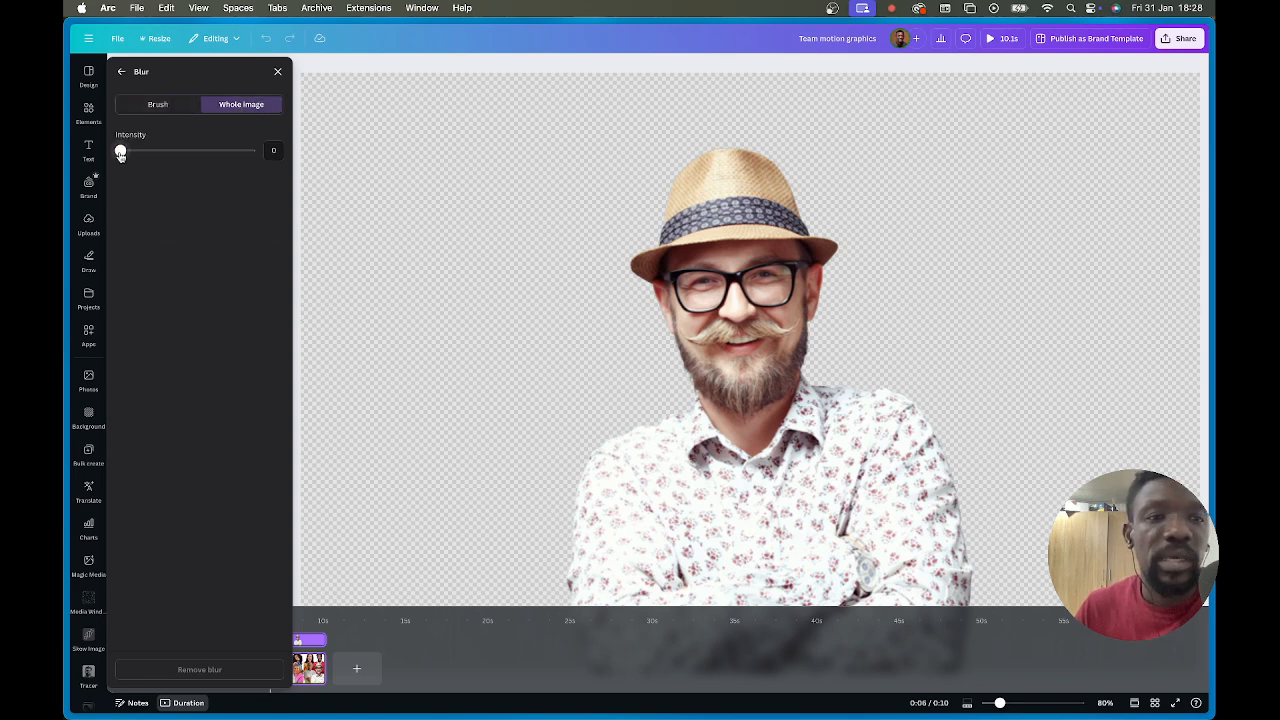
{"action": "left_click_drag", "start_coordinate": [120, 153], "coordinate": [171, 155]}
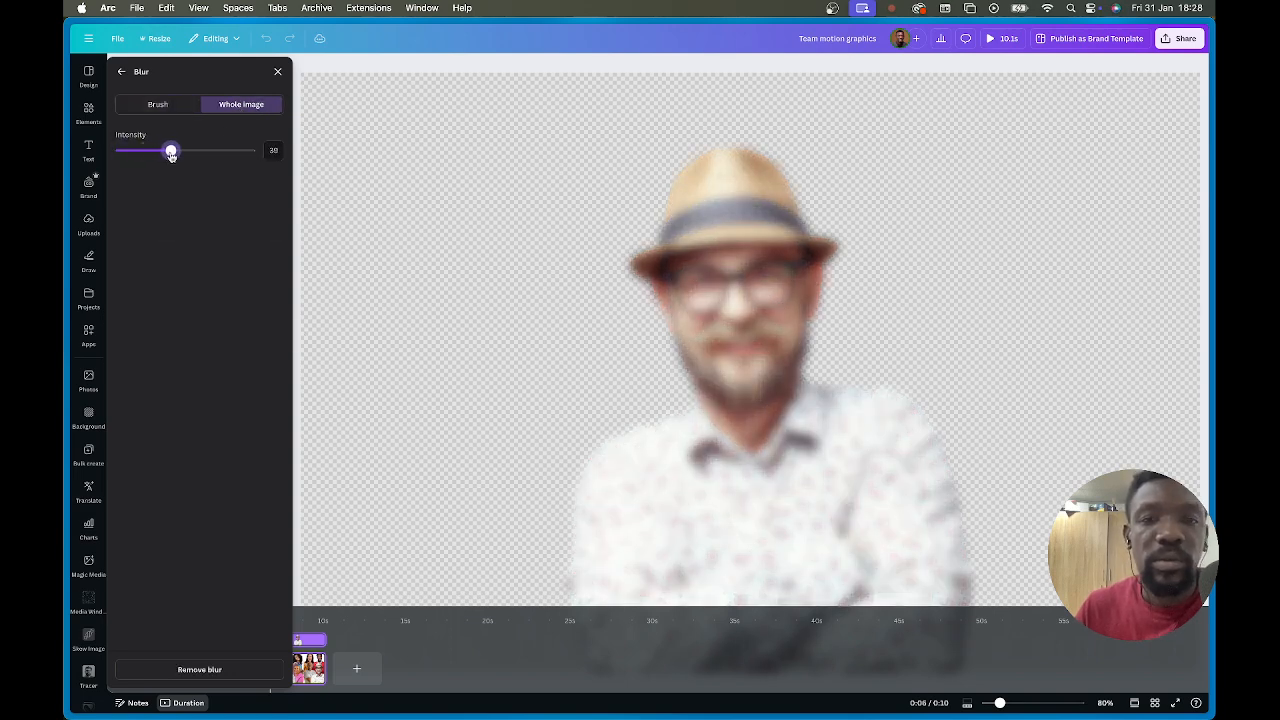
{"action": "left_click", "coordinate": [121, 71]}
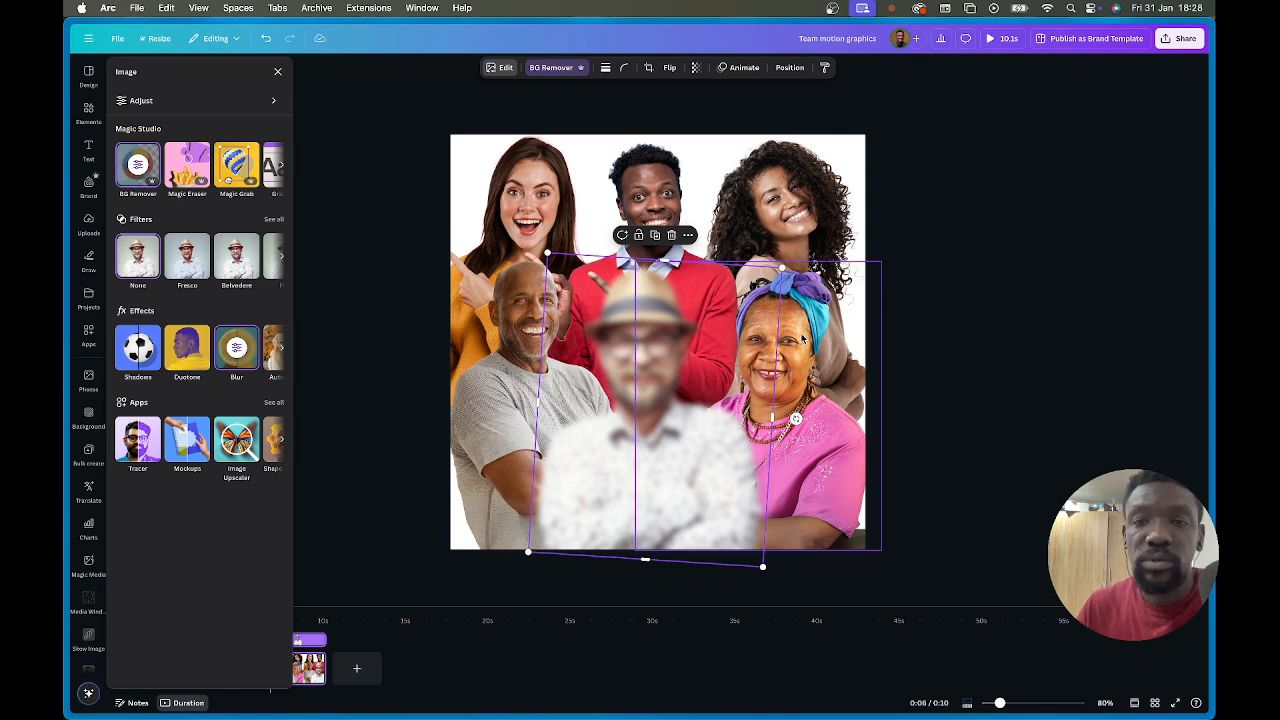
Copy the blur style to the three people in the back row.
{"action": "left_click", "coordinate": [825, 68]}
{"action": "left_click", "coordinate": [815, 150]}
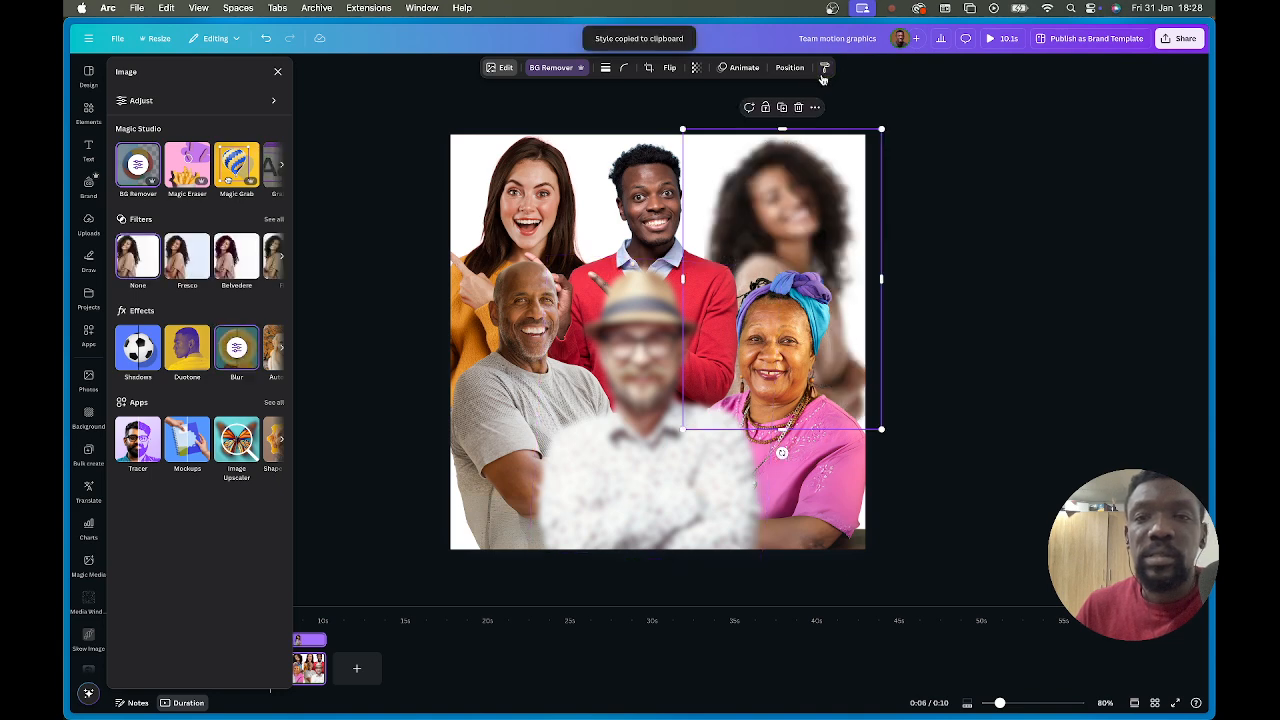
{"action": "left_click", "coordinate": [622, 195]}
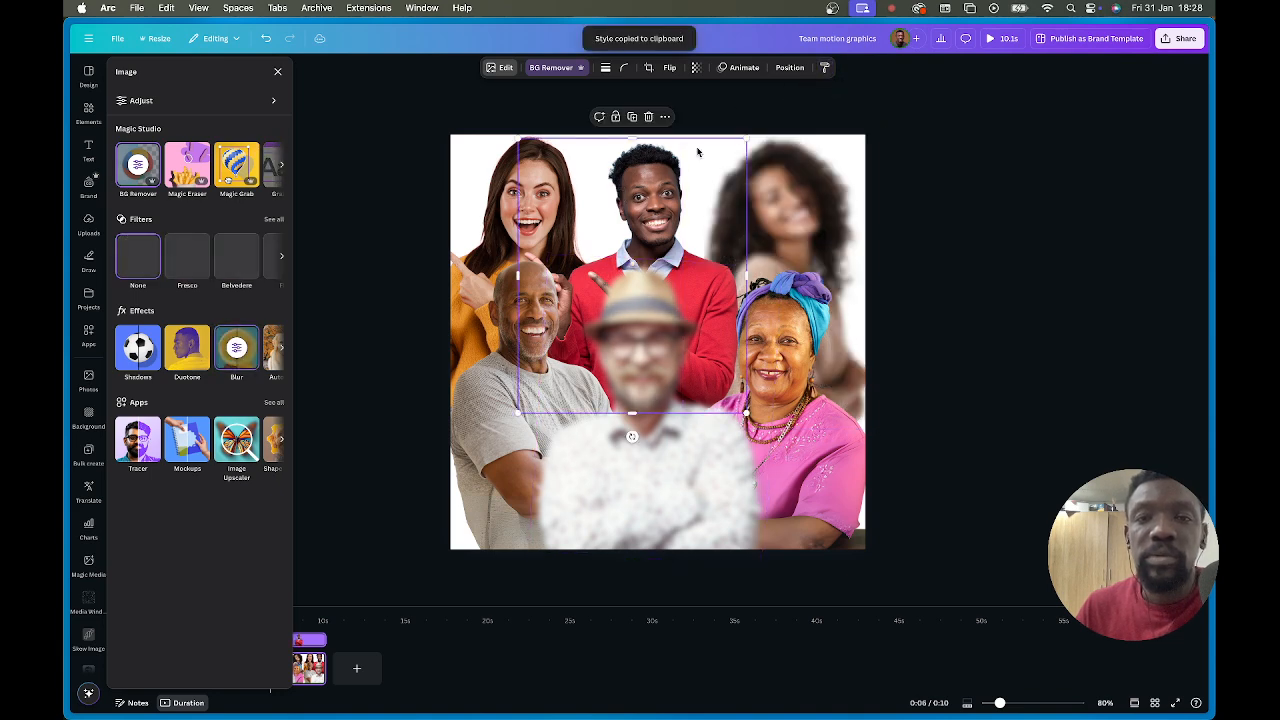
{"action": "left_click", "coordinate": [825, 68]}
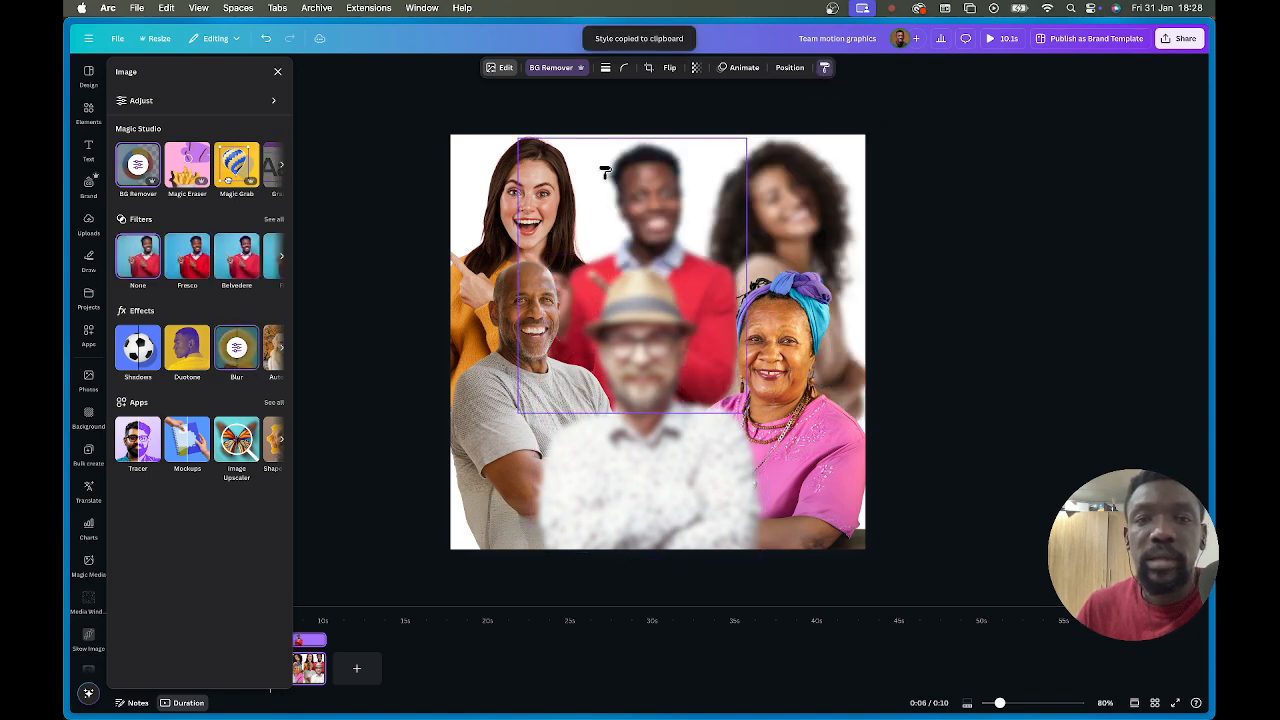
{"action": "left_click", "coordinate": [520, 208]}
{"action": "left_click", "coordinate": [825, 68]}
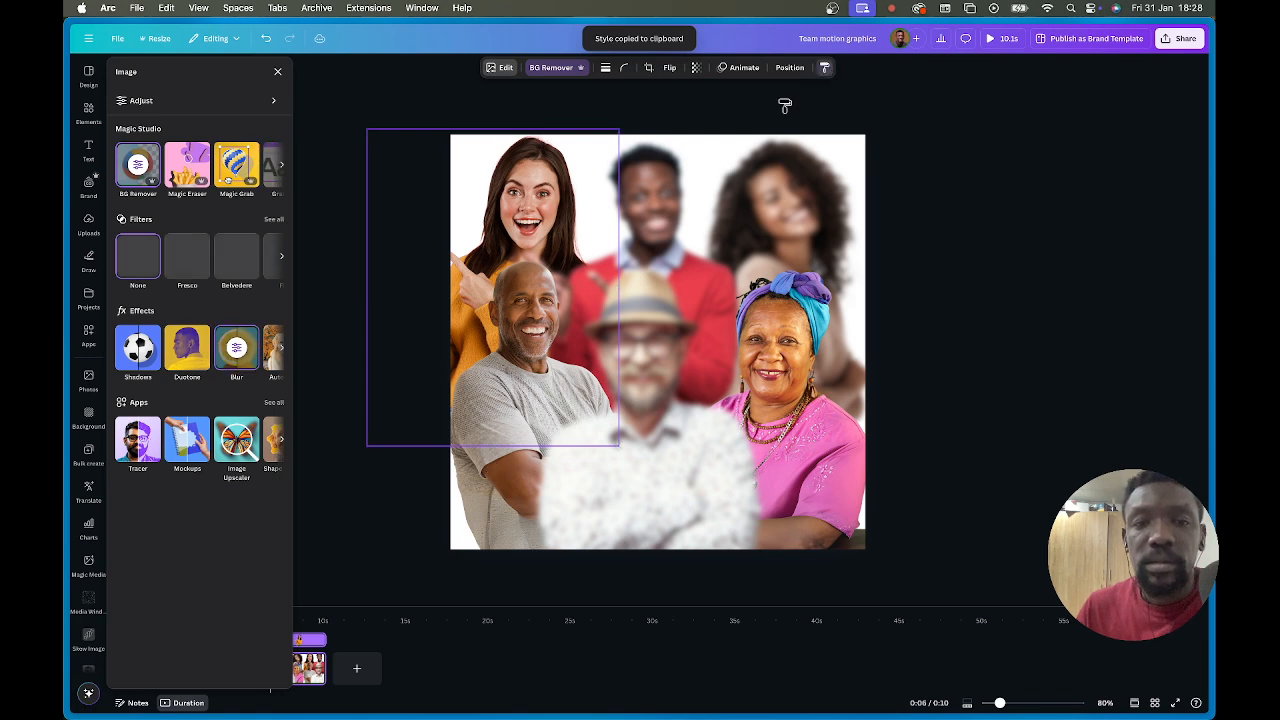
Copy the blur style to the man in the grey T-shirt, leaving only the woman with the headwrap sharp.
{"action": "left_click", "coordinate": [517, 380]}
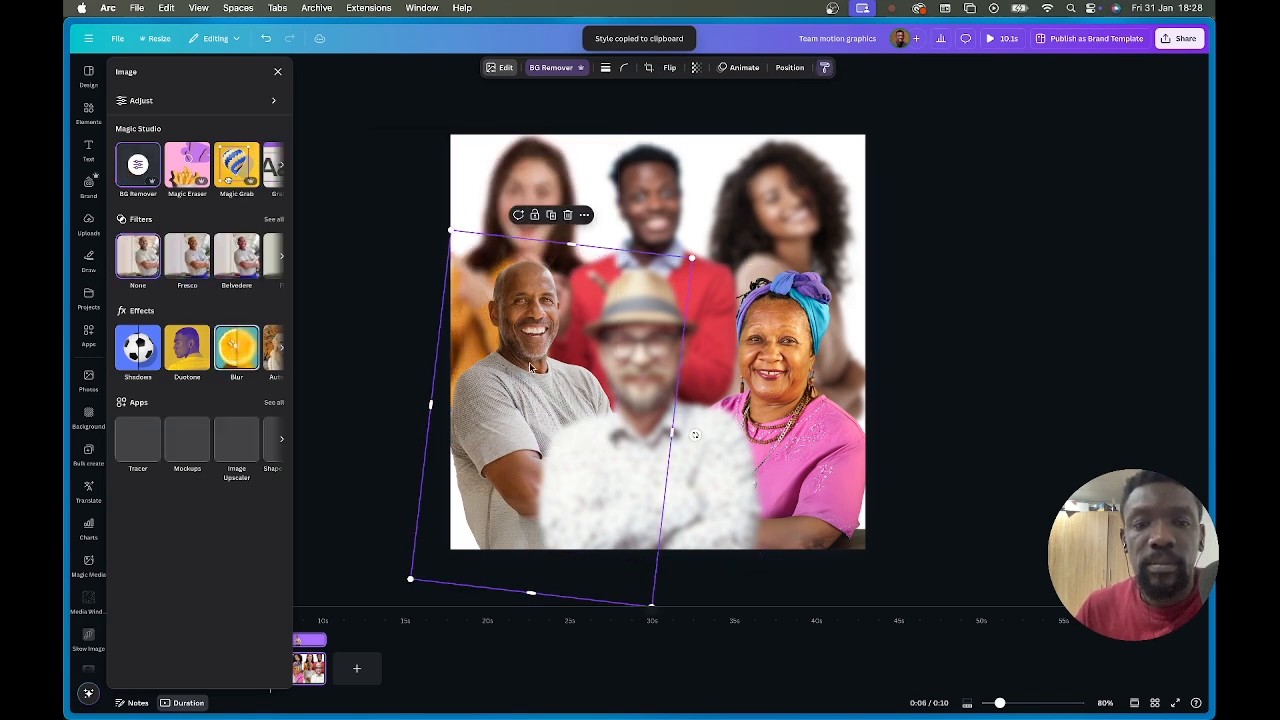
{"action": "left_click", "coordinate": [825, 68]}
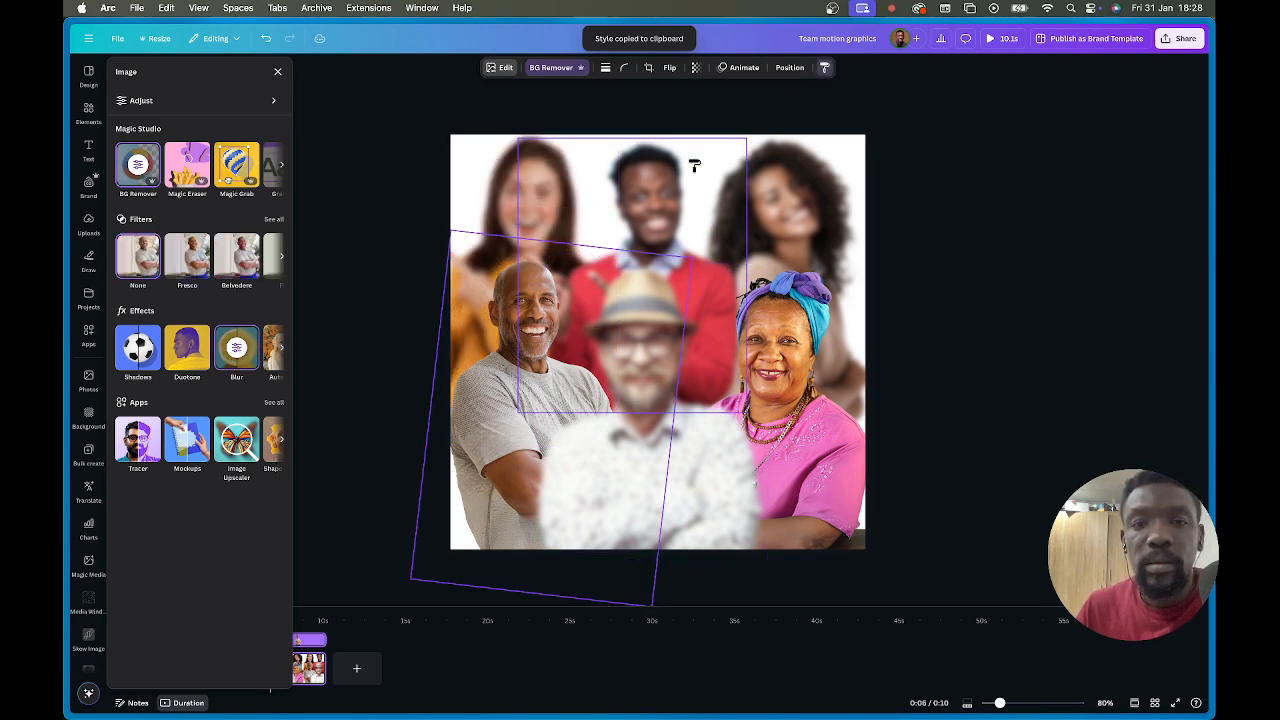
{"action": "double_click", "coordinate": [494, 423]}
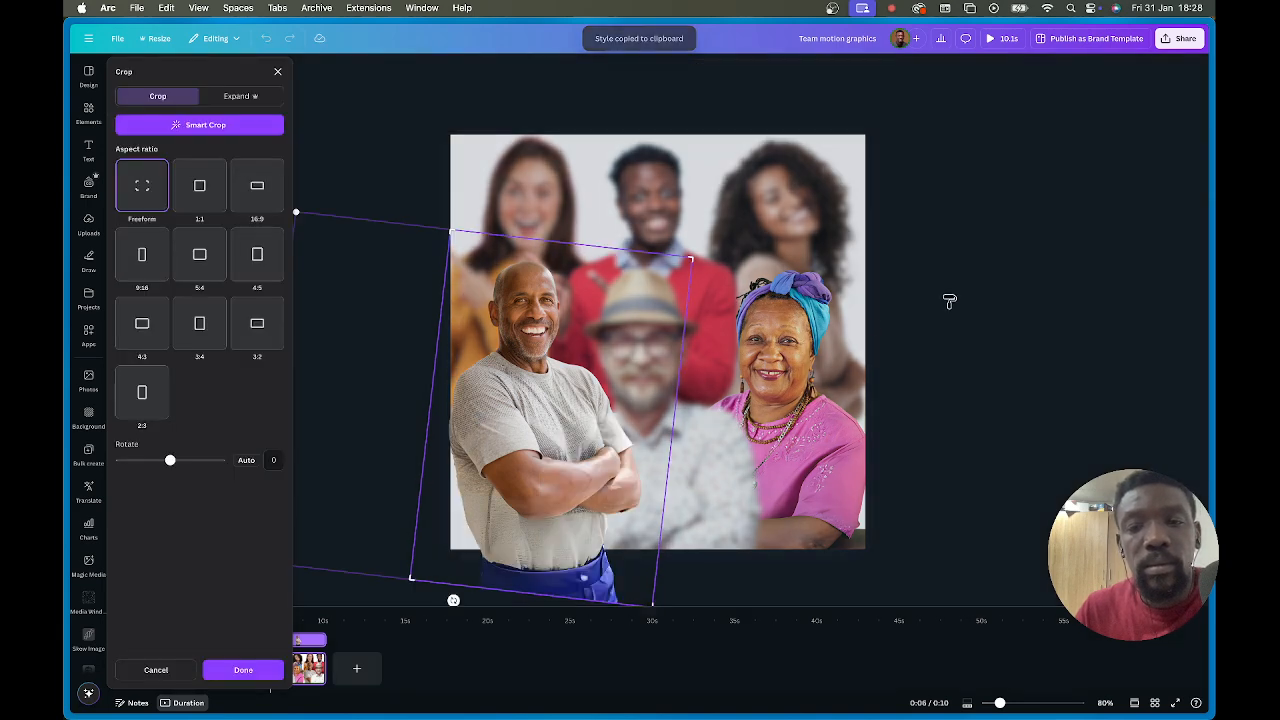
{"action": "left_click", "coordinate": [950, 301]}
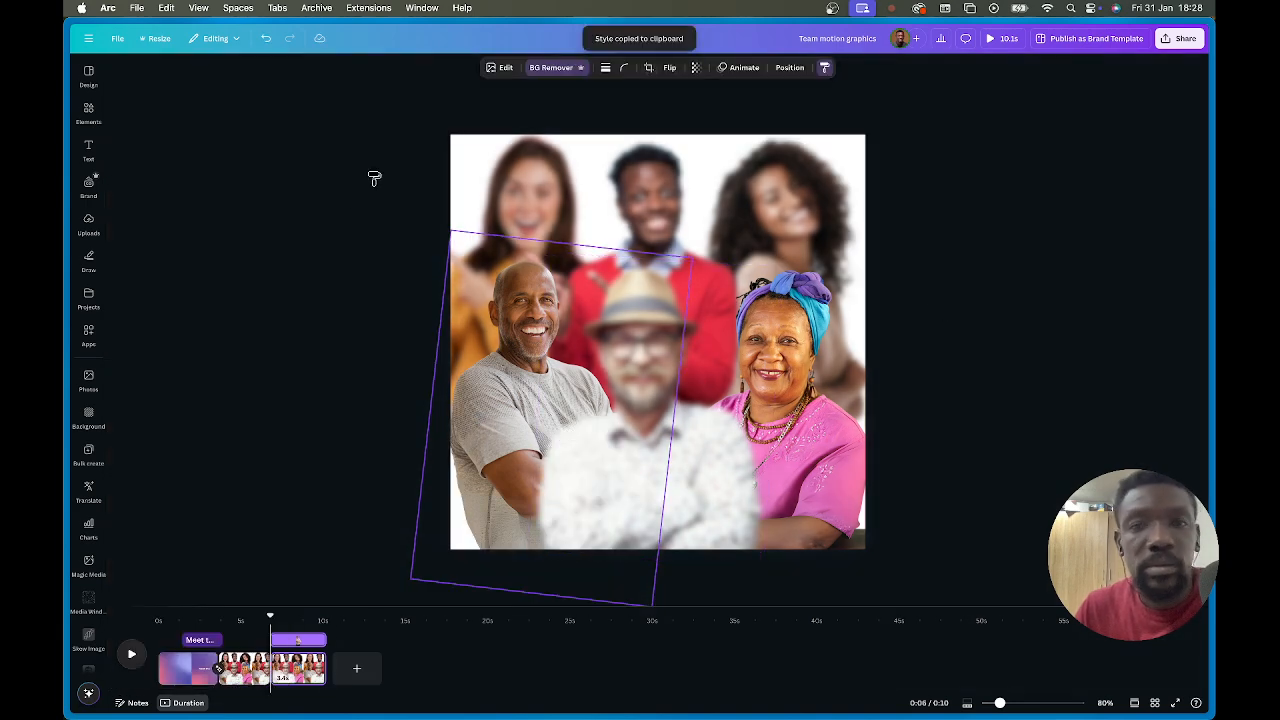
{"action": "left_click", "coordinate": [825, 67]}
{"action": "left_click", "coordinate": [802, 207]}
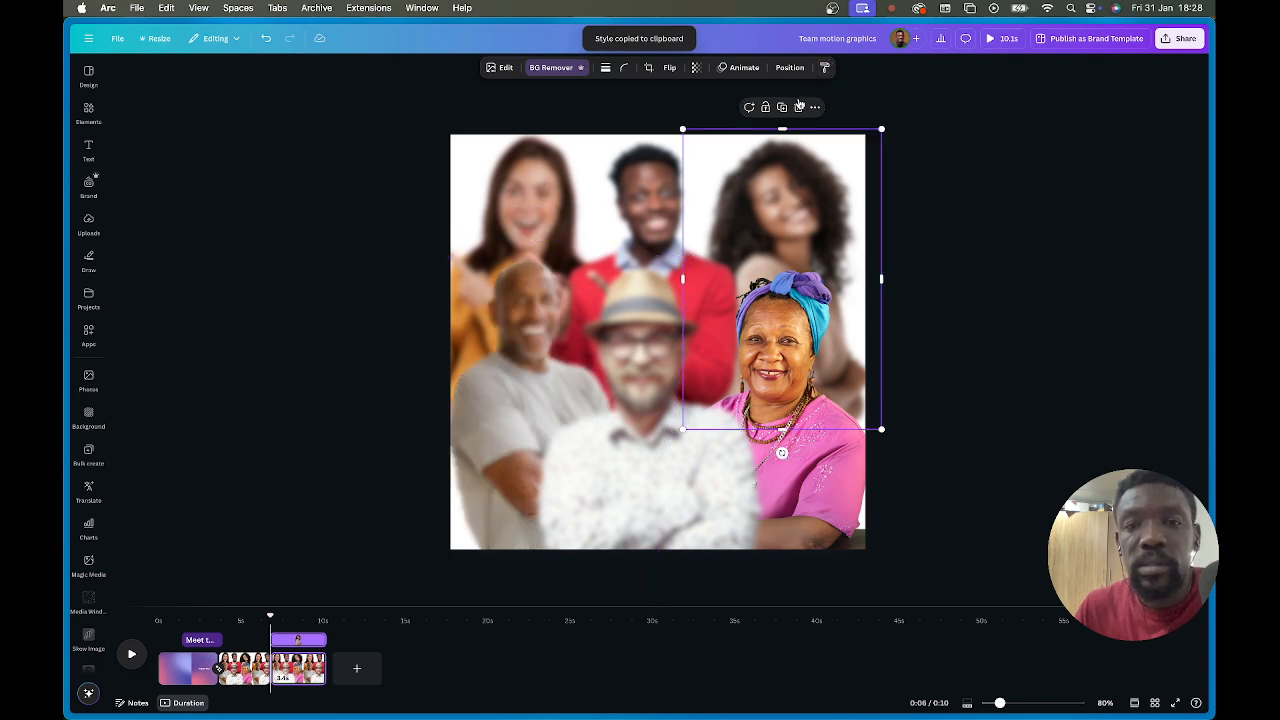
{"action": "left_click", "coordinate": [991, 215]}
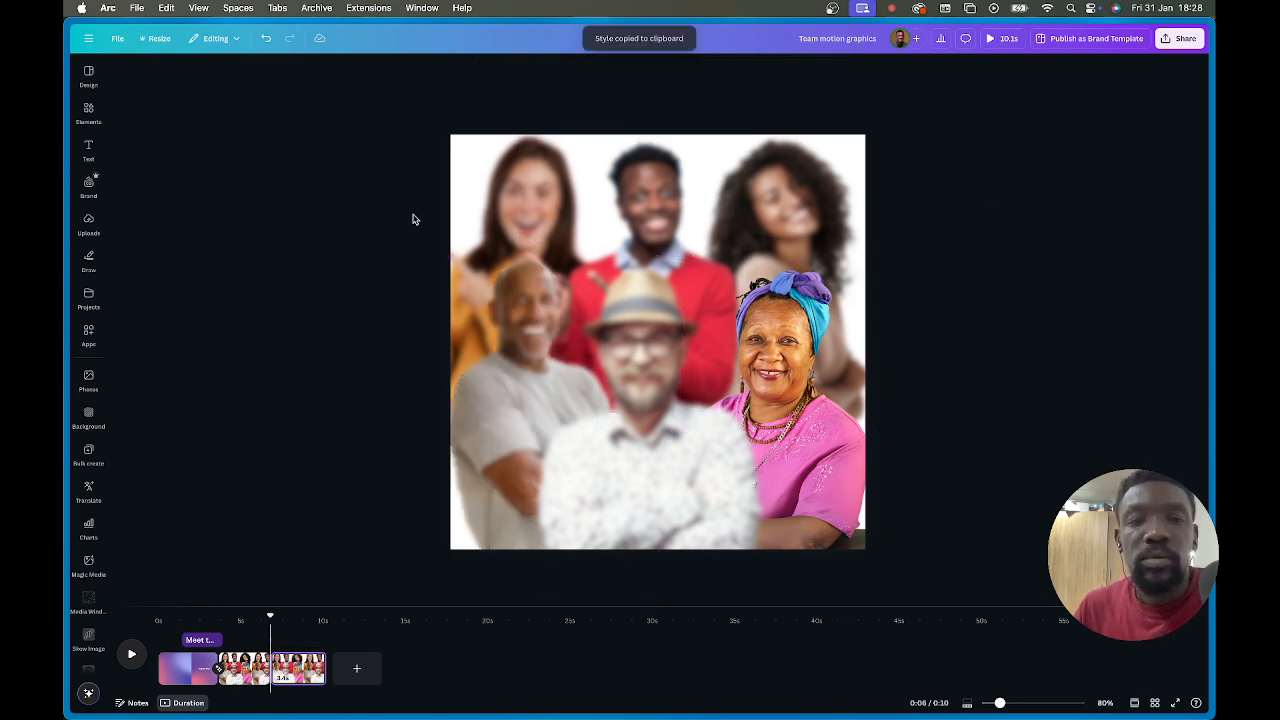
Enlarge all the people together and reposition them so the woman with the headwrap fills most of the third page.
{"action": "left_click_drag", "start_coordinate": [342, 154], "coordinate": [940, 465]}
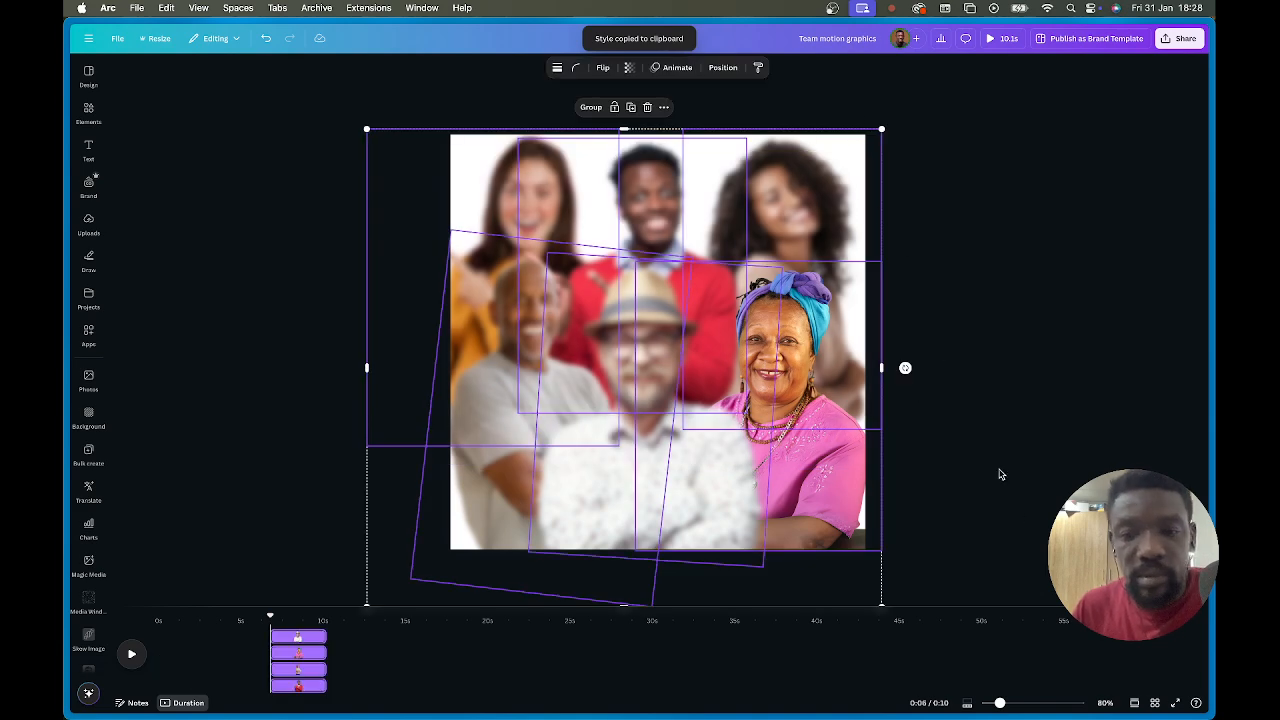
{"action": "left_click", "coordinate": [970, 703]}
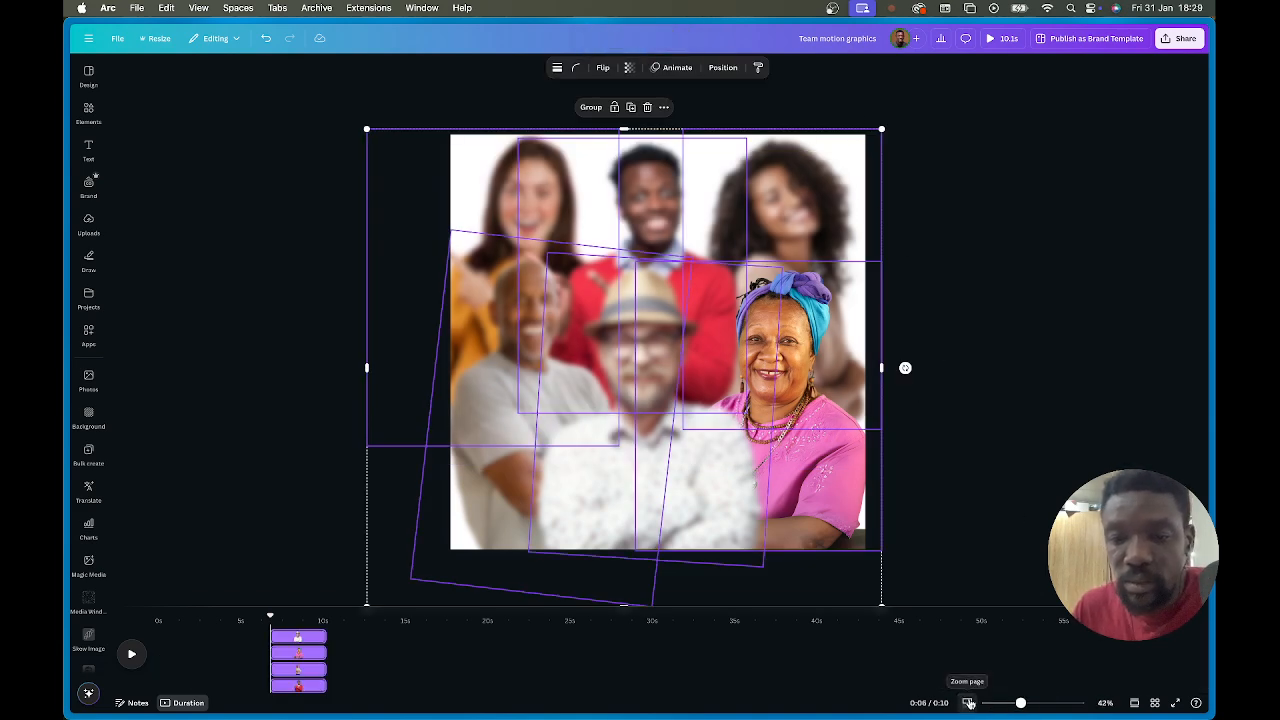
{"action": "left_click_drag", "start_coordinate": [1020, 704], "coordinate": [1008, 704]}
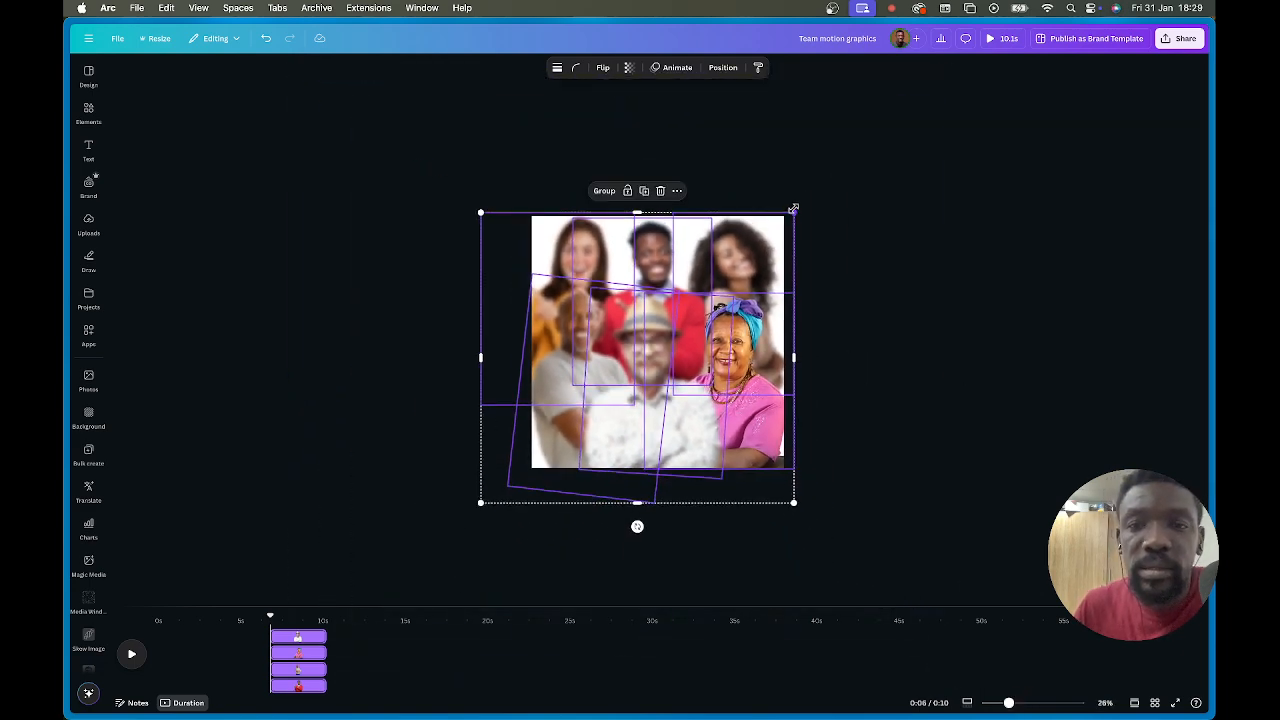
{"action": "left_click_drag", "start_coordinate": [793, 209], "coordinate": [958, 87]}
{"action": "left_click_drag", "start_coordinate": [755, 311], "coordinate": [615, 364]}
{"action": "left_click_drag", "start_coordinate": [801, 122], "coordinate": [906, 50]}
{"action": "left_click_drag", "start_coordinate": [711, 251], "coordinate": [634, 292]}
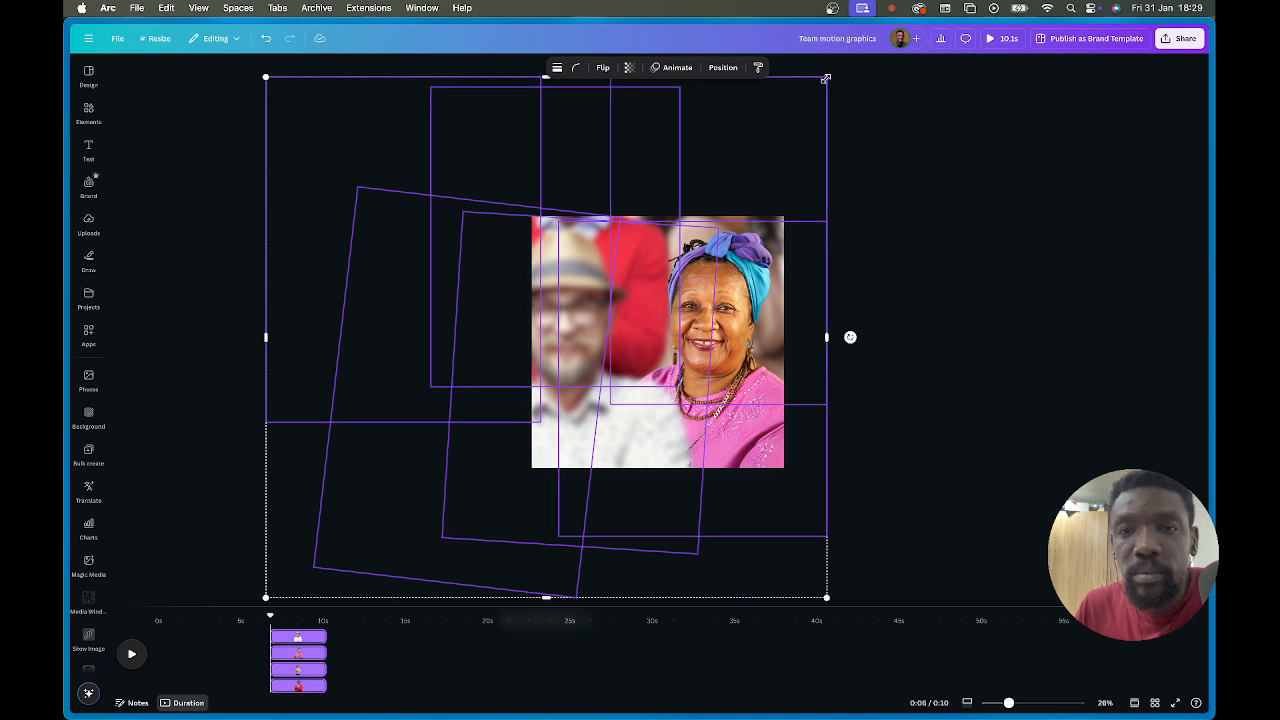
{"action": "left_click_drag", "start_coordinate": [826, 78], "coordinate": [881, 28]}
{"action": "left_click_drag", "start_coordinate": [729, 235], "coordinate": [680, 264]}
{"action": "left_click", "coordinate": [155, 500]}
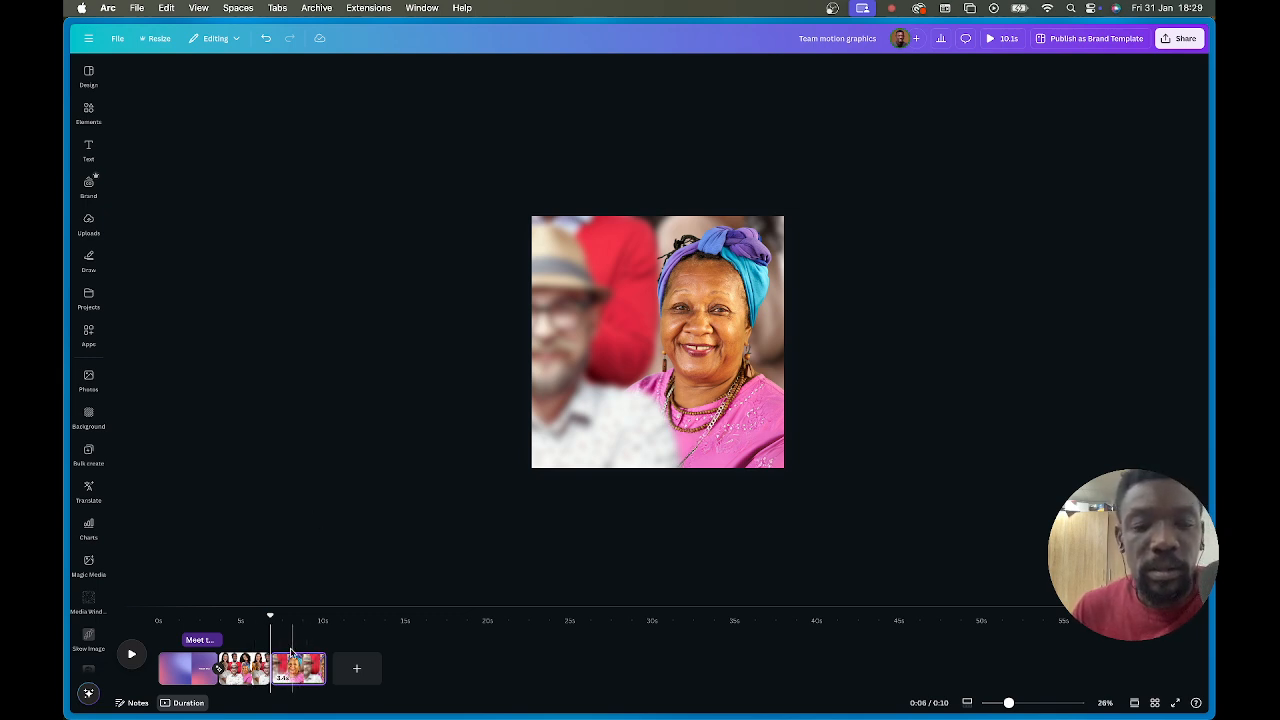
Duplicate the close-up page featuring the woman with the headwrap.
{"action": "right_click", "coordinate": [298, 679]}
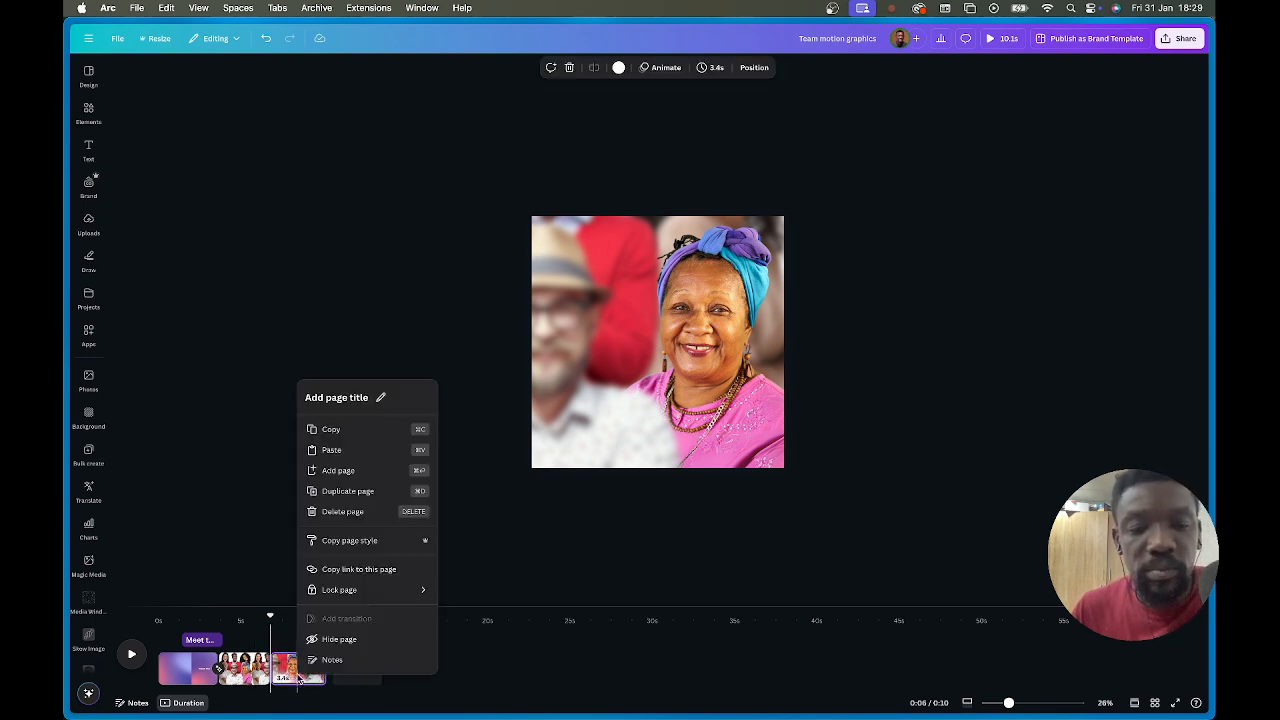
{"action": "left_click", "coordinate": [345, 491]}
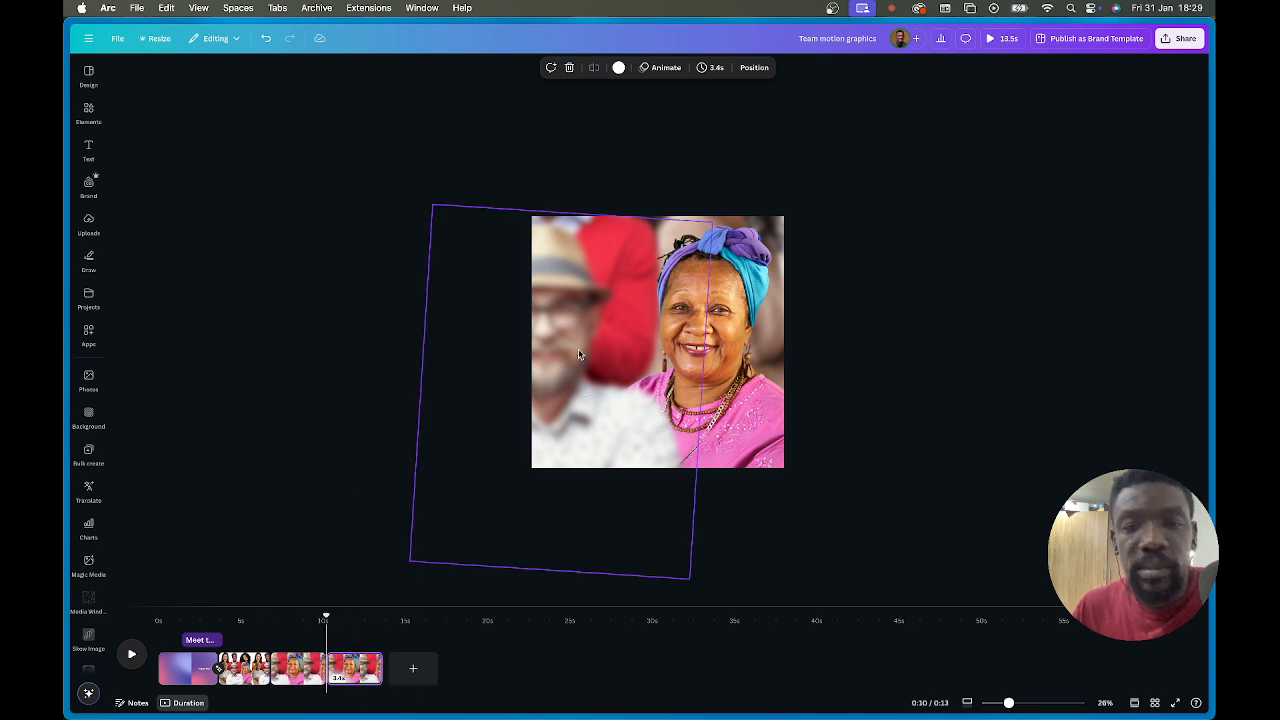
{"action": "left_click", "coordinate": [578, 325]}
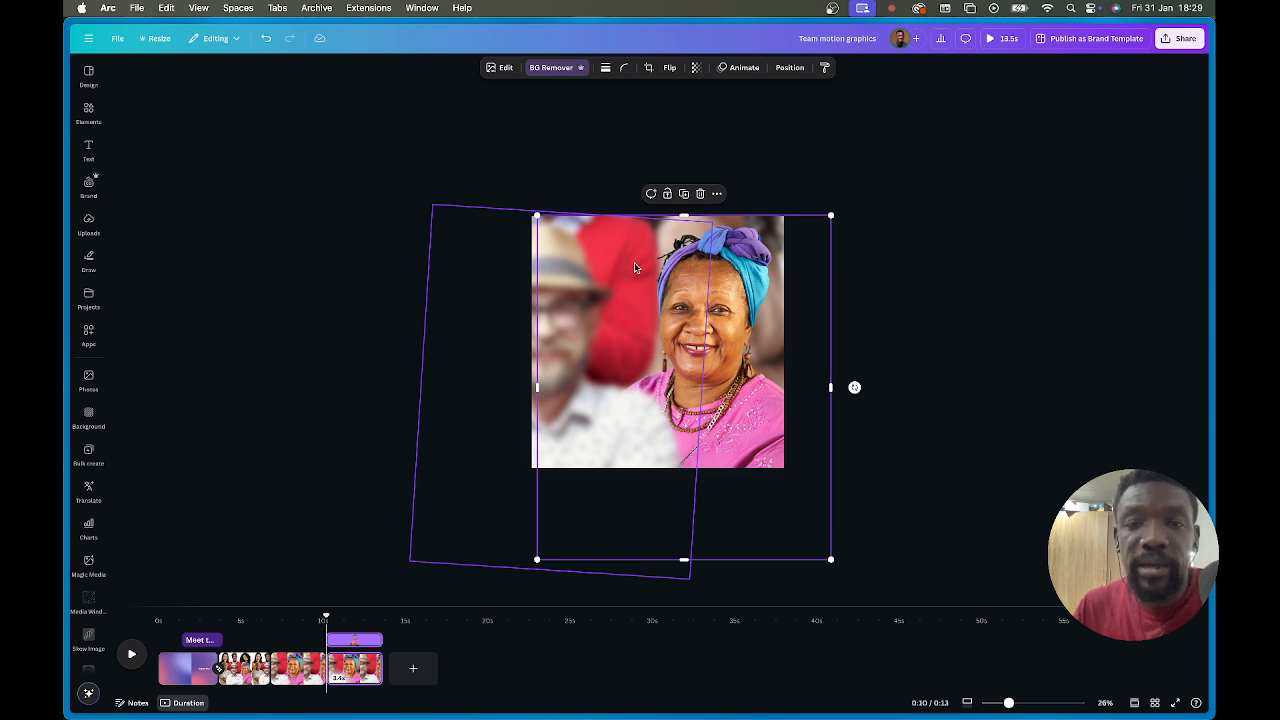
{"action": "left_click", "coordinate": [949, 500]}
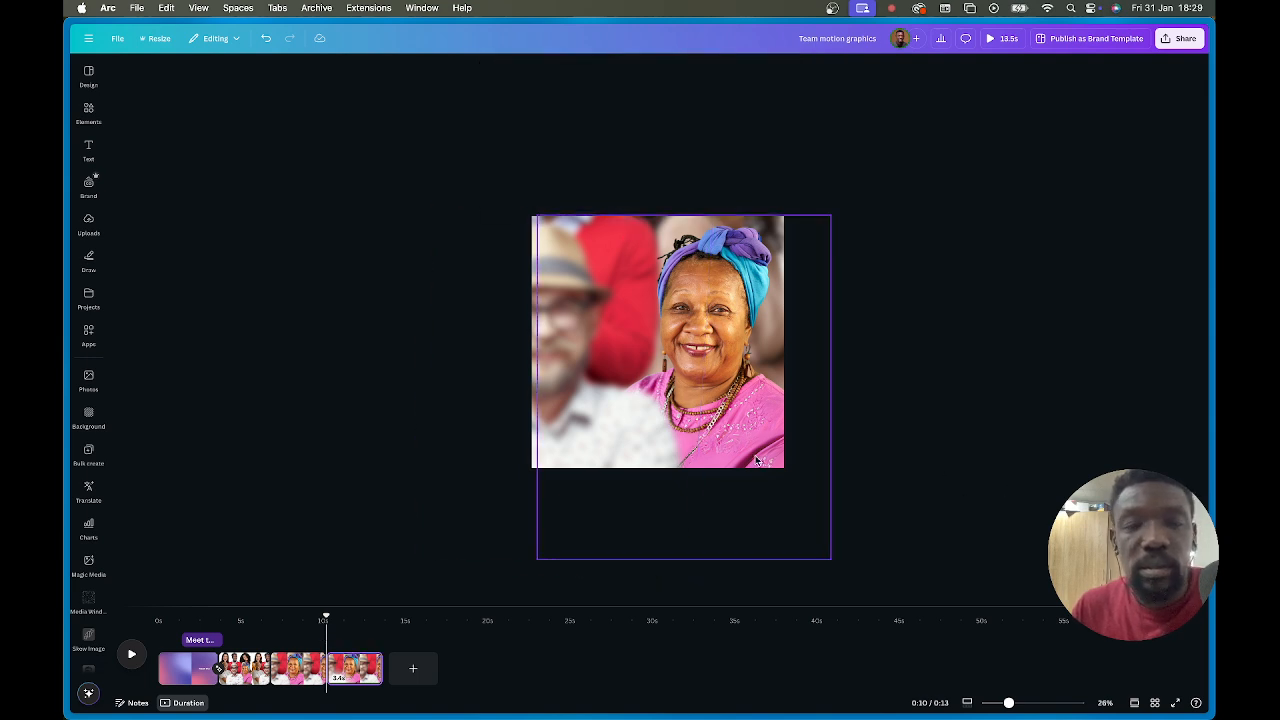
Select all the people layers on the duplicated page and shift them down to bring the man in the red sweater into frame.
{"action": "left_click", "coordinate": [722, 305]}
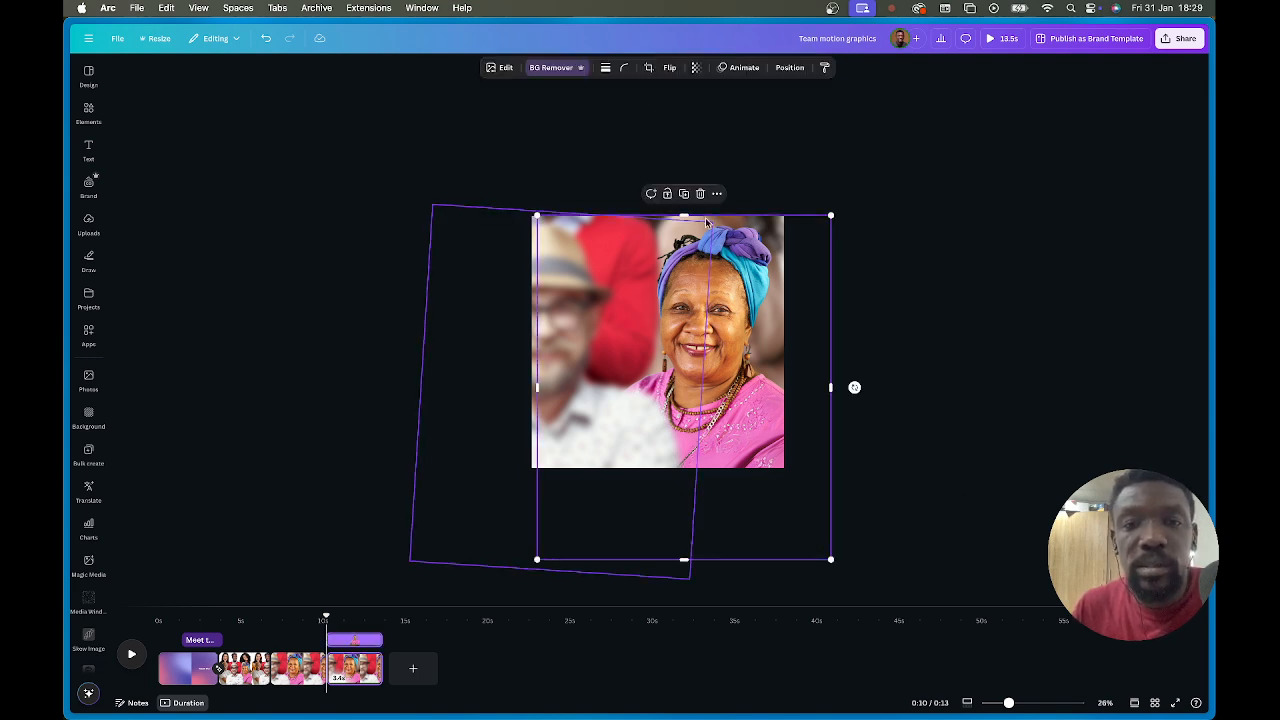
{"action": "left_click", "coordinate": [789, 67]}
{"action": "left_click", "coordinate": [210, 291]}
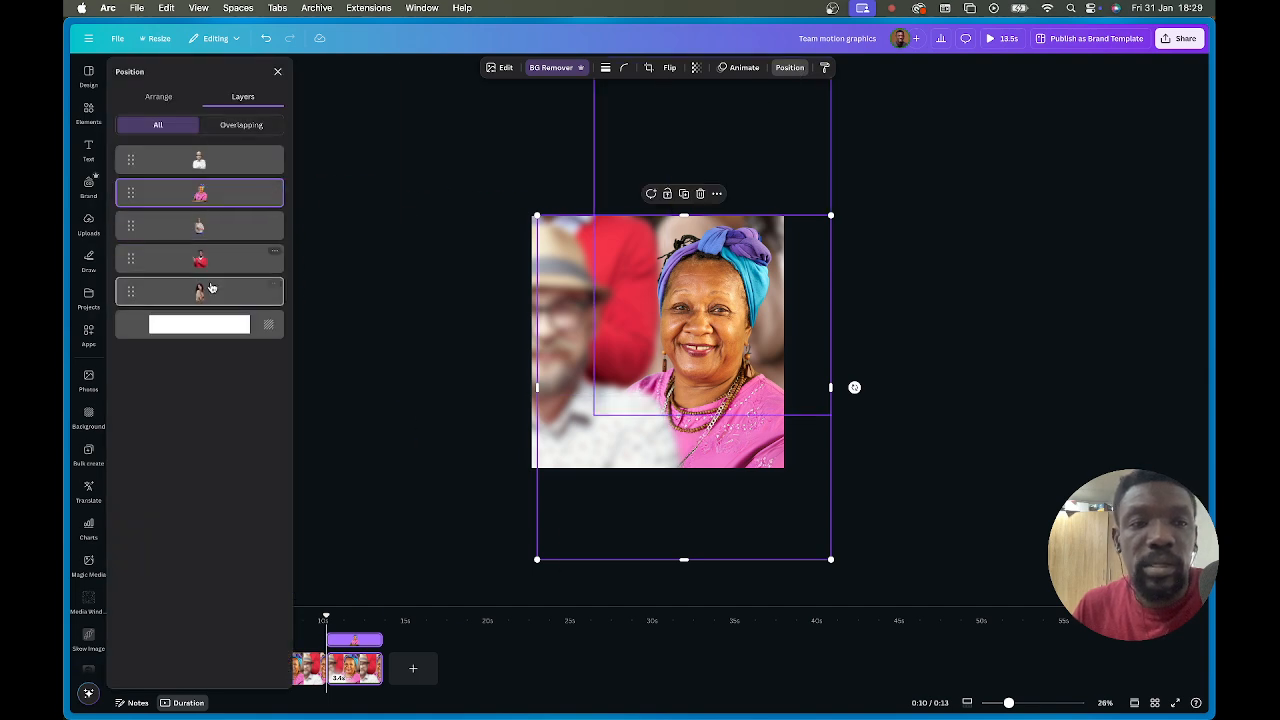
{"action": "left_click", "coordinate": [200, 163]}
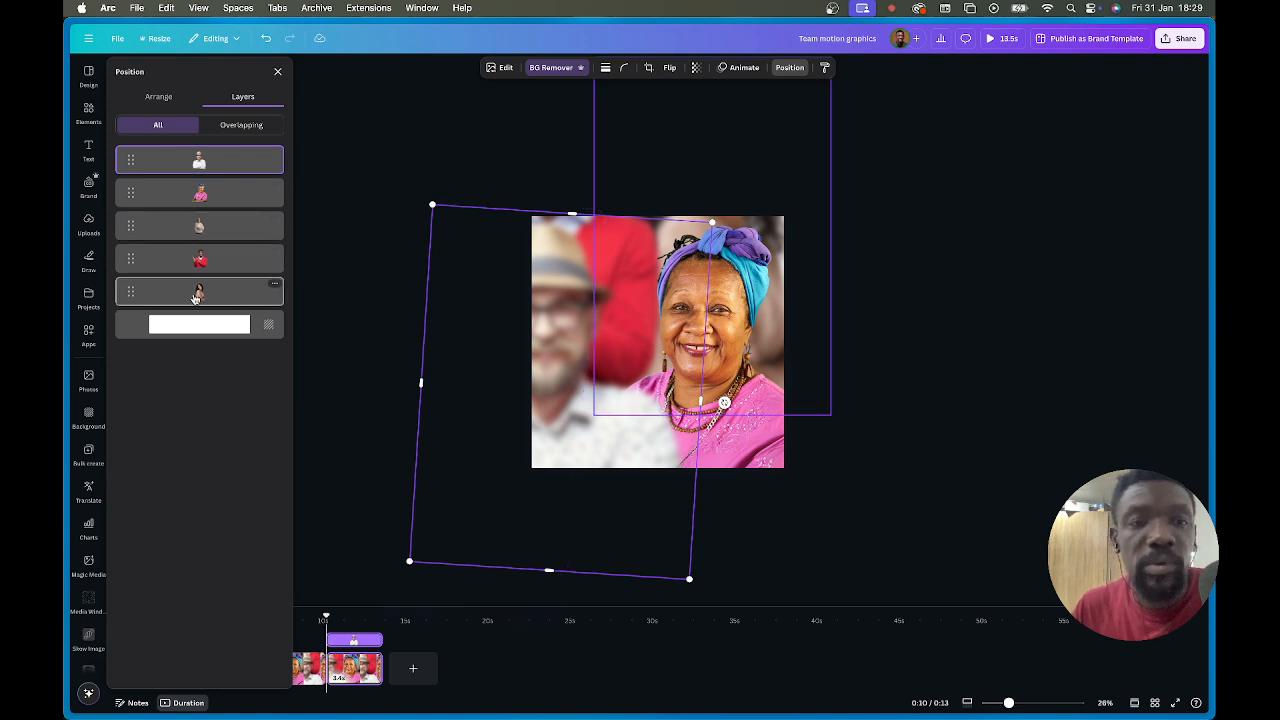
{"action": "left_click", "coordinate": [197, 291], "text": "shift"}
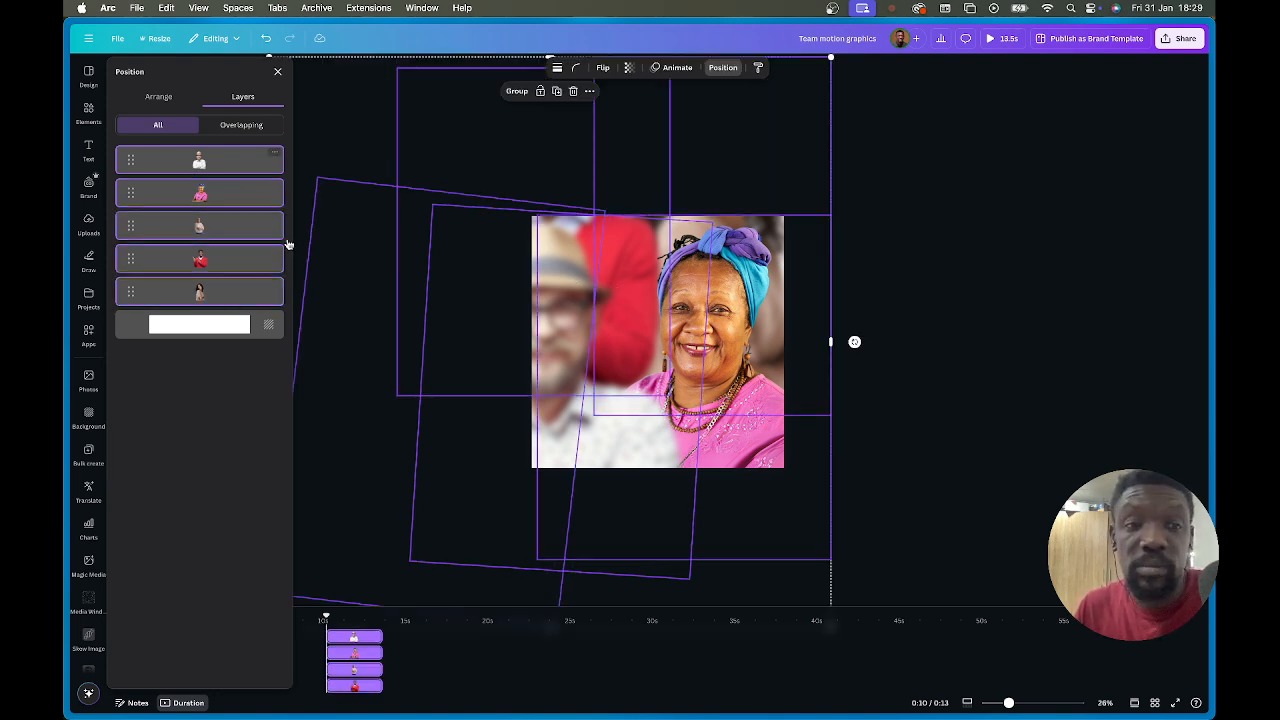
{"action": "left_click_drag", "start_coordinate": [549, 275], "coordinate": [598, 411]}
{"action": "left_click", "coordinate": [932, 257]}
{"action": "left_click", "coordinate": [895, 374]}
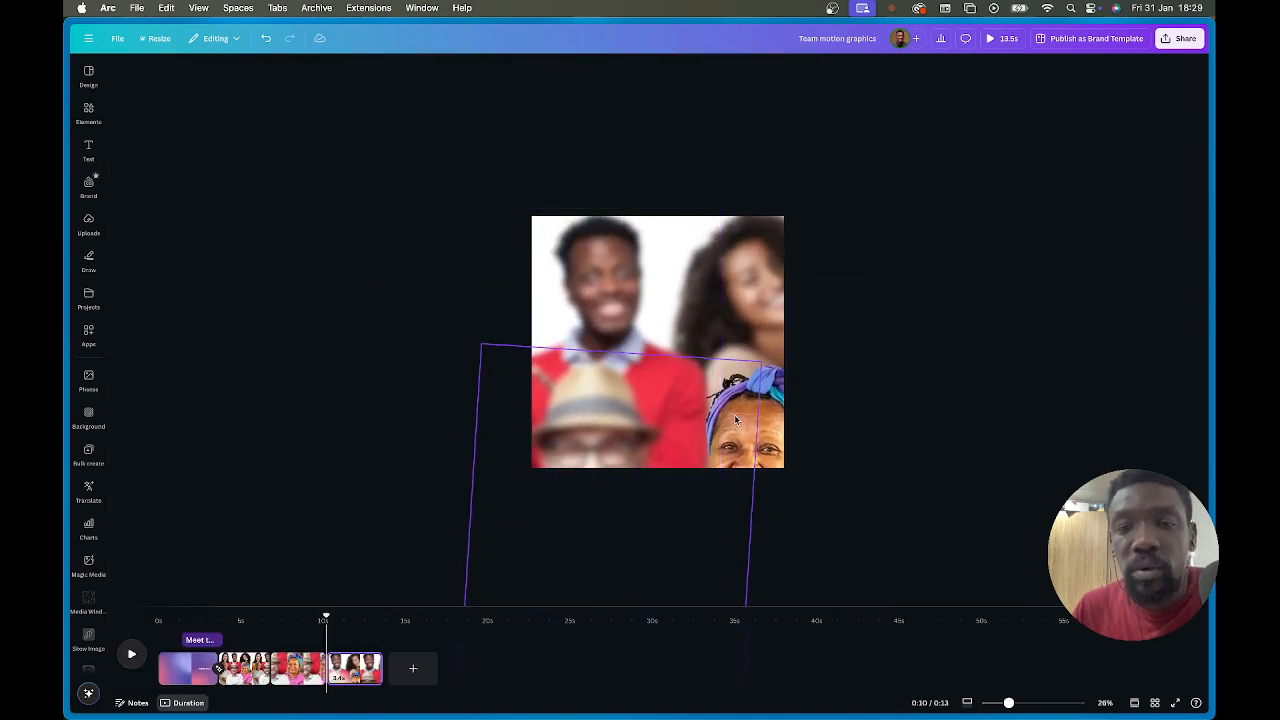
Copy the sharp style of the woman with the headwrap to the man in the red sweater.
{"action": "left_click", "coordinate": [743, 408]}
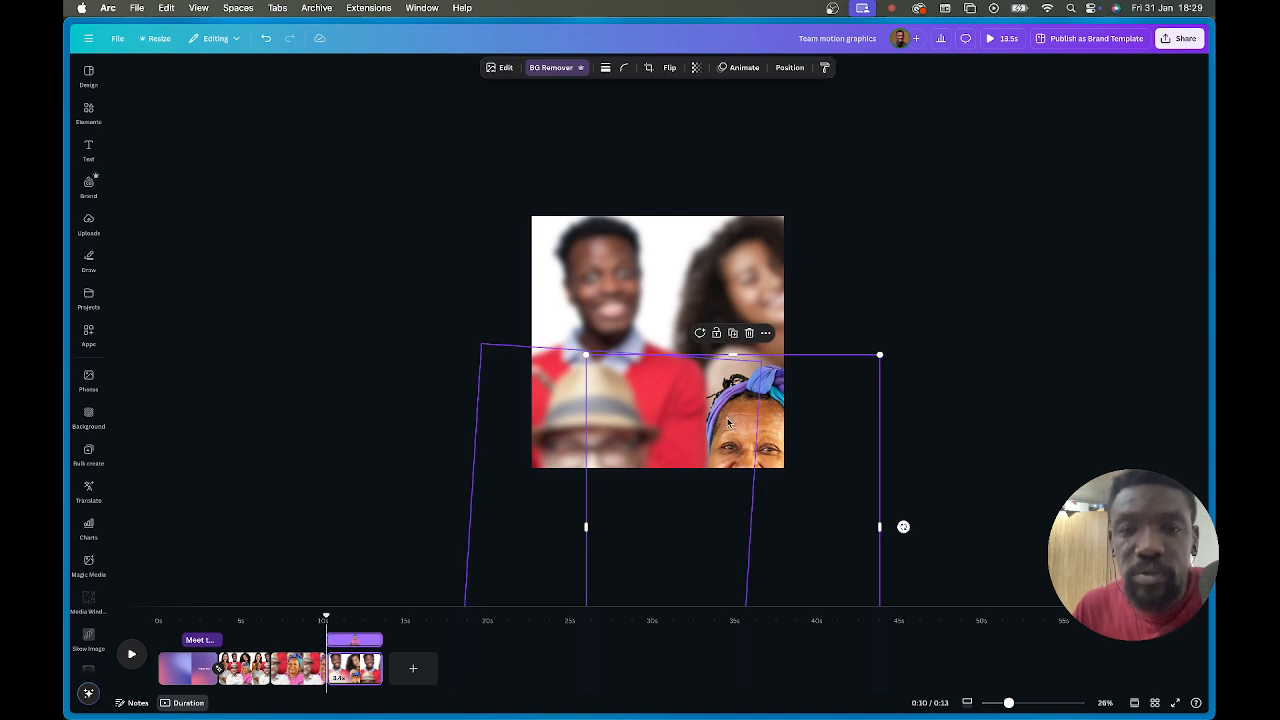
{"action": "left_click", "coordinate": [824, 67]}
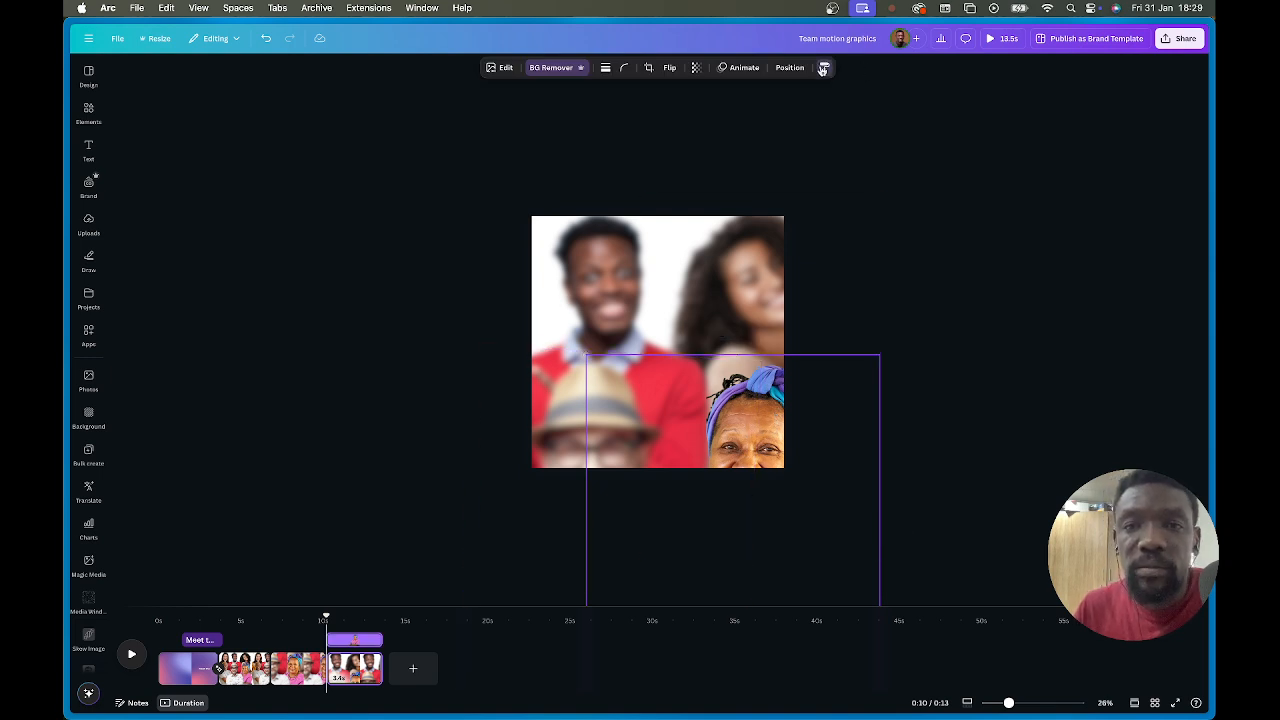
{"action": "left_click", "coordinate": [608, 268]}
{"action": "left_click", "coordinate": [906, 226]}
Copy the blur style of the curly-haired woman to the woman with the headwrap.
{"action": "left_click", "coordinate": [755, 283]}
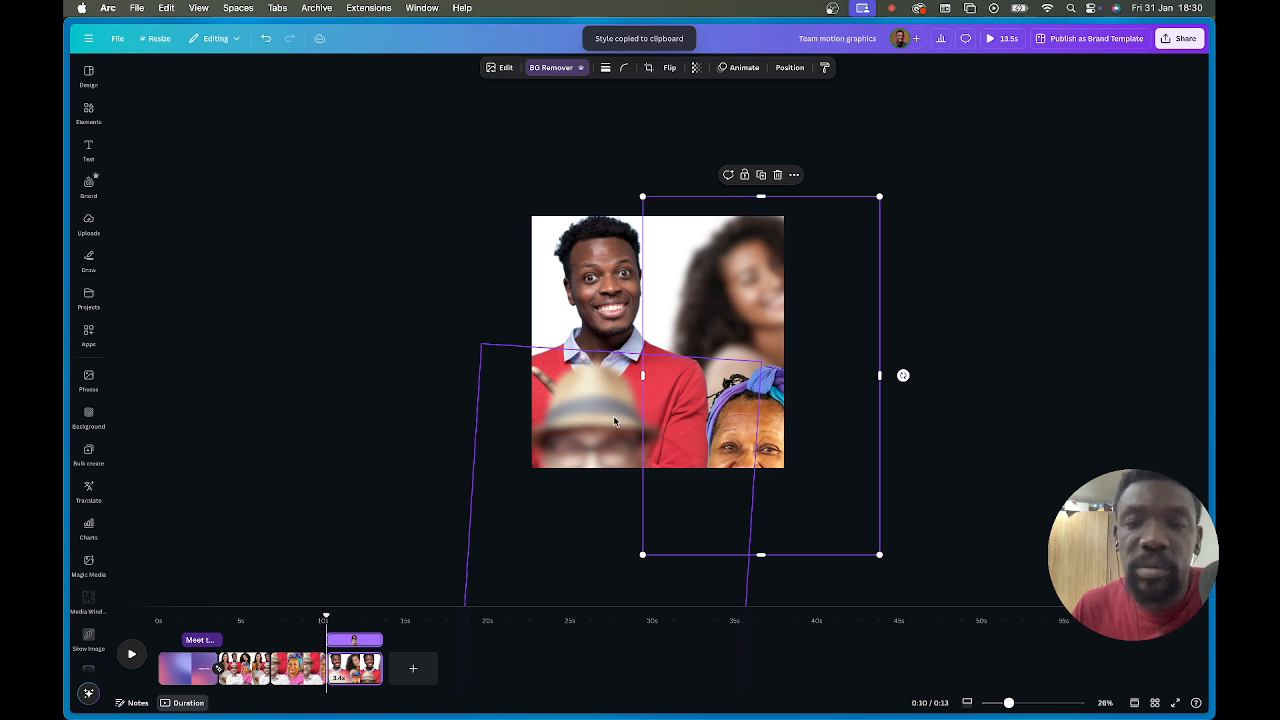
{"action": "left_click", "coordinate": [824, 67]}
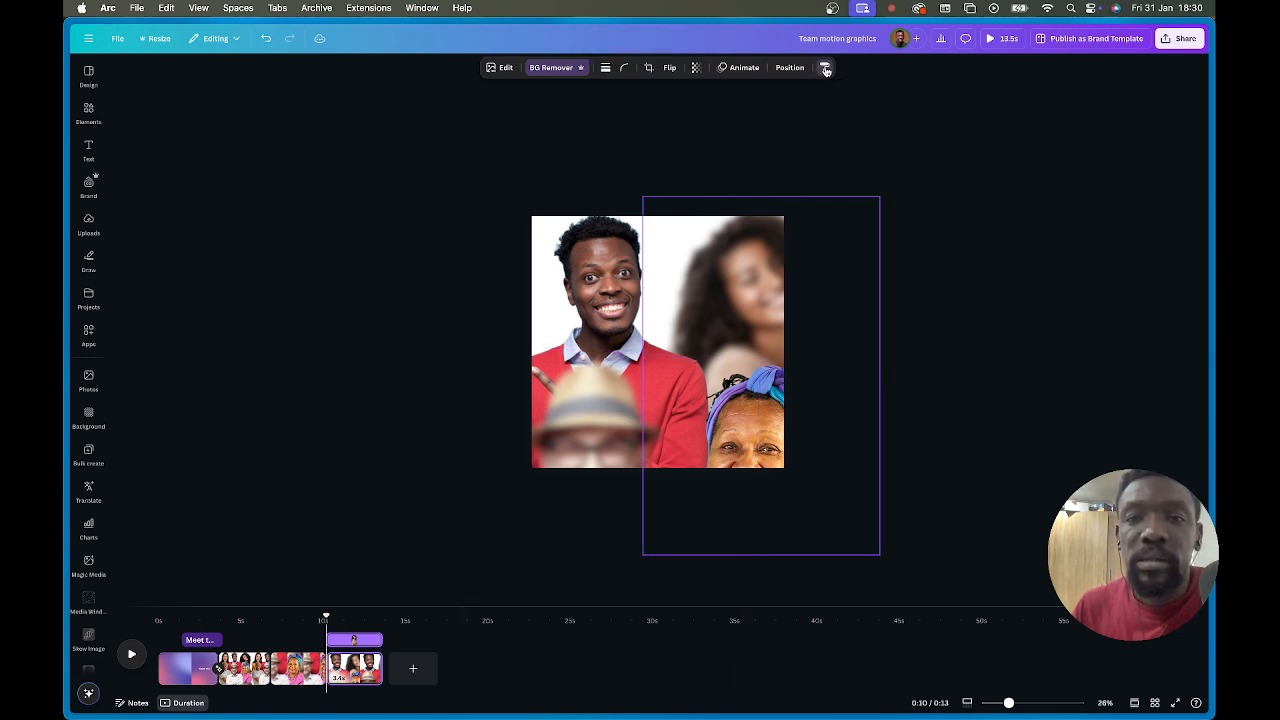
{"action": "left_click", "coordinate": [772, 446]}
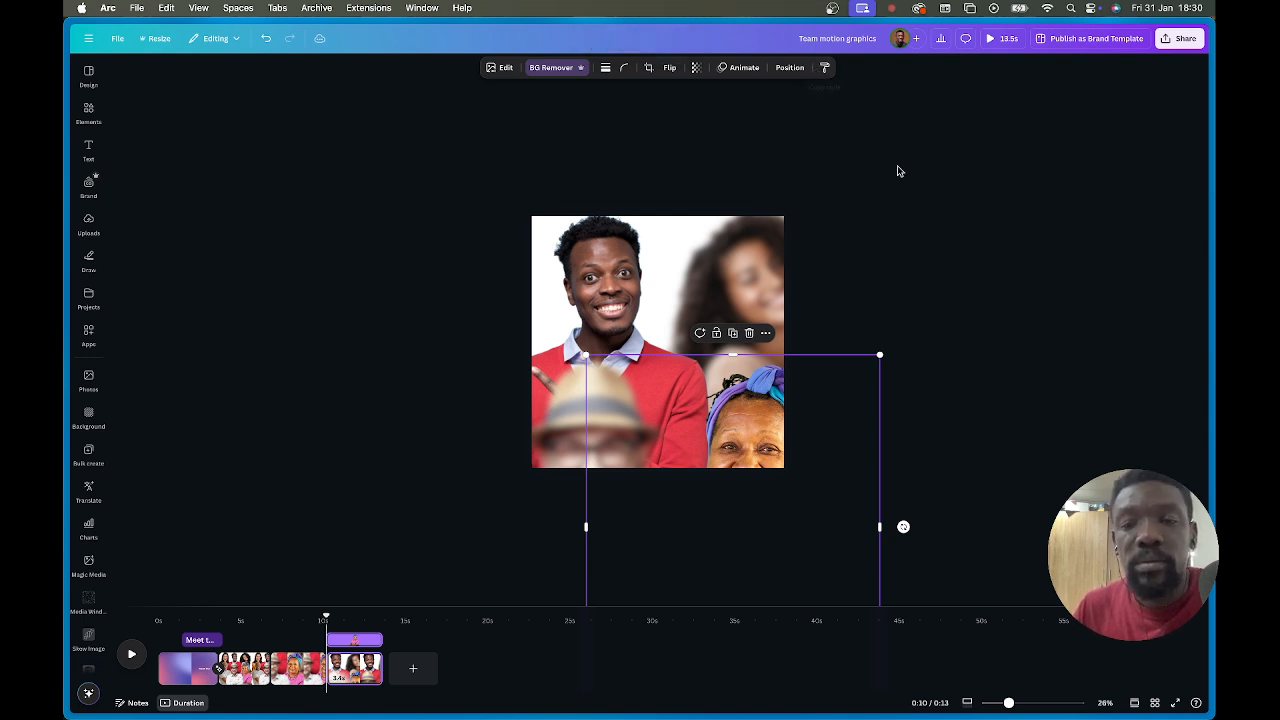
{"action": "left_click_drag", "start_coordinate": [729, 417], "coordinate": [729, 259]}
{"action": "left_click", "coordinate": [826, 67]}
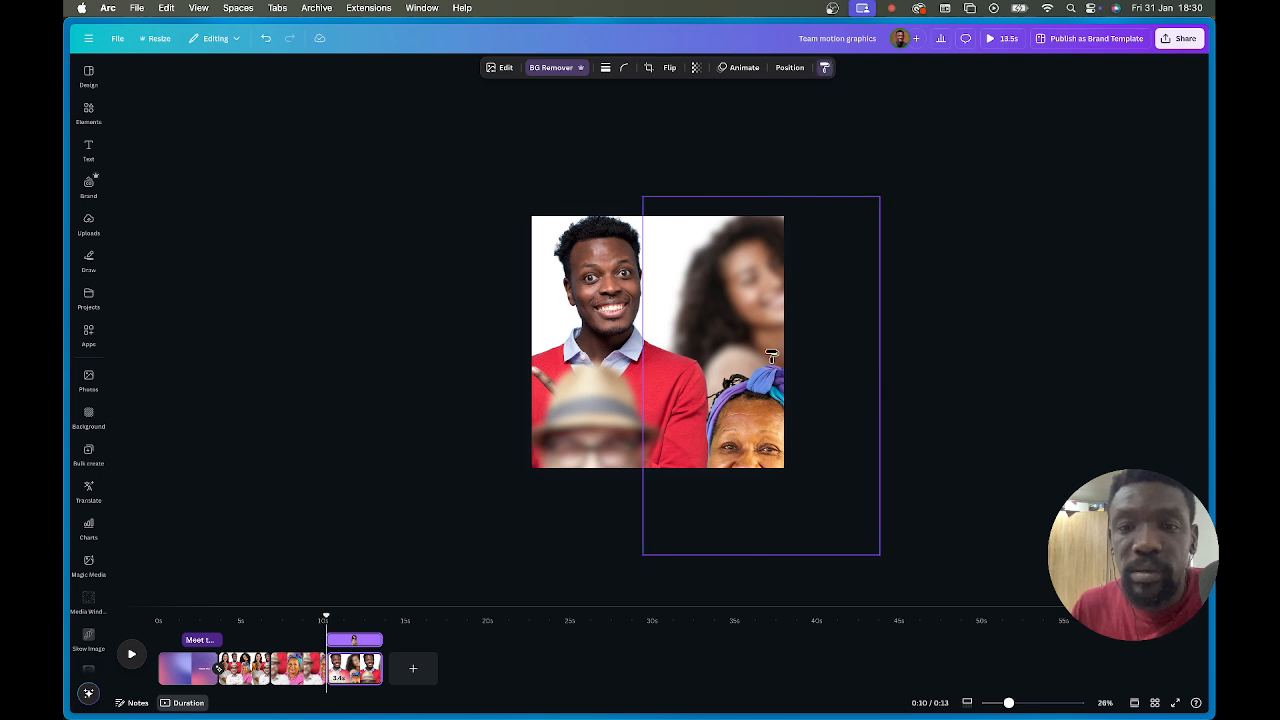
{"action": "left_click", "coordinate": [762, 465]}
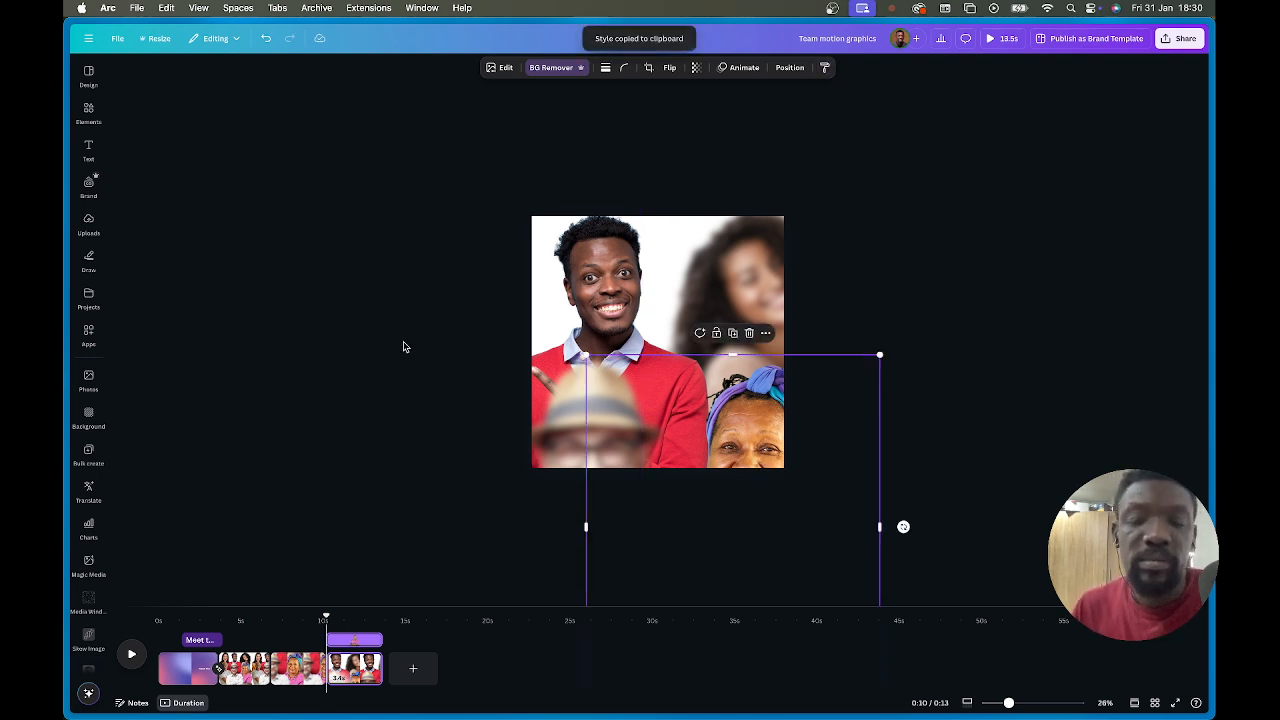
{"action": "left_click", "coordinate": [447, 354]}
{"action": "left_click", "coordinate": [583, 446]}
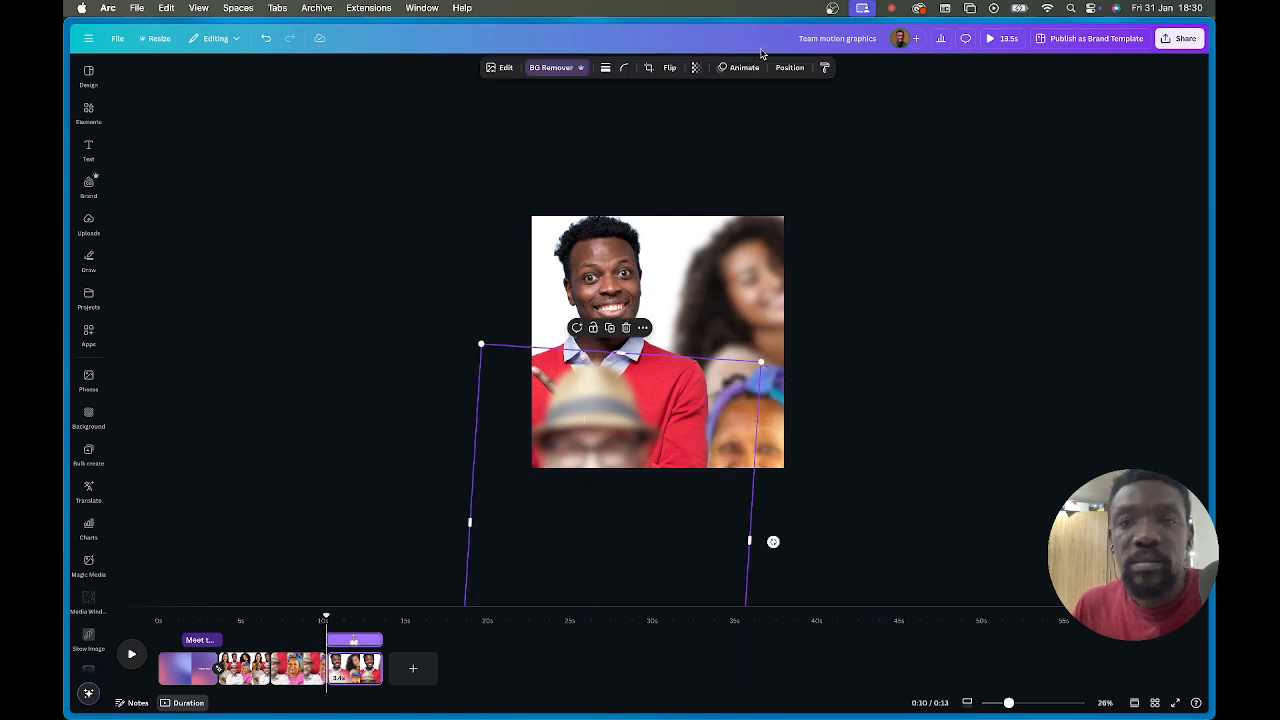
{"action": "left_click", "coordinate": [822, 68]}
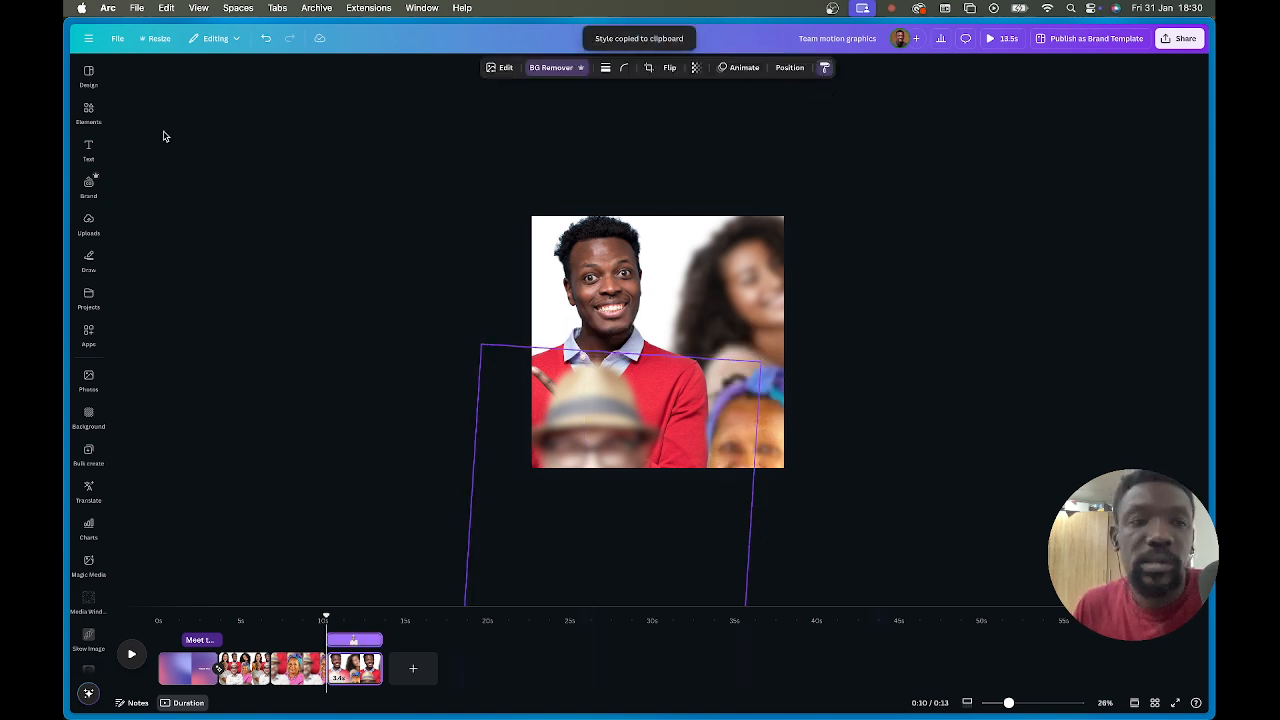
{"action": "left_click", "coordinate": [936, 291]}
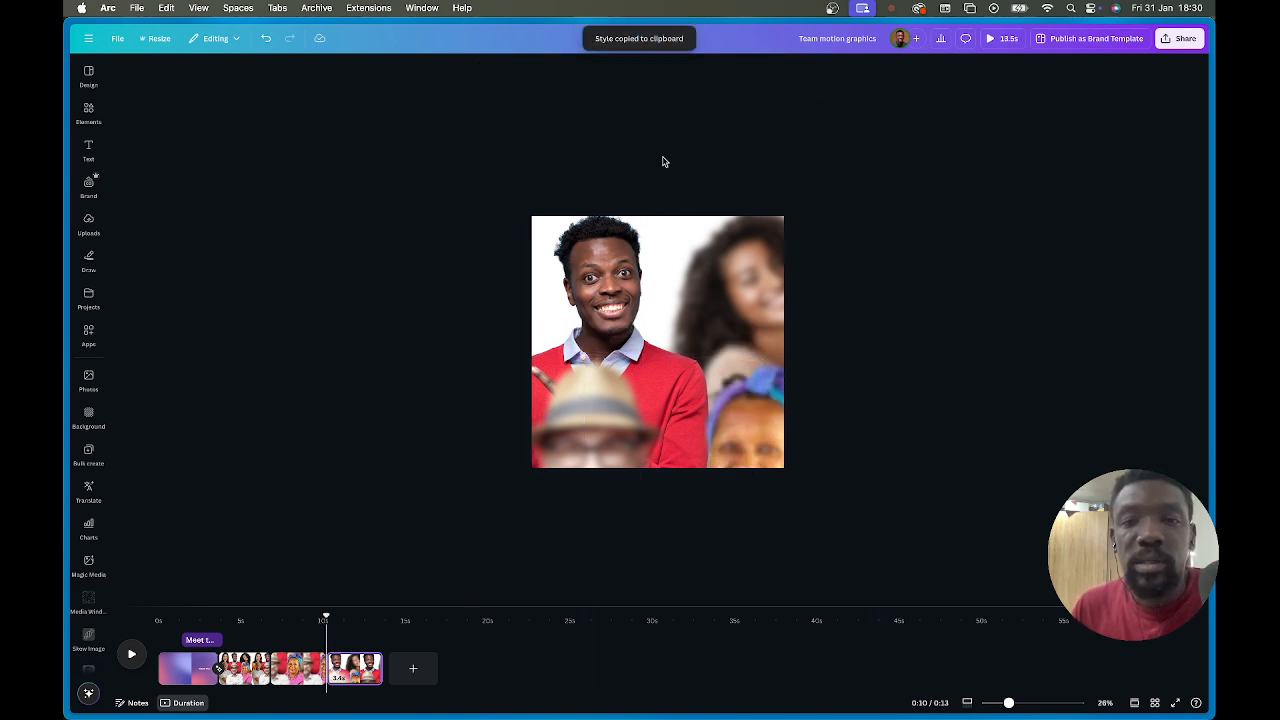
Move all the people slightly right to centre the man in the red sweater, and duplicate the page.
{"action": "left_click_drag", "start_coordinate": [445, 172], "coordinate": [853, 490]}
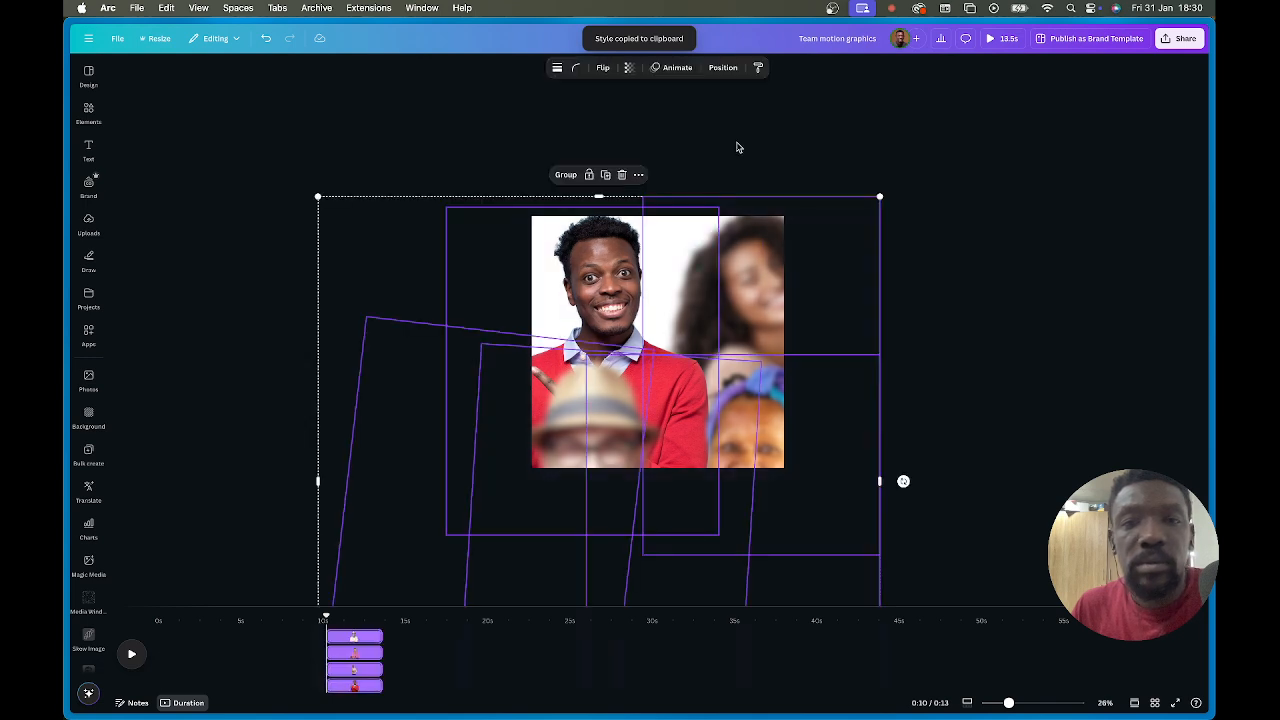
{"action": "left_click", "coordinate": [724, 68]}
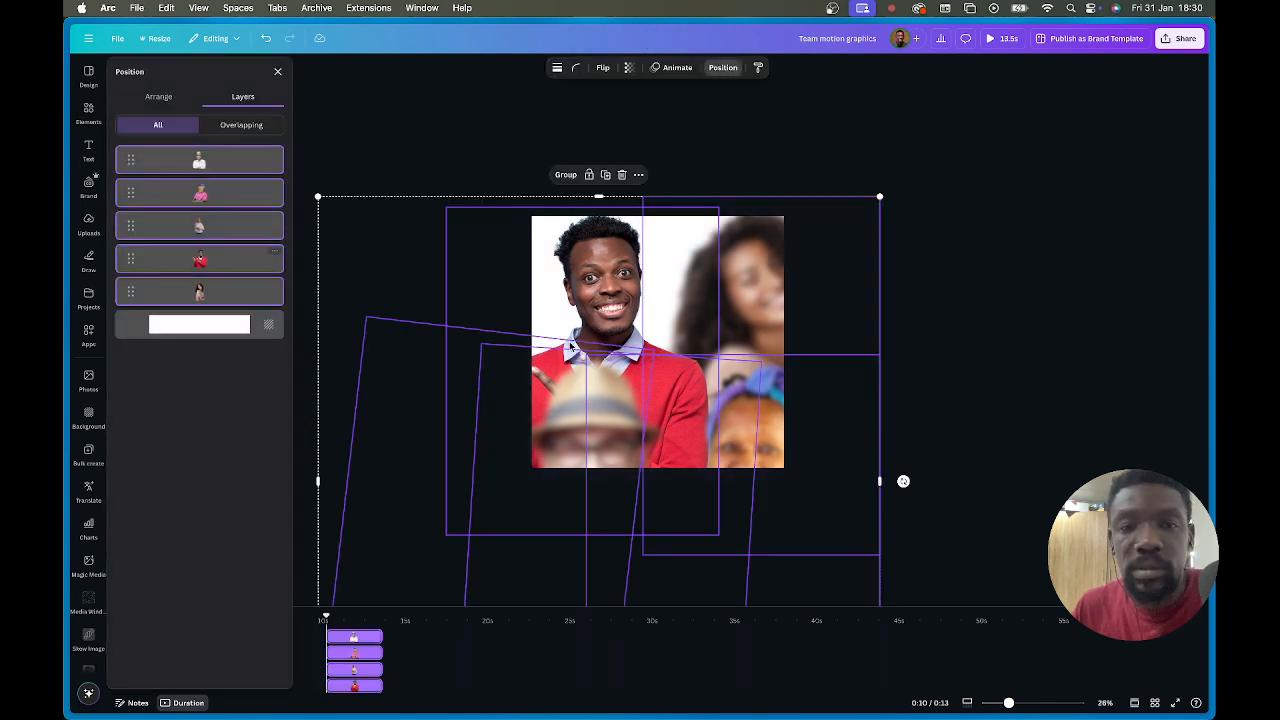
{"action": "left_click_drag", "start_coordinate": [707, 385], "coordinate": [738, 391]}
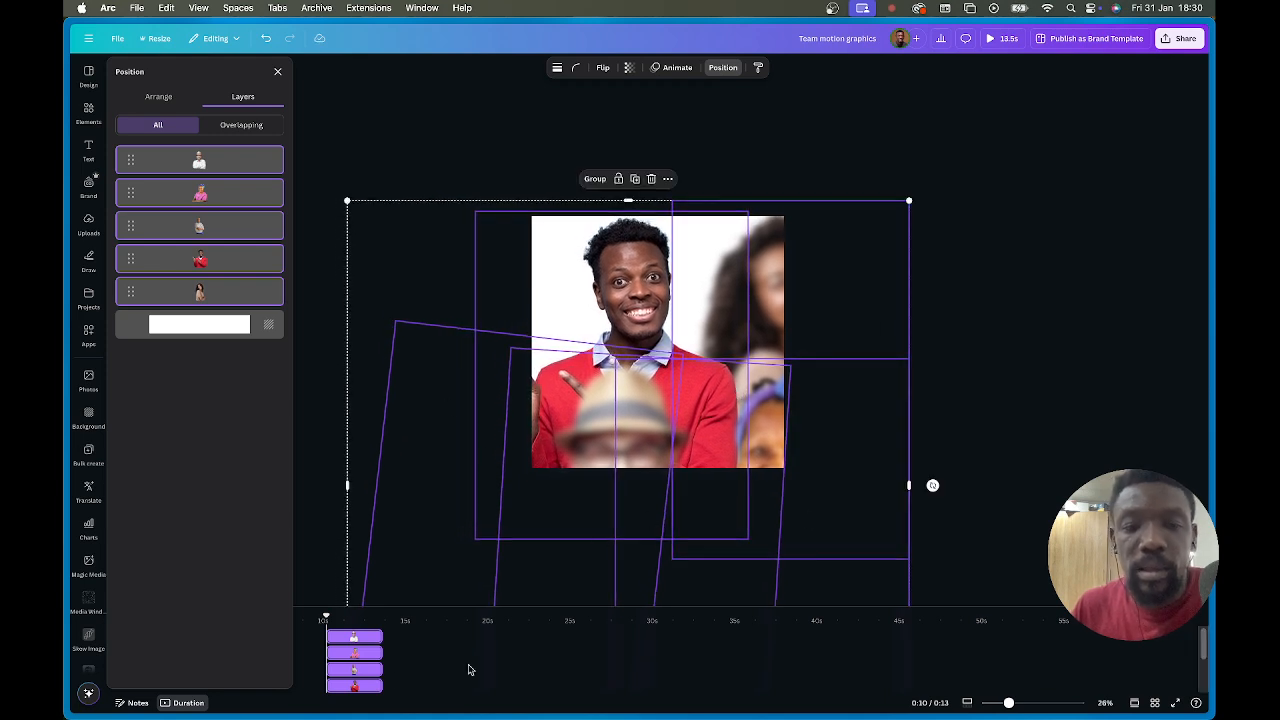
{"action": "left_click", "coordinate": [953, 403]}
{"action": "left_click", "coordinate": [952, 403]}
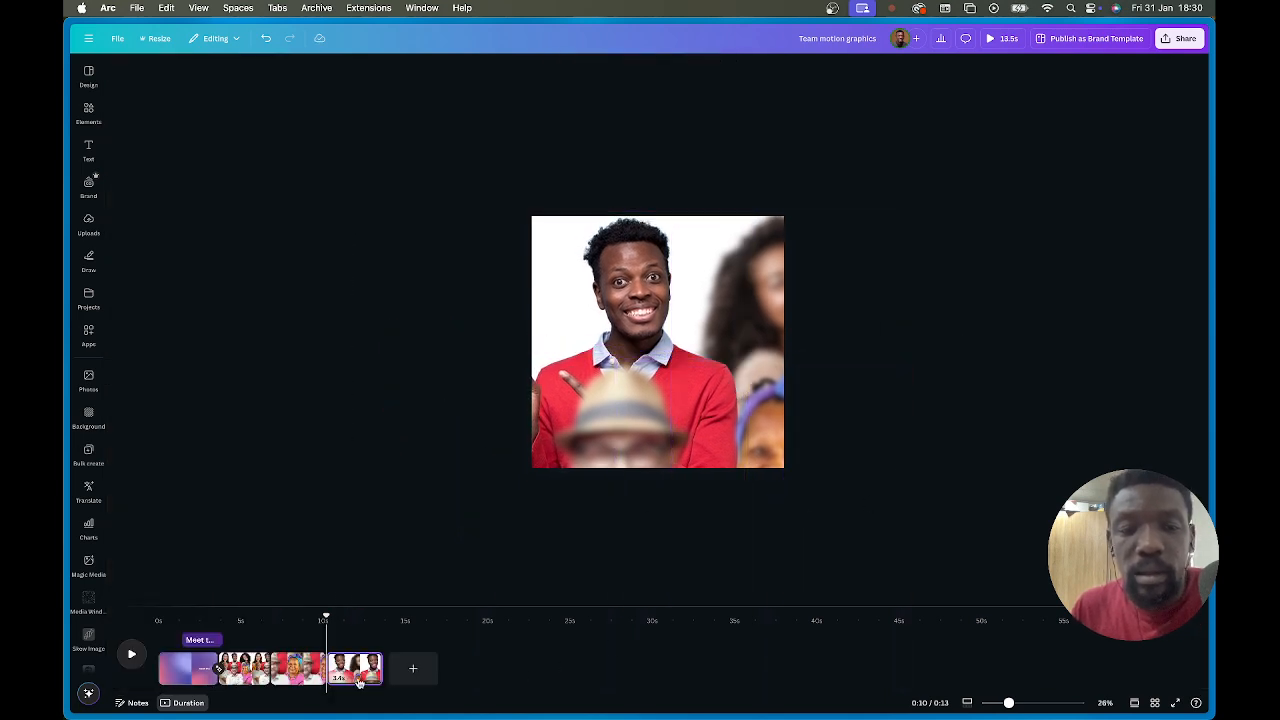
{"action": "right_click", "coordinate": [348, 670]}
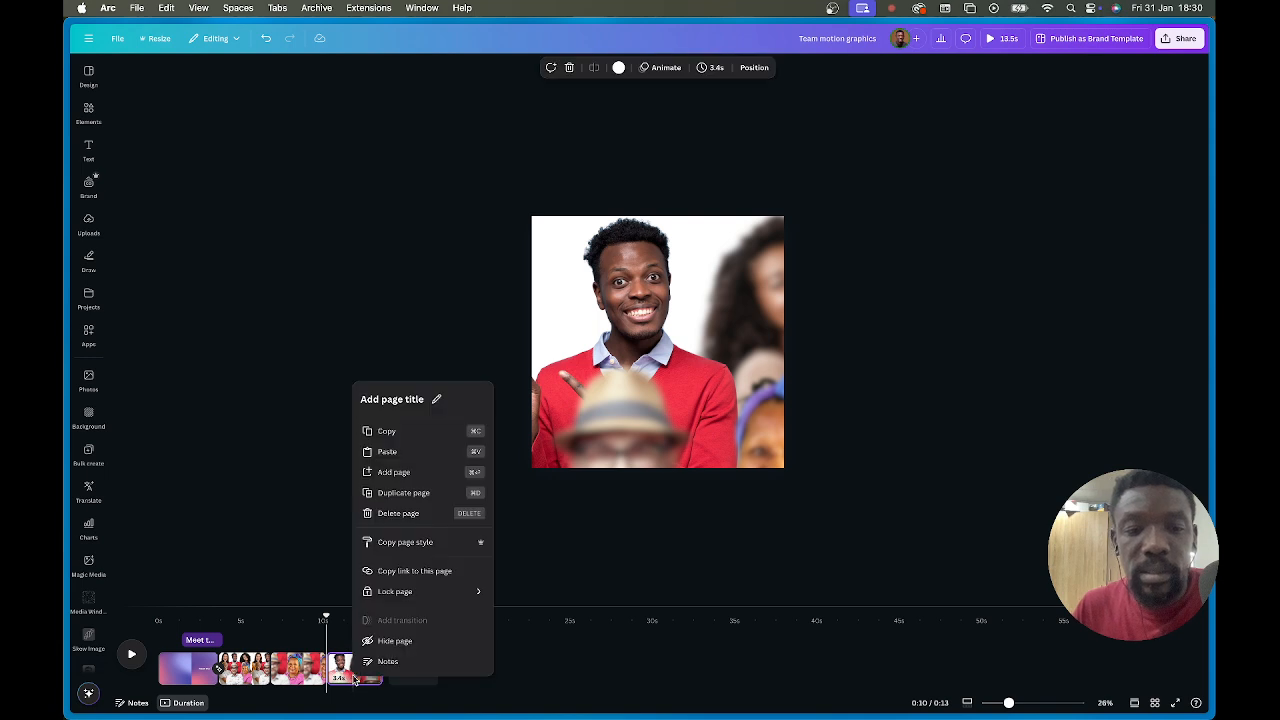
{"action": "left_click", "coordinate": [400, 494]}
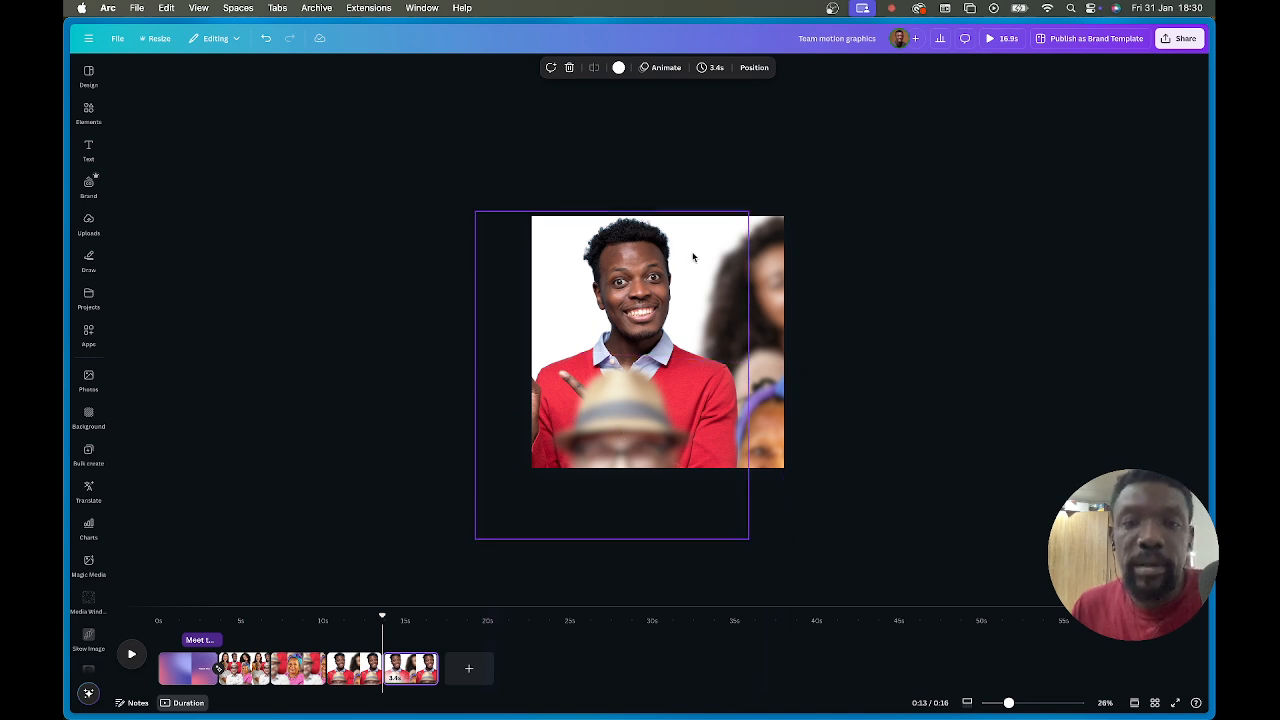
{"action": "left_click_drag", "start_coordinate": [452, 218], "coordinate": [940, 498]}
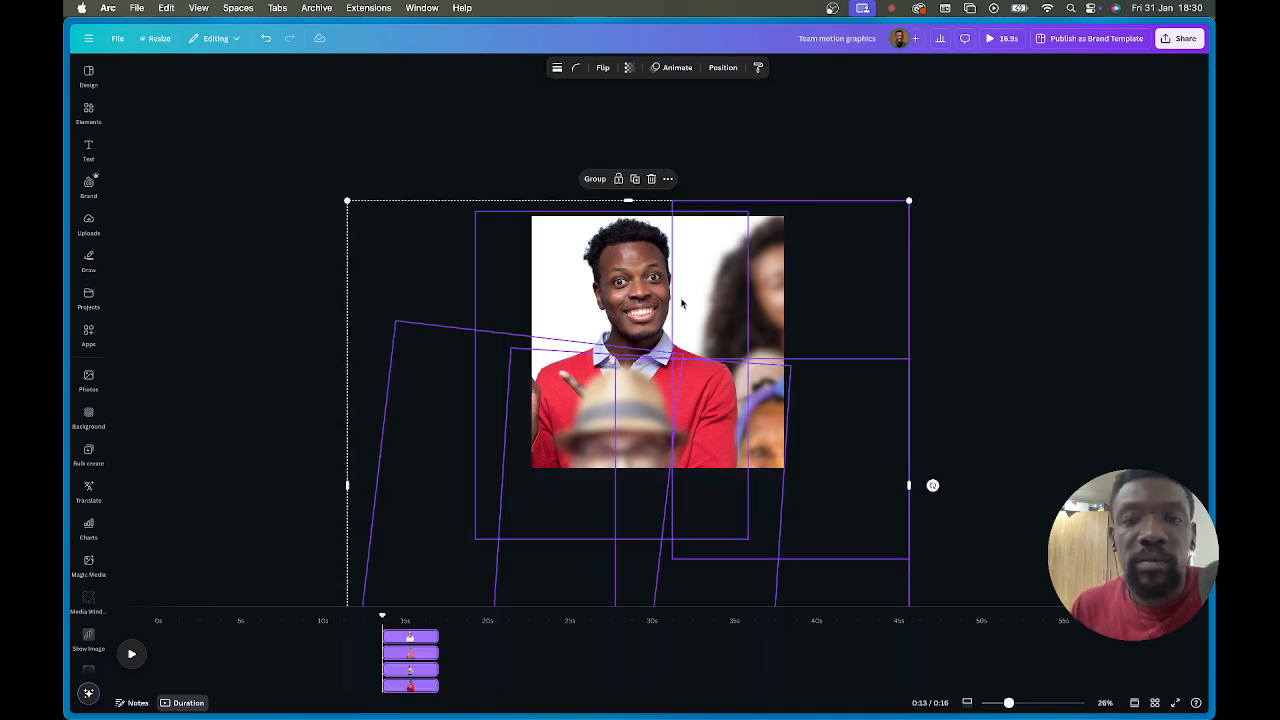
{"action": "left_click", "coordinate": [722, 67]}
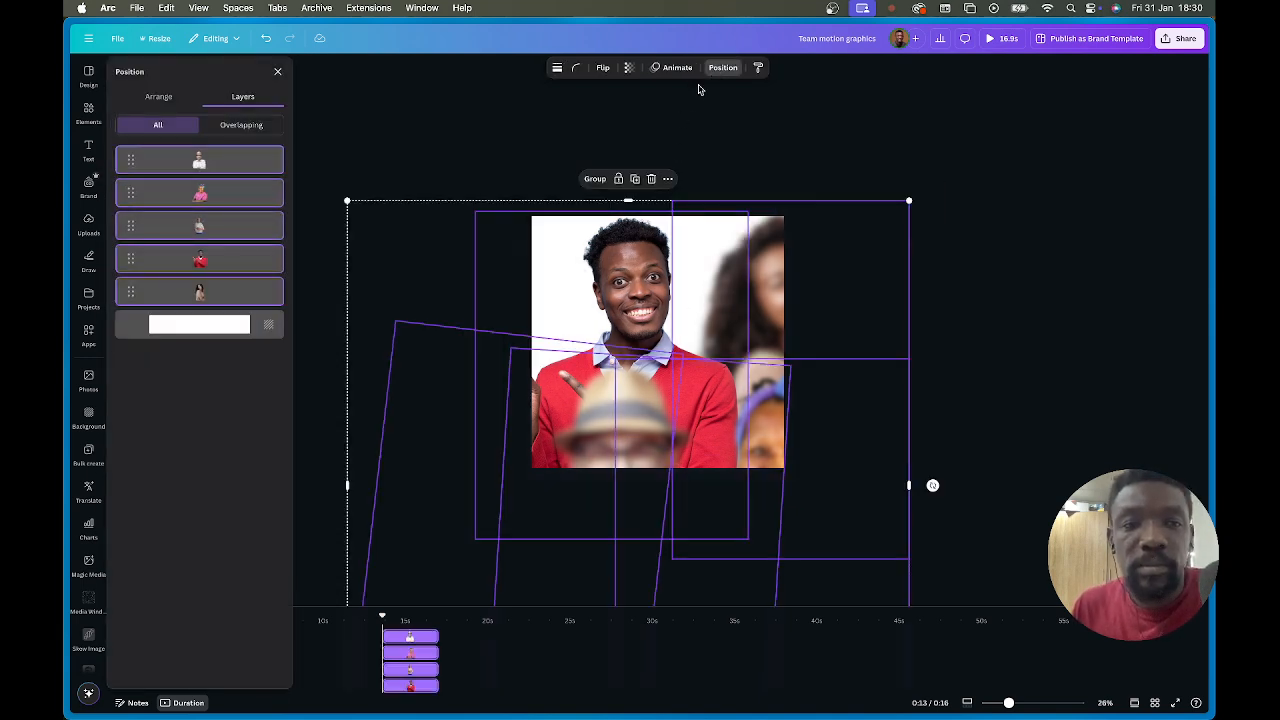
{"action": "left_click", "coordinate": [893, 275]}
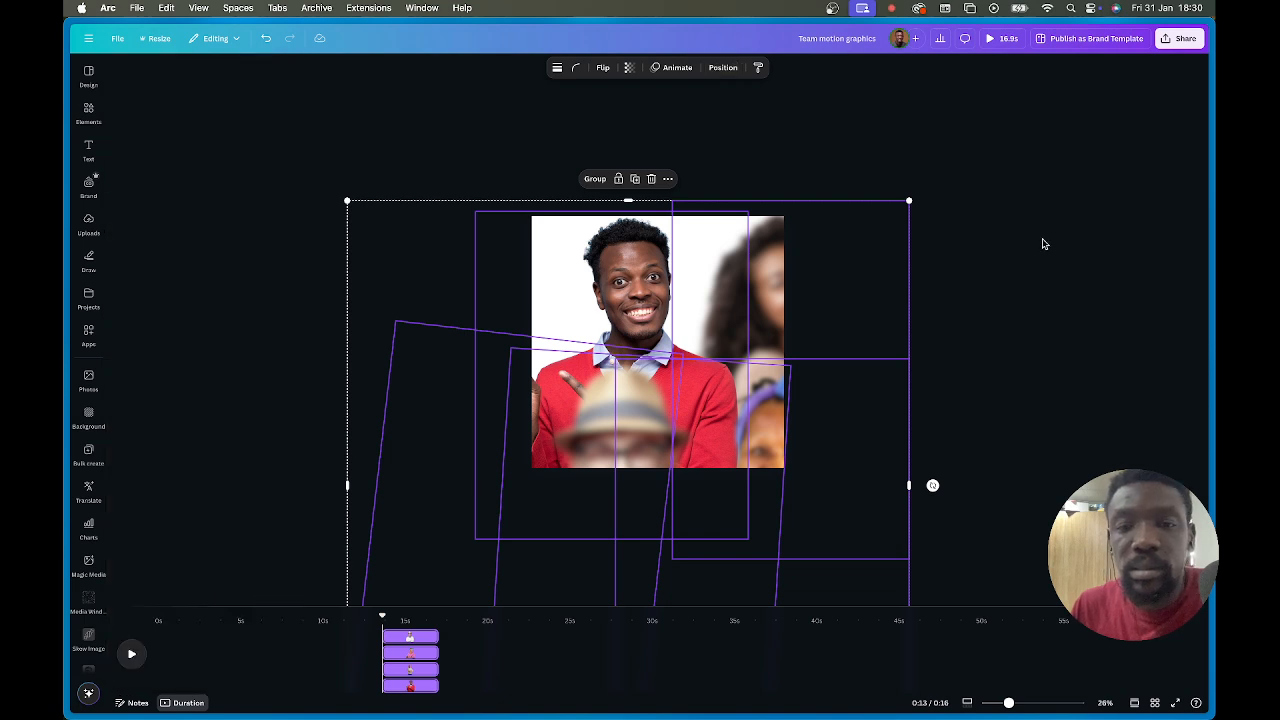
{"action": "left_click", "coordinate": [1043, 243]}
Copy the sharp style of the man in the red sweater to the man in the hat on the last page.
{"action": "left_click", "coordinate": [614, 433]}
{"action": "left_click", "coordinate": [641, 251]}
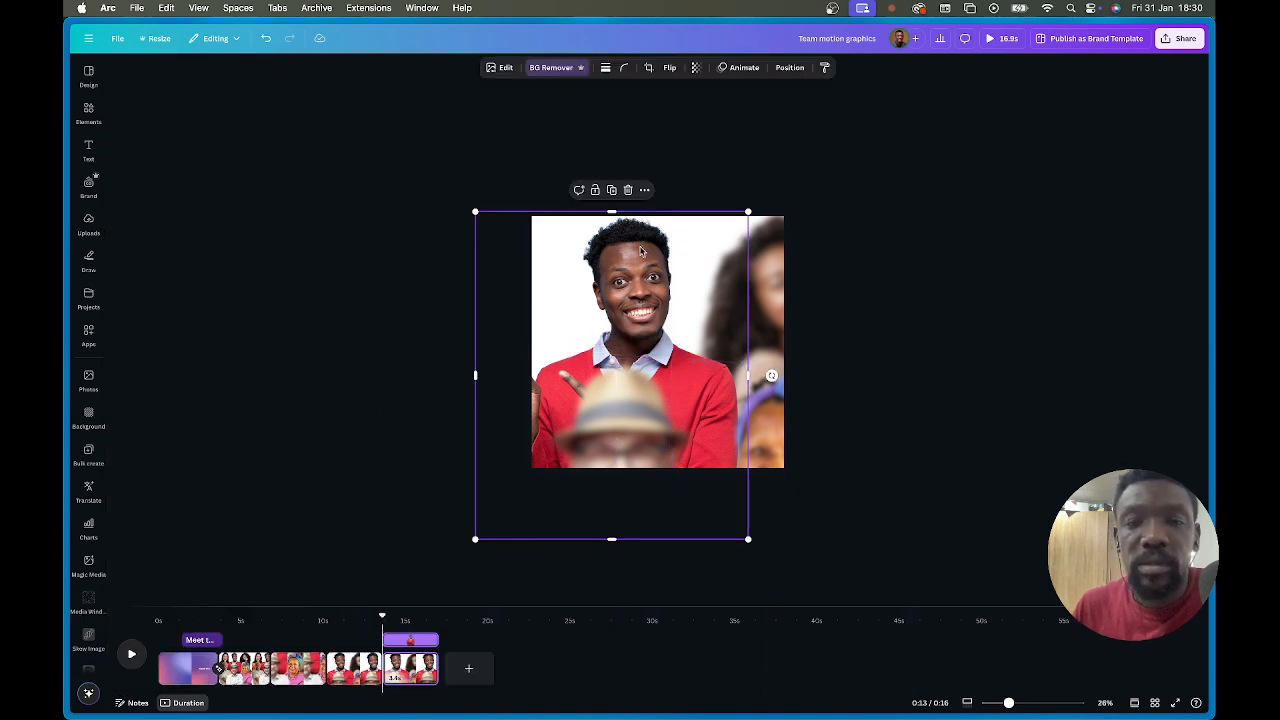
{"action": "left_click", "coordinate": [821, 68]}
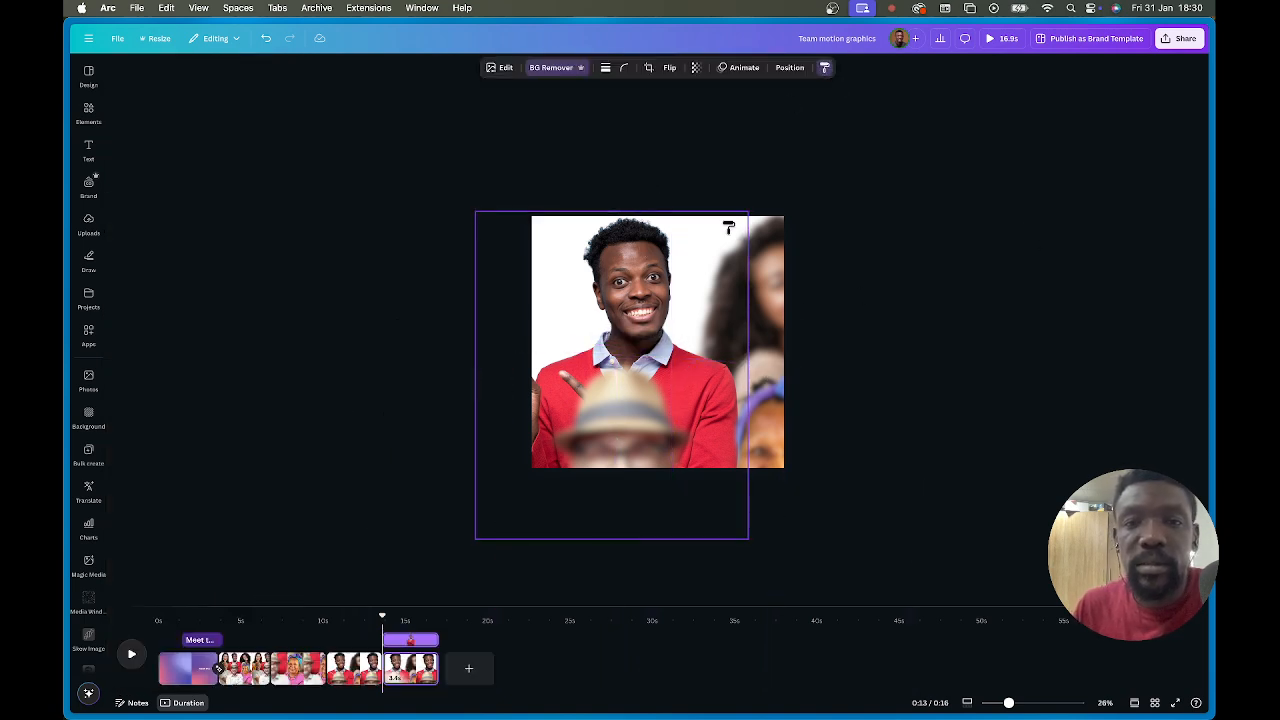
{"action": "left_click", "coordinate": [618, 432]}
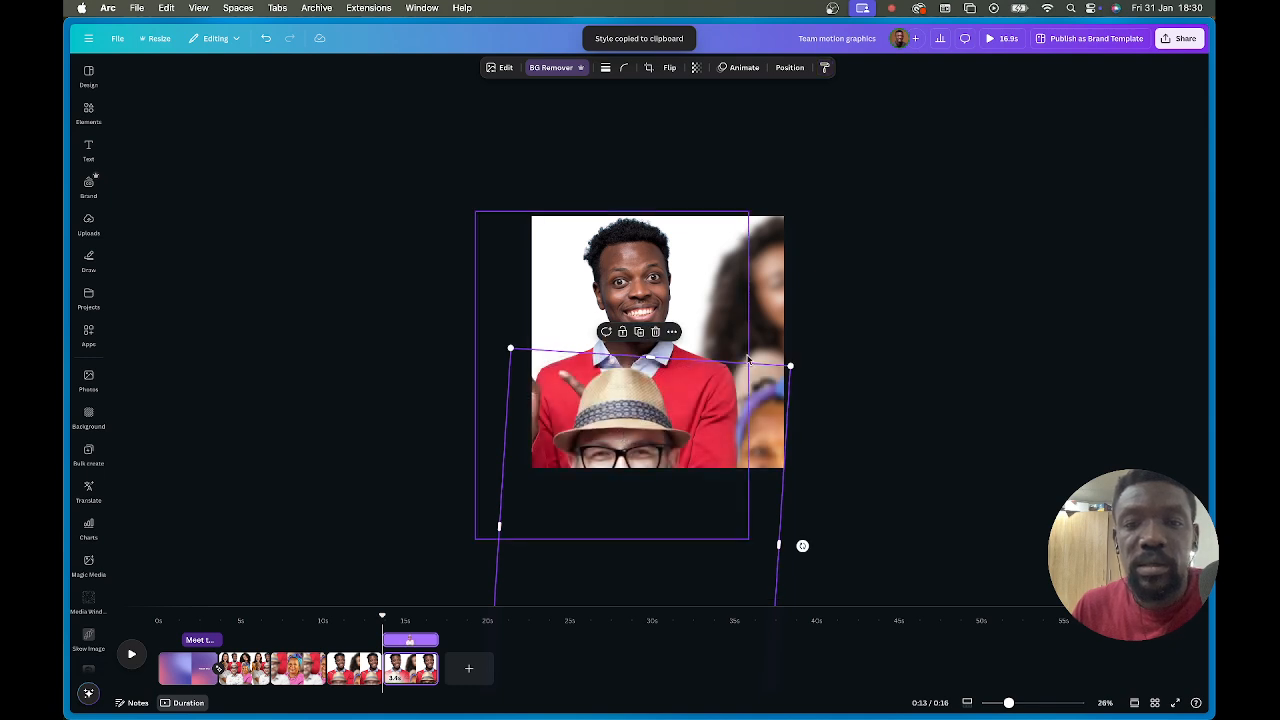
Copy the blur style of the curly-haired woman to the man in the red sweater.
{"action": "left_click", "coordinate": [769, 283]}
{"action": "left_click", "coordinate": [823, 67]}
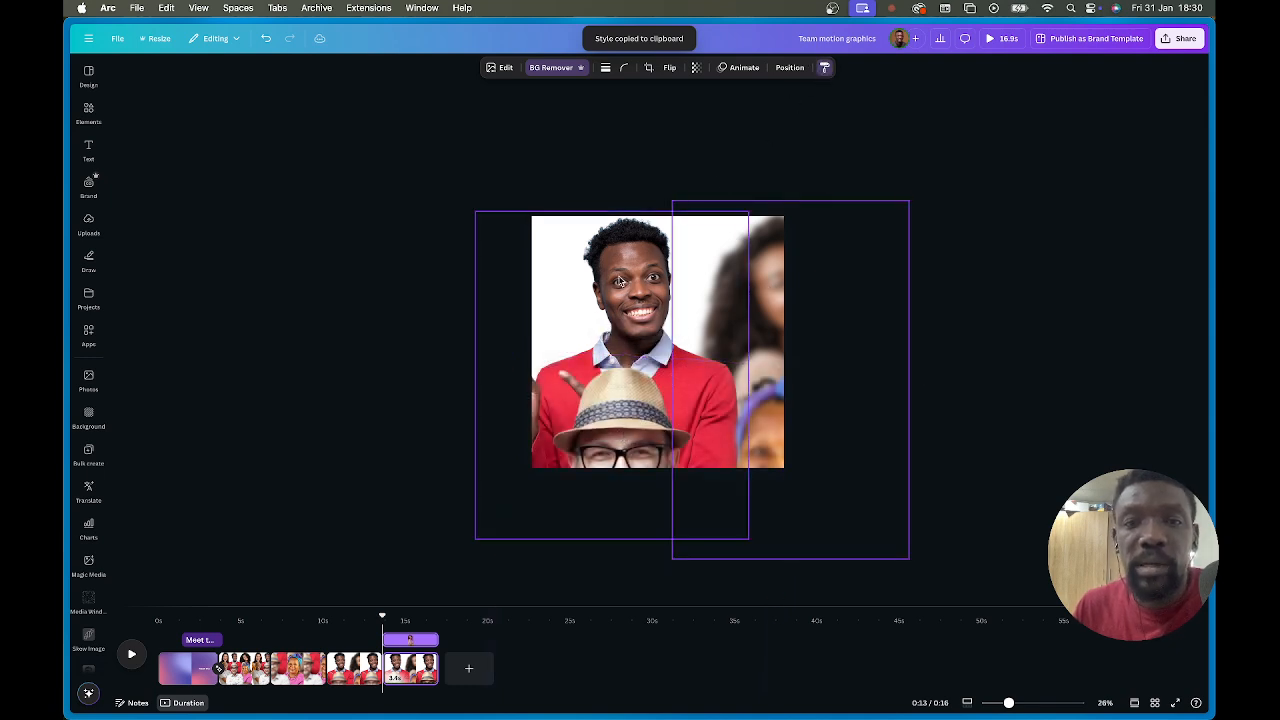
{"action": "left_click", "coordinate": [619, 280]}
{"action": "left_click", "coordinate": [909, 199]}
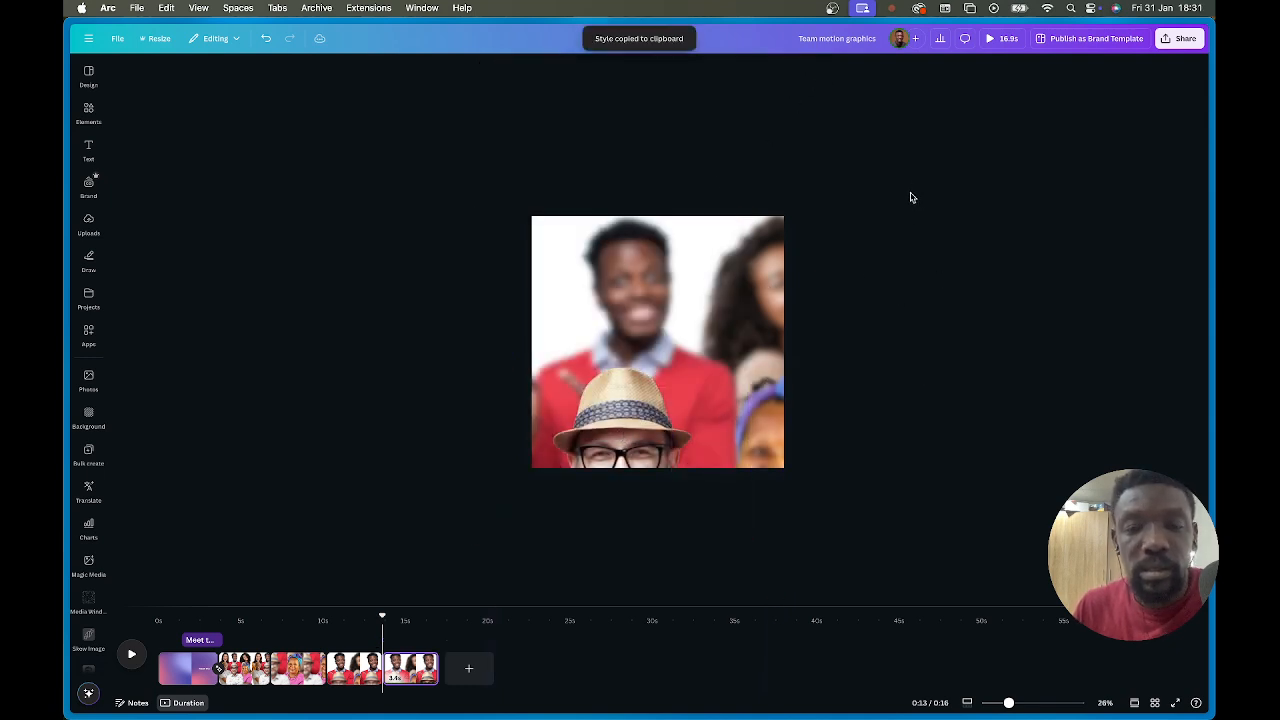
Move all the people up and slightly right to centre the man in the hat, and preview the whole video.
{"action": "key", "text": "super+a"}
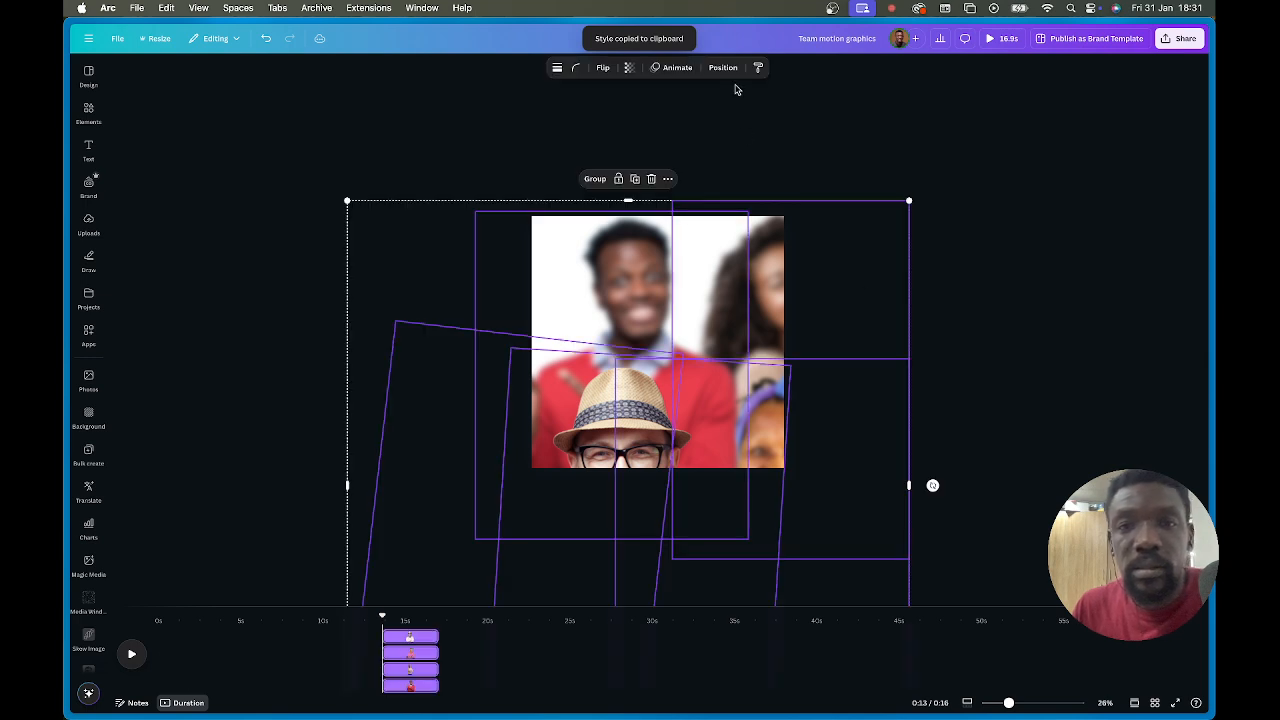
{"action": "left_click_drag", "start_coordinate": [725, 408], "coordinate": [752, 283]}
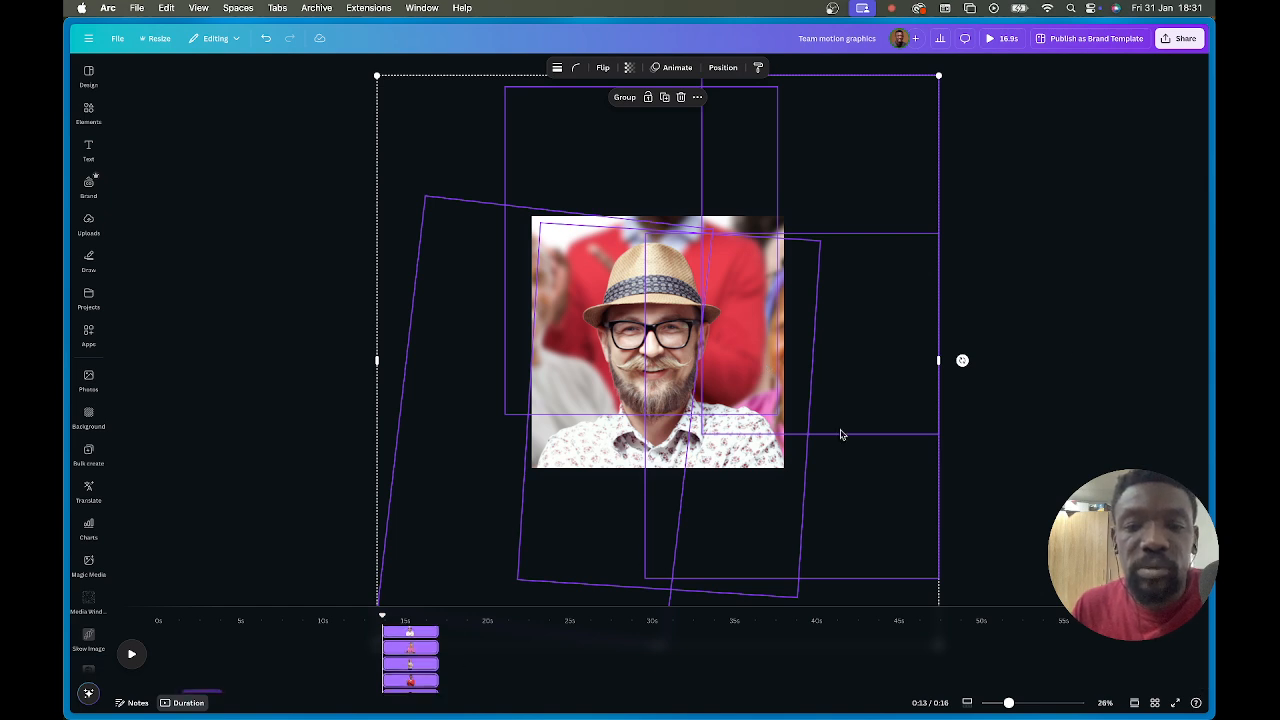
{"action": "left_click", "coordinate": [1036, 369]}
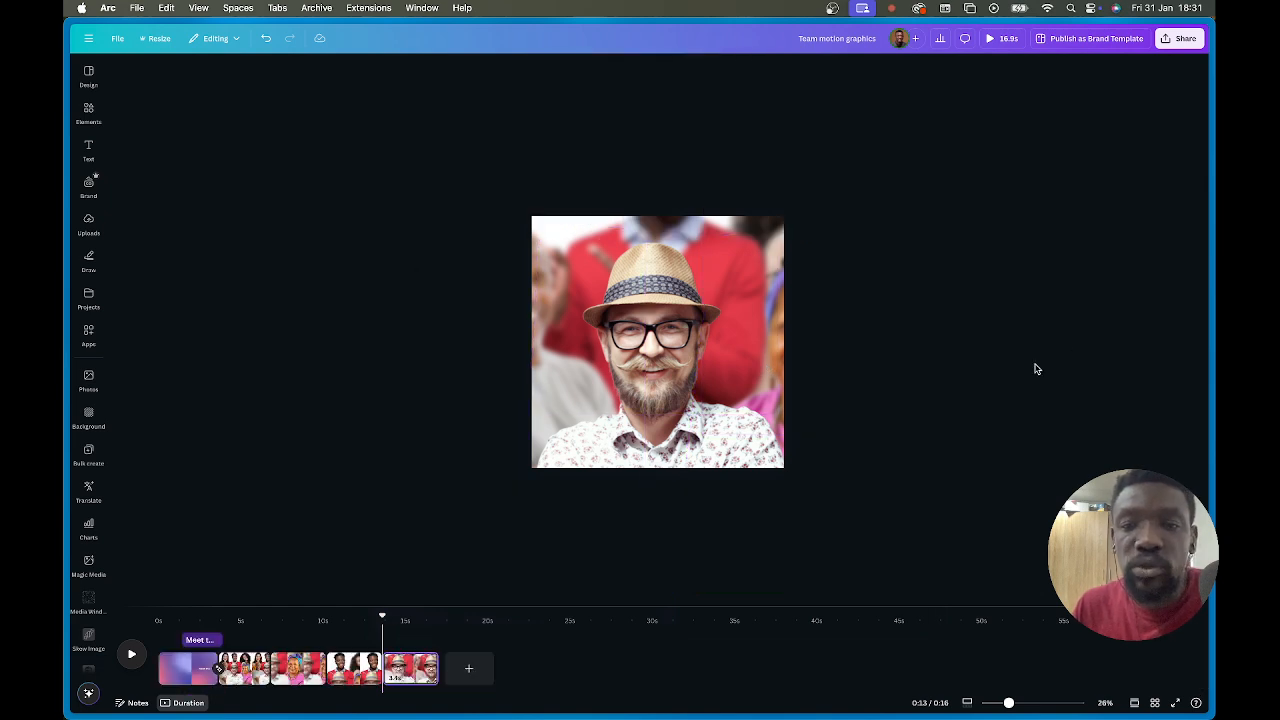
{"action": "left_click", "coordinate": [1000, 38]}
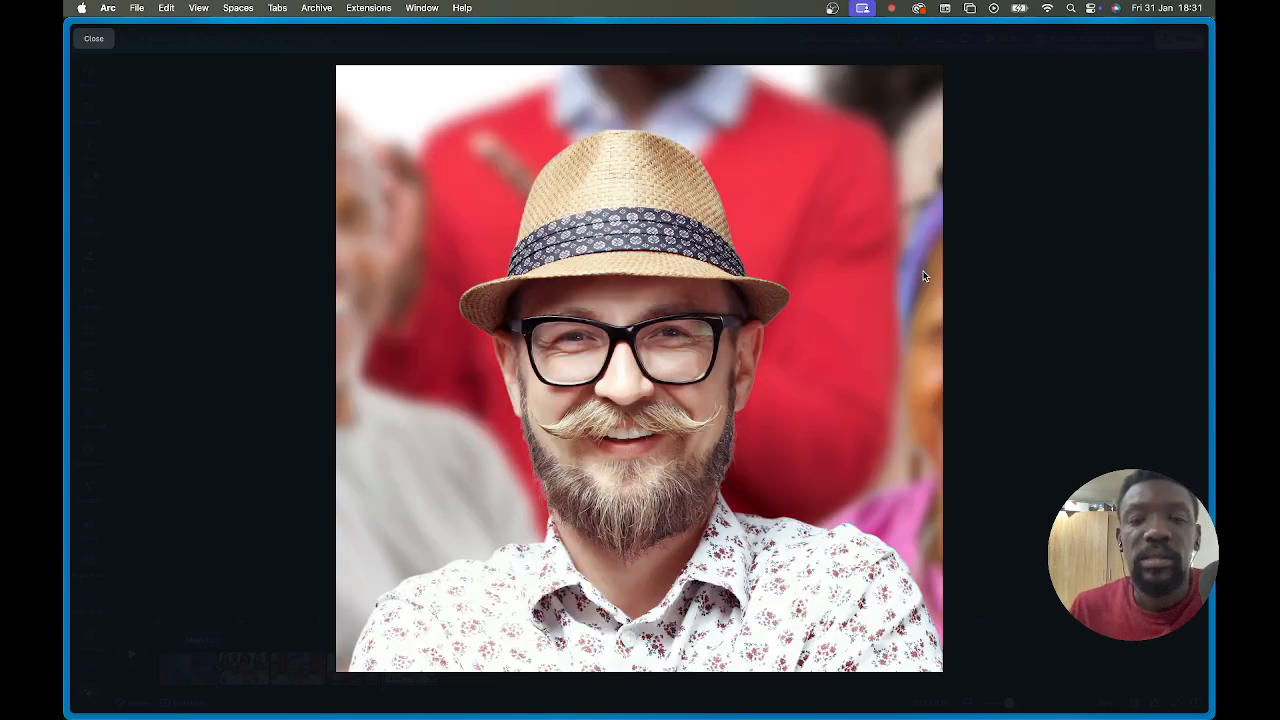
{"action": "key", "text": "Escape"}
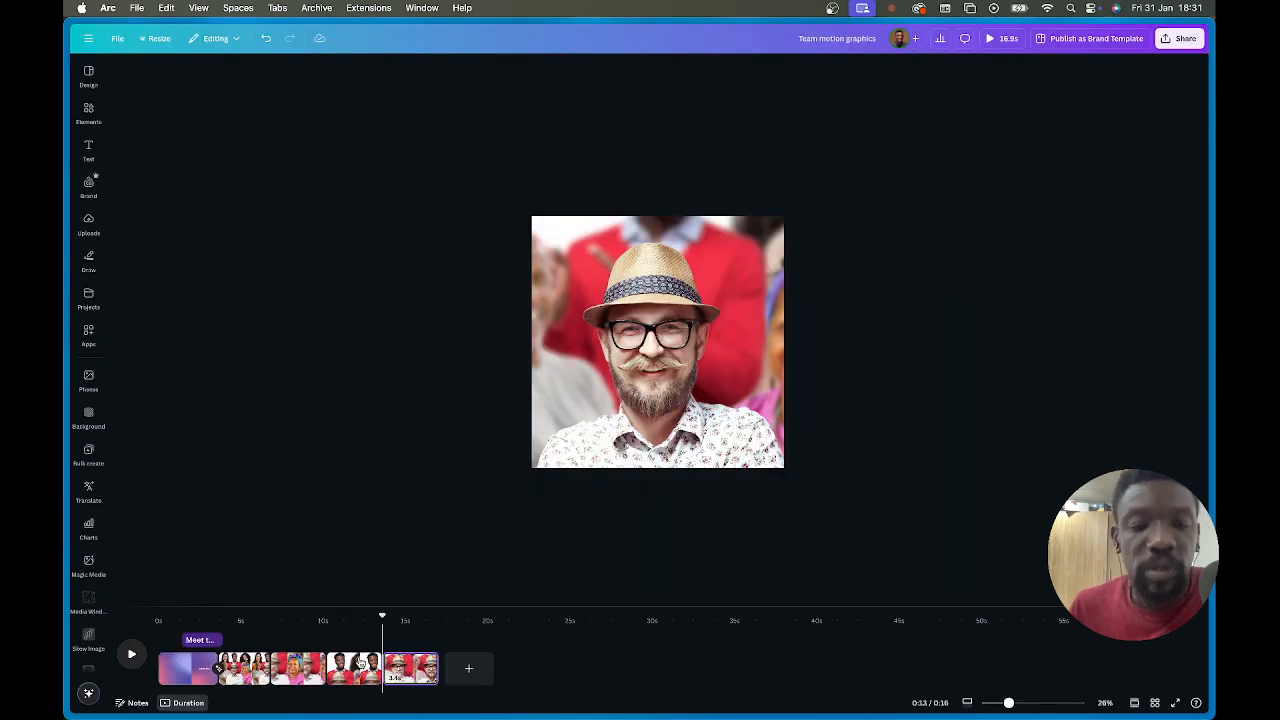
Add a Match & Move transition after the group page, apply it between all pages, and preview the video.
{"action": "left_click", "coordinate": [243, 678]}
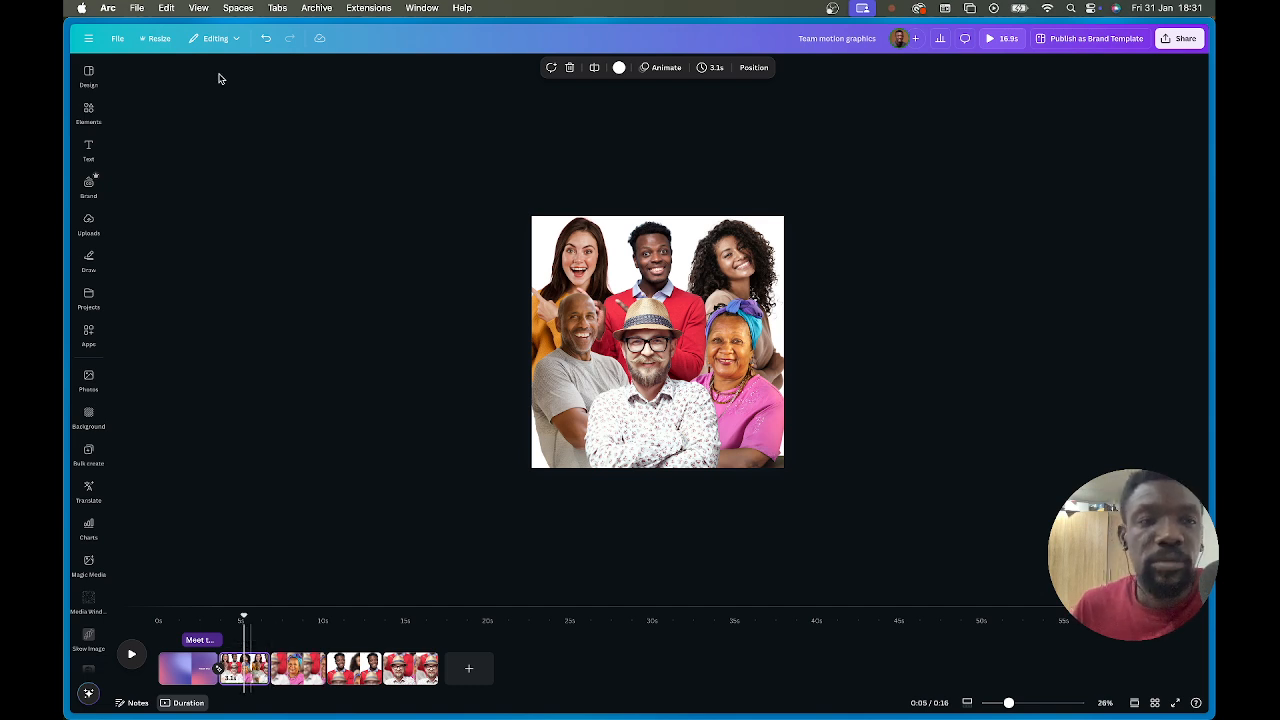
{"action": "left_click", "coordinate": [270, 676]}
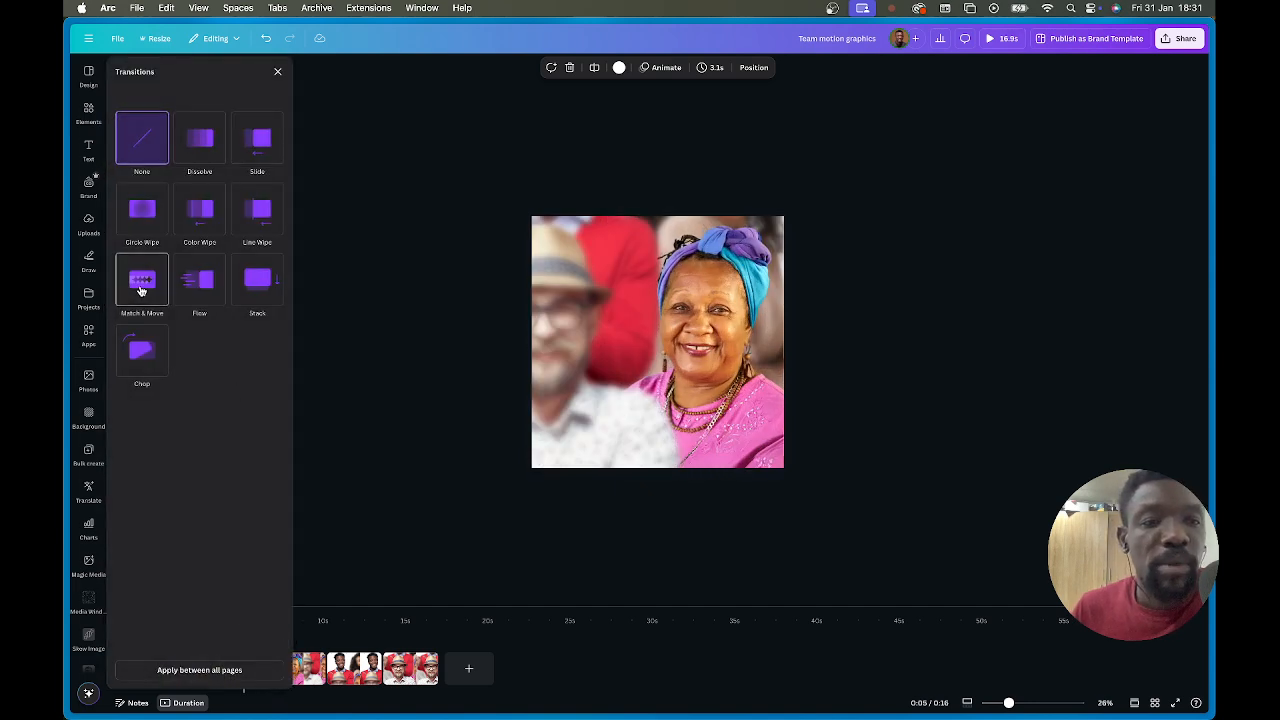
{"action": "left_click", "coordinate": [141, 283]}
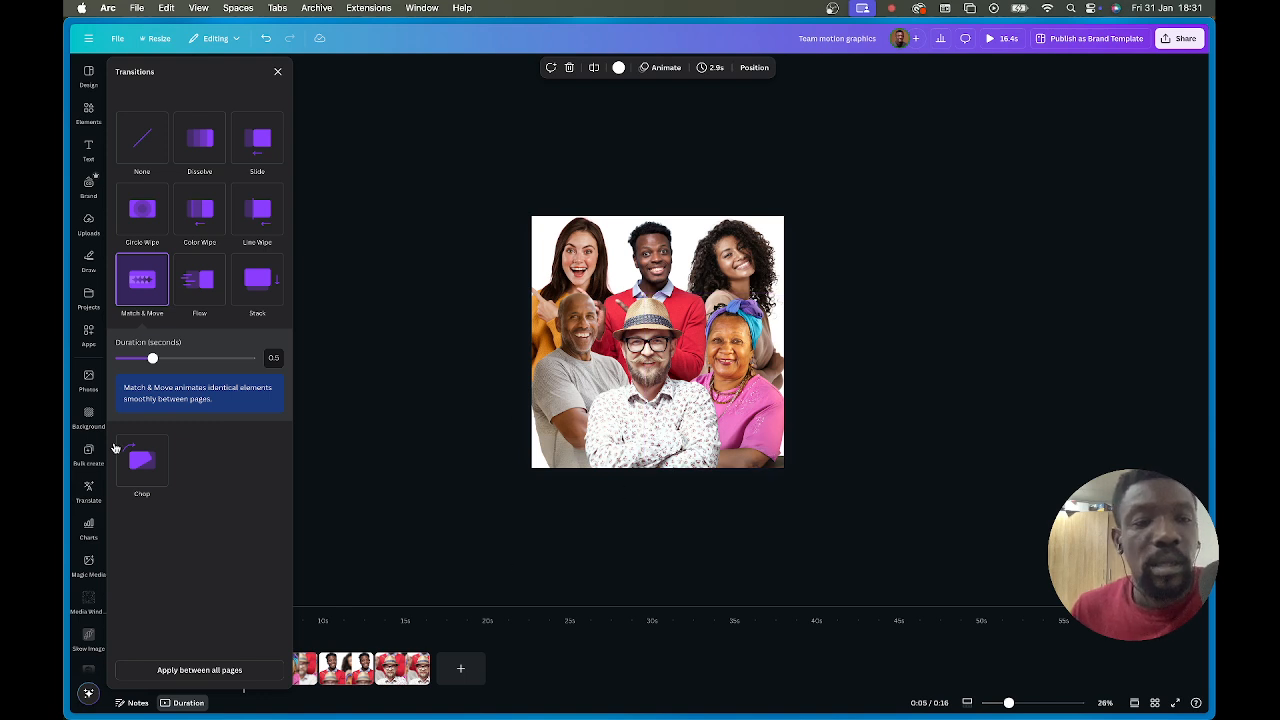
{"action": "left_click", "coordinate": [224, 670]}
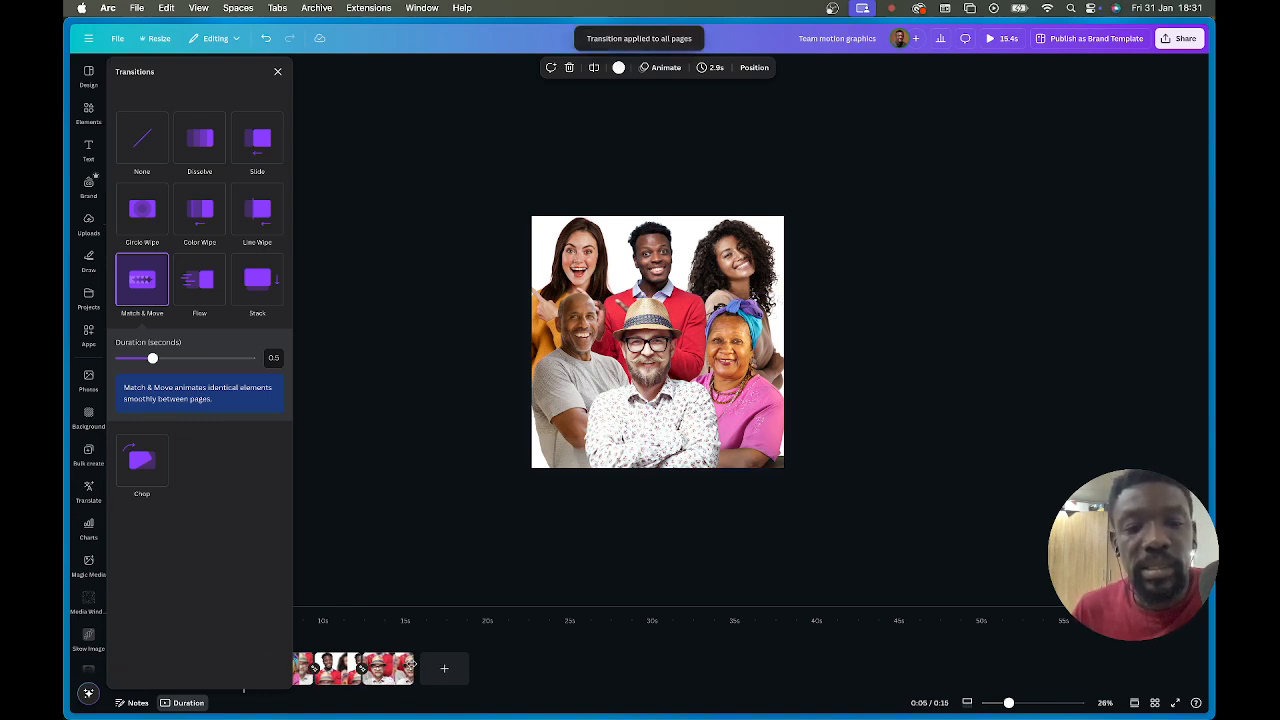
{"action": "left_click", "coordinate": [409, 526]}
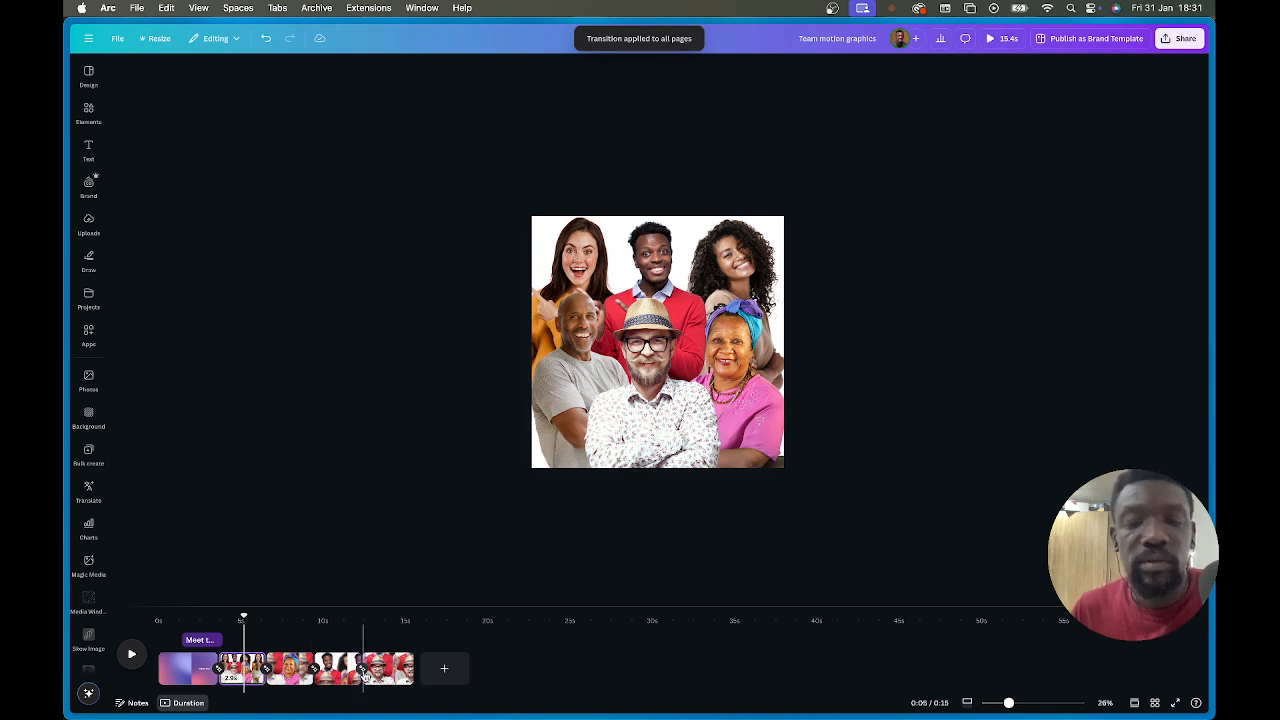
{"action": "left_click", "coordinate": [990, 38]}
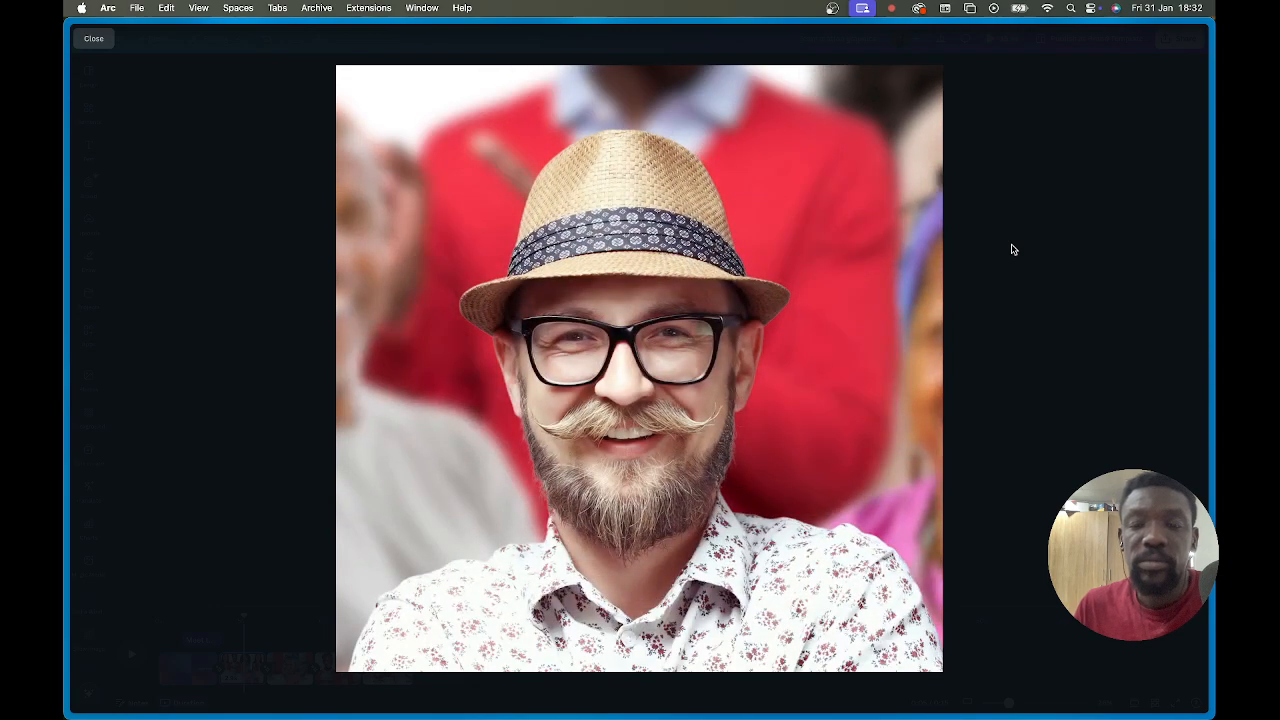
{"action": "key", "text": "Escape"}
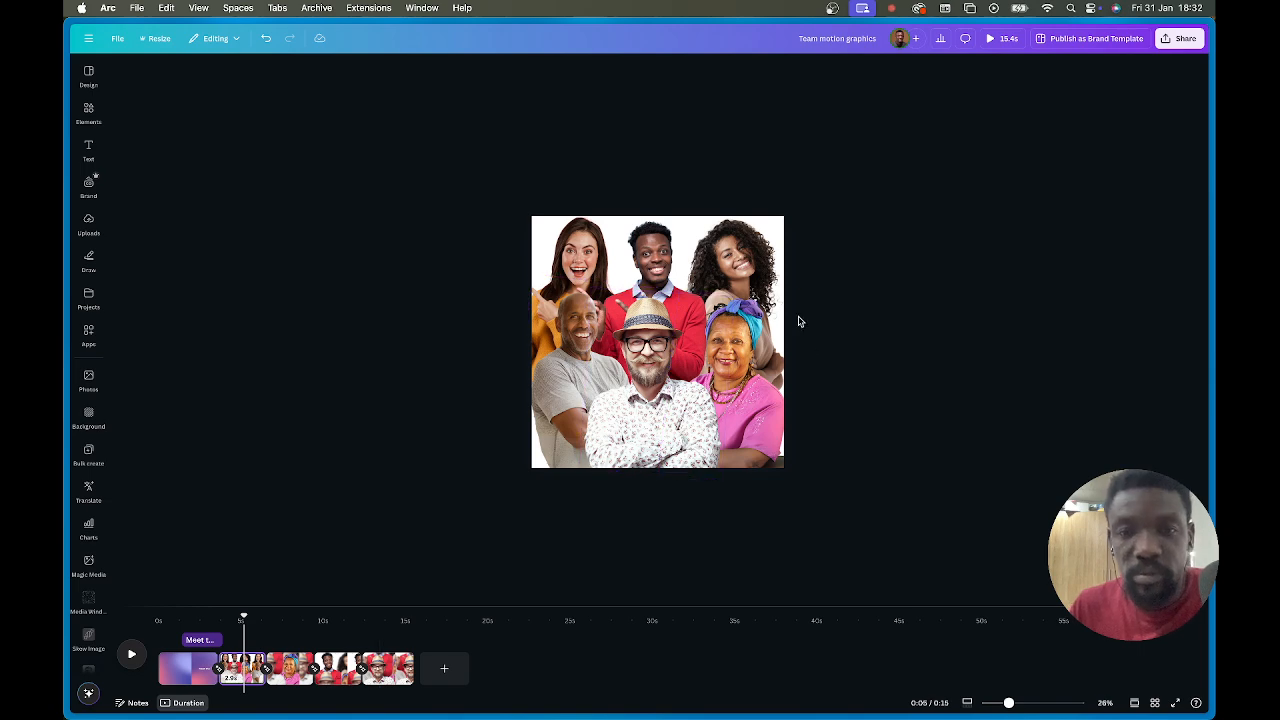
Add a text with the woman's full name to the headwrap woman's page and place it across her lower chest.
{"action": "scroll", "coordinate": [800, 320], "scroll_direction": "up", "scroll_amount": 5}
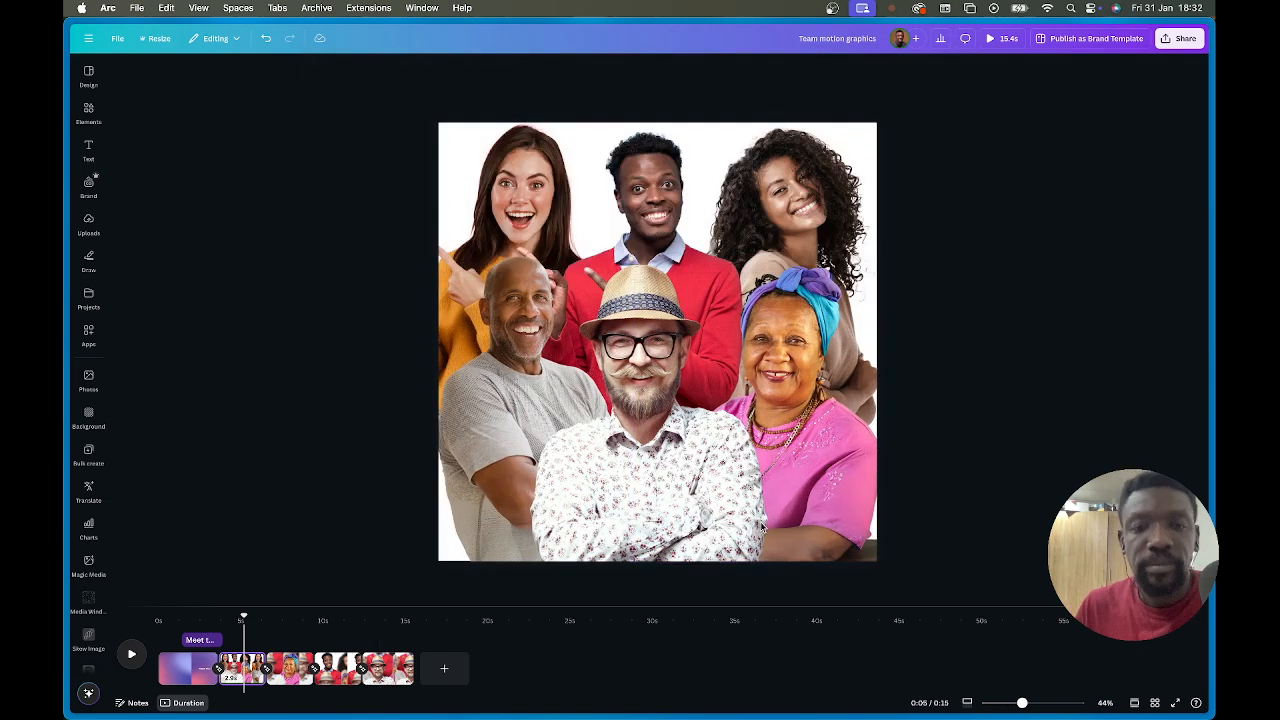
{"action": "left_click", "coordinate": [283, 676]}
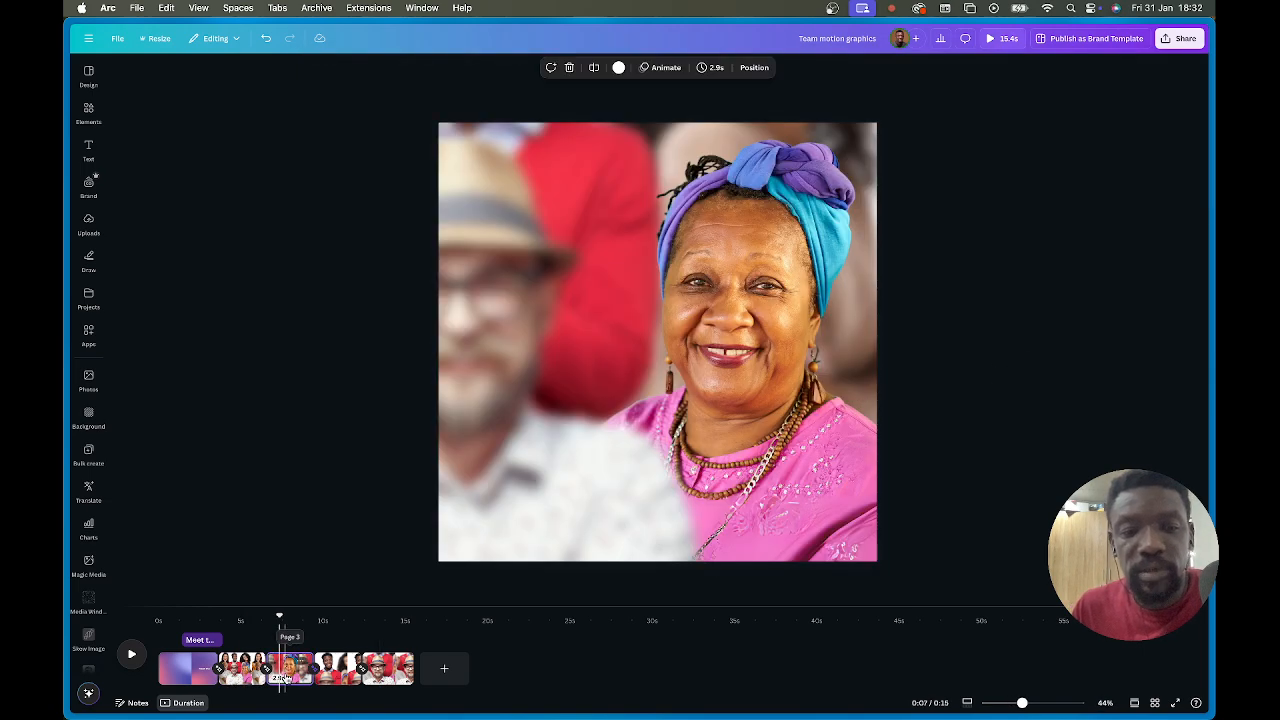
{"action": "key", "text": "t"}
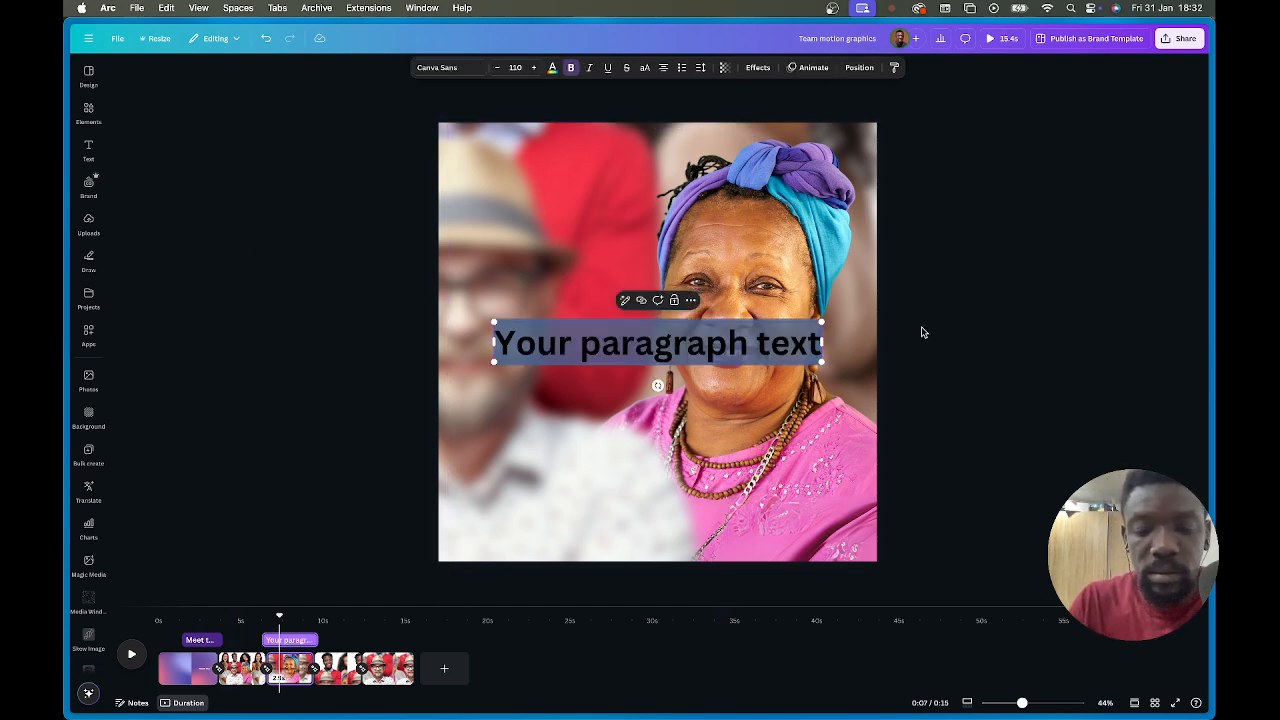
{"action": "type", "text": "Bola"}
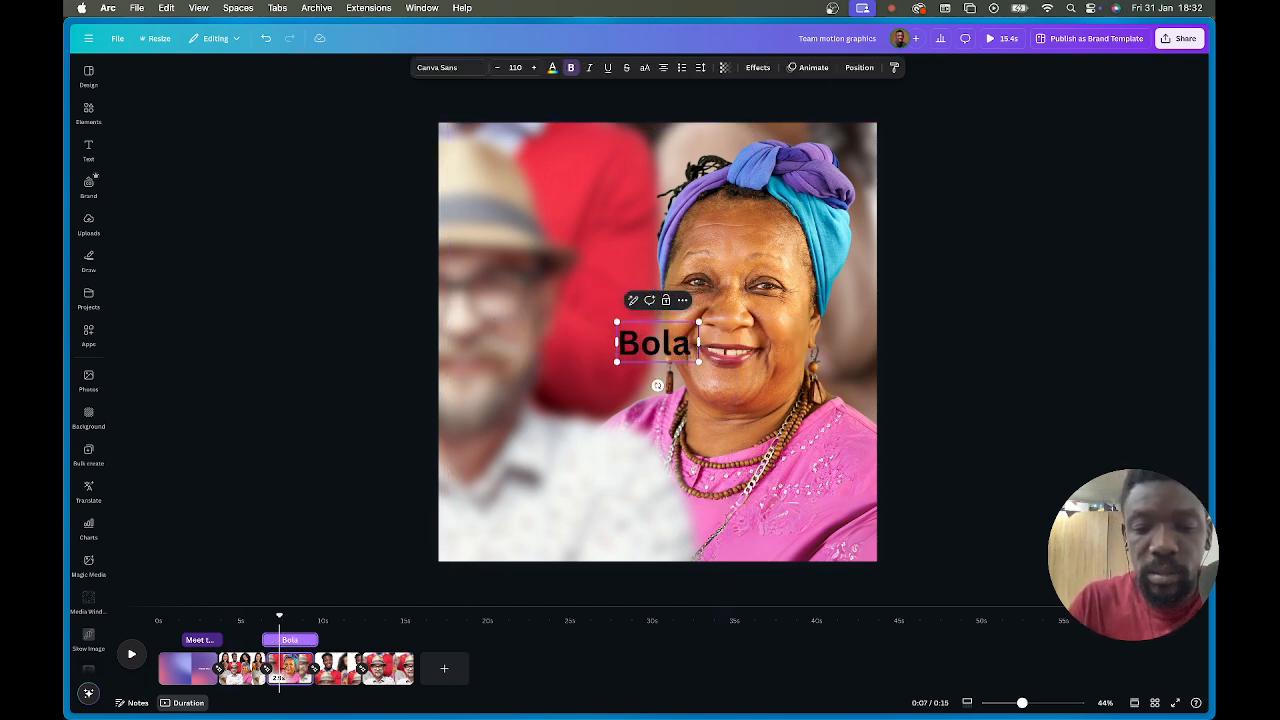
{"action": "type", "text": " Odumbo"}
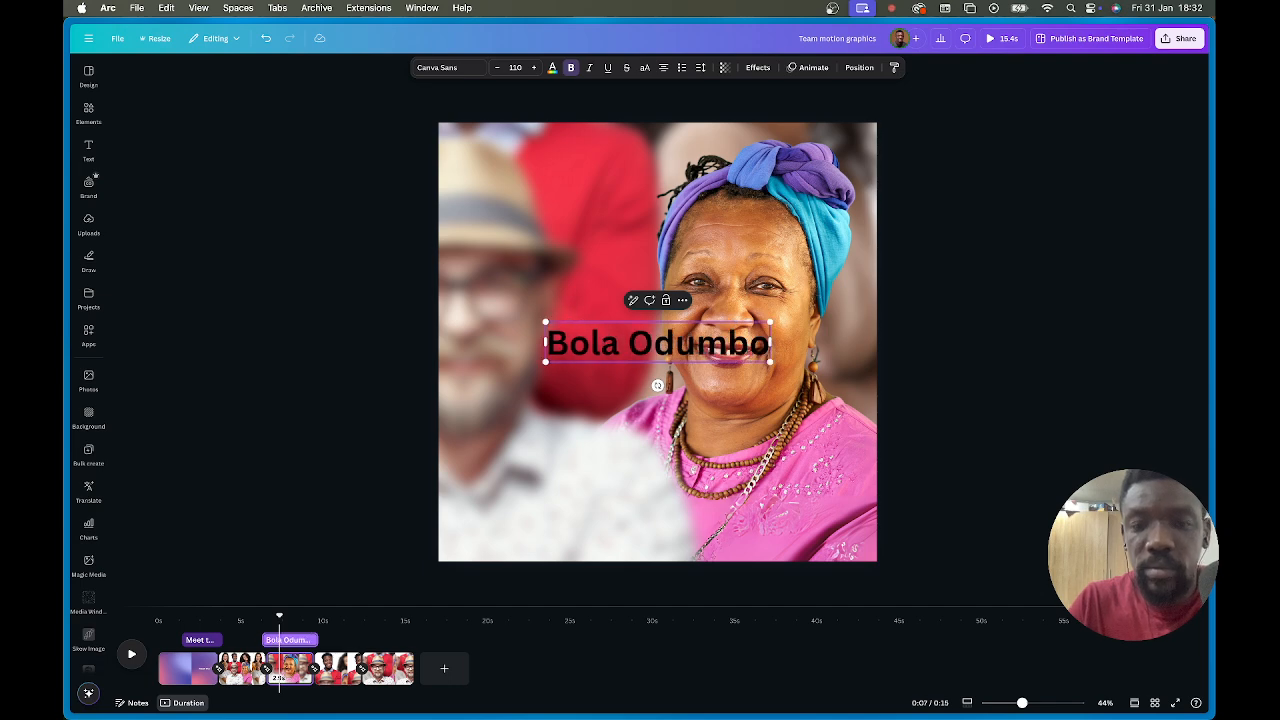
{"action": "left_click", "coordinate": [991, 303]}
{"action": "left_click", "coordinate": [657, 350]}
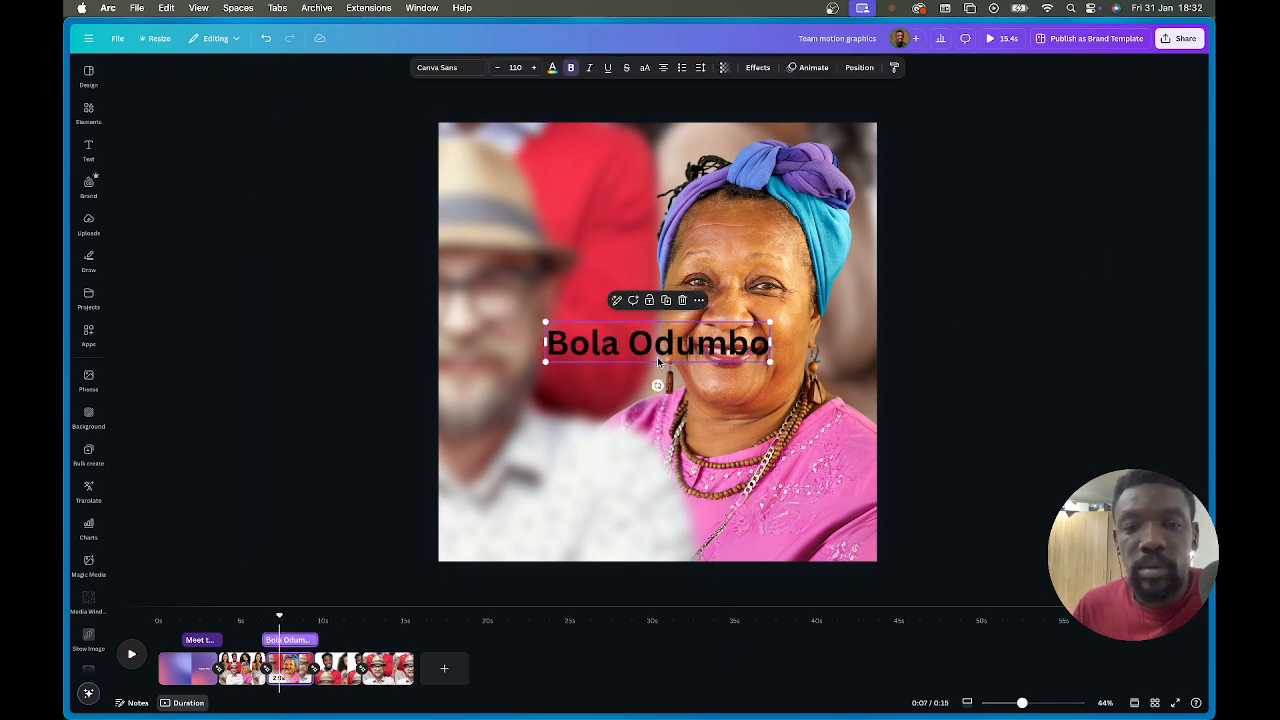
{"action": "left_click_drag", "start_coordinate": [657, 350], "coordinate": [625, 485]}
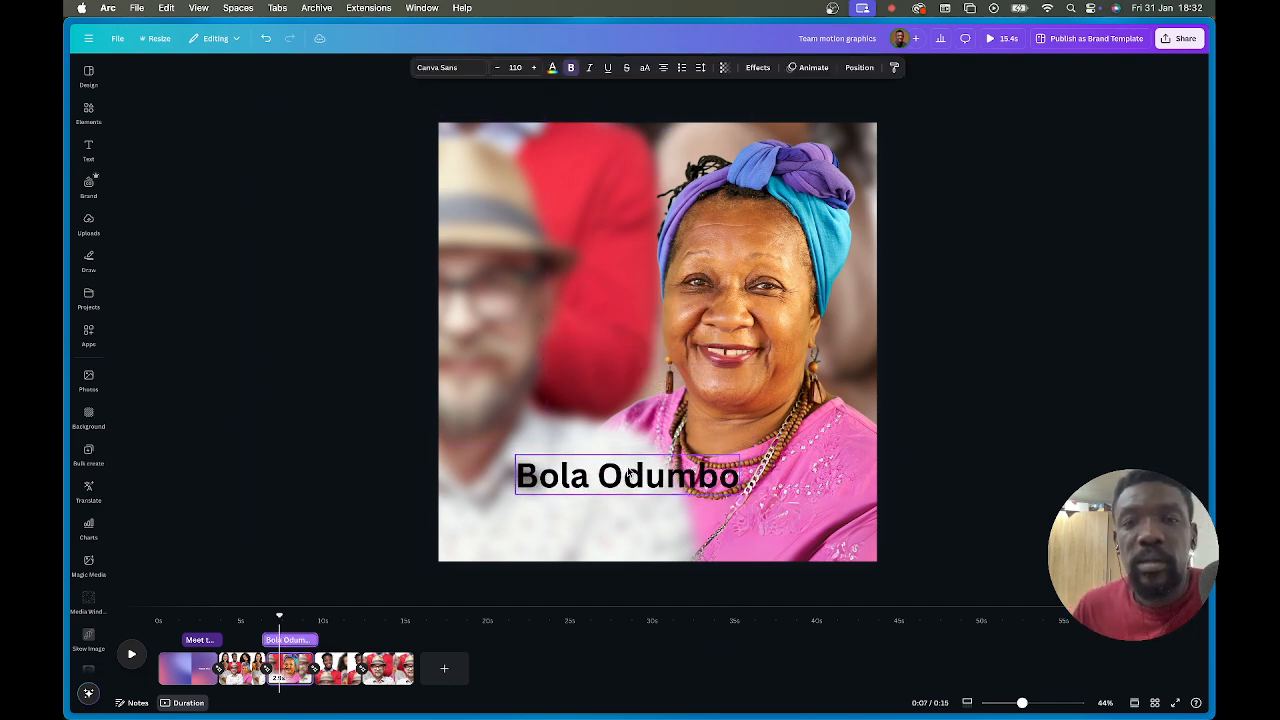
Give the name text a Background effect in dark blue.
{"action": "left_click", "coordinate": [758, 67]}
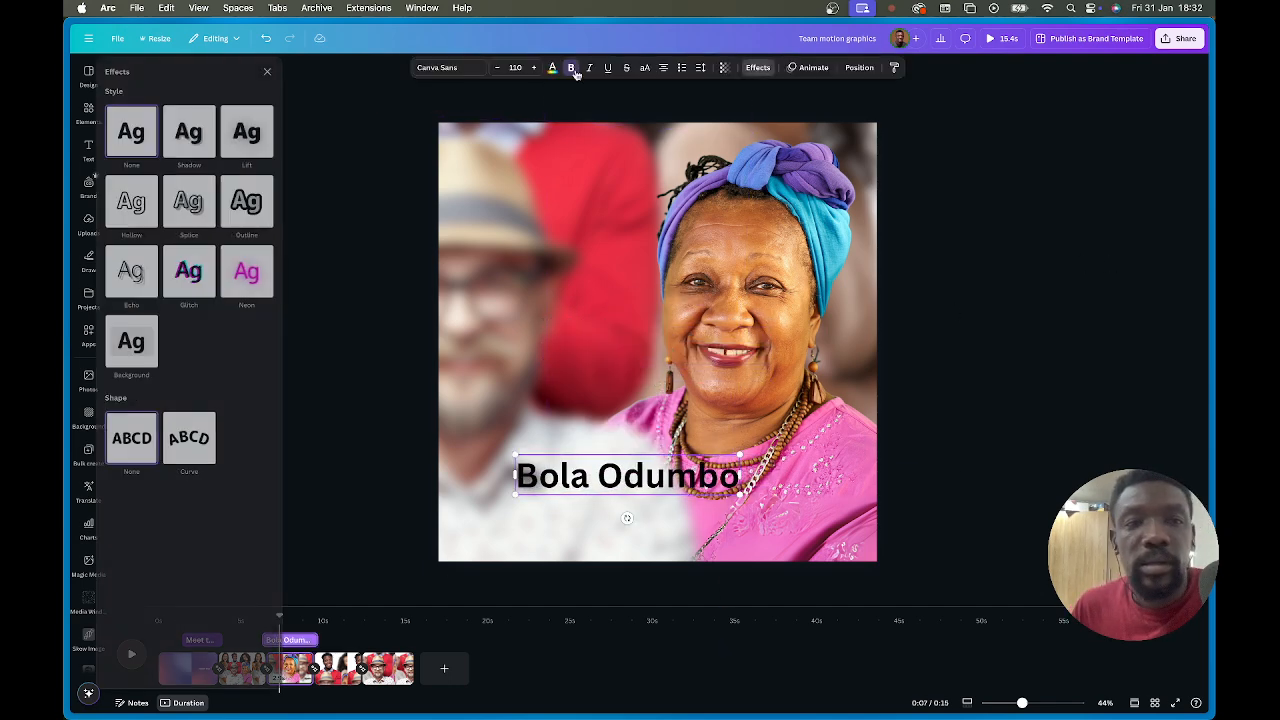
{"action": "left_click", "coordinate": [143, 345]}
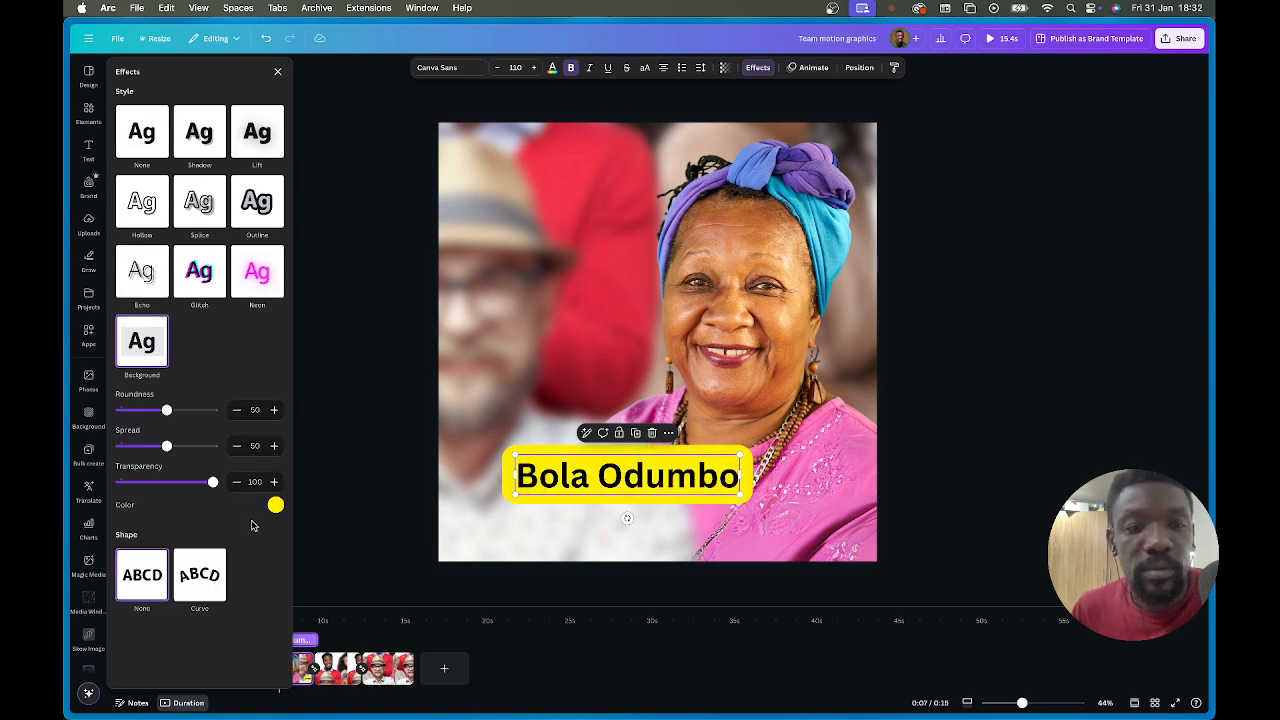
{"action": "left_click", "coordinate": [275, 505]}
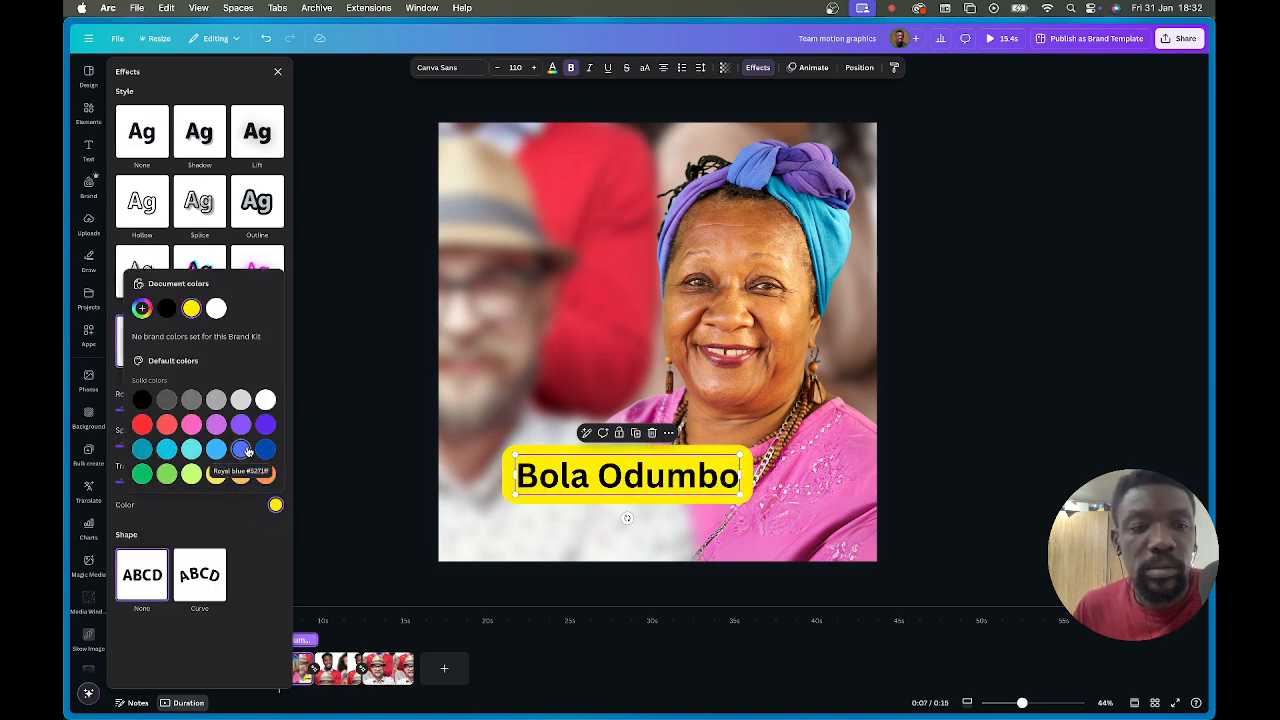
{"action": "left_click", "coordinate": [265, 450]}
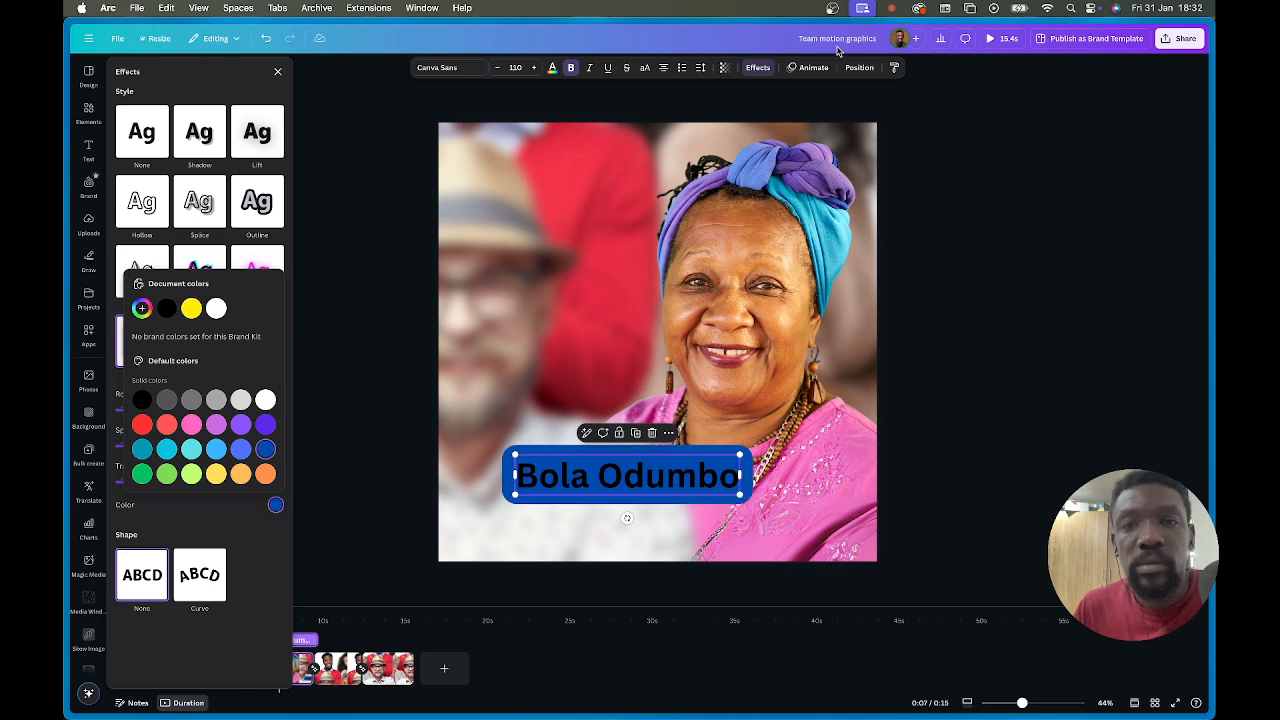
Set the name text's colour to white and nudge the label slightly left.
{"action": "left_click", "coordinate": [552, 68]}
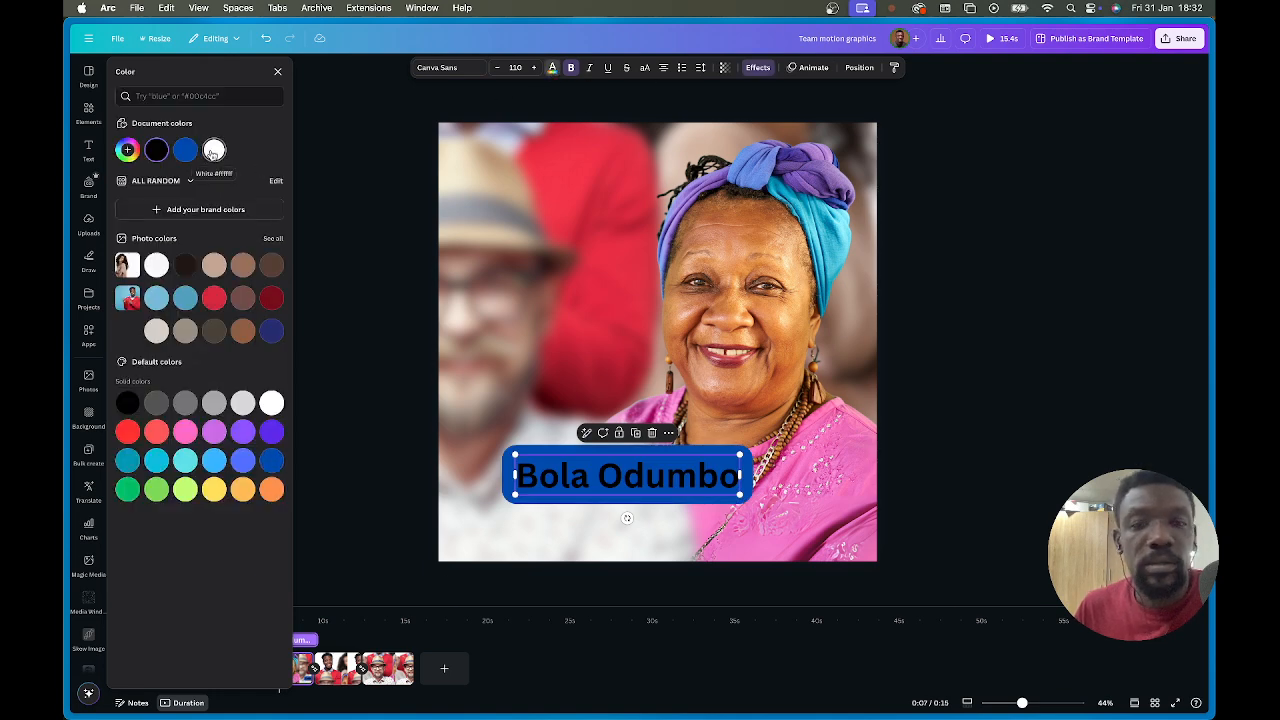
{"action": "left_click", "coordinate": [214, 150]}
{"action": "left_click", "coordinate": [1002, 344]}
{"action": "left_click_drag", "start_coordinate": [655, 480], "coordinate": [644, 480]}
{"action": "key", "text": "Delete"}
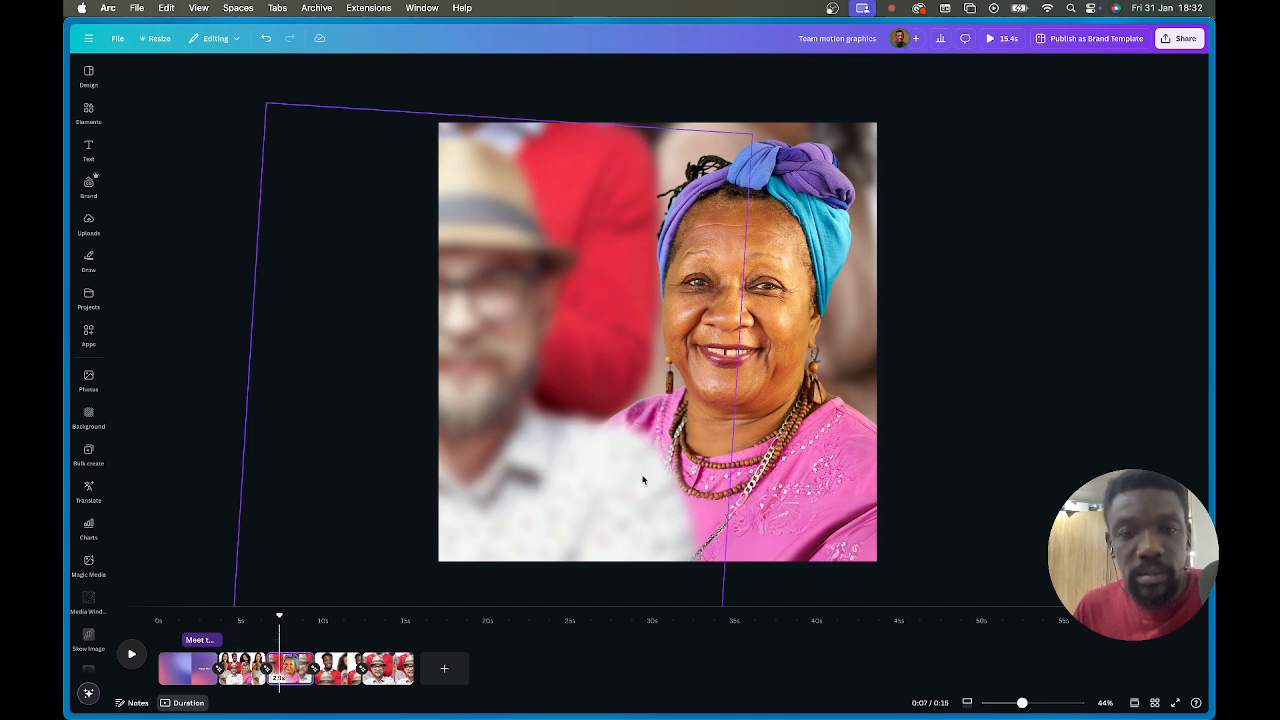
{"action": "key", "text": "super+z"}
Apply the Block text animation to the name label.
{"action": "left_click", "coordinate": [662, 481]}
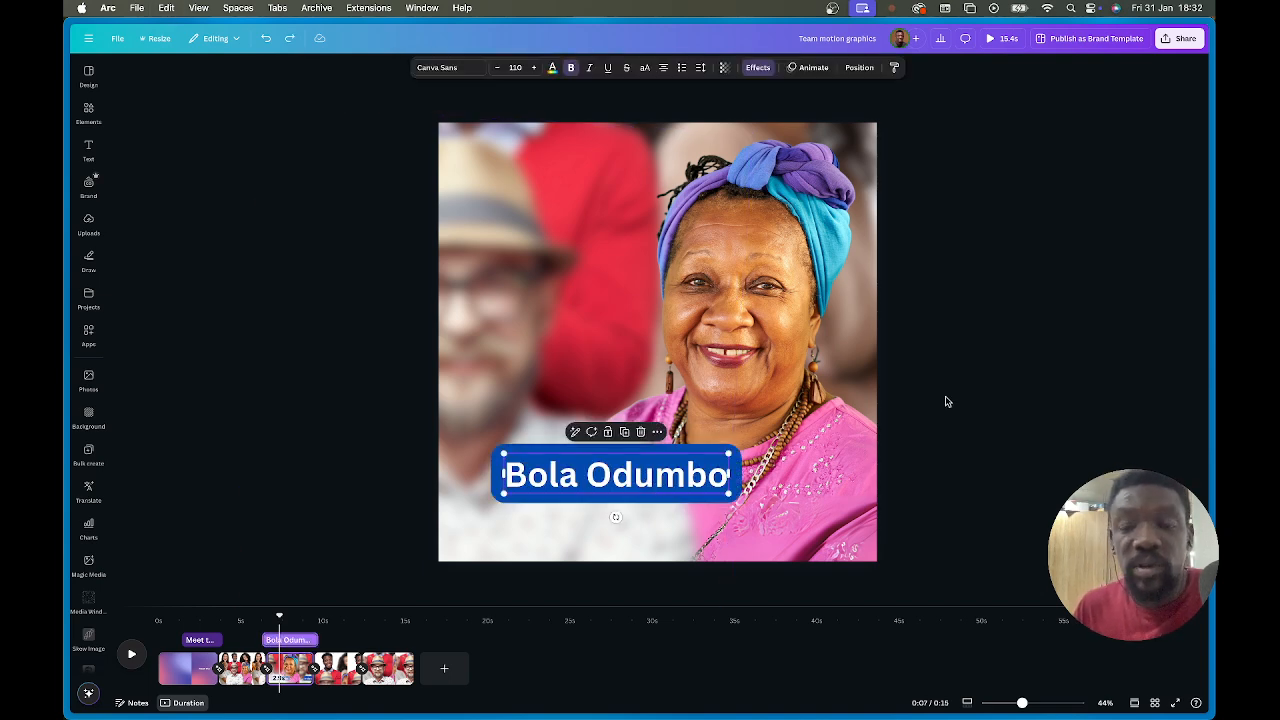
{"action": "left_click", "coordinate": [815, 69]}
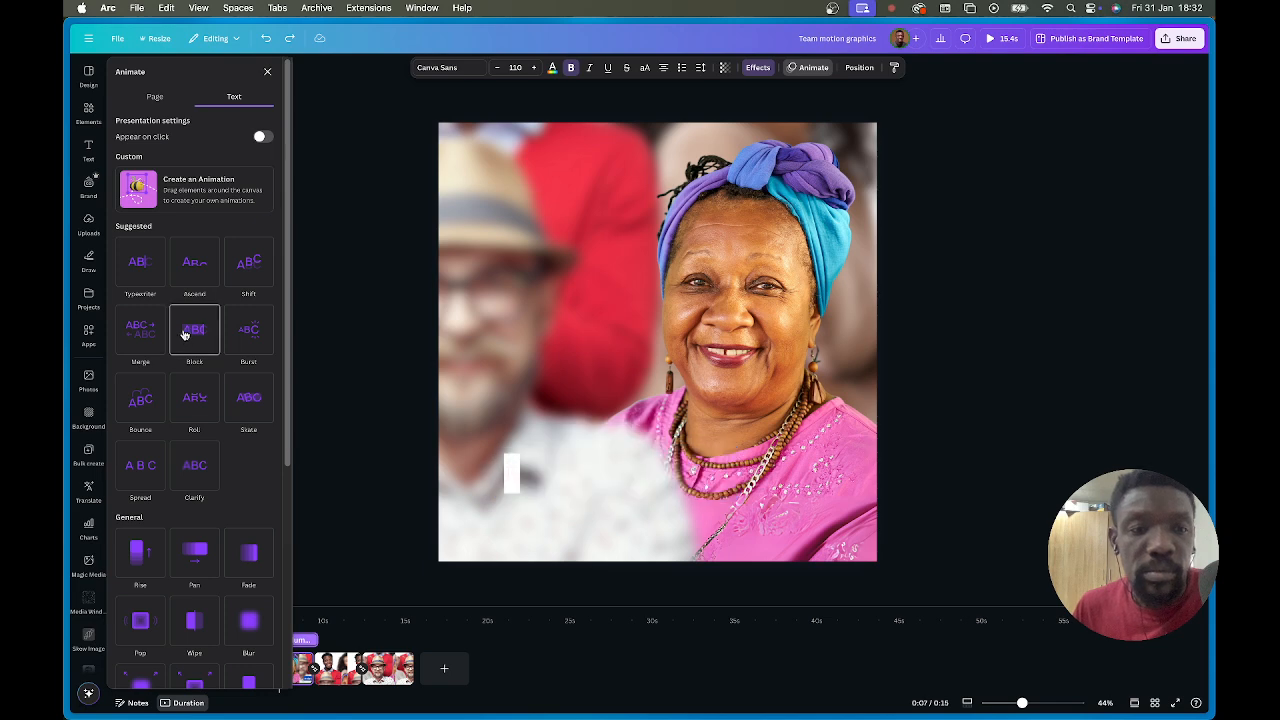
{"action": "left_click", "coordinate": [184, 334]}
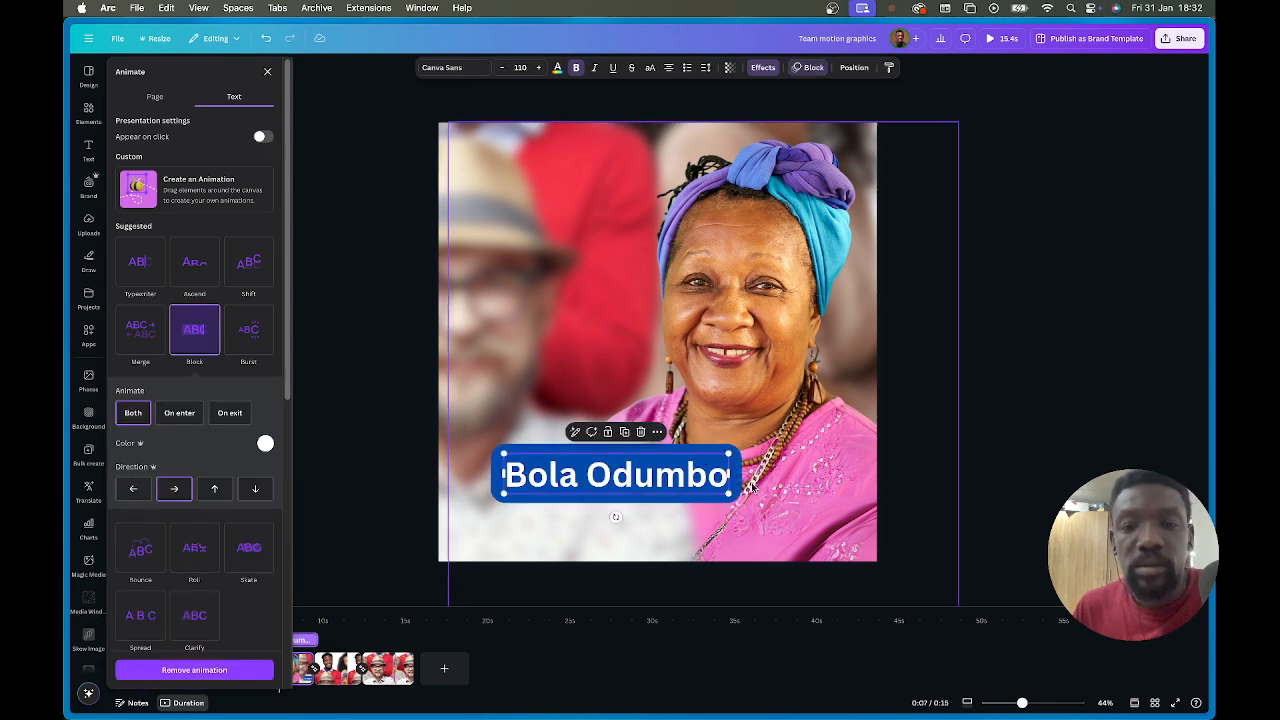
Copy the animated name label onto the red-sweater man's page and place it across his chest beside the blurred hat.
{"action": "right_click", "coordinate": [698, 486]}
{"action": "left_click", "coordinate": [726, 402]}
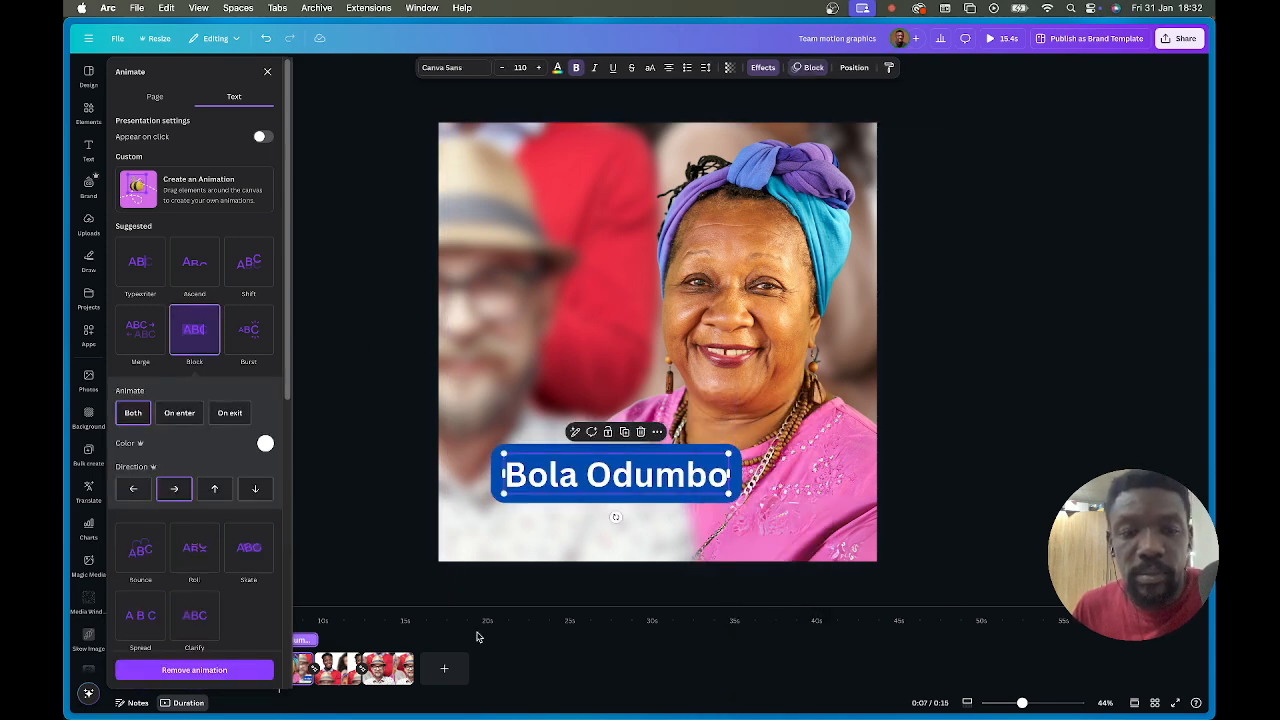
{"action": "left_click", "coordinate": [338, 668]}
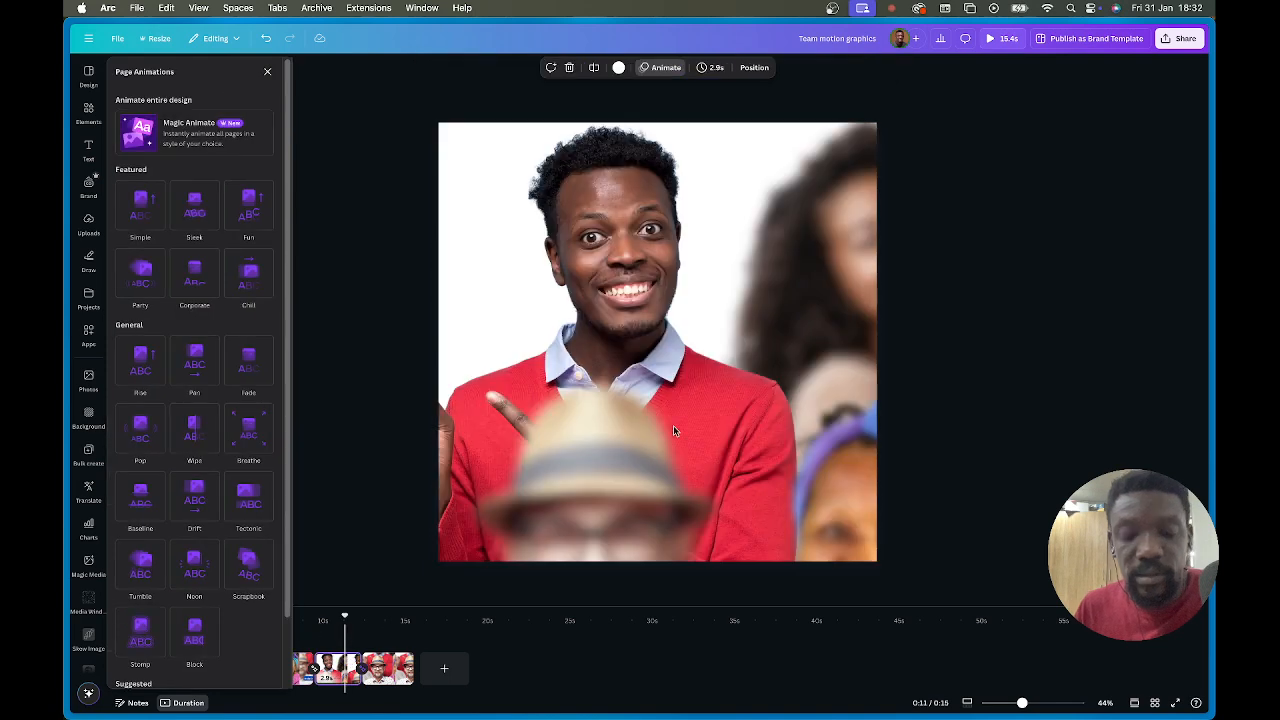
{"action": "key", "text": "super+v"}
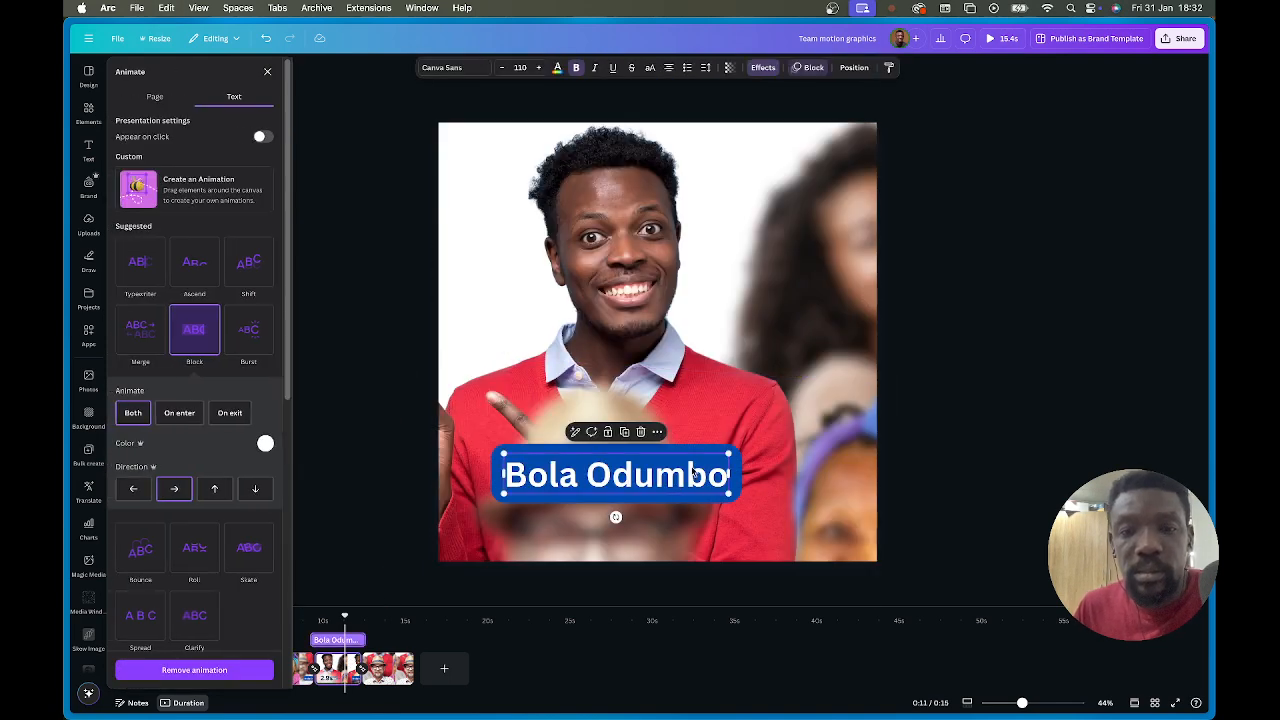
{"action": "left_click_drag", "start_coordinate": [684, 470], "coordinate": [803, 393]}
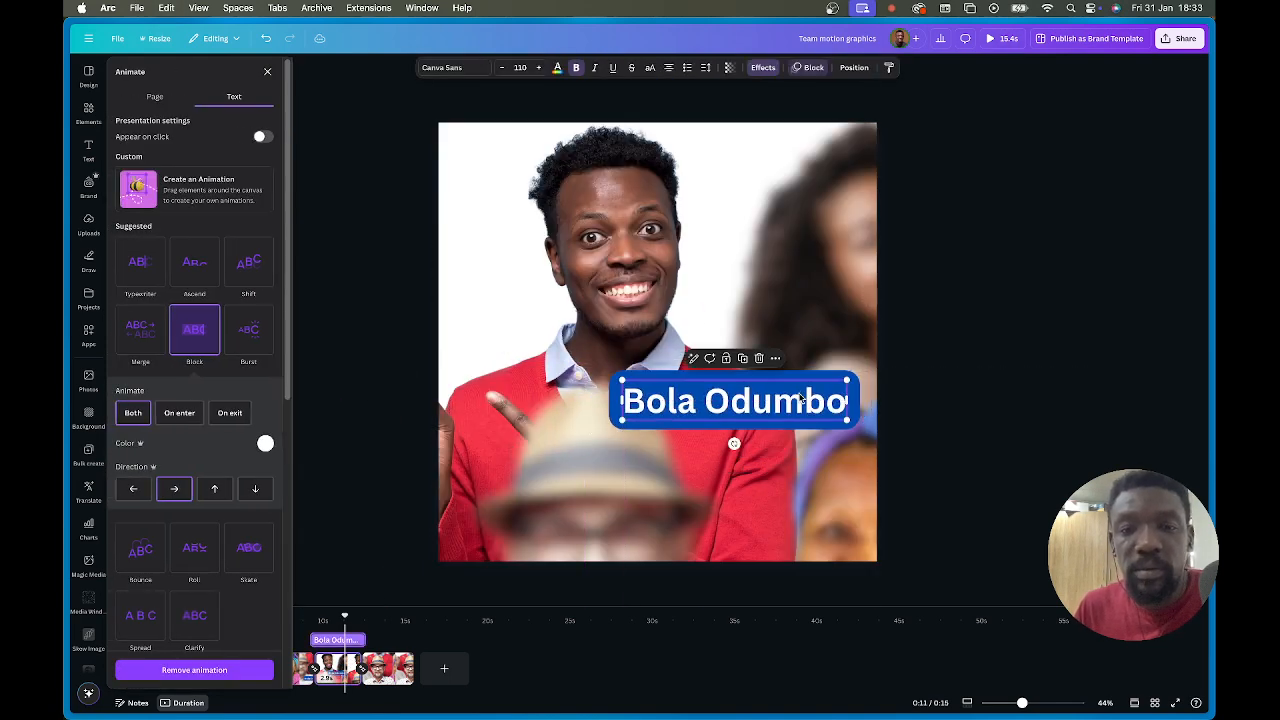
Replace the text of the label on the red-sweater man's page with his full name.
{"action": "type", "text": "Ja"}
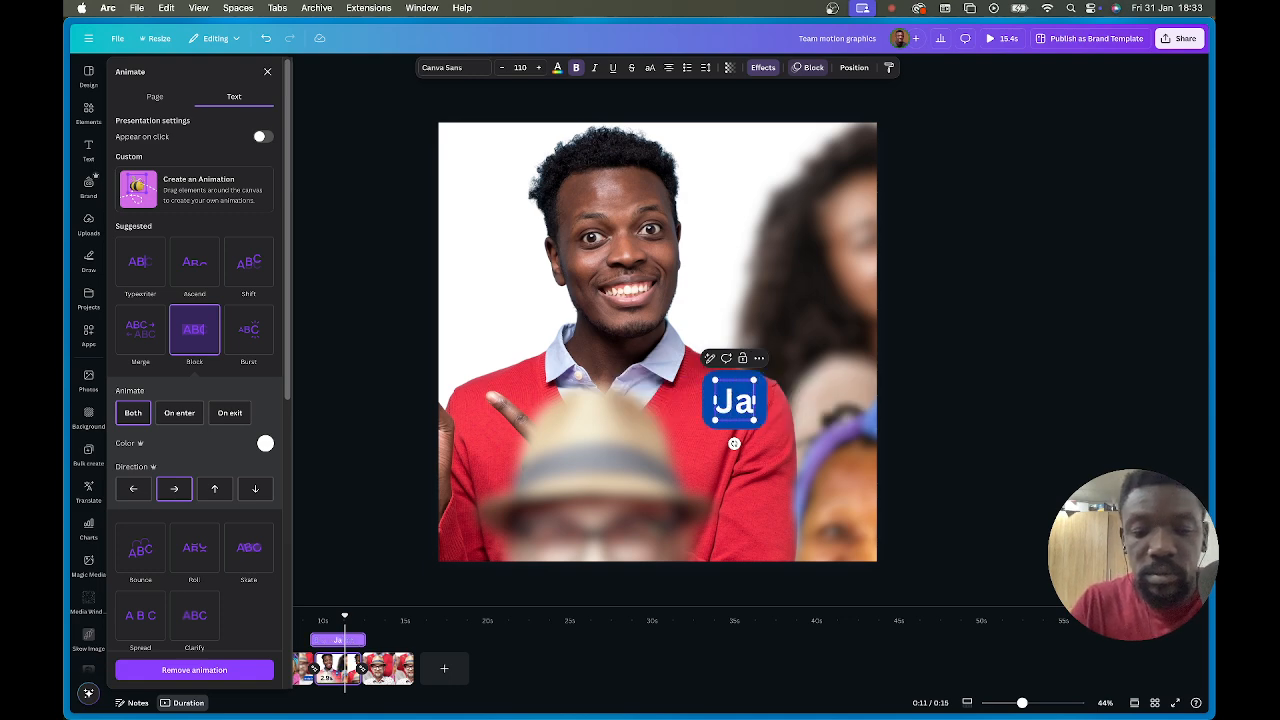
{"action": "type", "text": "ck Jones"}
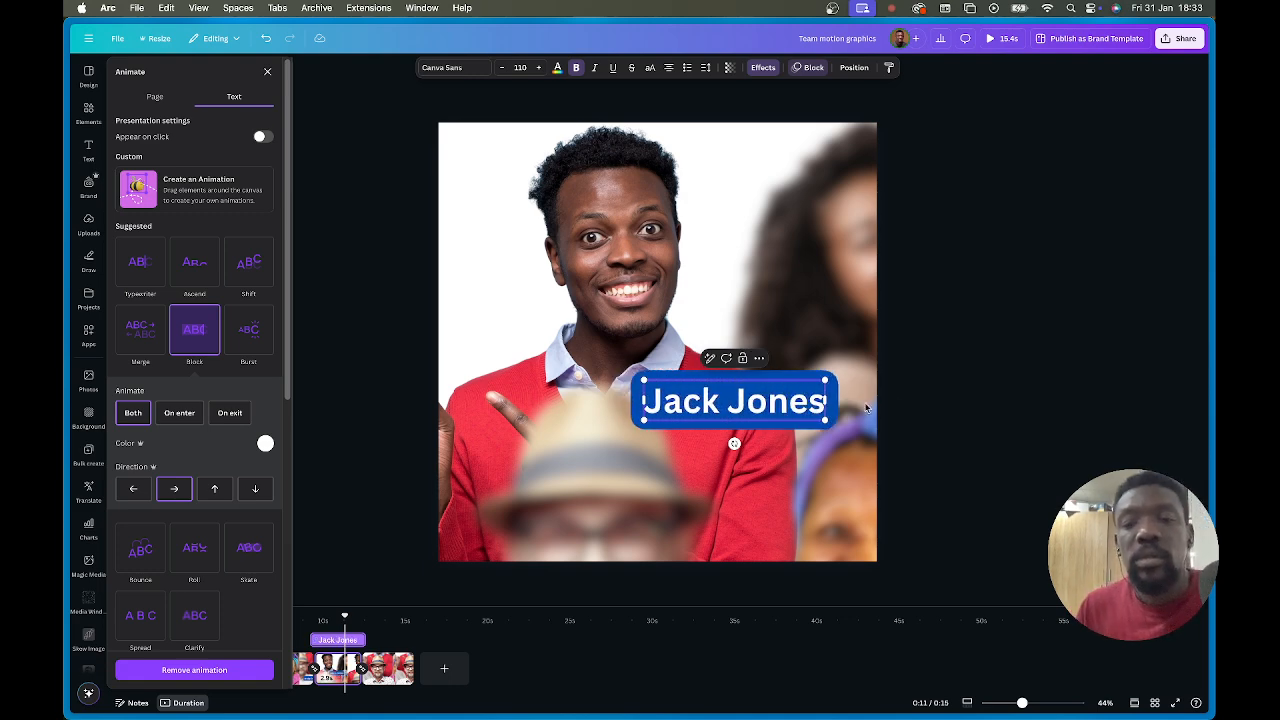
{"action": "left_click", "coordinate": [1024, 389]}
{"action": "left_click", "coordinate": [825, 414]}
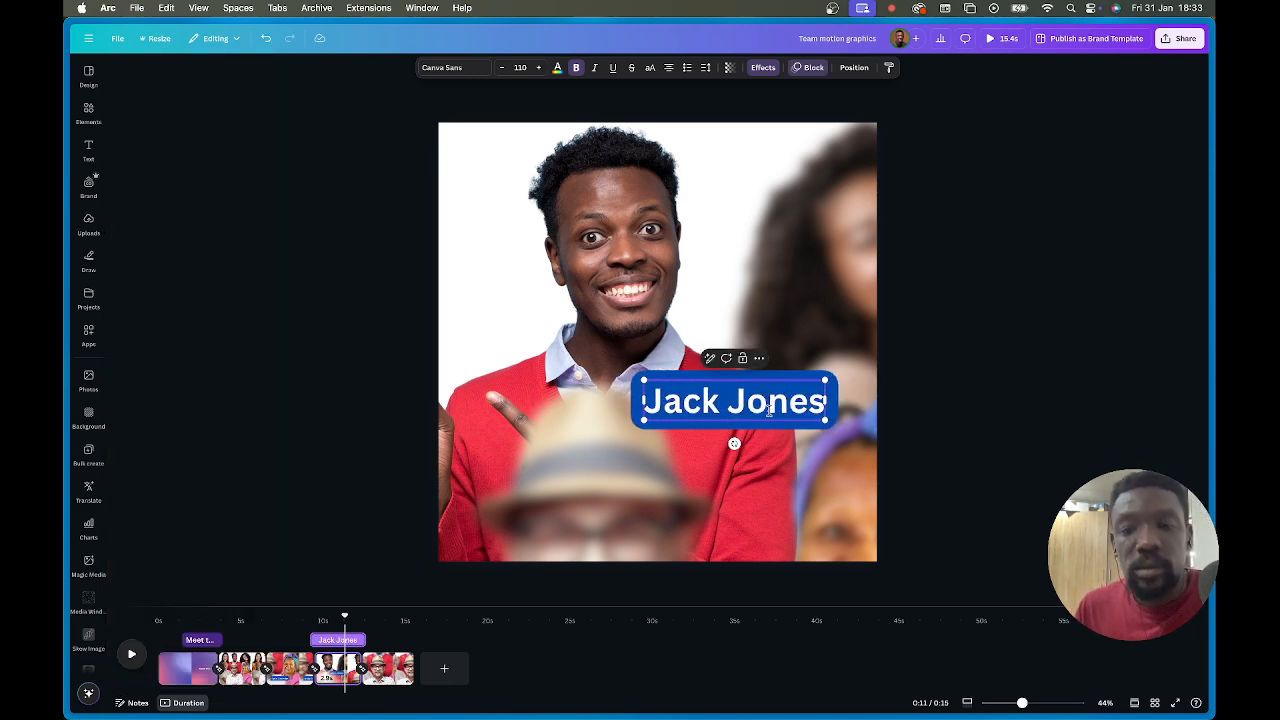
{"action": "left_click", "coordinate": [941, 421]}
Paste the name label onto the last page with the man in the hat and place it over the hat's upper right side.
{"action": "left_click", "coordinate": [377, 668]}
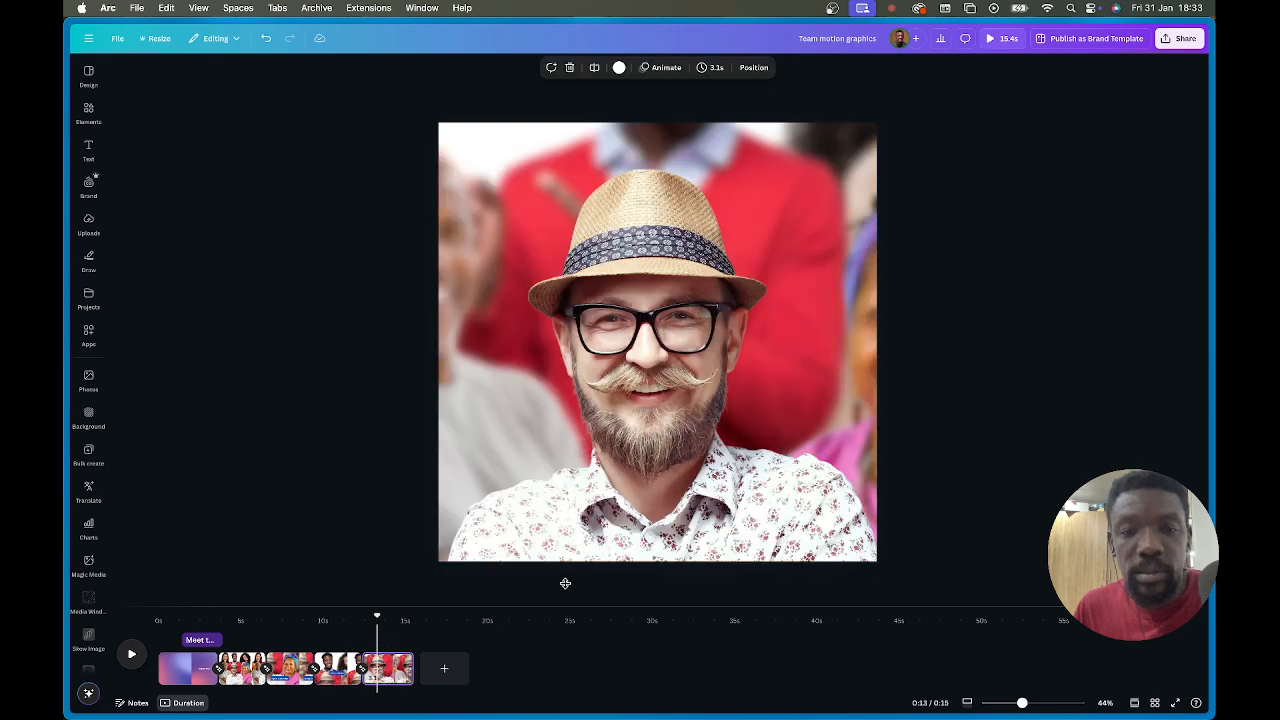
{"action": "left_click", "coordinate": [636, 478]}
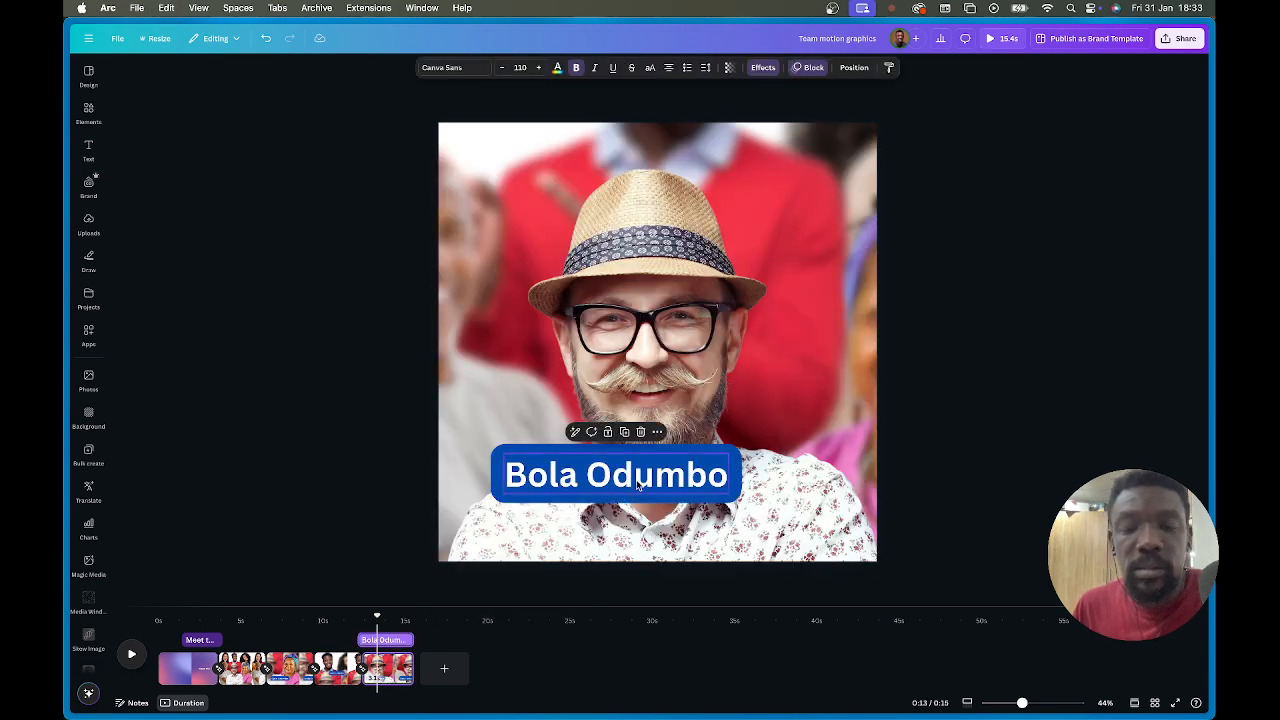
{"action": "left_click", "coordinate": [903, 413]}
{"action": "left_click_drag", "start_coordinate": [706, 475], "coordinate": [818, 212]}
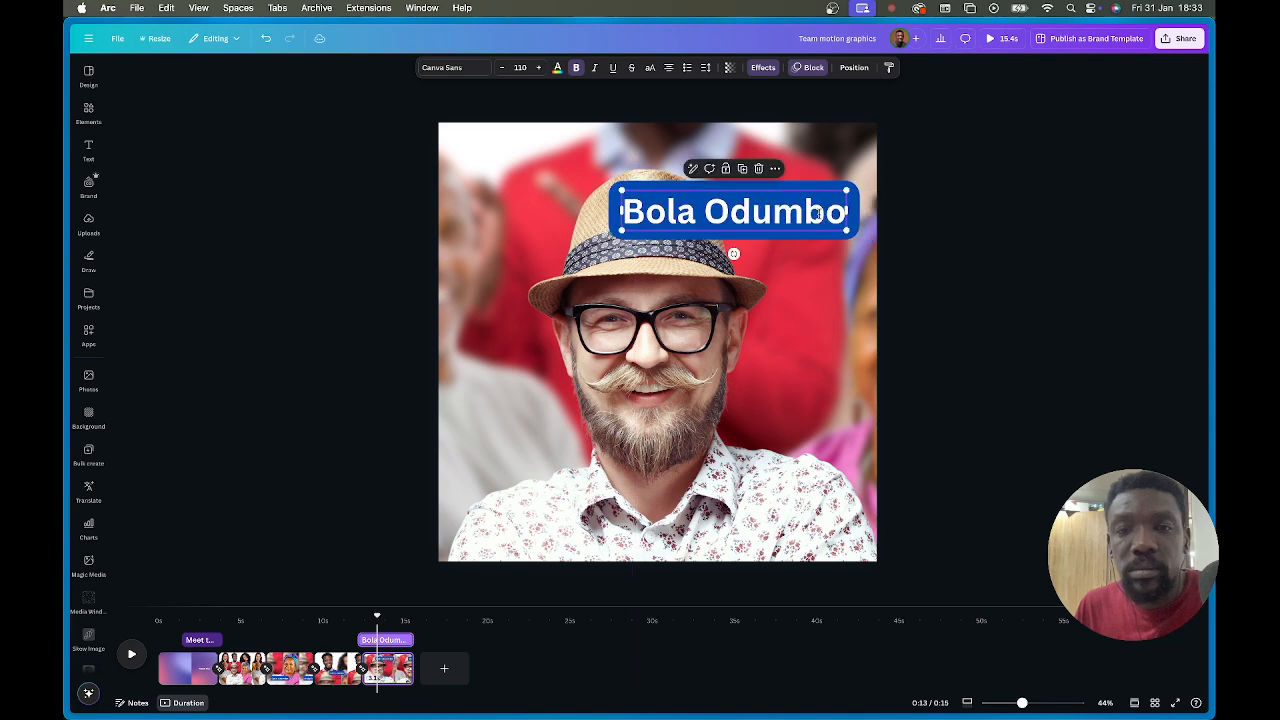
Replace the text of the label on the hat man's page with his full name.
{"action": "key", "text": "BackSpace"}
{"action": "type", "text": "Chu"}
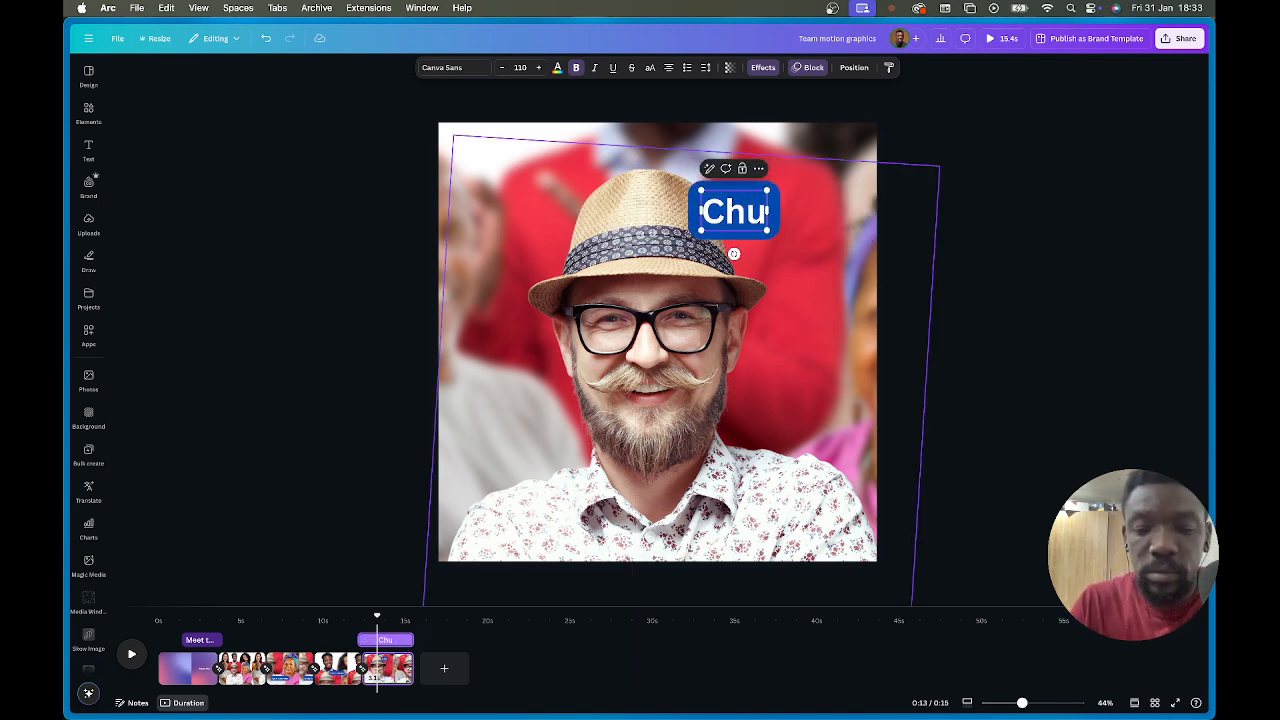
{"action": "type", "text": "ck Norris"}
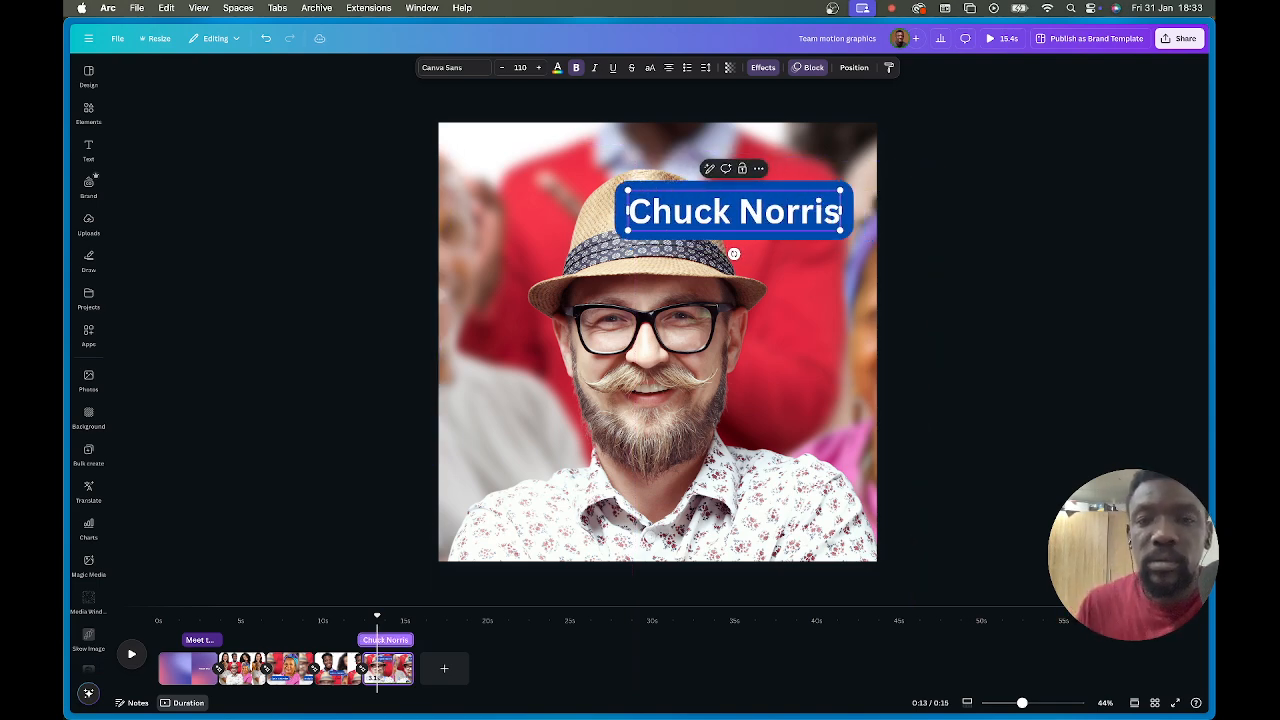
{"action": "left_click", "coordinate": [1026, 348]}
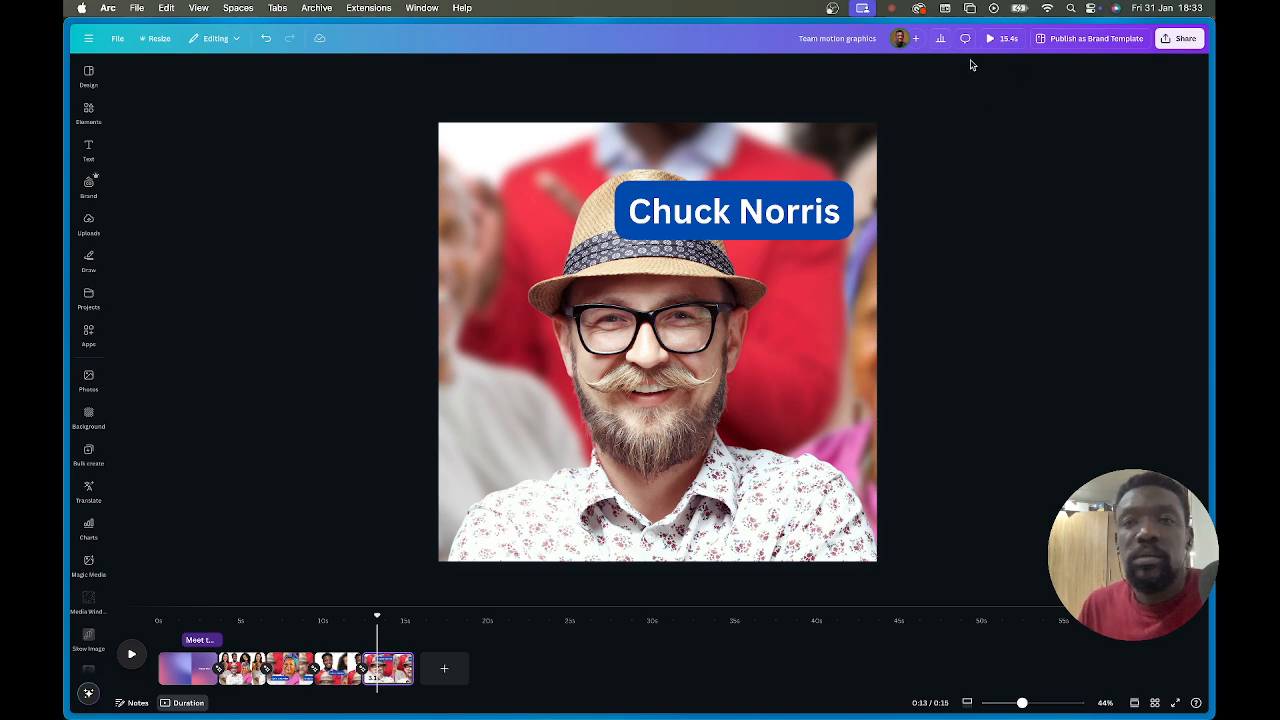
Preview the video in full screen and close the preview.
{"action": "left_click", "coordinate": [996, 41]}
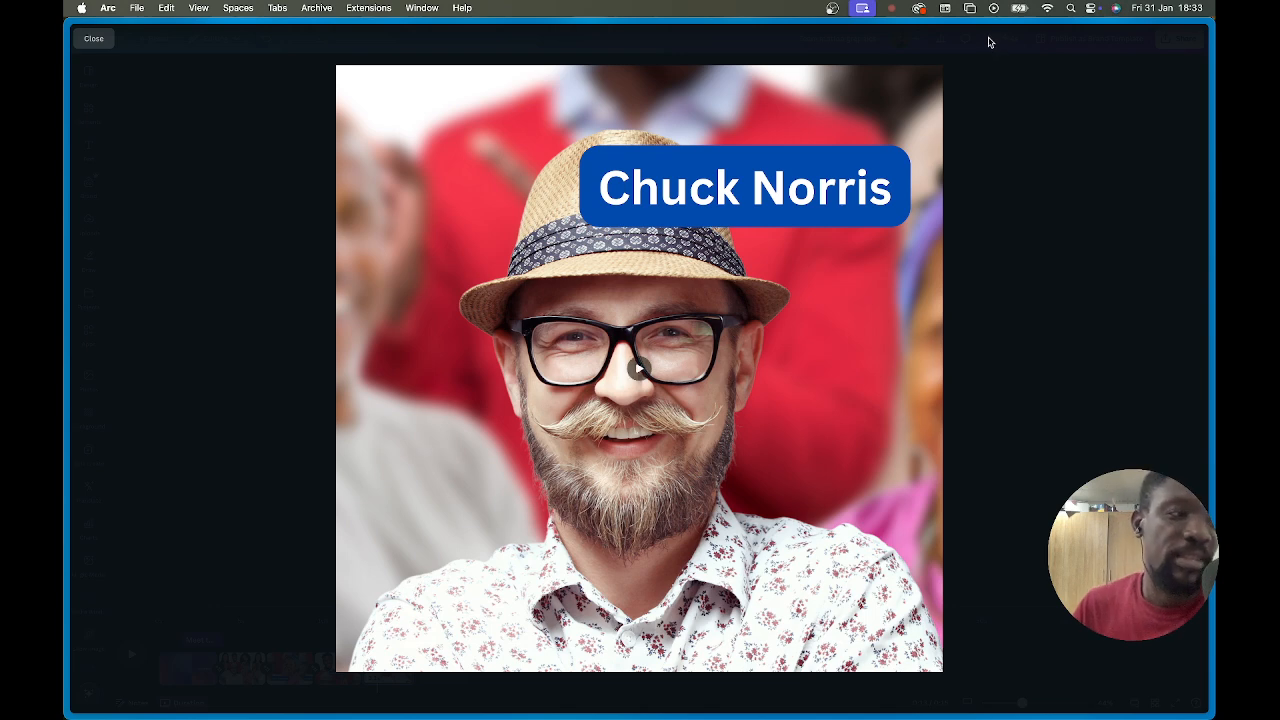
{"action": "key", "text": "Escape"}
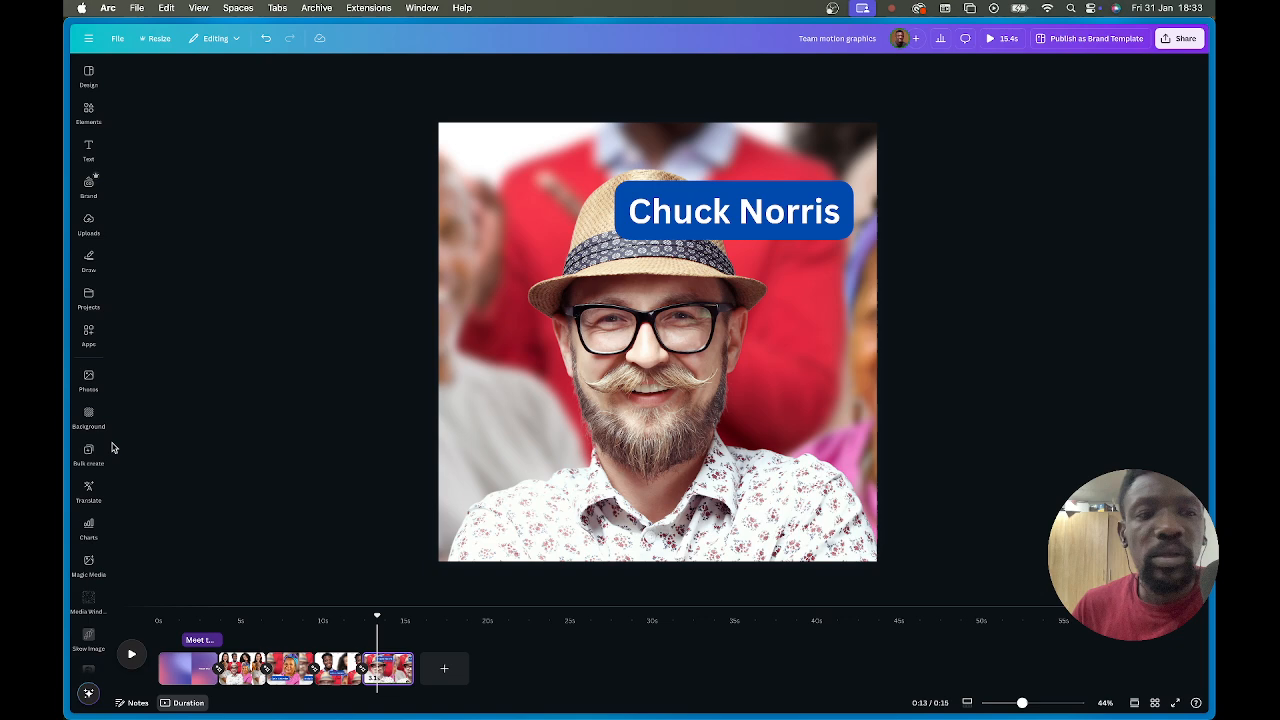
Look through the uploaded audio files and enter a new elements search beginning "cool cor" in place of the background search.
{"action": "left_click", "coordinate": [88, 220]}
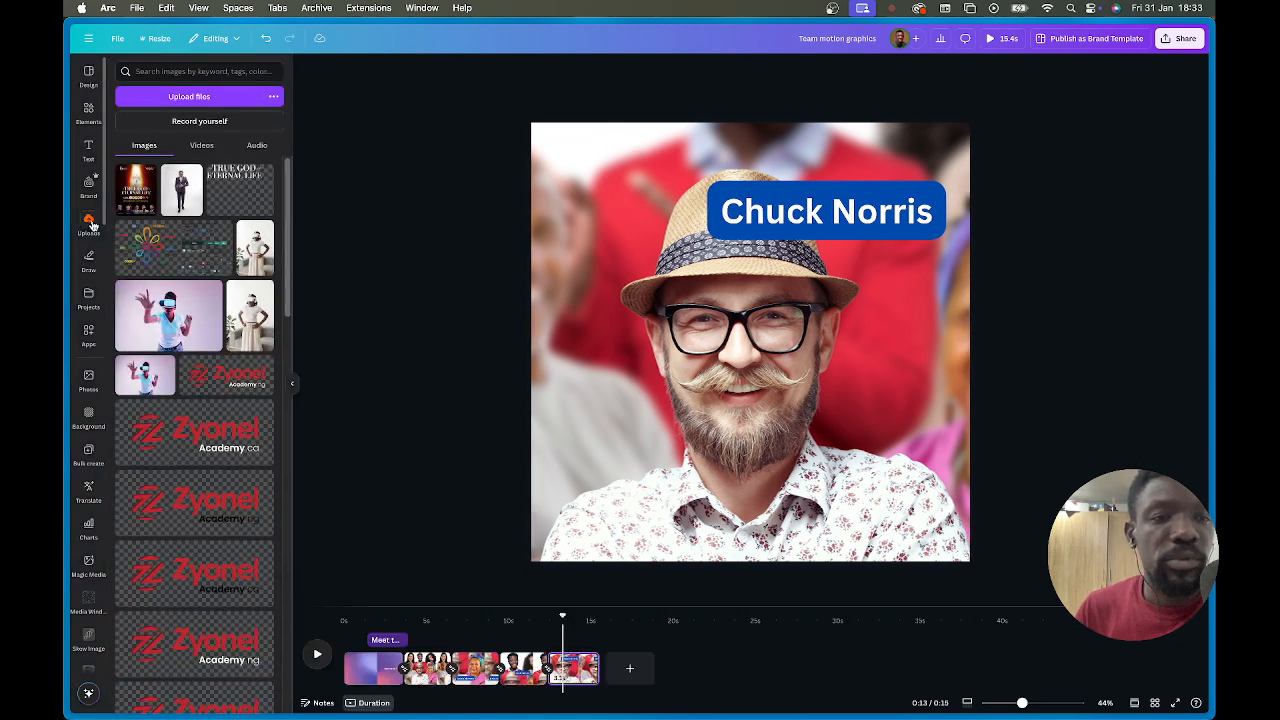
{"action": "left_click", "coordinate": [257, 146]}
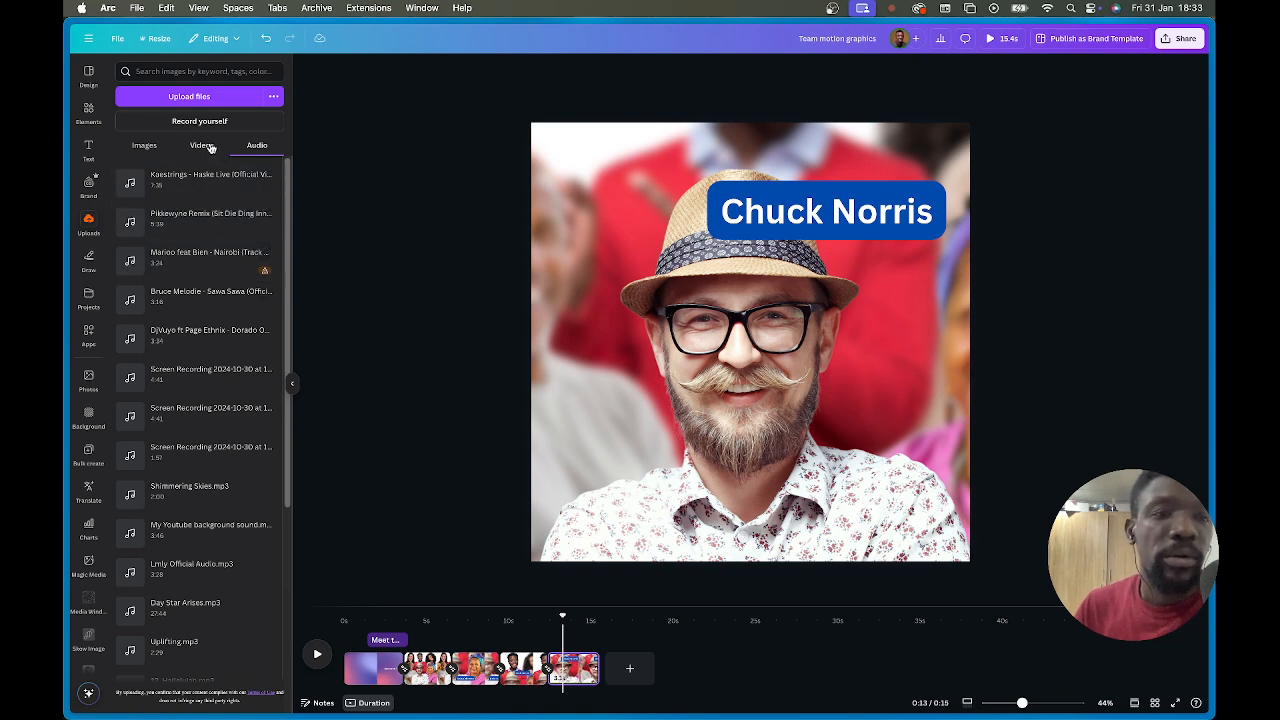
{"action": "left_click", "coordinate": [88, 111]}
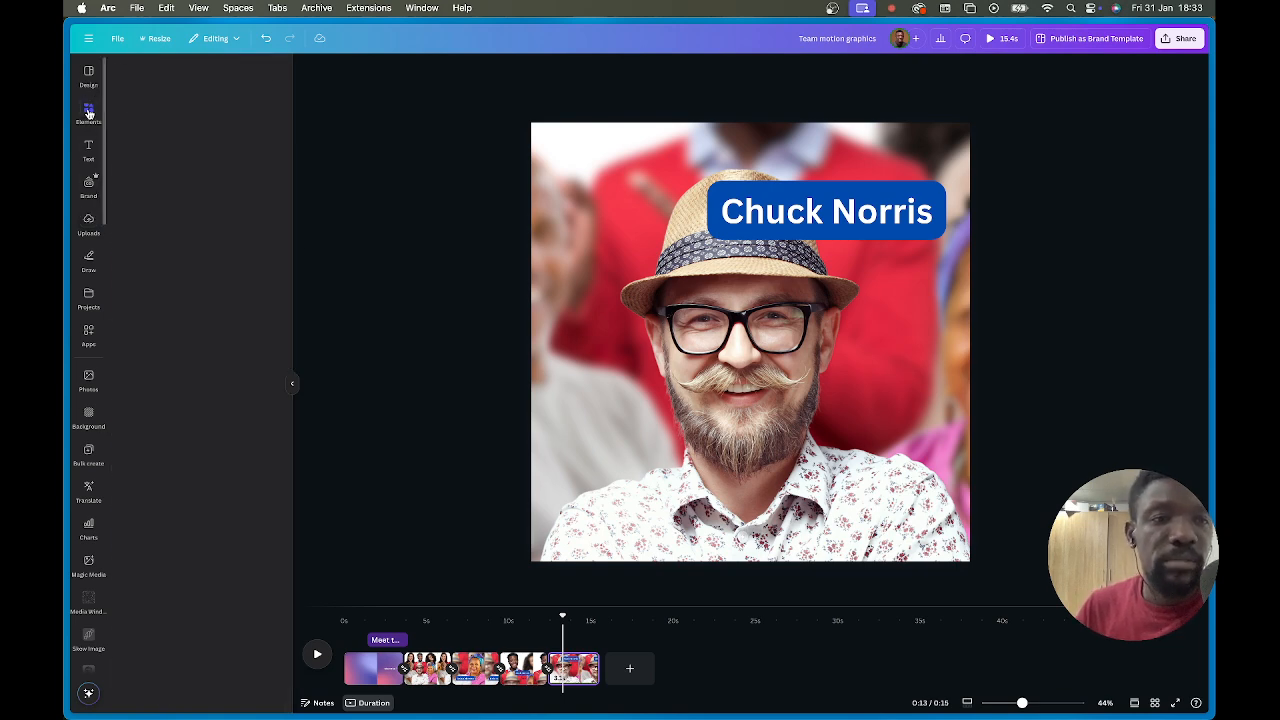
{"action": "left_click", "coordinate": [196, 70]}
{"action": "key", "text": "super+a"}
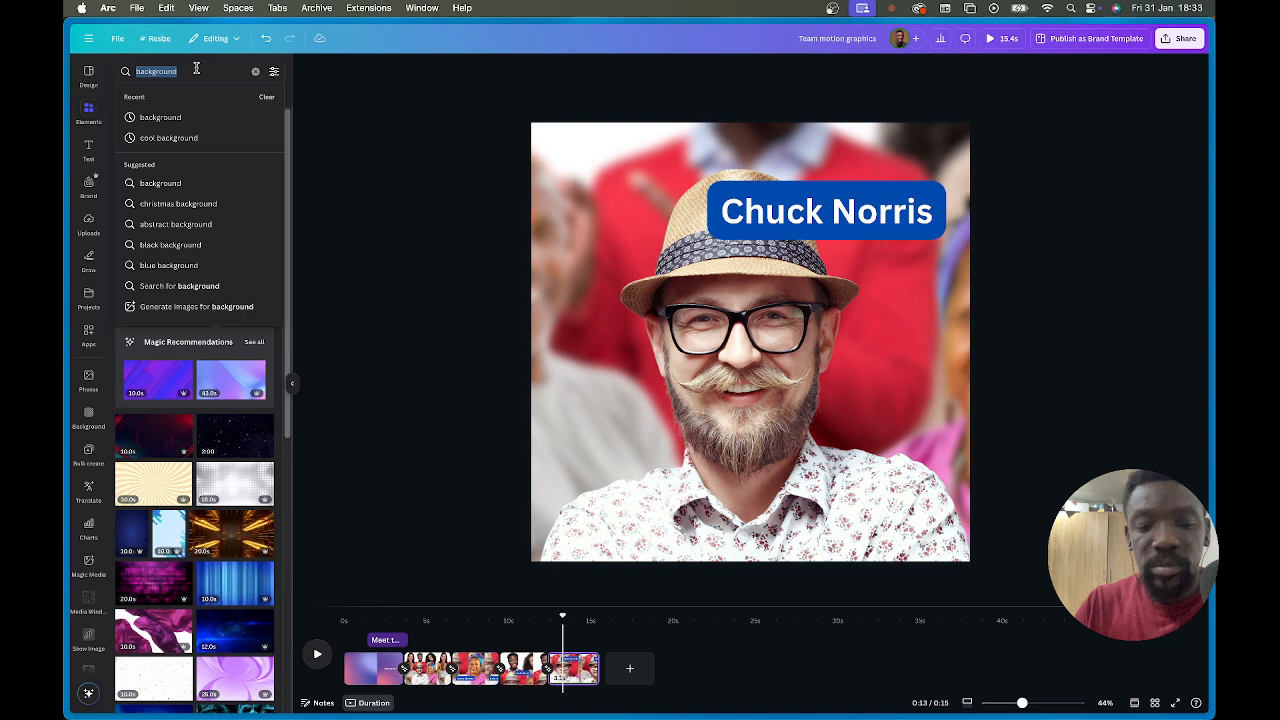
{"action": "key", "text": "BackSpace"}
{"action": "type", "text": "cool cor"}
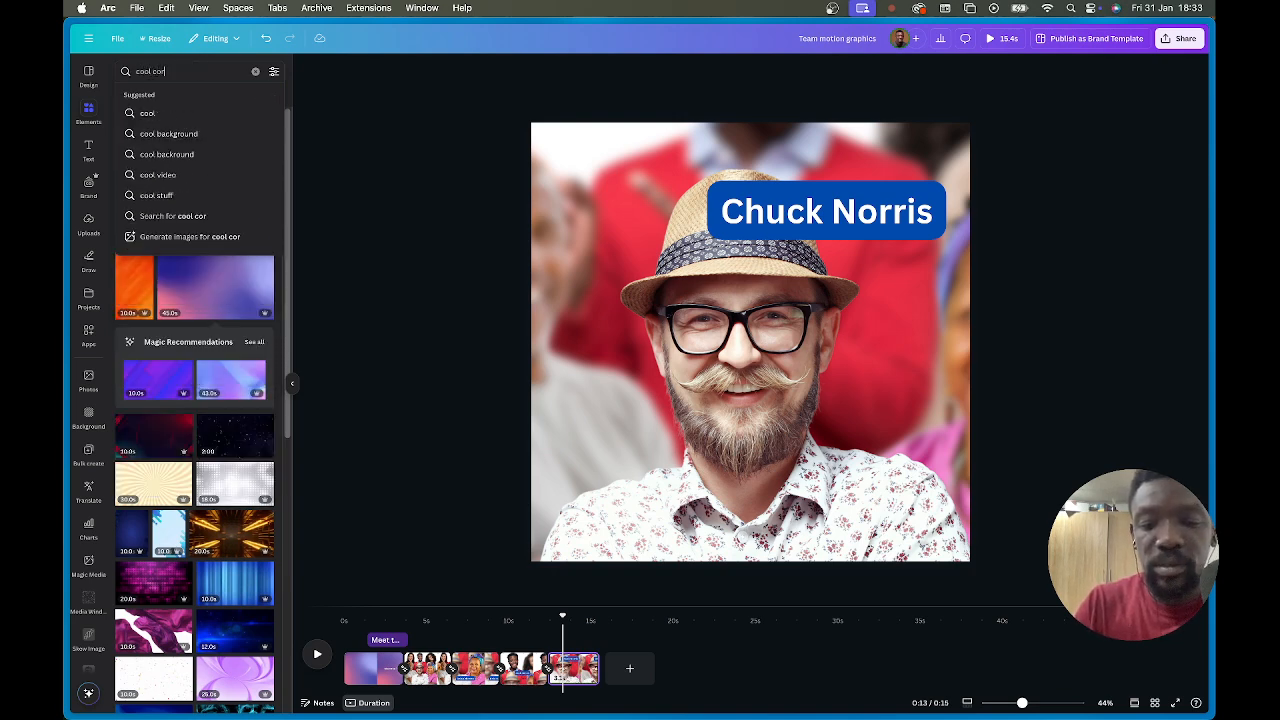
Search the elements library for "cool corporate" and show the audio results.
{"action": "type", "text": "po"}
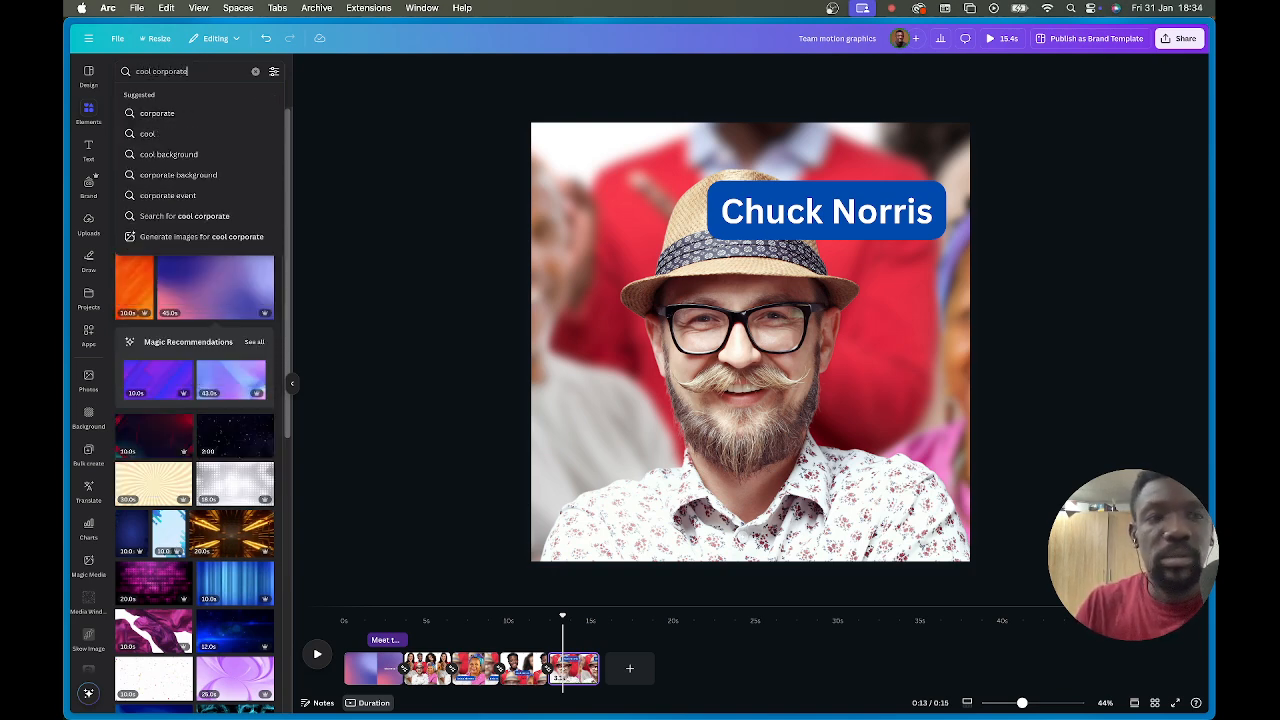
{"action": "type", "text": "rate"}
{"action": "key", "text": "Return"}
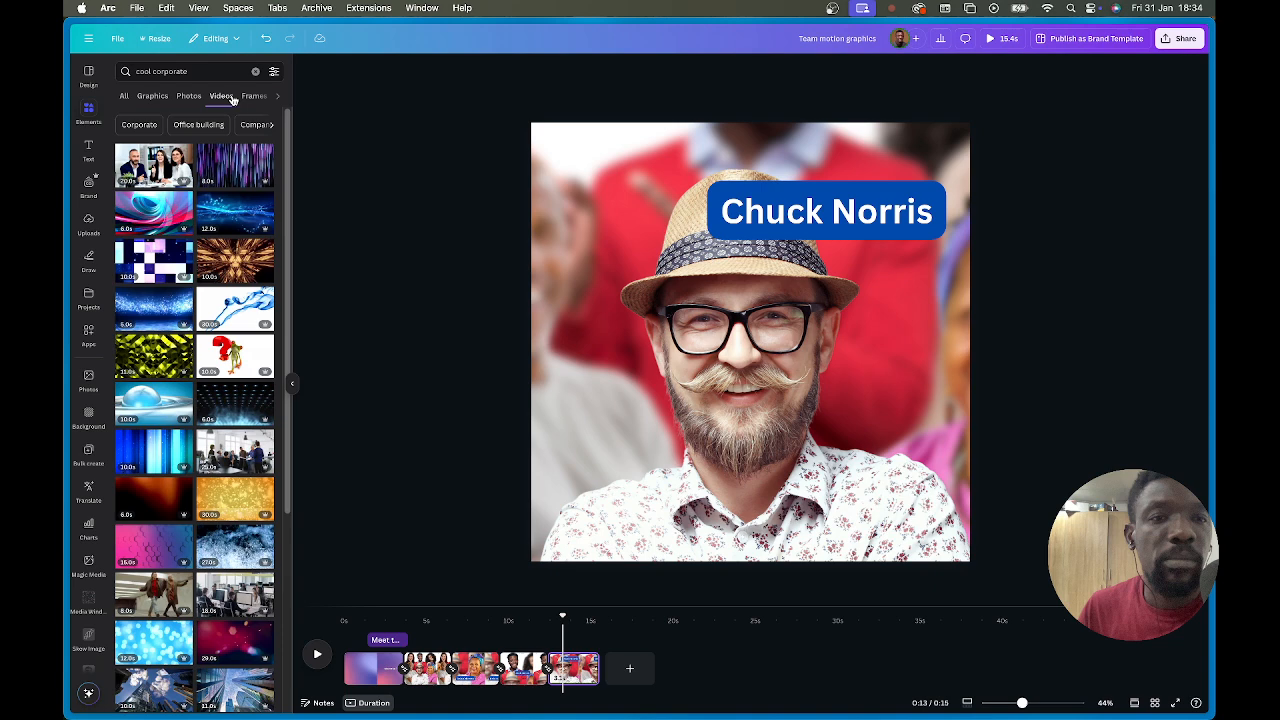
{"action": "left_click", "coordinate": [271, 96]}
{"action": "left_click", "coordinate": [199, 95]}
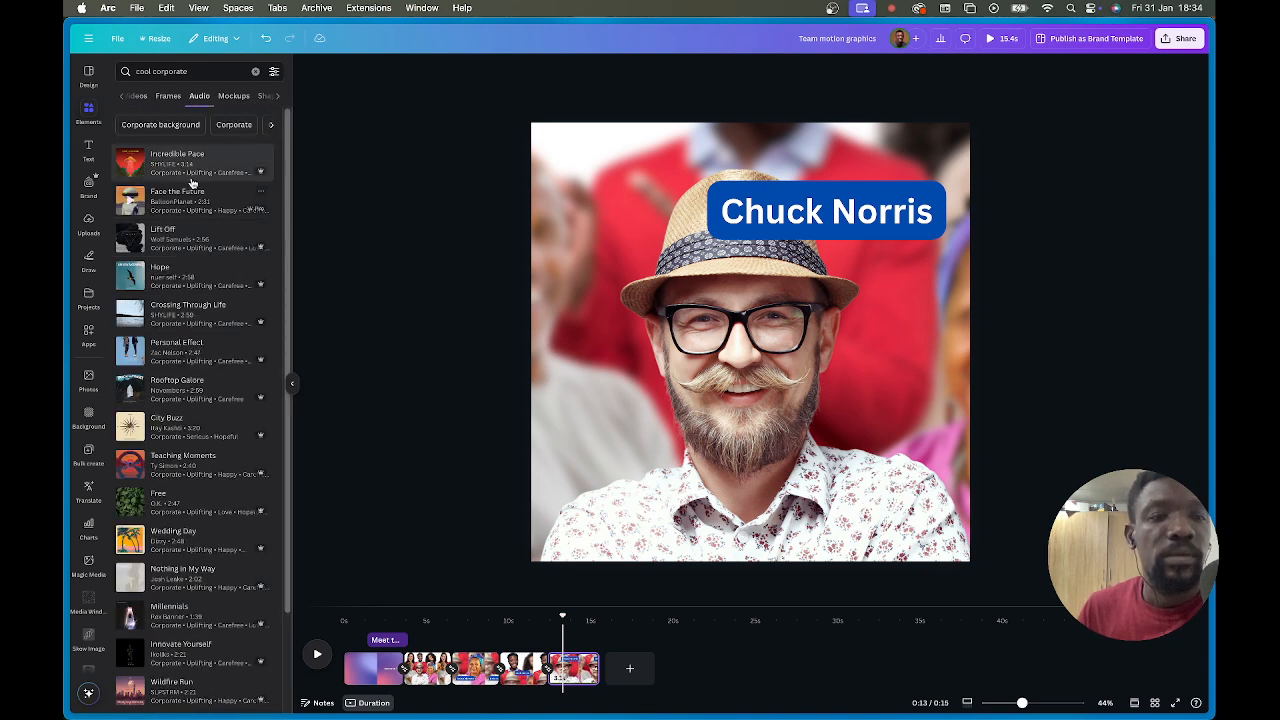
Listen to short previews of the Incredible Pace and Face the Future tracks.
{"action": "left_click", "coordinate": [129, 163]}
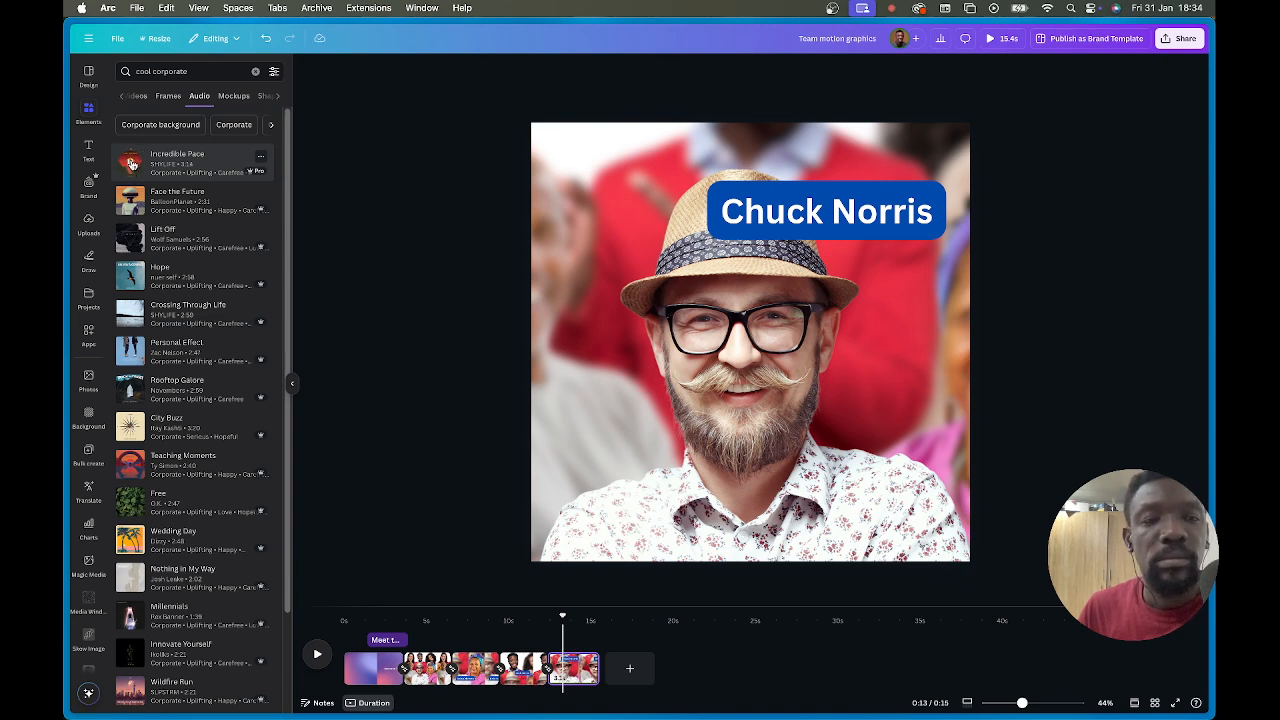
{"action": "left_click", "coordinate": [131, 164]}
{"action": "left_click", "coordinate": [131, 202]}
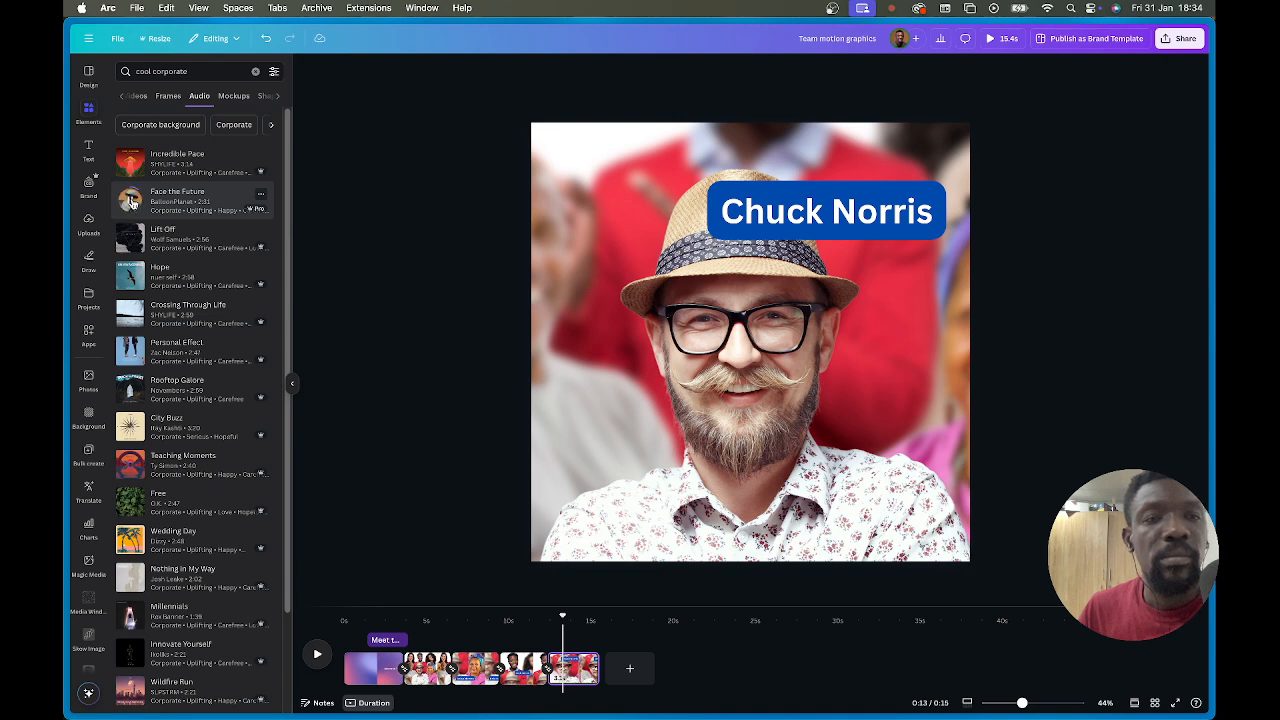
{"action": "left_click", "coordinate": [131, 202]}
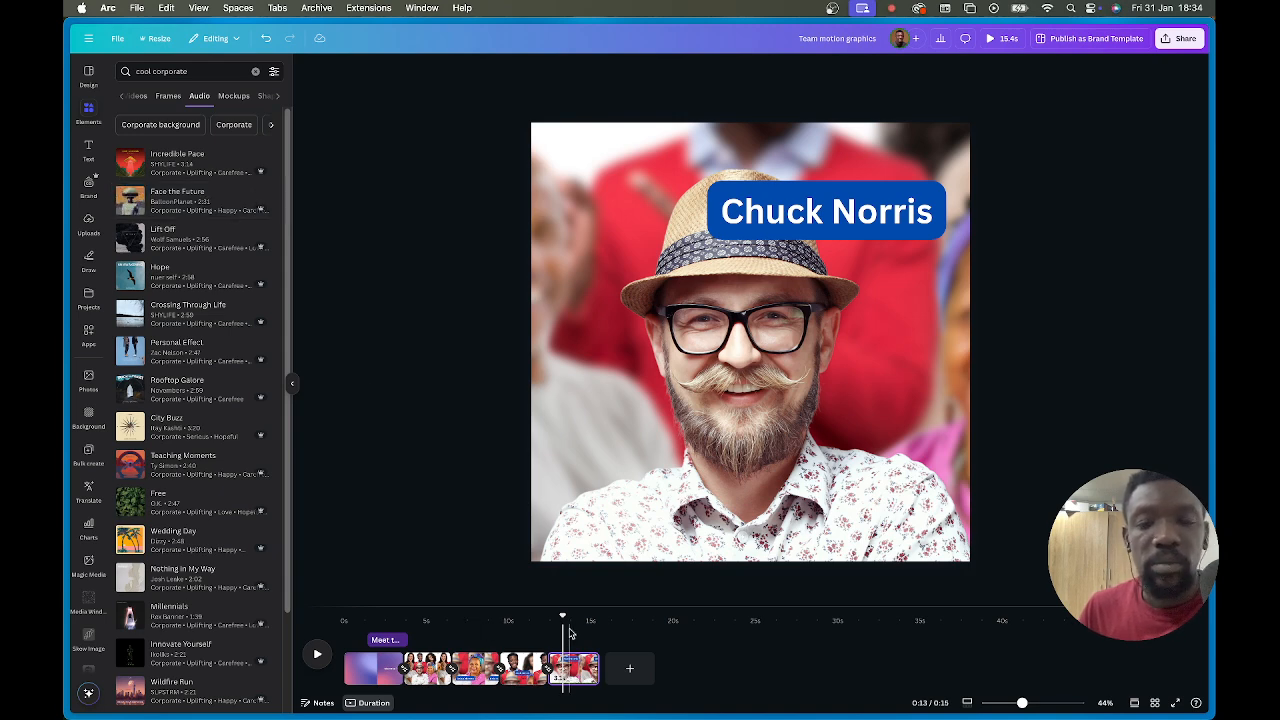
Add the Face the Future track from the start of the video and shift the song to a later section.
{"action": "left_click_drag", "start_coordinate": [563, 615], "coordinate": [345, 617]}
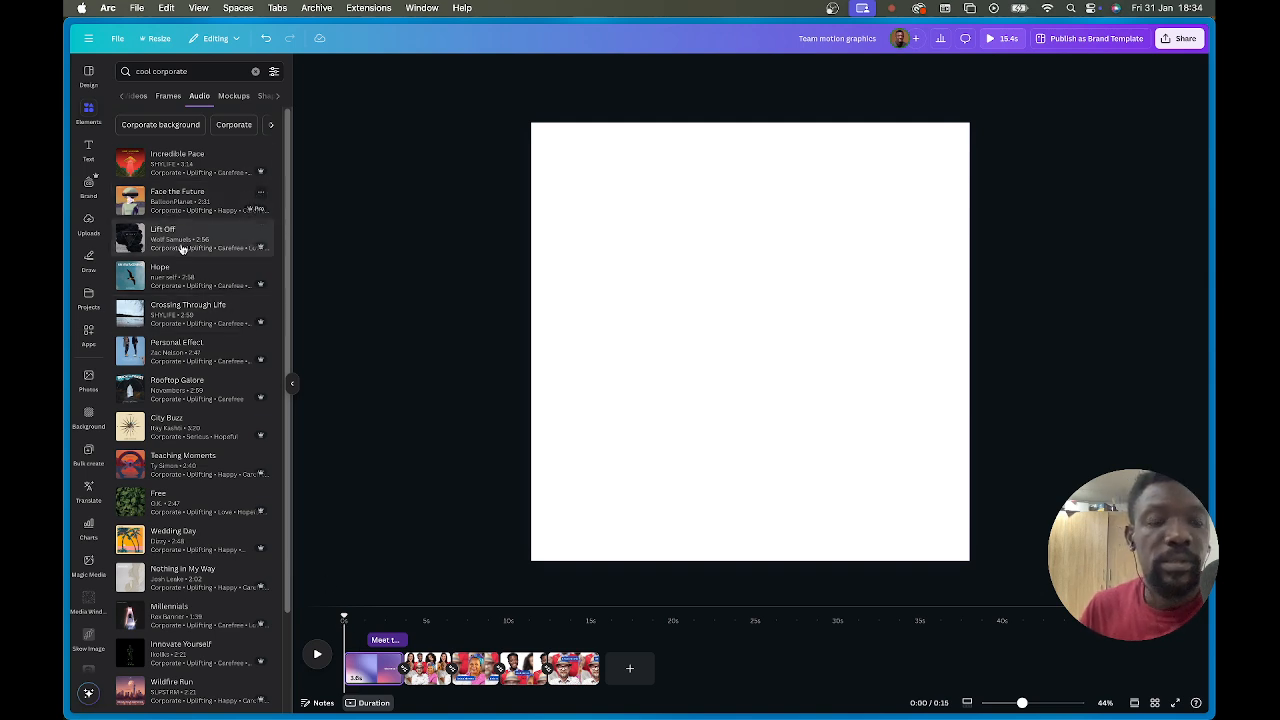
{"action": "left_click", "coordinate": [168, 203]}
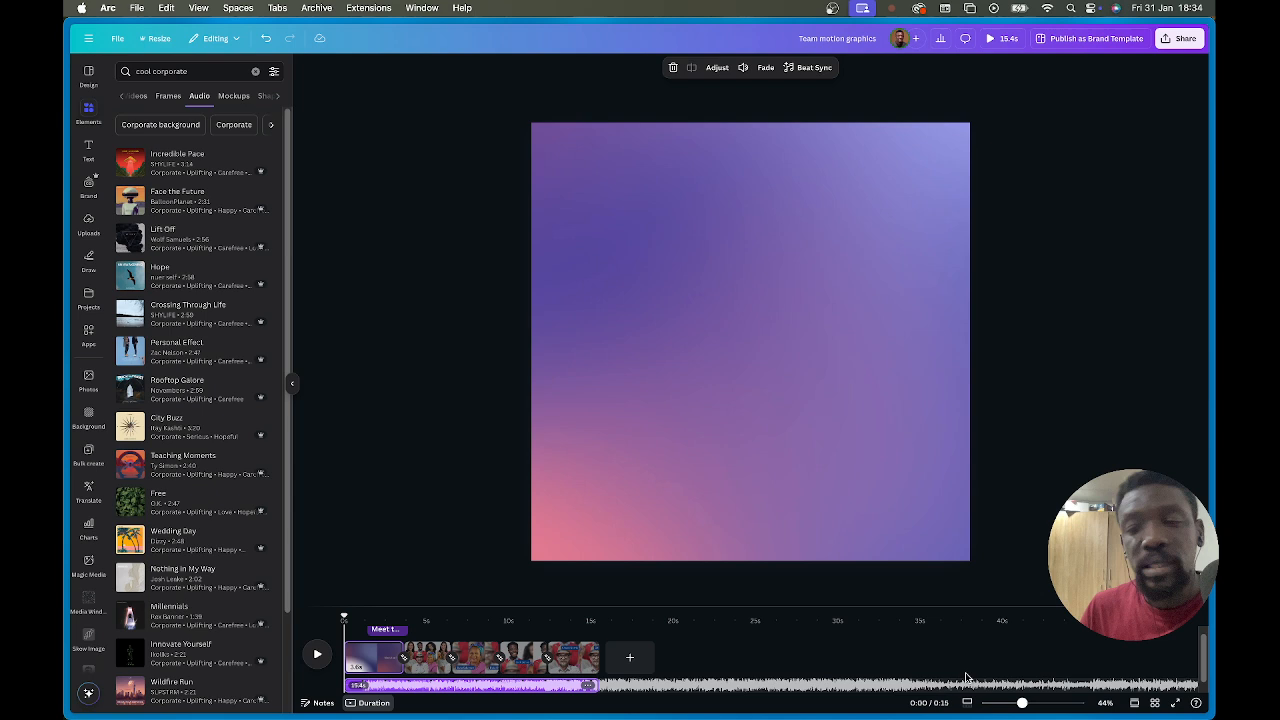
{"action": "left_click", "coordinate": [450, 688]}
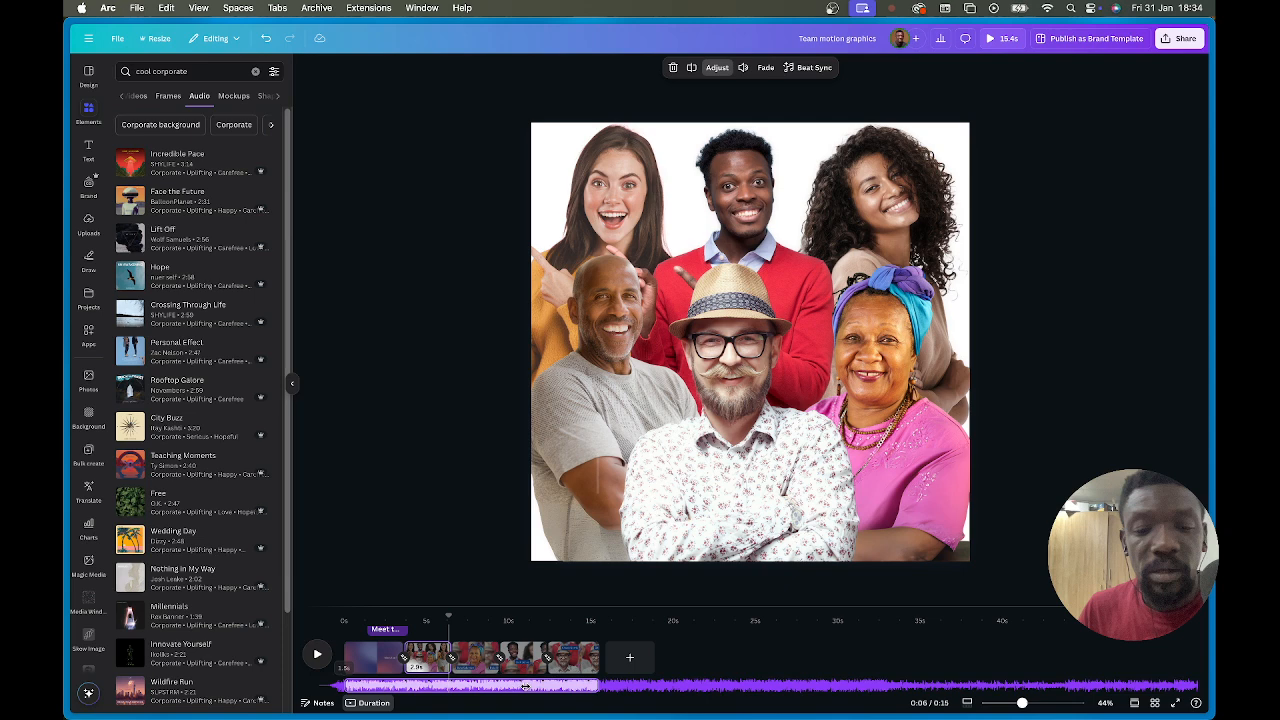
{"action": "left_click_drag", "start_coordinate": [525, 687], "coordinate": [431, 687]}
{"action": "left_click_drag", "start_coordinate": [450, 619], "coordinate": [326, 621]}
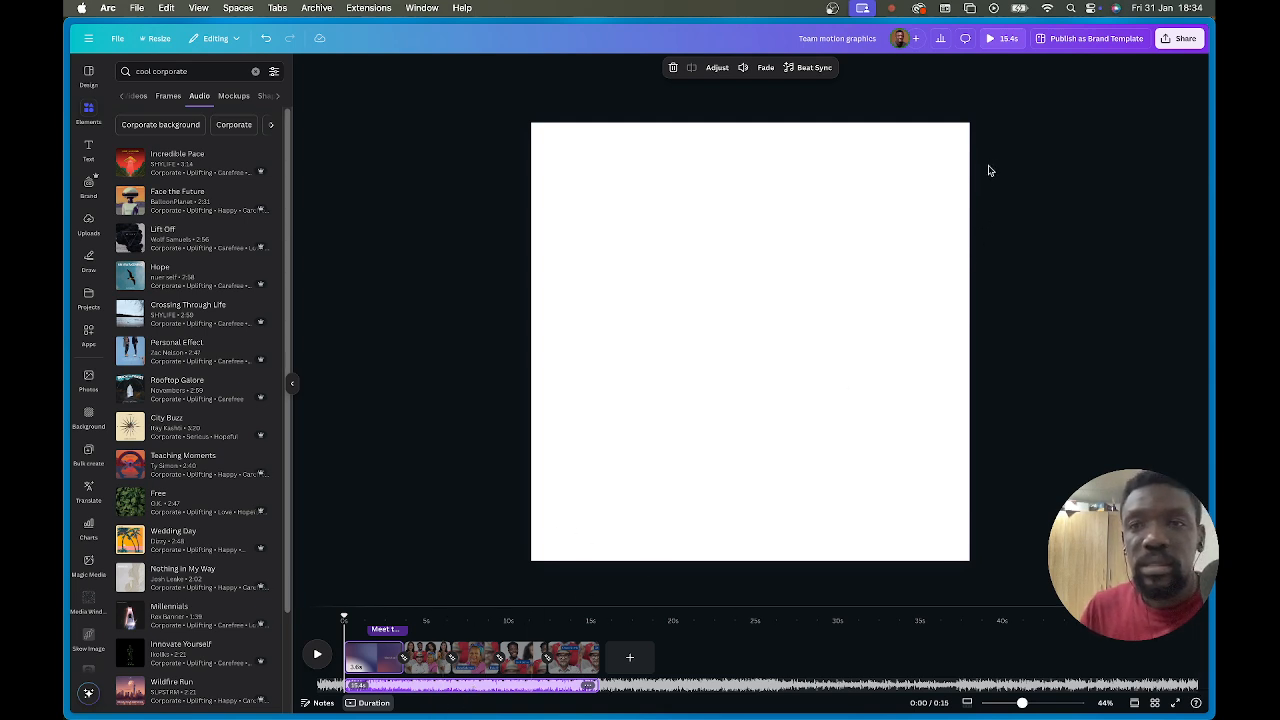
Play the whole video with its new soundtrack in the full preview, raising the volume.
{"action": "left_click", "coordinate": [1004, 42]}
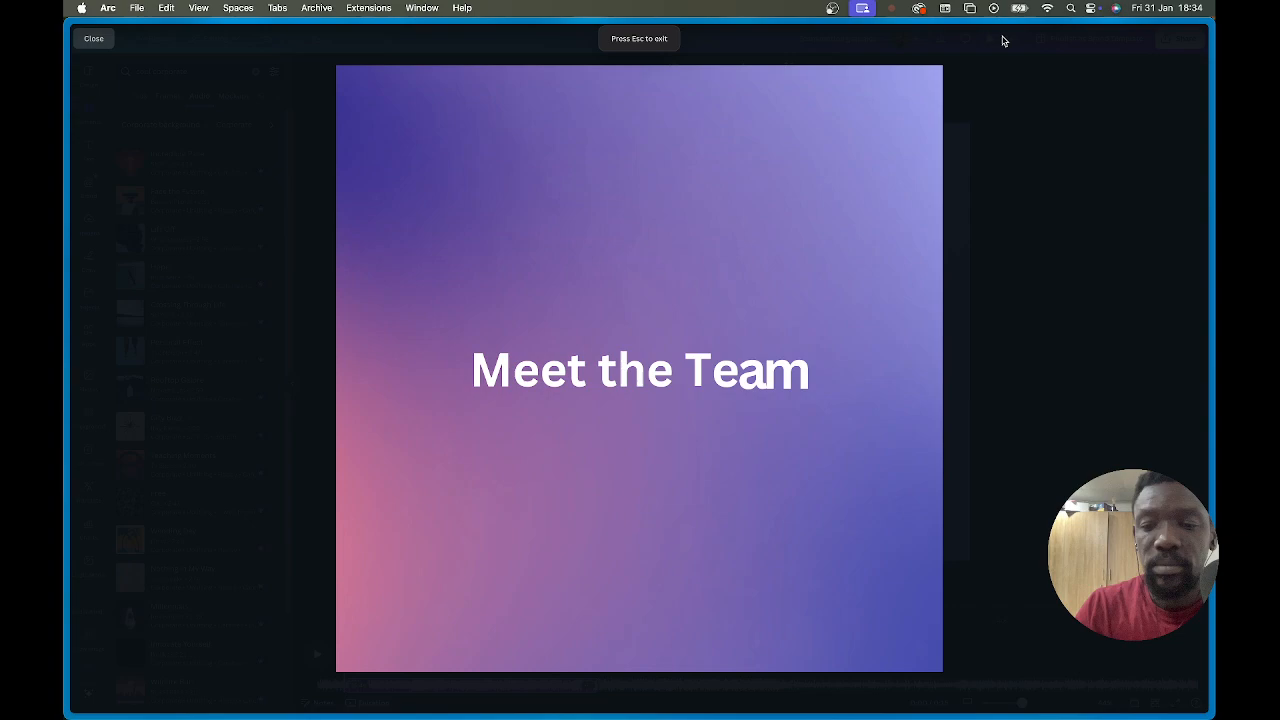
{"action": "key", "text": "XF86AudioRaiseVolume"}
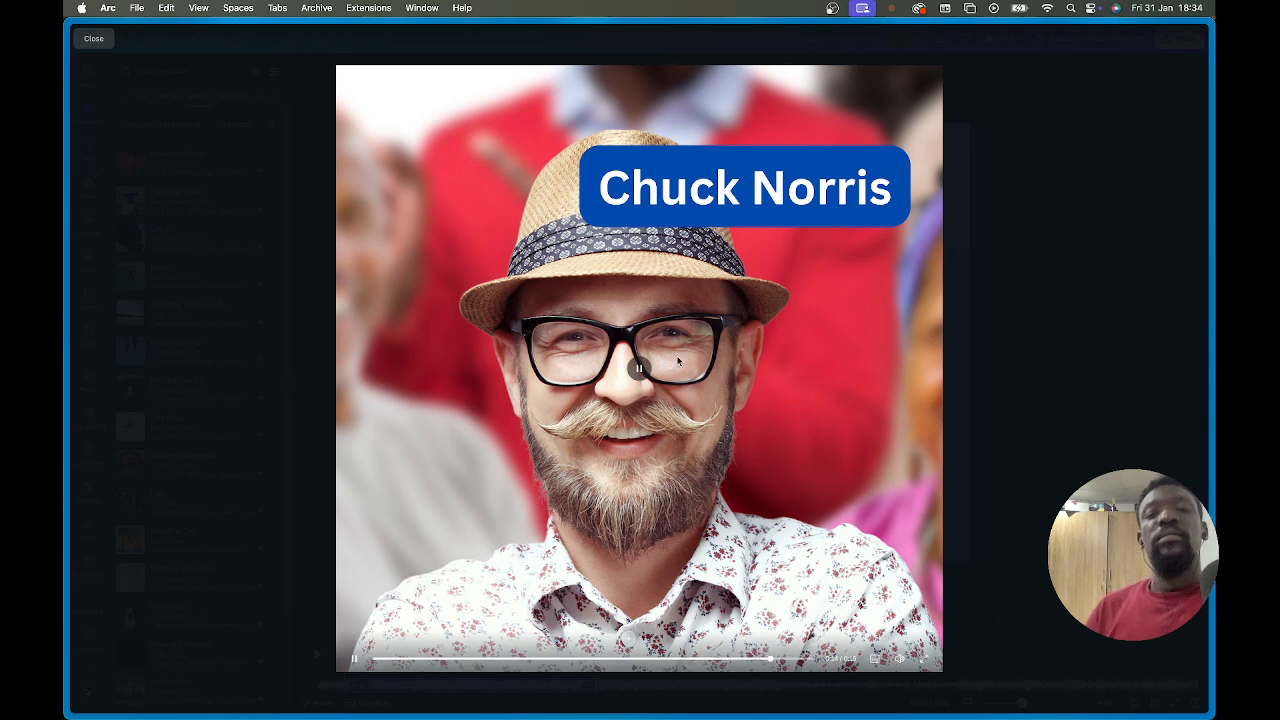
{"action": "left_click", "coordinate": [1052, 452]}
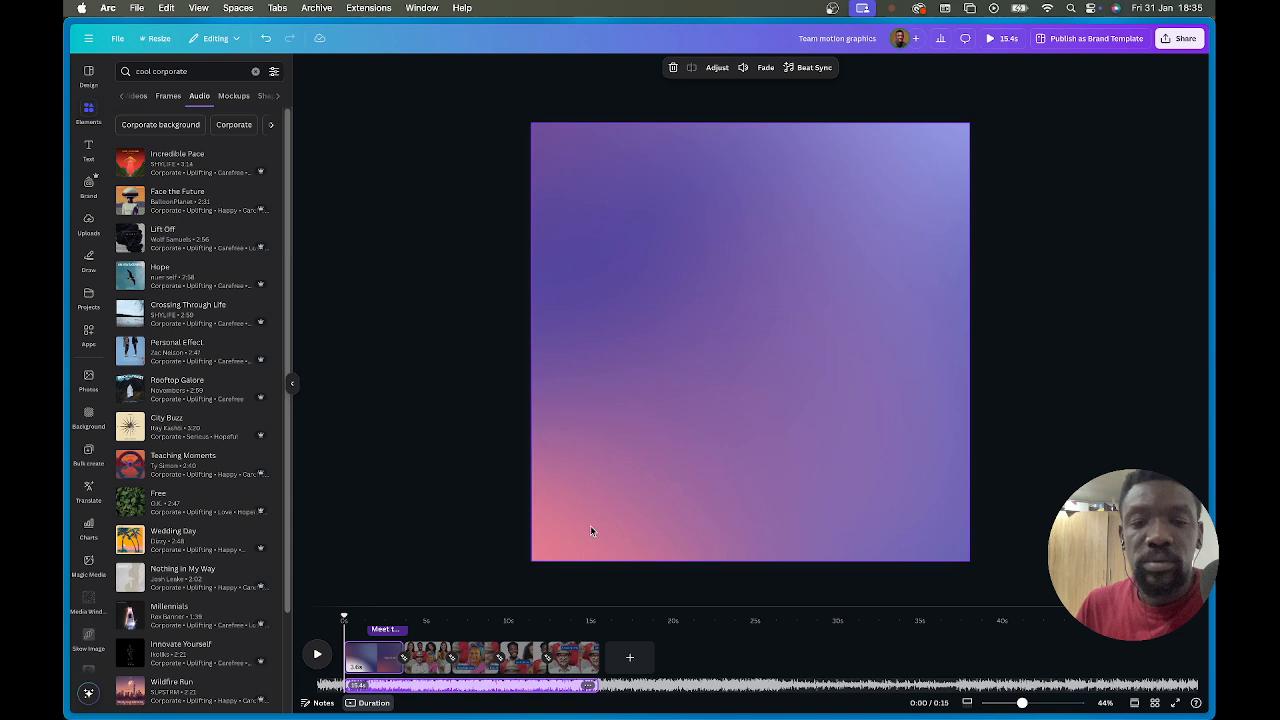
Duplicate the opening Meet the Team page and move the copy to the end of the timeline.
{"action": "left_click", "coordinate": [370, 658]}
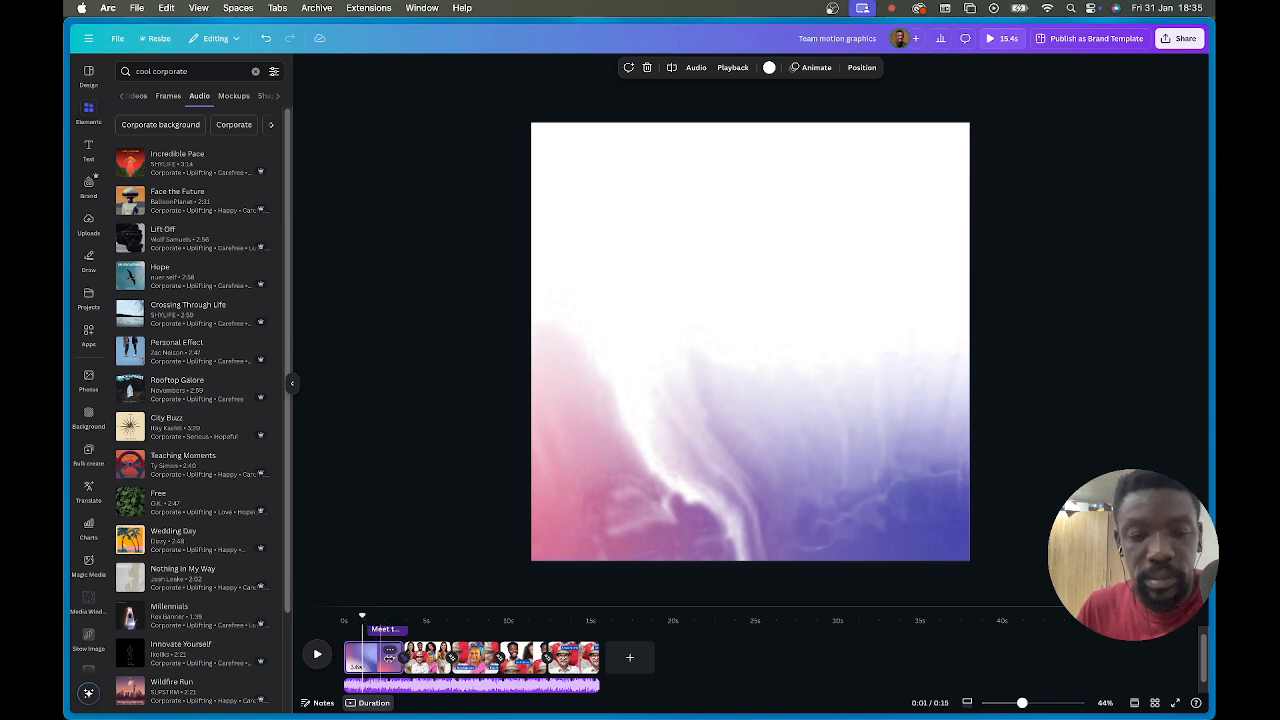
{"action": "key", "text": "super+d"}
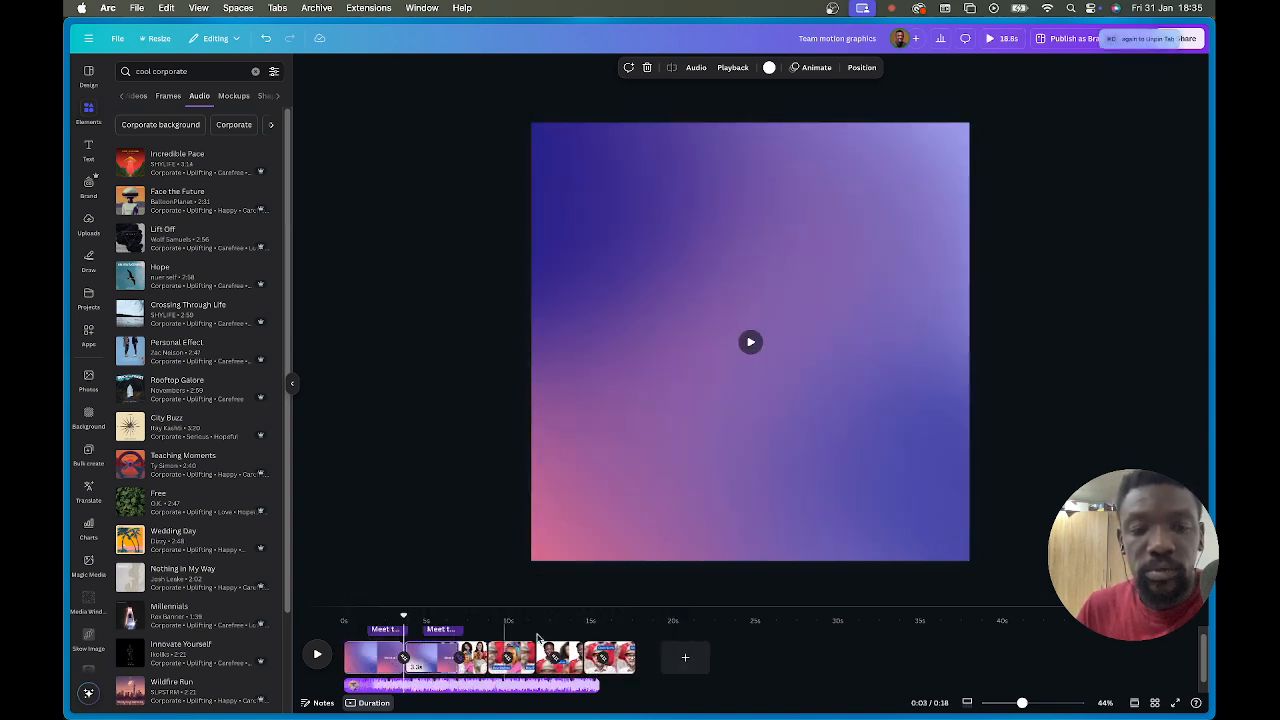
{"action": "left_click_drag", "start_coordinate": [430, 656], "coordinate": [658, 657]}
Change the title text on the final page to "The End".
{"action": "left_click", "coordinate": [691, 417]}
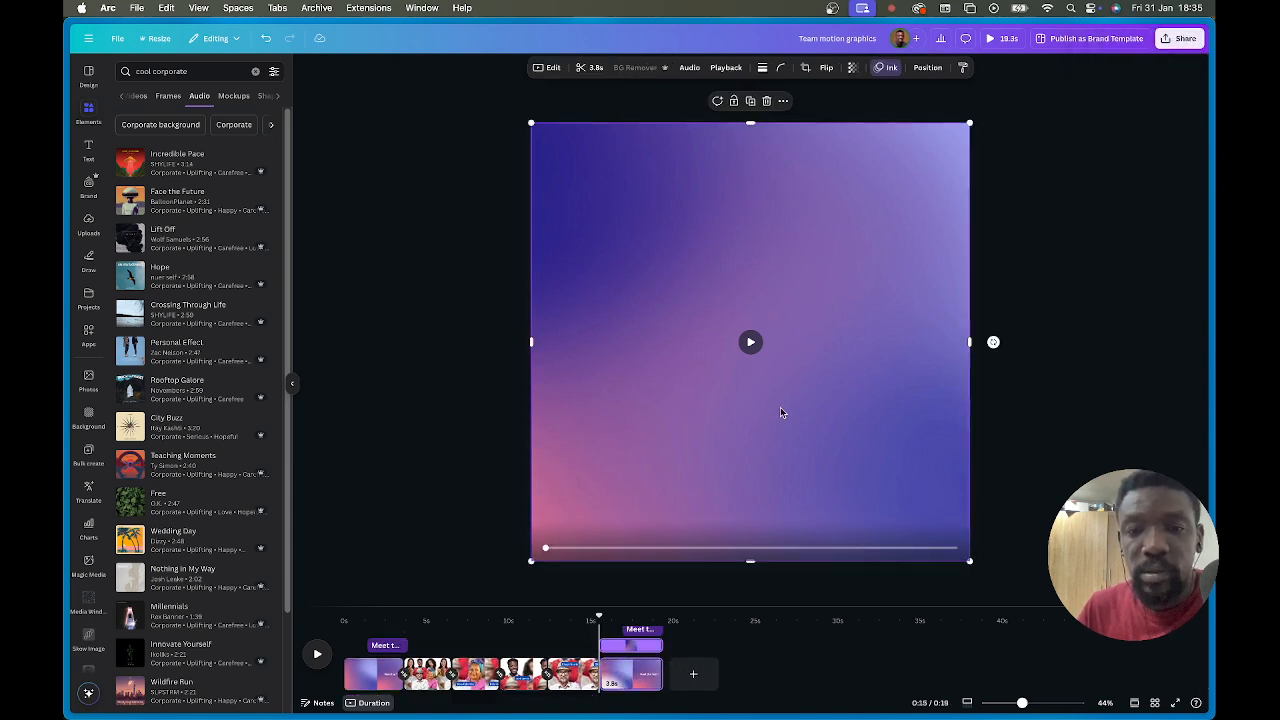
{"action": "left_click", "coordinate": [641, 621]}
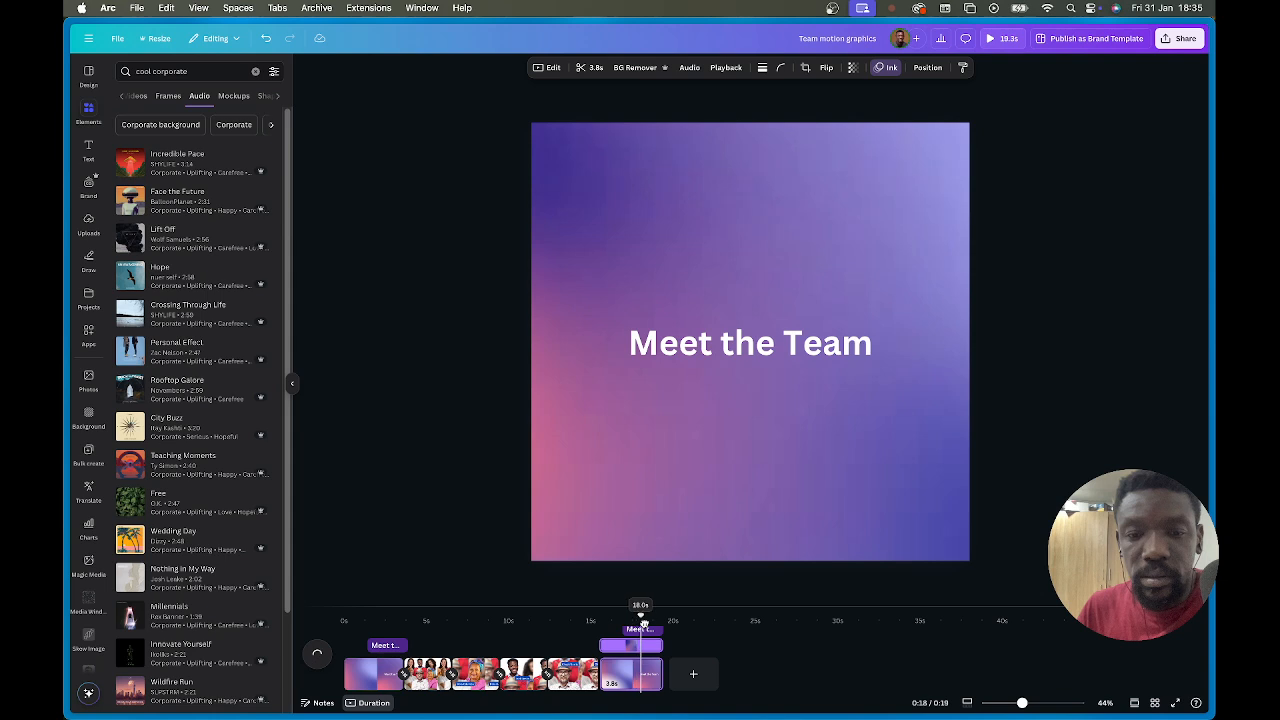
{"action": "left_click", "coordinate": [737, 352]}
{"action": "left_click", "coordinate": [735, 344]}
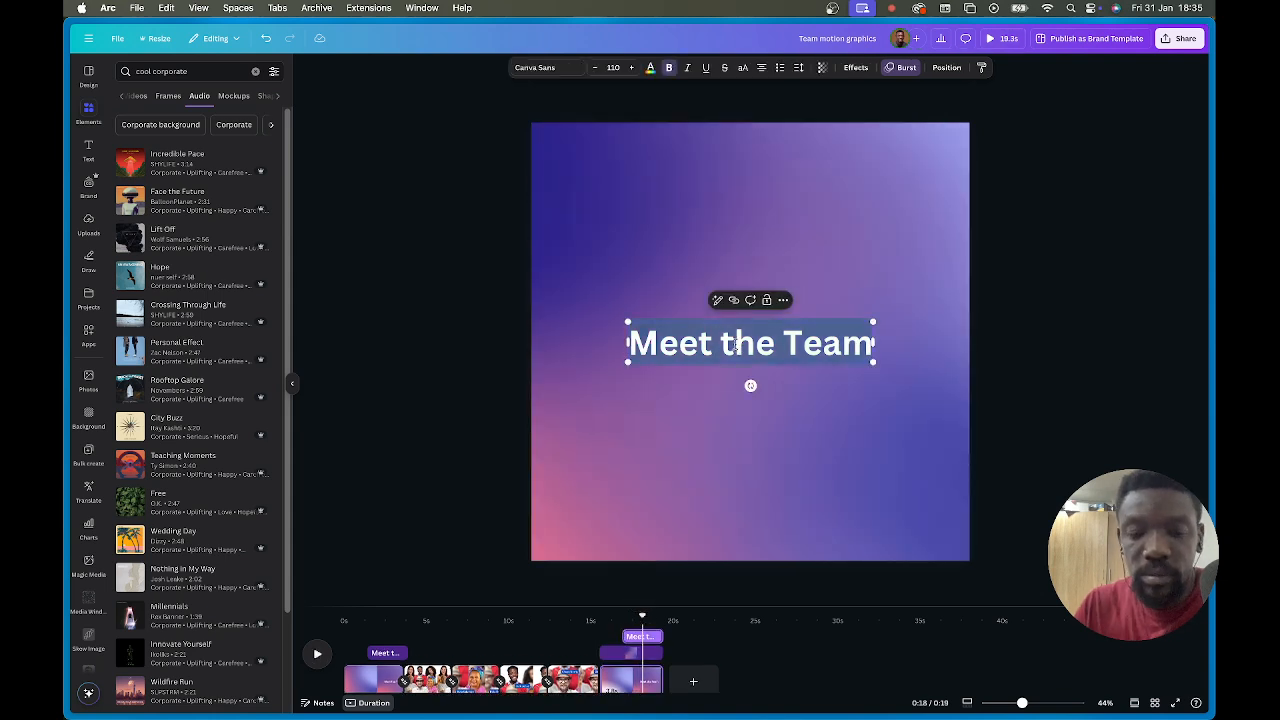
{"action": "type", "text": "The End"}
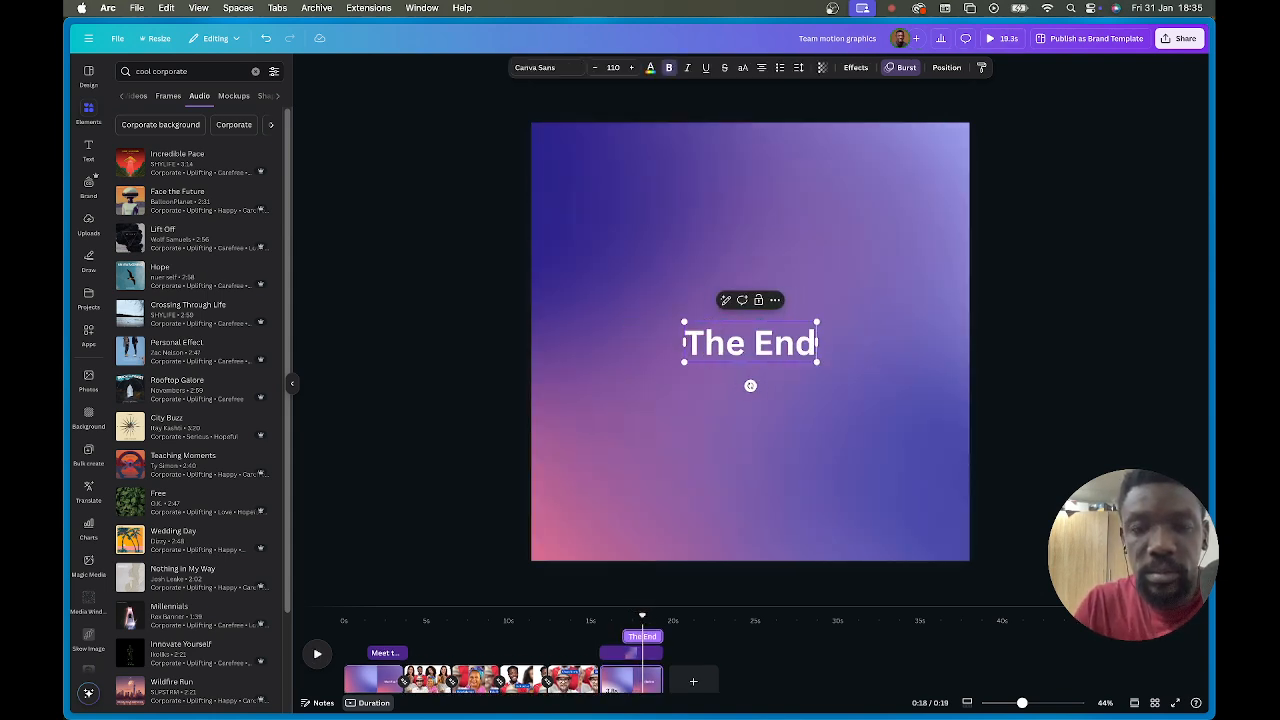
{"action": "left_click", "coordinate": [894, 262]}
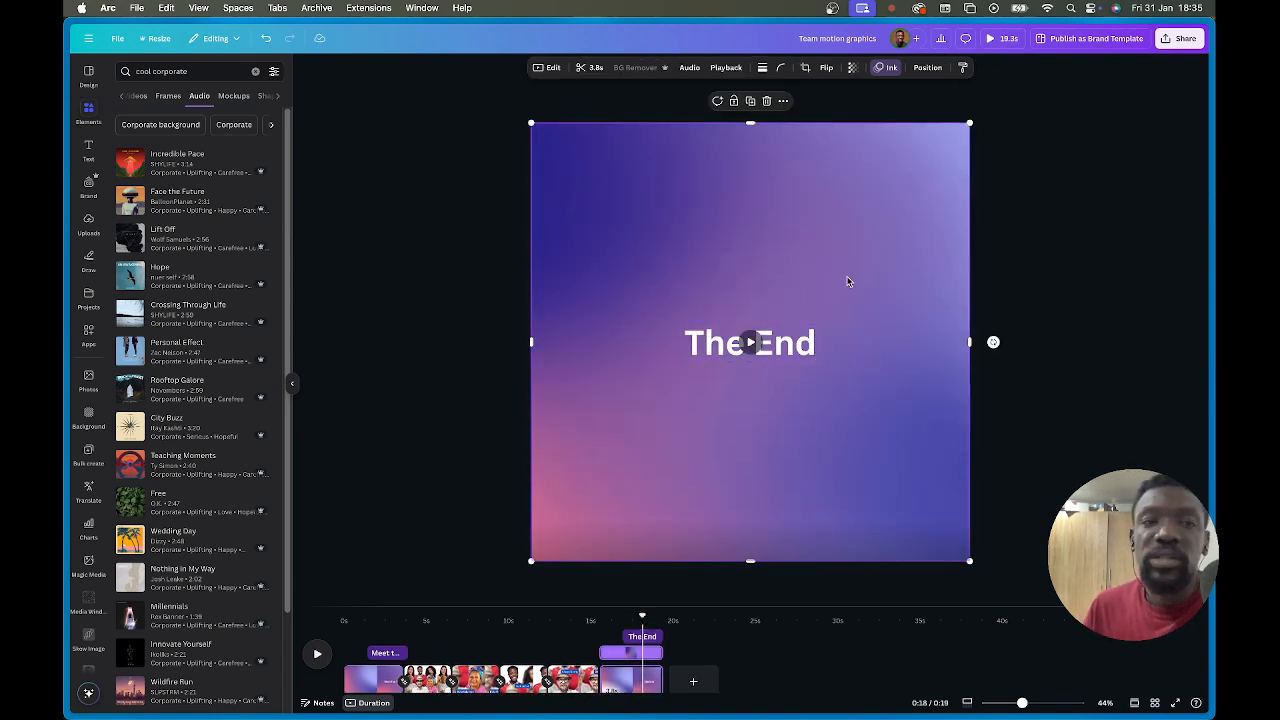
{"action": "left_click", "coordinate": [1088, 173]}
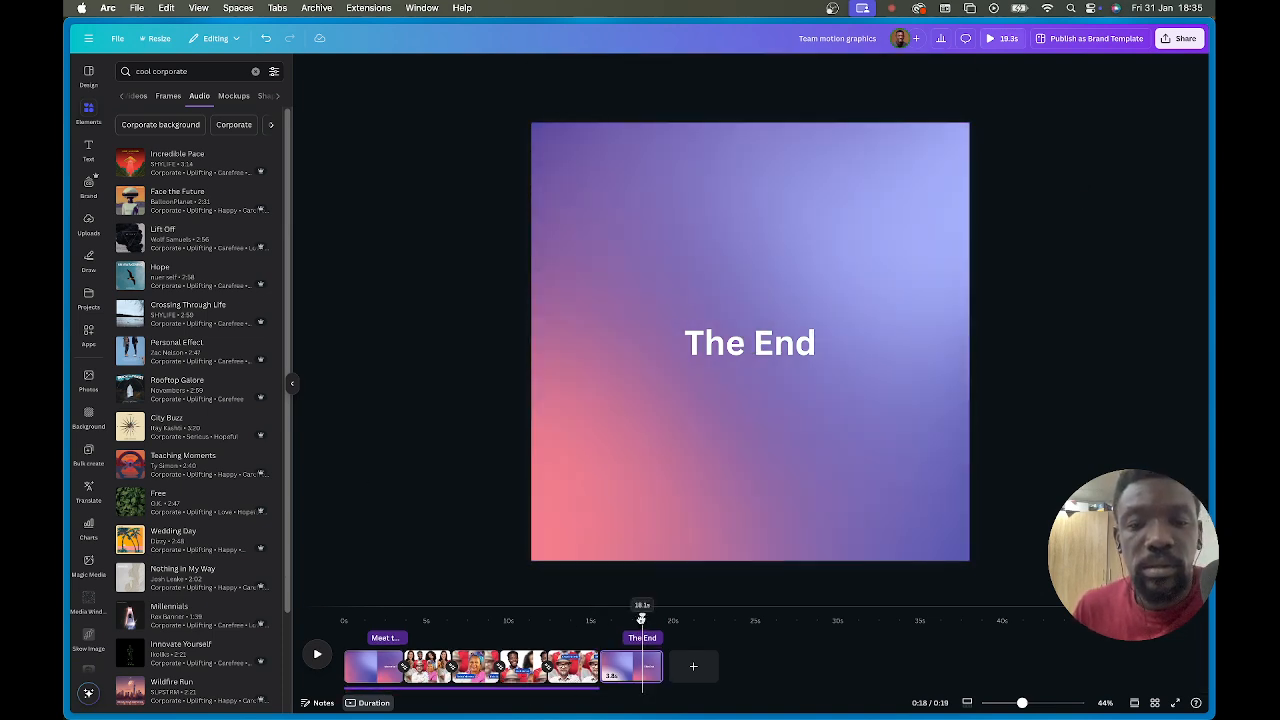
Add a Flow transition between the last portrait page and the The End page.
{"action": "left_click_drag", "start_coordinate": [638, 618], "coordinate": [602, 619]}
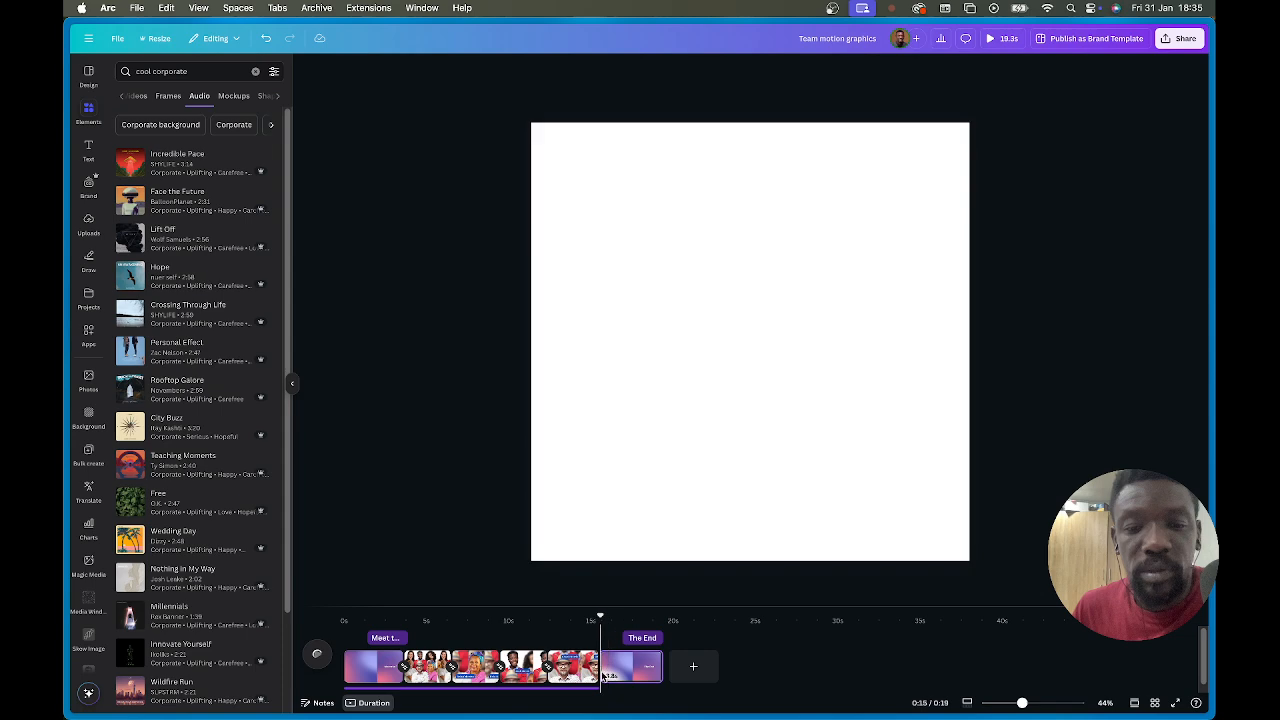
{"action": "left_click", "coordinate": [600, 680]}
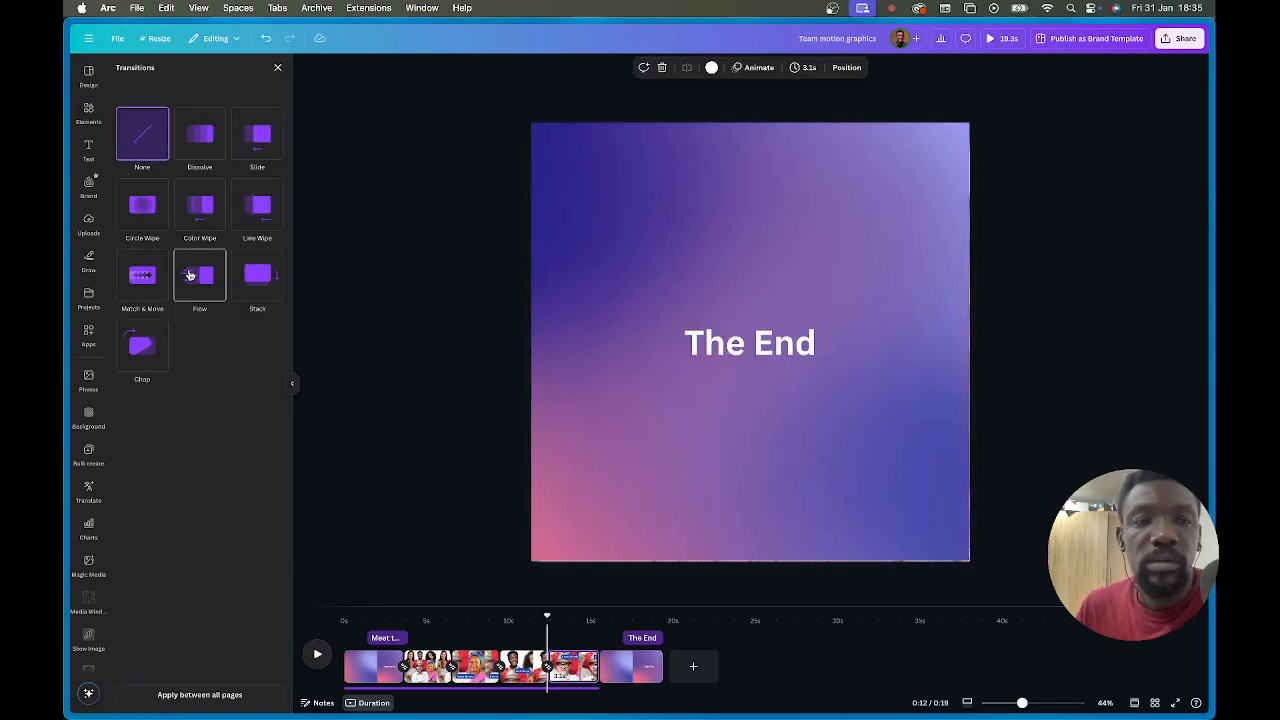
{"action": "left_click", "coordinate": [190, 275]}
{"action": "left_click", "coordinate": [1003, 340]}
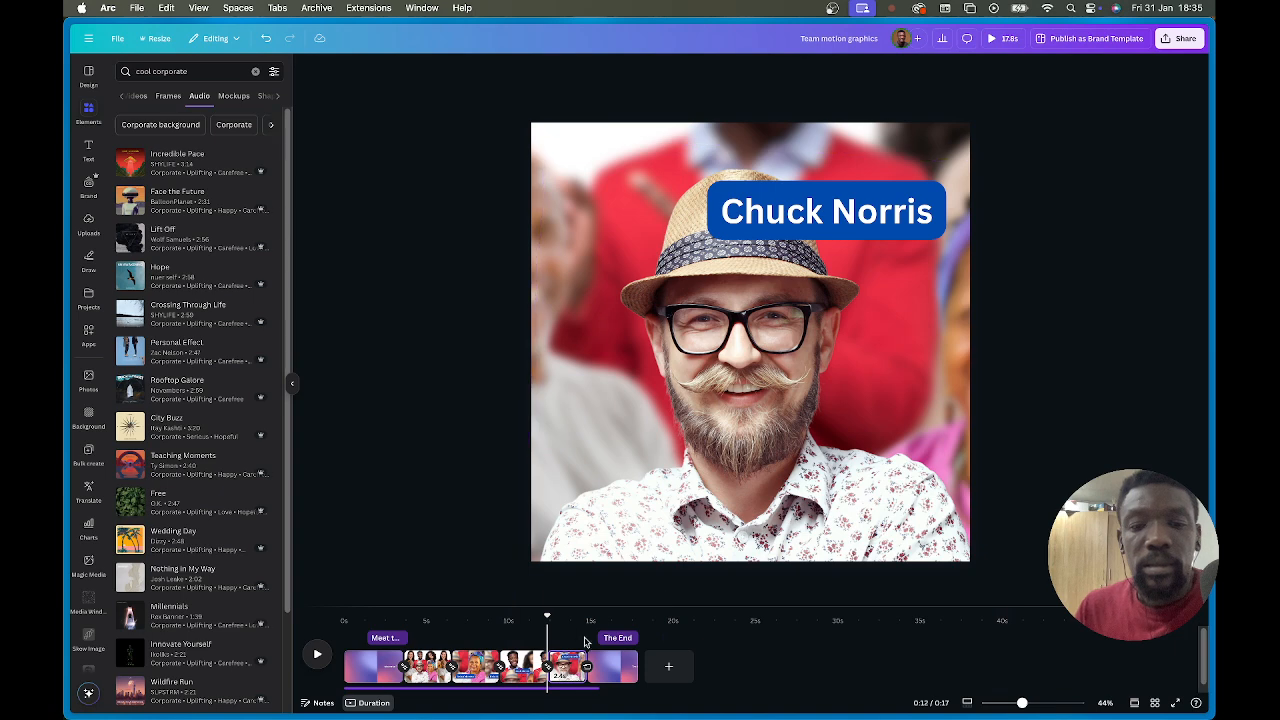
Play the full video preview to check the closing page and its transition.
{"action": "left_click", "coordinate": [515, 690]}
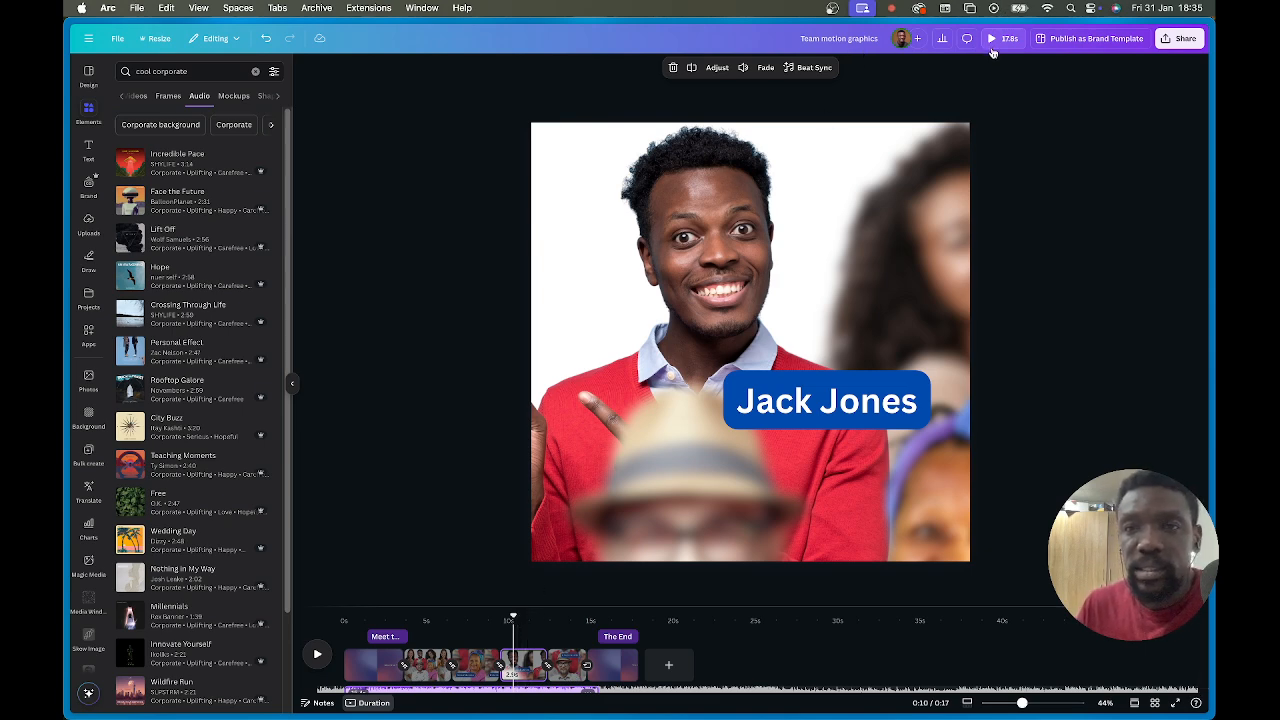
{"action": "left_click", "coordinate": [995, 42]}
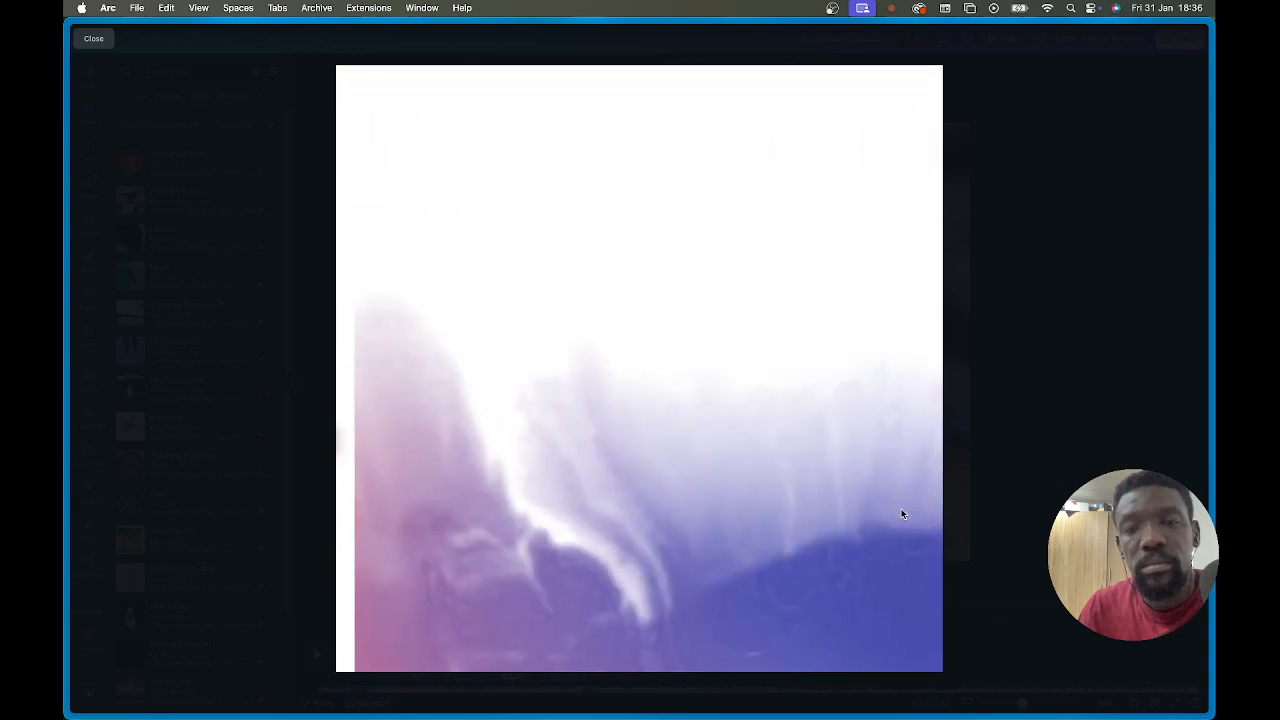
{"action": "left_click", "coordinate": [1003, 460]}
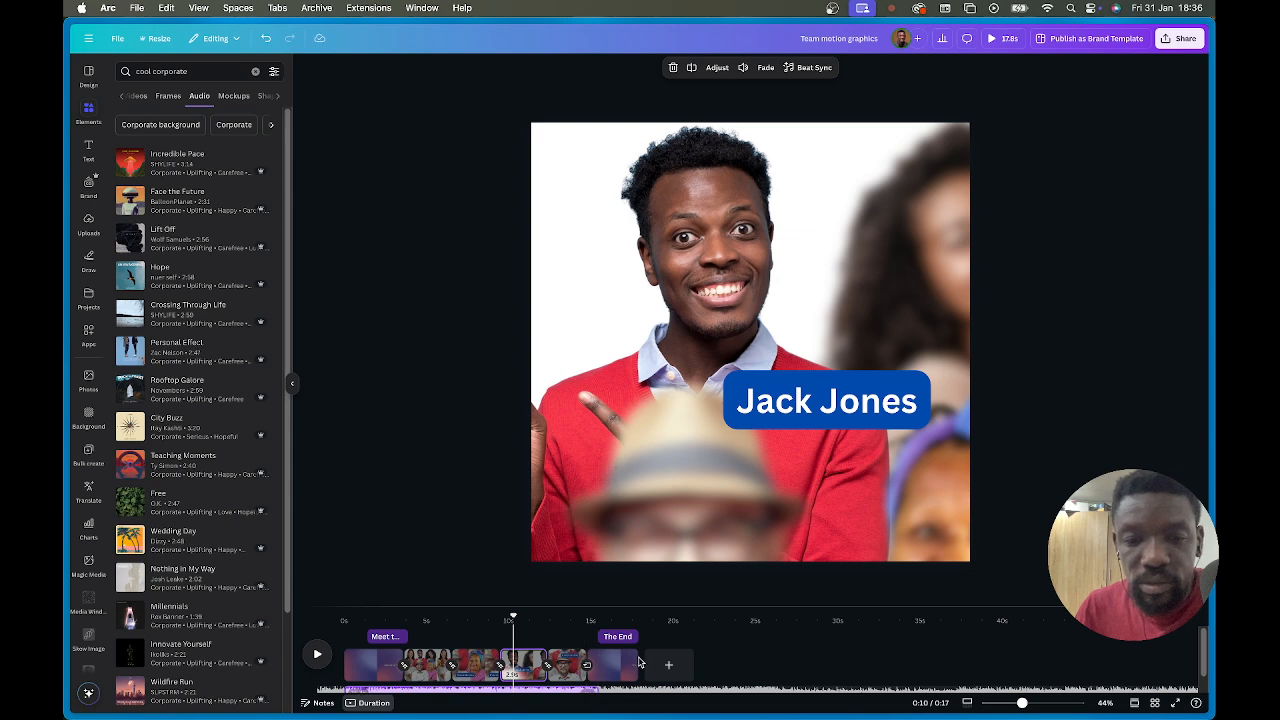
Enlarge the timeline area and extend the soundtrack to the end of the The End page, 17.8 s long.
{"action": "left_click", "coordinate": [768, 660]}
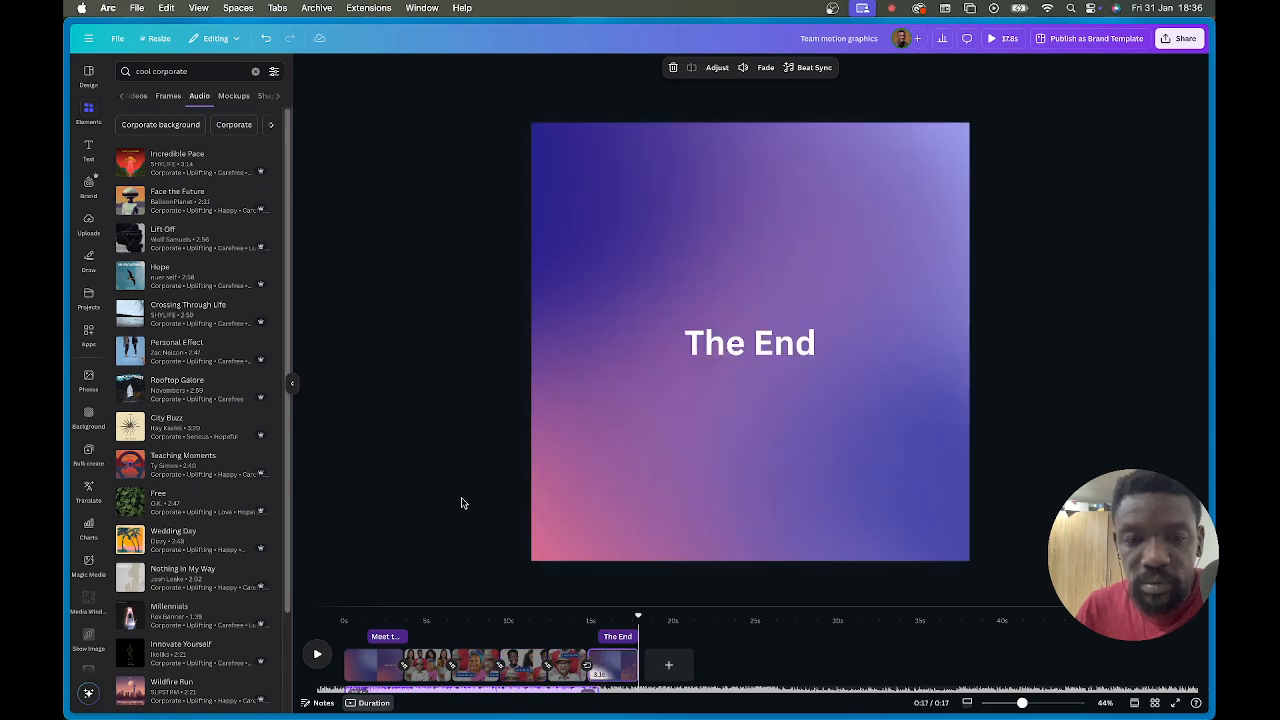
{"action": "left_click", "coordinate": [556, 689]}
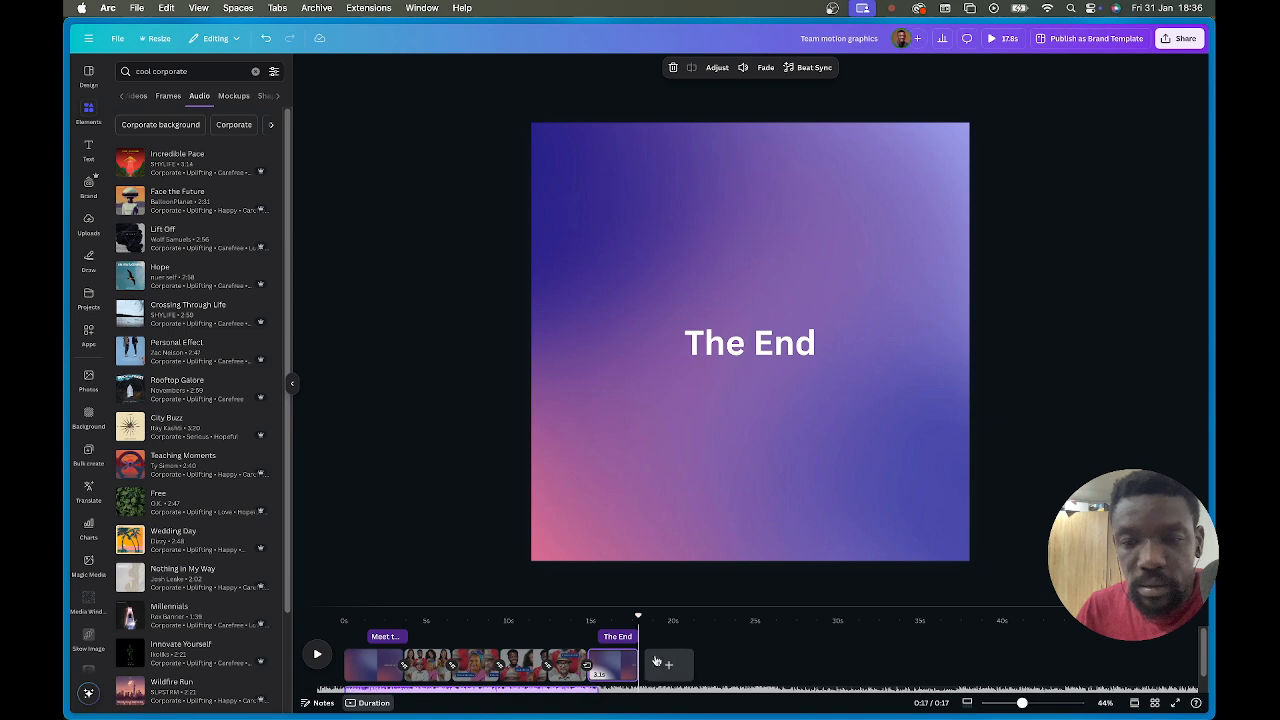
{"action": "left_click_drag", "start_coordinate": [709, 605], "coordinate": [709, 512]}
{"action": "mouse_move", "coordinate": [602, 641]}
{"action": "left_mouse_down"}
{"action": "mouse_move", "coordinate": [642, 637]}
{"action": "mouse_move", "coordinate": [622, 645]}
{"action": "left_mouse_up"}
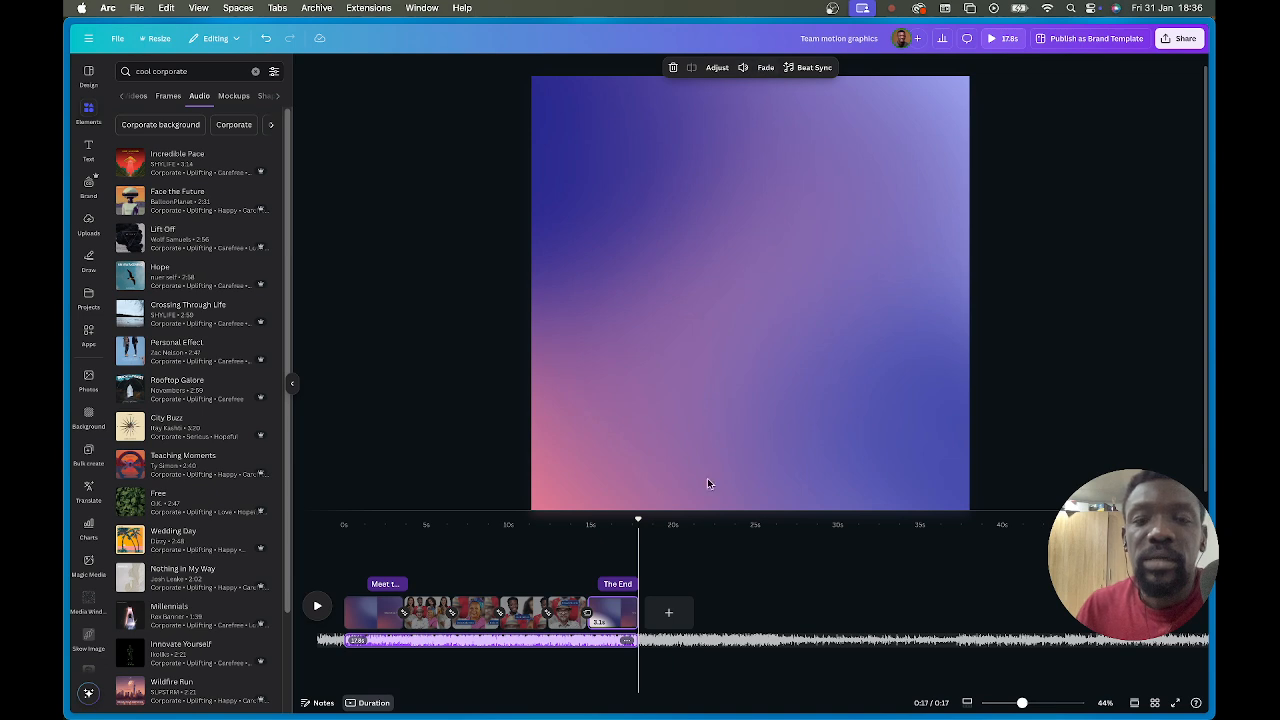
Set the soundtrack's fade in to about 2.4 s and its fade out to 3.5 s.
{"action": "left_click", "coordinate": [766, 68]}
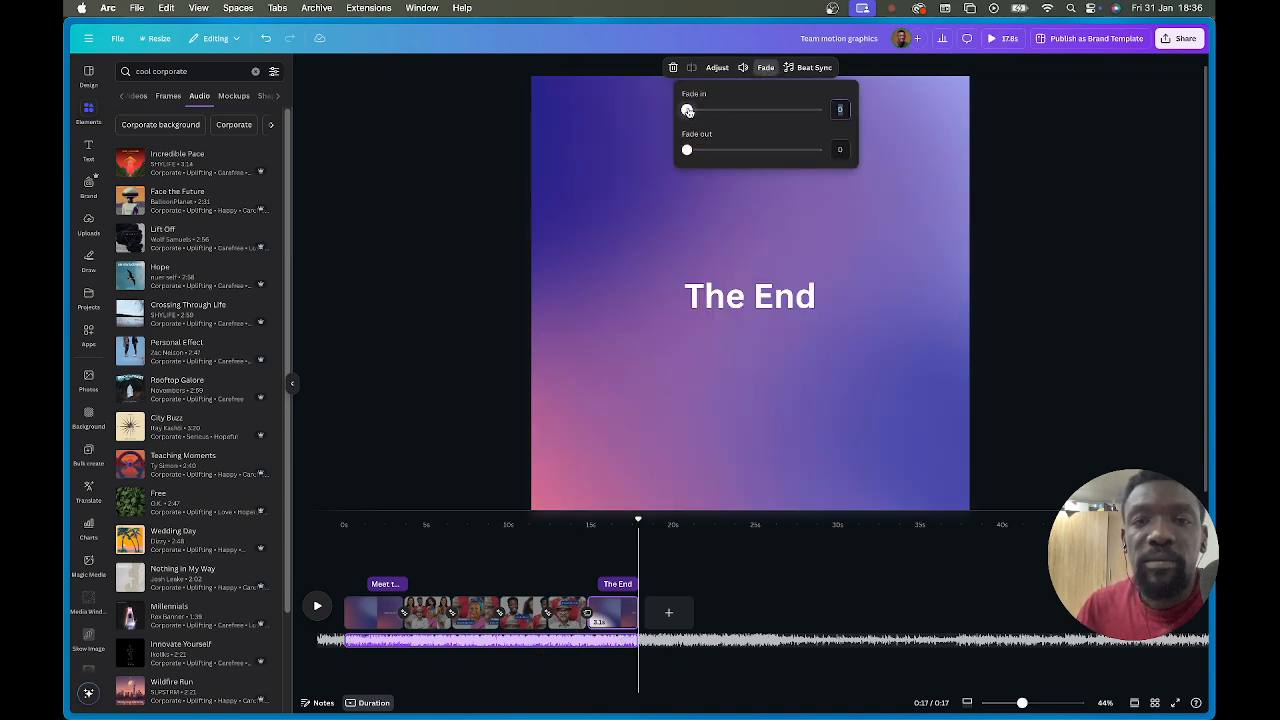
{"action": "left_click_drag", "start_coordinate": [687, 111], "coordinate": [740, 110]}
{"action": "left_click_drag", "start_coordinate": [687, 152], "coordinate": [753, 114]}
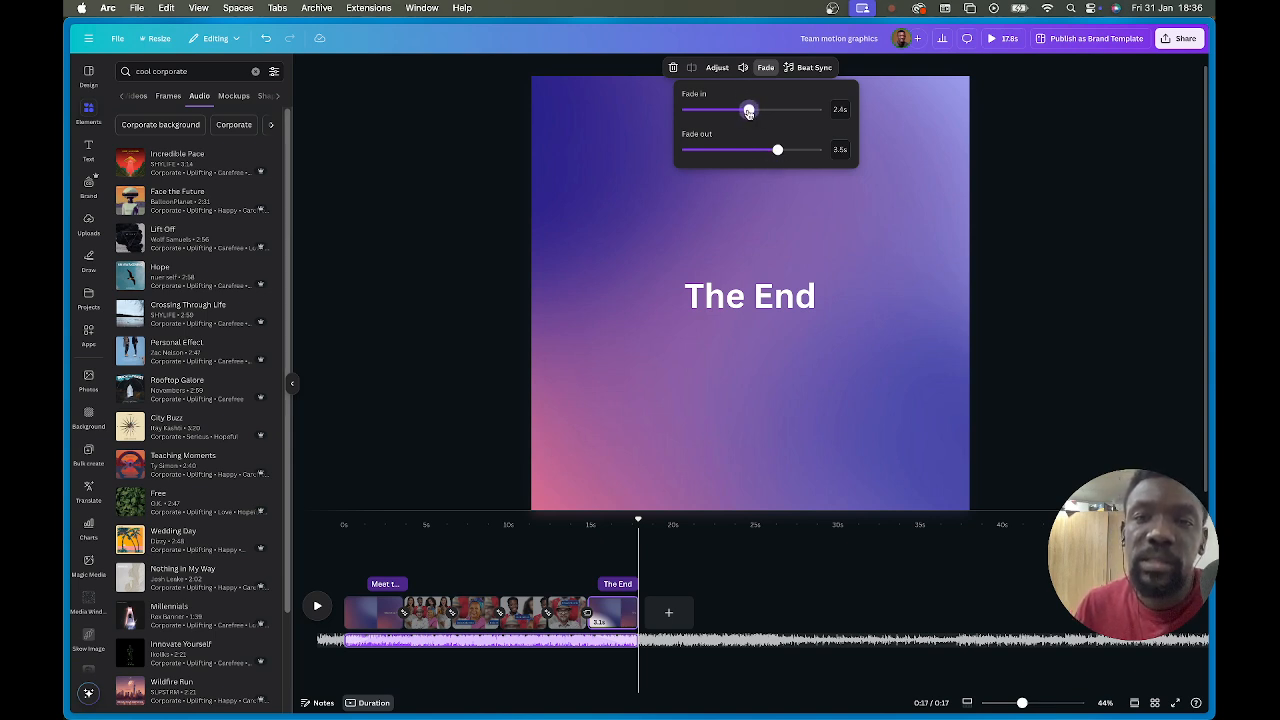
Preview the start of the video to hear the soundtrack's fade in.
{"action": "left_click", "coordinate": [1001, 45]}
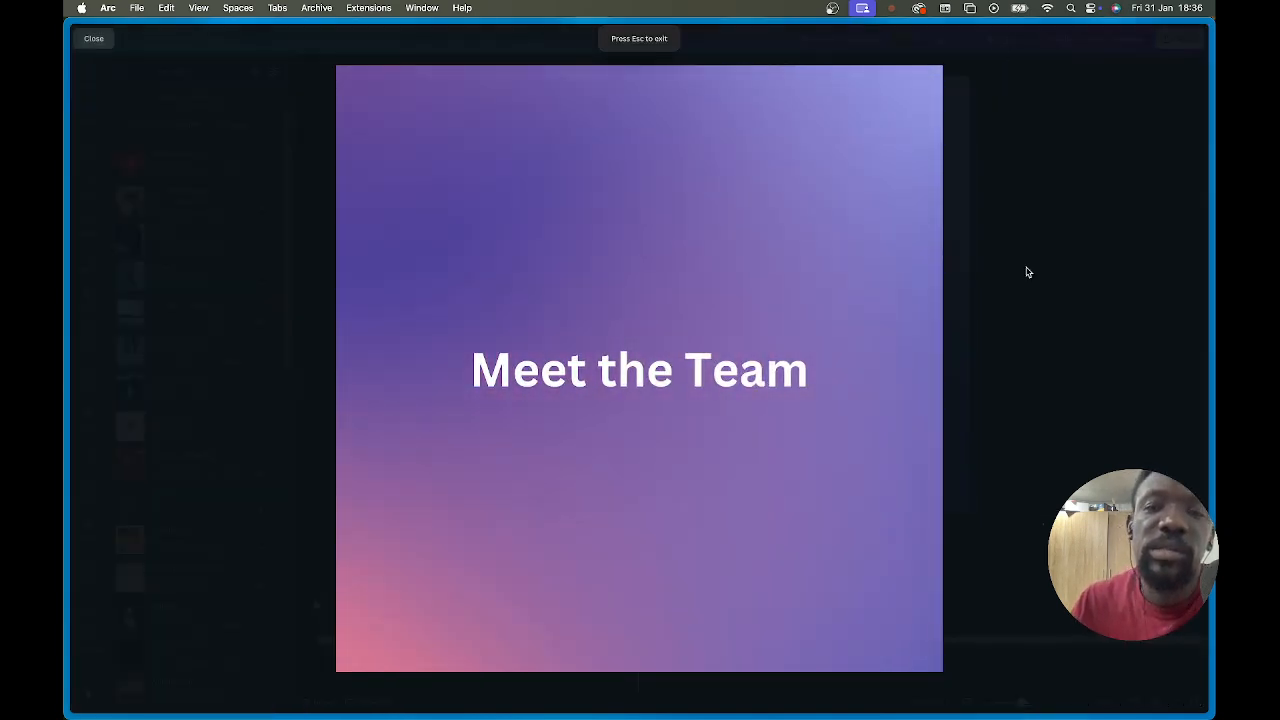
{"action": "key", "text": "Escape"}
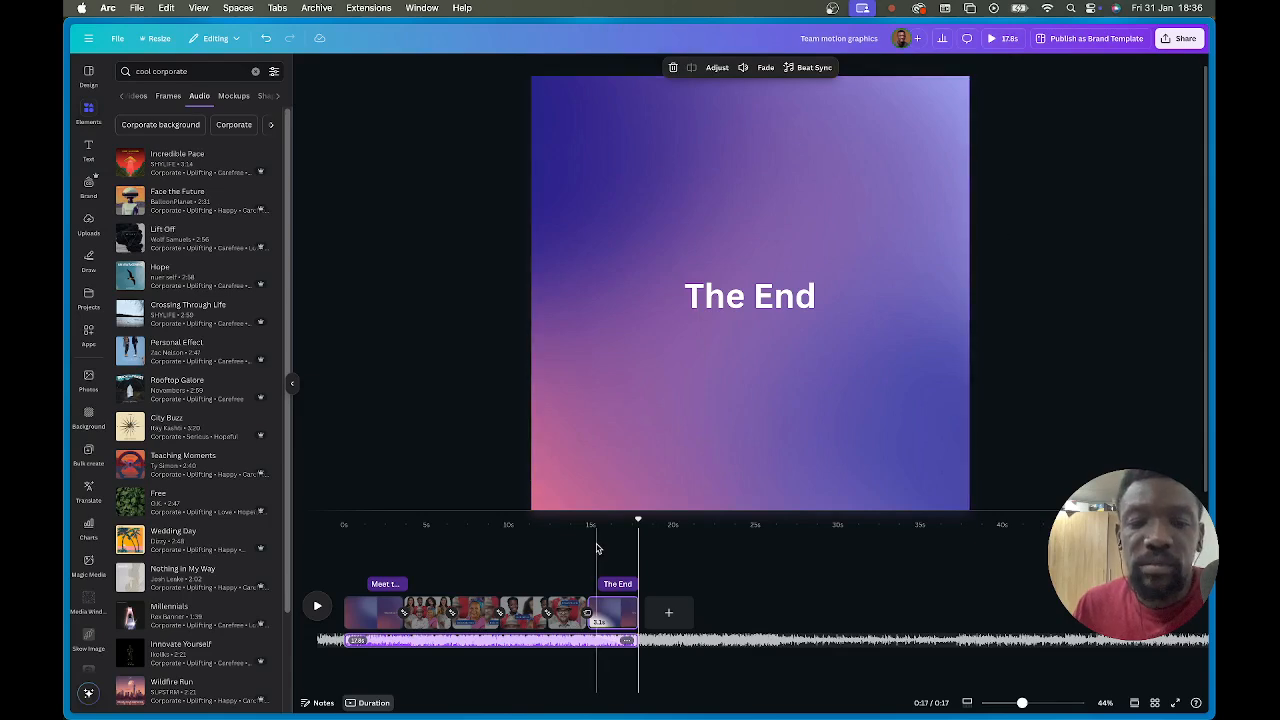
Lengthen the soundtrack's fade in and play the full video to check it.
{"action": "left_click", "coordinate": [765, 67]}
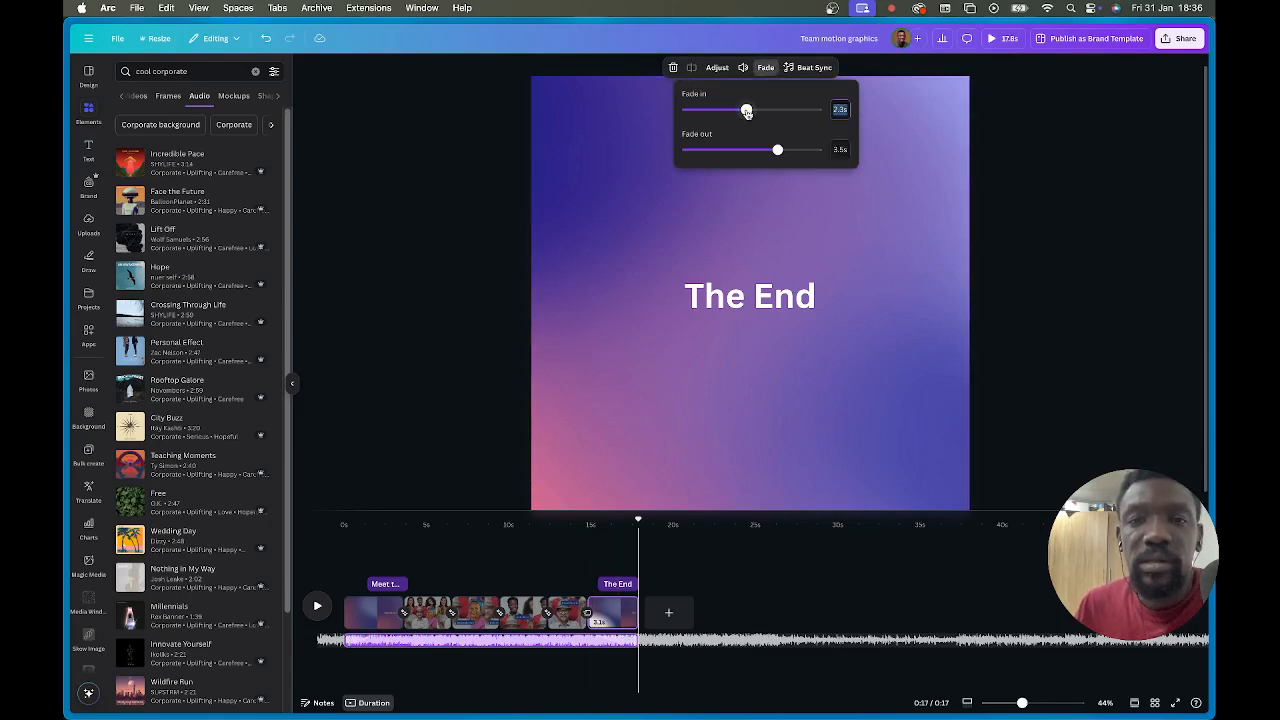
{"action": "left_click_drag", "start_coordinate": [746, 112], "coordinate": [781, 114]}
{"action": "left_click", "coordinate": [1000, 38]}
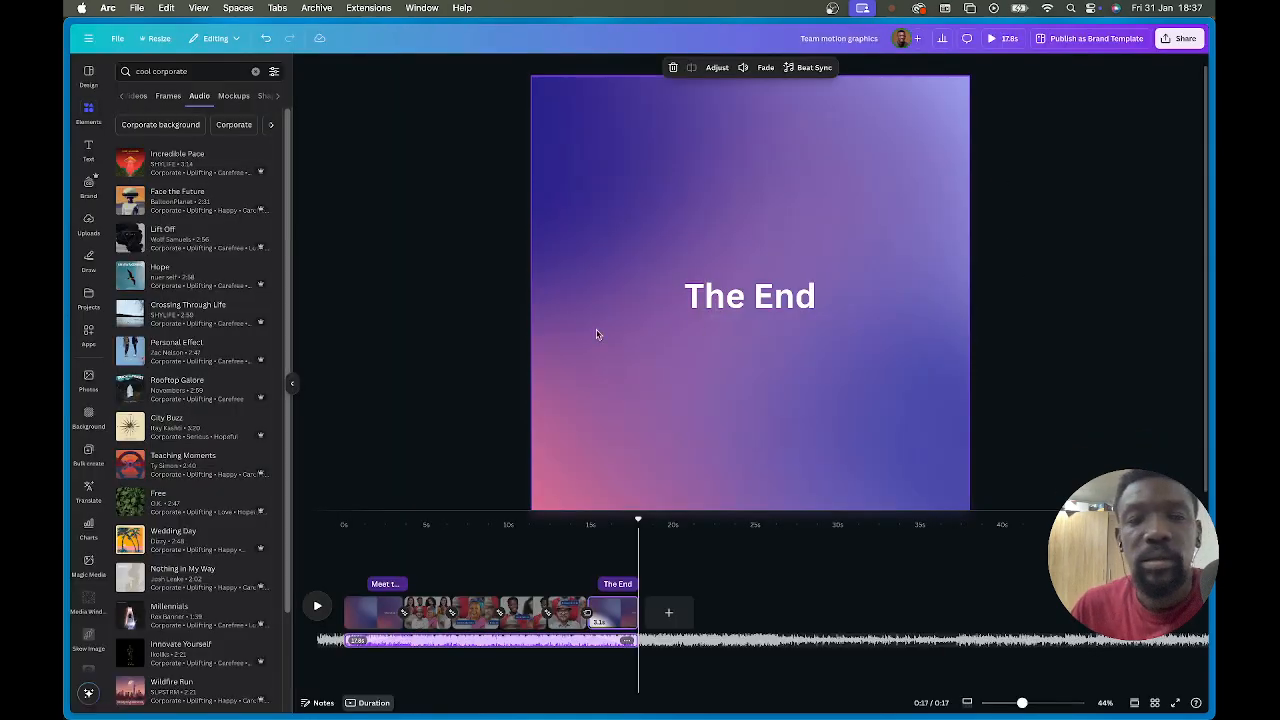
Find the page of the man in the red sweater and copy its blue name label.
{"action": "left_click", "coordinate": [613, 584]}
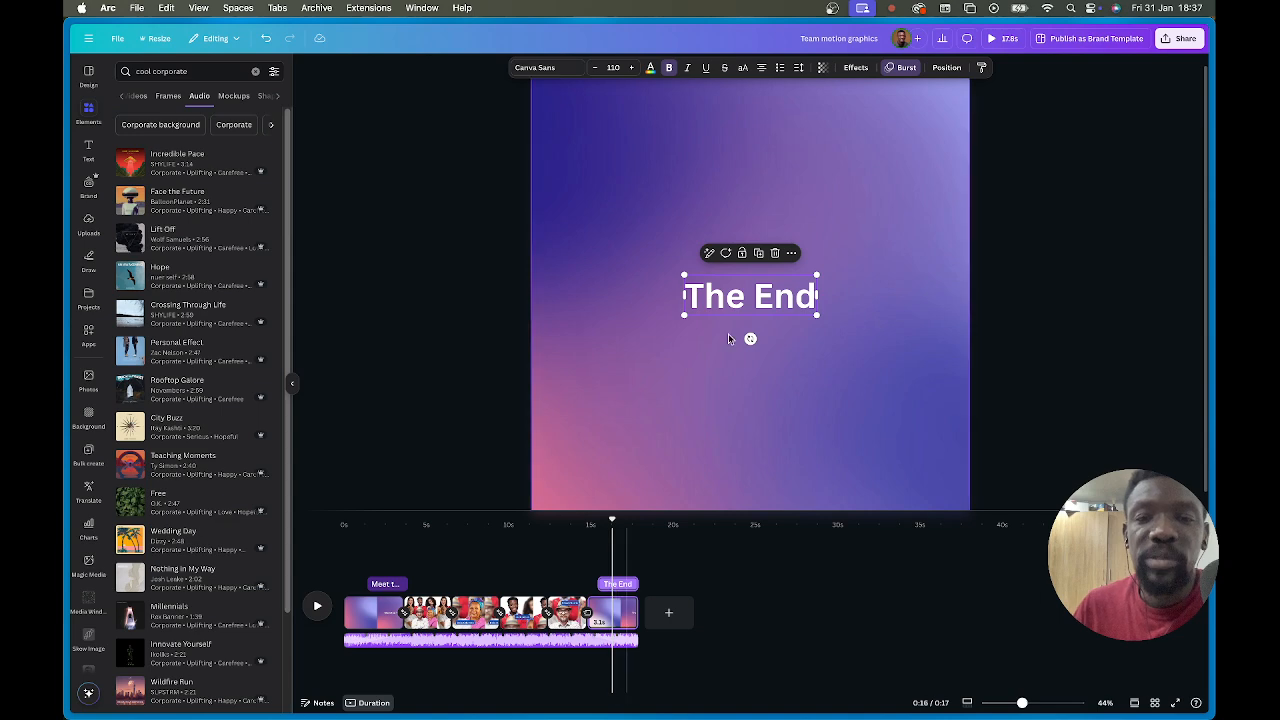
{"action": "left_click", "coordinate": [455, 613]}
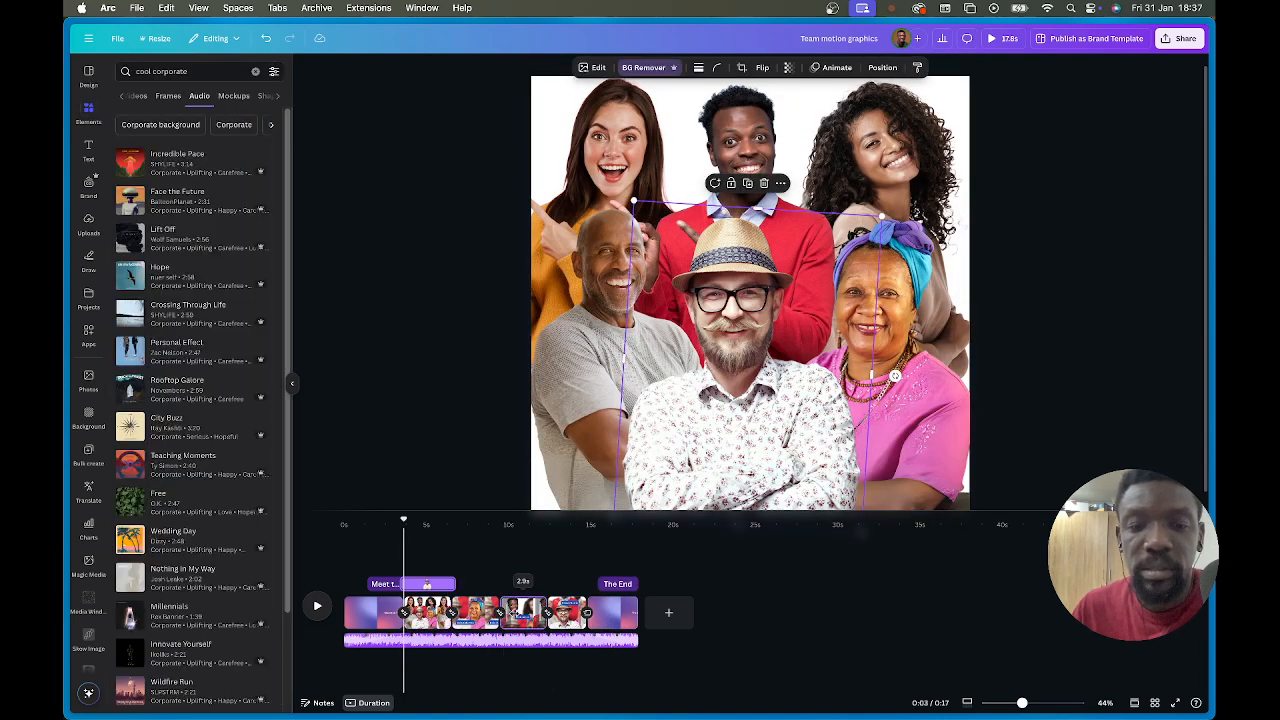
{"action": "left_click", "coordinate": [528, 612]}
{"action": "left_click", "coordinate": [827, 345]}
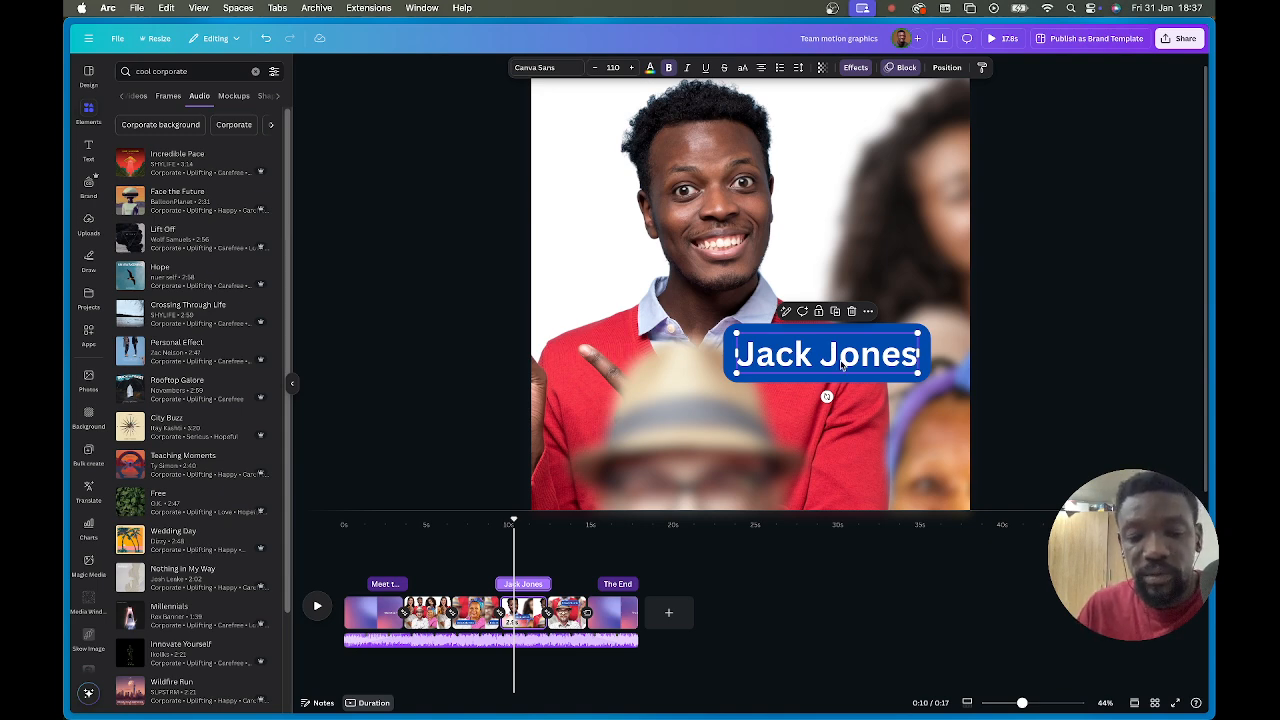
Switch to the captioned talking-head design "Your paragraph text" and preview its playback.
{"action": "mouse_move", "coordinate": [73, 323]}
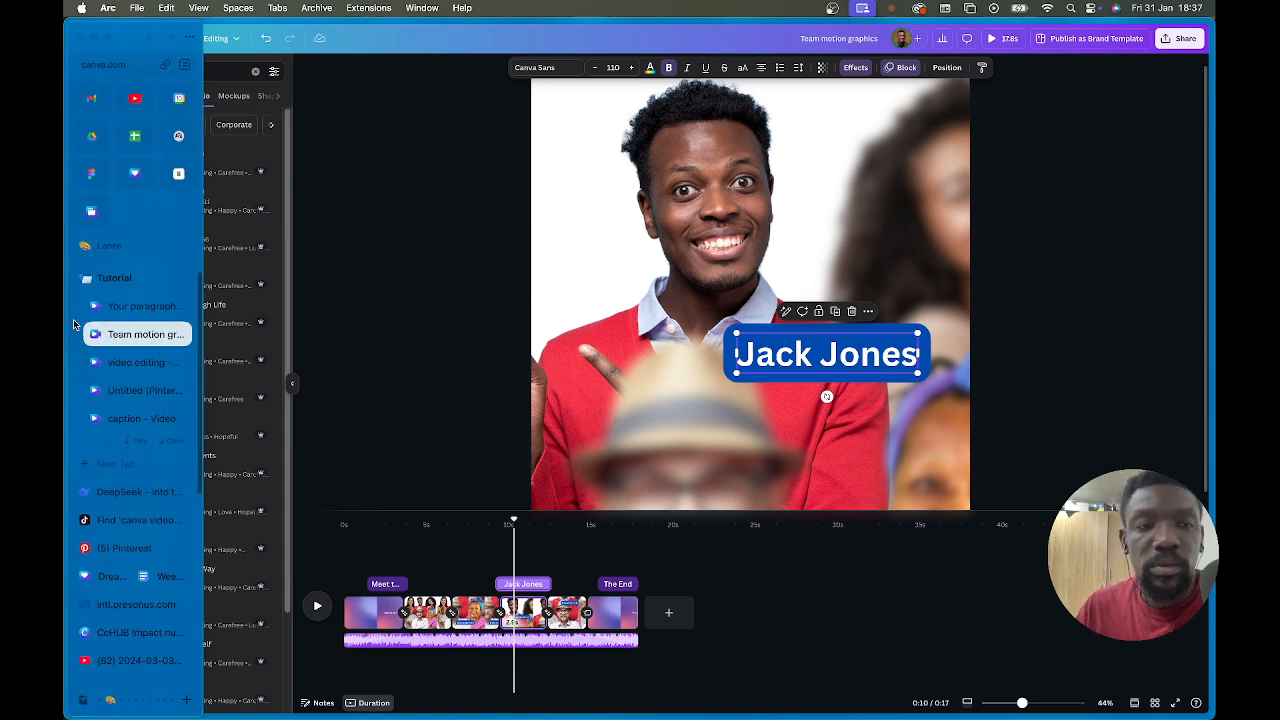
{"action": "left_click", "coordinate": [140, 308]}
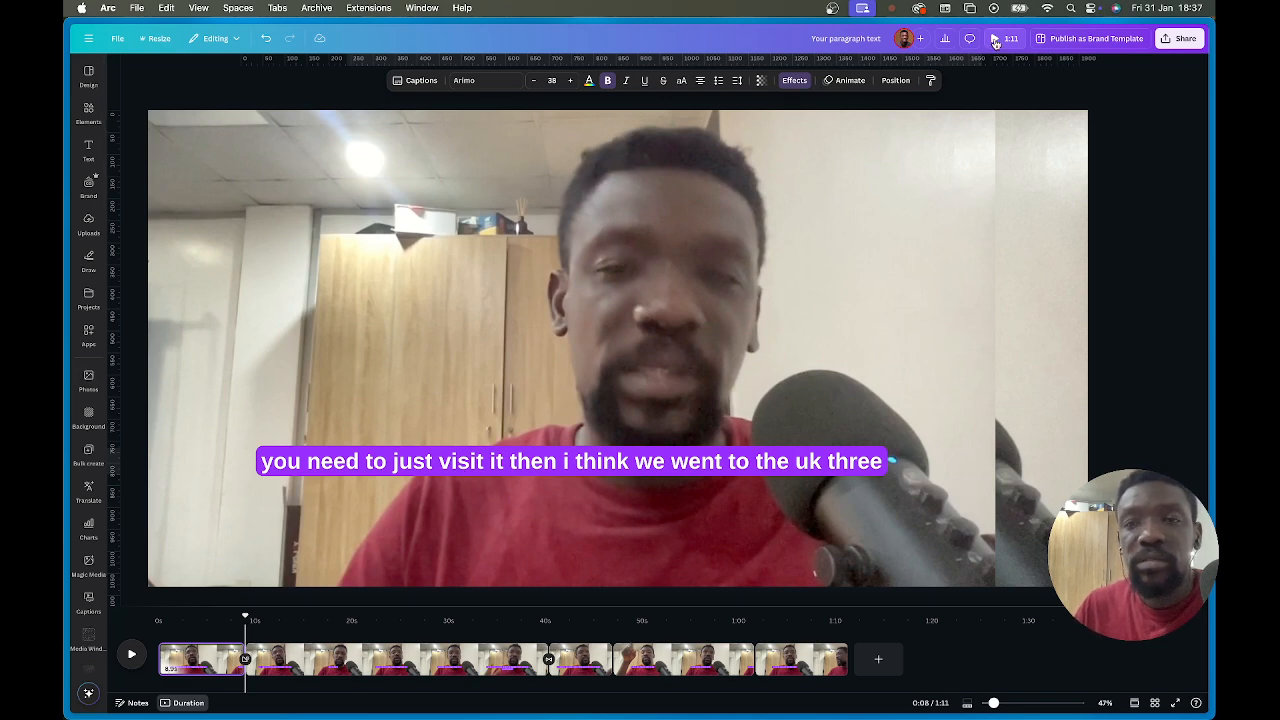
{"action": "left_click", "coordinate": [995, 39]}
{"action": "key", "text": "Escape"}
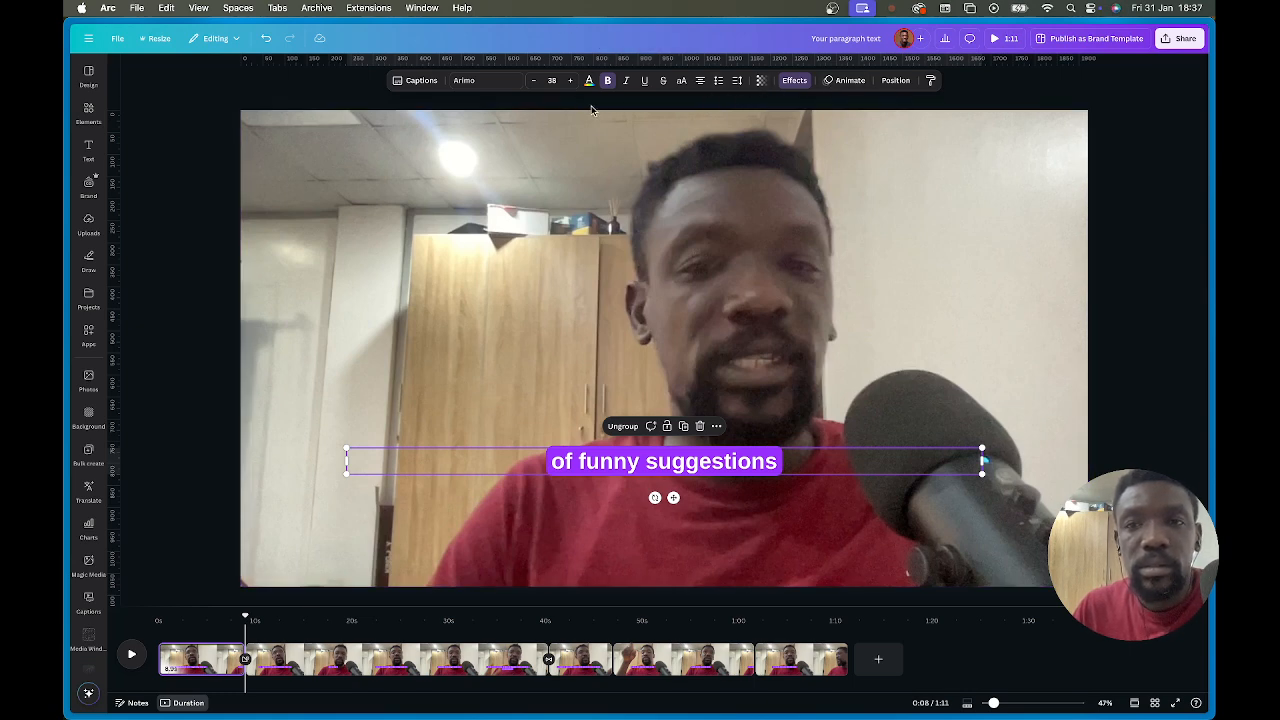
Set the volume of all talking-head clips to 60 and check the level on the last and first pages.
{"action": "left_click", "coordinate": [211, 655]}
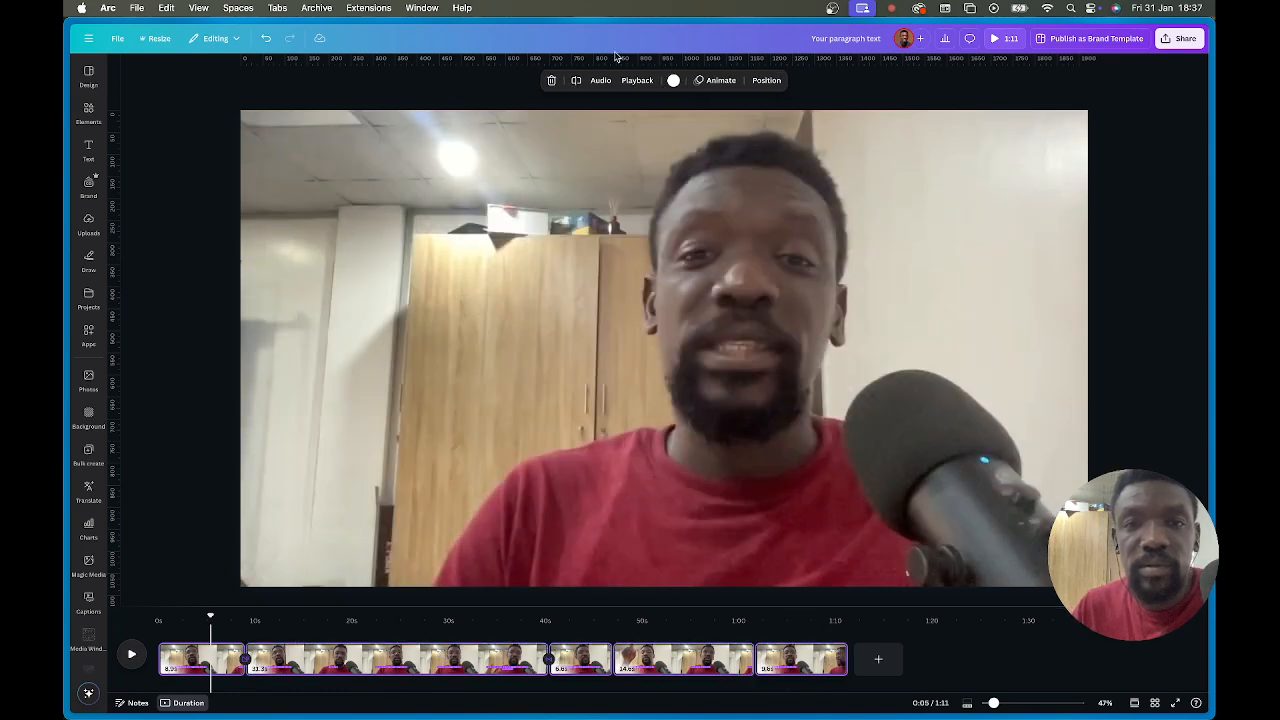
{"action": "left_click", "coordinate": [600, 80]}
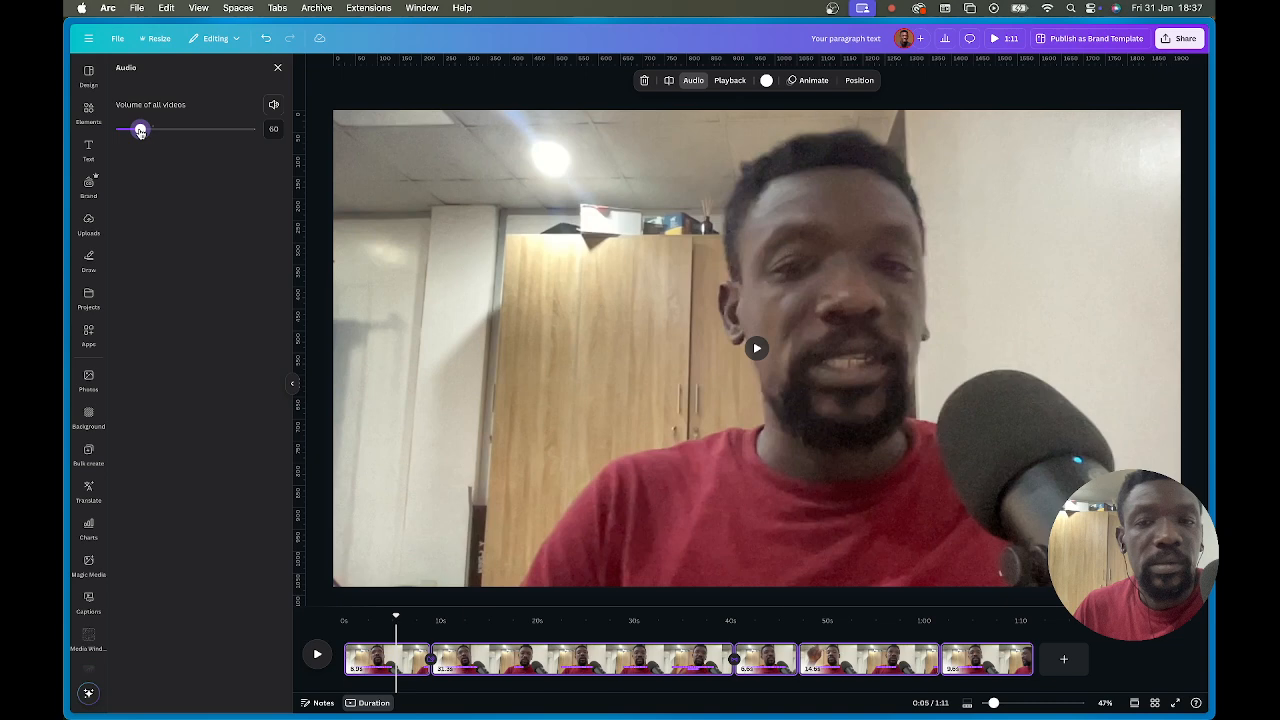
{"action": "left_click", "coordinate": [140, 131]}
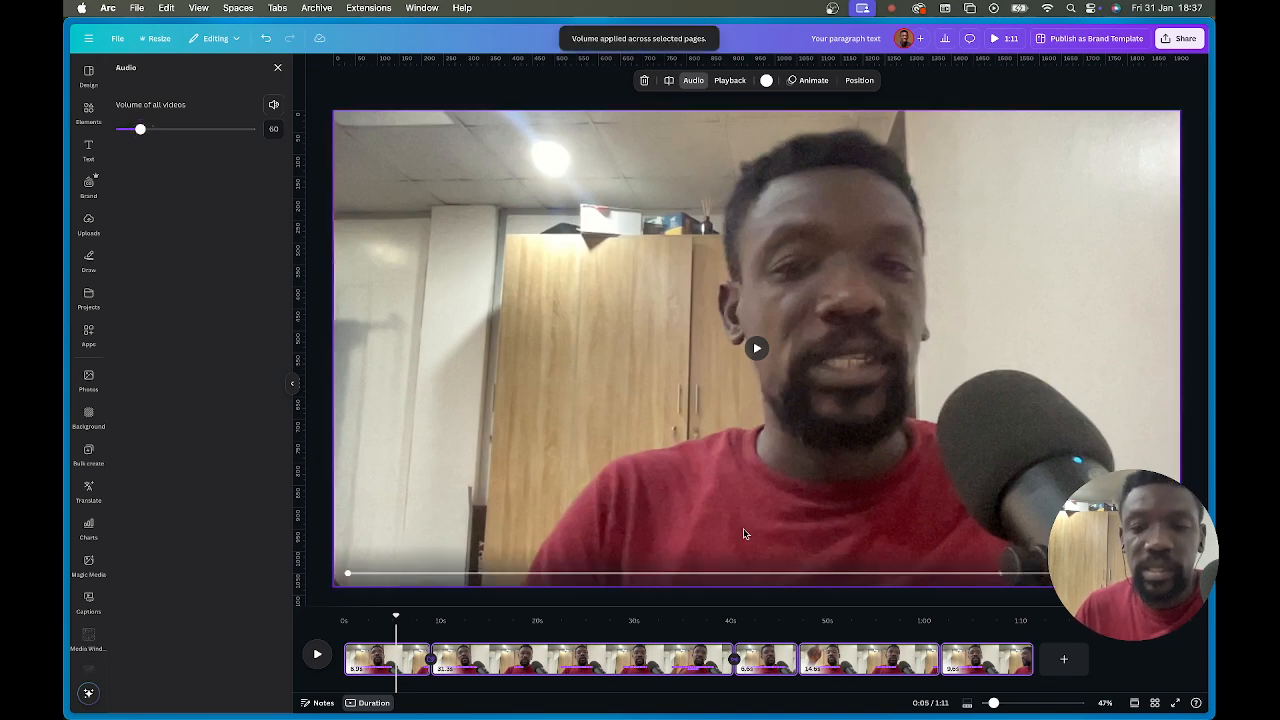
{"action": "left_click", "coordinate": [1010, 658]}
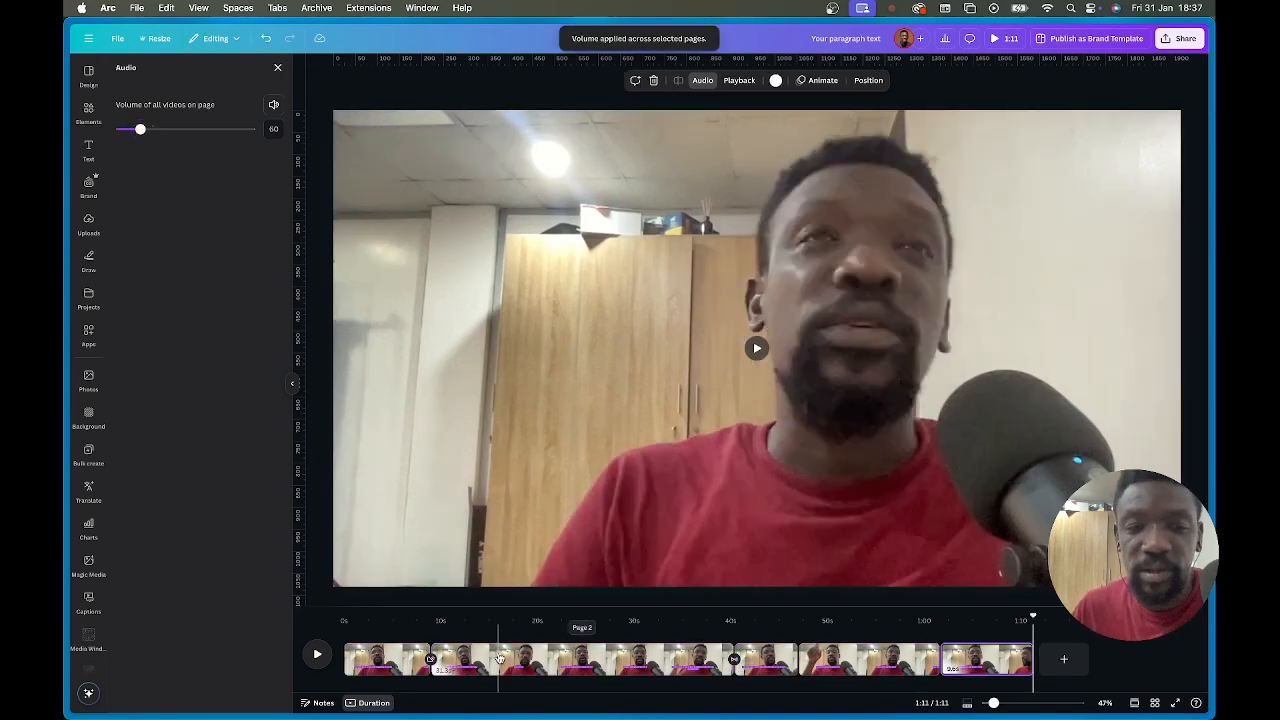
{"action": "left_click", "coordinate": [390, 650]}
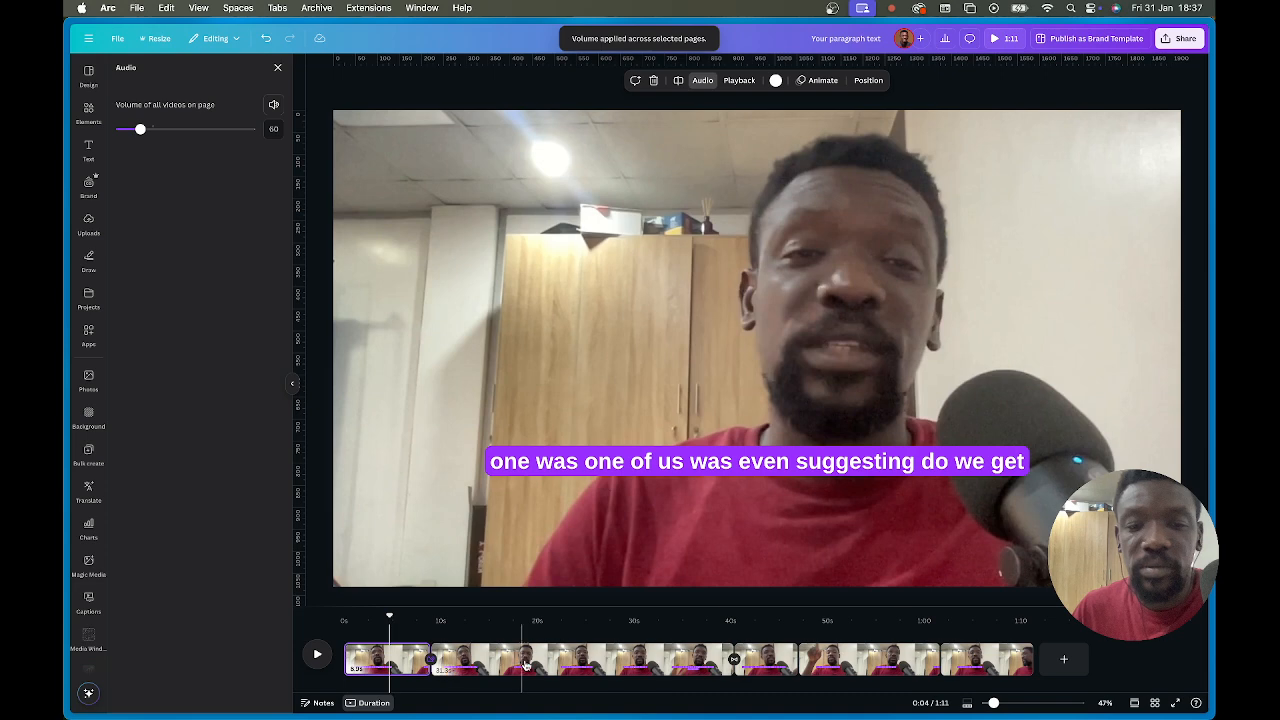
Select every page of the talking-head video again and set the volume of all videos to 67.
{"action": "left_click", "coordinate": [1001, 659], "text": "shift"}
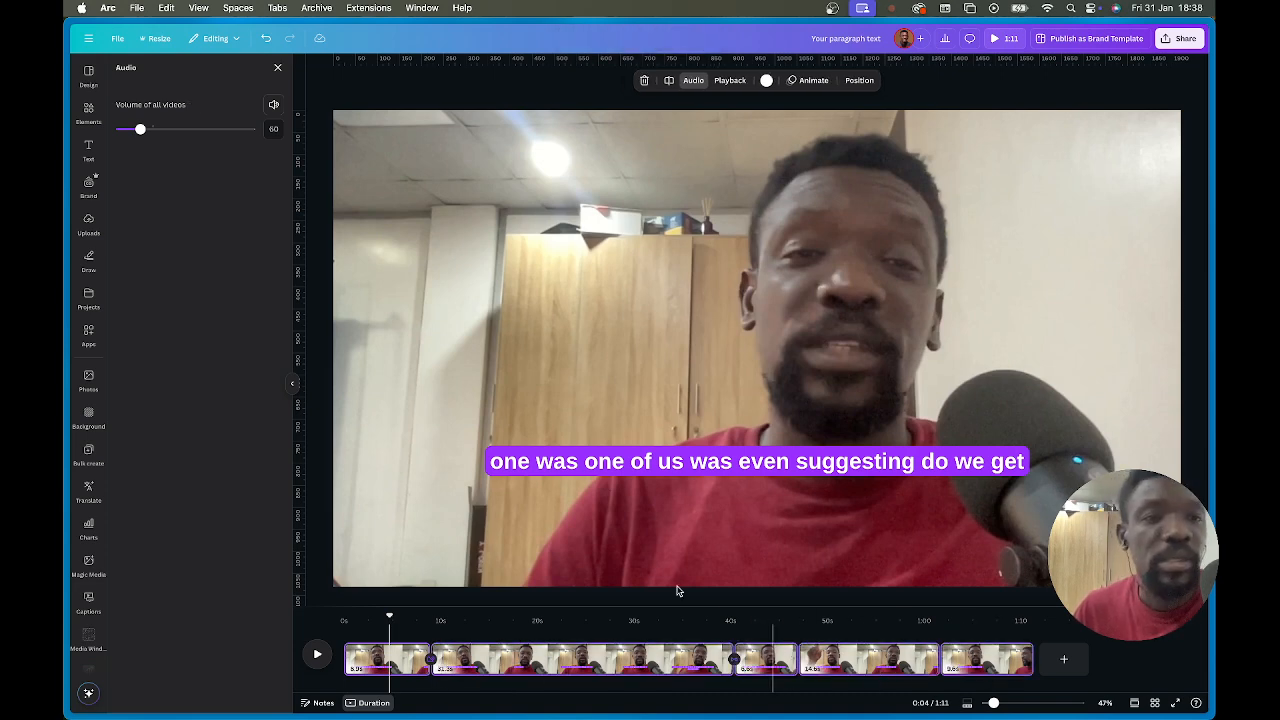
{"action": "left_click_drag", "start_coordinate": [141, 133], "coordinate": [142, 133]}
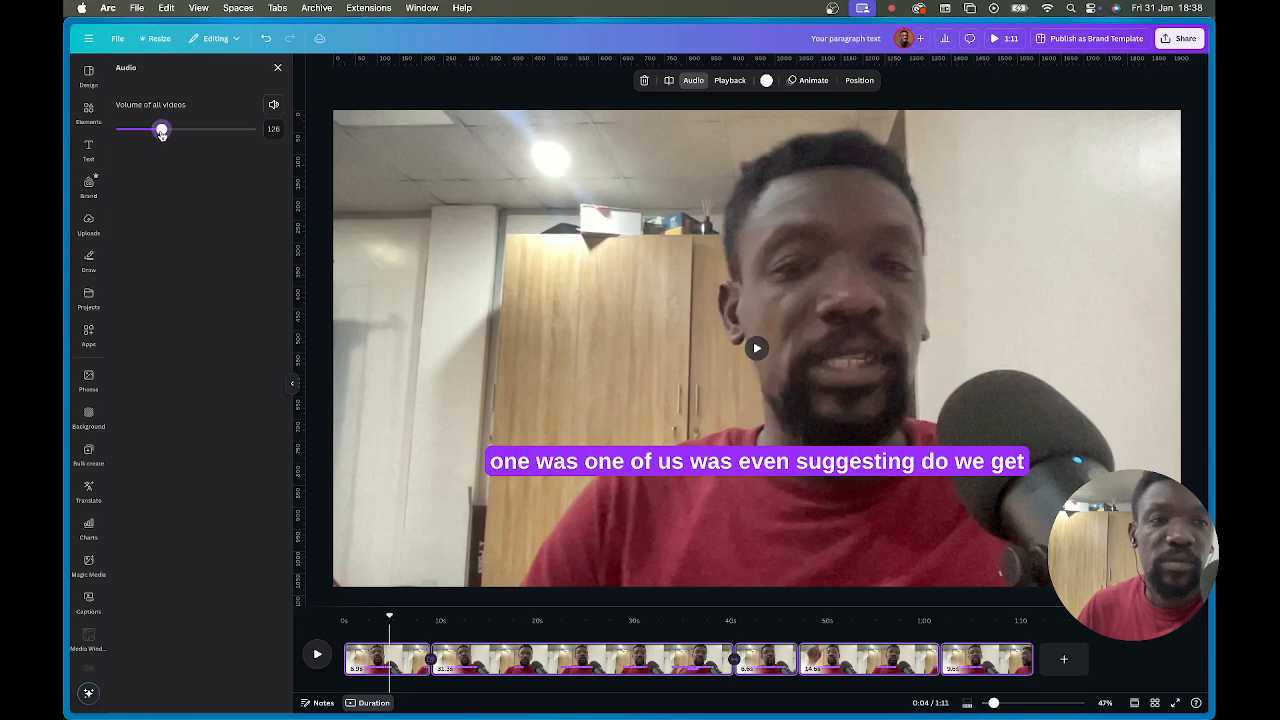
{"action": "left_click_drag", "start_coordinate": [162, 133], "coordinate": [157, 134]}
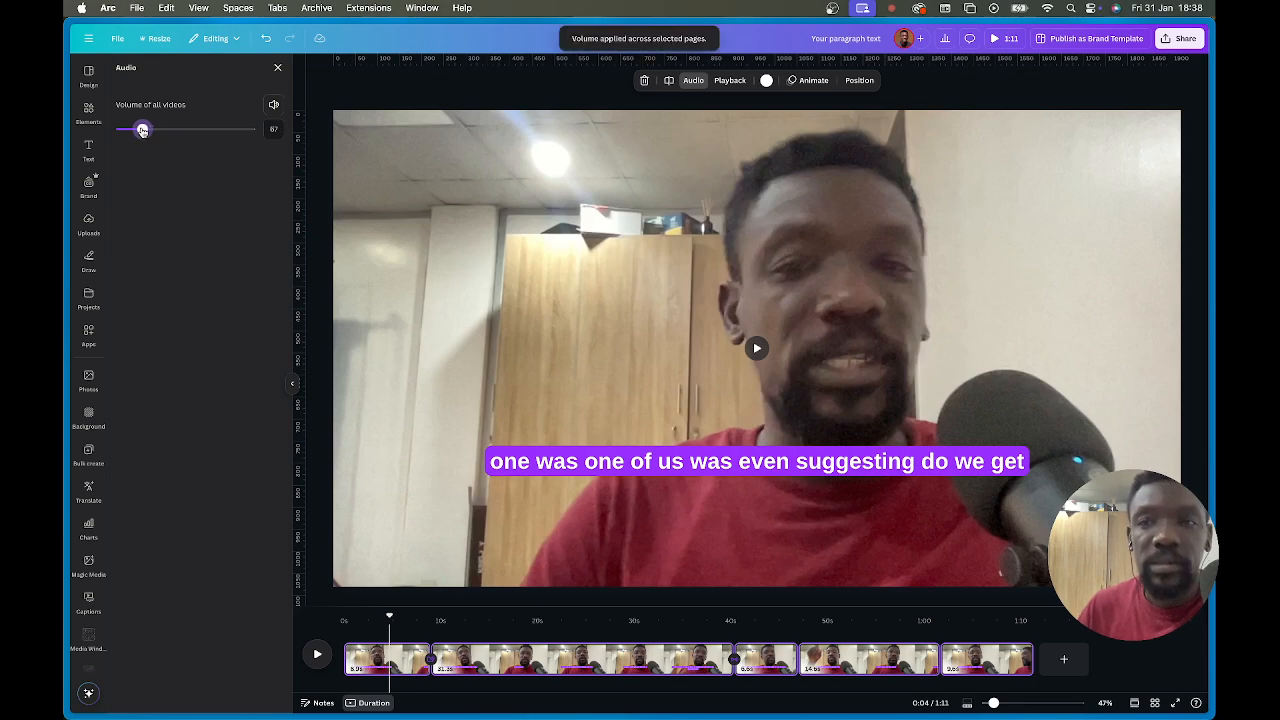
Preview the talking-head video with the system volume raised to judge the clip volume.
{"action": "left_click", "coordinate": [997, 39]}
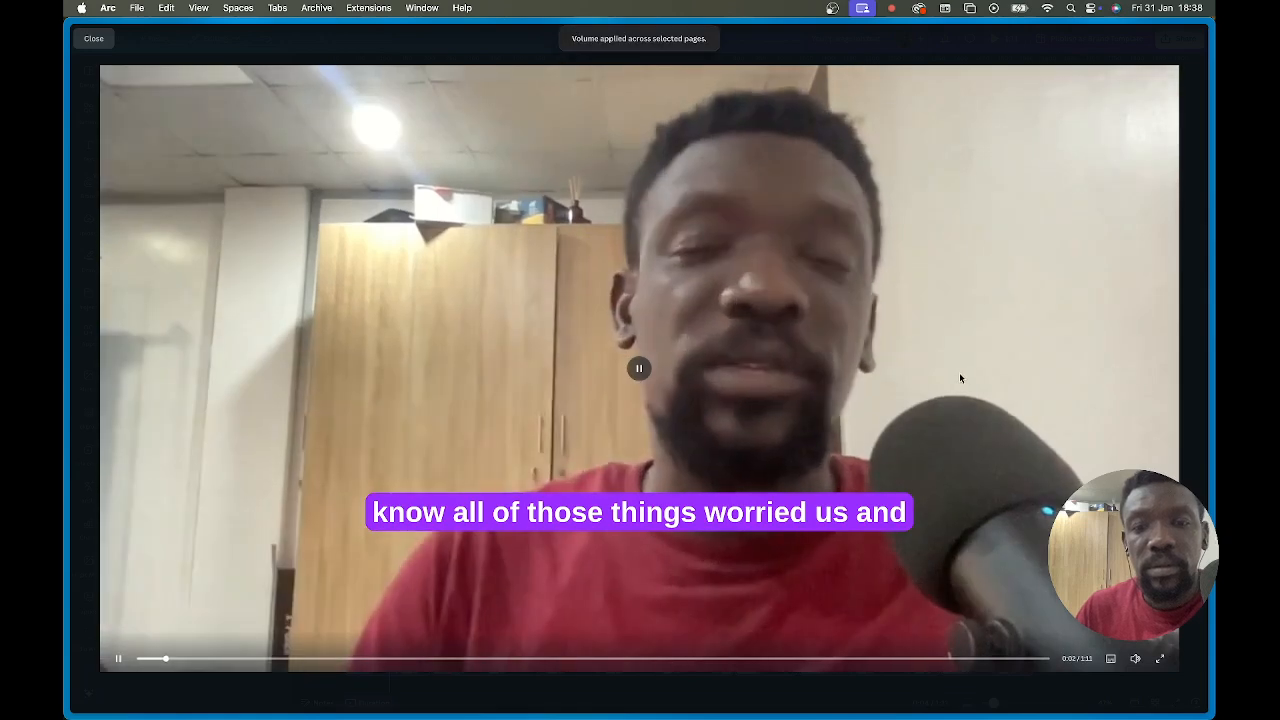
{"action": "key", "text": "XF86AudioRaiseVolume"}
{"action": "key", "text": "XF86AudioRaiseVolume"}
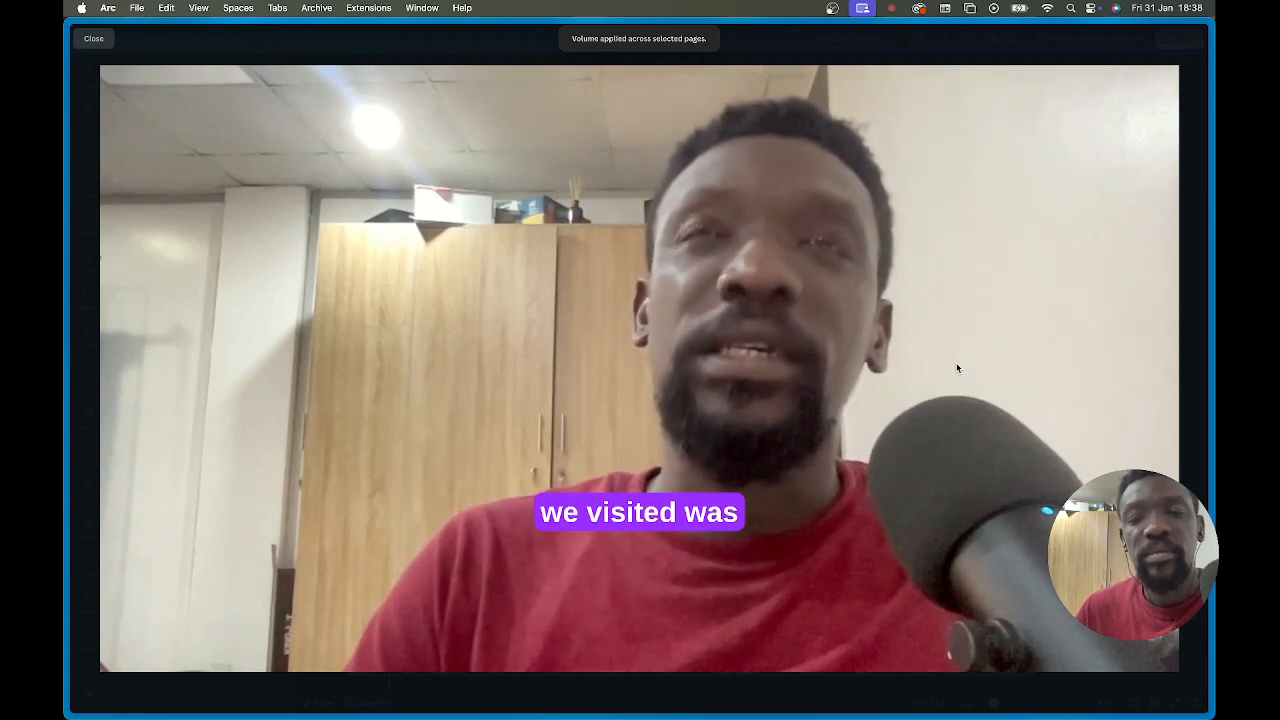
{"action": "key", "text": "Escape"}
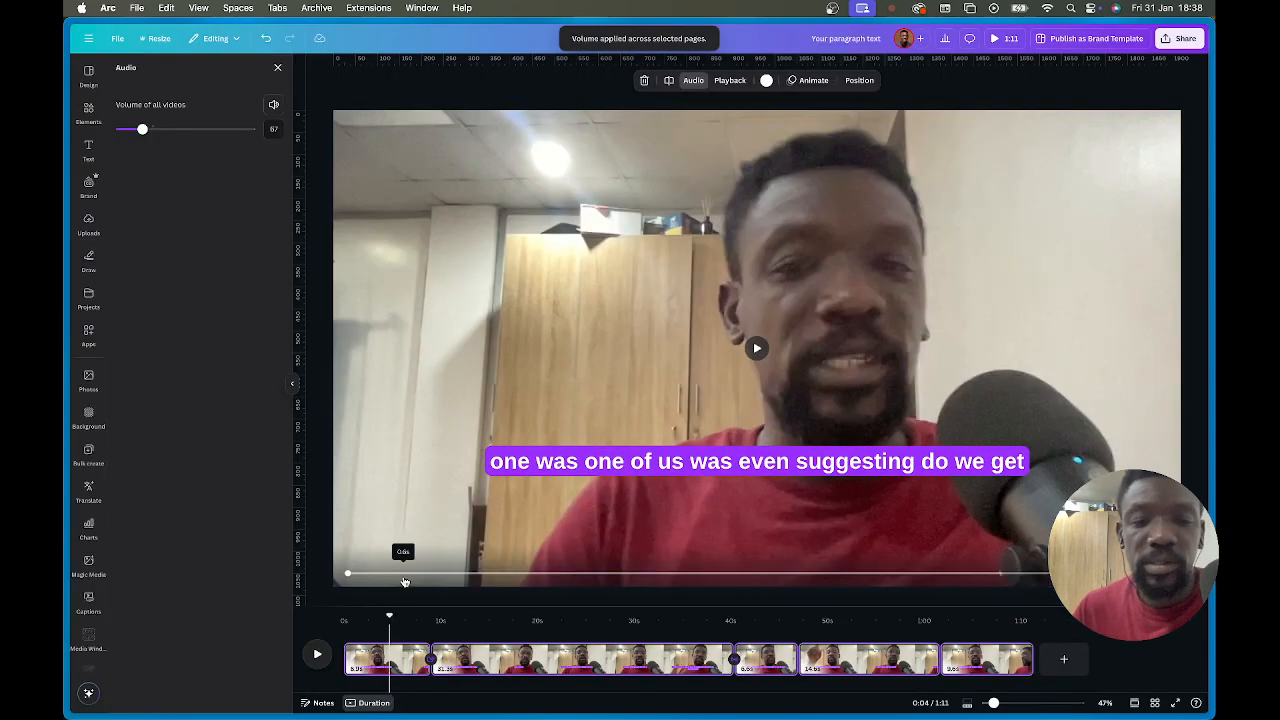
Paste the copied name label at the start of the talking-head video, shrink it to about size 50 and place it in the frame's lower-left area.
{"action": "left_click_drag", "start_coordinate": [388, 616], "coordinate": [326, 619]}
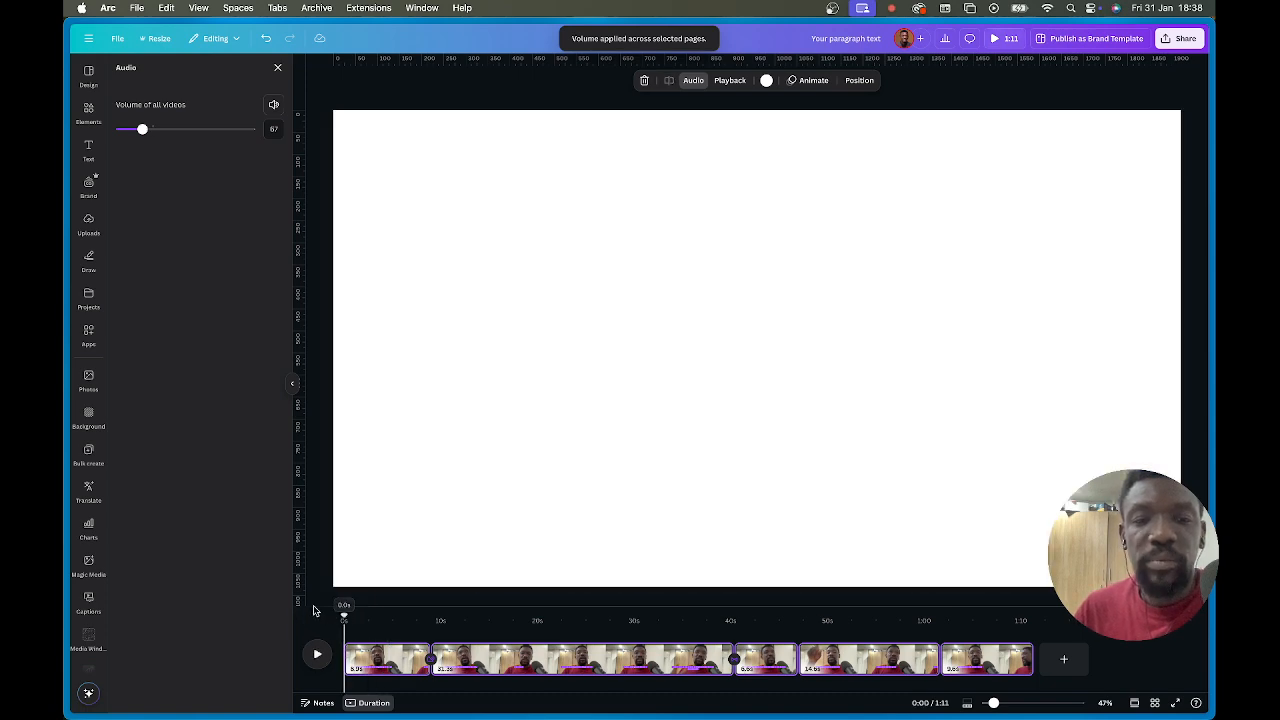
{"action": "left_click", "coordinate": [559, 468]}
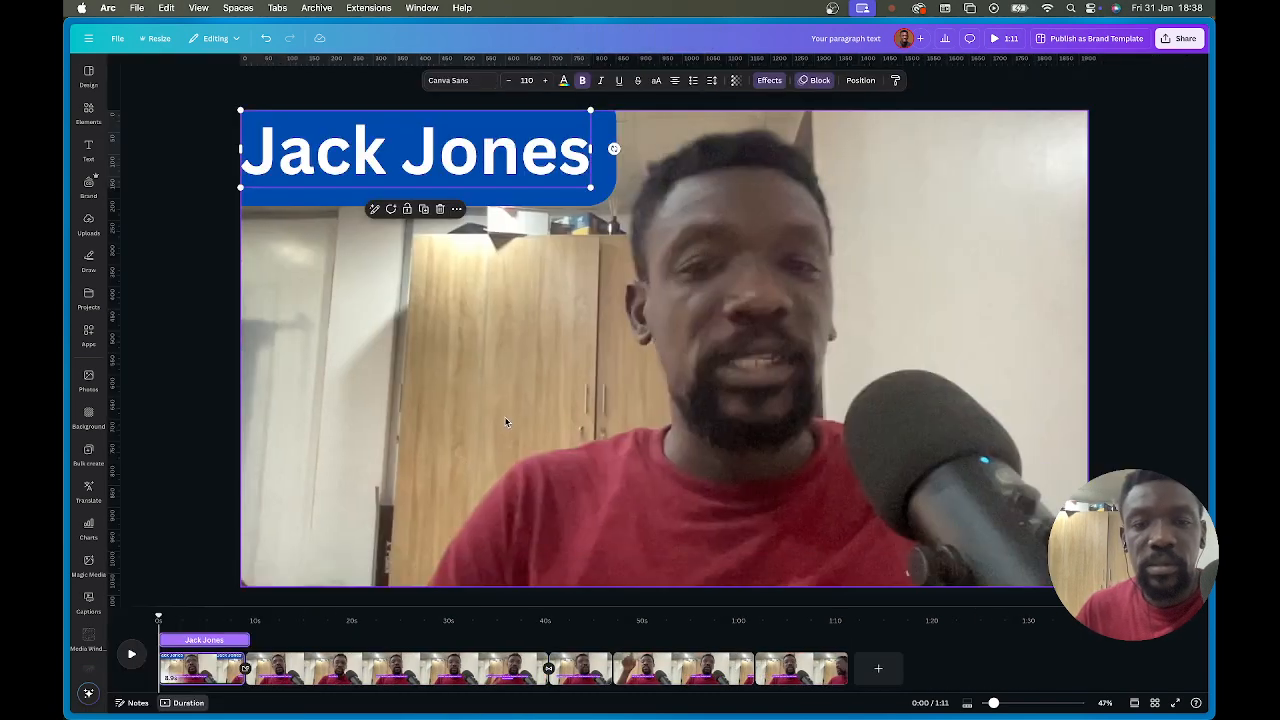
{"action": "left_click", "coordinate": [550, 230]}
{"action": "left_click_drag", "start_coordinate": [560, 177], "coordinate": [632, 492]}
{"action": "left_click_drag", "start_coordinate": [662, 424], "coordinate": [486, 466]}
{"action": "left_click_drag", "start_coordinate": [420, 490], "coordinate": [397, 494]}
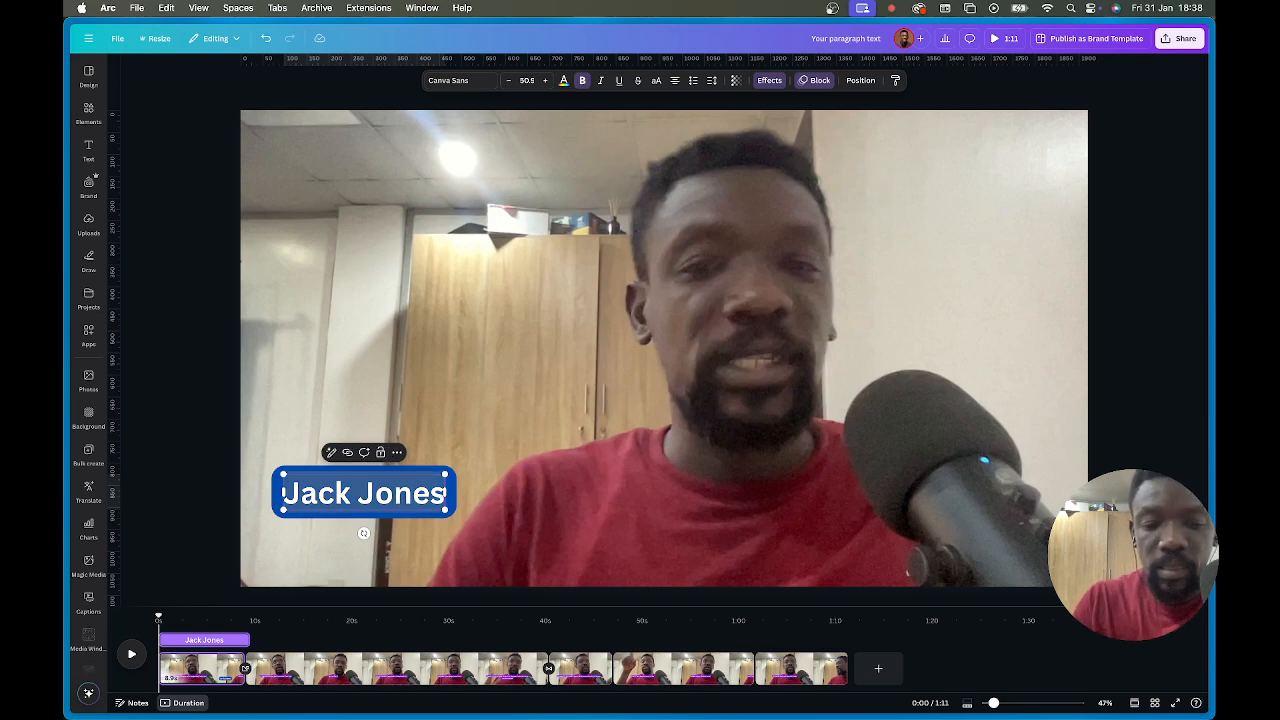
Replace the blue label's text with "The Canva Geek" and shift the label fully inside the frame.
{"action": "type", "text": "The Canva"}
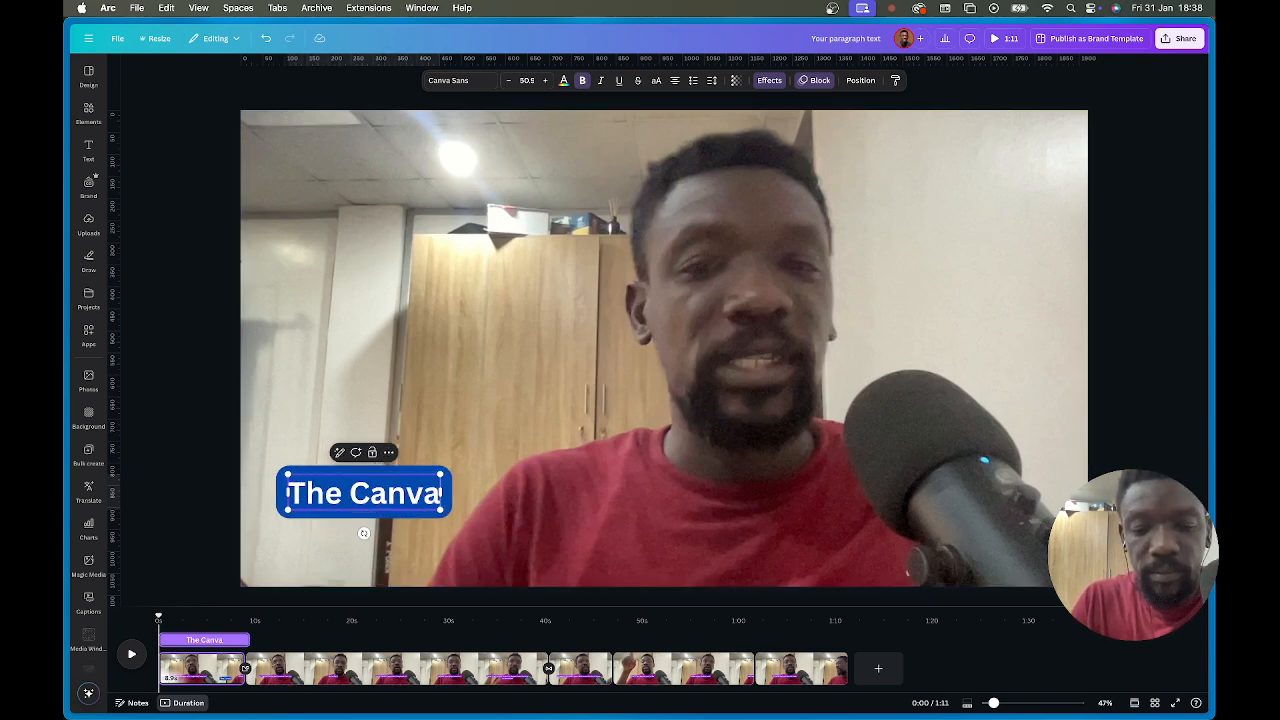
{"action": "type", "text": " Geek"}
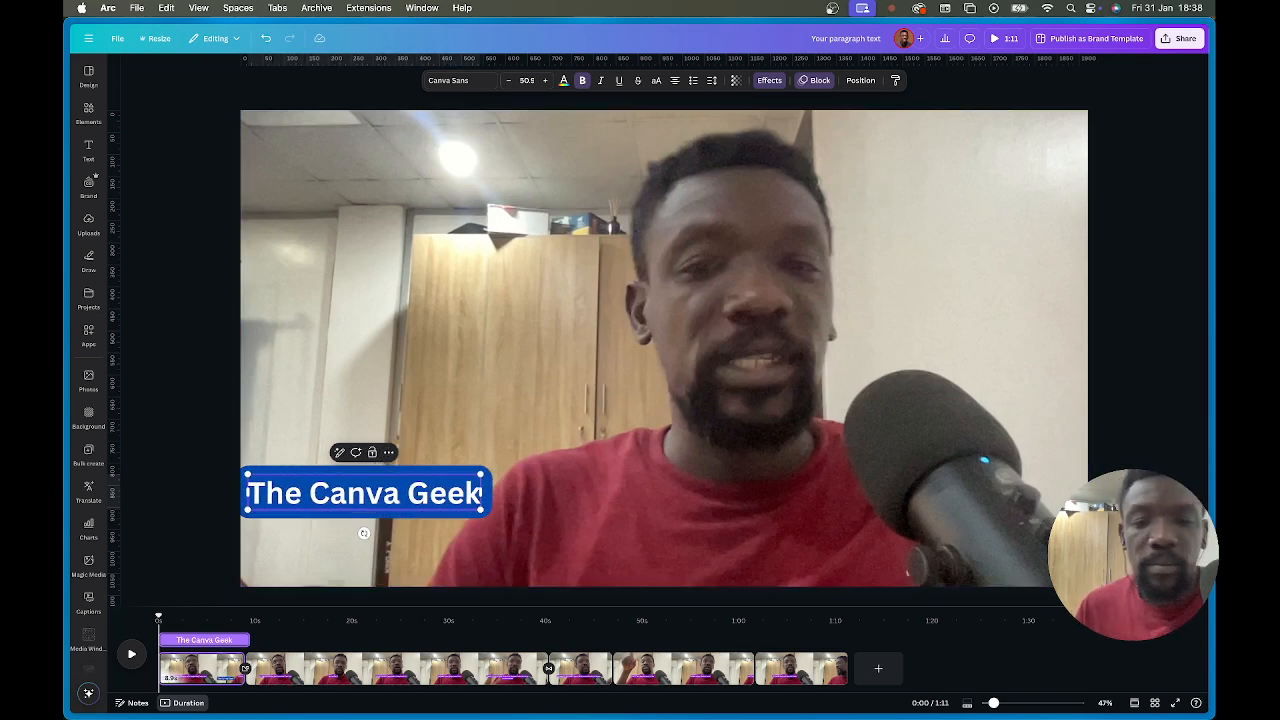
{"action": "left_click", "coordinate": [596, 422]}
{"action": "left_click_drag", "start_coordinate": [422, 483], "coordinate": [456, 461]}
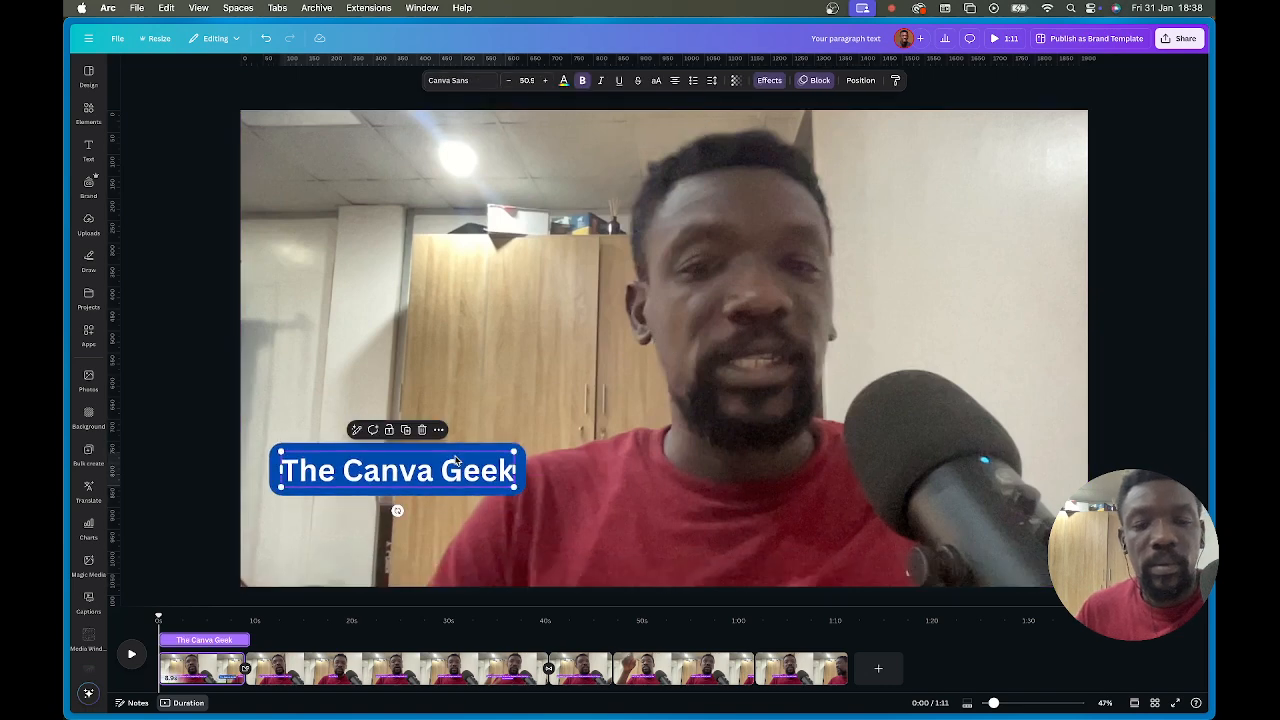
Add a text box directly below the blue label reading "Design Tutor and Tech Expert".
{"action": "left_click", "coordinate": [484, 497]}
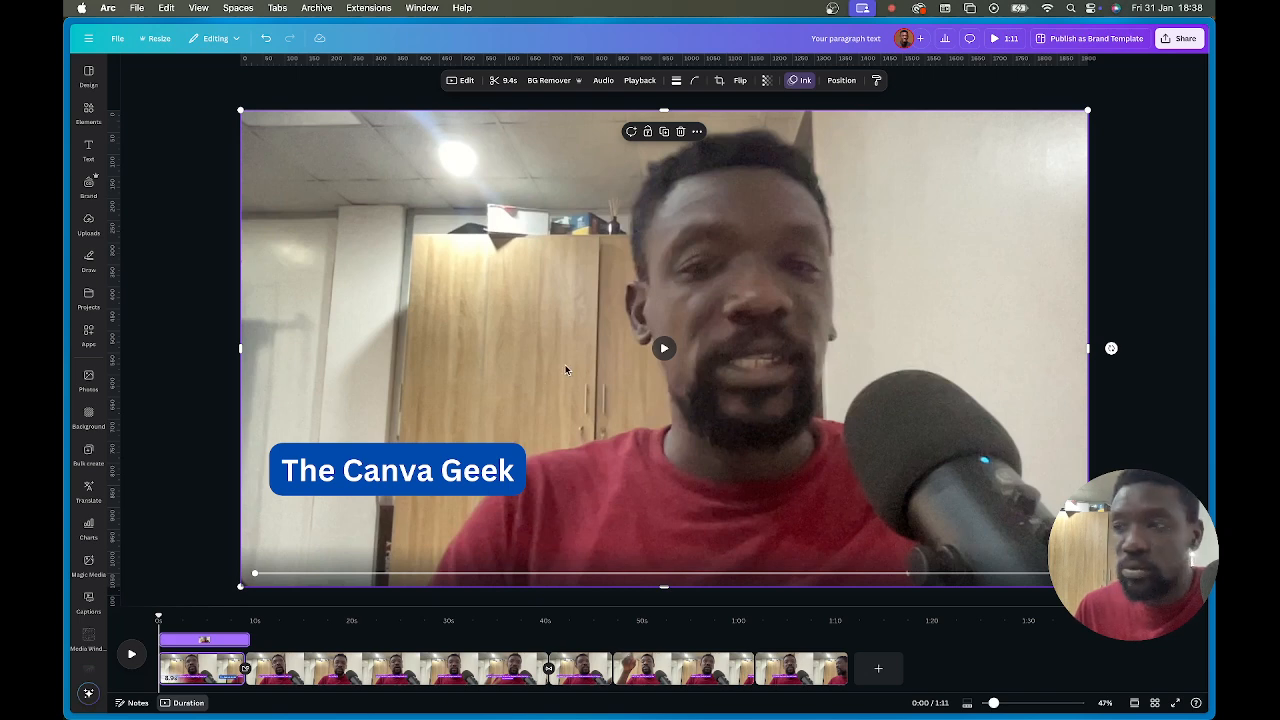
{"action": "key", "text": "t"}
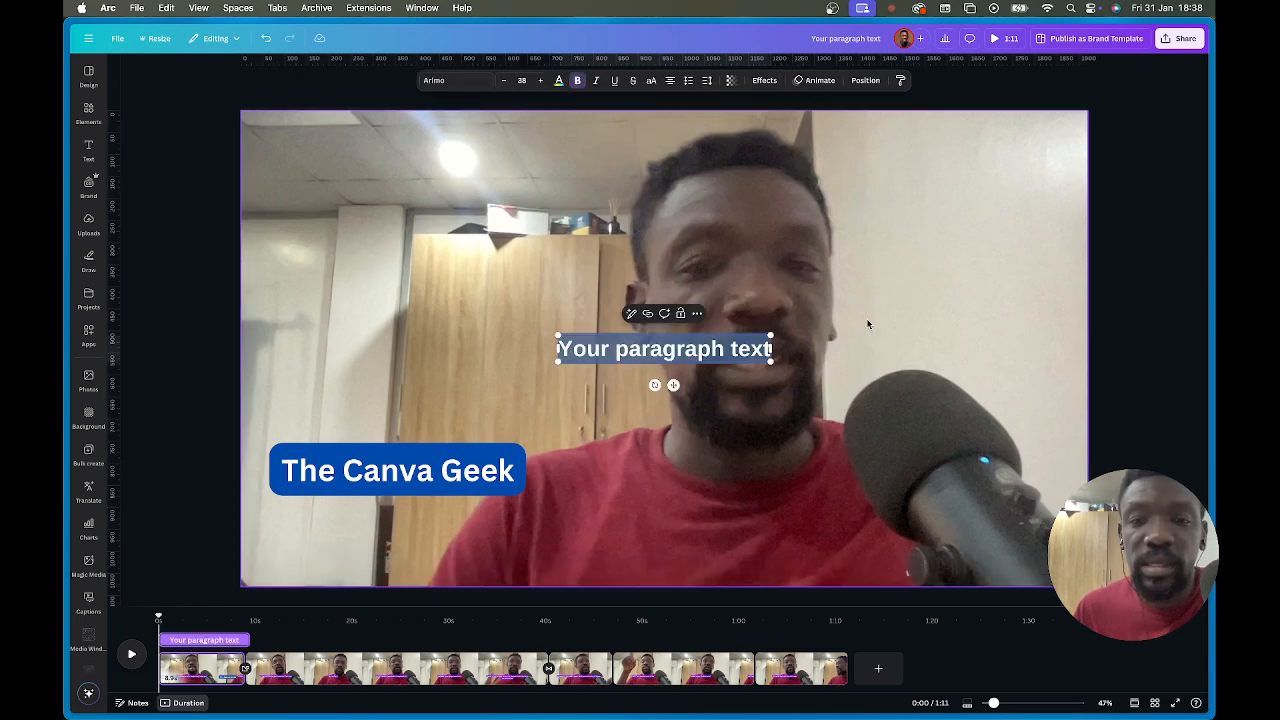
{"action": "left_click_drag", "start_coordinate": [710, 355], "coordinate": [432, 510]}
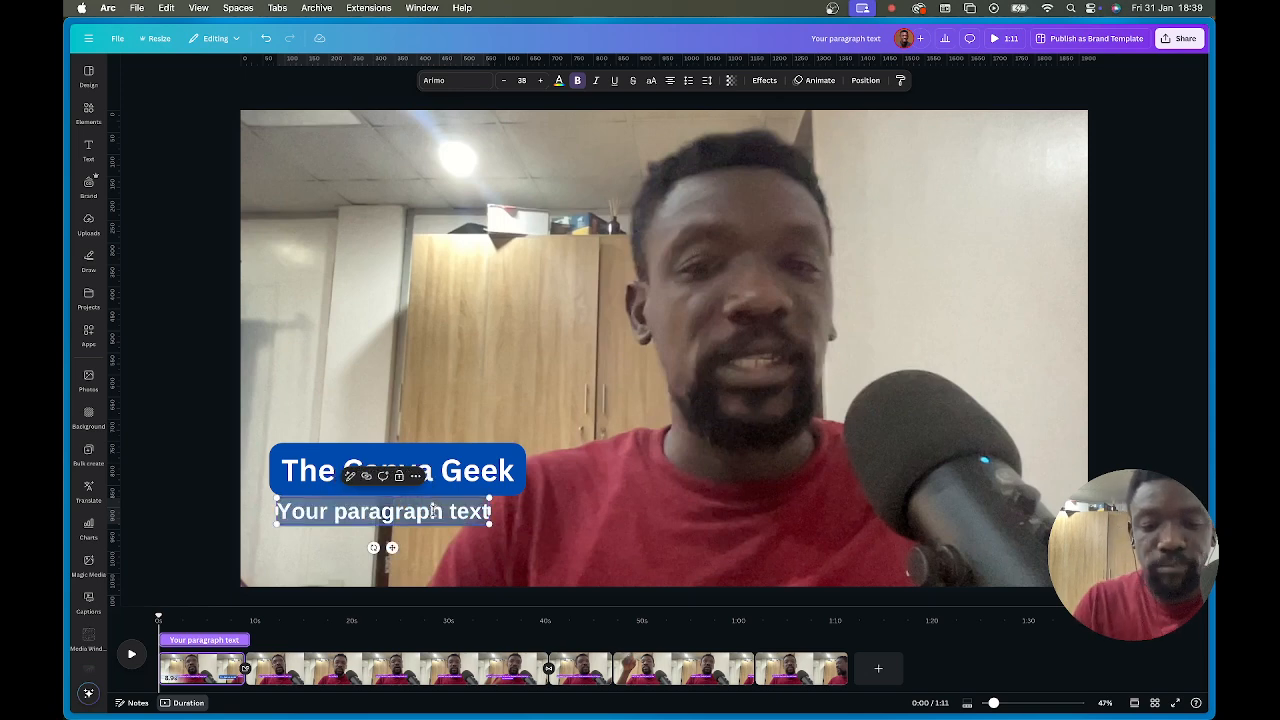
{"action": "type", "text": "De"}
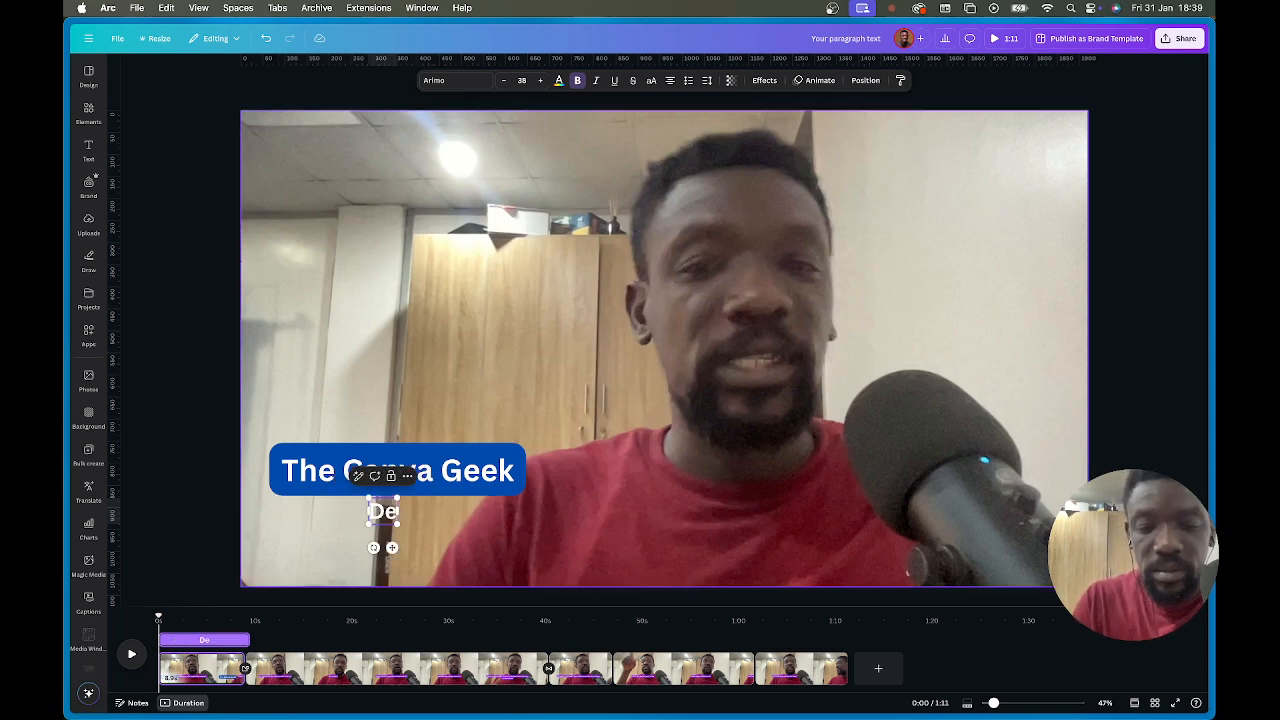
{"action": "type", "text": "sign Tutor and"}
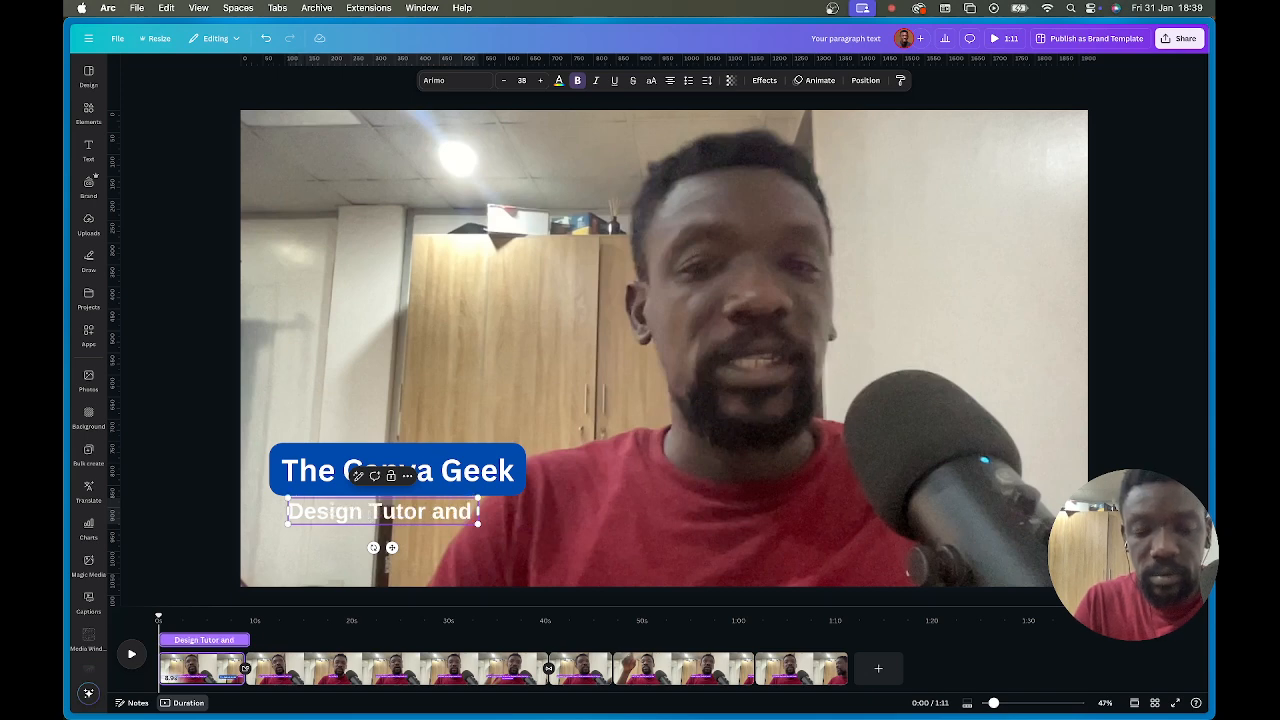
{"action": "type", "text": " Tech"}
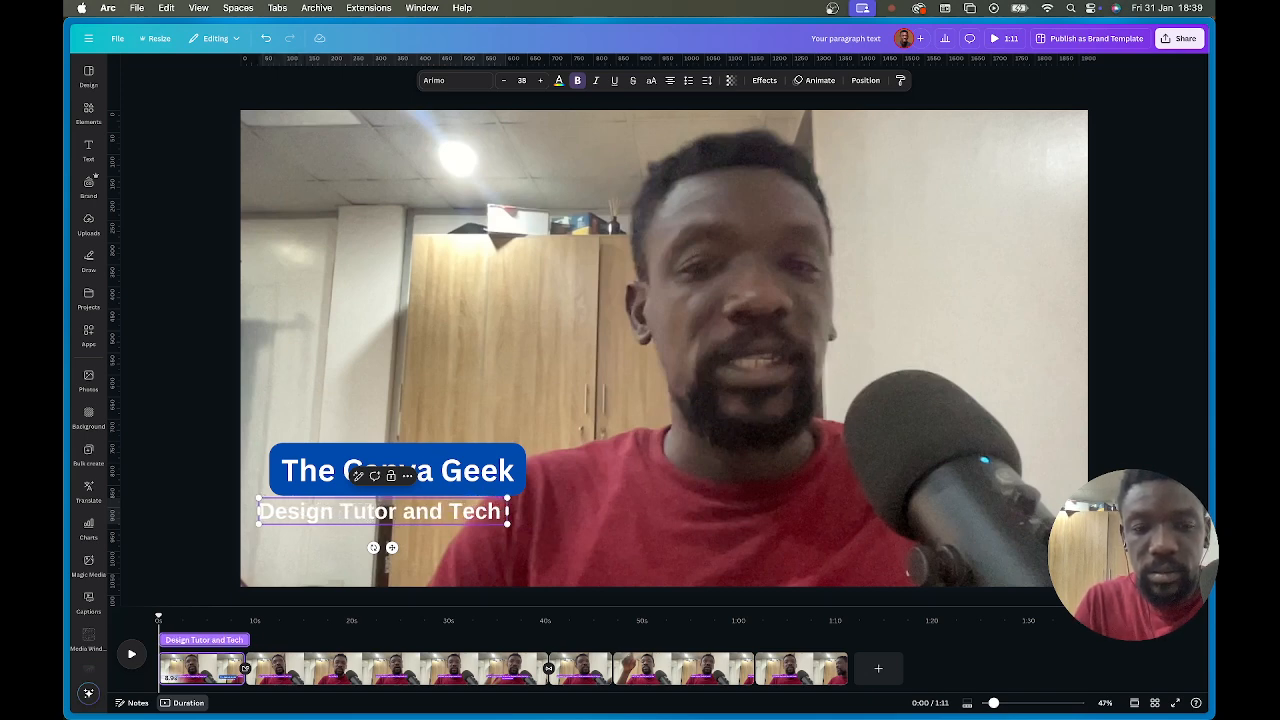
{"action": "type", "text": " Expert"}
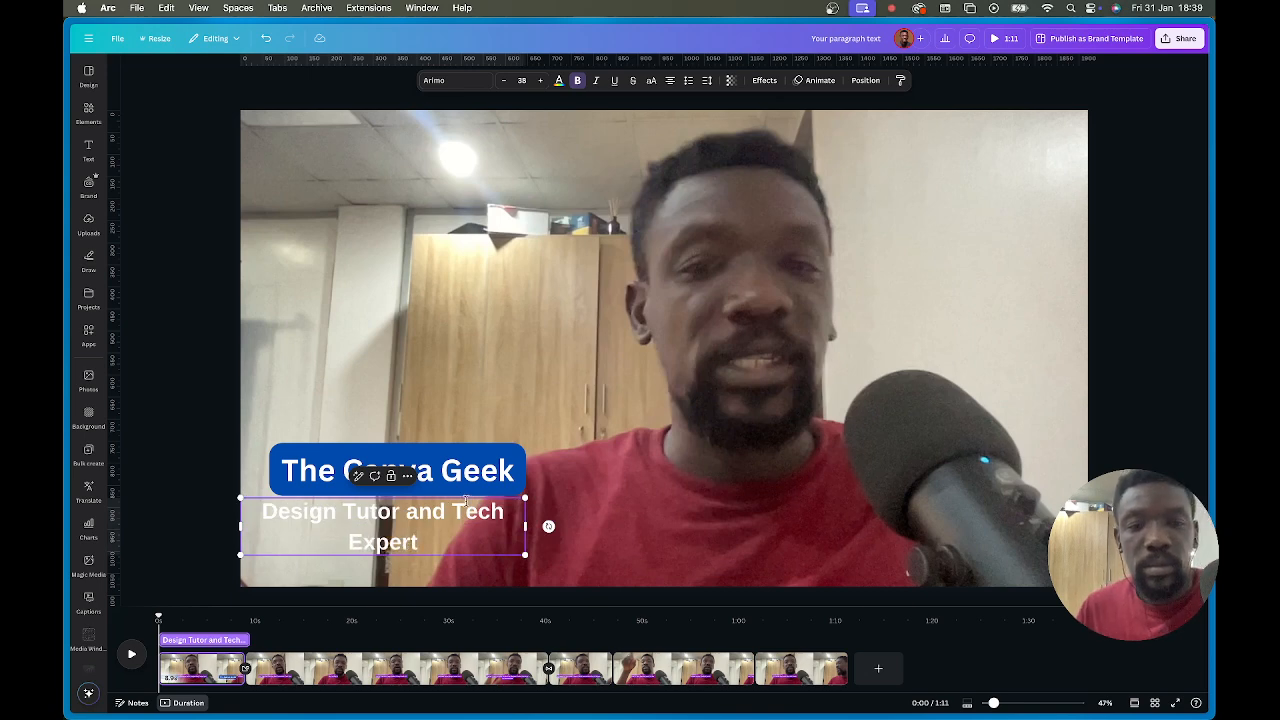
Fit the subtitle on one line at size 24.3, place it just under the blue label and left-align its text.
{"action": "left_click_drag", "start_coordinate": [526, 527], "coordinate": [651, 512]}
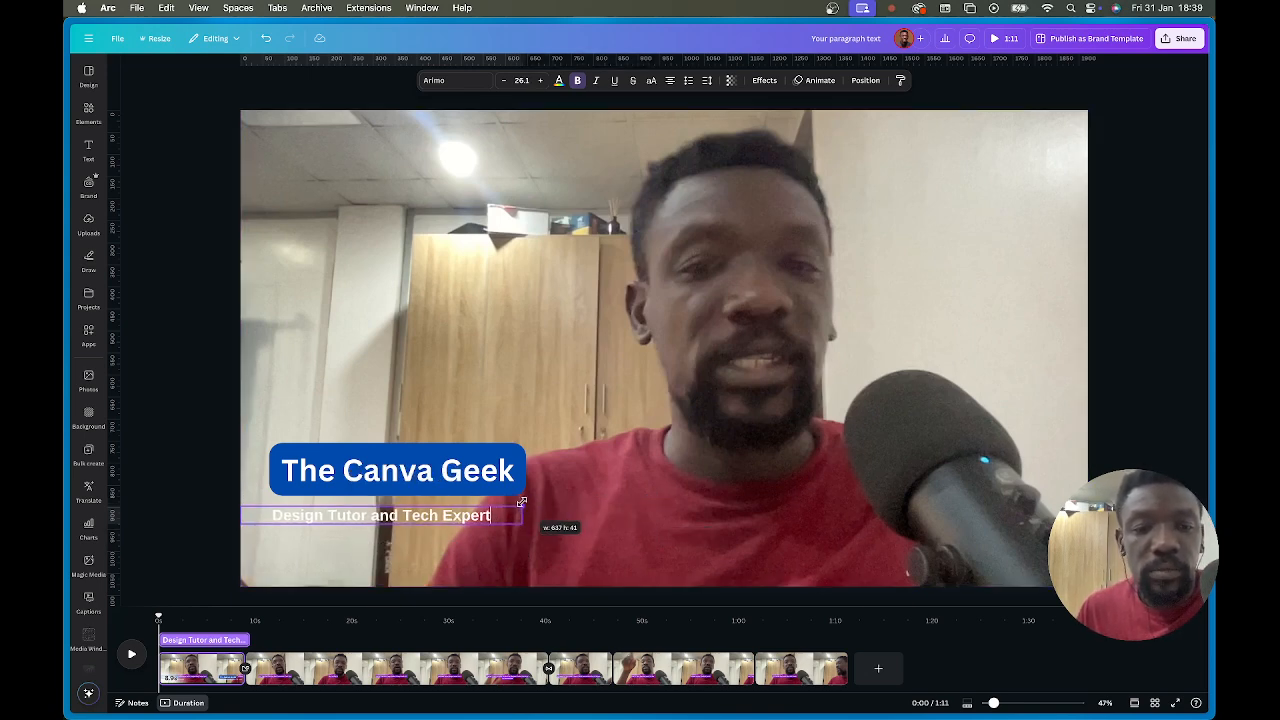
{"action": "left_click", "coordinate": [534, 433]}
{"action": "left_click_drag", "start_coordinate": [410, 516], "coordinate": [426, 506]}
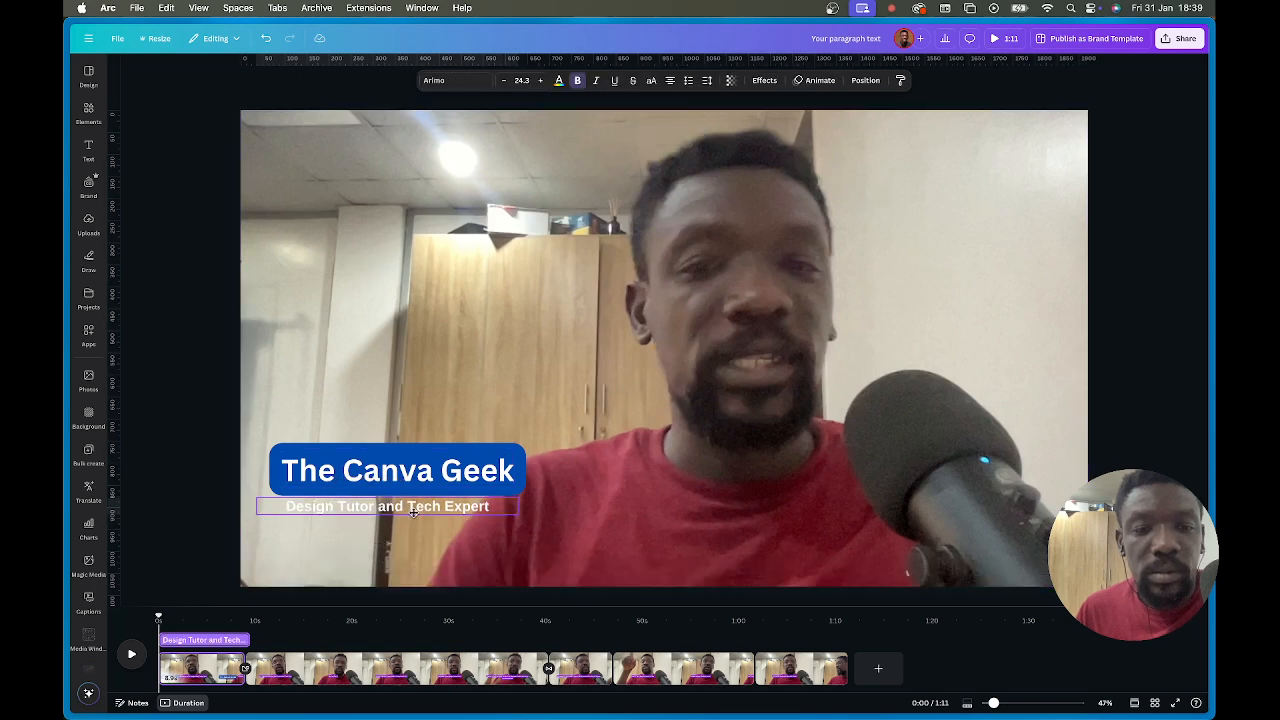
{"action": "left_click", "coordinate": [670, 81]}
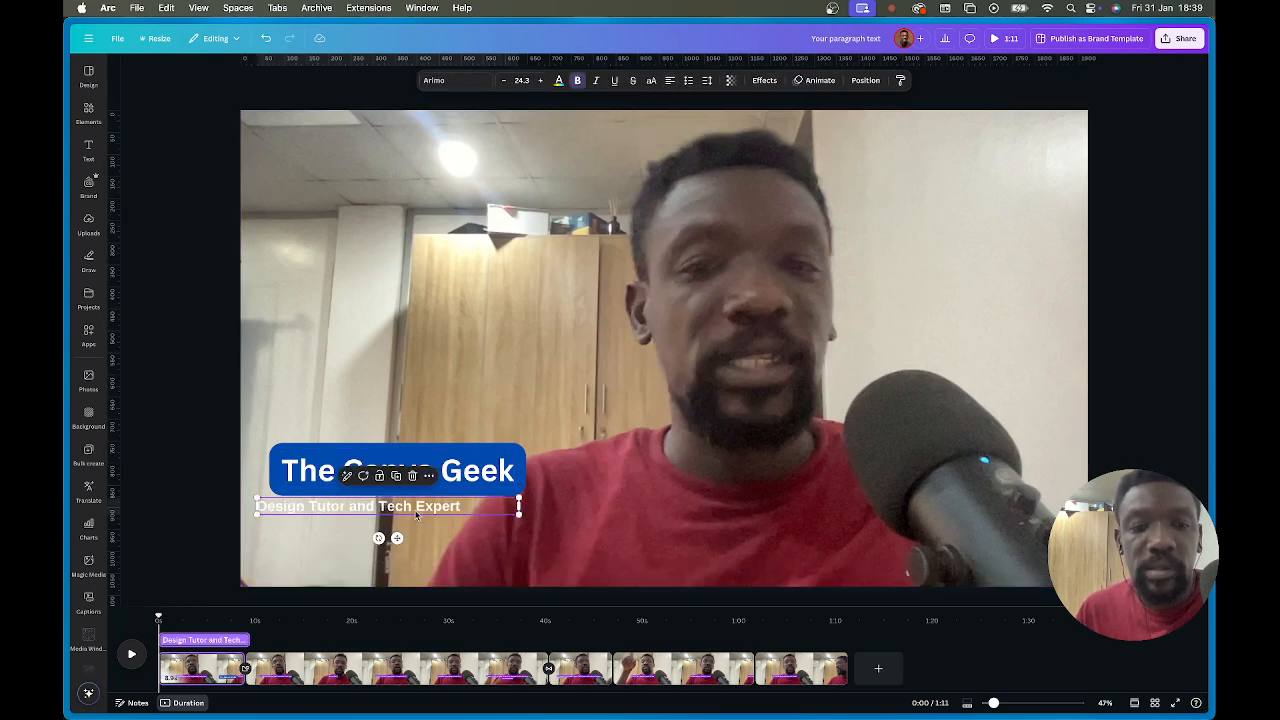
Align the subtitle's left edge with the blue label's text and apply the Lift effect at intensity 85.
{"action": "left_click_drag", "start_coordinate": [416, 515], "coordinate": [418, 540]}
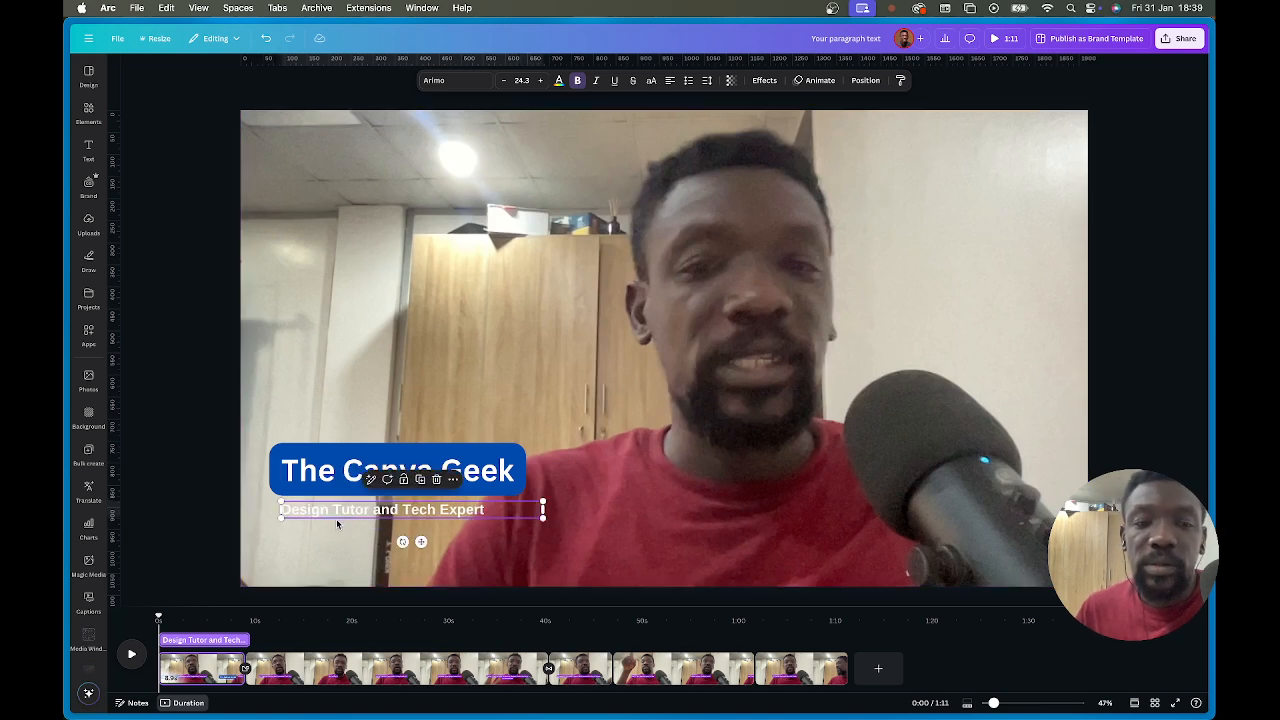
{"action": "left_click", "coordinate": [764, 81]}
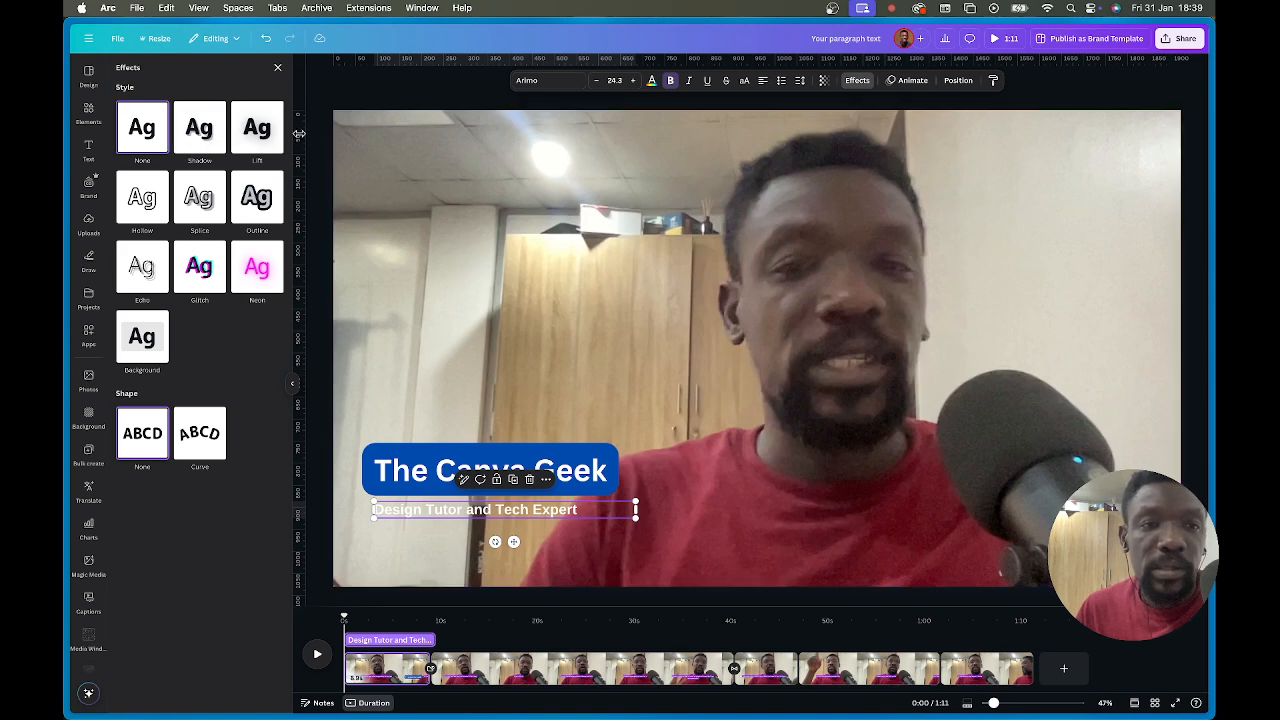
{"action": "left_click", "coordinate": [256, 131]}
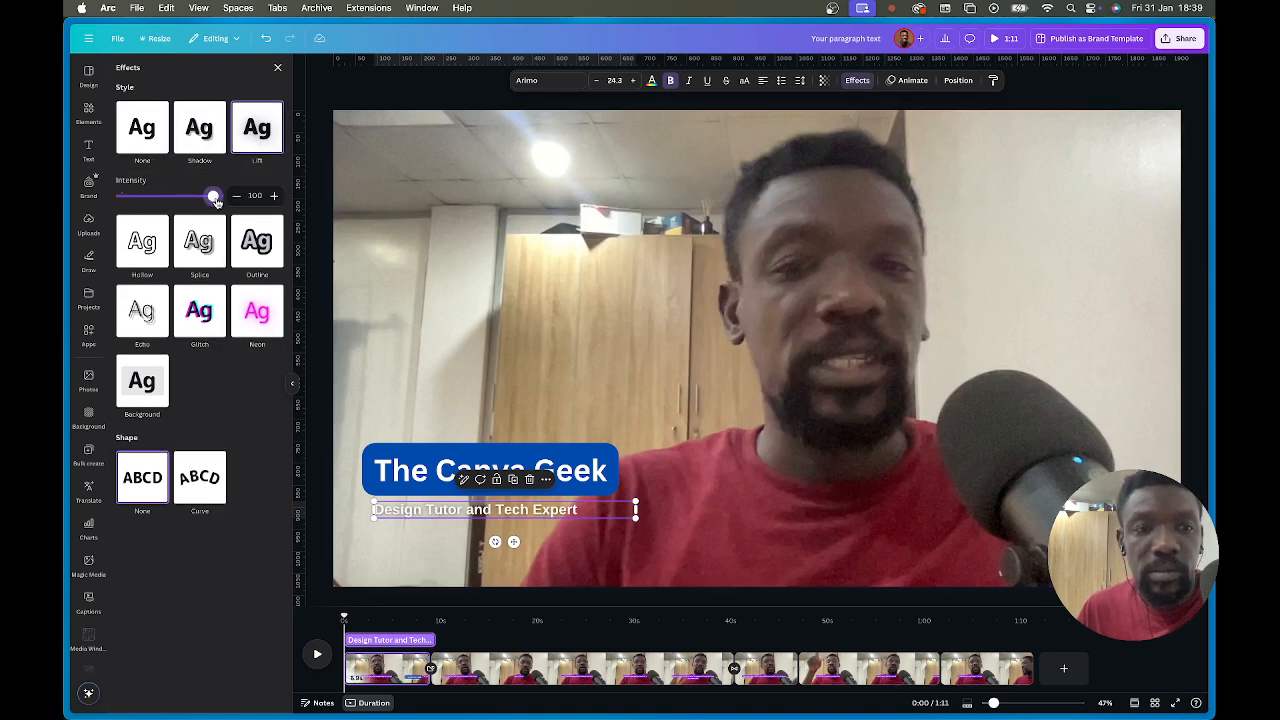
{"action": "left_click", "coordinate": [671, 86]}
{"action": "left_click", "coordinate": [671, 86]}
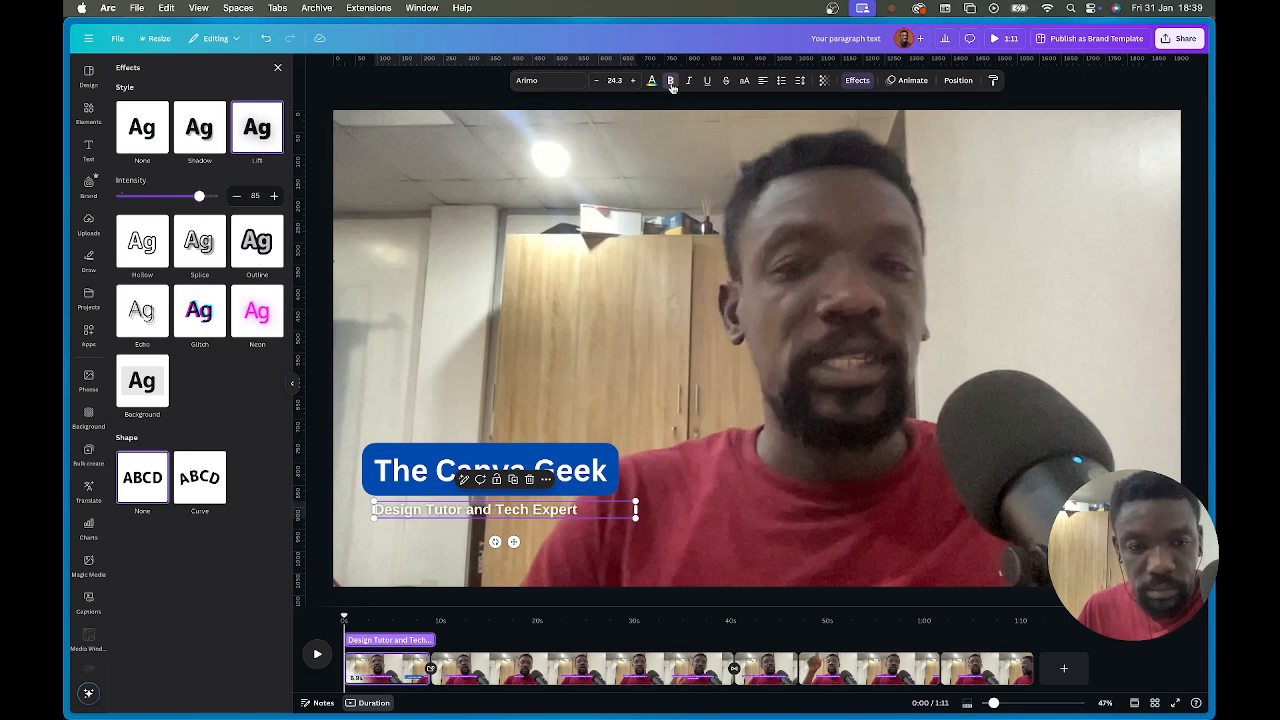
Change the subtitle's font to Clash Display Variable Bold, trying Anton first.
{"action": "left_click", "coordinate": [560, 81]}
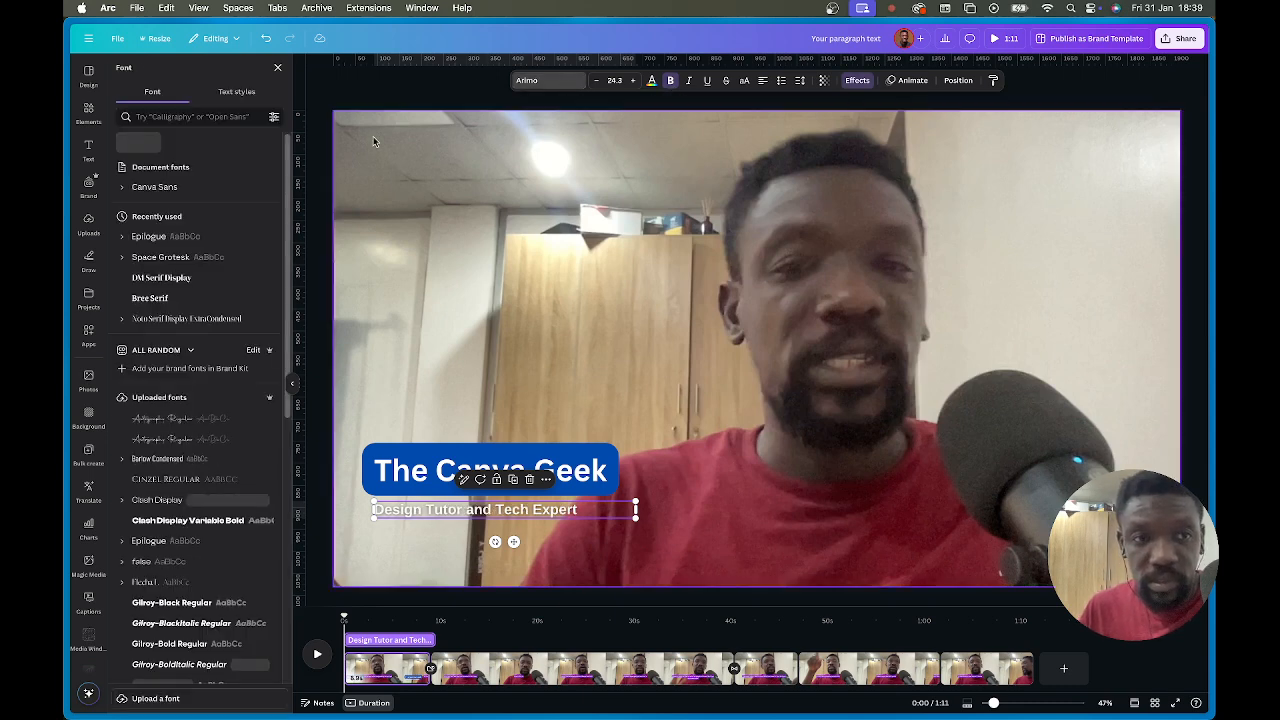
{"action": "left_click", "coordinate": [176, 345]}
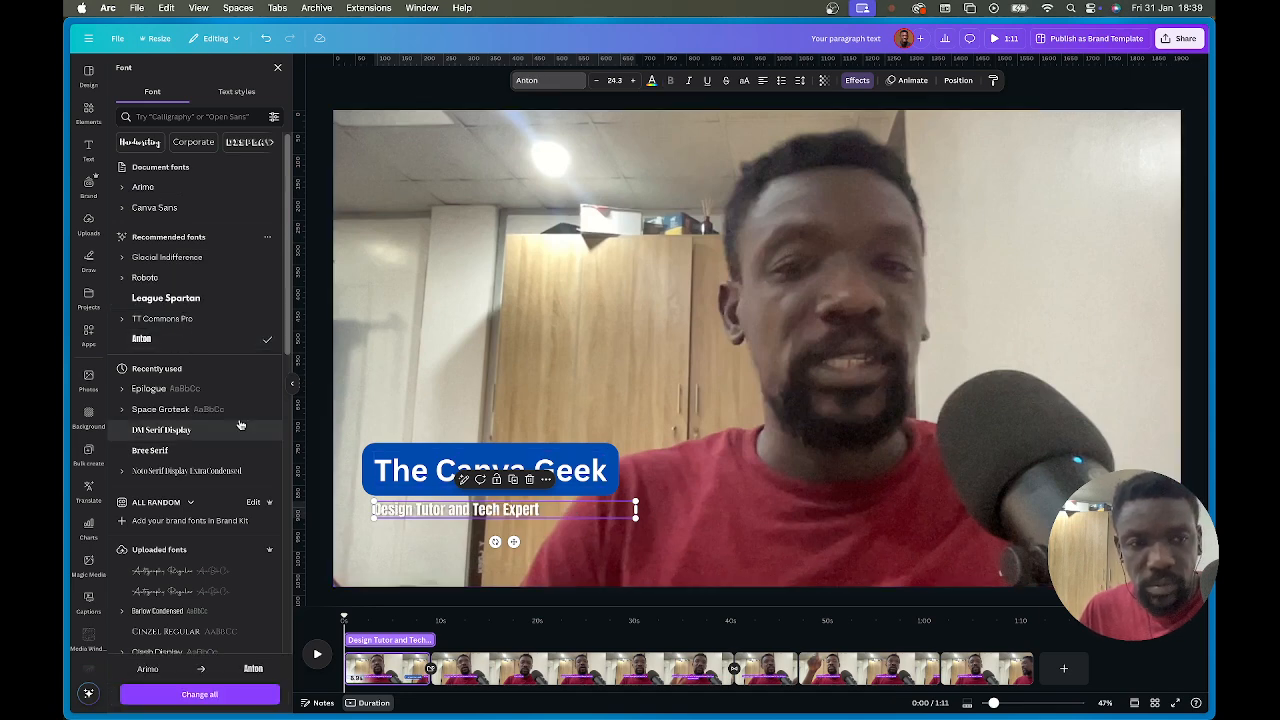
{"action": "scroll", "coordinate": [200, 490], "scroll_direction": "down", "scroll_amount": 3}
{"action": "scroll", "coordinate": [180, 491], "scroll_direction": "down", "scroll_amount": 2}
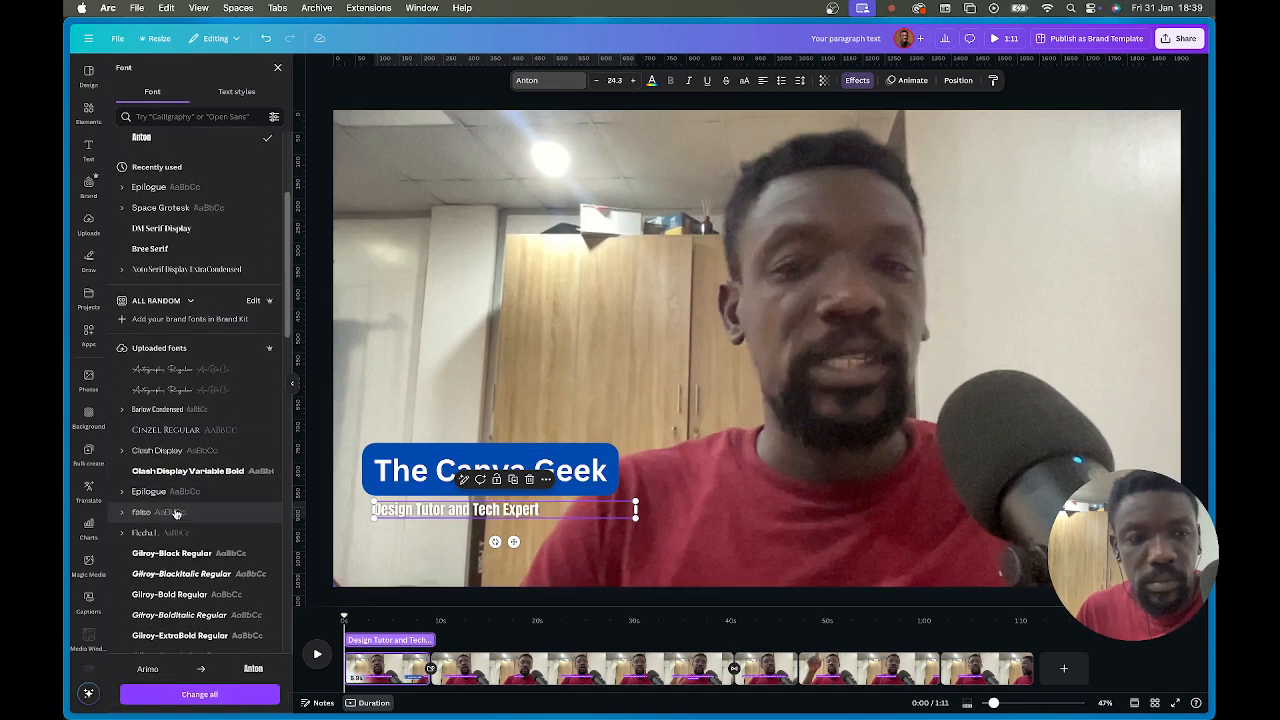
{"action": "left_click", "coordinate": [180, 470]}
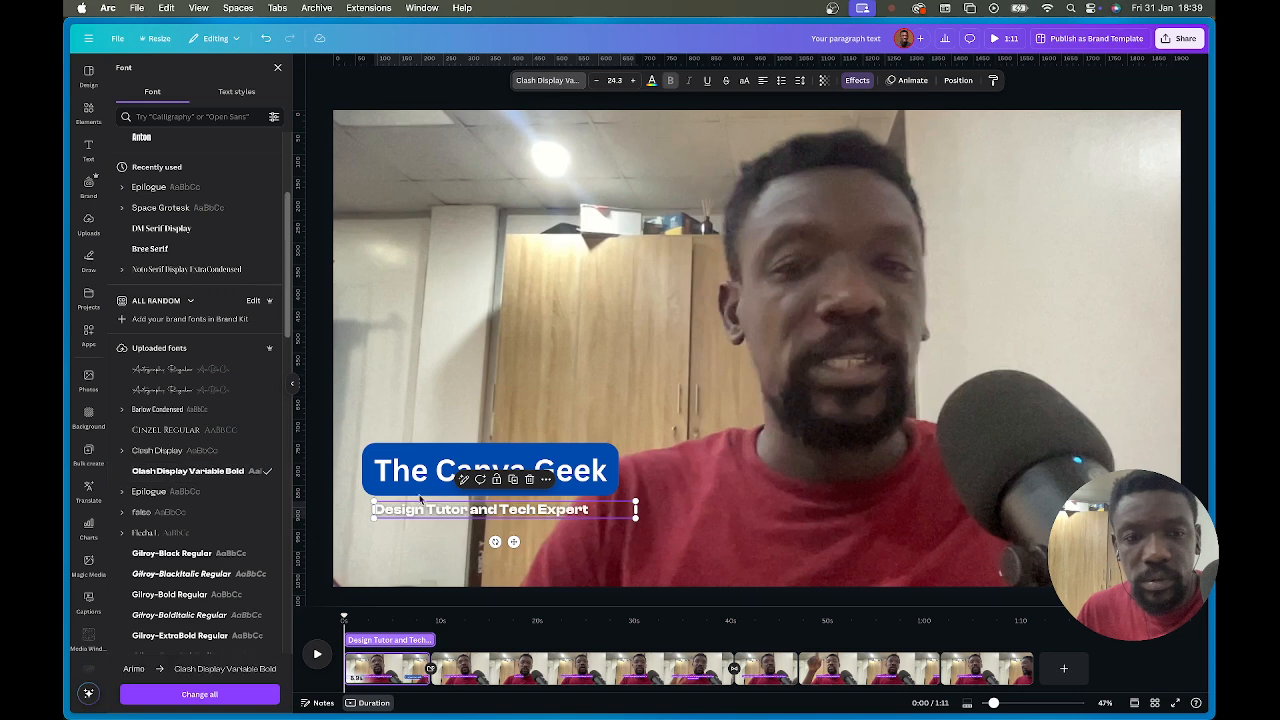
Shrink the subtitle to size 22.1, keeping it on one line under the name label.
{"action": "left_click", "coordinate": [738, 457]}
{"action": "left_click", "coordinate": [502, 521]}
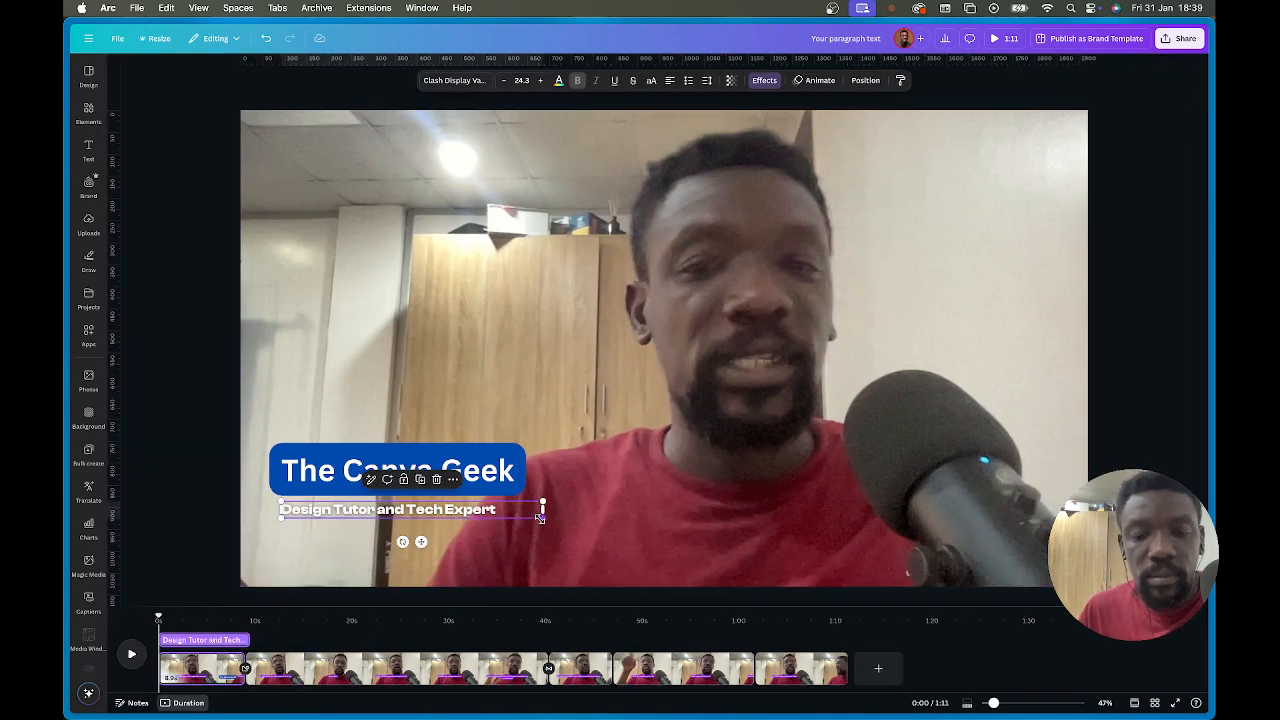
{"action": "left_click_drag", "start_coordinate": [540, 517], "coordinate": [515, 513]}
{"action": "left_click", "coordinate": [543, 541]}
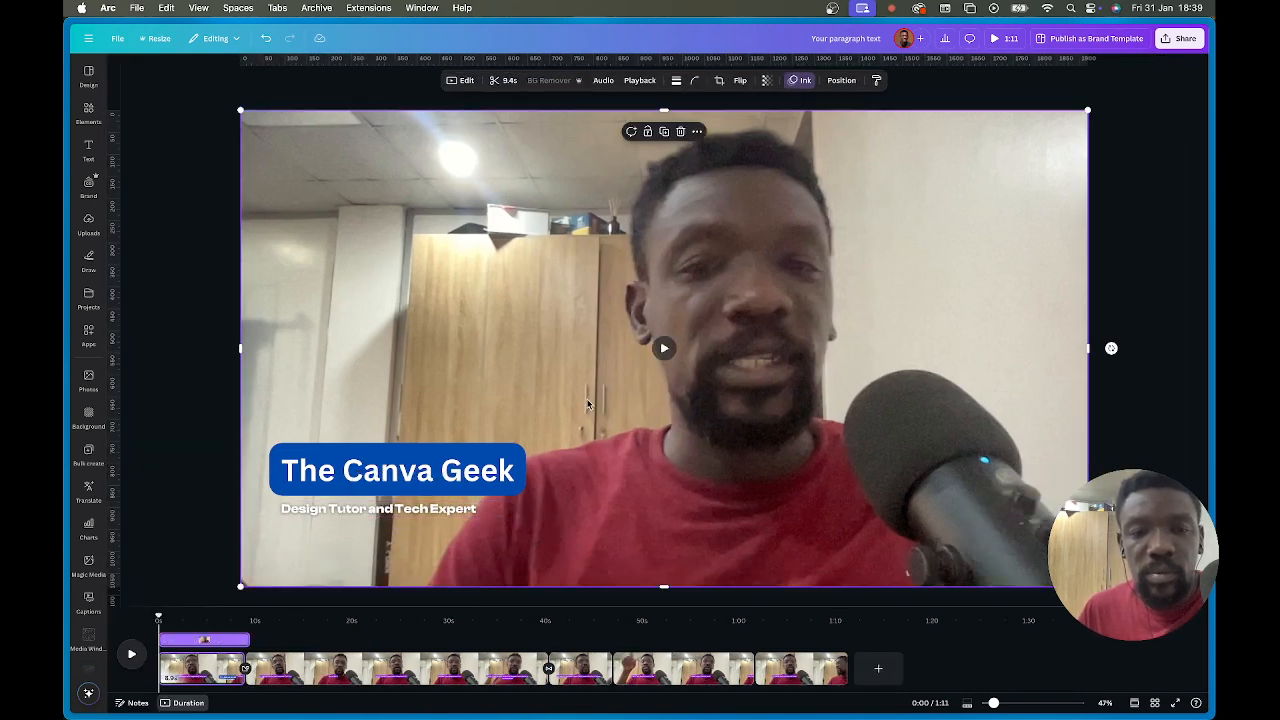
{"action": "left_click", "coordinate": [440, 466]}
{"action": "left_click", "coordinate": [358, 510]}
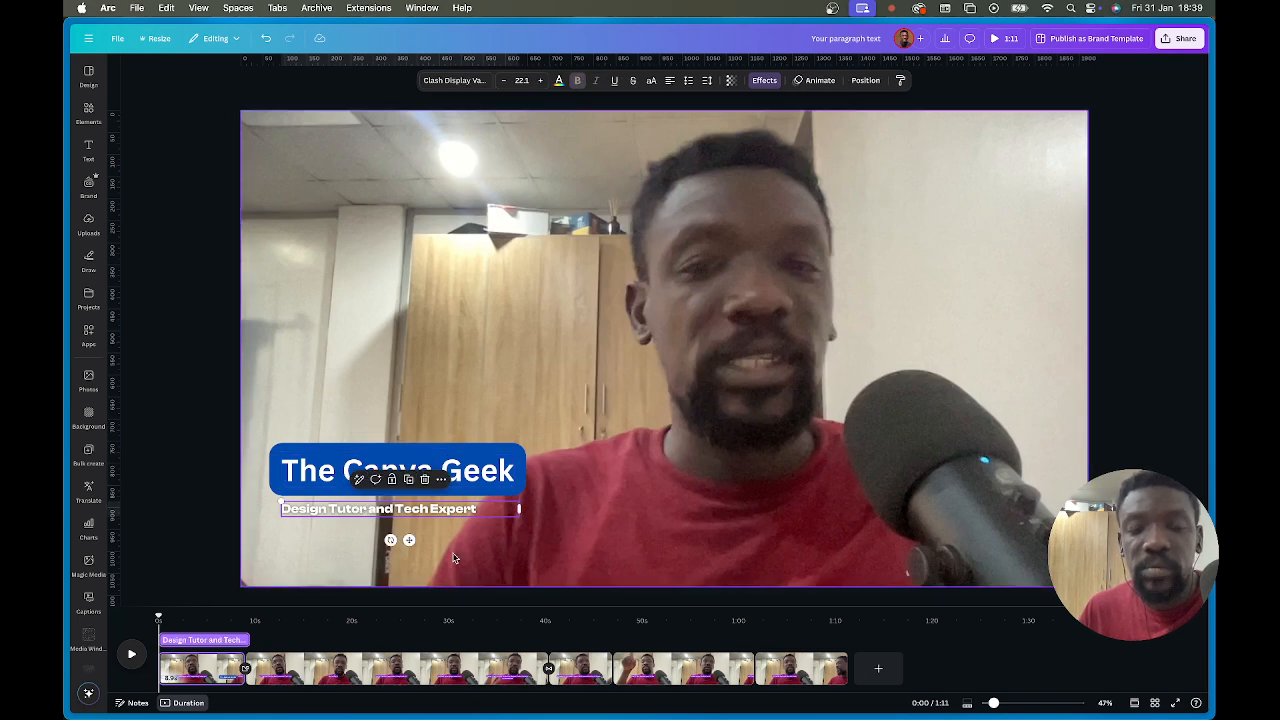
Recolour the background of "The Canva Geek" label to violet, trying red first.
{"action": "left_click", "coordinate": [452, 440]}
{"action": "left_click", "coordinate": [458, 463]}
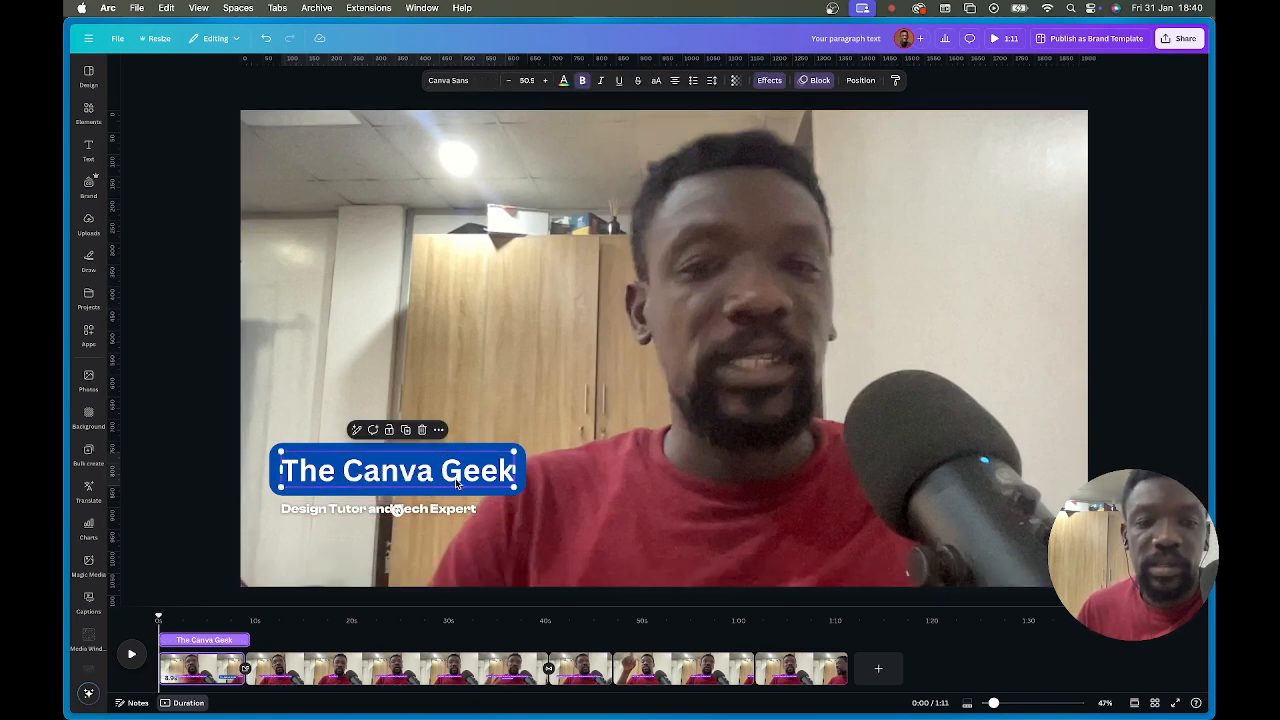
{"action": "left_click", "coordinate": [770, 83]}
{"action": "left_click", "coordinate": [276, 500]}
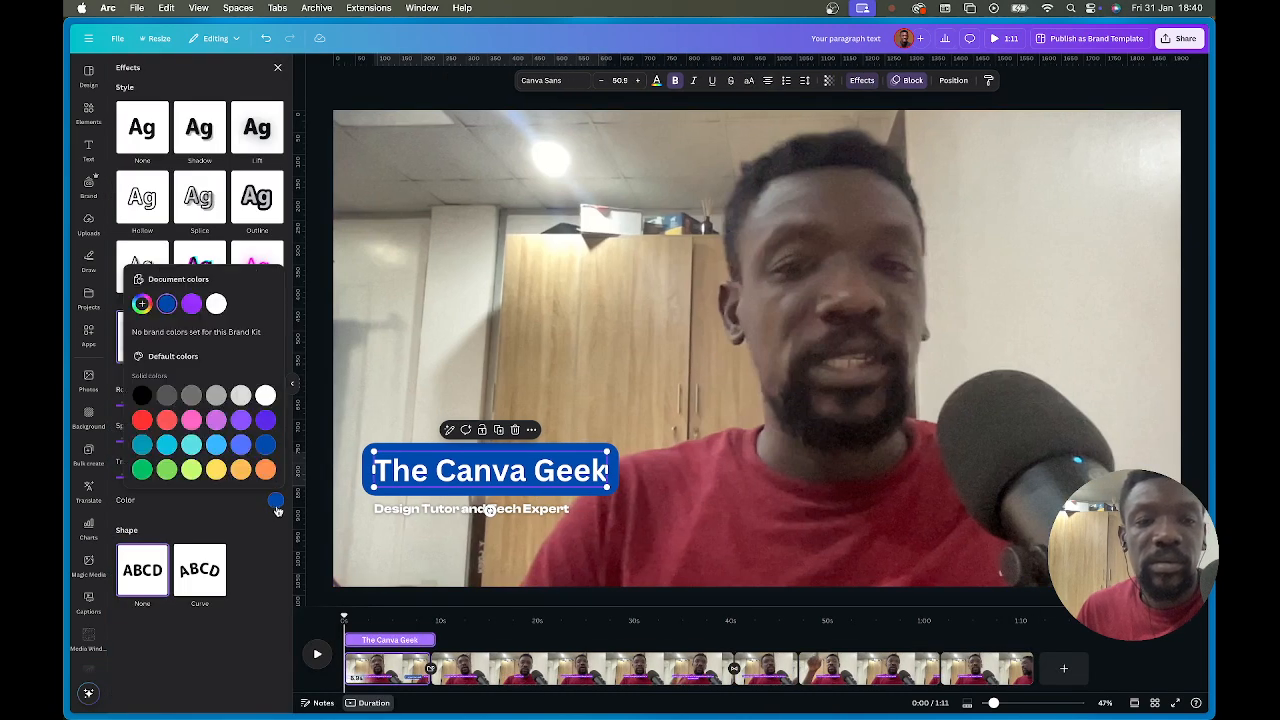
{"action": "left_click", "coordinate": [143, 421]}
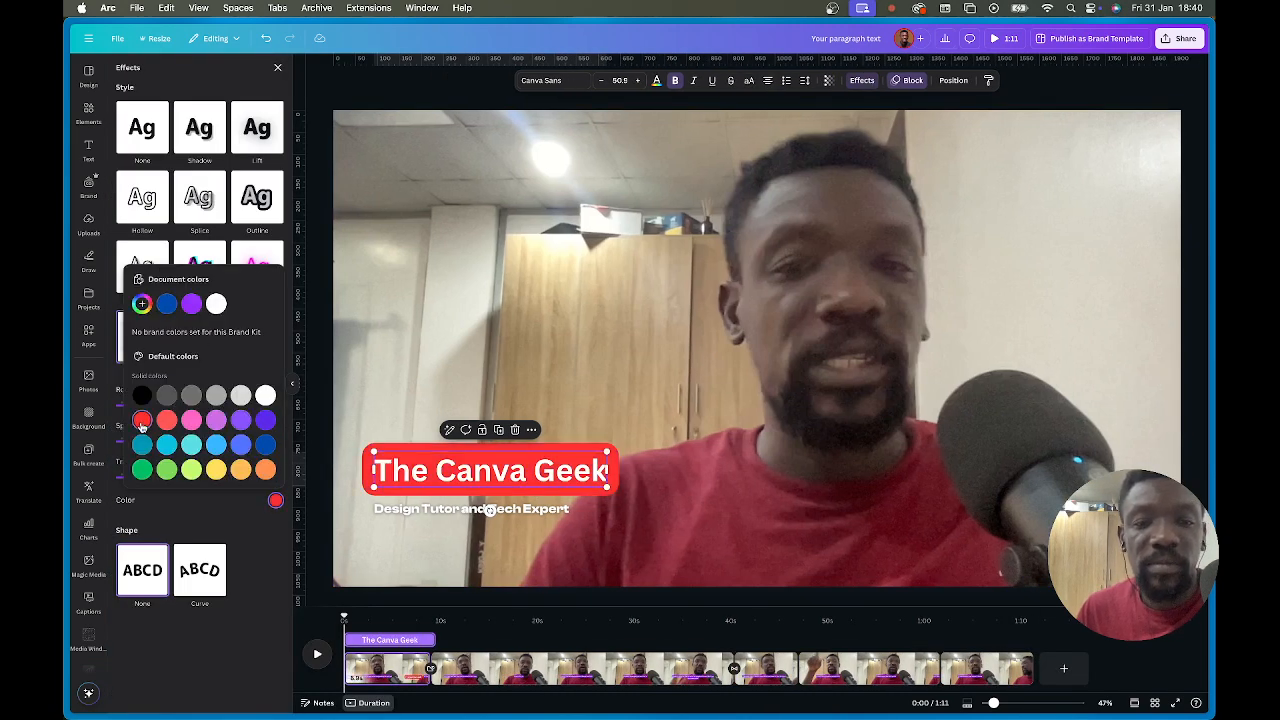
{"action": "left_click", "coordinate": [263, 445]}
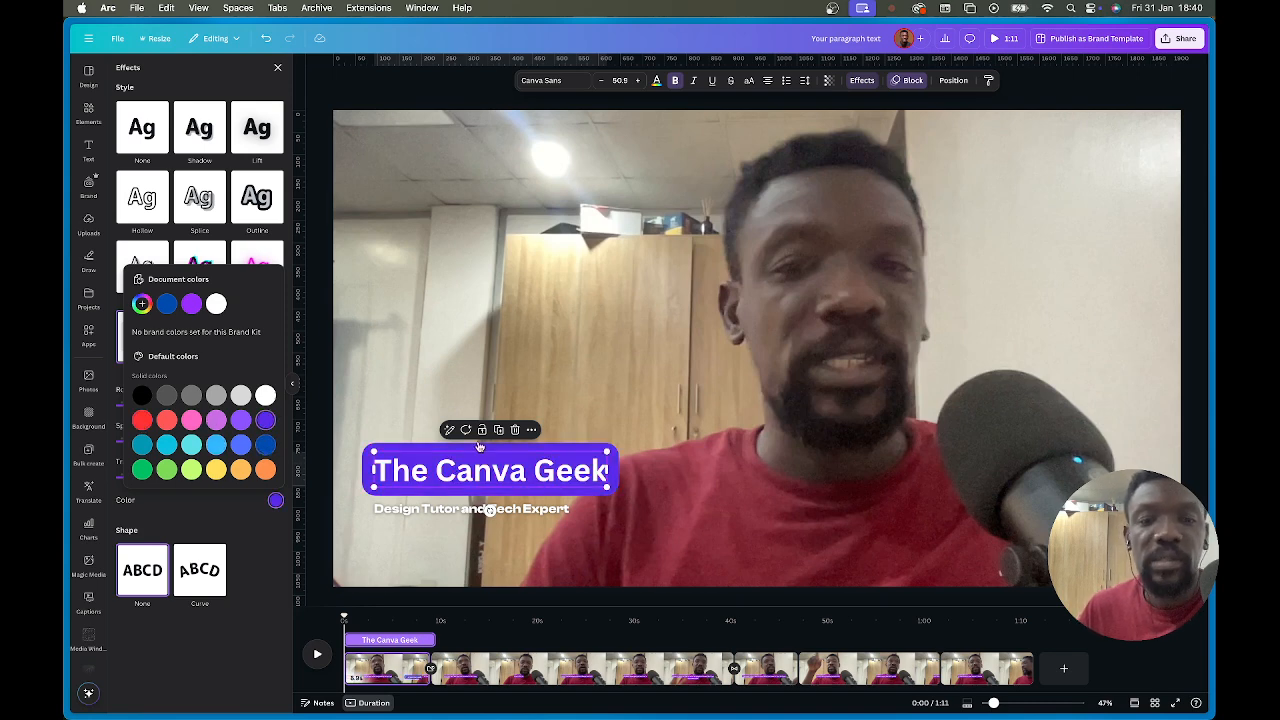
{"action": "left_click", "coordinate": [470, 510]}
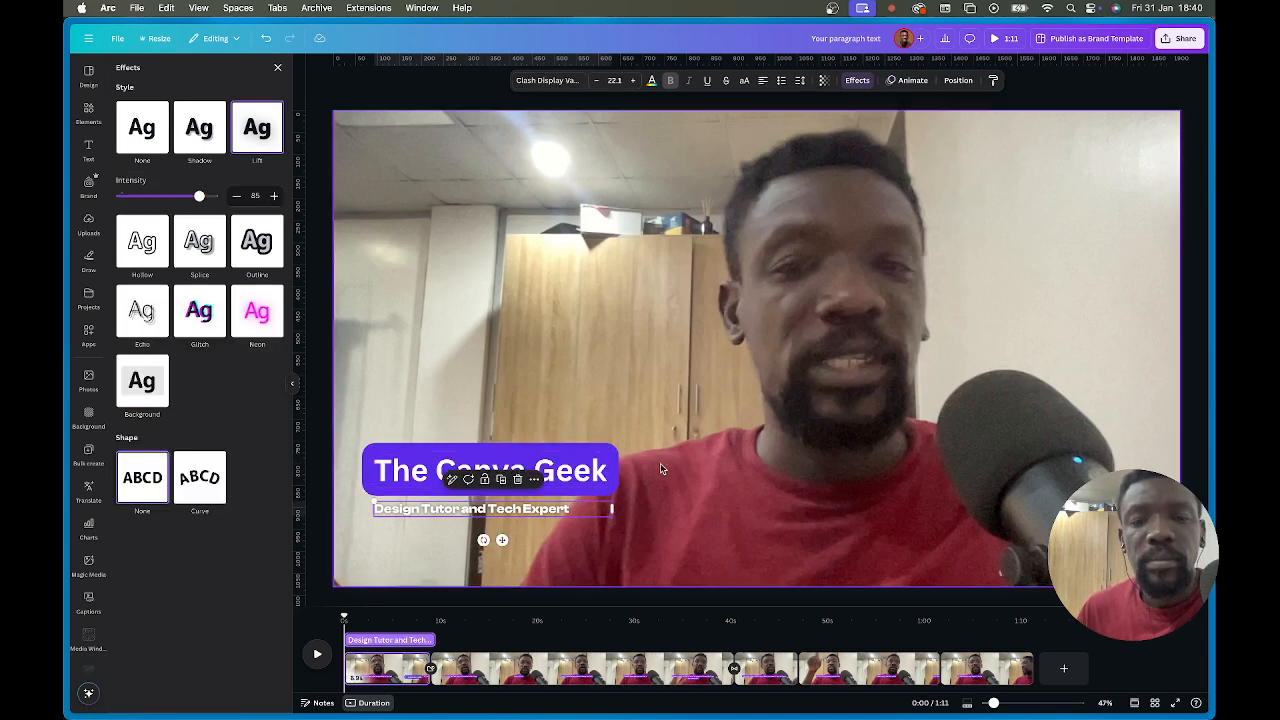
{"action": "left_click", "coordinate": [594, 470]}
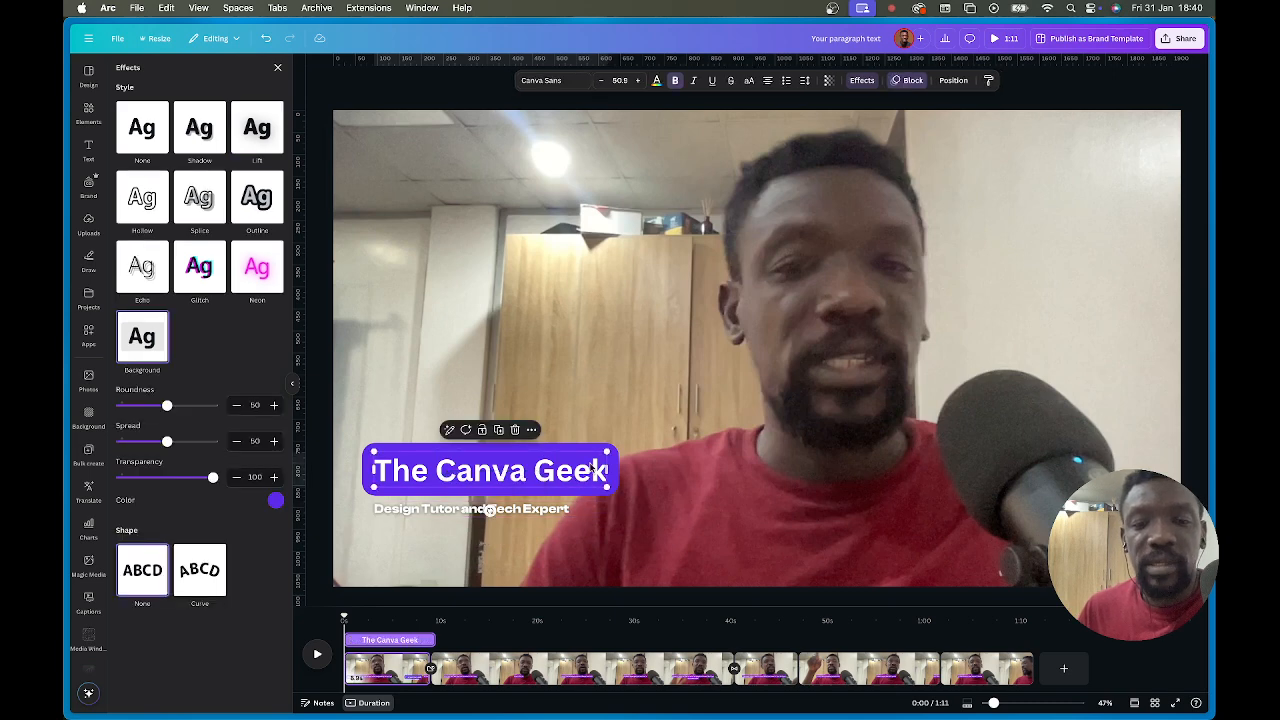
Apply the Baseline animation to the subtitle on both enter and exit, with upward direction and the speed near its minimum.
{"action": "left_click", "coordinate": [539, 514]}
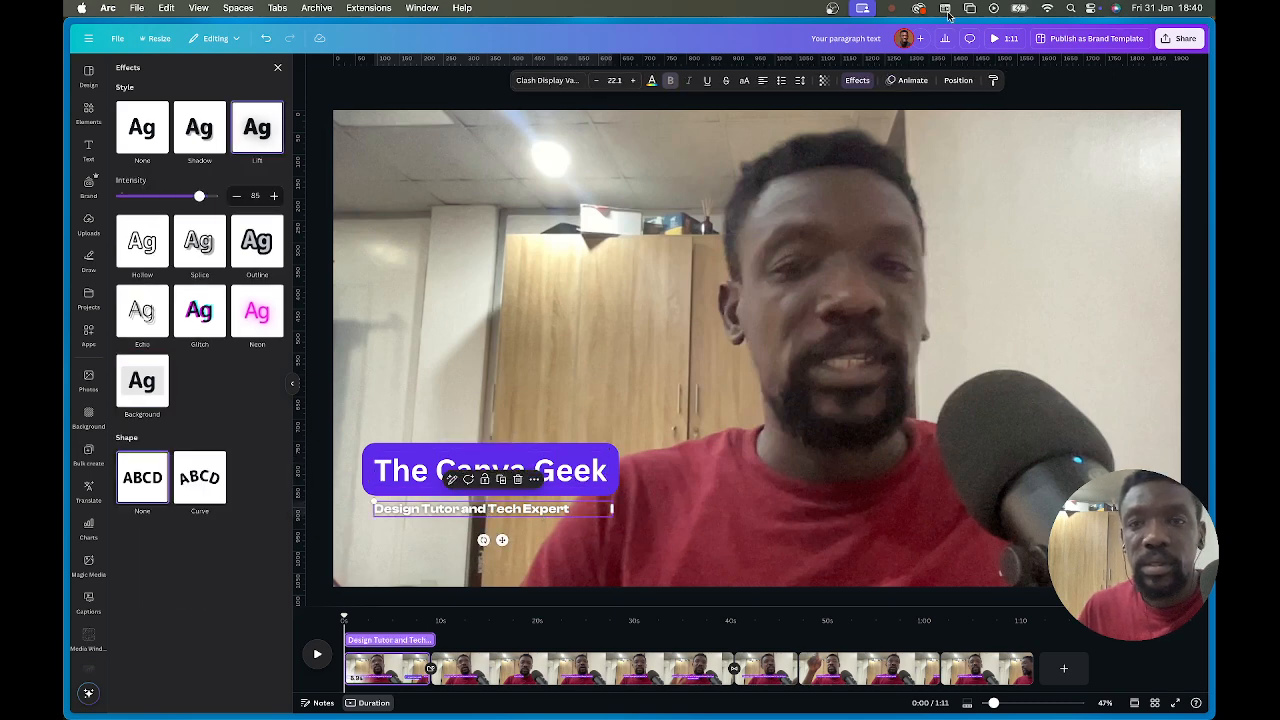
{"action": "left_click", "coordinate": [906, 80]}
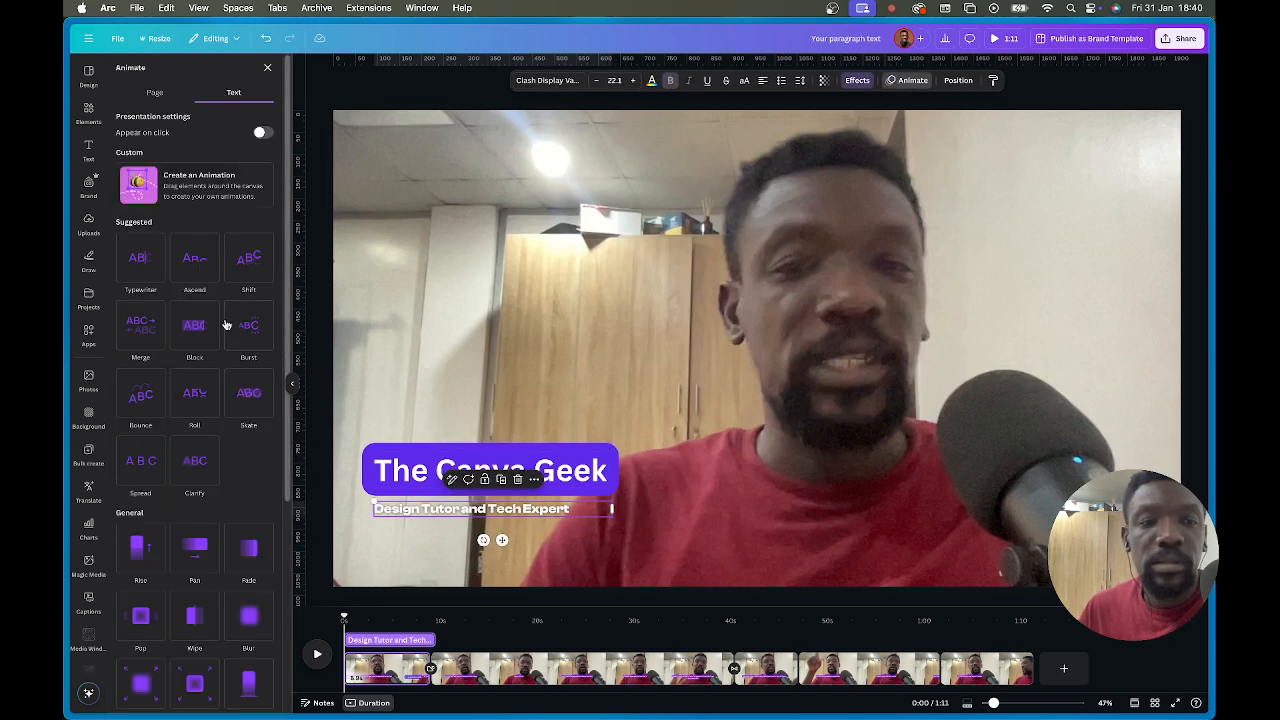
{"action": "scroll", "coordinate": [230, 382], "scroll_direction": "down", "scroll_amount": 2}
{"action": "scroll", "coordinate": [232, 422], "scroll_direction": "down", "scroll_amount": 3}
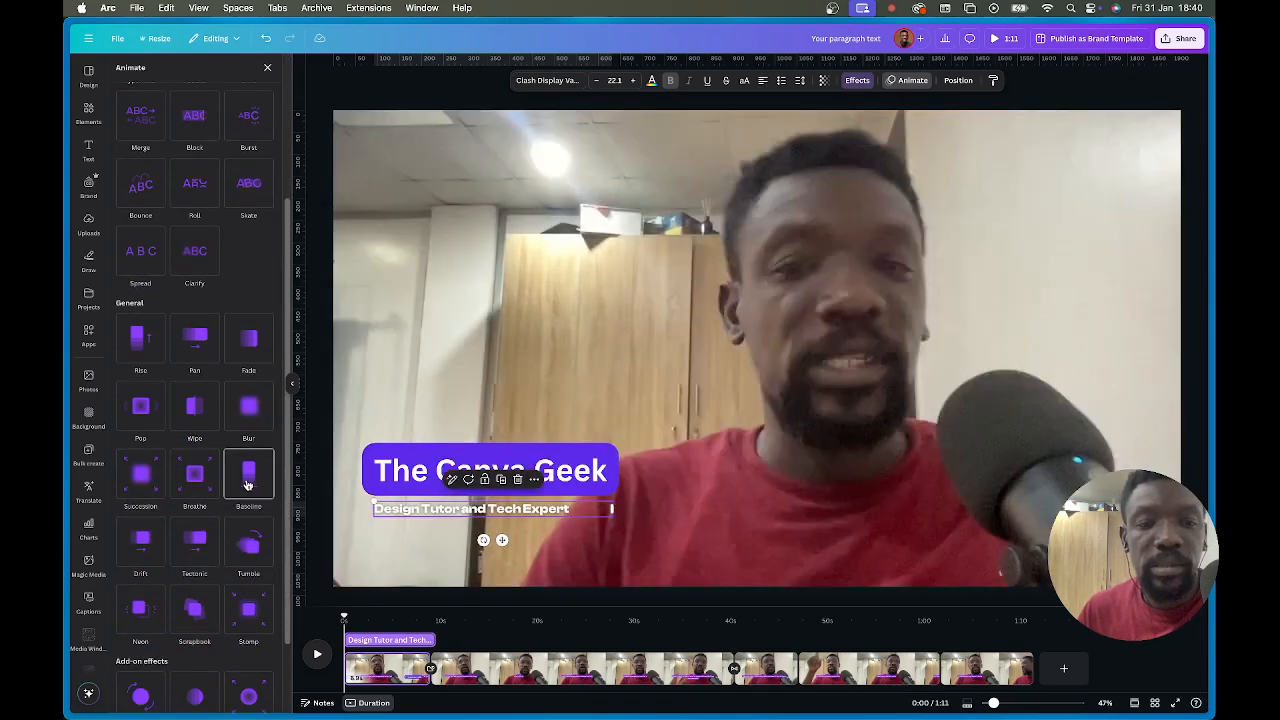
{"action": "left_click", "coordinate": [248, 475]}
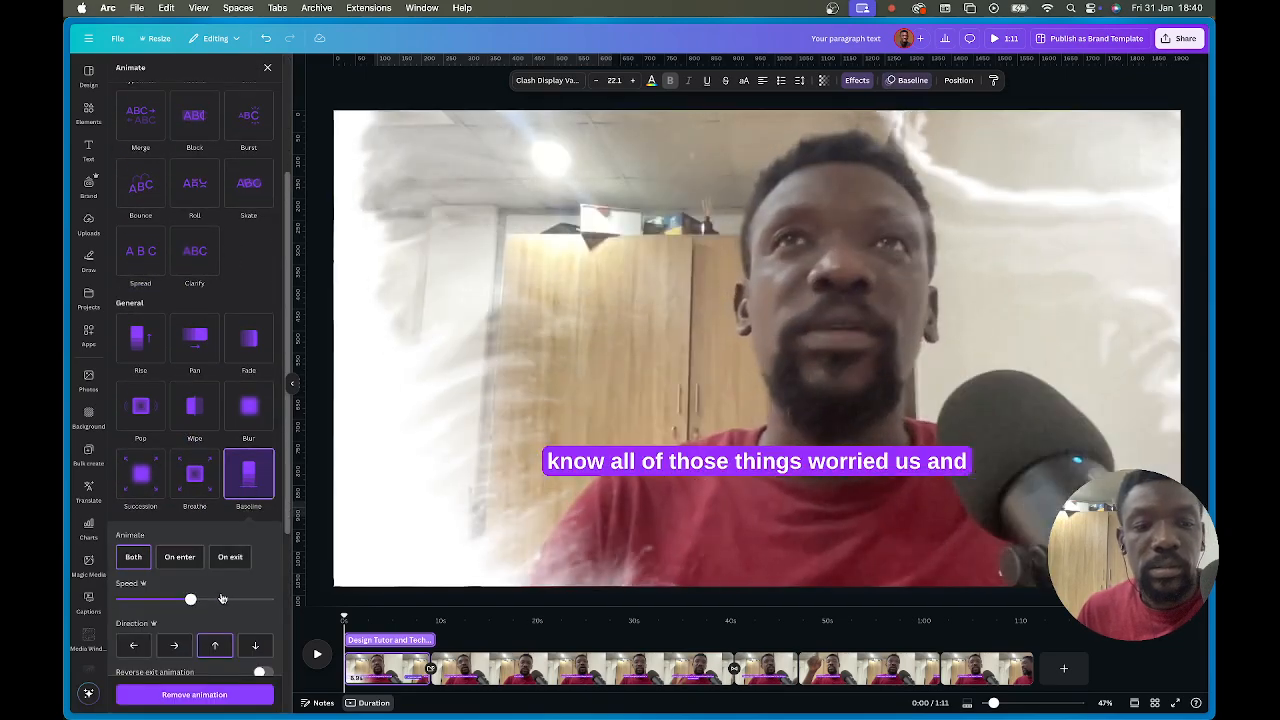
{"action": "scroll", "coordinate": [215, 560], "scroll_direction": "down", "scroll_amount": 1}
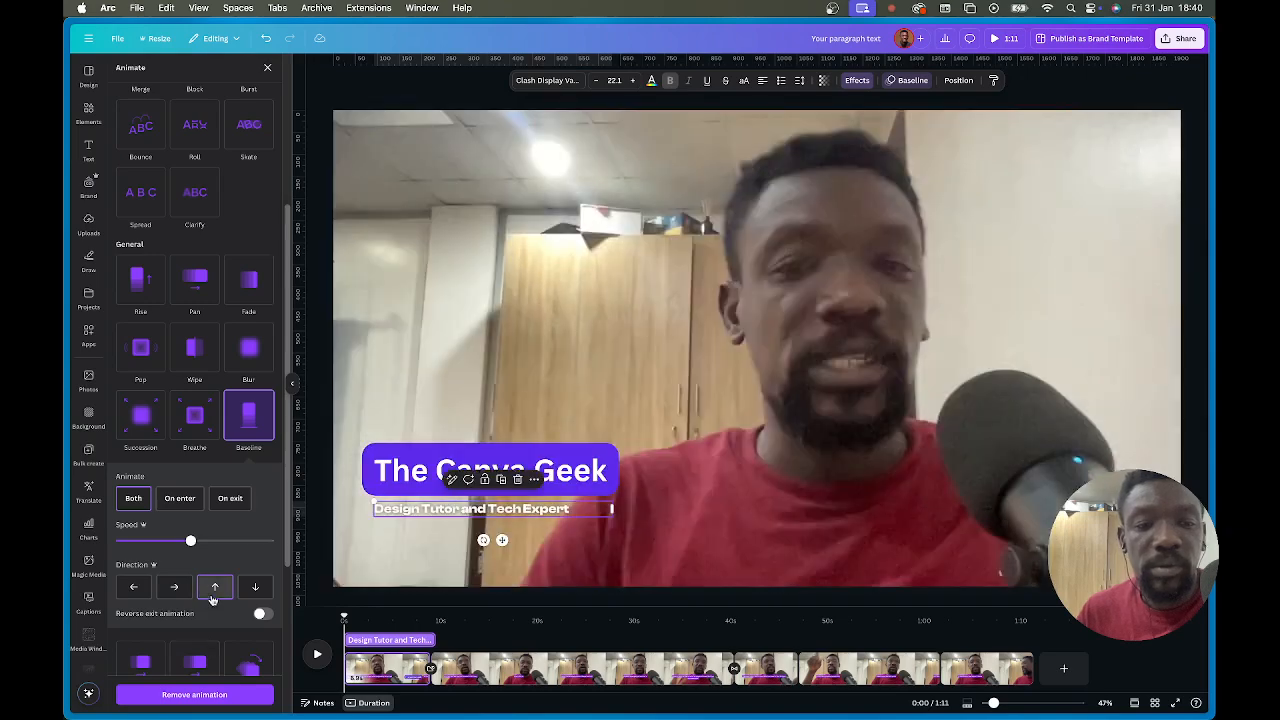
{"action": "left_click_drag", "start_coordinate": [138, 542], "coordinate": [136, 542]}
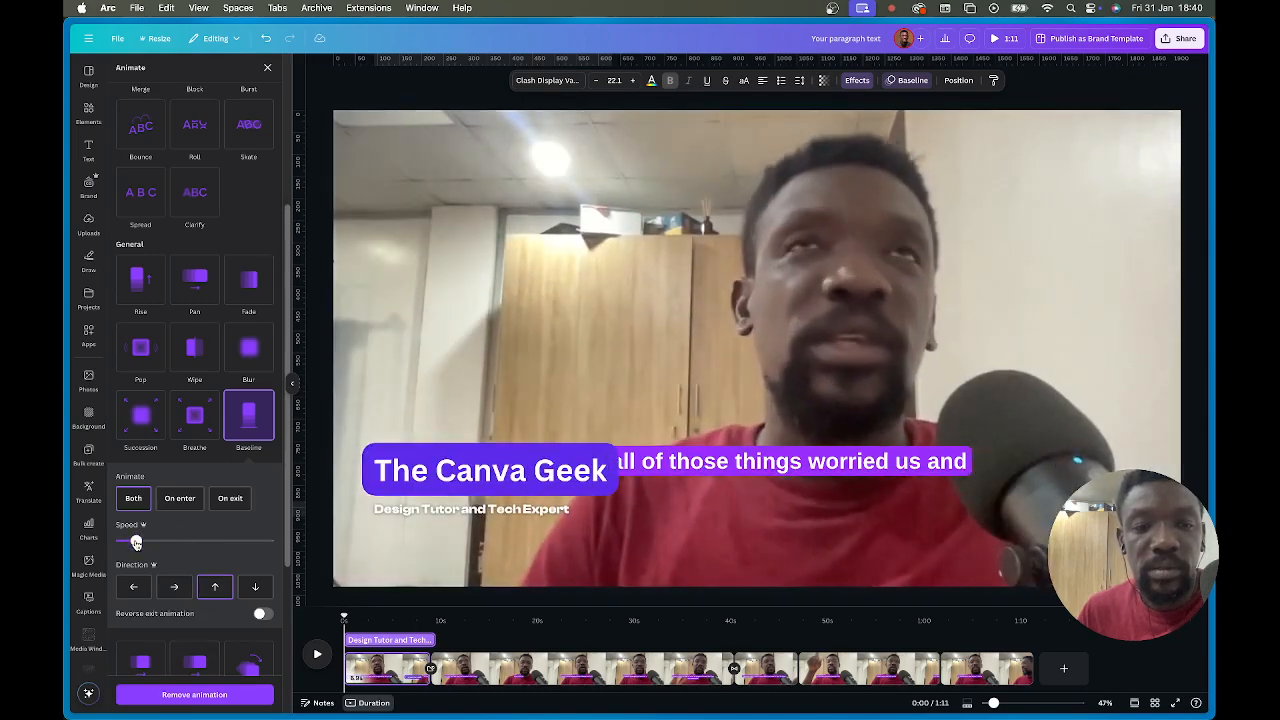
{"action": "left_click_drag", "start_coordinate": [136, 542], "coordinate": [133, 542]}
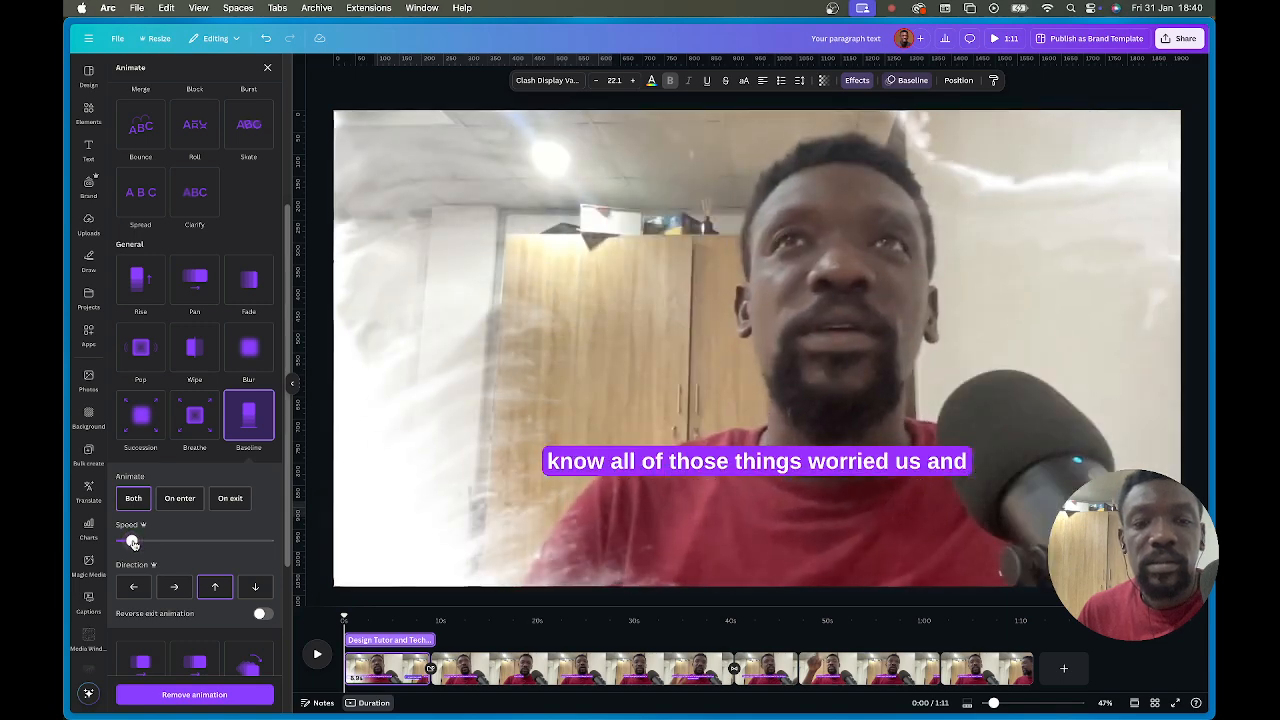
Move the name label and subtitle together down below the caption line.
{"action": "left_click", "coordinate": [704, 455]}
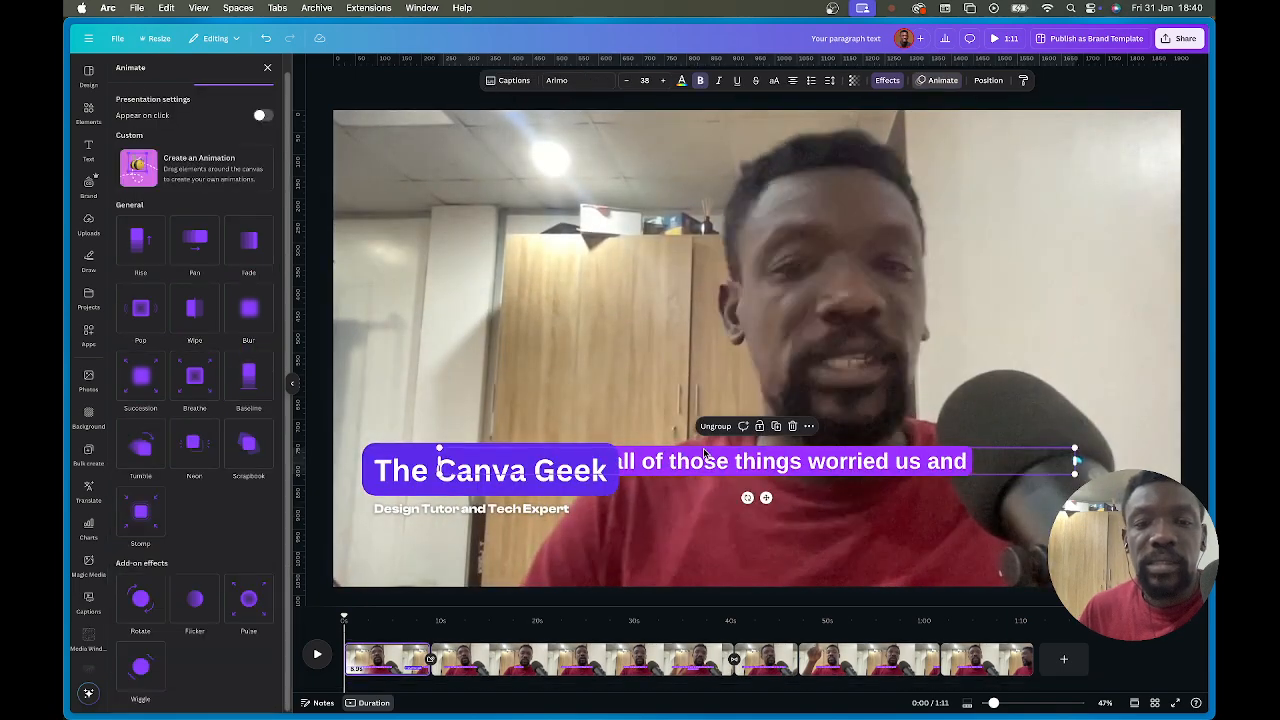
{"action": "left_click", "coordinate": [545, 510]}
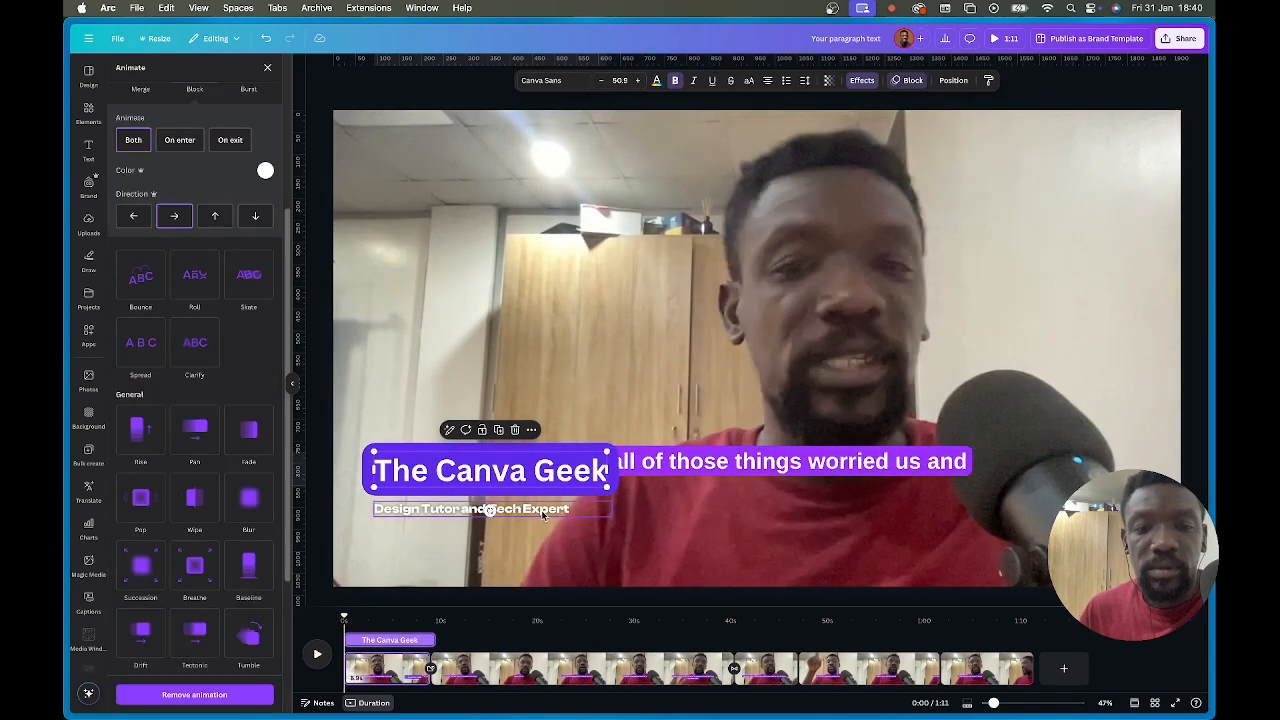
{"action": "left_click_drag", "start_coordinate": [557, 478], "coordinate": [549, 518]}
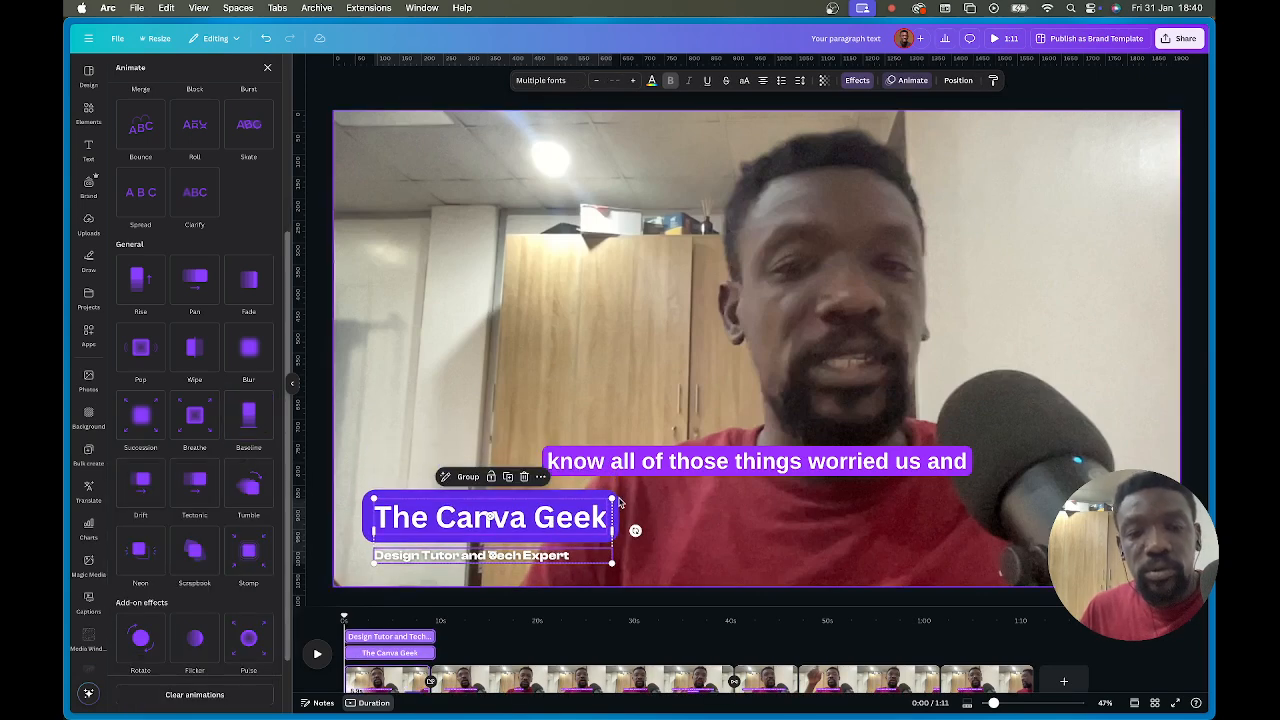
{"action": "left_click", "coordinate": [617, 347]}
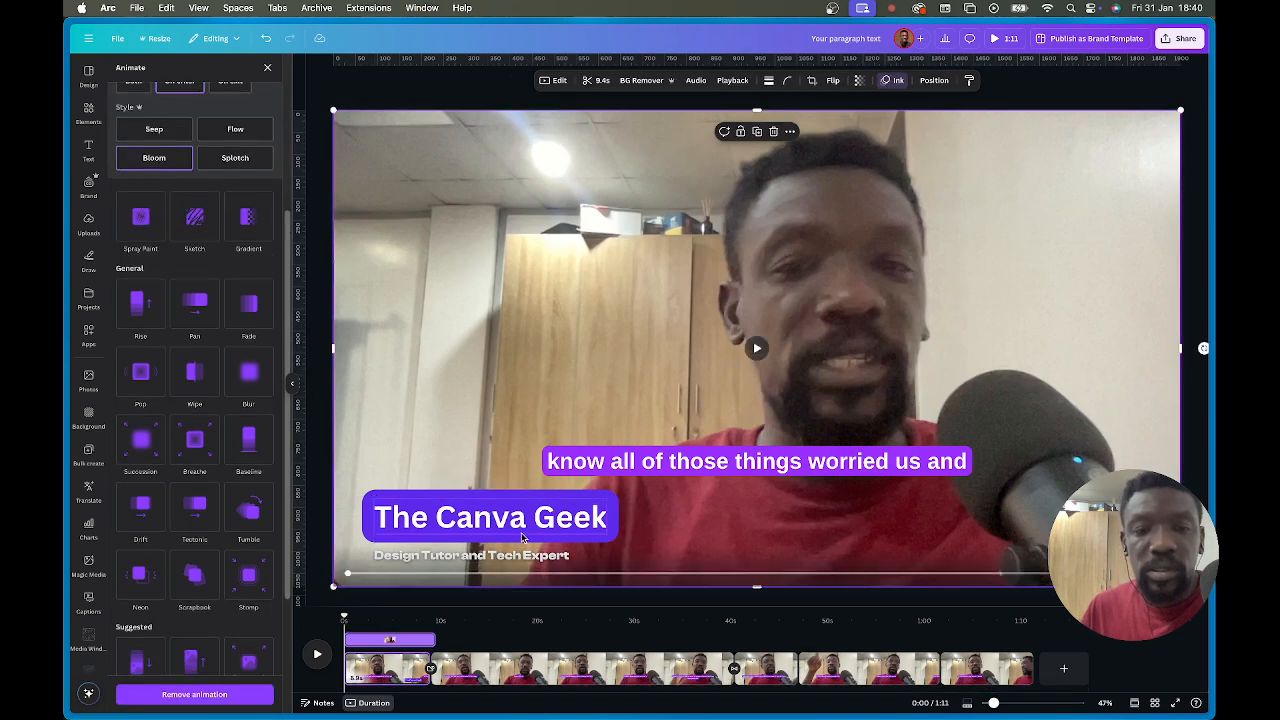
Browse the text animations for "The Canva Geek" name label and replace its Block animation with Typewriter.
{"action": "left_click", "coordinate": [508, 524]}
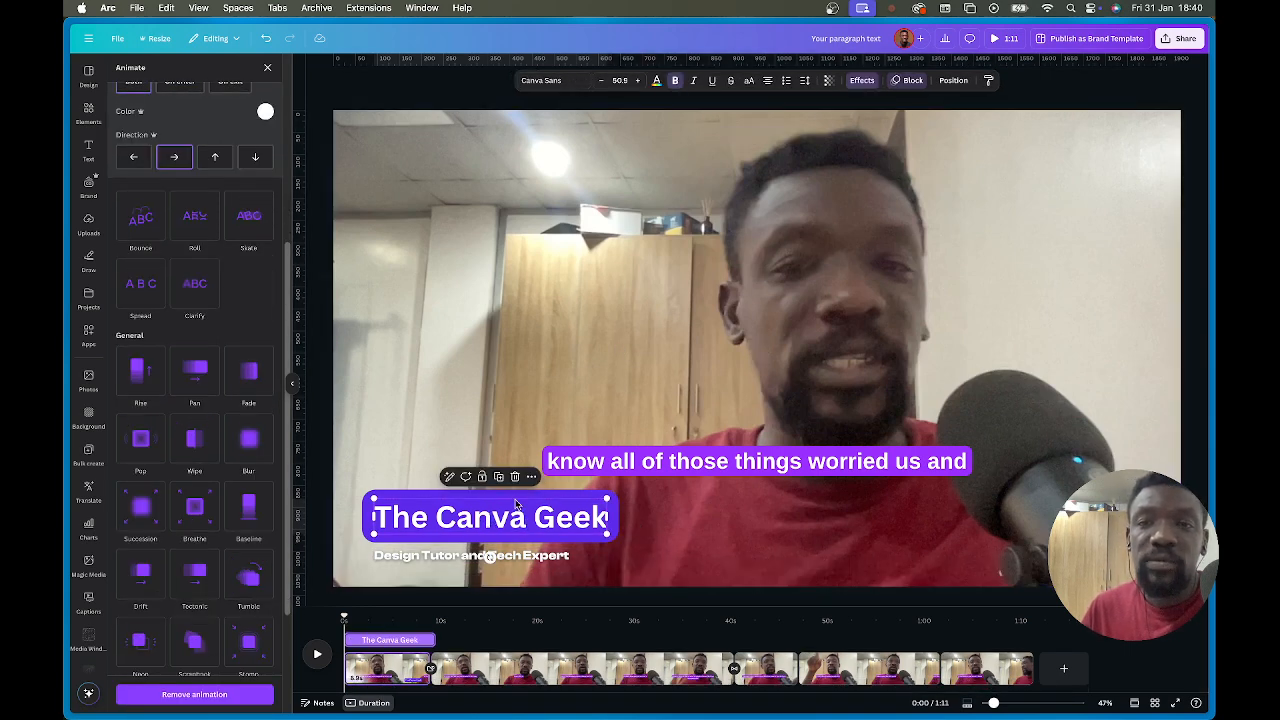
{"action": "left_click", "coordinate": [909, 82]}
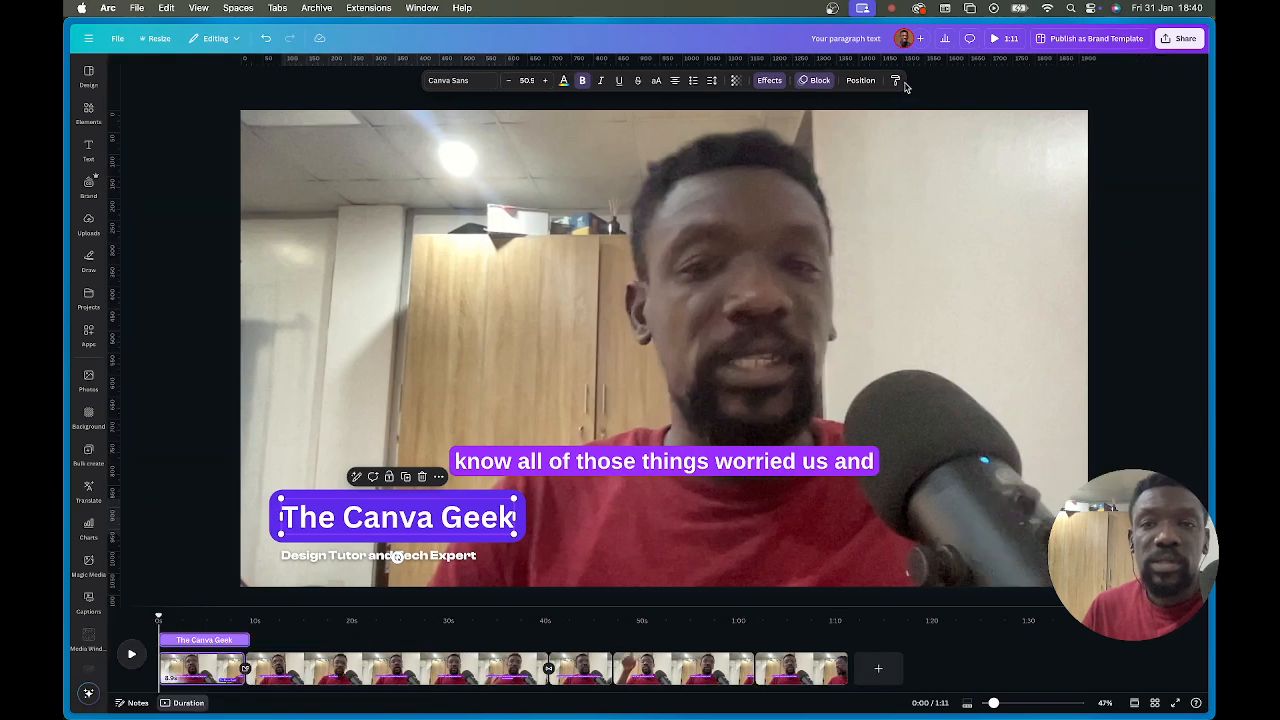
{"action": "left_click", "coordinate": [812, 82]}
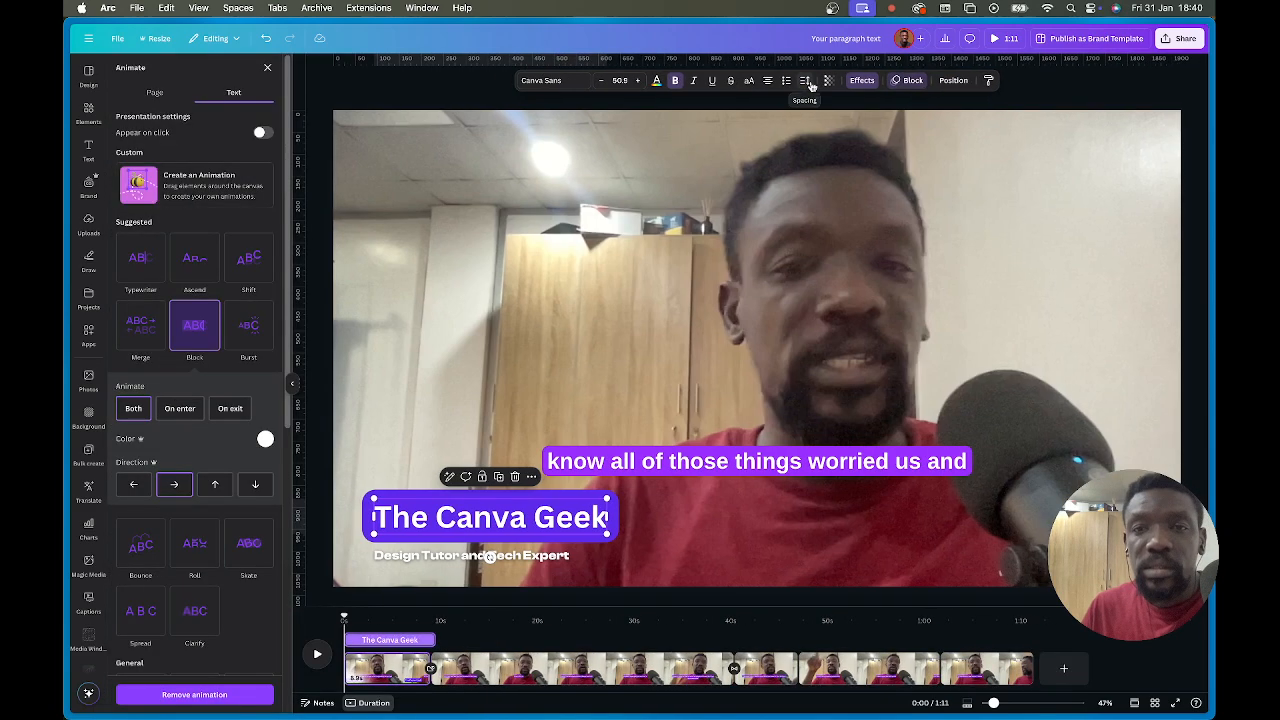
{"action": "left_click", "coordinate": [912, 82]}
{"action": "left_click", "coordinate": [817, 82]}
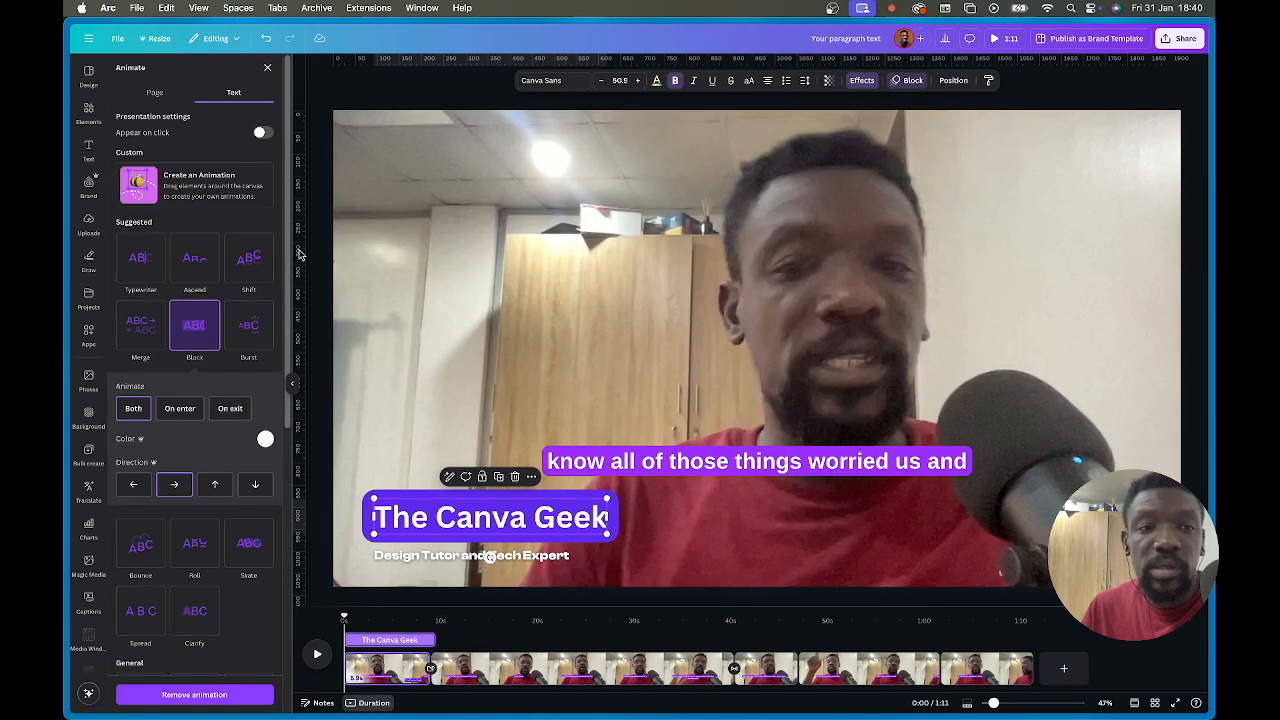
{"action": "scroll", "coordinate": [213, 478], "scroll_direction": "down", "scroll_amount": 6}
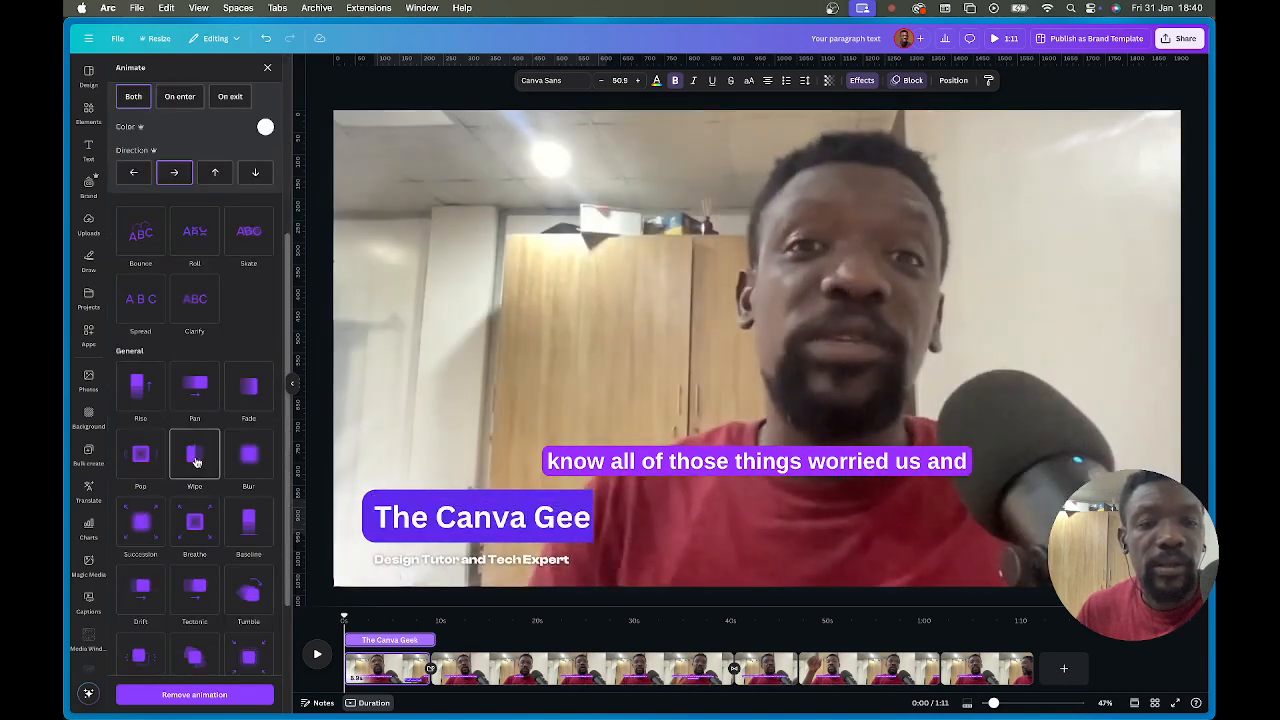
{"action": "left_click", "coordinate": [246, 455]}
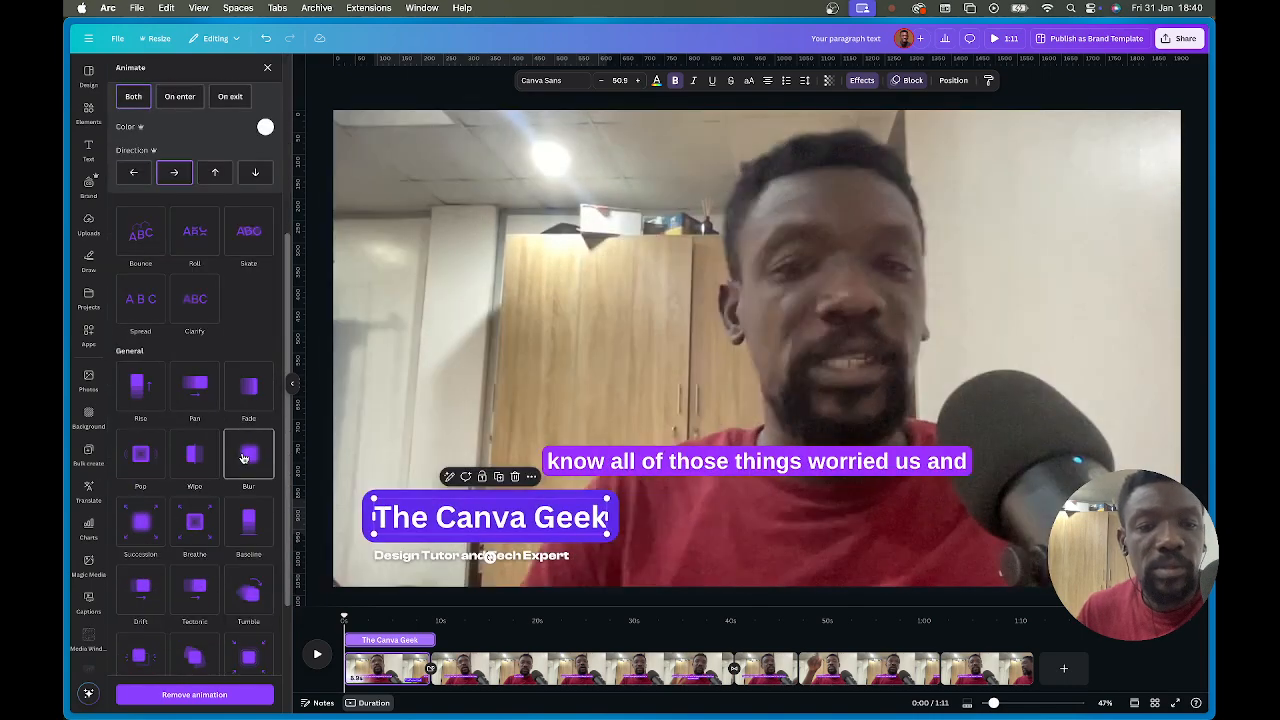
{"action": "scroll", "coordinate": [230, 486], "scroll_direction": "down", "scroll_amount": 1}
{"action": "left_click", "coordinate": [194, 484]}
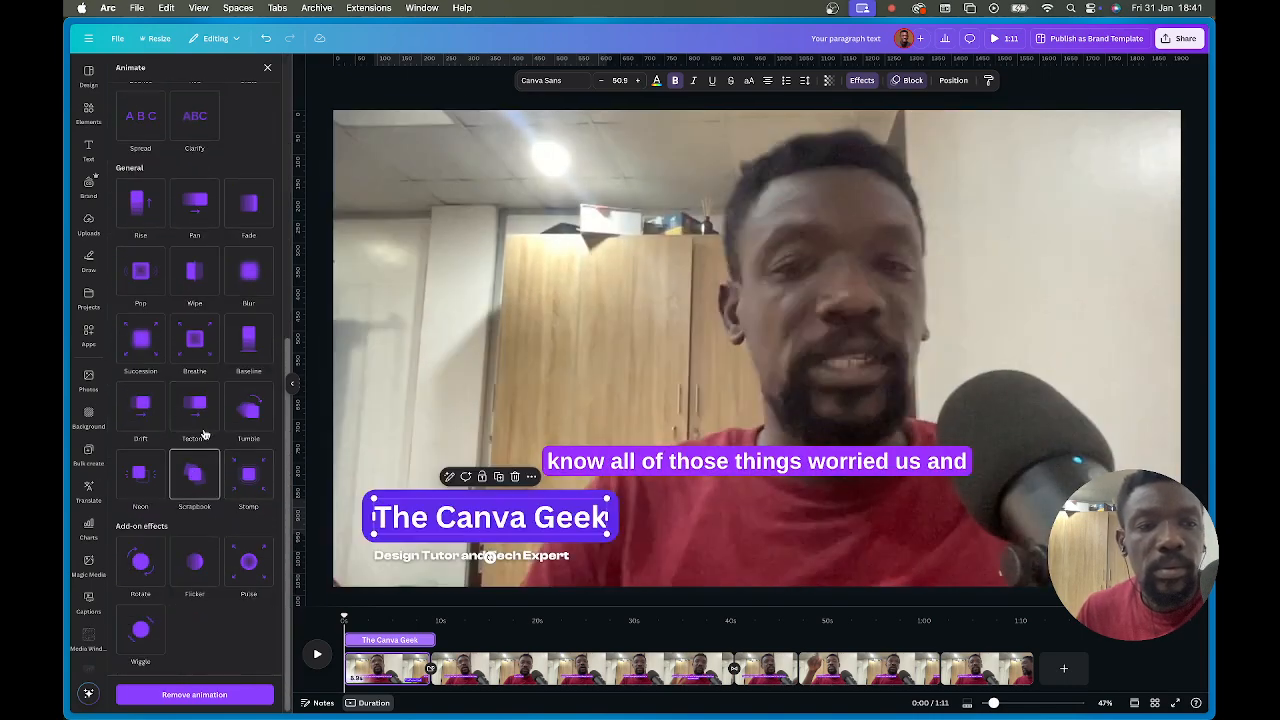
{"action": "left_click", "coordinate": [148, 350]}
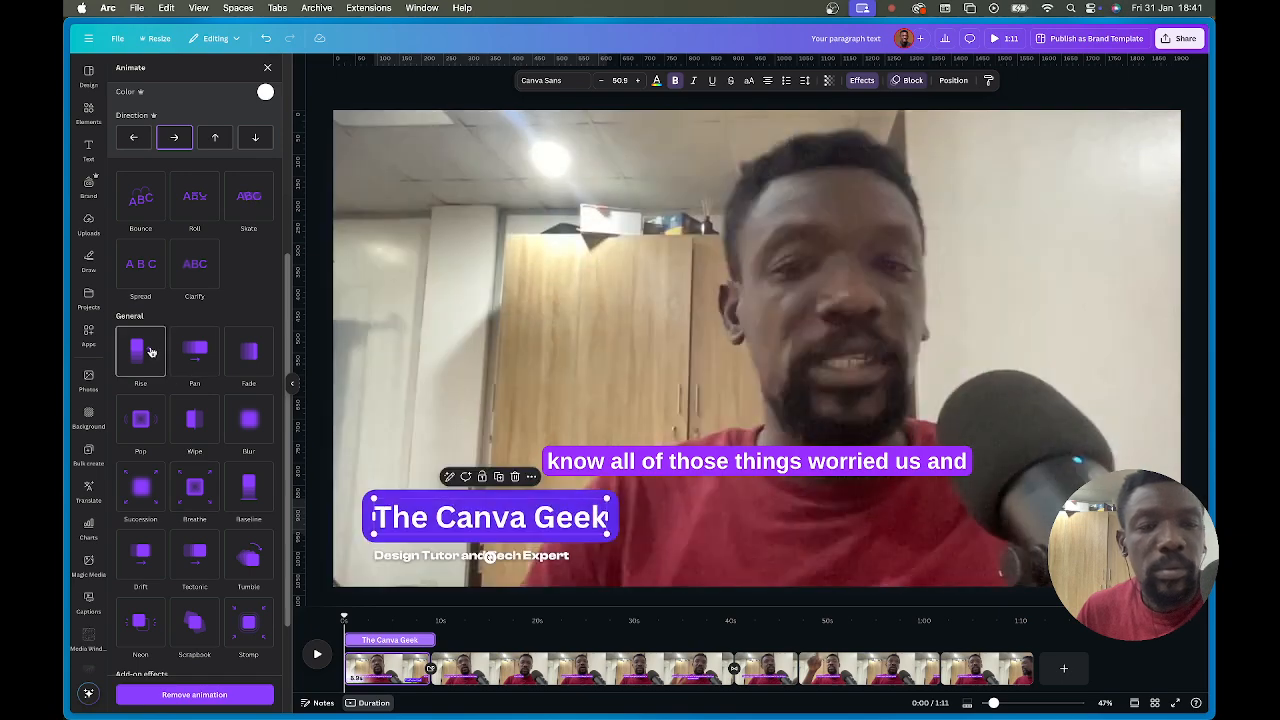
{"action": "scroll", "coordinate": [171, 298], "scroll_direction": "up", "scroll_amount": 4}
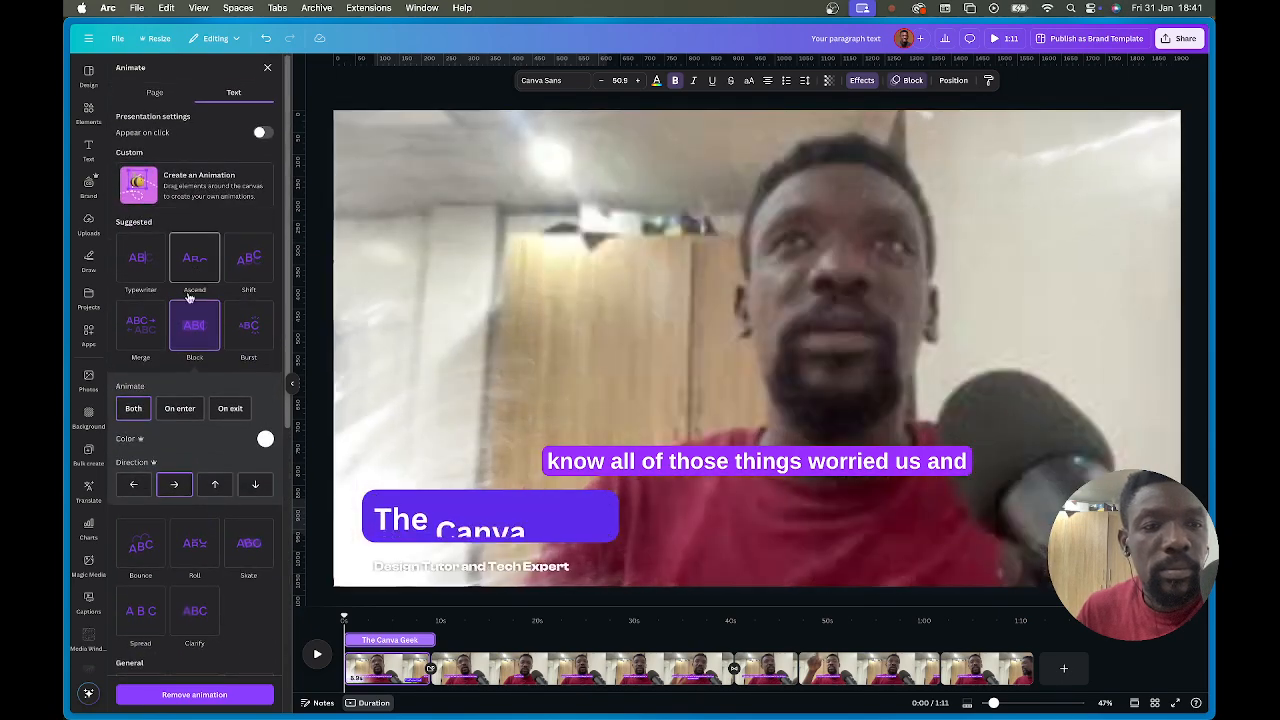
{"action": "left_click", "coordinate": [142, 260]}
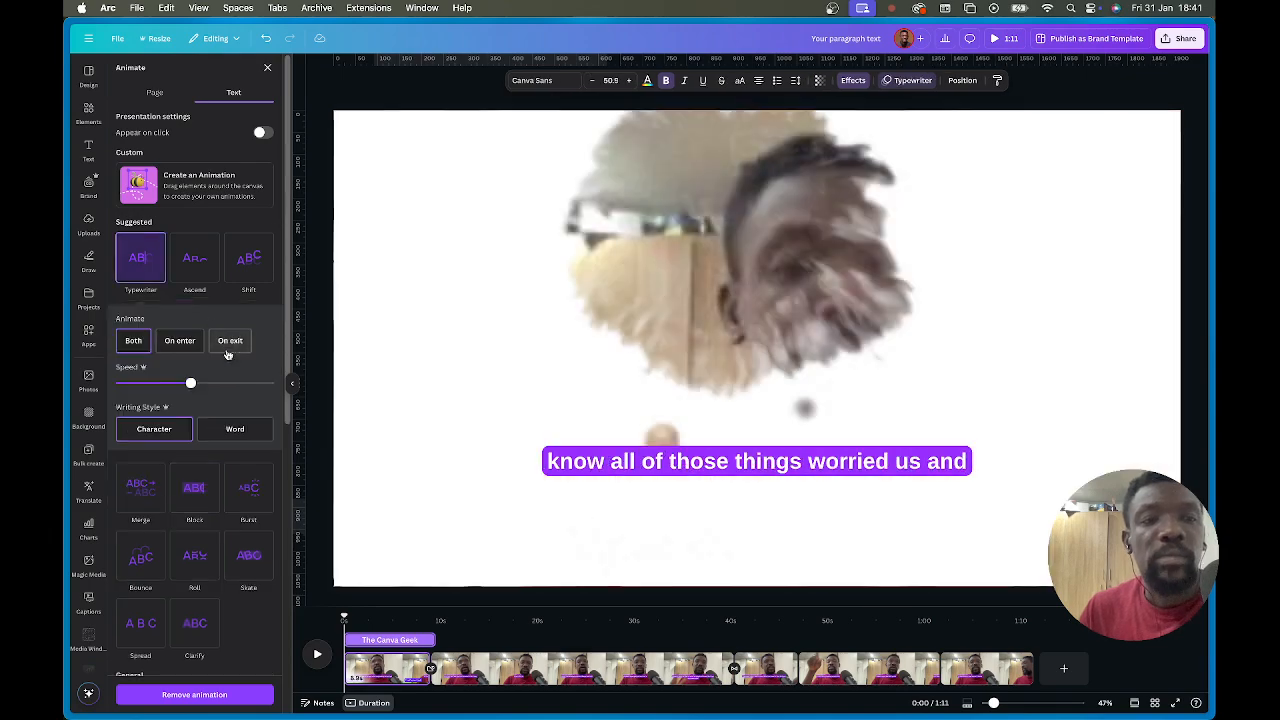
Raise the label's Typewriter speed to about two-thirds of its range and play the animation on enter only.
{"action": "left_click_drag", "start_coordinate": [190, 383], "coordinate": [179, 385]}
{"action": "left_click_drag", "start_coordinate": [159, 384], "coordinate": [220, 384]}
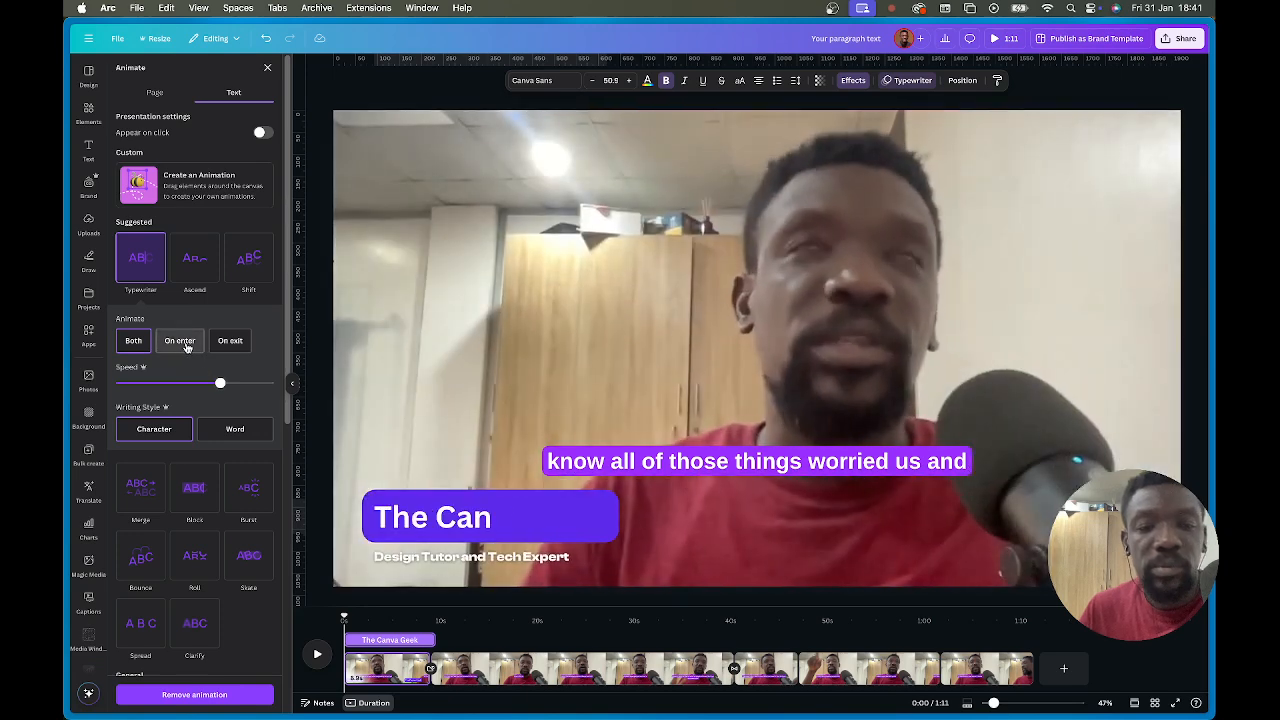
{"action": "left_click", "coordinate": [180, 341]}
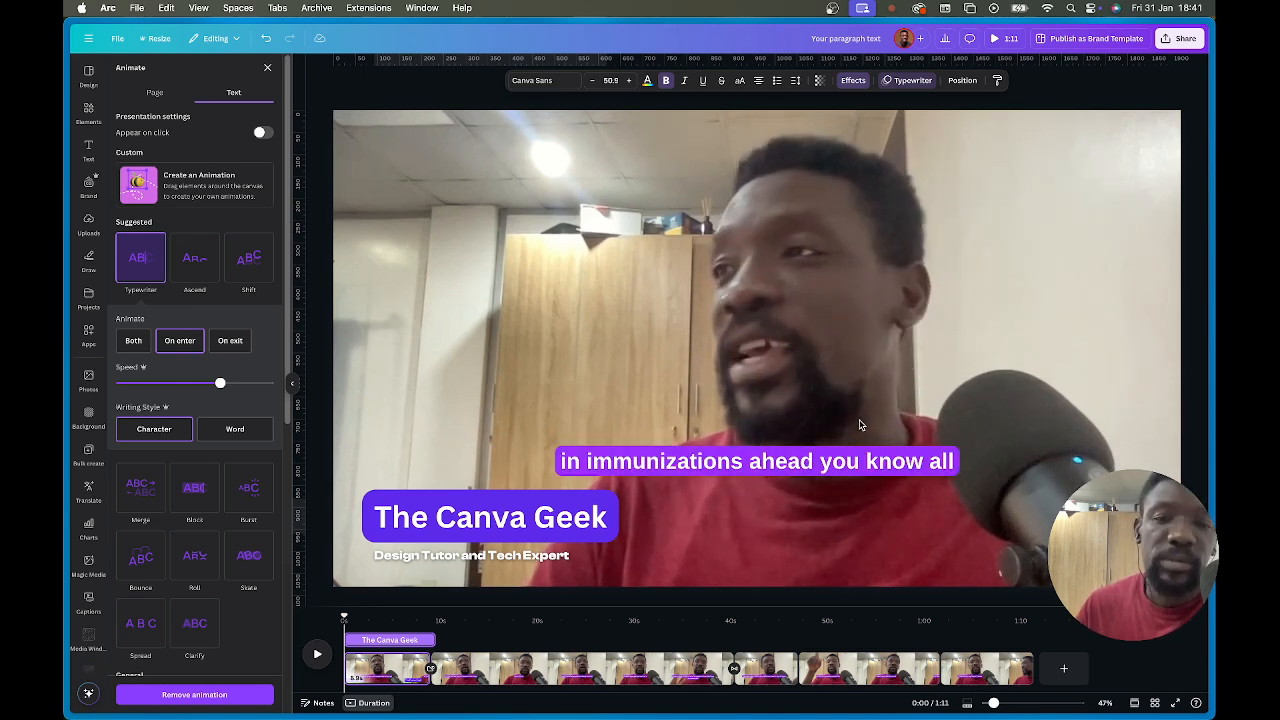
Try moving the third clip's caption lower, compare it with the second clip's caption, and undo the move.
{"action": "left_click", "coordinate": [745, 466]}
{"action": "left_click", "coordinate": [752, 505]}
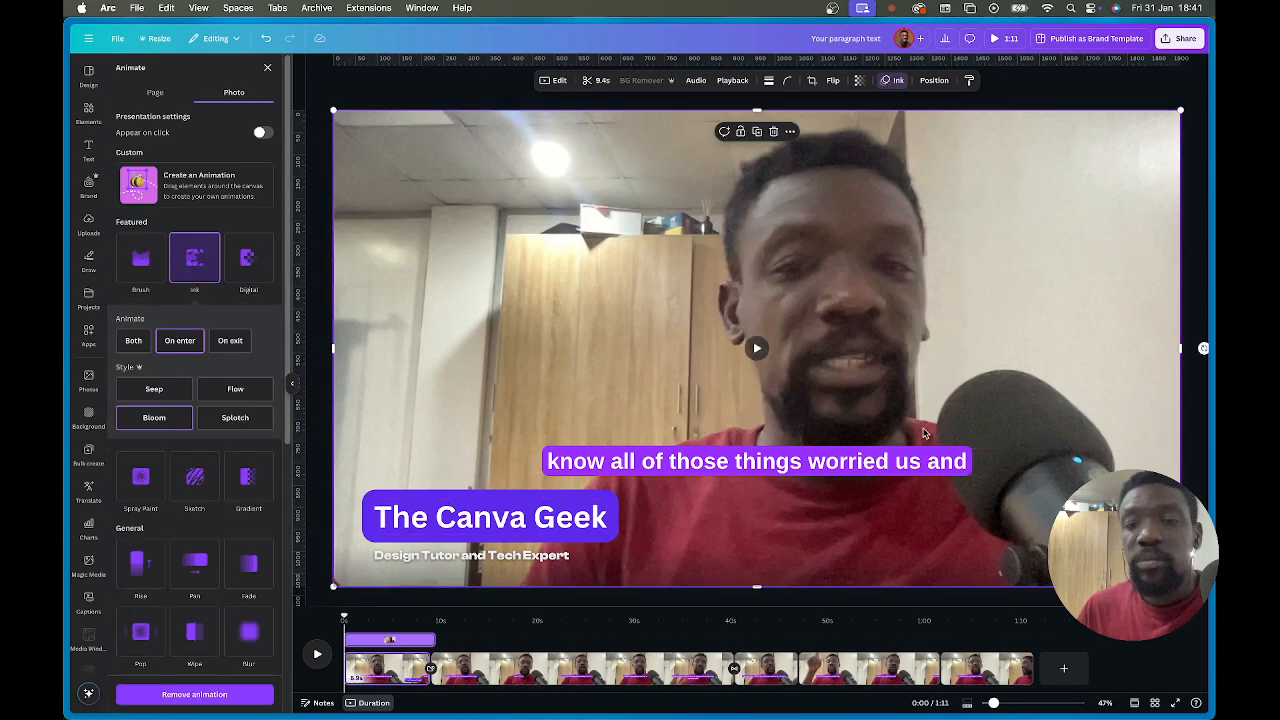
{"action": "left_click", "coordinate": [577, 668]}
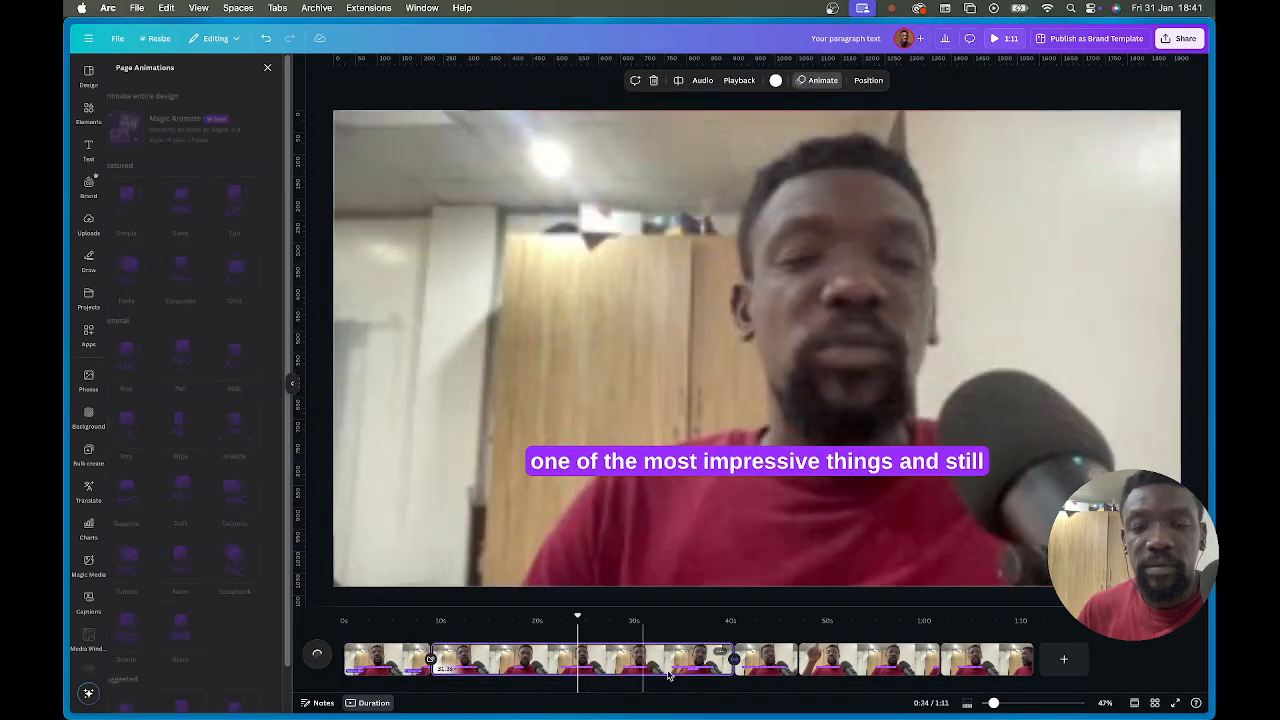
{"action": "left_click", "coordinate": [763, 665]}
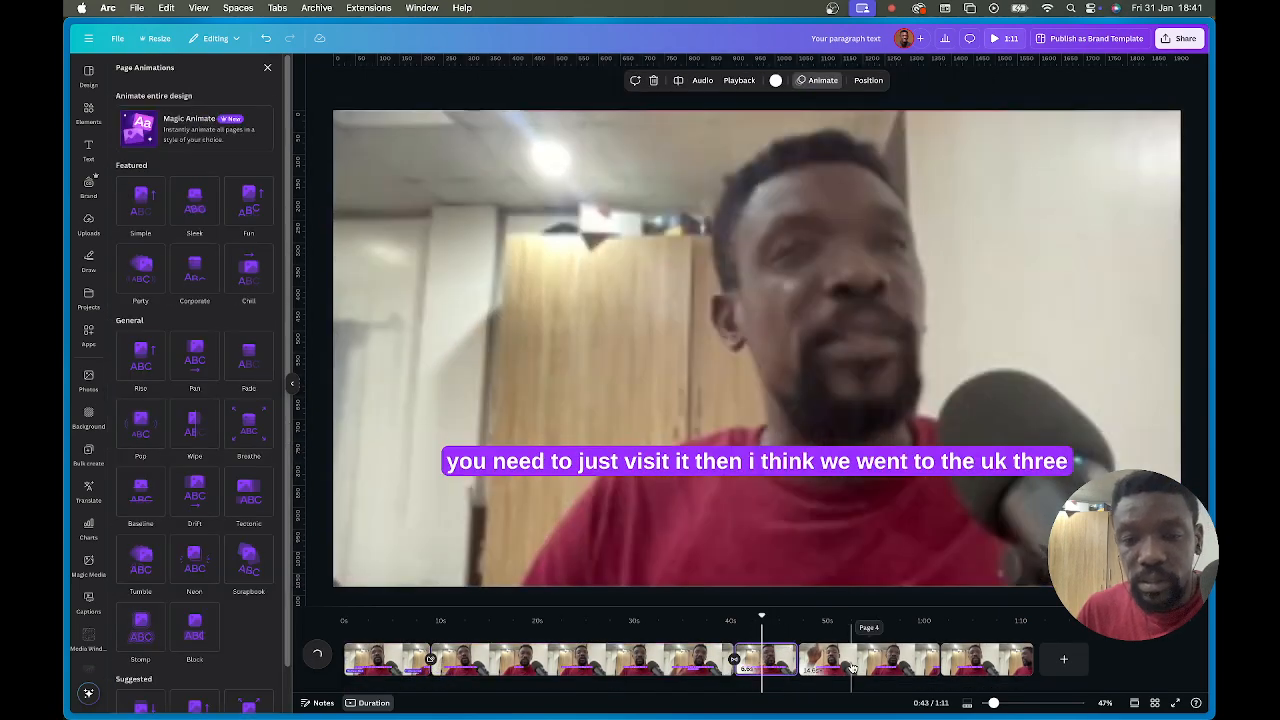
{"action": "left_click", "coordinate": [798, 476]}
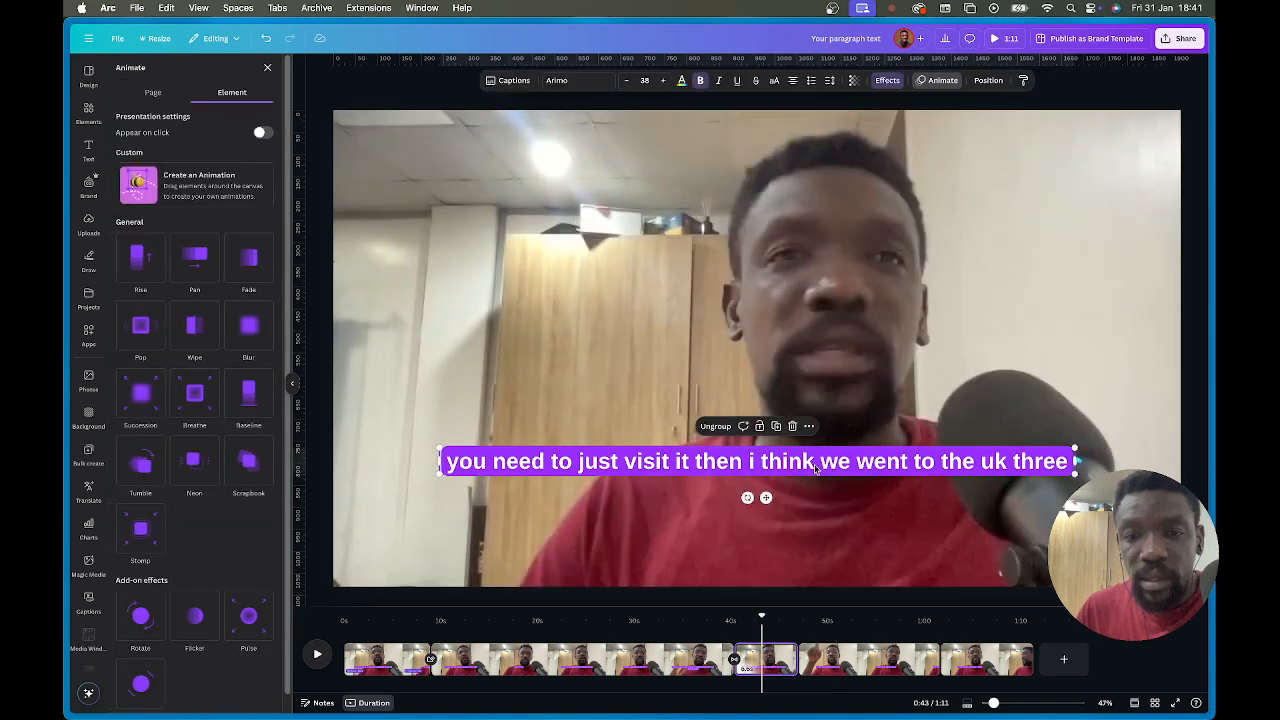
{"action": "left_click_drag", "start_coordinate": [816, 468], "coordinate": [817, 527]}
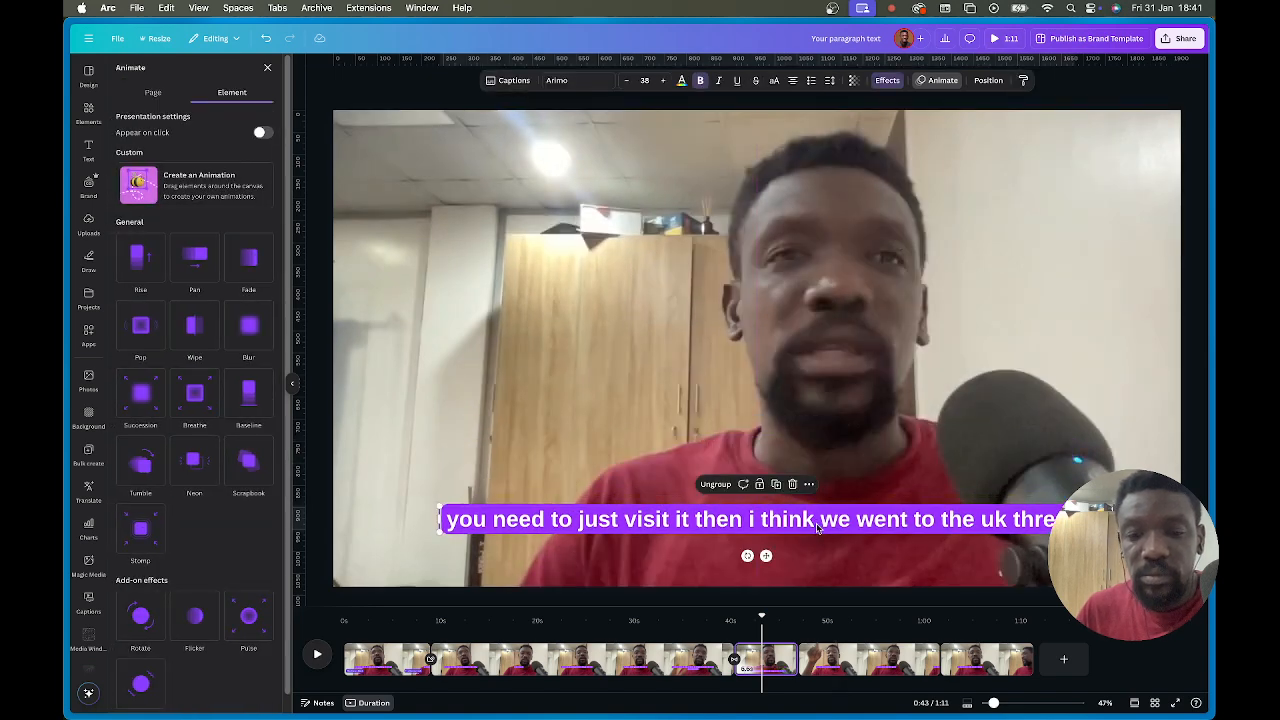
{"action": "left_click", "coordinate": [692, 662]}
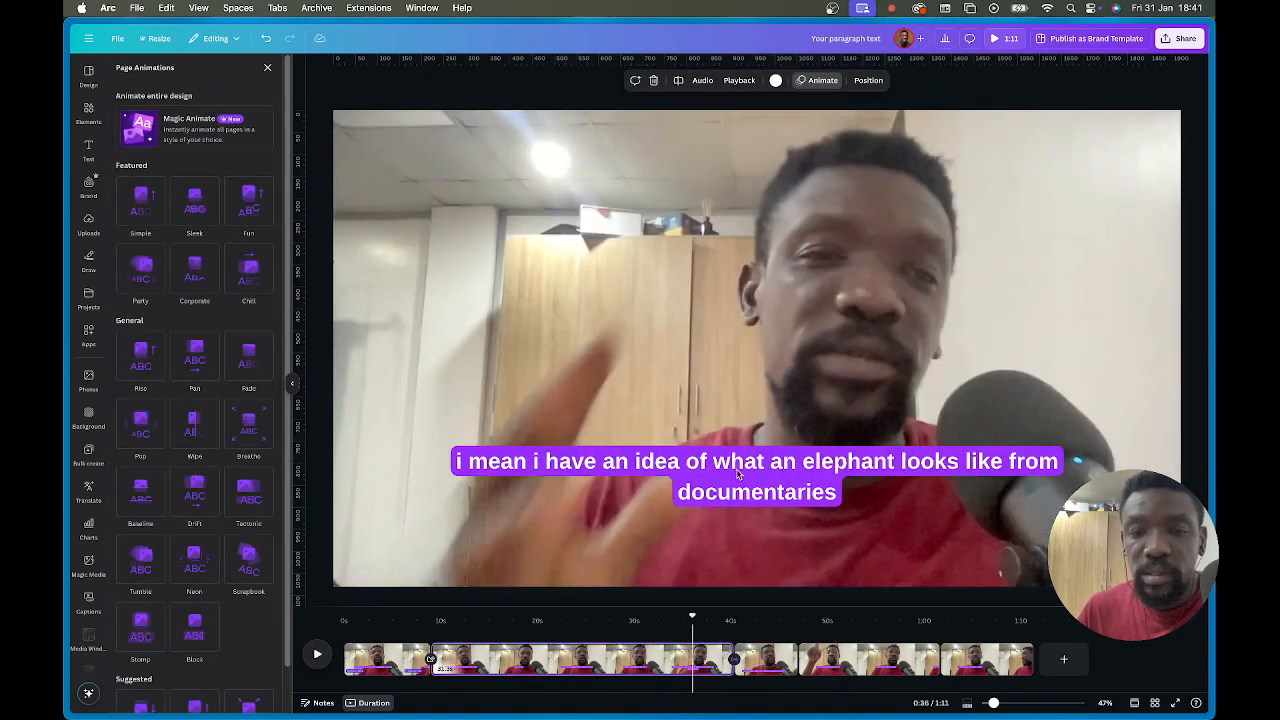
{"action": "left_click", "coordinate": [769, 663]}
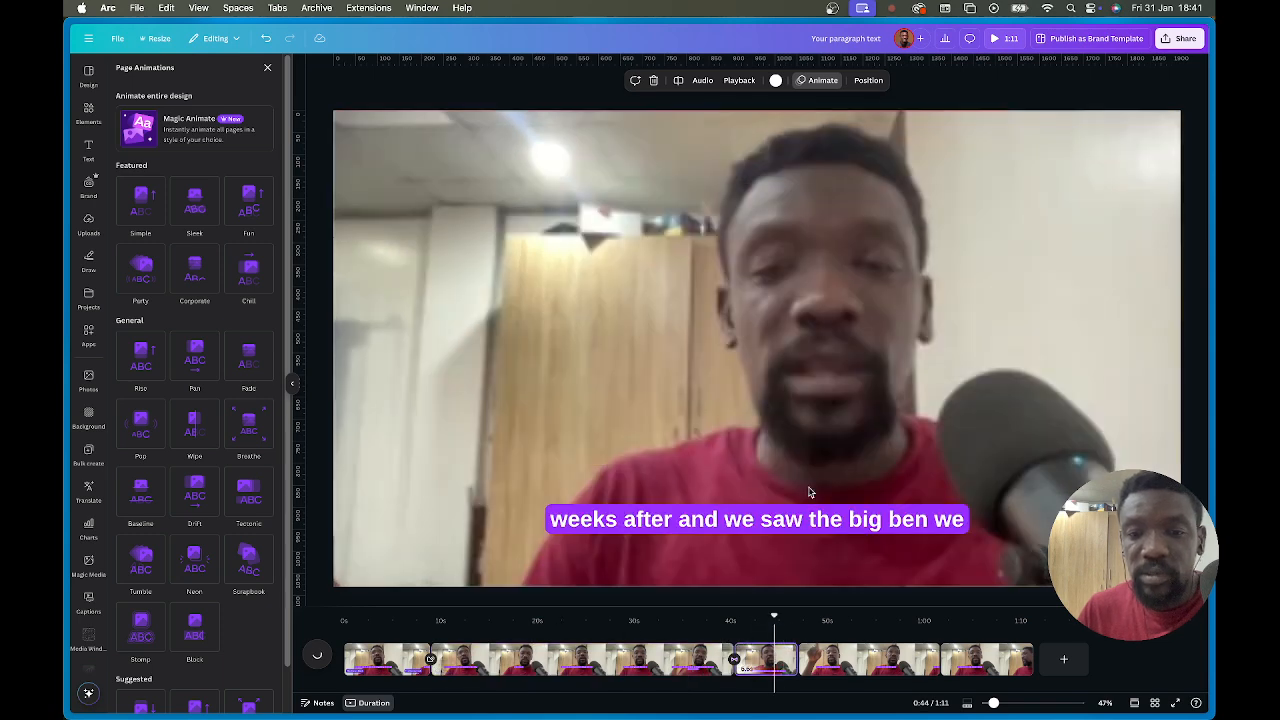
{"action": "left_click", "coordinate": [805, 522]}
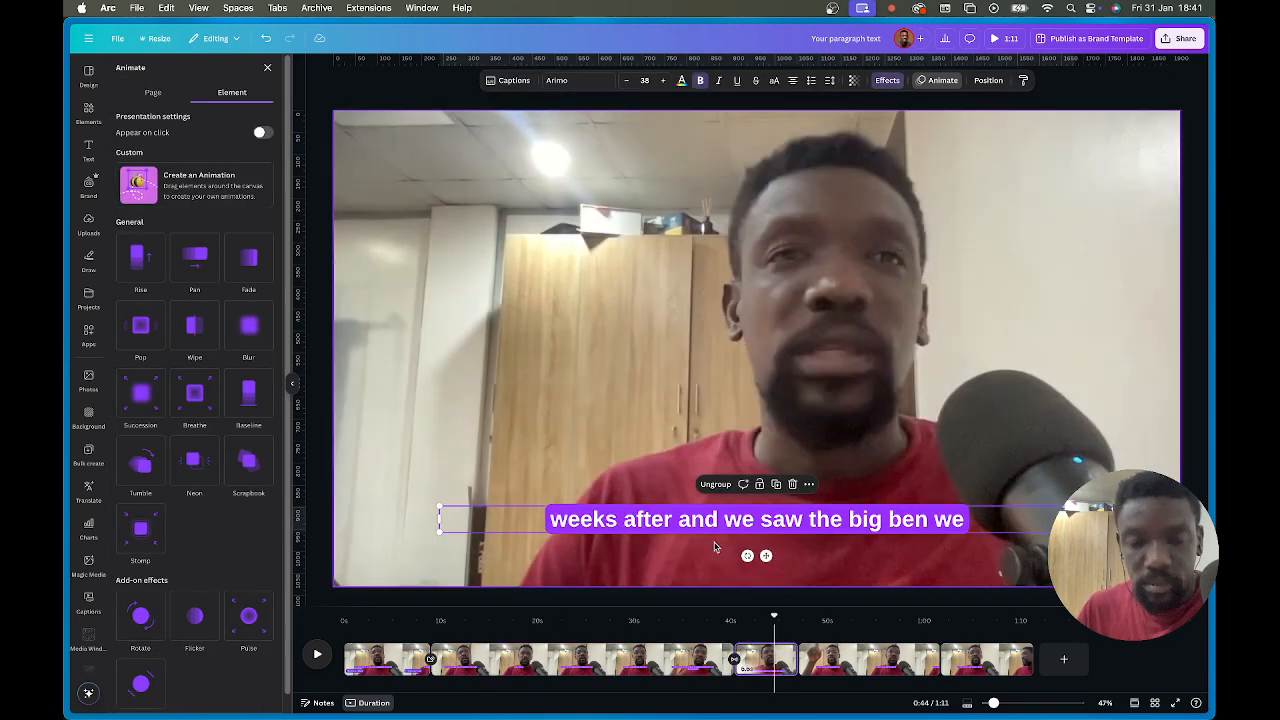
{"action": "key", "text": "super+z"}
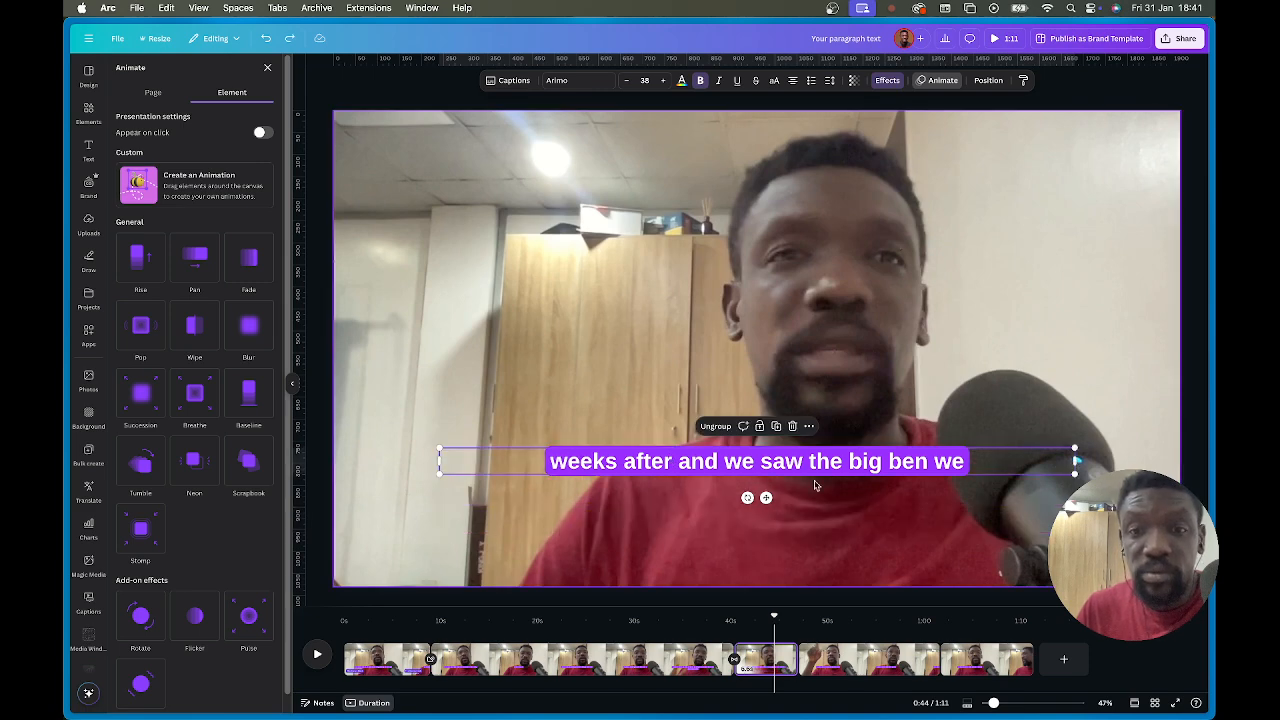
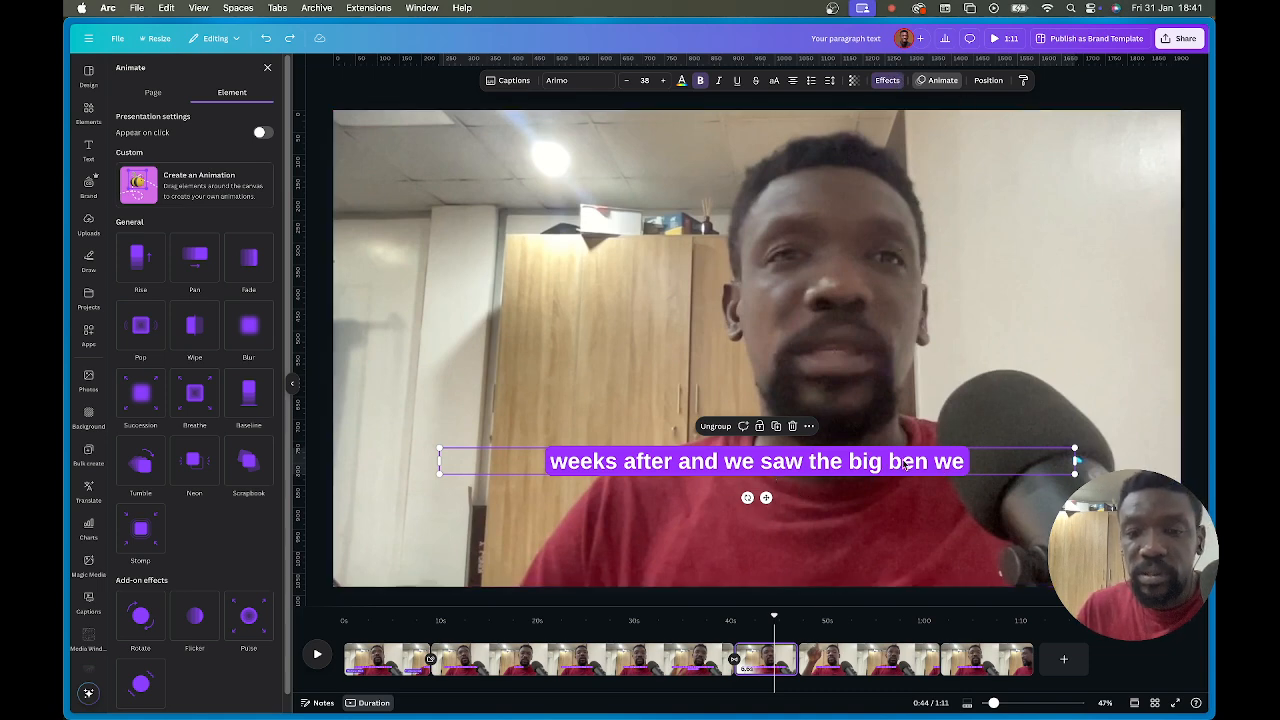
Set the third clip's caption background transparency to about 44 and preview the video.
{"action": "left_click", "coordinate": [885, 82]}
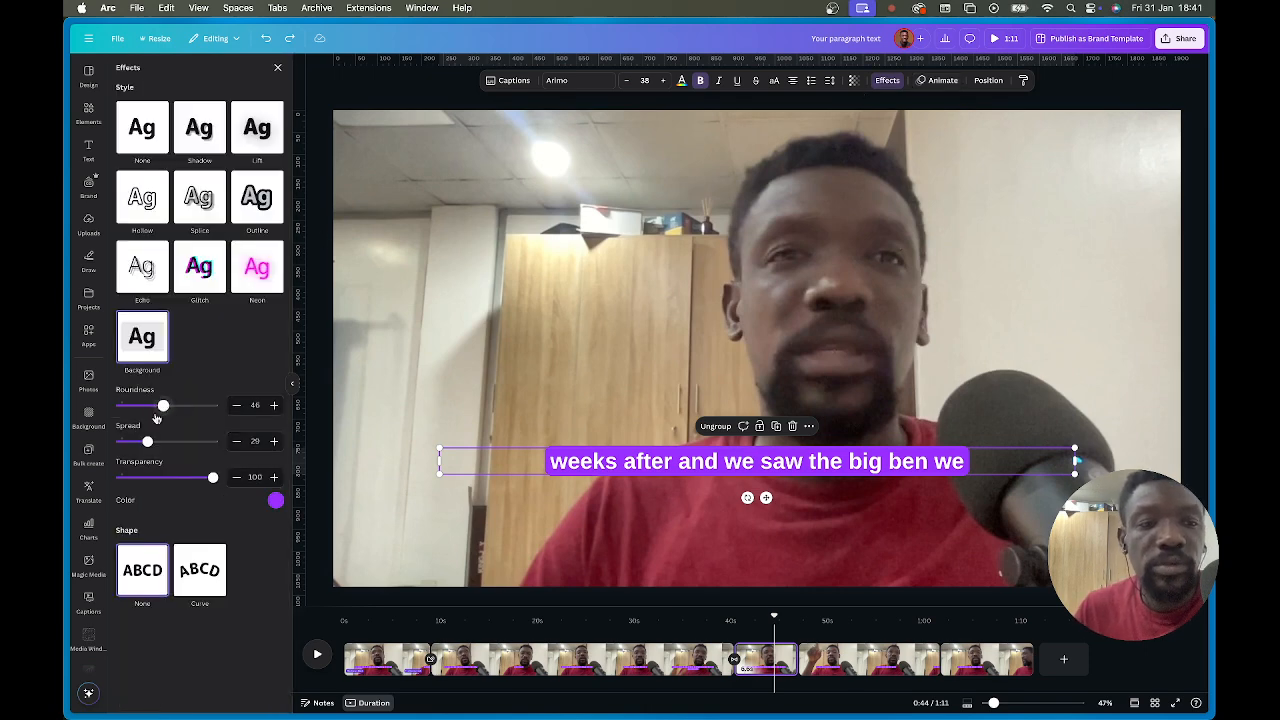
{"action": "left_click_drag", "start_coordinate": [210, 480], "coordinate": [158, 482]}
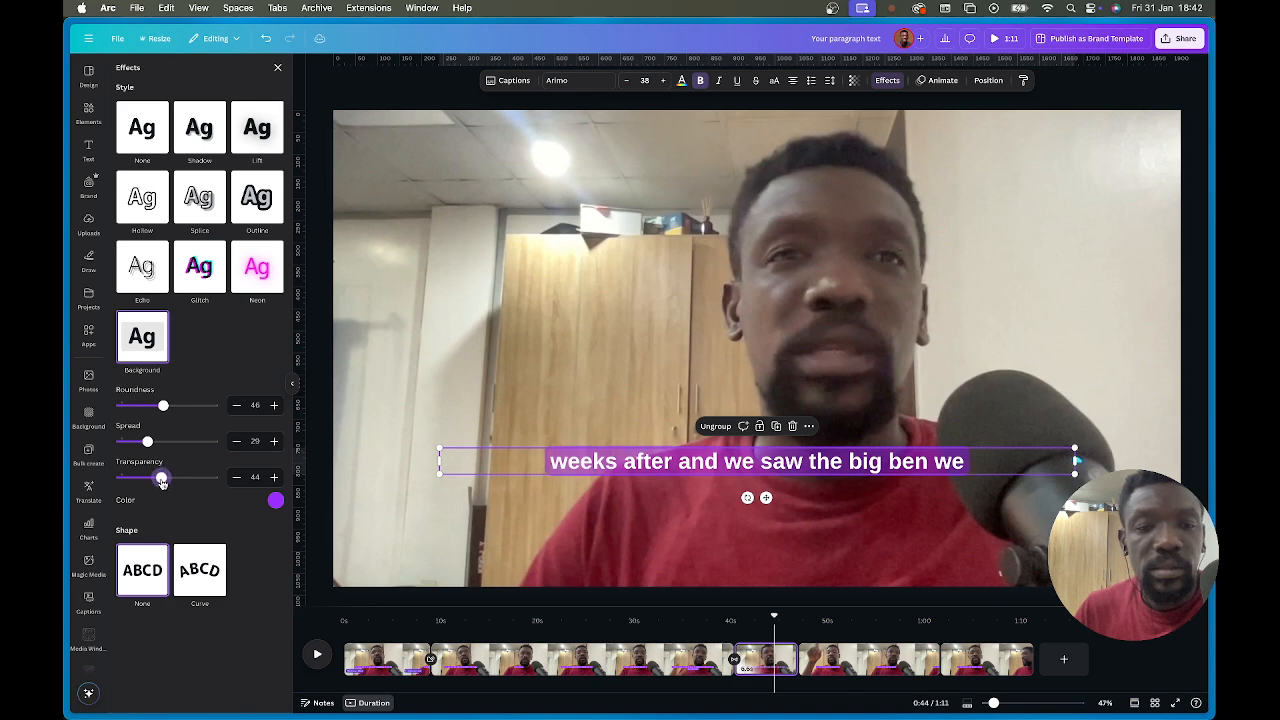
{"action": "left_click", "coordinate": [1068, 227]}
{"action": "left_click", "coordinate": [1000, 42]}
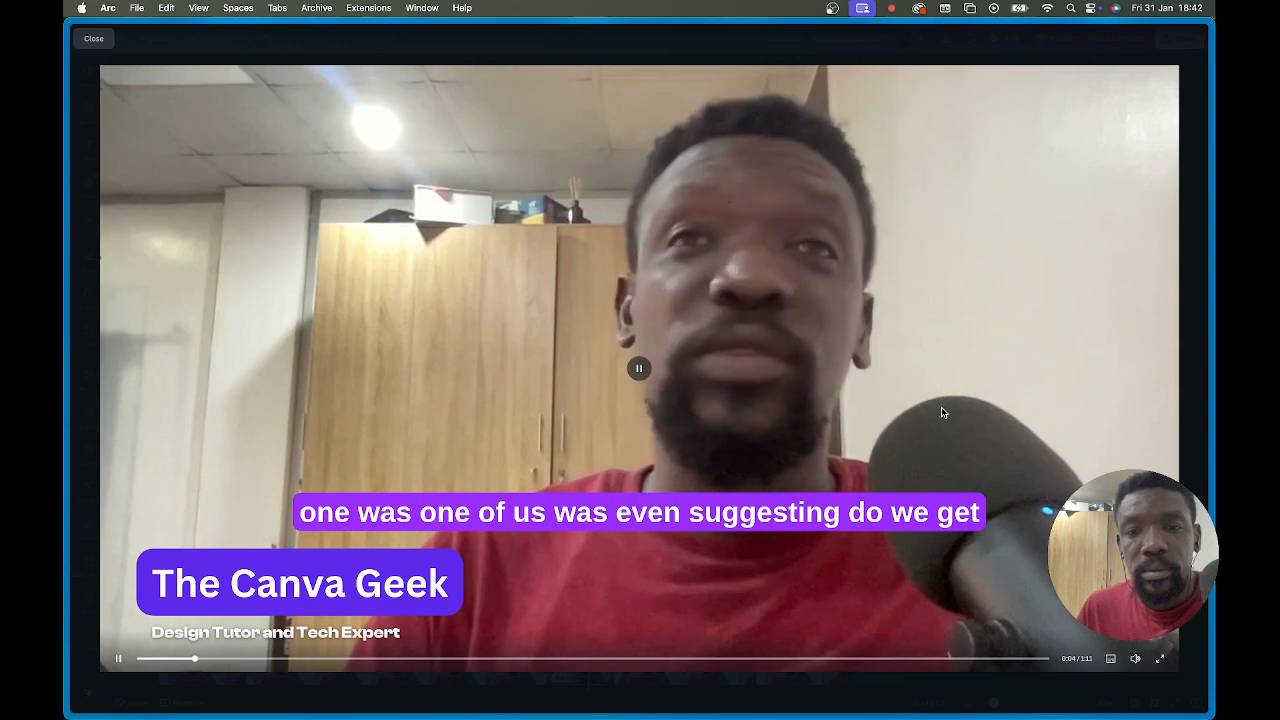
{"action": "key", "text": "Escape"}
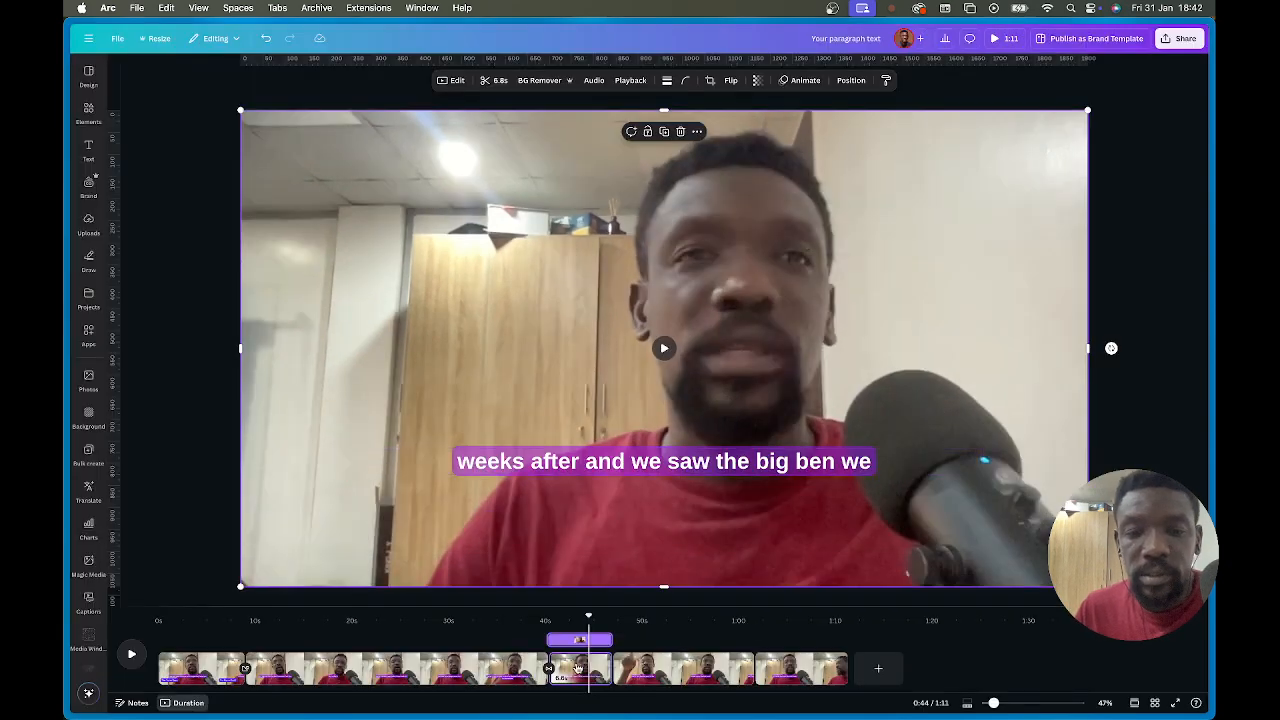
Move the third clip's caption slightly down and place a horizontal guide along its top edge.
{"action": "left_click", "coordinate": [646, 467]}
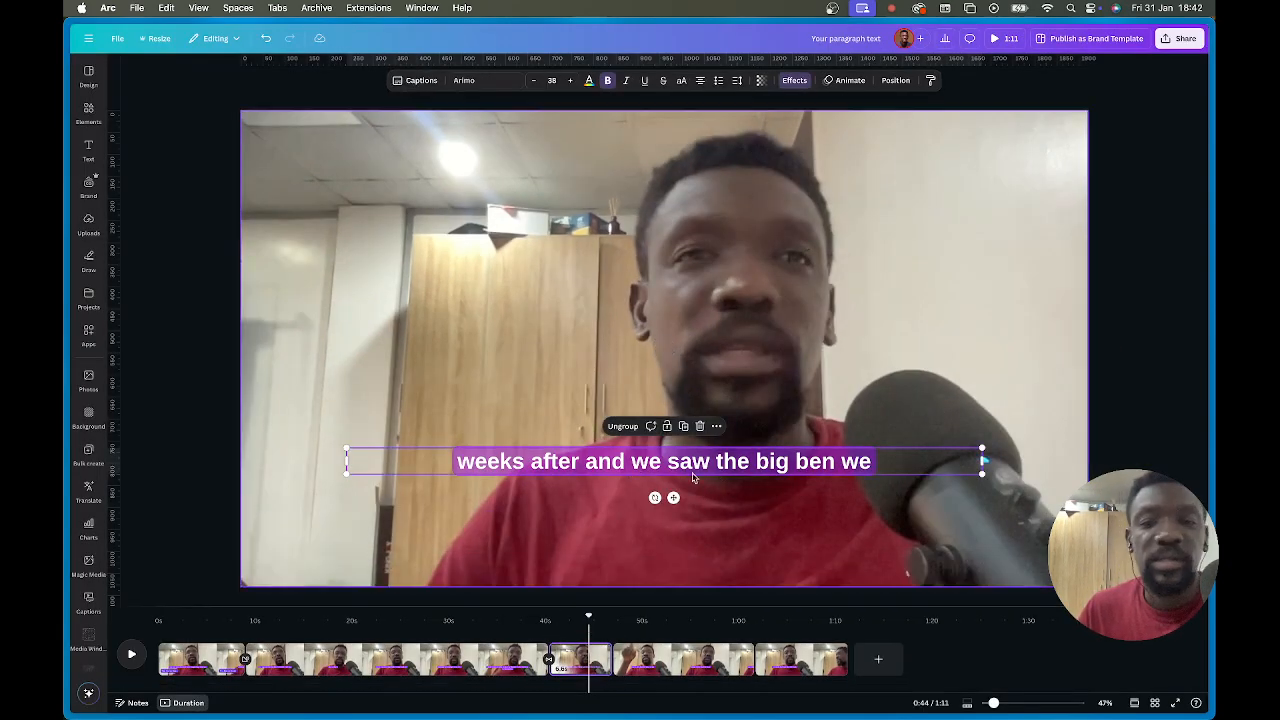
{"action": "left_click_drag", "start_coordinate": [720, 477], "coordinate": [708, 505]}
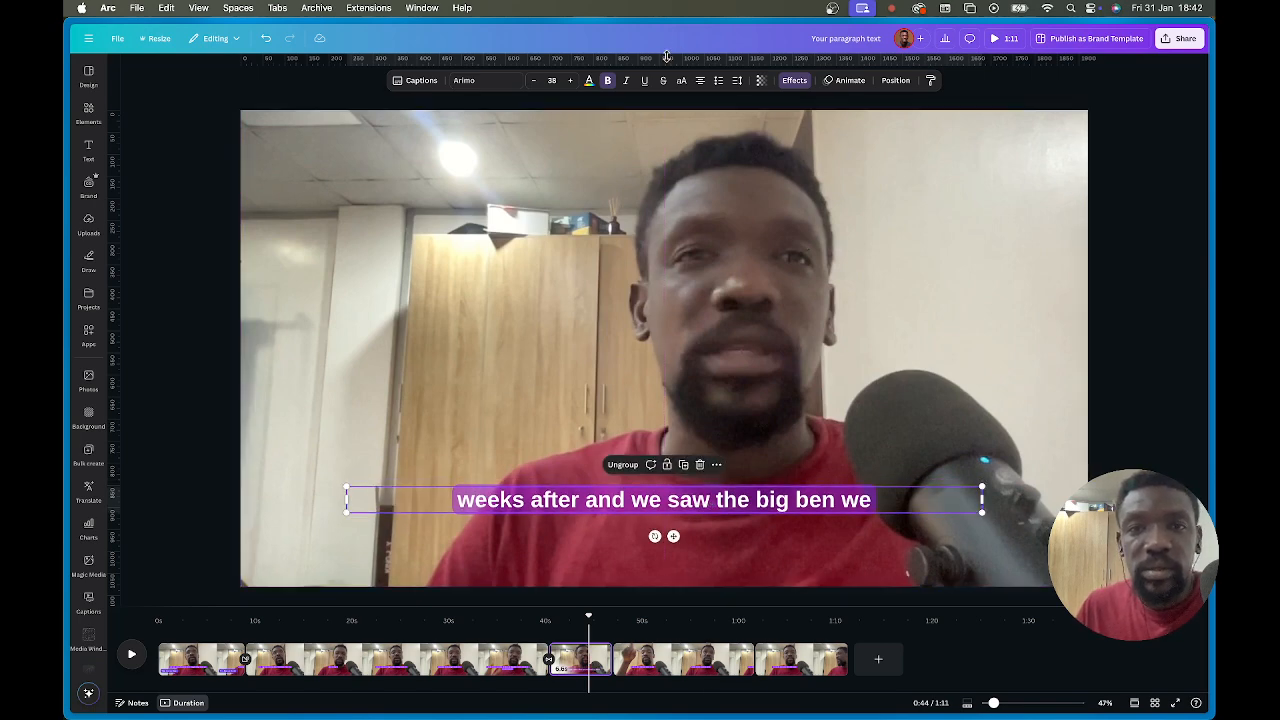
{"action": "left_click_drag", "start_coordinate": [667, 57], "coordinate": [662, 486]}
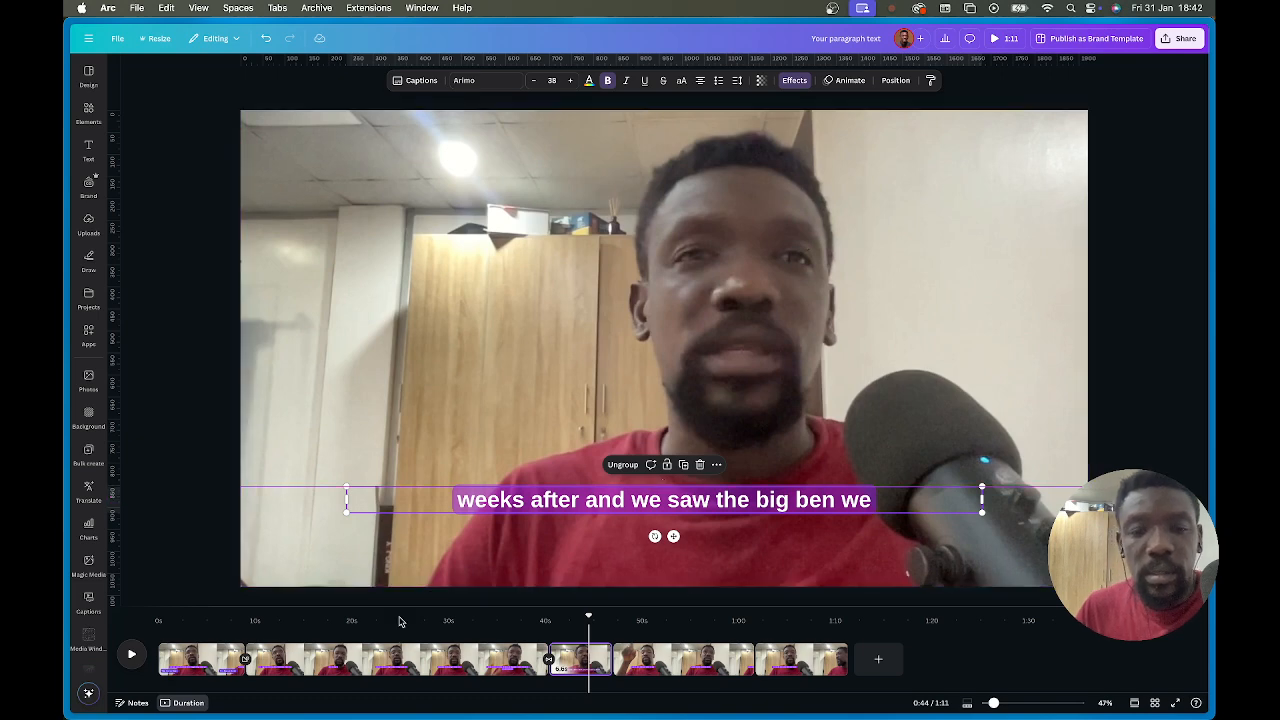
Move the captions on the first and second clips down until their top edges meet the horizontal guide.
{"action": "left_click", "coordinate": [197, 655]}
{"action": "left_click", "coordinate": [655, 466]}
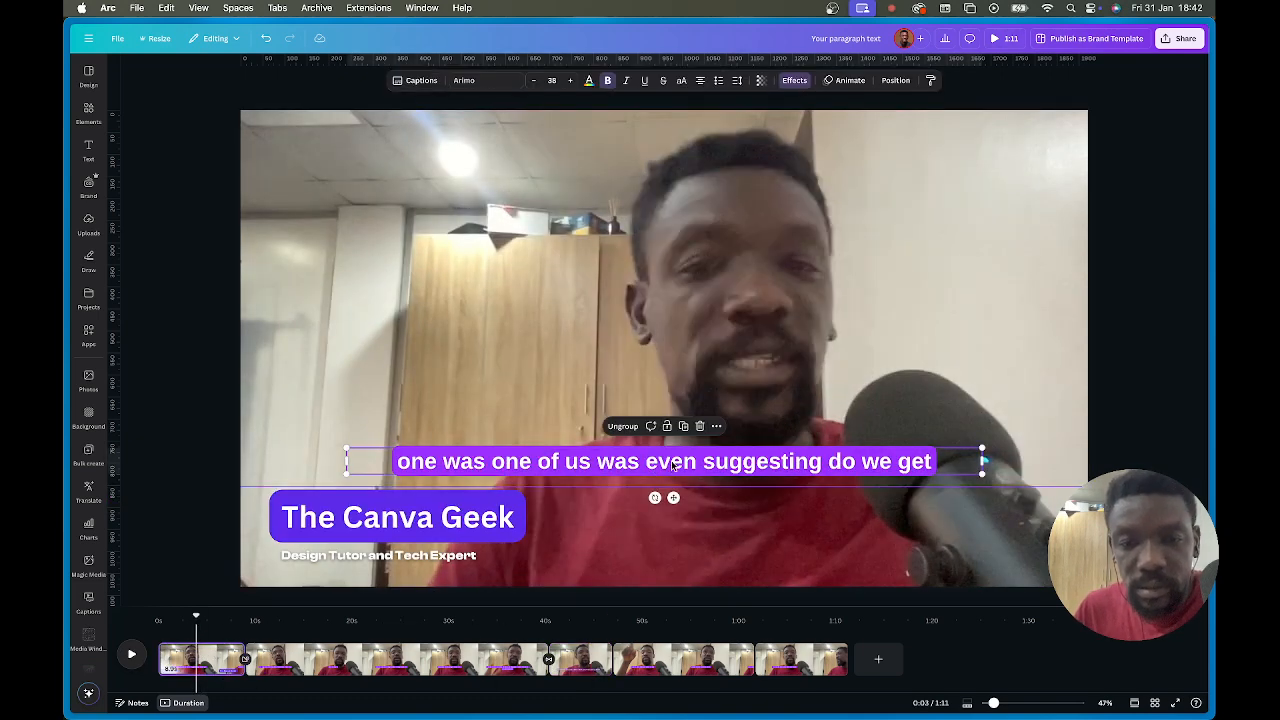
{"action": "left_click_drag", "start_coordinate": [672, 466], "coordinate": [676, 500]}
{"action": "left_click", "coordinate": [323, 669]}
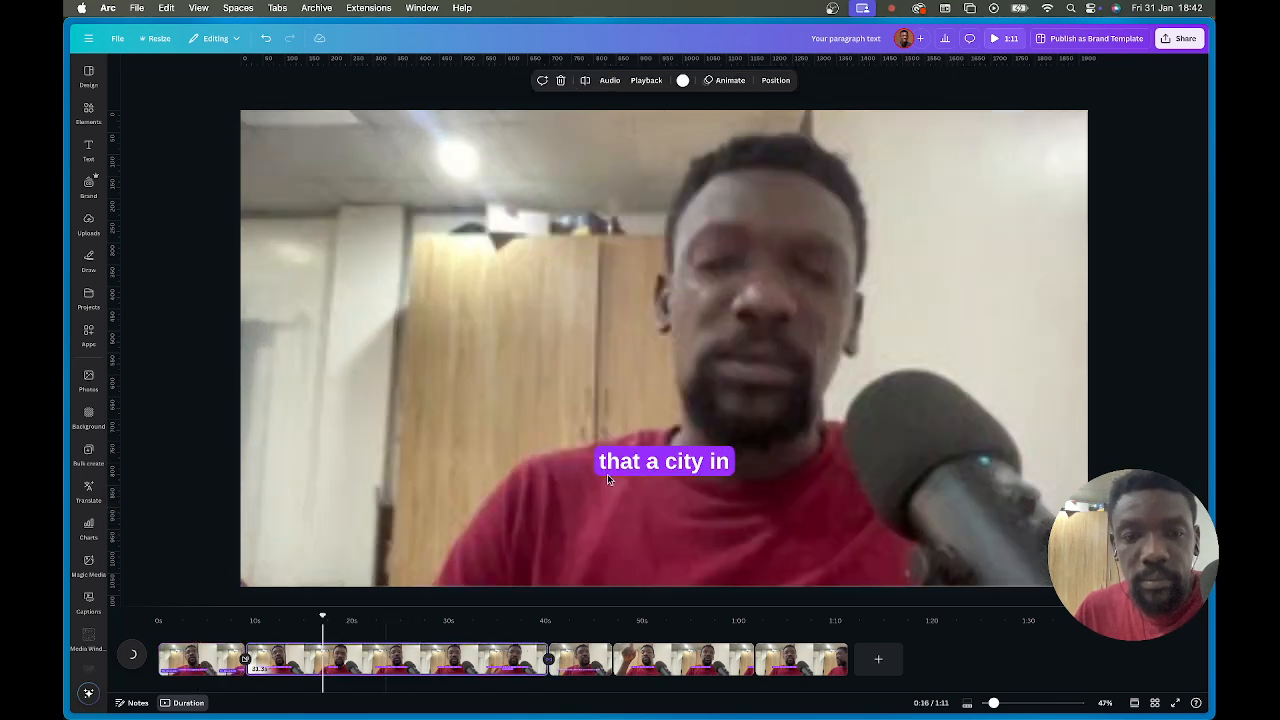
{"action": "left_click", "coordinate": [656, 472]}
{"action": "left_click_drag", "start_coordinate": [656, 472], "coordinate": [653, 508]}
Move the captions on the fourth and last clips down to the guide and return to the first clip.
{"action": "left_click", "coordinate": [450, 663]}
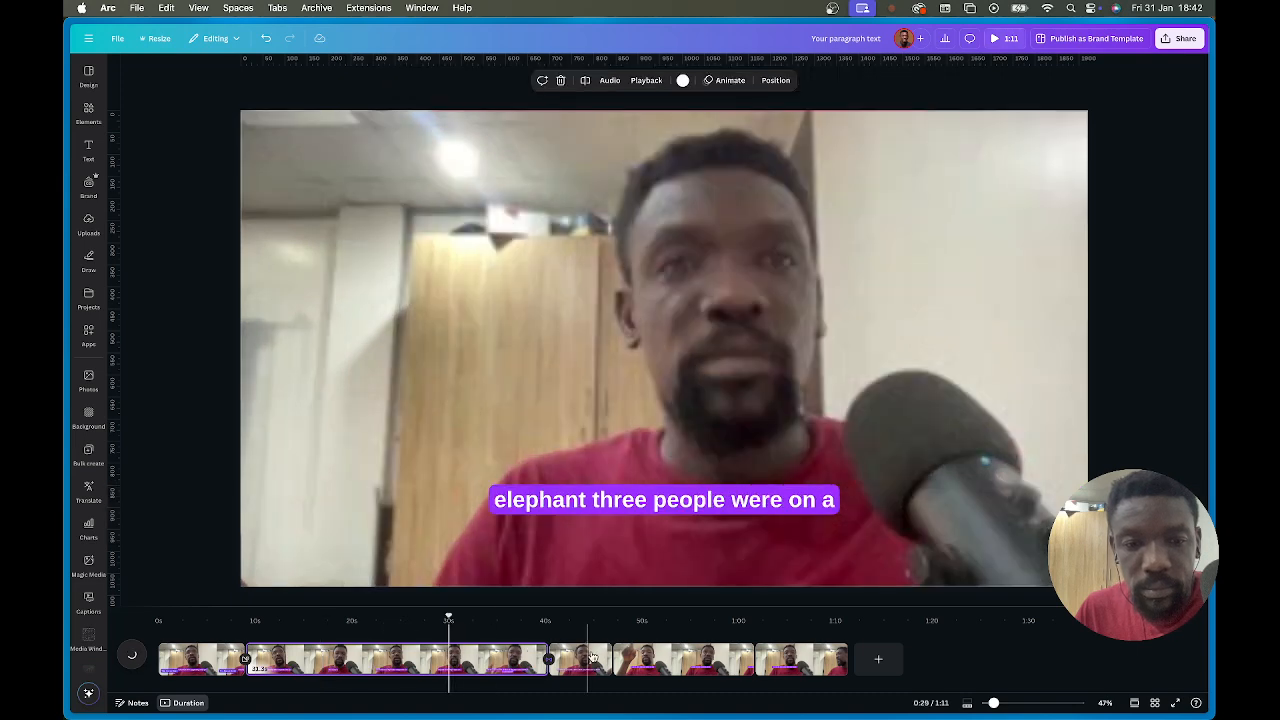
{"action": "left_click", "coordinate": [599, 652]}
{"action": "left_click", "coordinate": [688, 660]}
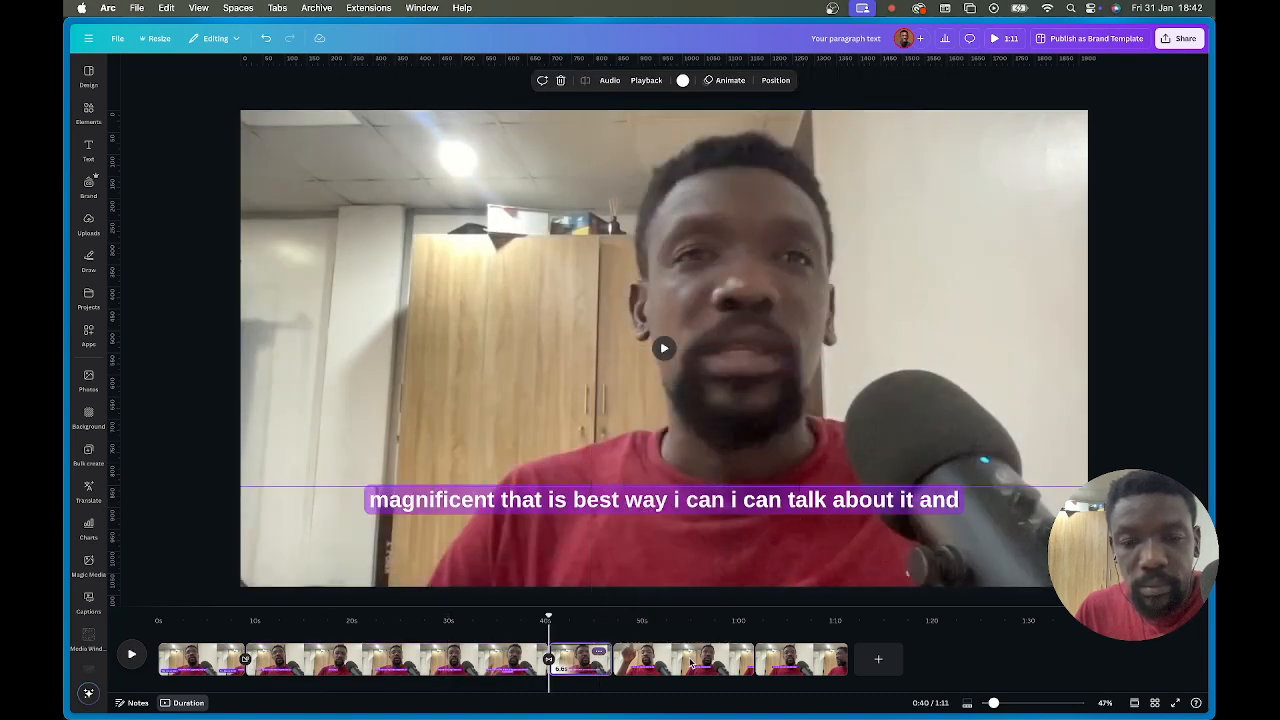
{"action": "left_click", "coordinate": [726, 465]}
{"action": "left_click_drag", "start_coordinate": [726, 465], "coordinate": [710, 509]}
{"action": "left_click", "coordinate": [803, 663]}
{"action": "left_click", "coordinate": [711, 479]}
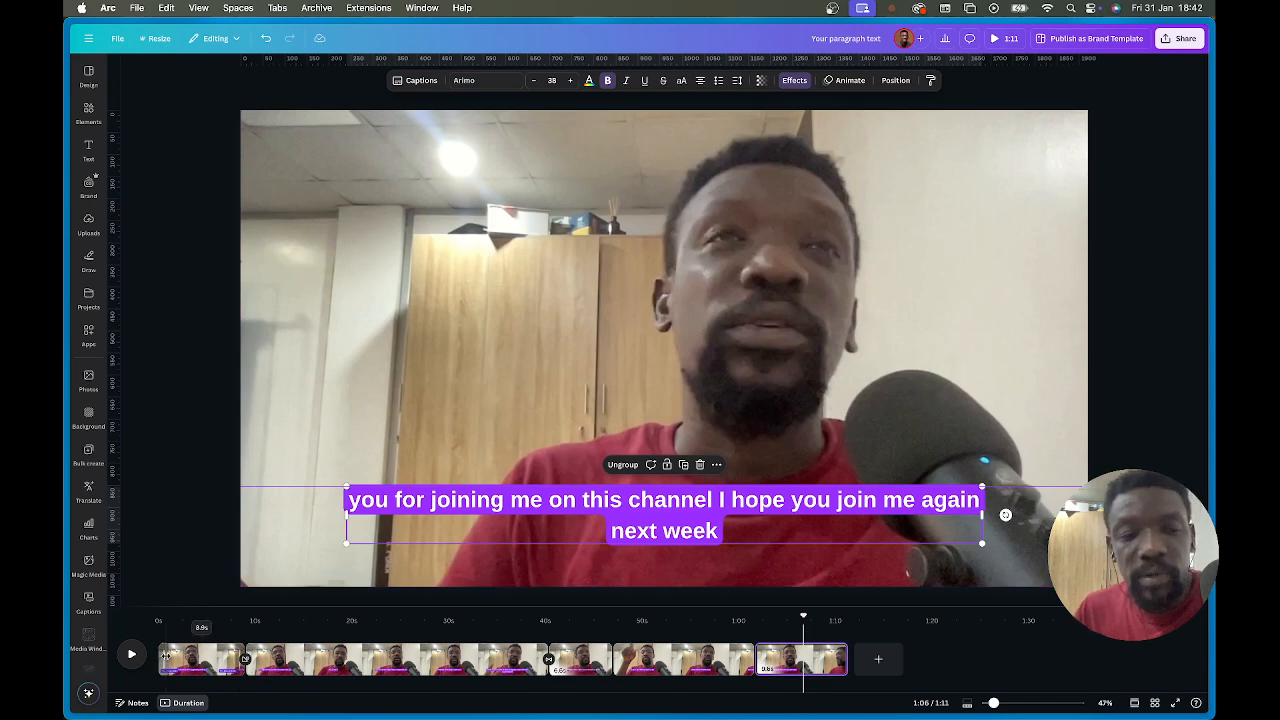
{"action": "left_click", "coordinate": [205, 660]}
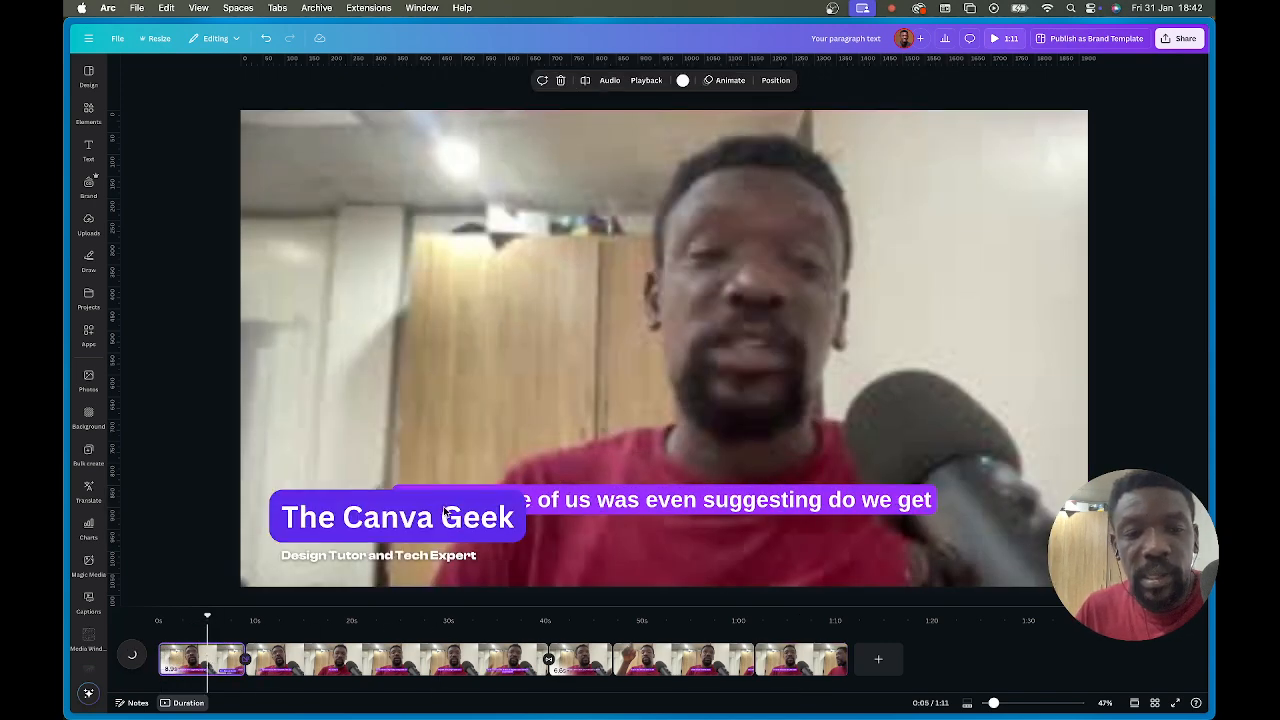
Move the first clip's name label and its subtitle together up above the caption line.
{"action": "left_click", "coordinate": [445, 511]}
{"action": "left_click", "coordinate": [424, 565], "text": "shift"}
{"action": "left_click_drag", "start_coordinate": [426, 517], "coordinate": [426, 414]}
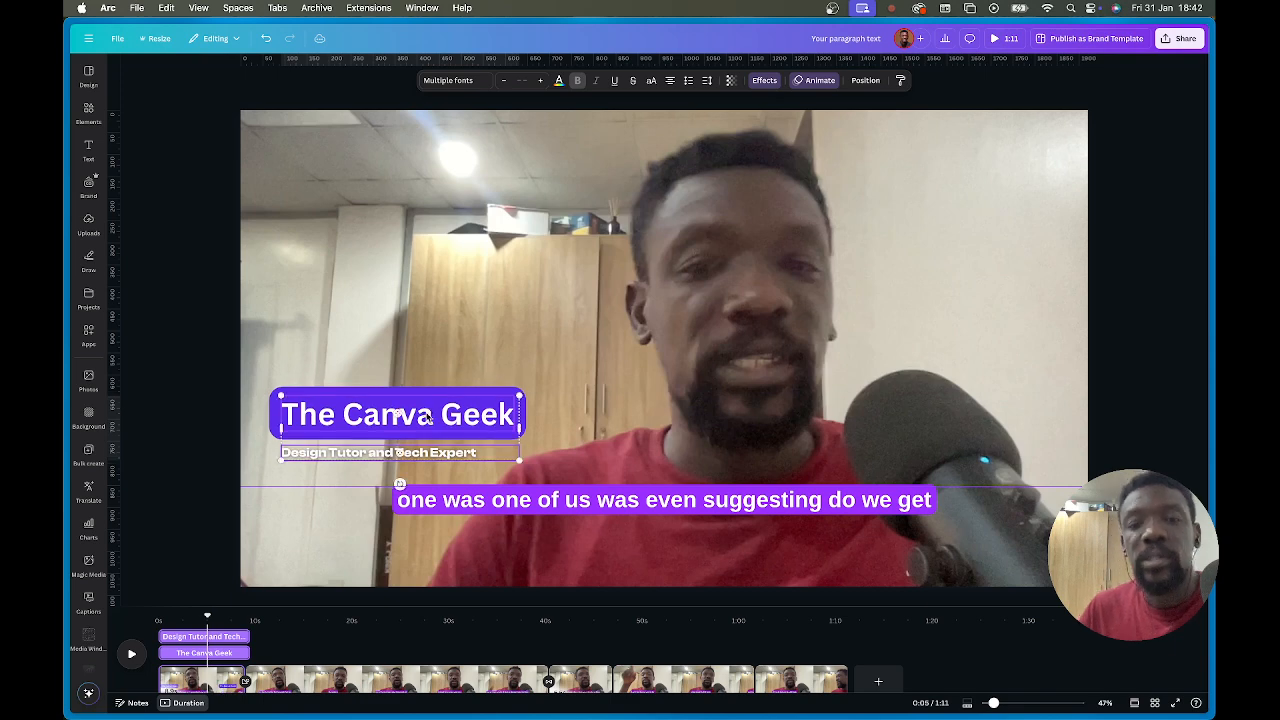
Check the third clip's caption background effect settings and its position values.
{"action": "left_click", "coordinate": [586, 684]}
{"action": "left_click", "coordinate": [676, 529]}
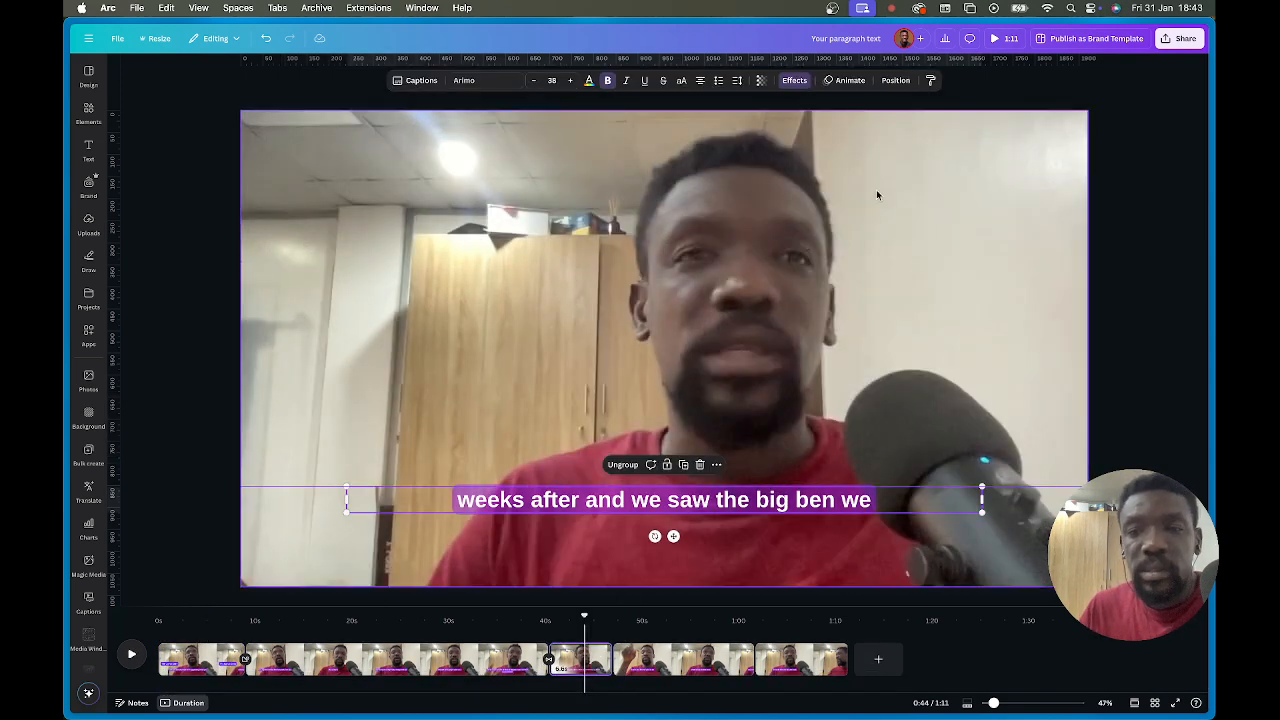
{"action": "left_click", "coordinate": [794, 80]}
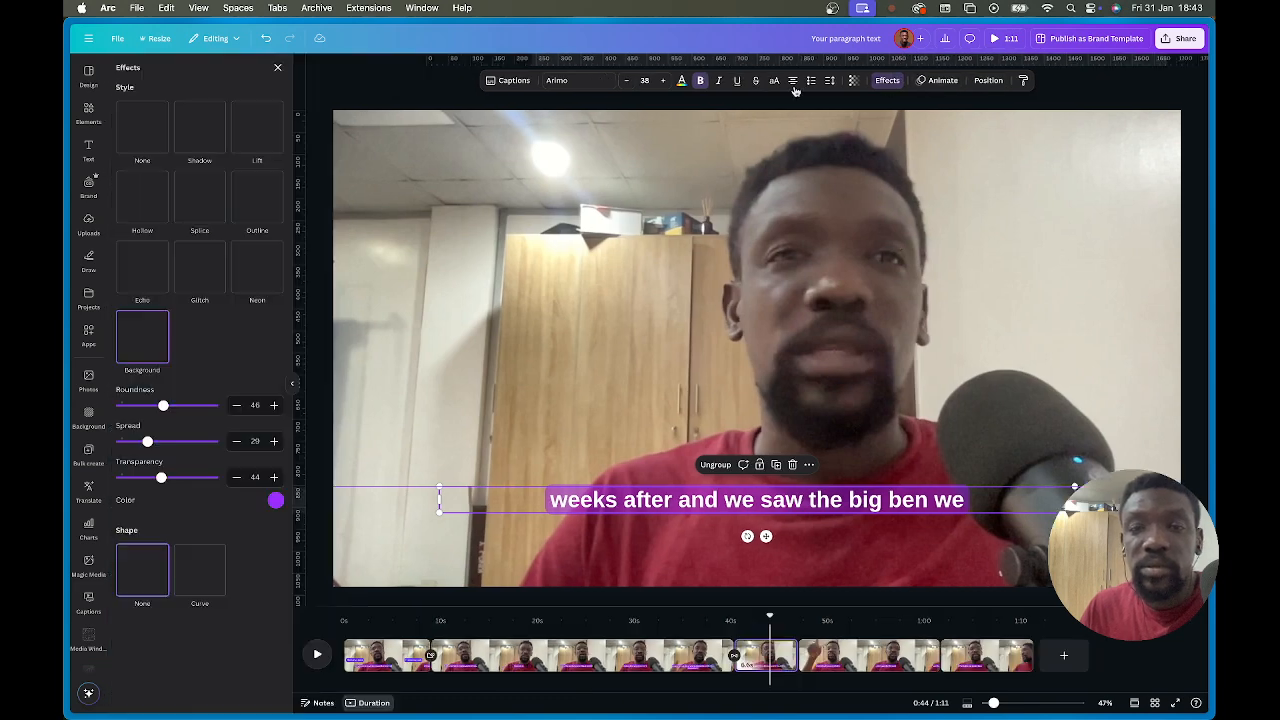
{"action": "left_click", "coordinate": [878, 82]}
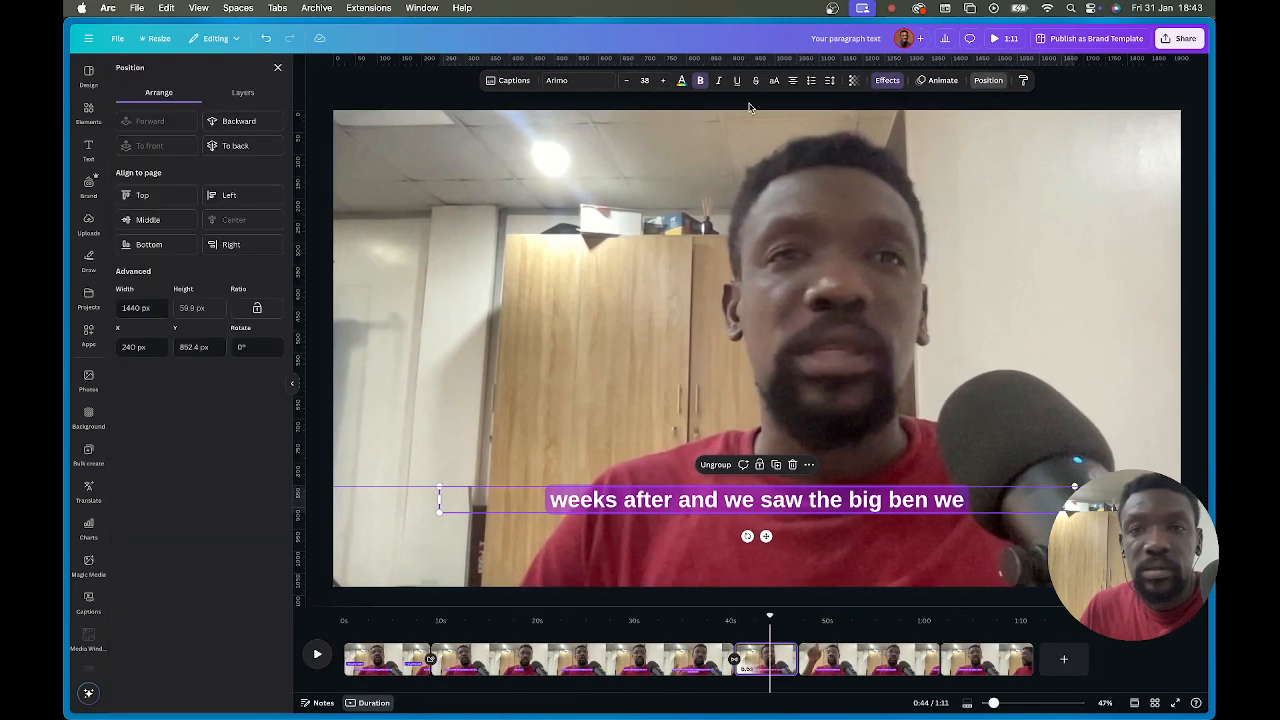
{"action": "left_click", "coordinate": [887, 82]}
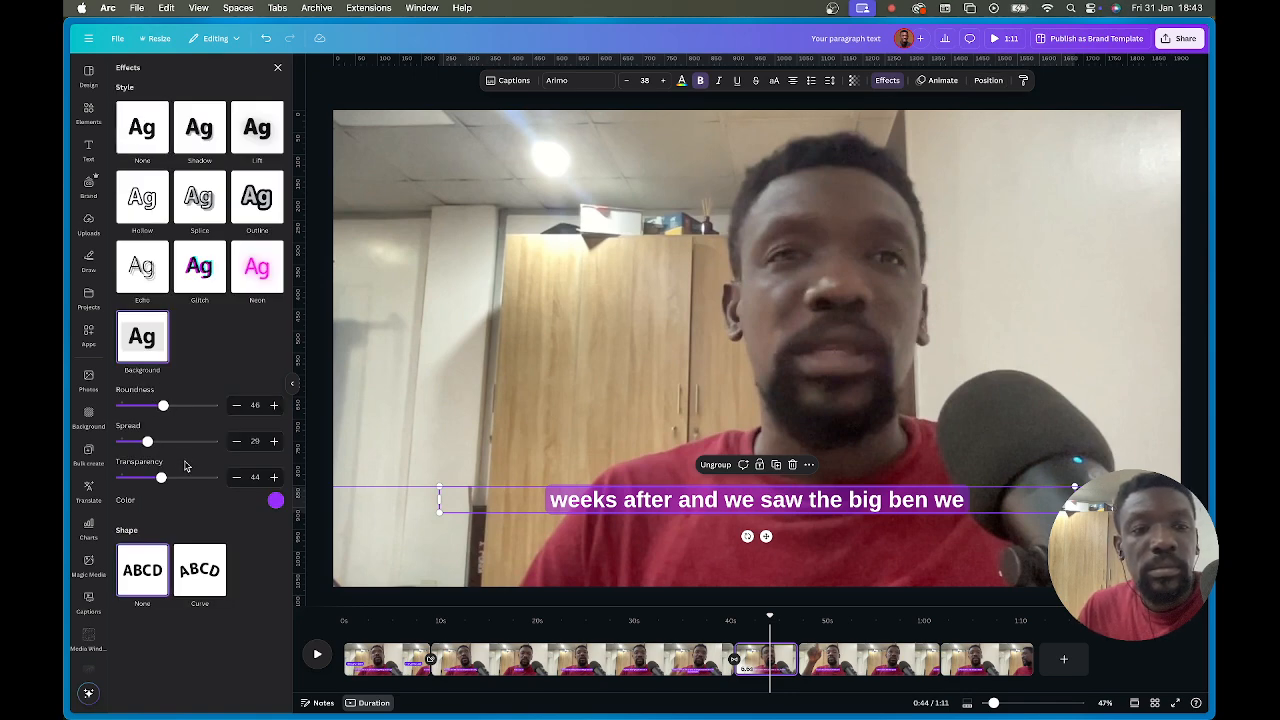
Copy the second clip's caption style and apply it to the third clip's caption.
{"action": "left_click", "coordinate": [598, 665]}
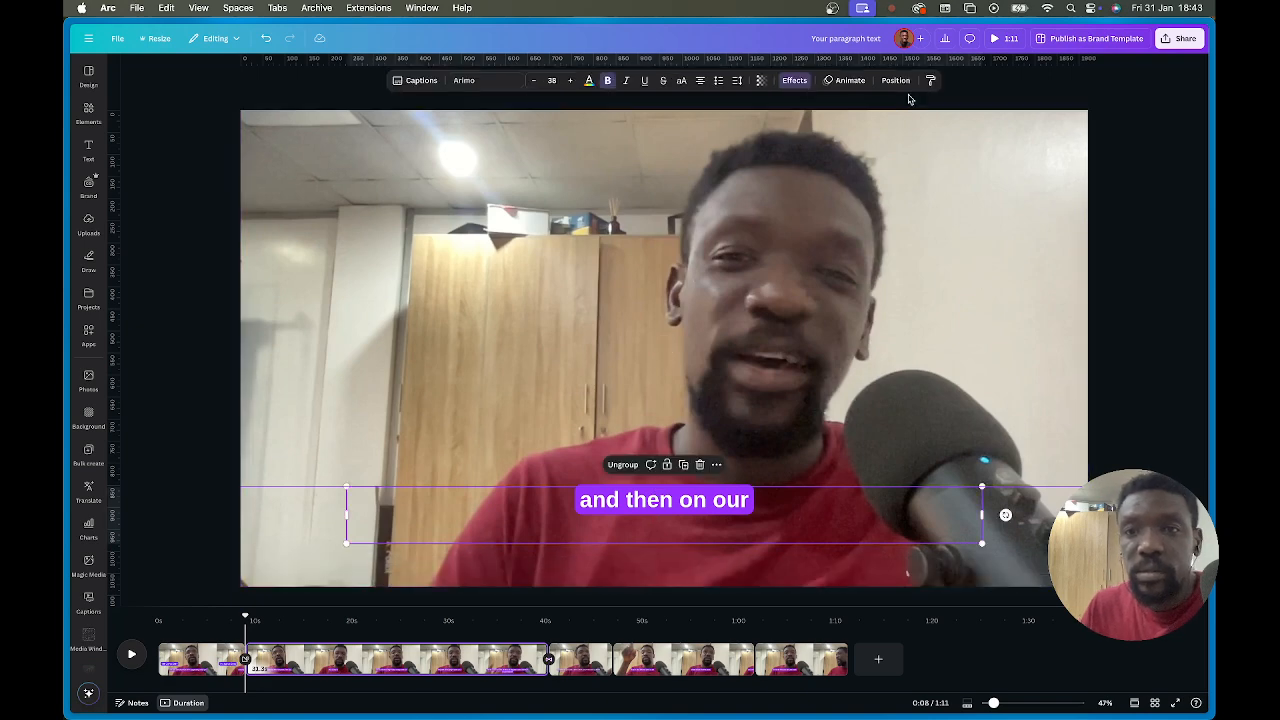
{"action": "left_click", "coordinate": [931, 80]}
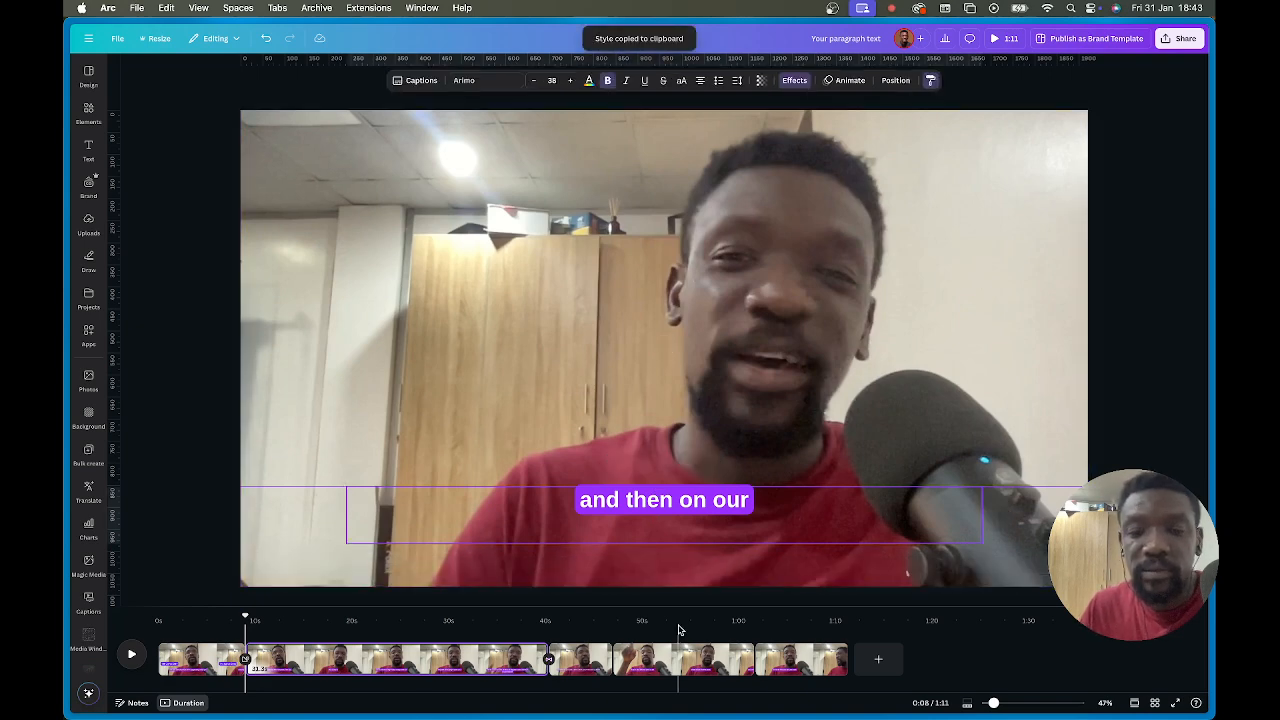
{"action": "left_click", "coordinate": [580, 670]}
{"action": "left_click", "coordinate": [692, 500]}
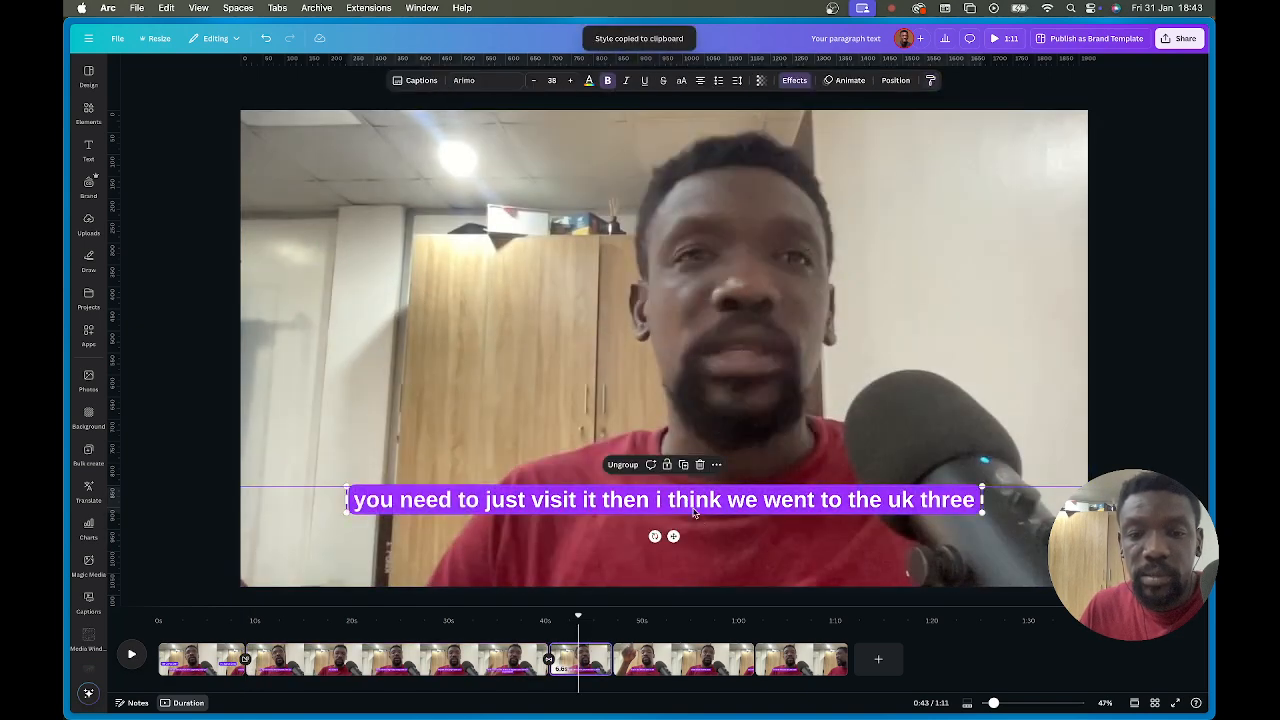
{"action": "left_click", "coordinate": [1076, 410]}
{"action": "left_click", "coordinate": [1107, 399]}
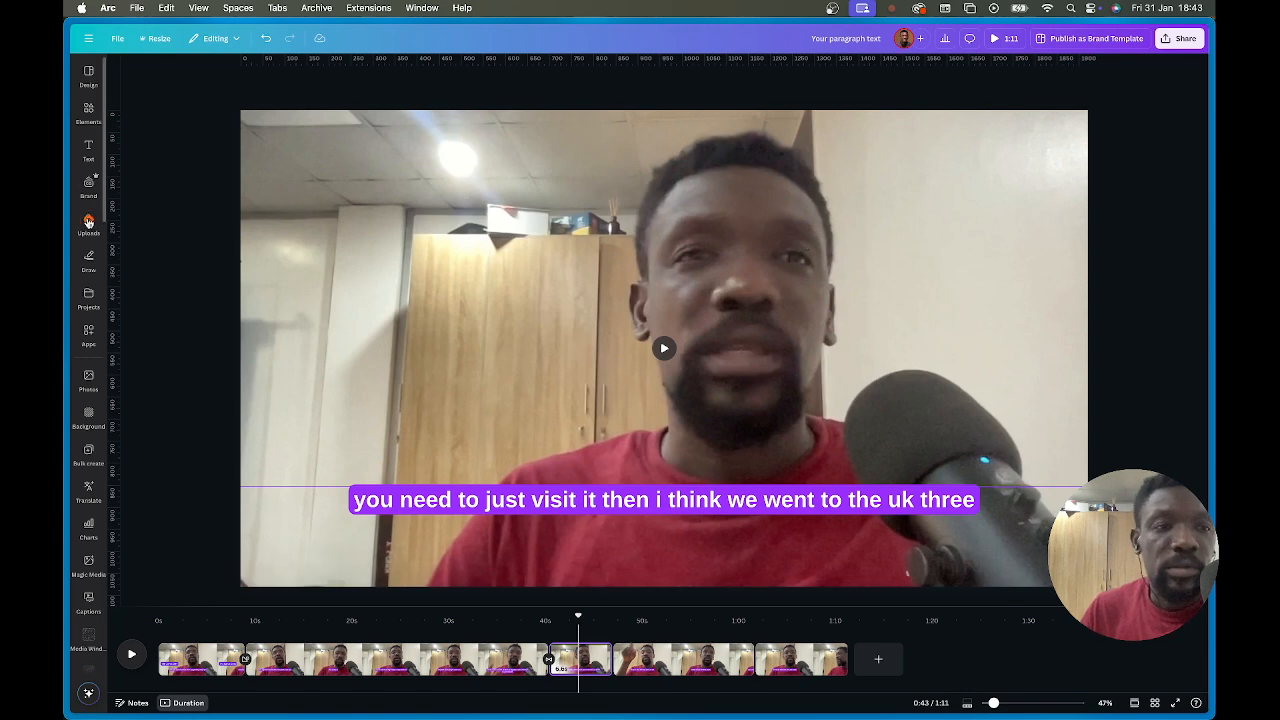
Add the uploaded audio Uplifting.mp3 as background music from the start of the video.
{"action": "left_click", "coordinate": [88, 221]}
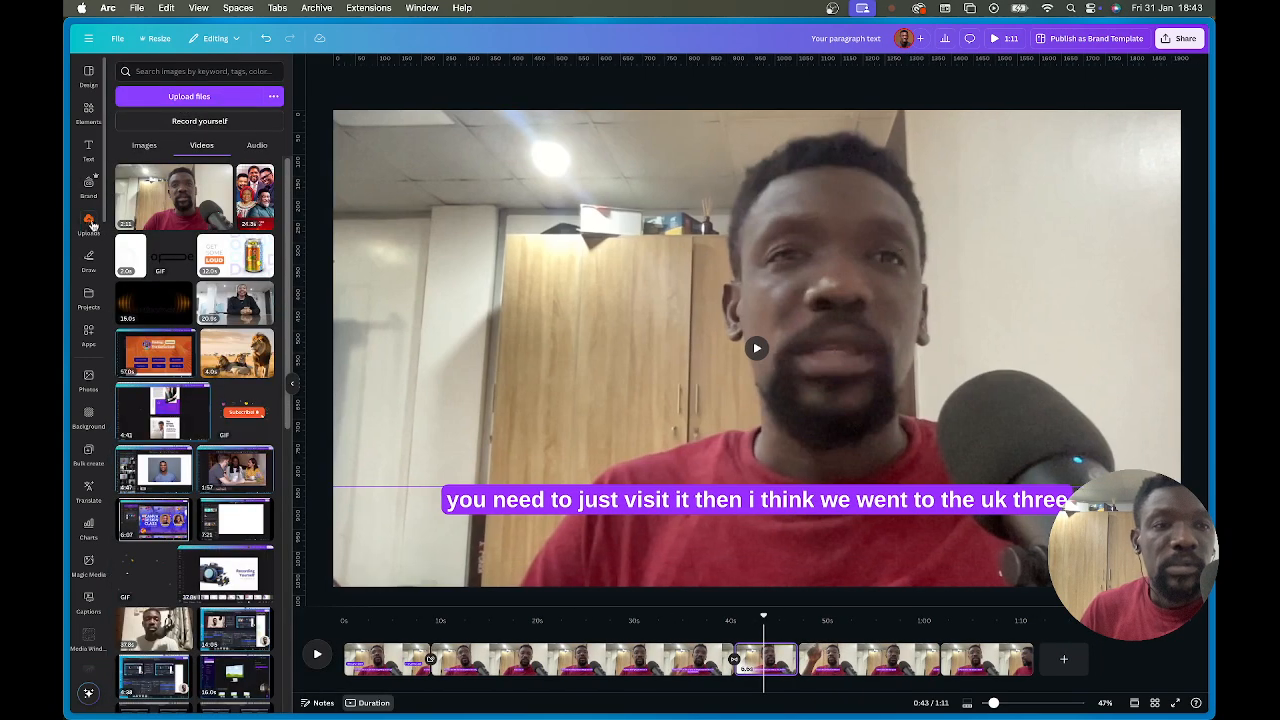
{"action": "left_click", "coordinate": [256, 146]}
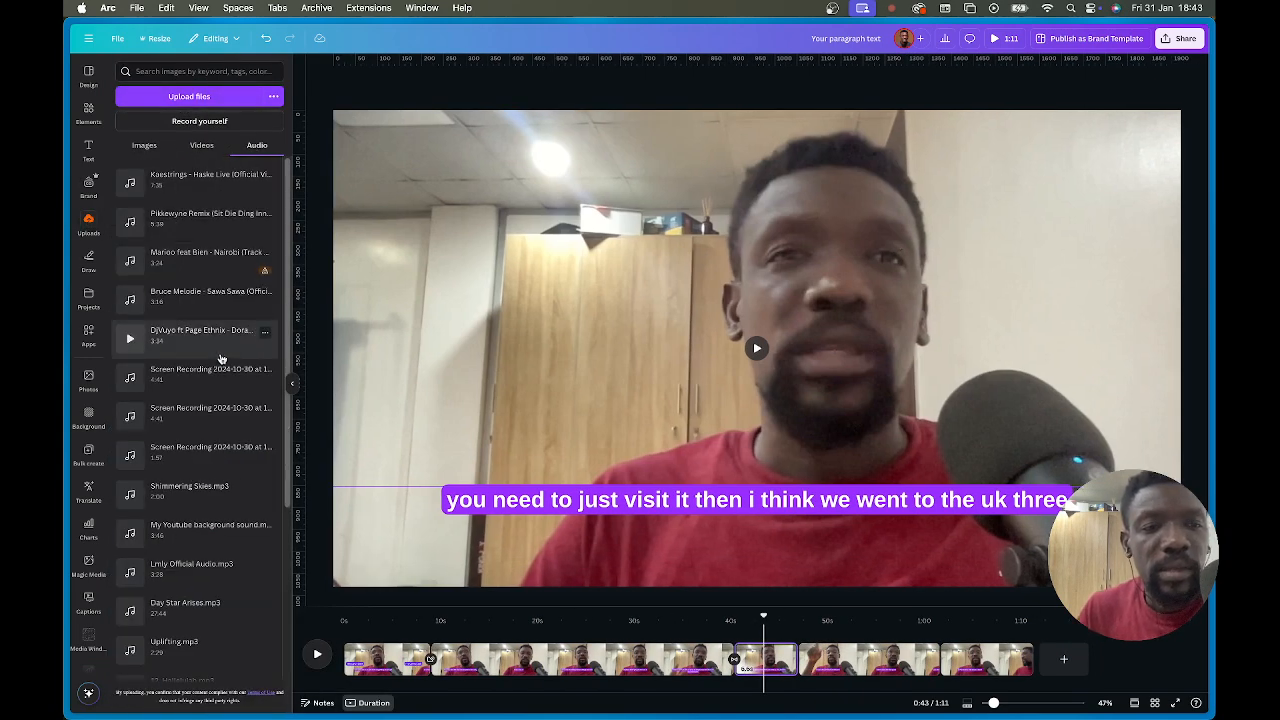
{"action": "scroll", "coordinate": [222, 325], "scroll_direction": "down", "scroll_amount": 8}
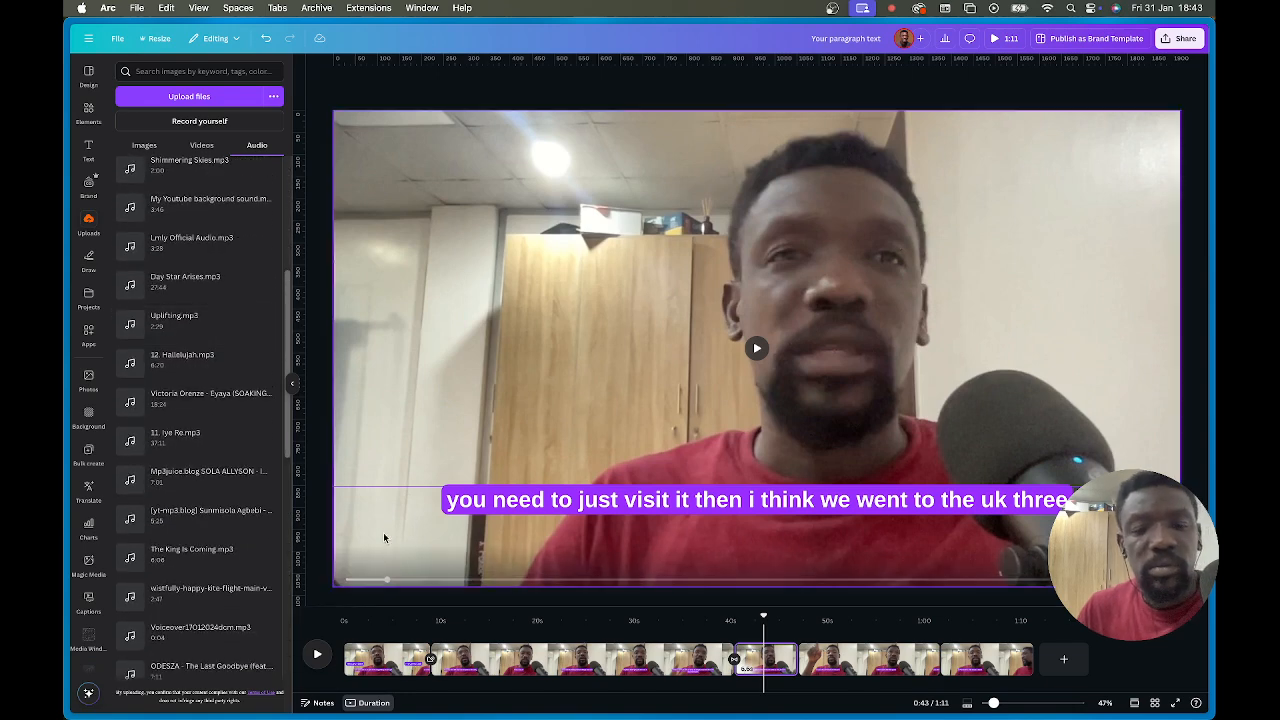
{"action": "left_click_drag", "start_coordinate": [765, 618], "coordinate": [326, 641]}
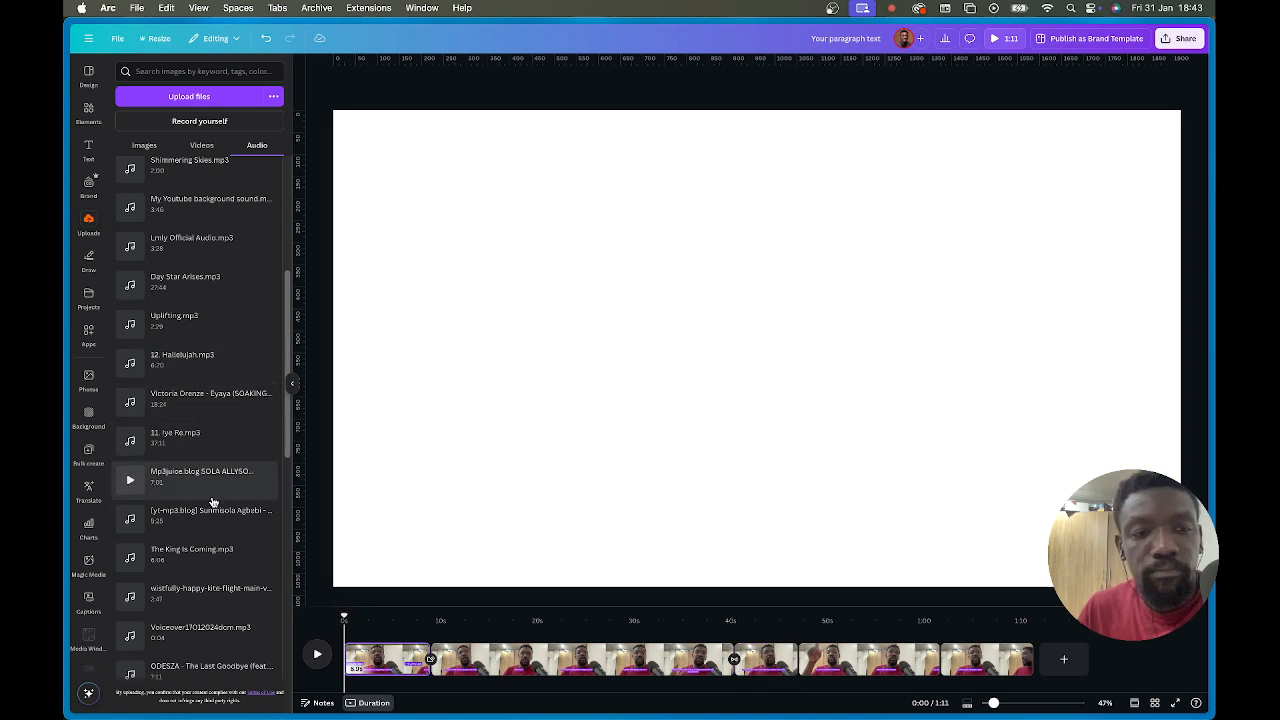
{"action": "left_click", "coordinate": [230, 340]}
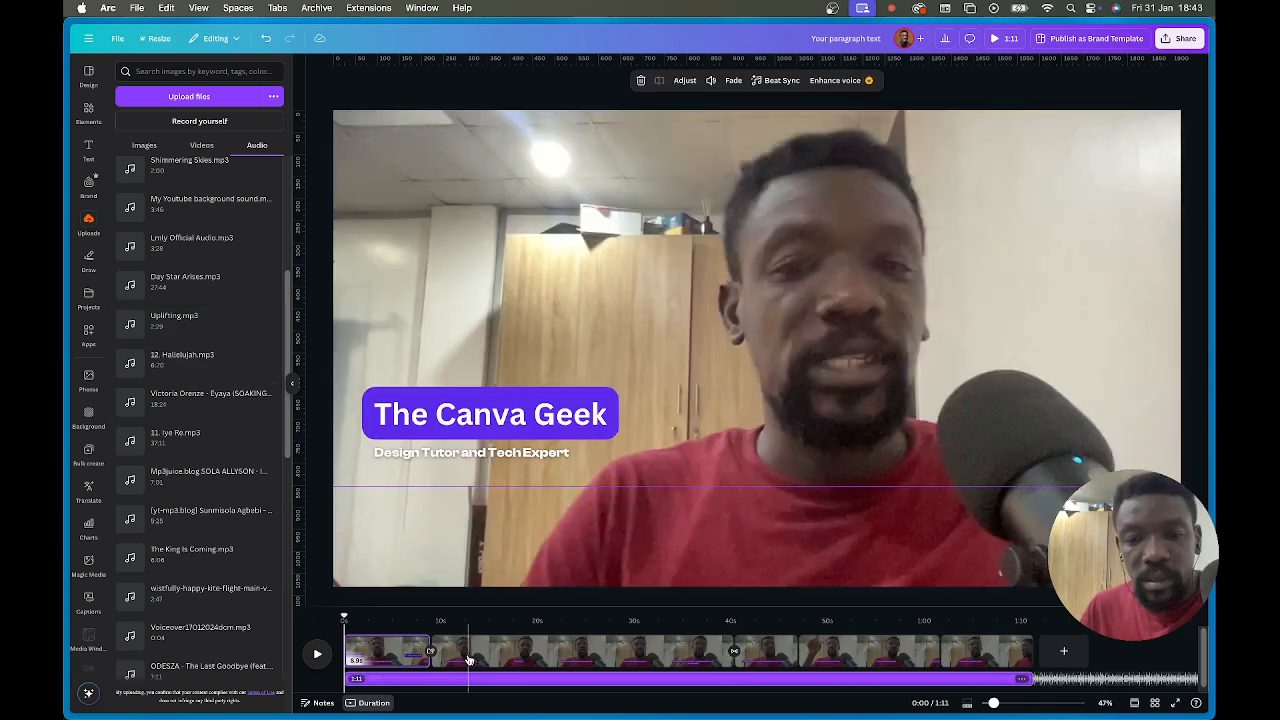
Set the background music's fade-in to about 3.8 s and fade-out to 3.7 s, and preview the video.
{"action": "left_click", "coordinate": [664, 687]}
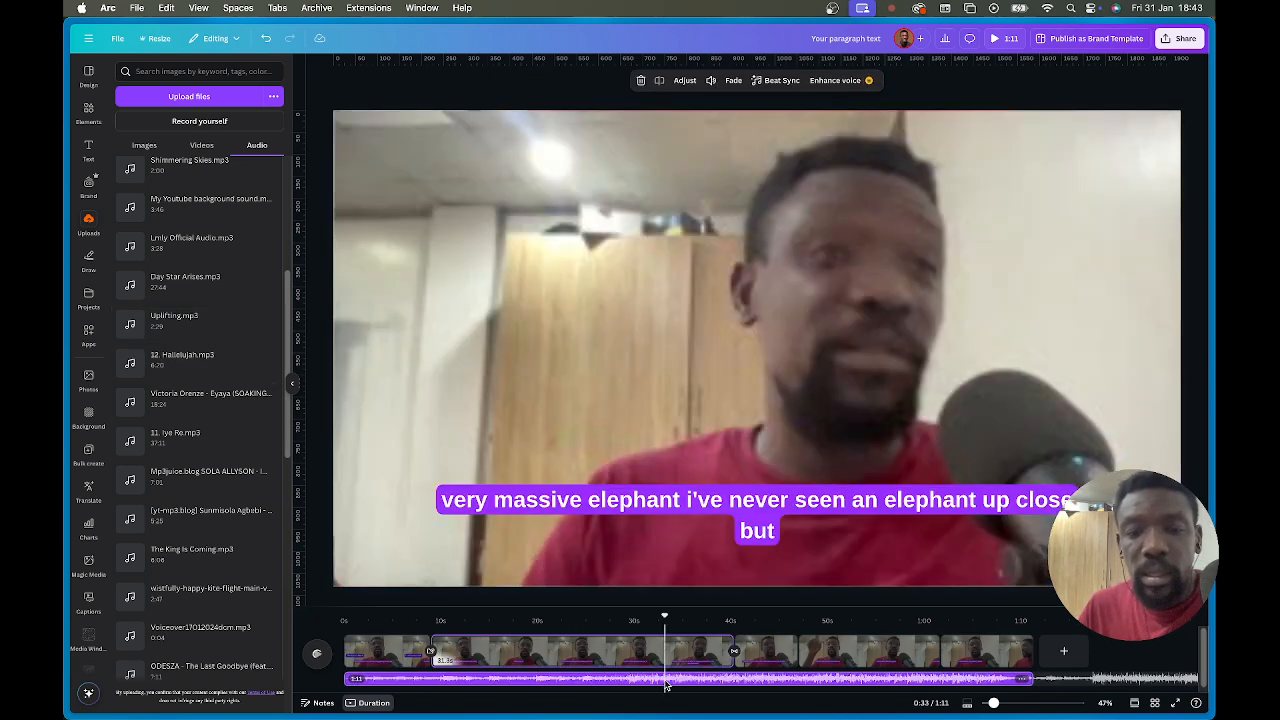
{"action": "left_click", "coordinate": [734, 81]}
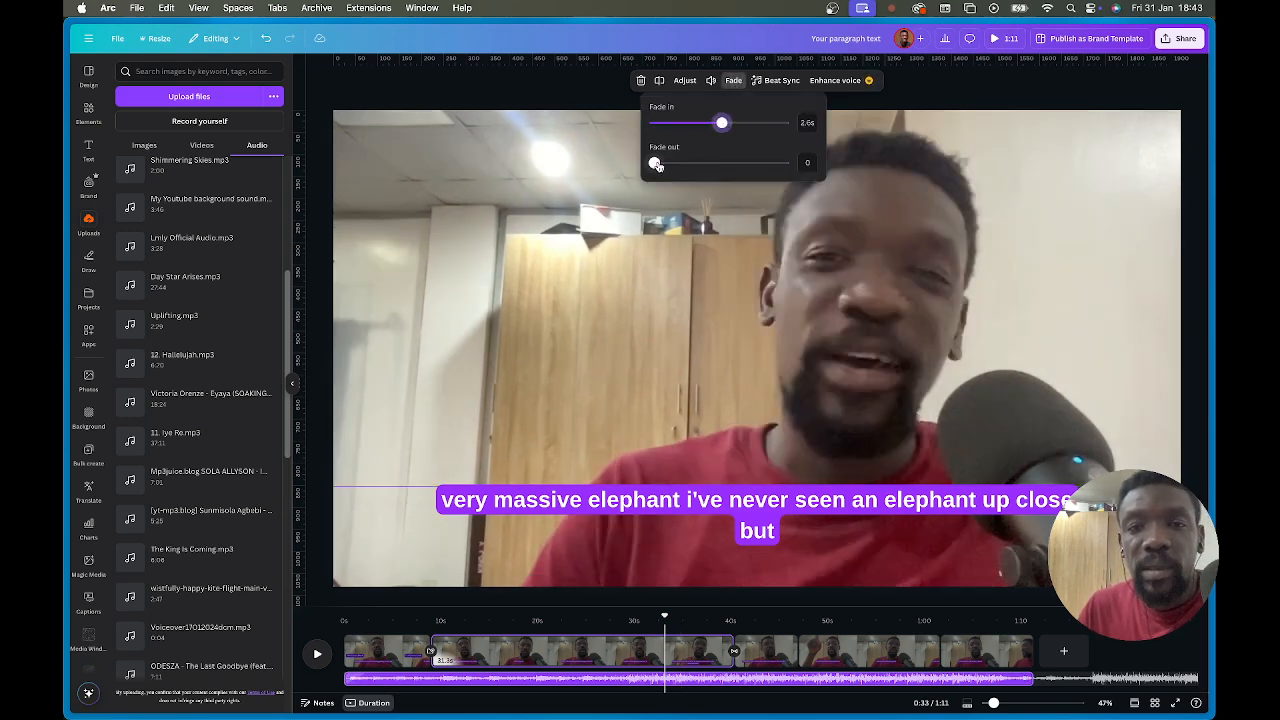
{"action": "left_click_drag", "start_coordinate": [656, 165], "coordinate": [747, 170]}
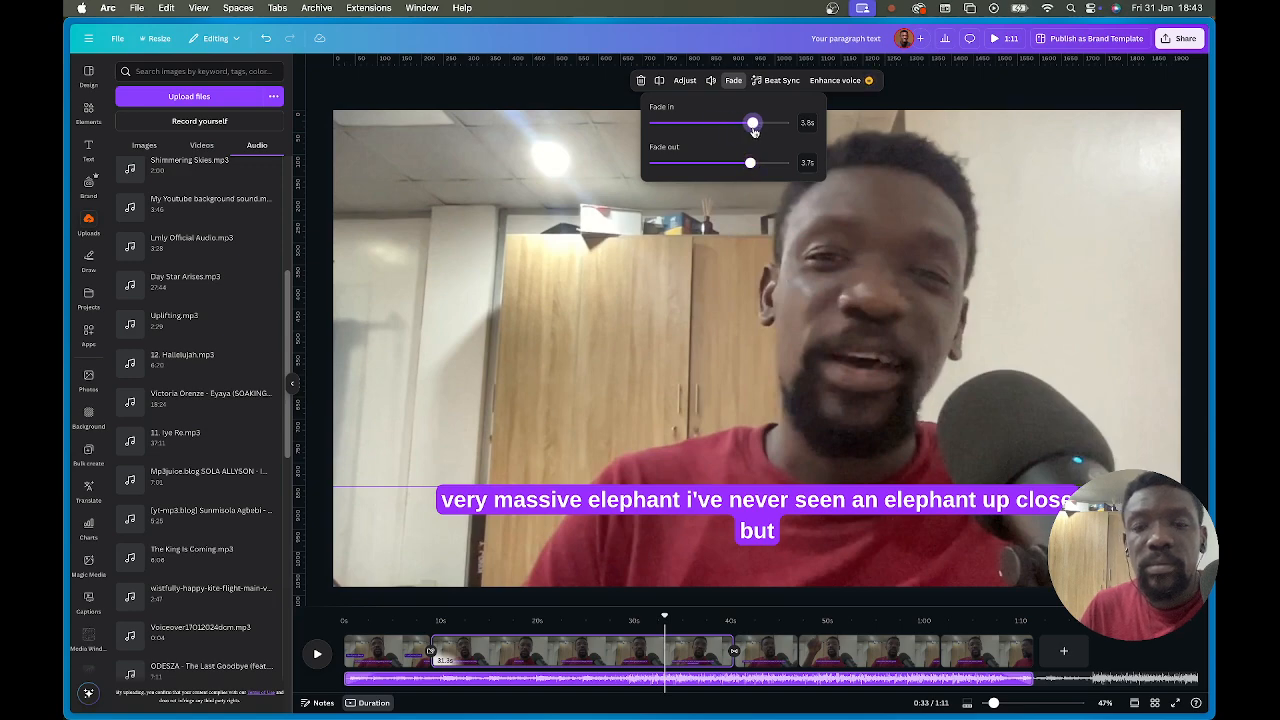
{"action": "left_click", "coordinate": [1004, 42]}
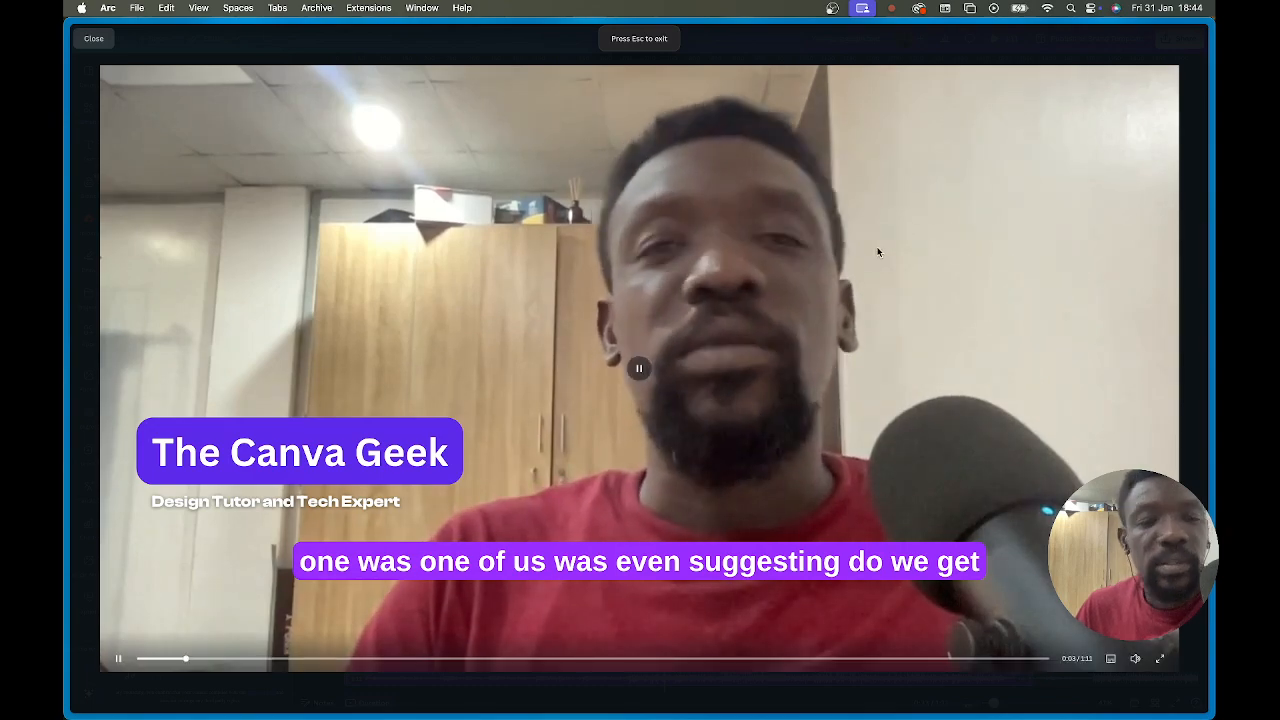
{"action": "key", "text": "Escape"}
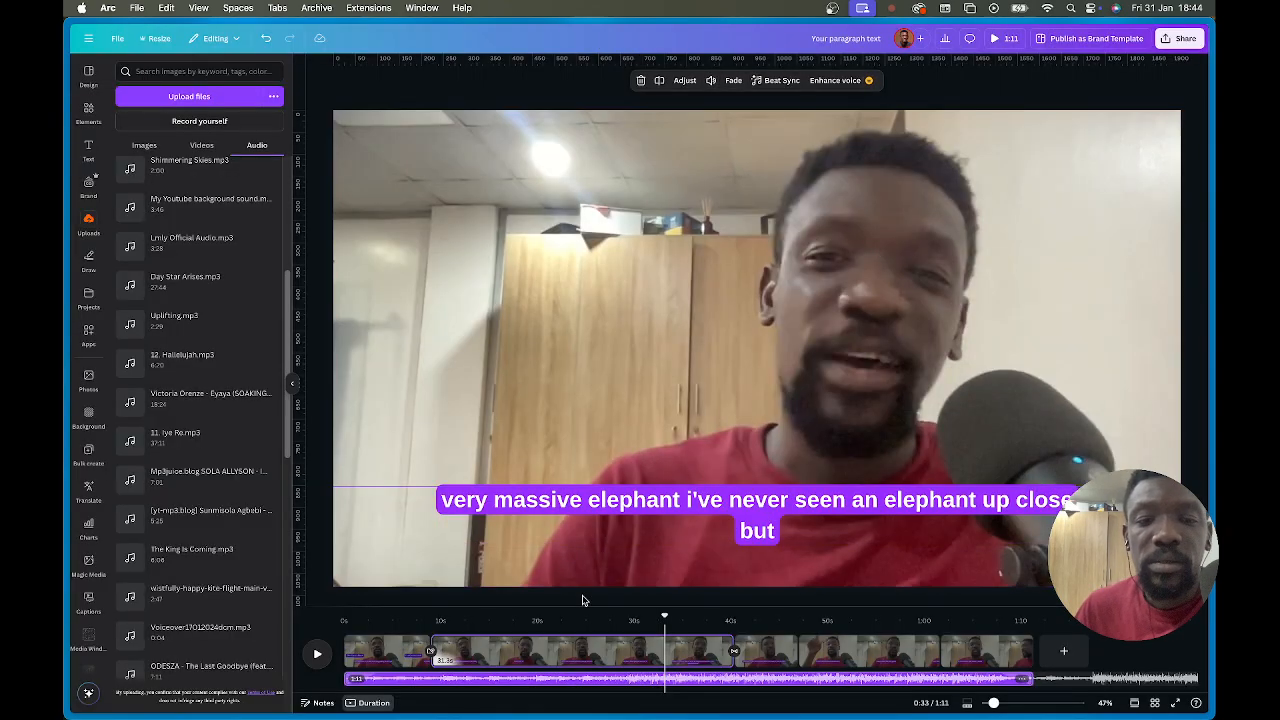
Lower the background music's volume to 20 and preview the video.
{"action": "left_click", "coordinate": [711, 80]}
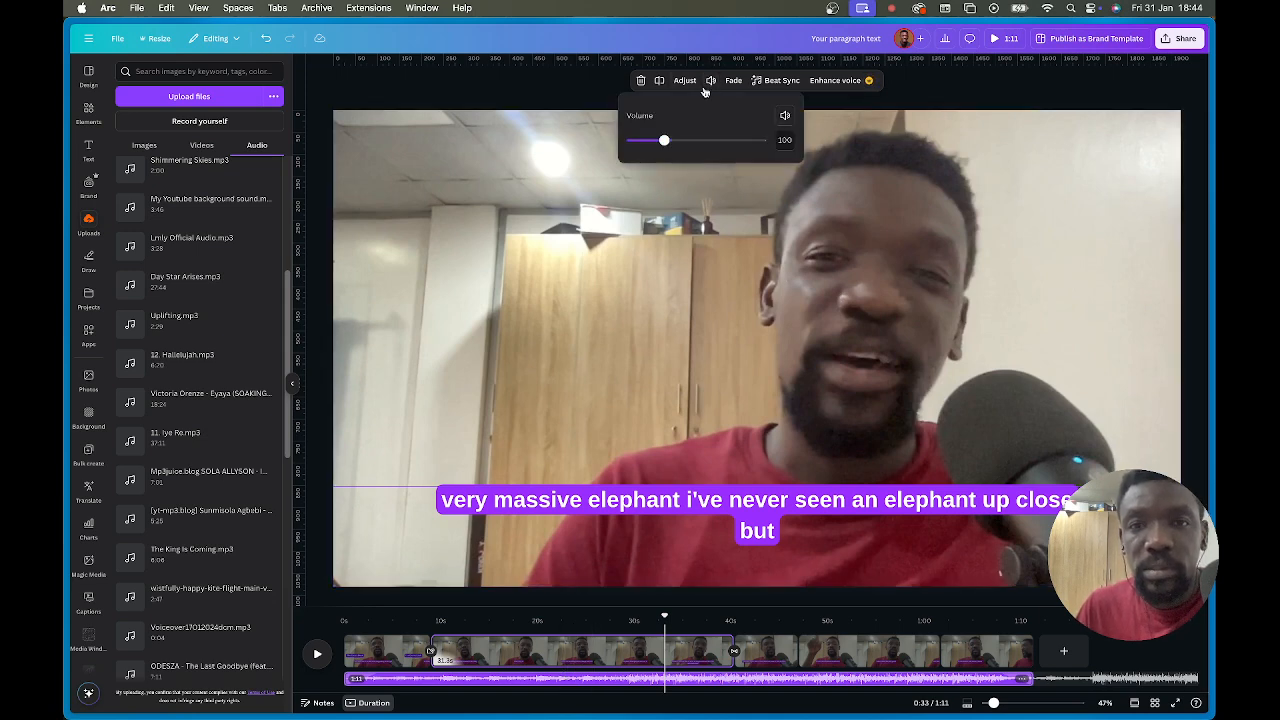
{"action": "left_click_drag", "start_coordinate": [659, 146], "coordinate": [637, 147]}
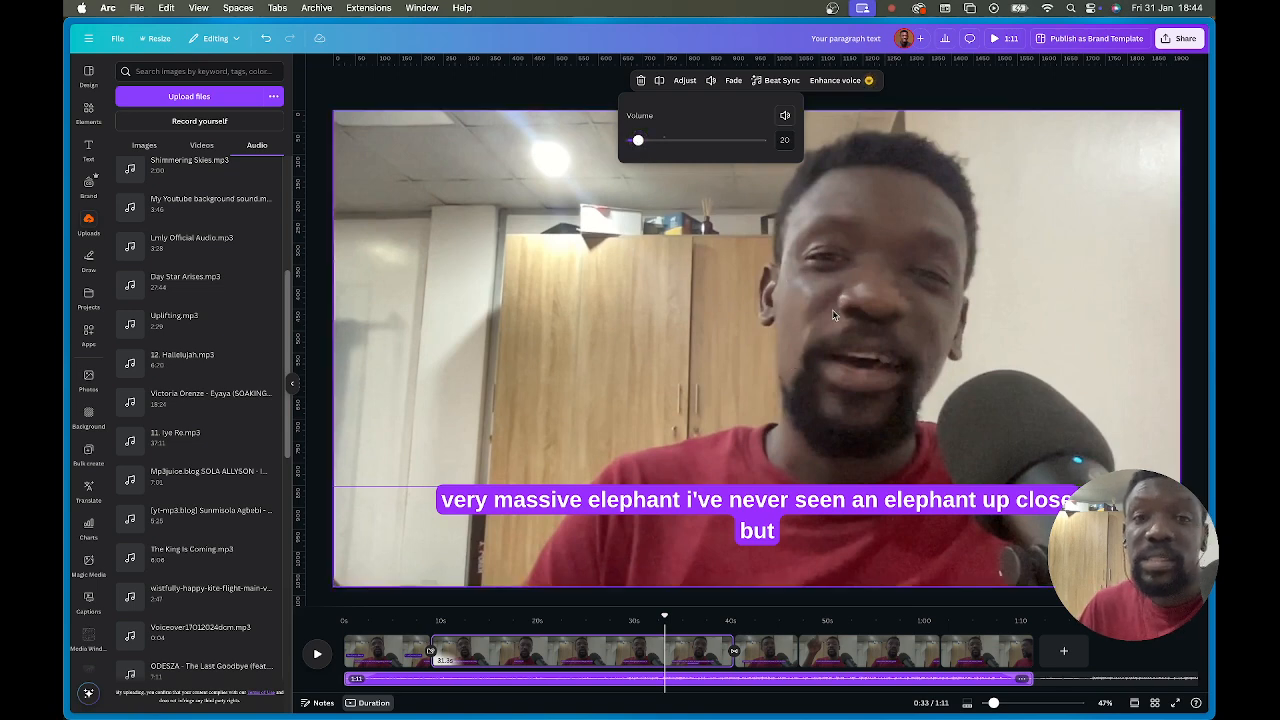
{"action": "left_click", "coordinate": [1003, 42]}
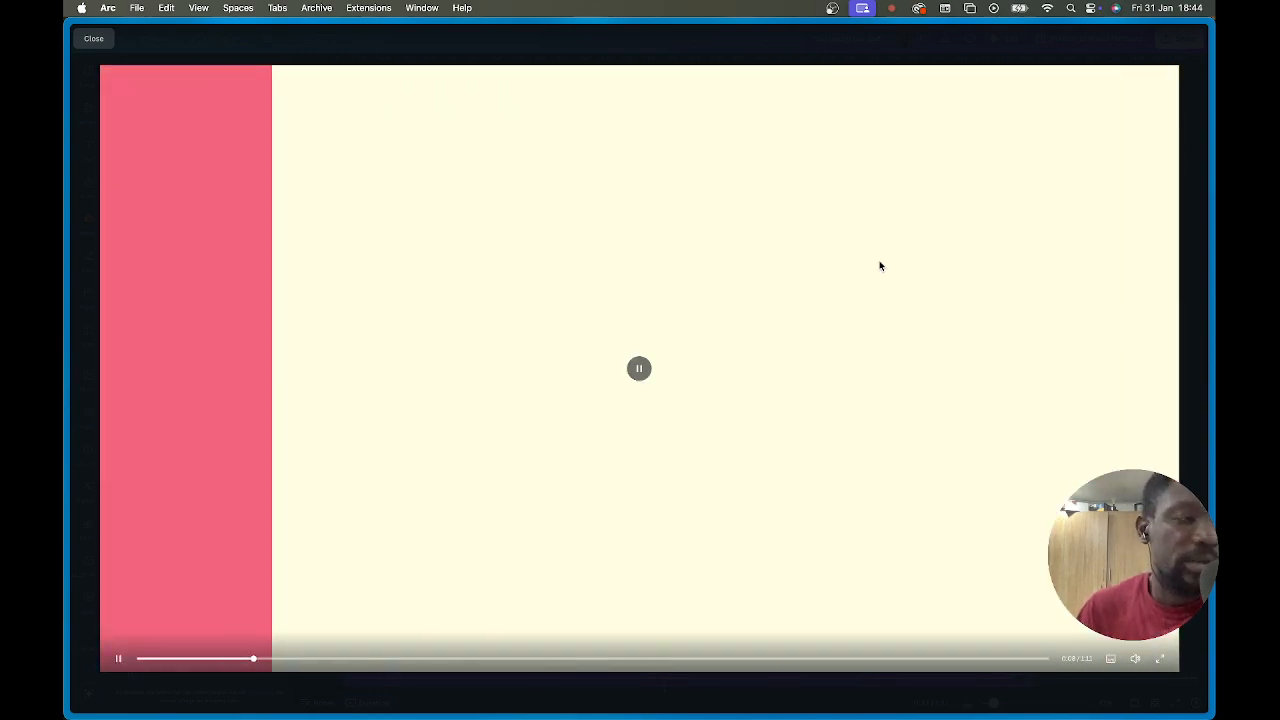
{"action": "key", "text": "Escape"}
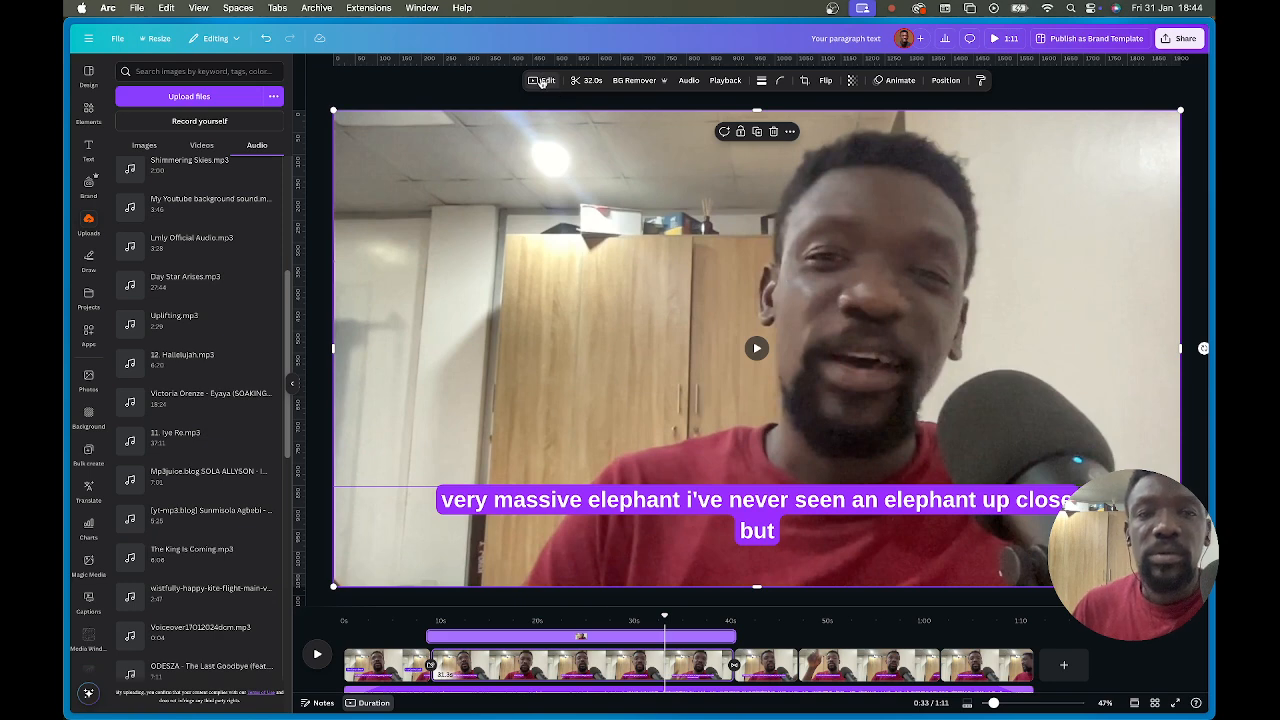
Try the warm Summer filter on the second clip and replace it with the vivid Dare filter.
{"action": "left_click", "coordinate": [543, 81]}
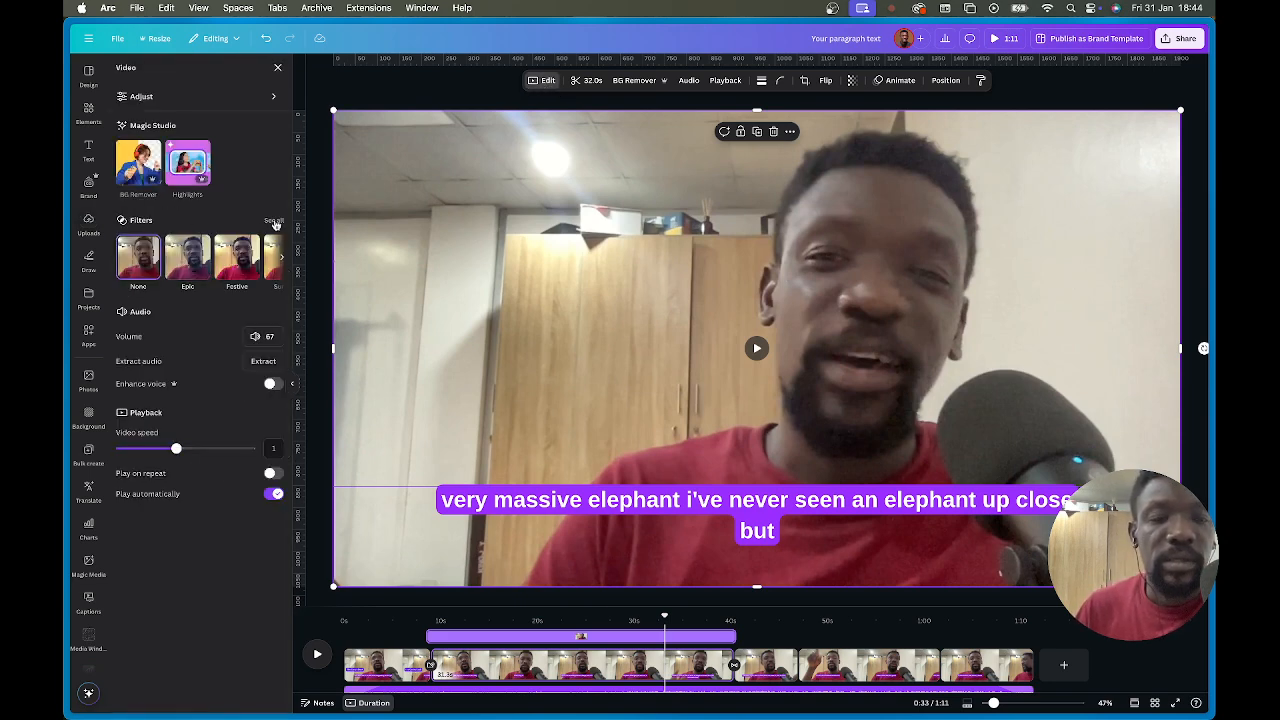
{"action": "left_click", "coordinate": [274, 221]}
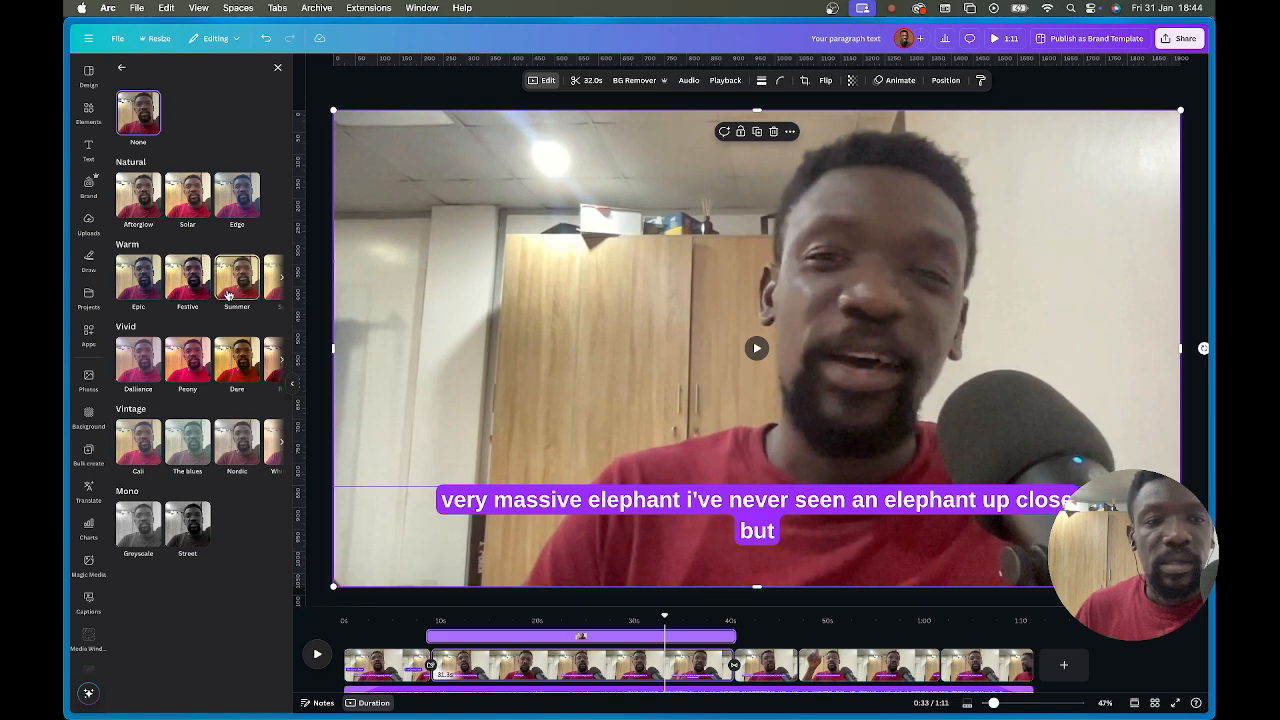
{"action": "left_click", "coordinate": [229, 293]}
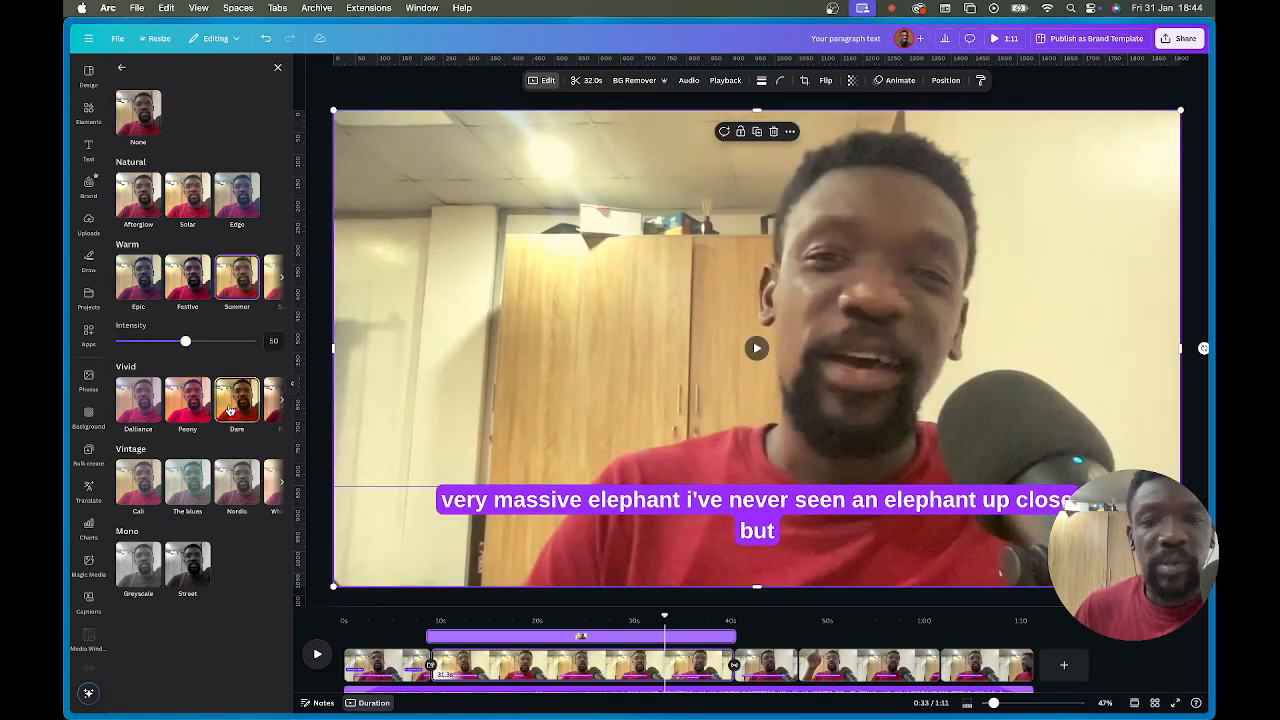
{"action": "left_click", "coordinate": [228, 407]}
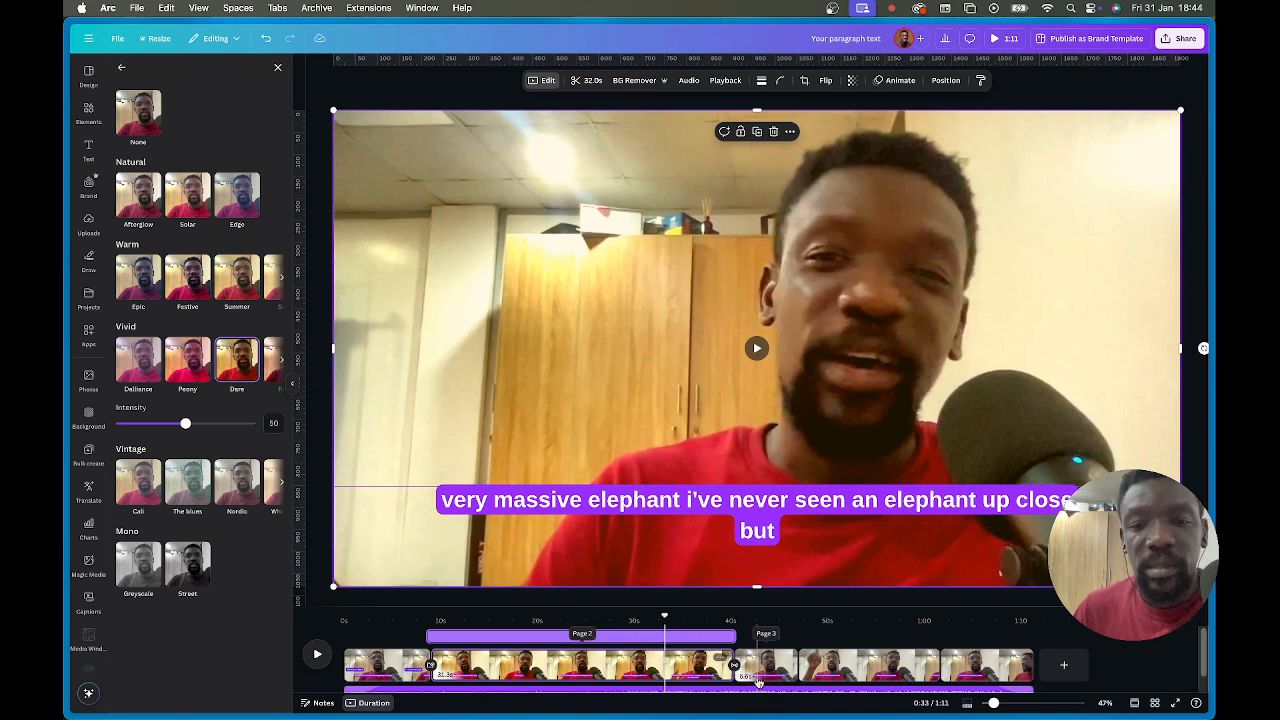
Apply the vivid Dare filter to the third clip and compare it with the fourth clip.
{"action": "left_click", "coordinate": [760, 677]}
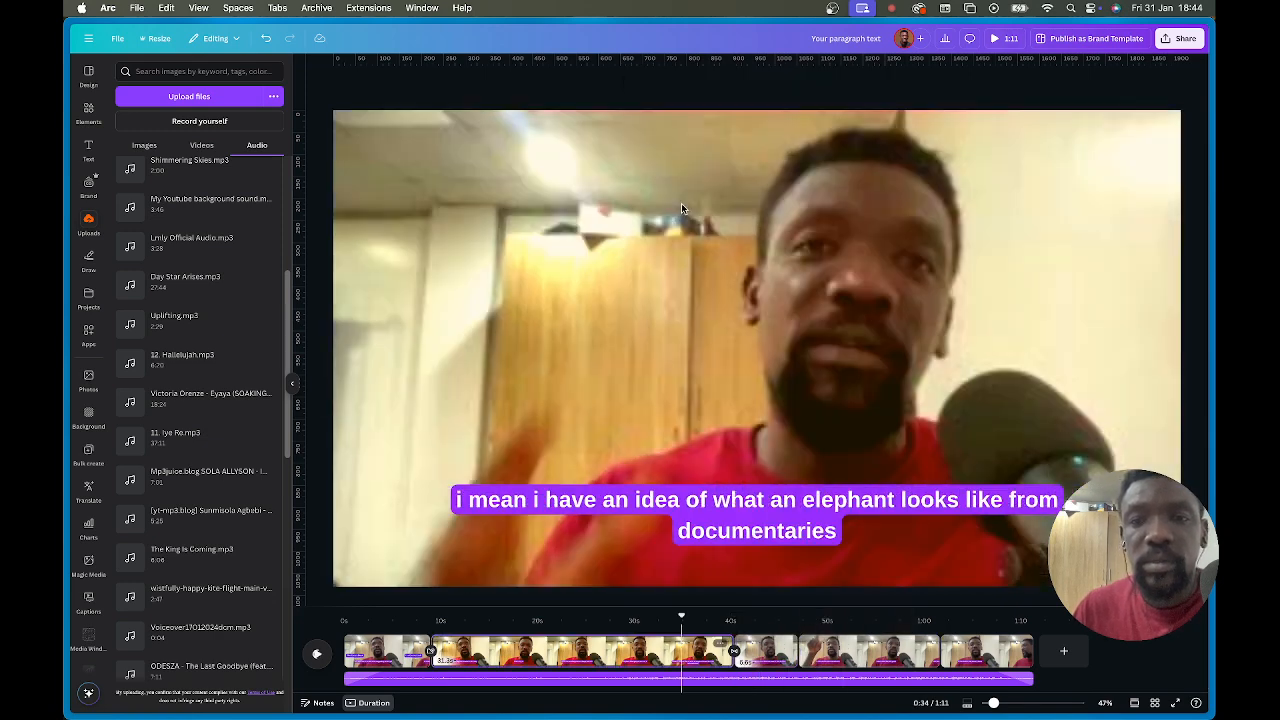
{"action": "left_click", "coordinate": [858, 648]}
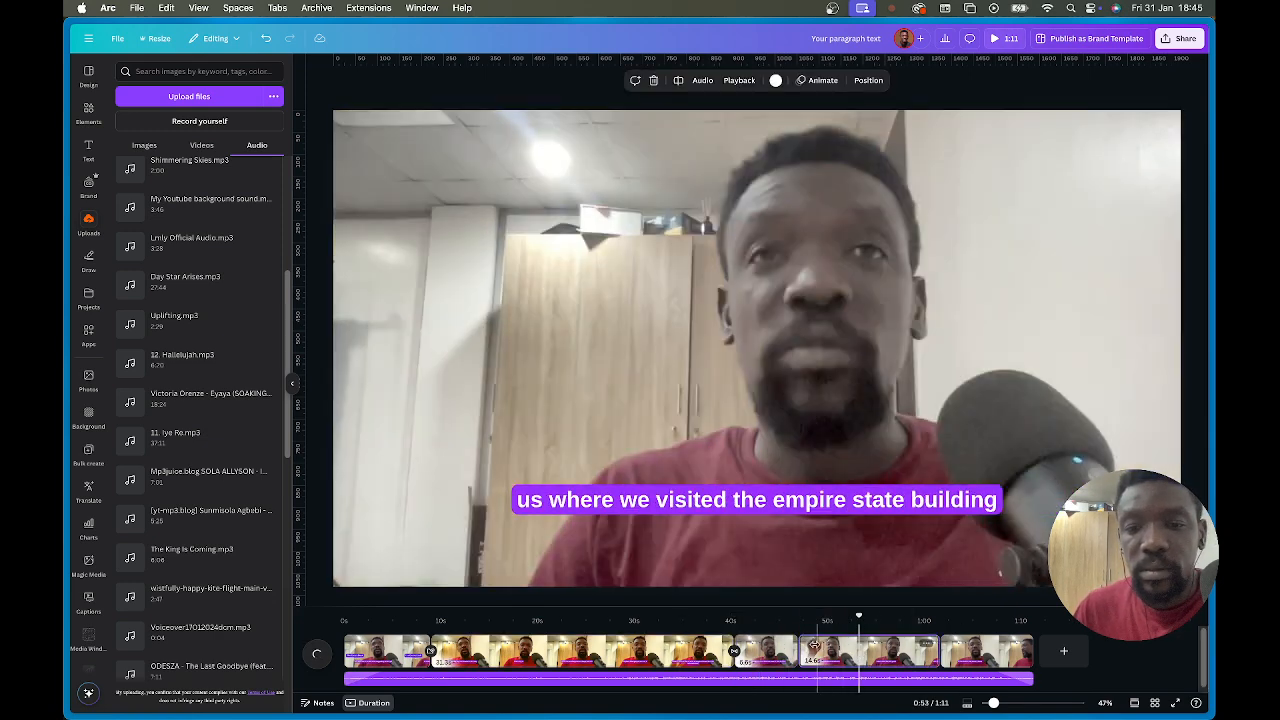
{"action": "left_click", "coordinate": [766, 650]}
{"action": "left_click", "coordinate": [781, 197]}
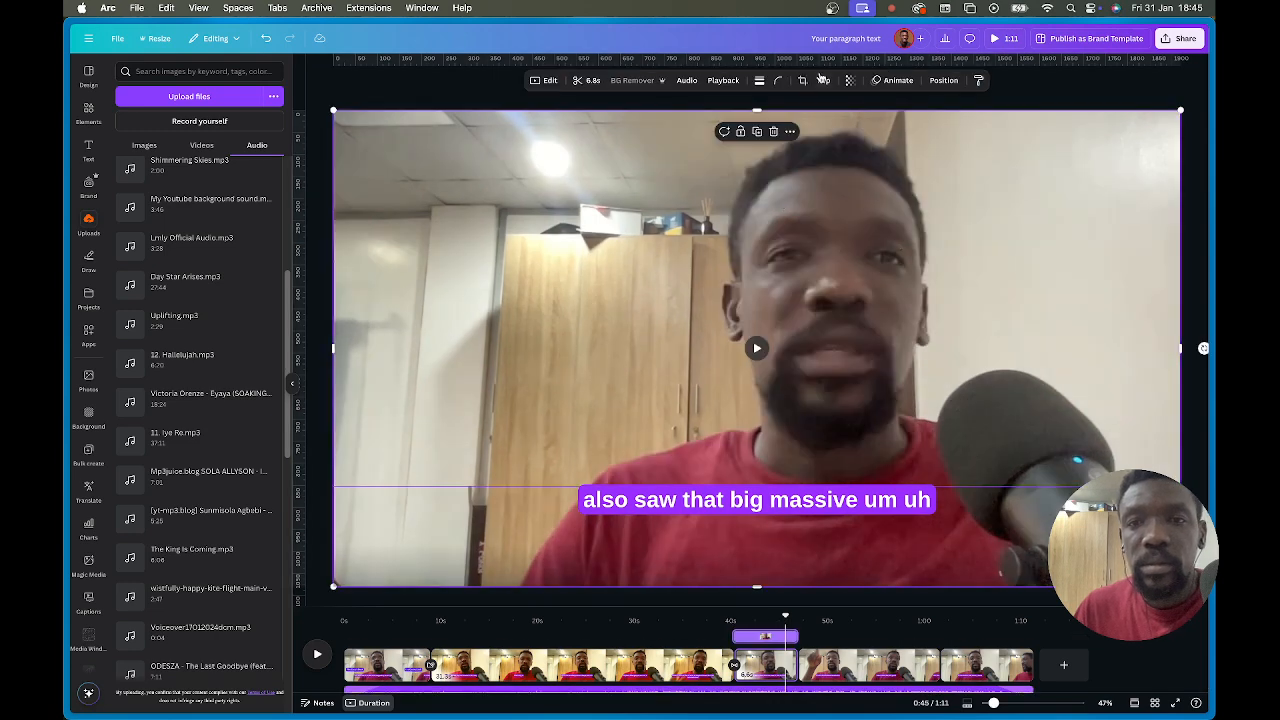
{"action": "left_click", "coordinate": [543, 80]}
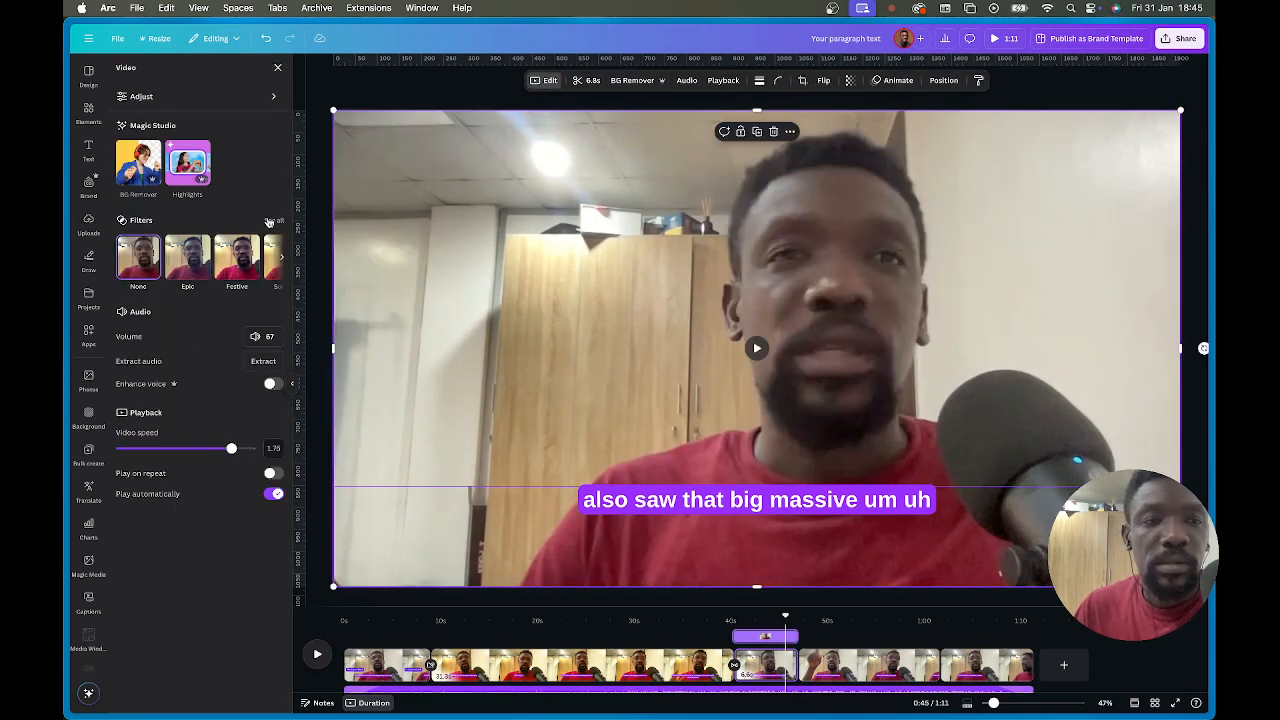
{"action": "left_click", "coordinate": [271, 220]}
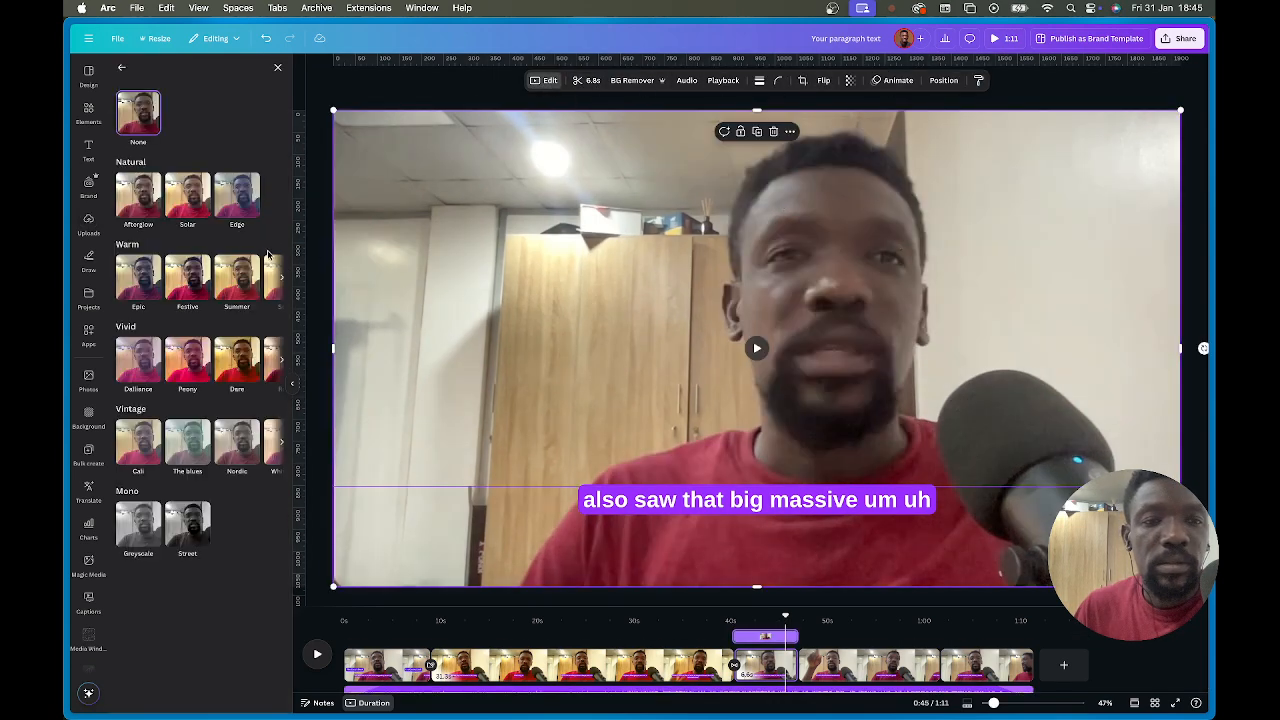
{"action": "left_click", "coordinate": [237, 360]}
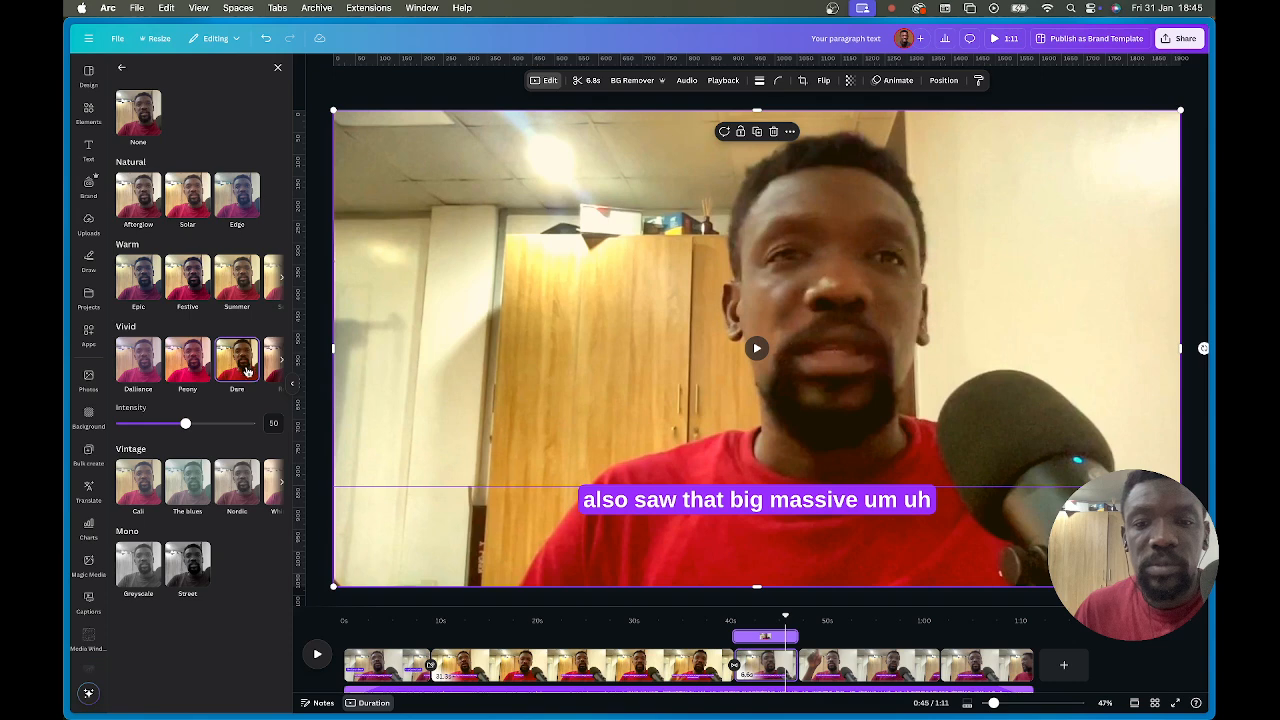
{"action": "left_click", "coordinate": [777, 670]}
{"action": "left_click", "coordinate": [839, 668]}
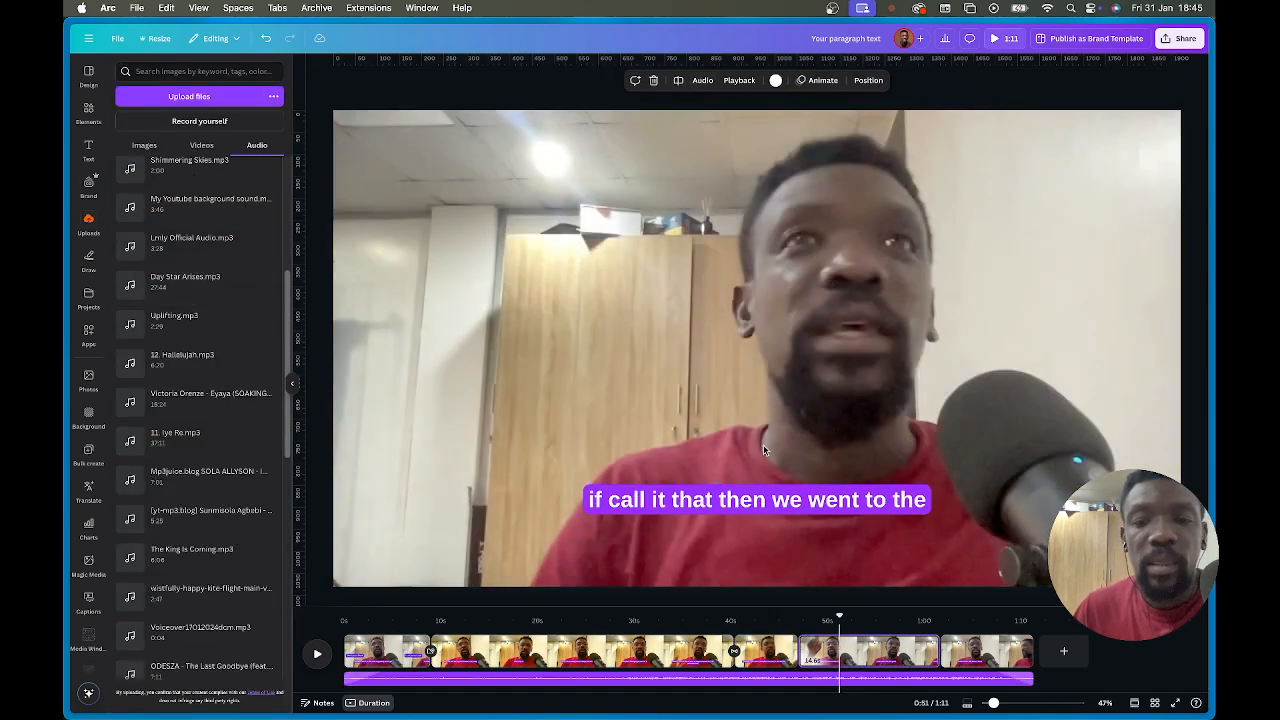
{"action": "left_click", "coordinate": [752, 629]}
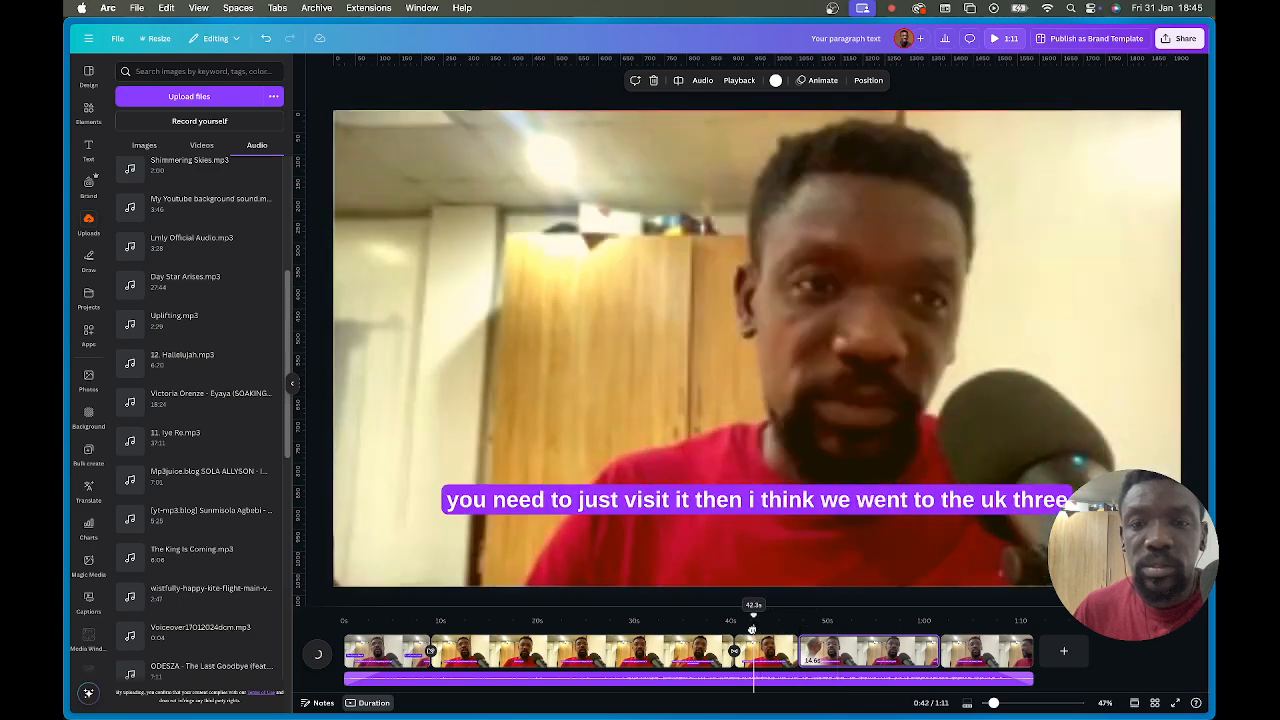
Reduce the intensity of the Dare filter on the second clip to below 50.
{"action": "left_click", "coordinate": [690, 629]}
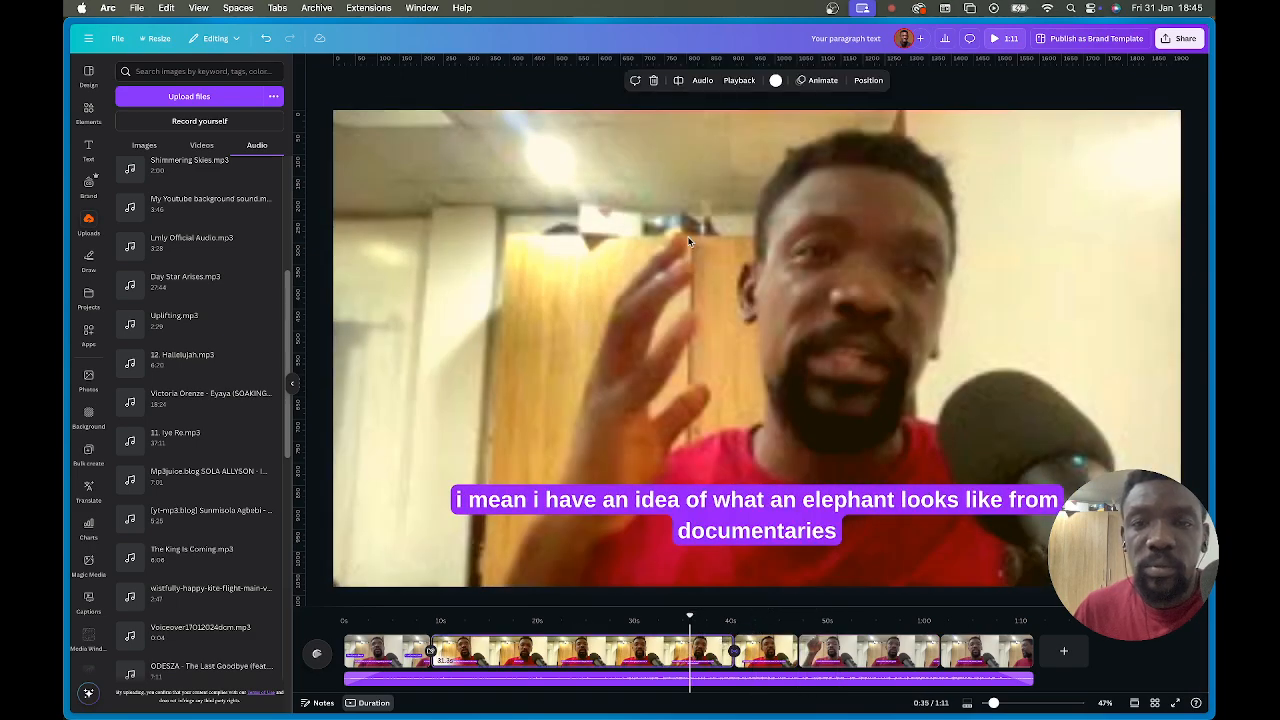
{"action": "left_click", "coordinate": [723, 119]}
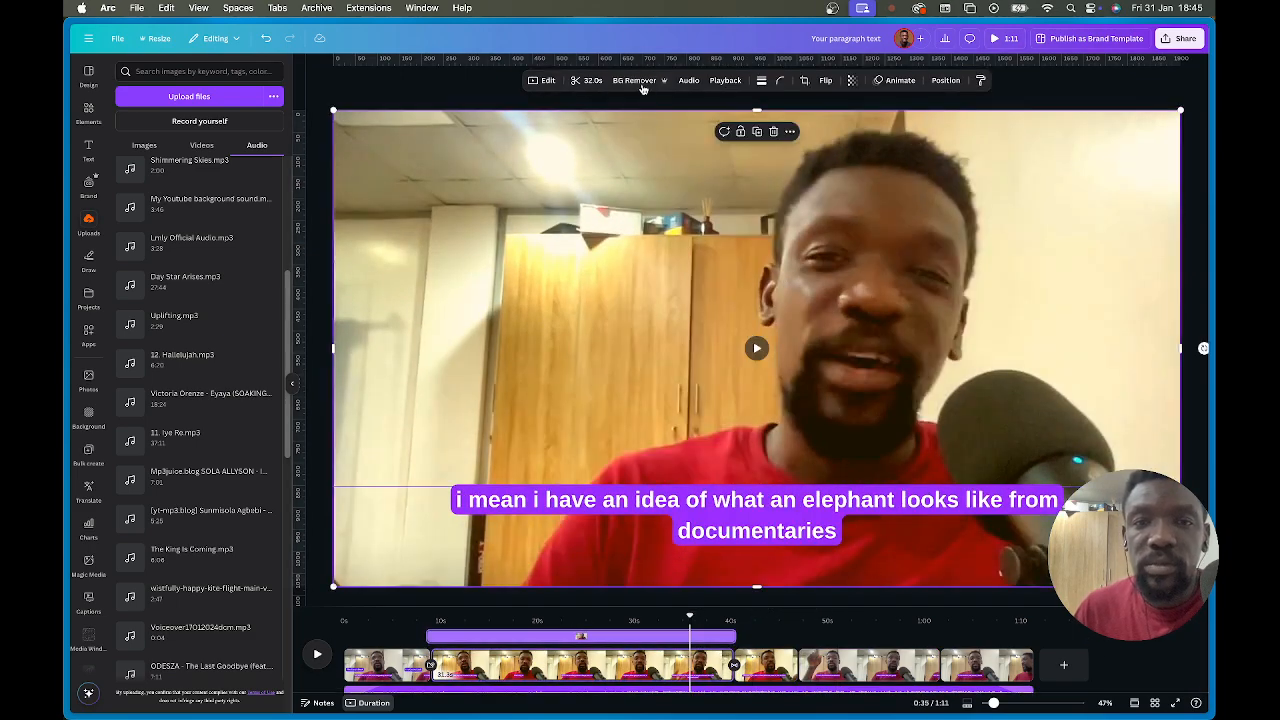
{"action": "left_click", "coordinate": [541, 81]}
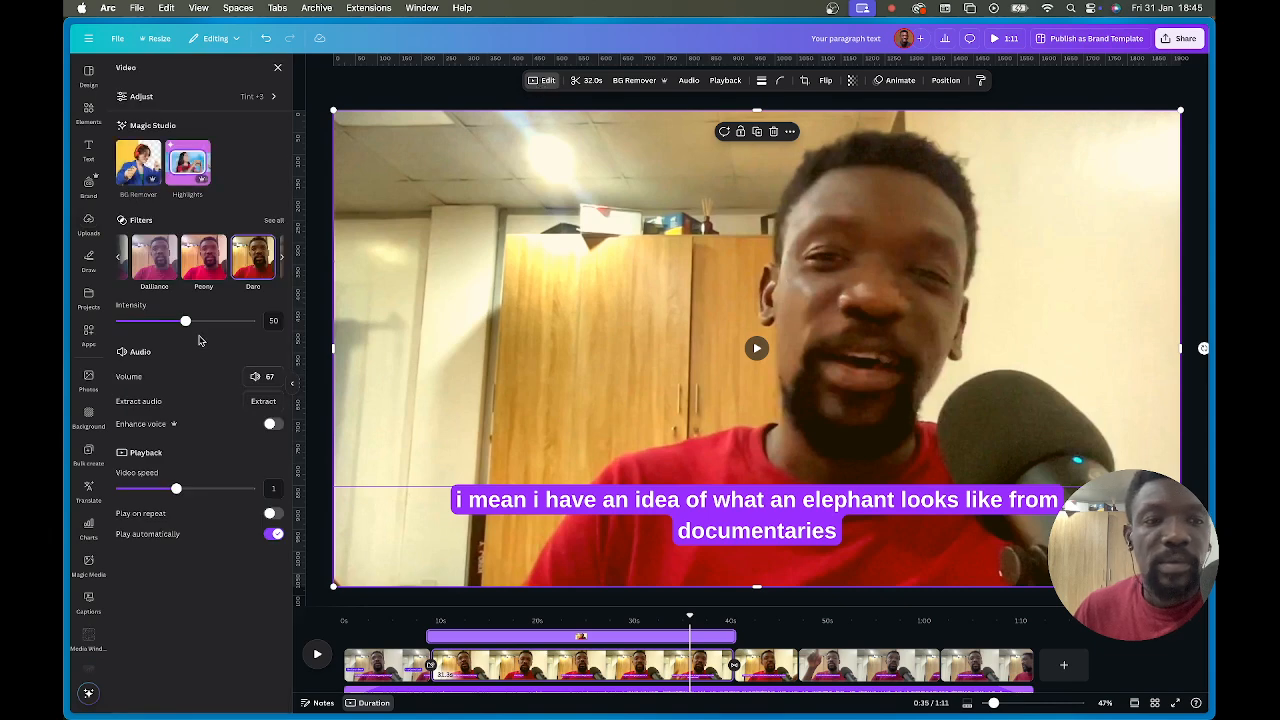
{"action": "mouse_move", "coordinate": [186, 323]}
{"action": "left_mouse_down"}
{"action": "mouse_move", "coordinate": [166, 322]}
{"action": "mouse_move", "coordinate": [197, 322]}
{"action": "mouse_move", "coordinate": [168, 329]}
{"action": "left_mouse_up"}
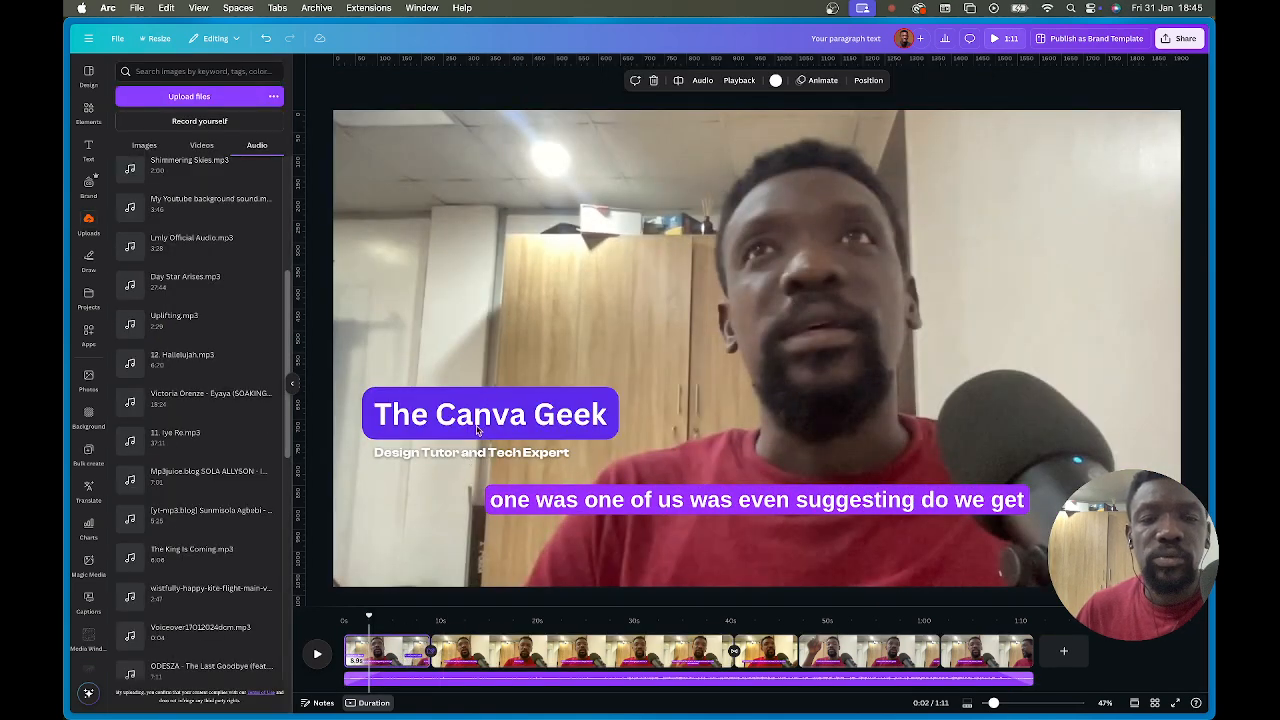
Open the LottieFiles app and search its free animations for spark.
{"action": "left_click", "coordinate": [467, 454]}
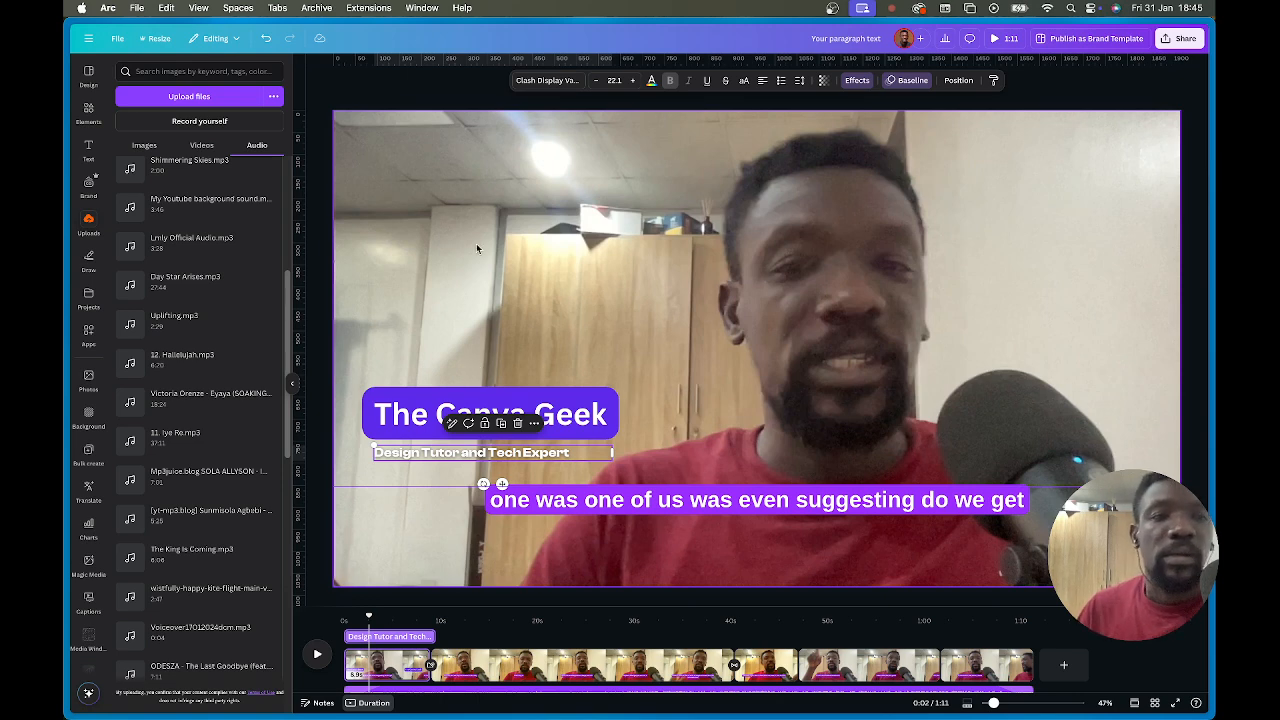
{"action": "left_click", "coordinate": [90, 336]}
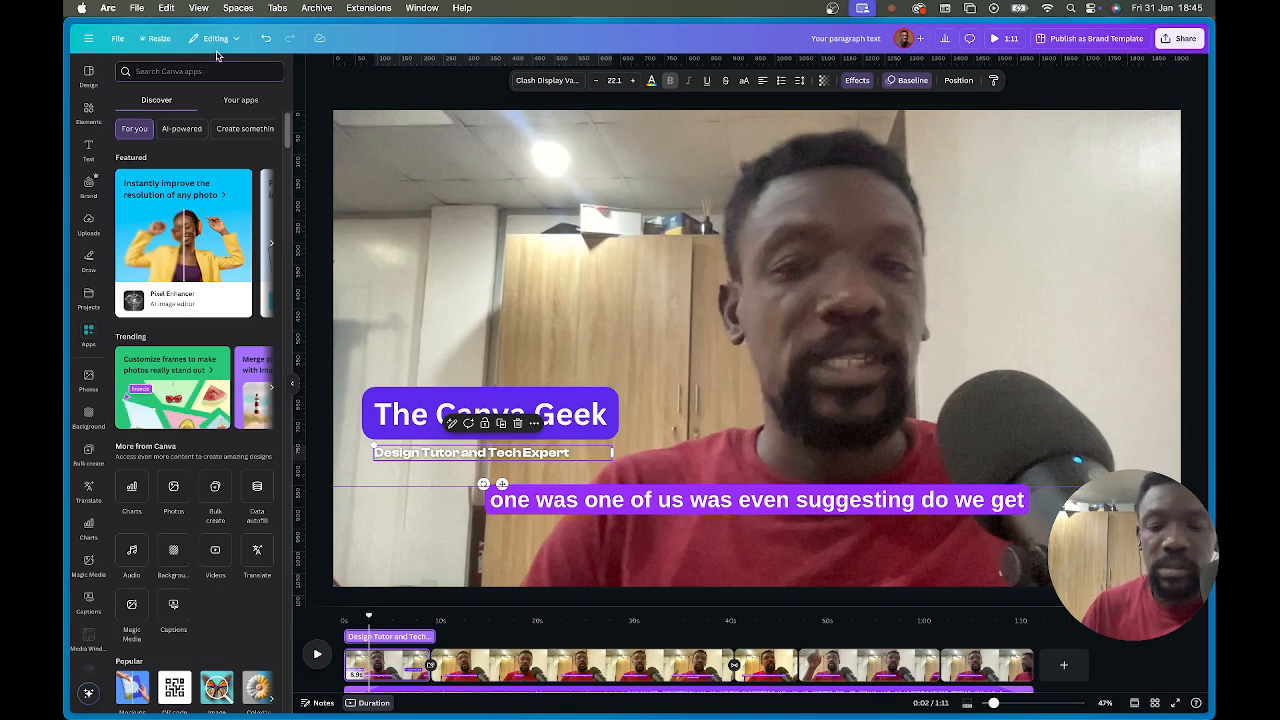
{"action": "type", "text": "lottie"}
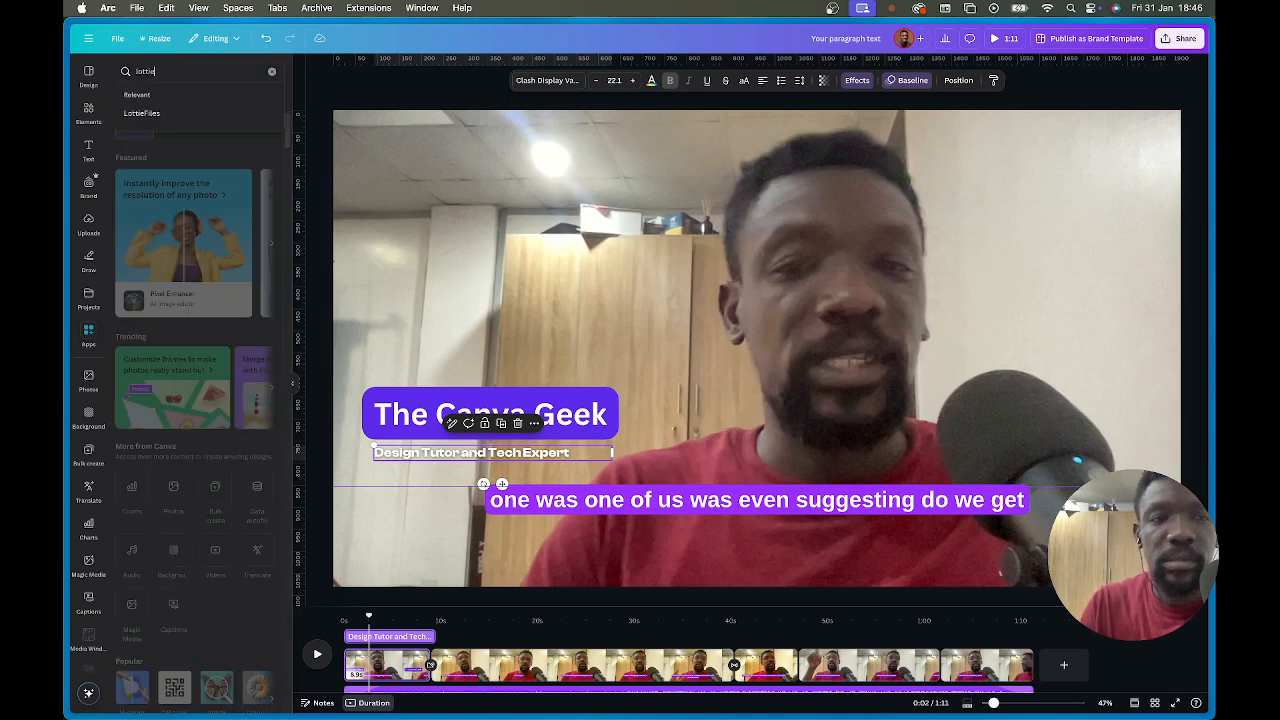
{"action": "key", "text": "Return"}
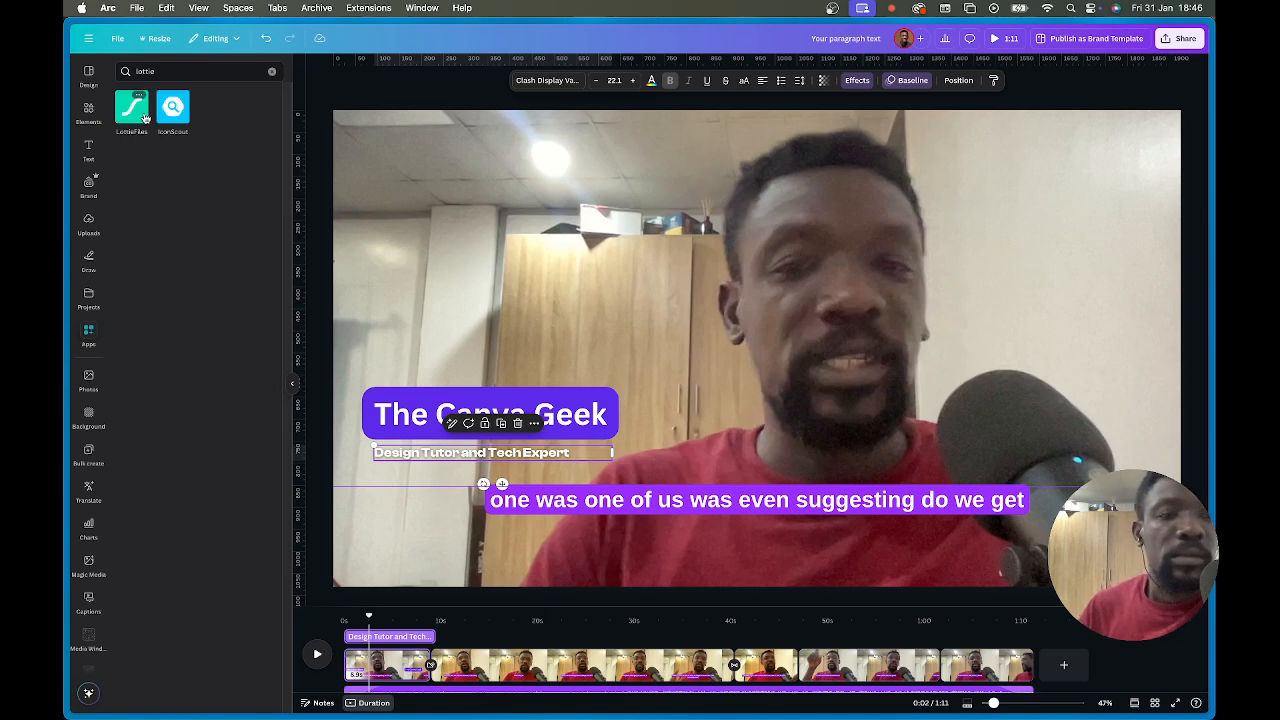
{"action": "left_click", "coordinate": [133, 106]}
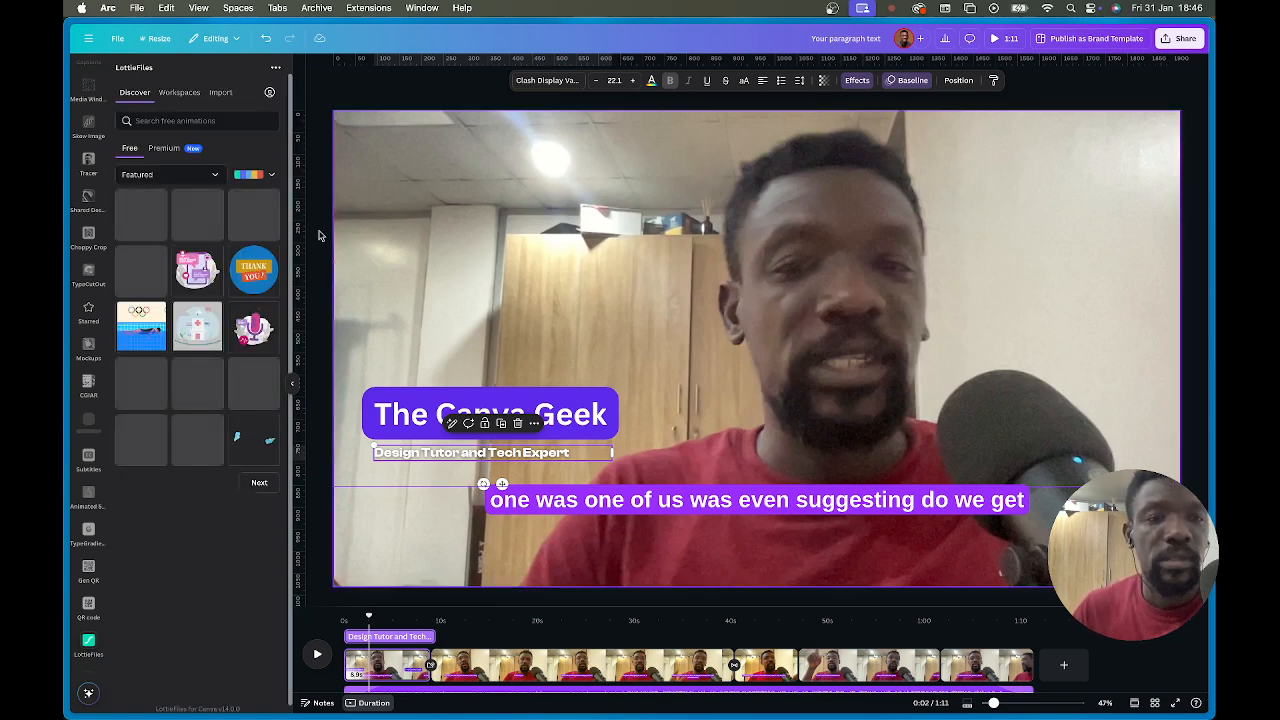
{"action": "left_click", "coordinate": [197, 121]}
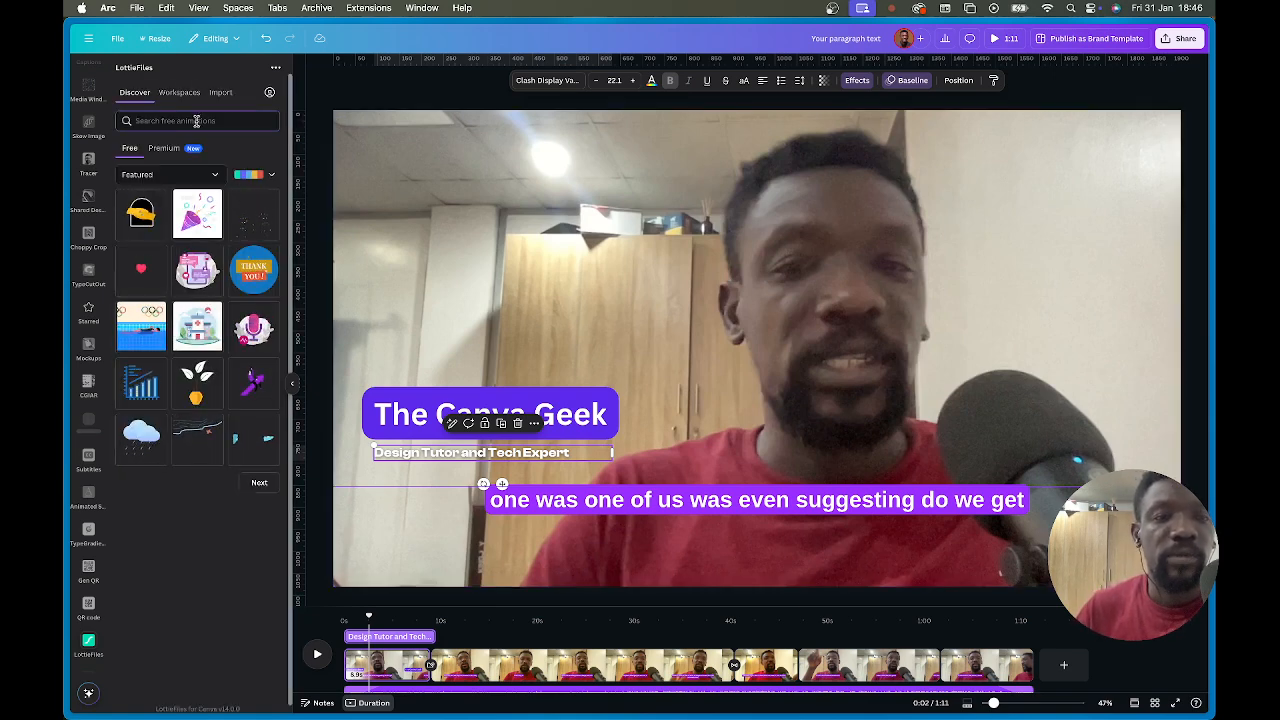
{"action": "type", "text": "spark"}
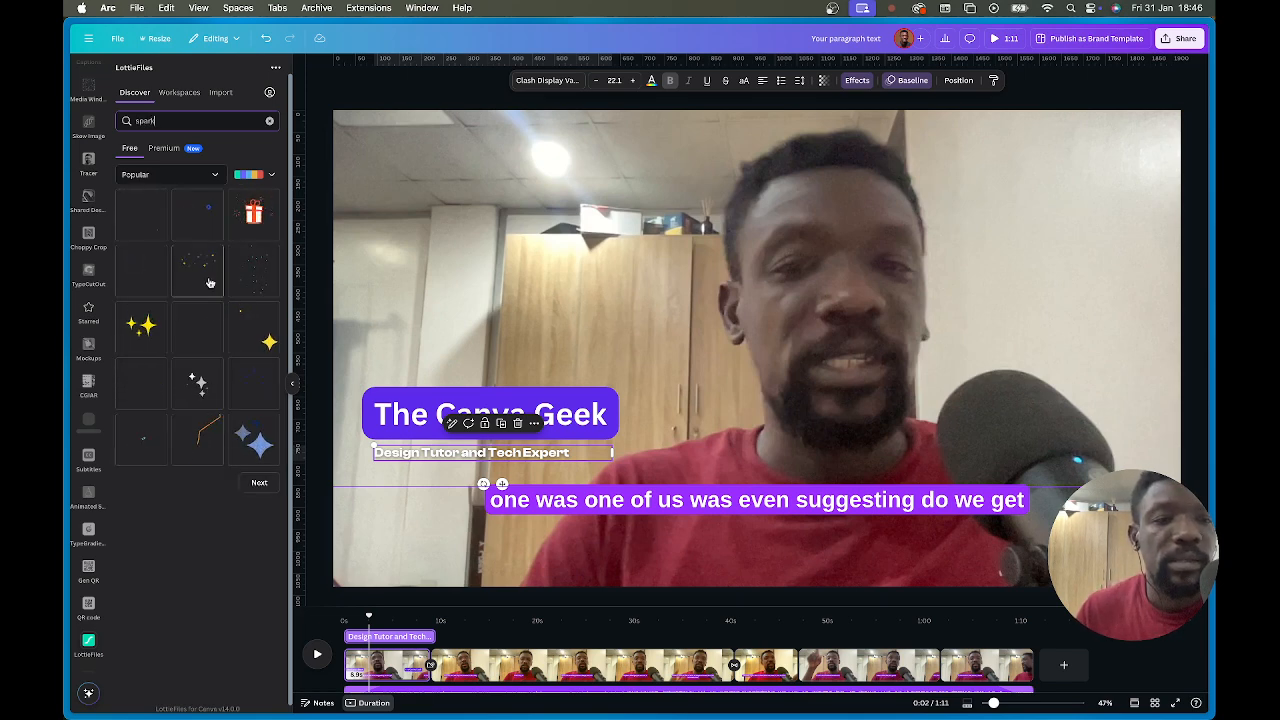
Choose the lightning-bolt spark animation and recolour it with the orange, pink and purple preset palette.
{"action": "left_click", "coordinate": [198, 445]}
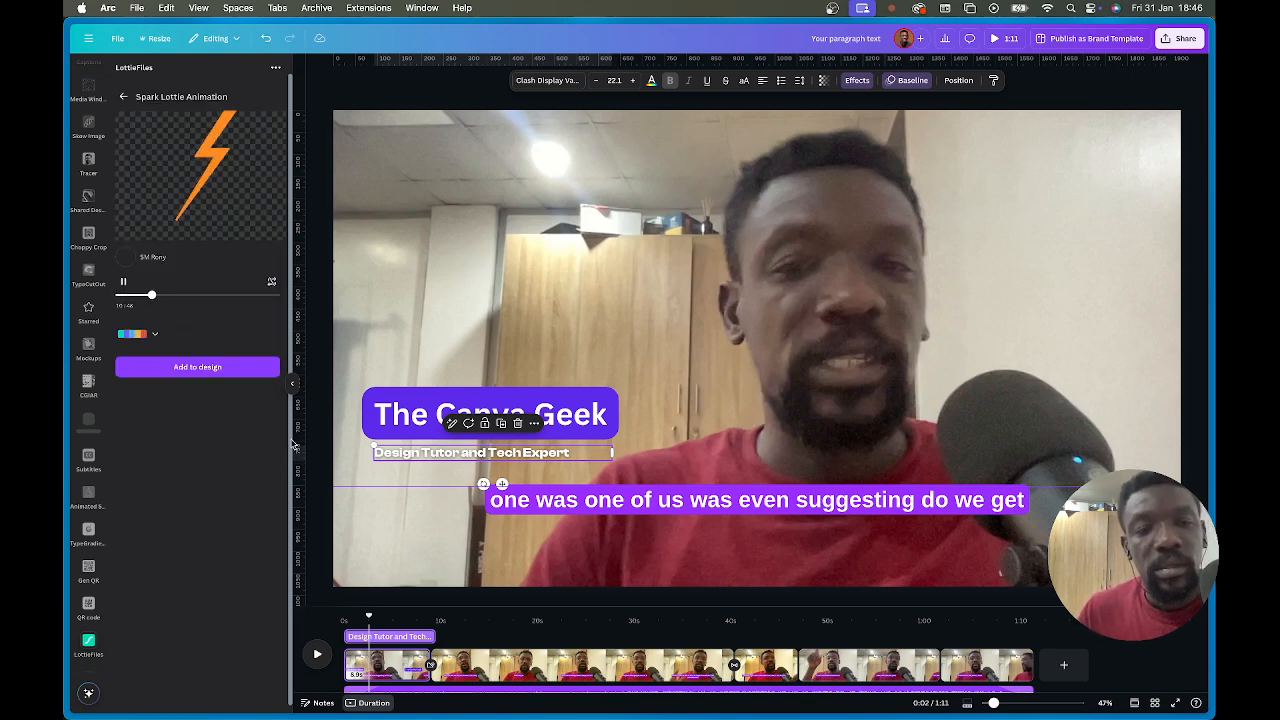
{"action": "left_click", "coordinate": [150, 335]}
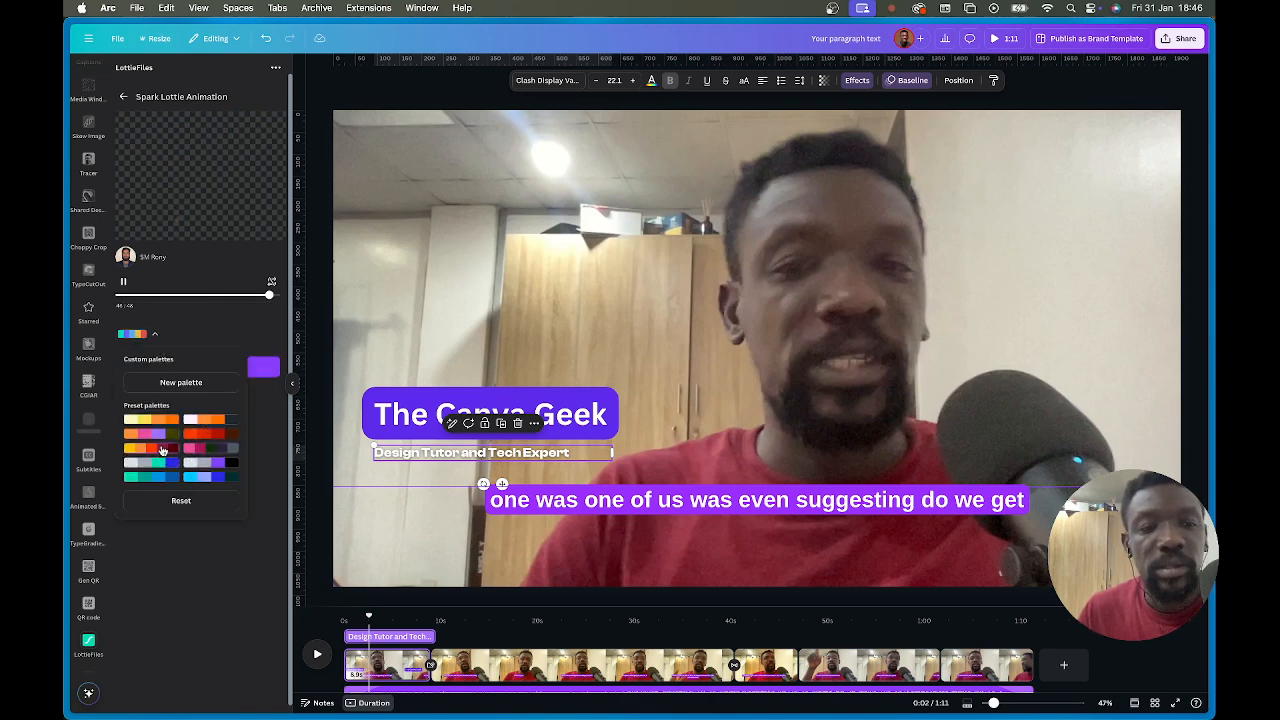
{"action": "left_click", "coordinate": [171, 437]}
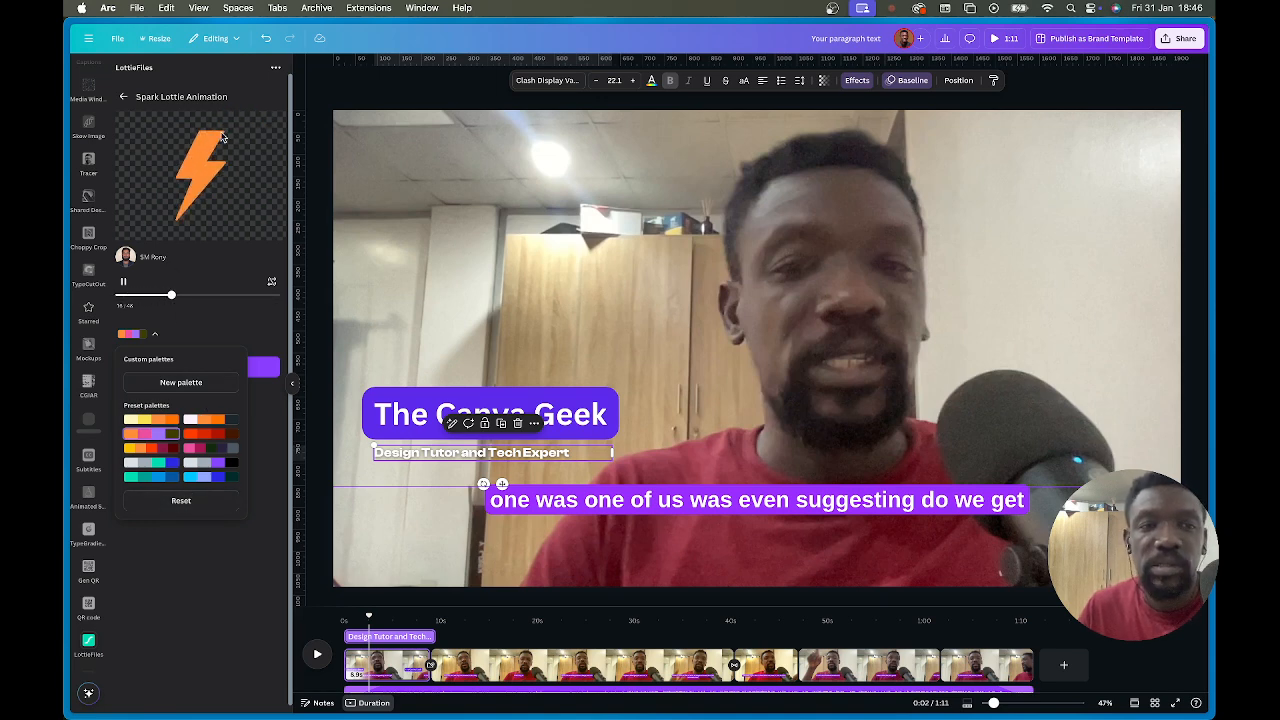
{"action": "left_click", "coordinate": [239, 219]}
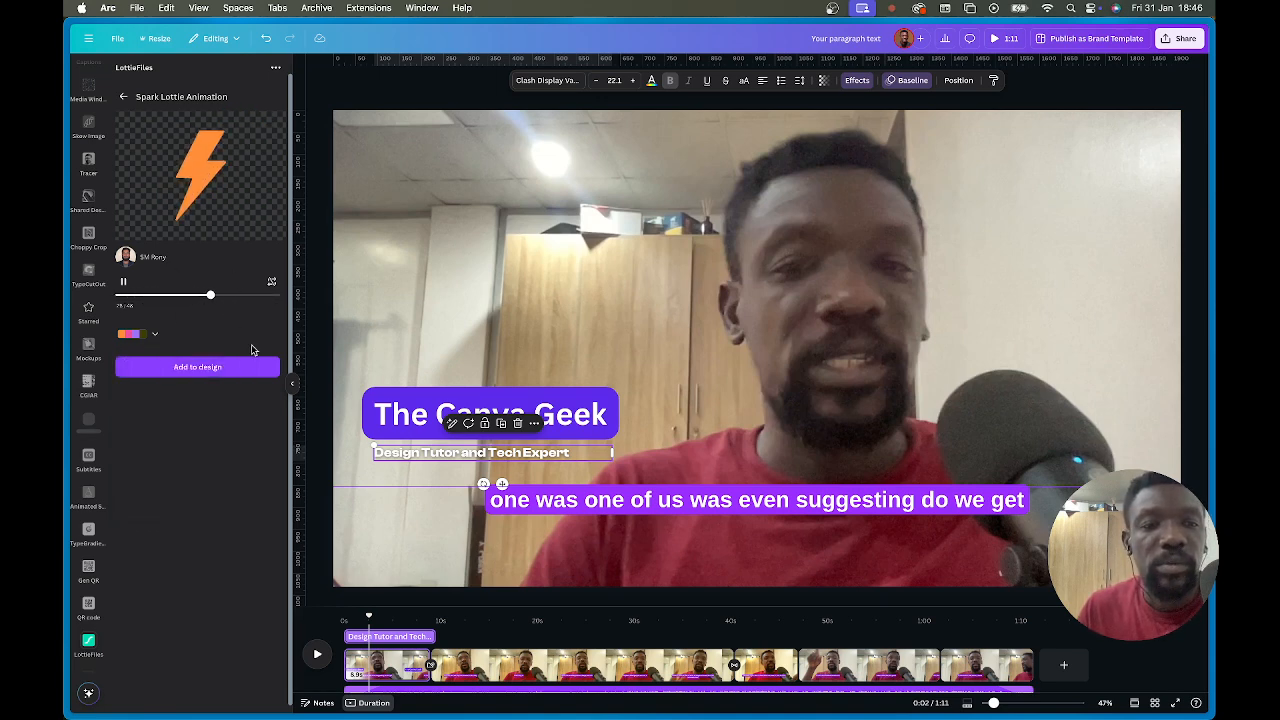
Try to add the recoloured bolt animation to the design, and try the gift-box animation from the spark results.
{"action": "left_click", "coordinate": [206, 369]}
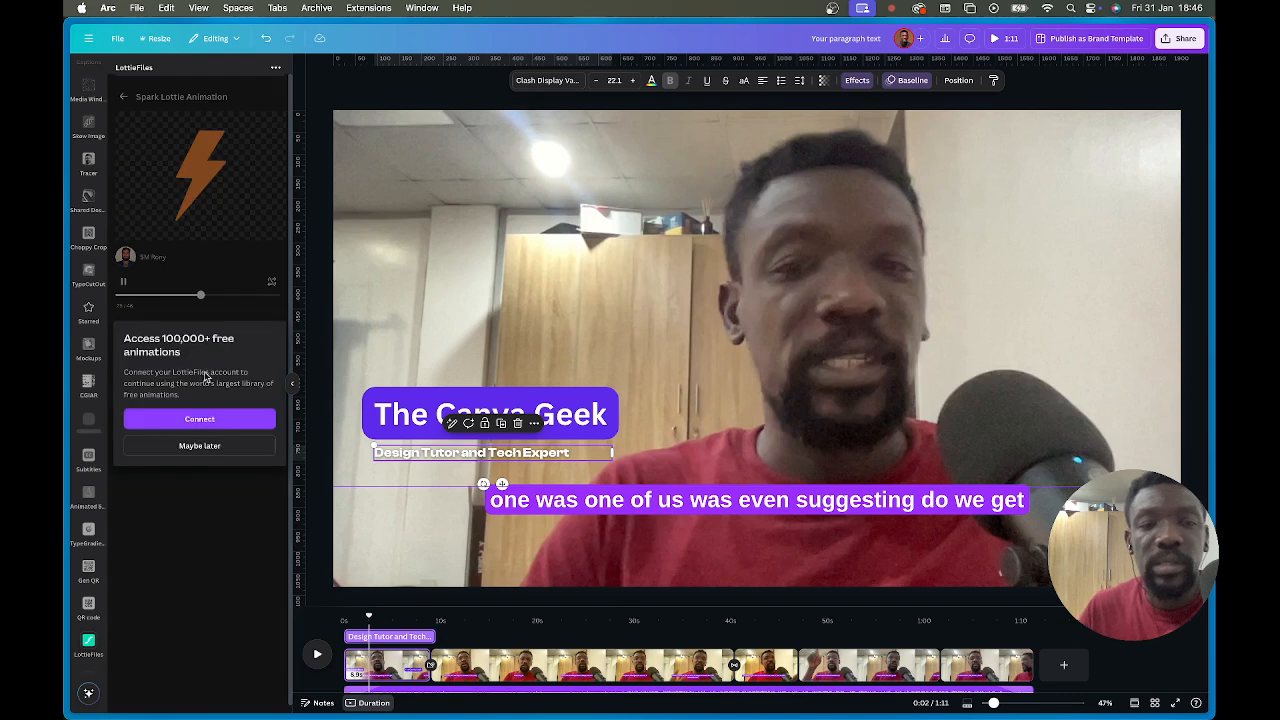
{"action": "left_click", "coordinate": [214, 449]}
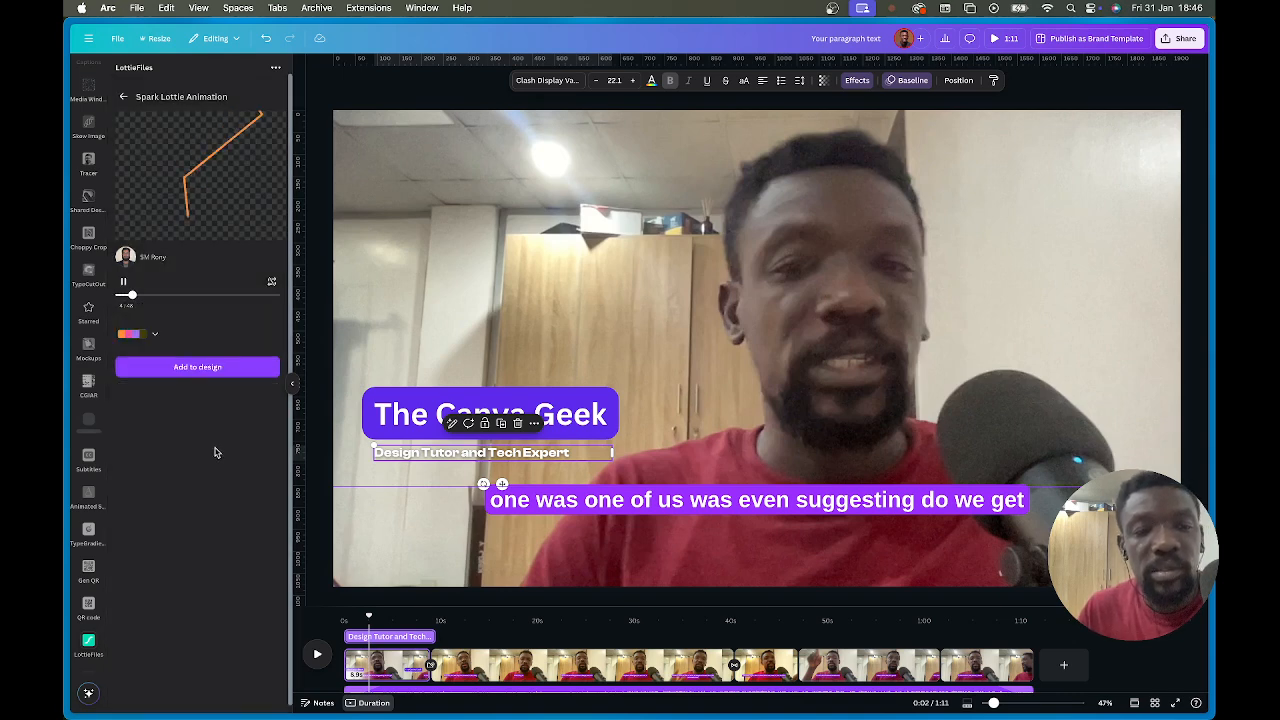
{"action": "left_click", "coordinate": [206, 370]}
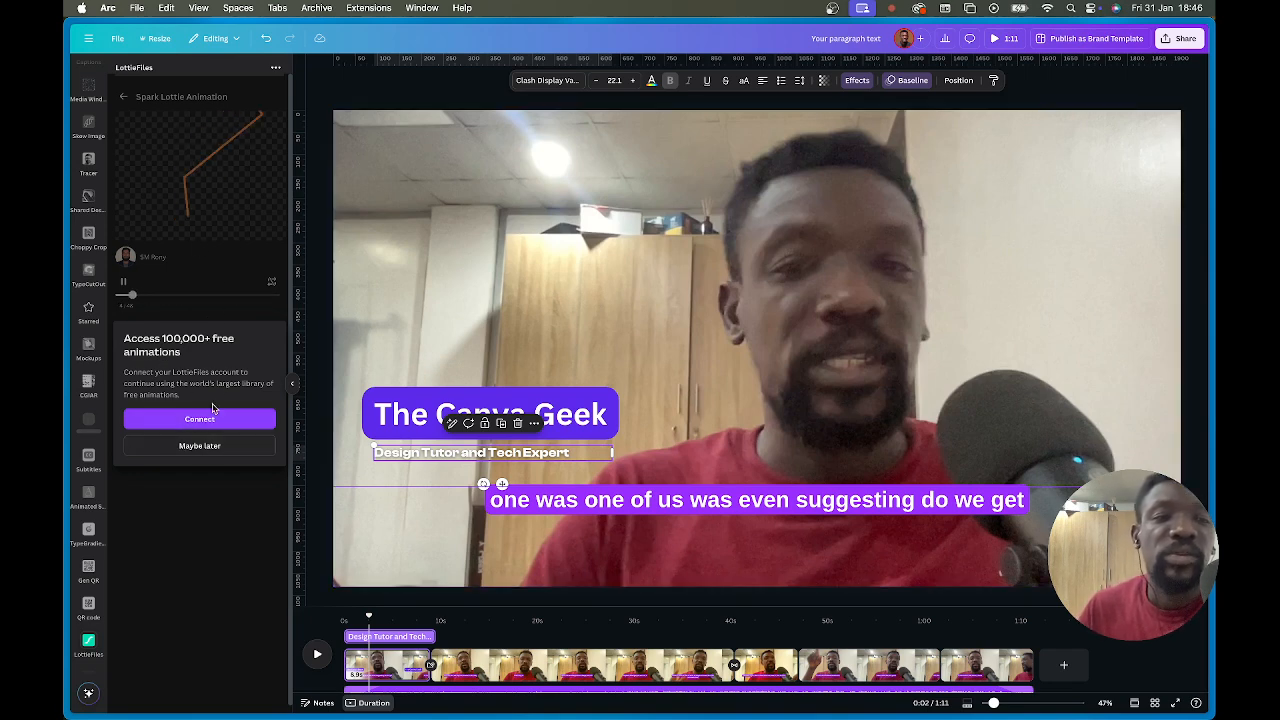
{"action": "left_click", "coordinate": [189, 176]}
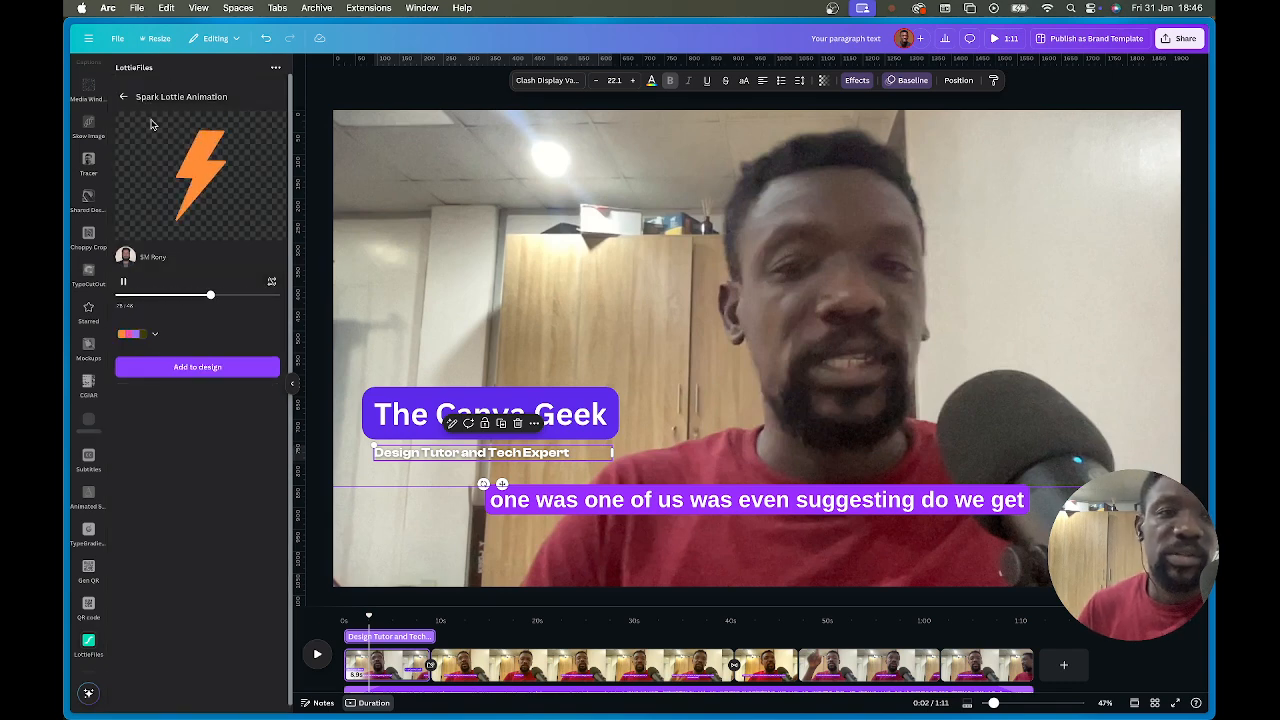
{"action": "left_click", "coordinate": [122, 98]}
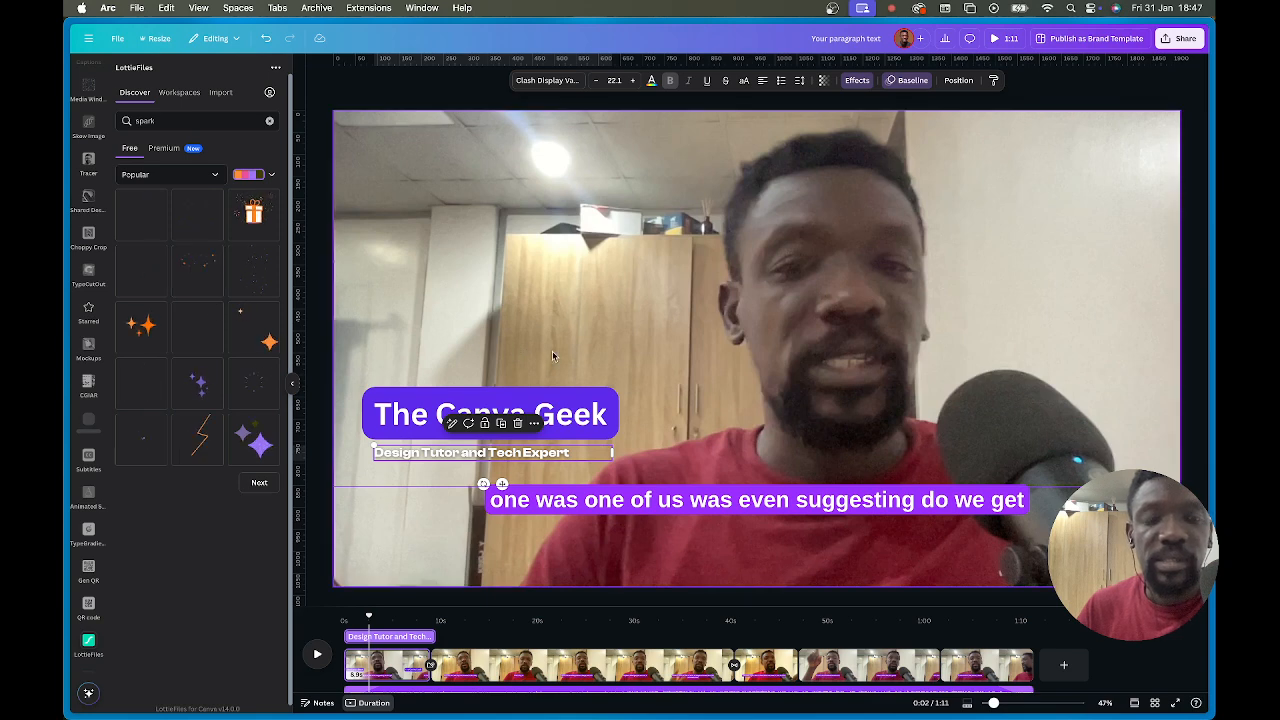
{"action": "left_click", "coordinate": [256, 237]}
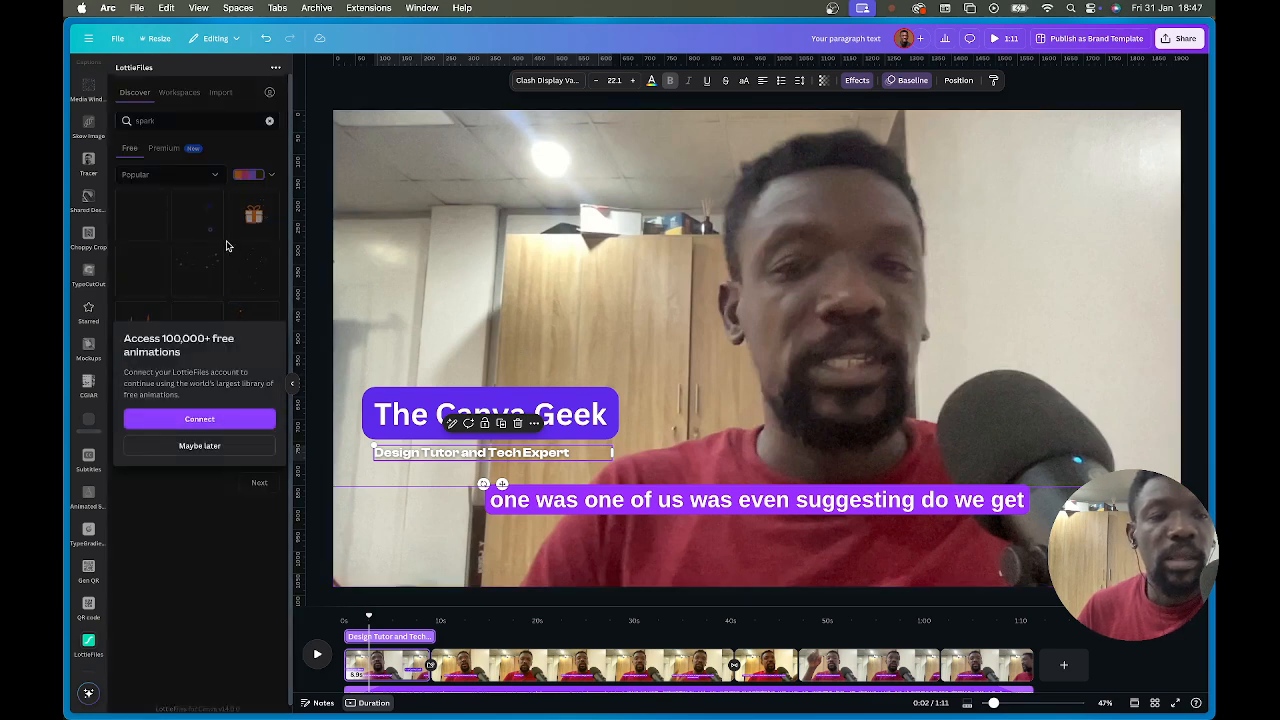
{"action": "left_click", "coordinate": [226, 245]}
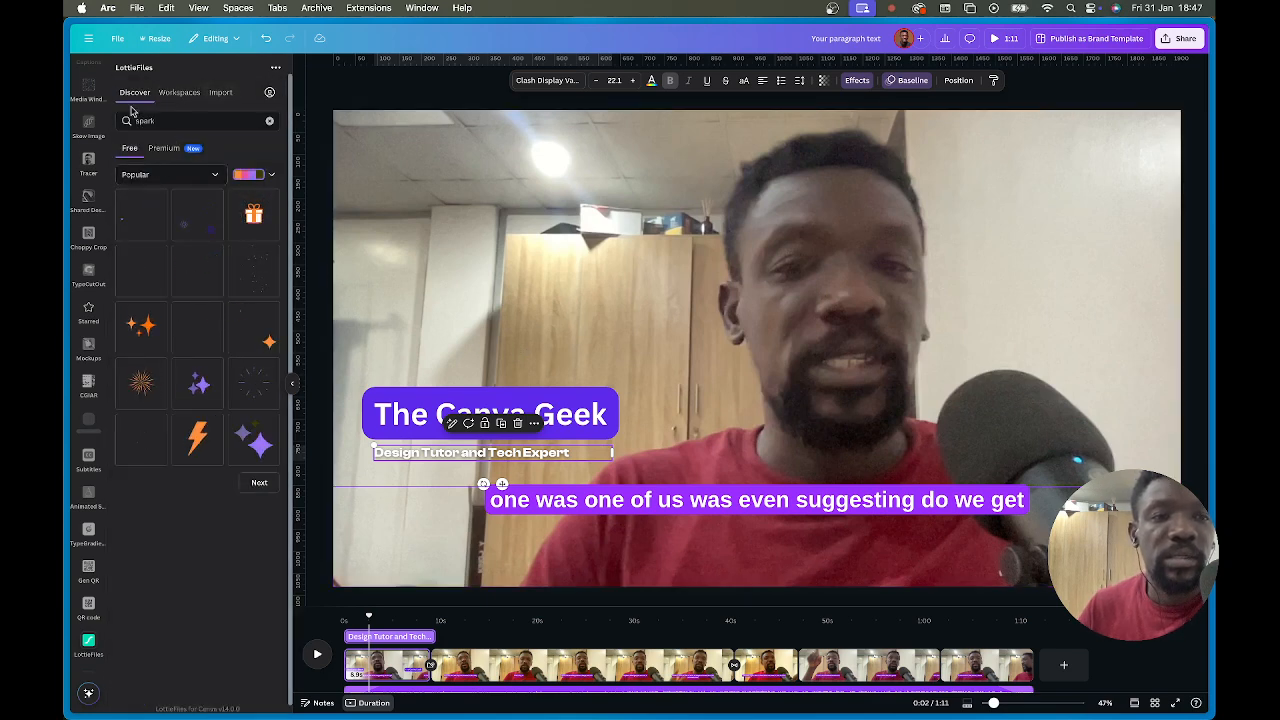
Search the design elements for spark graphics and limit the results to animated ones.
{"action": "scroll", "coordinate": [88, 163], "scroll_direction": "up", "scroll_amount": 6}
{"action": "left_click", "coordinate": [85, 117]}
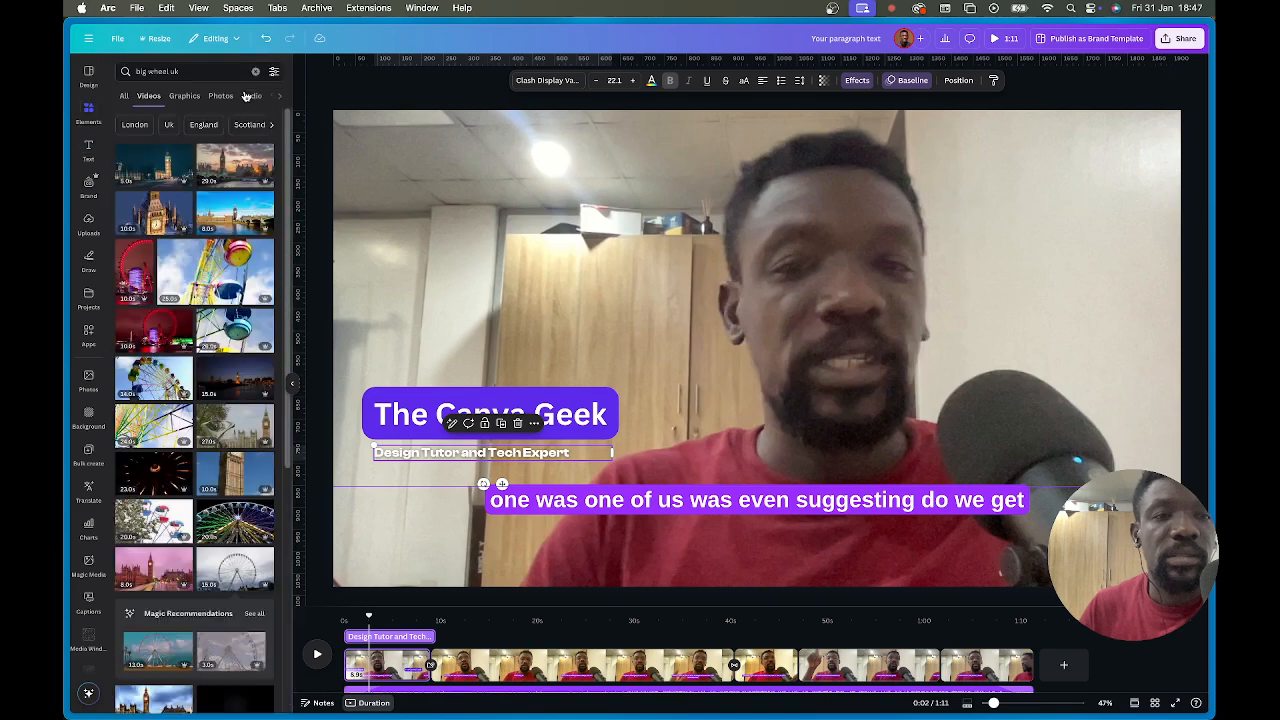
{"action": "left_click", "coordinate": [224, 72]}
{"action": "key", "text": "super+a"}
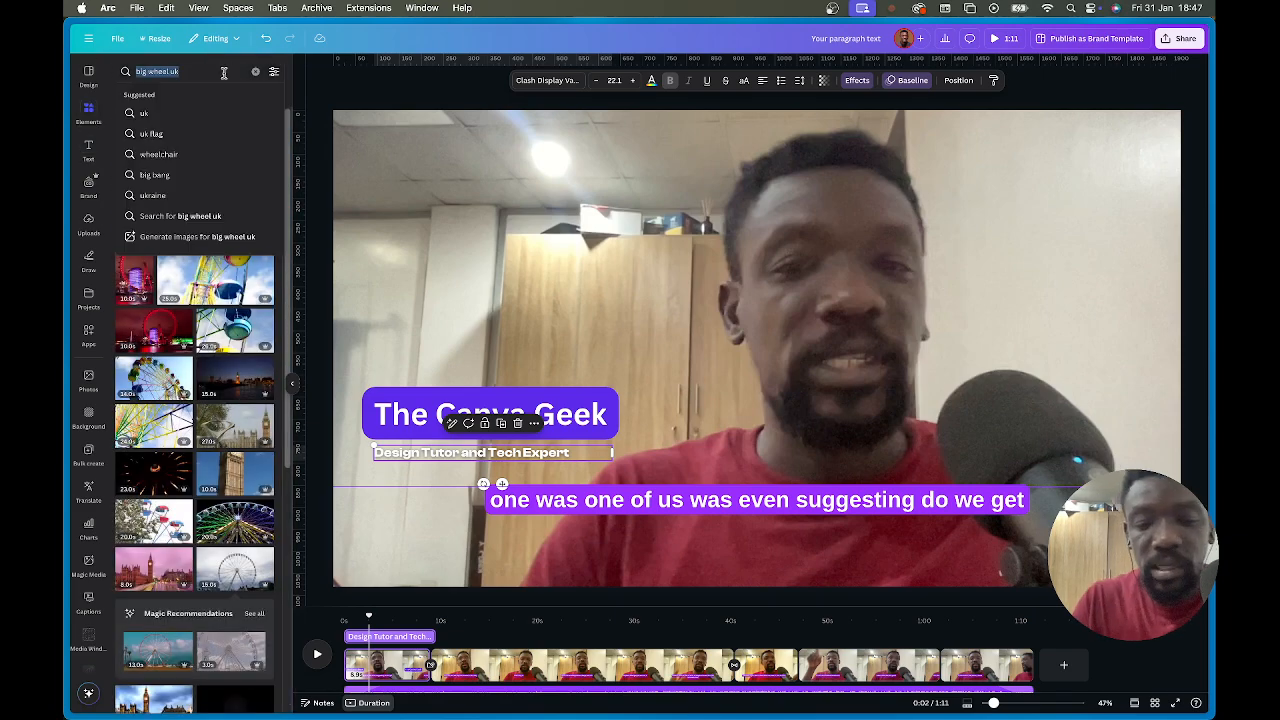
{"action": "key", "text": "BackSpace"}
{"action": "type", "text": "spark"}
{"action": "key", "text": "Return"}
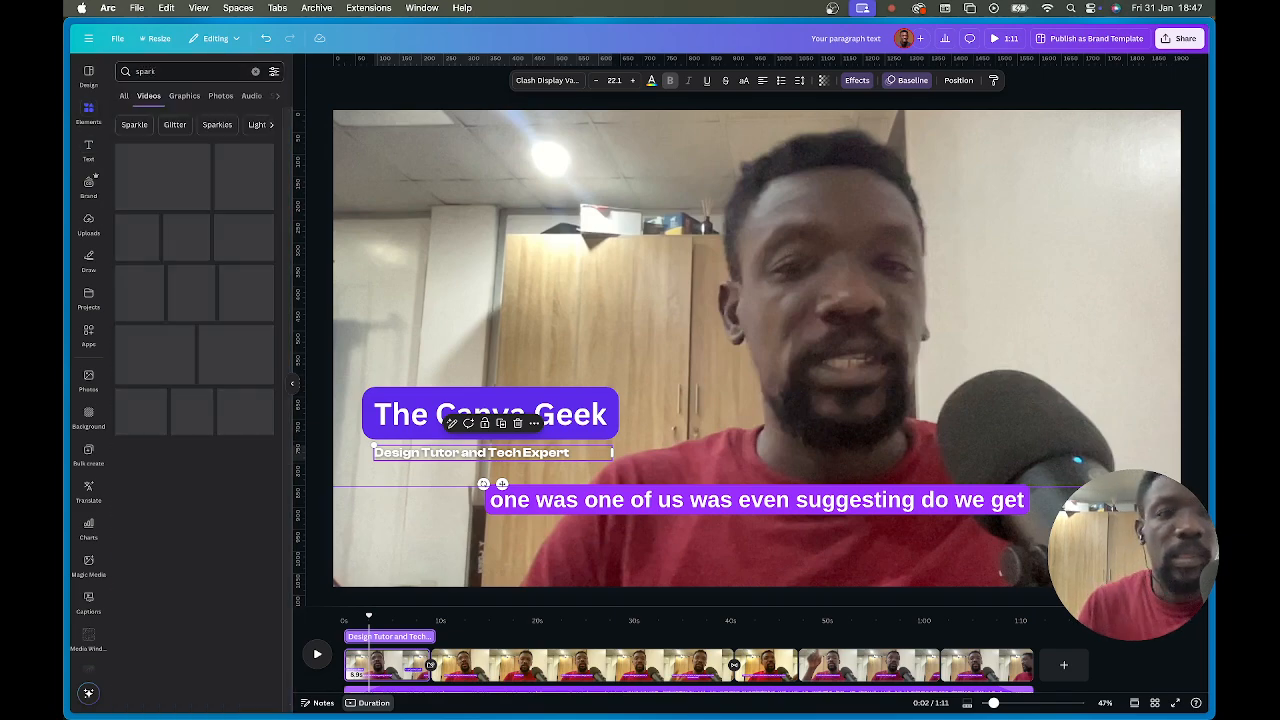
{"action": "left_click", "coordinate": [185, 96]}
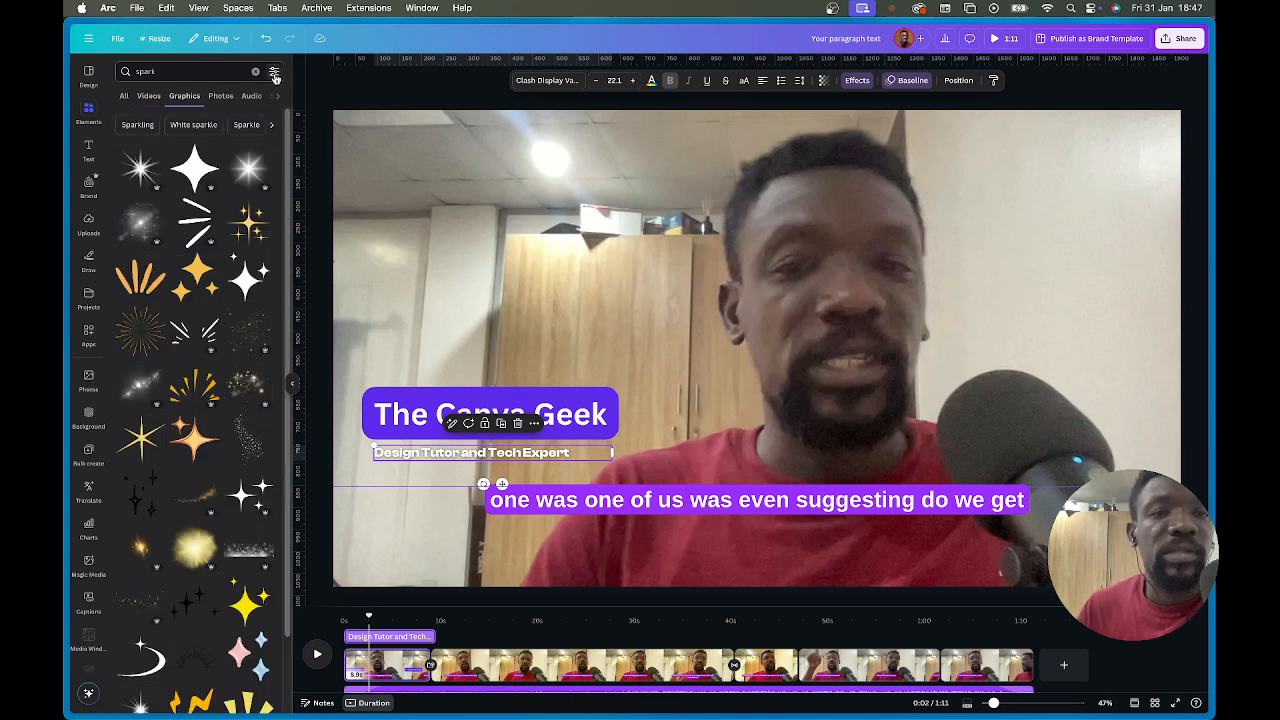
{"action": "left_click", "coordinate": [274, 74]}
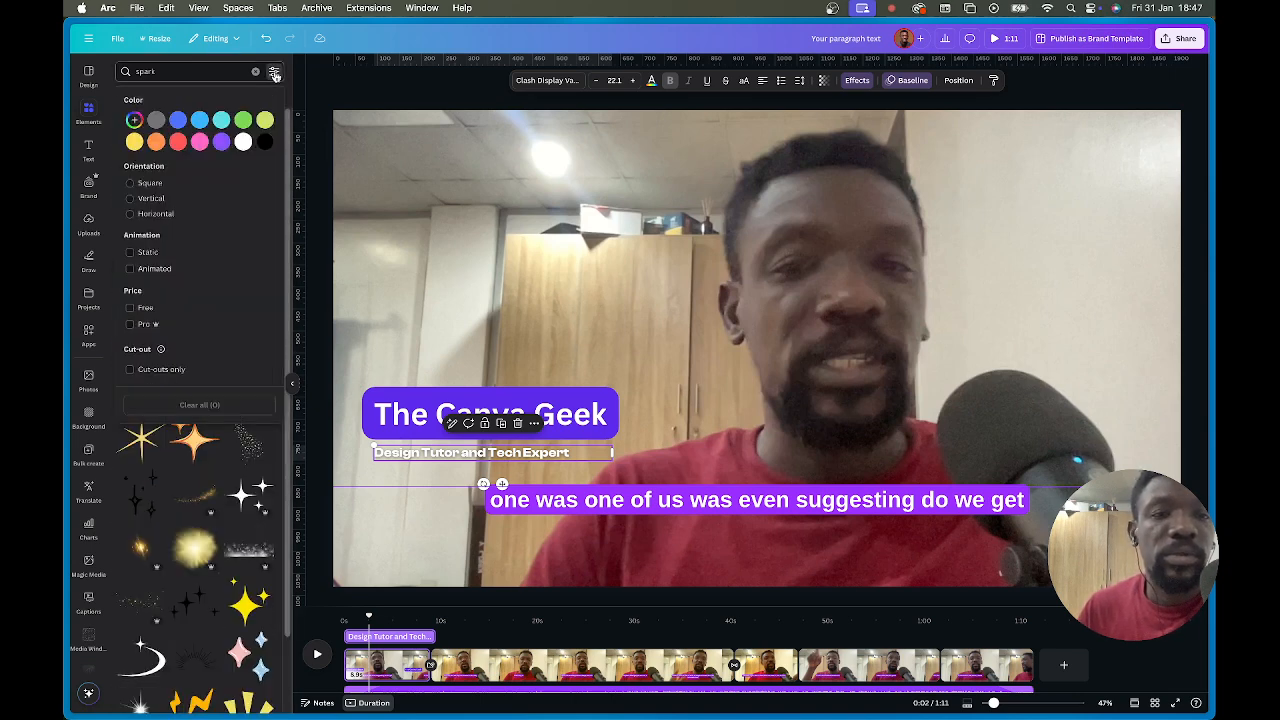
{"action": "left_click", "coordinate": [167, 271]}
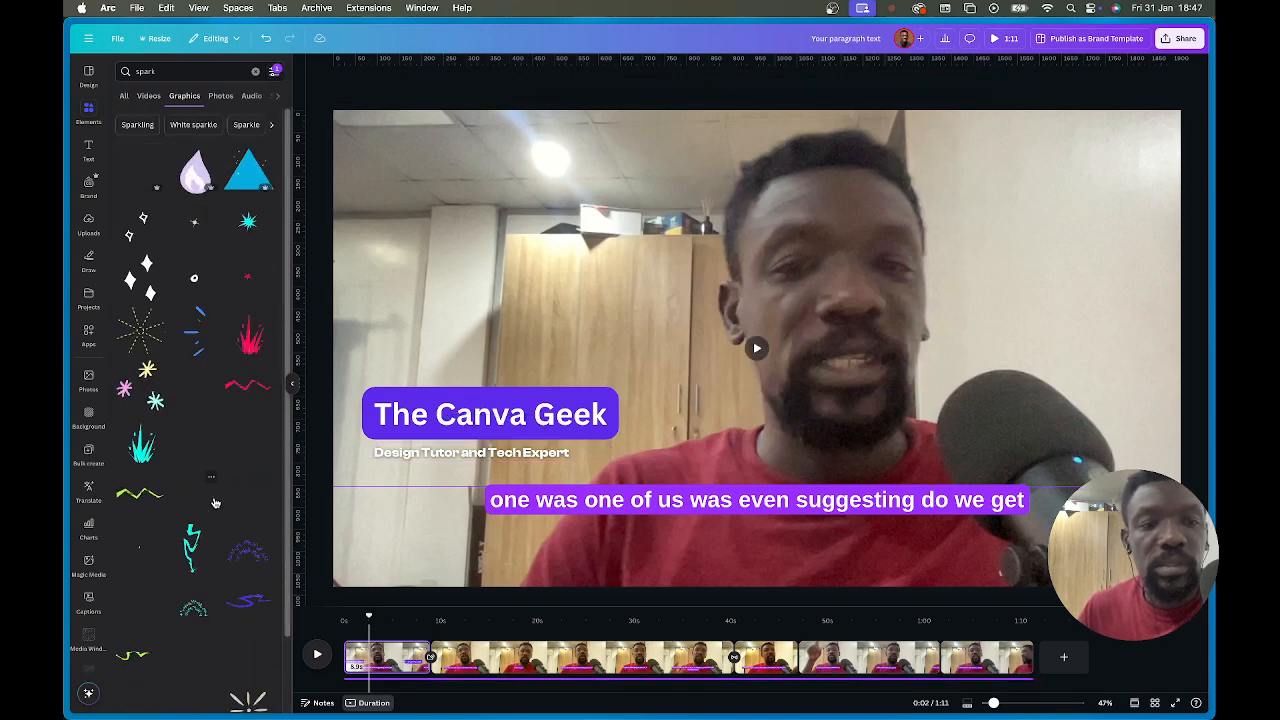
Add a small animated white burst at the name label's upper-right corner and a small animated three-star sparkle at its upper-left corner.
{"action": "scroll", "coordinate": [230, 512], "scroll_direction": "down", "scroll_amount": 8}
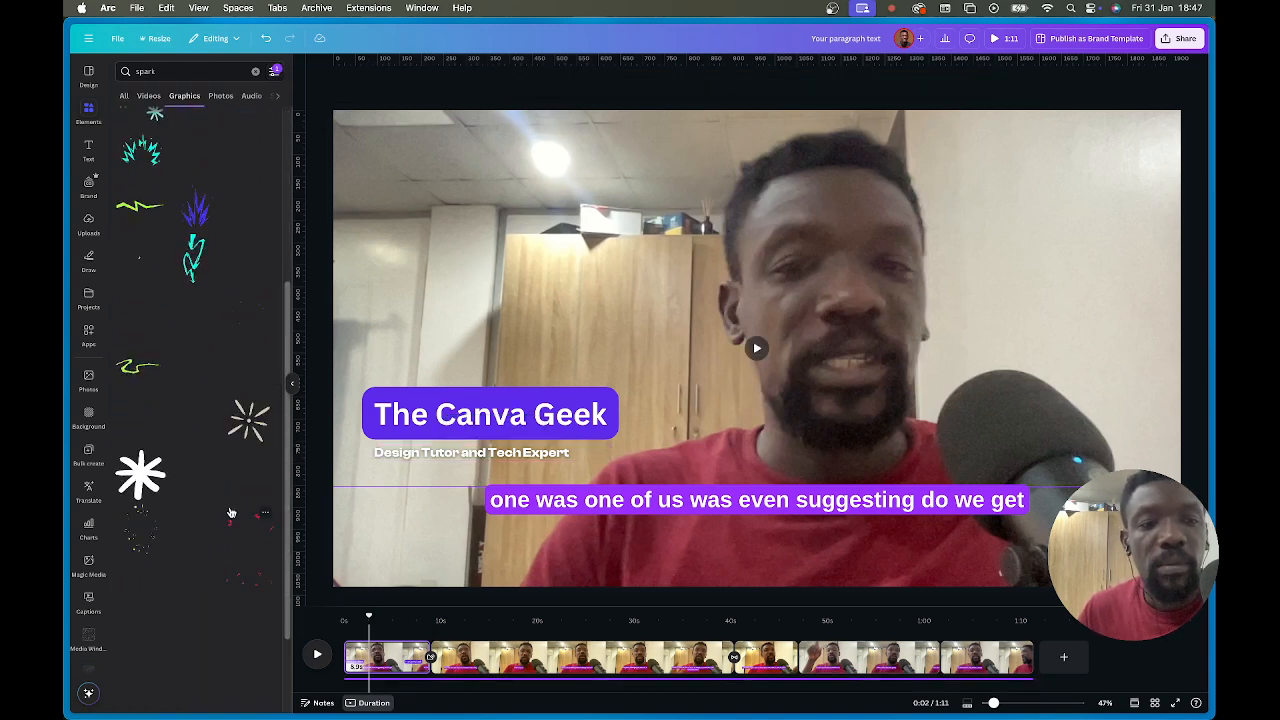
{"action": "scroll", "coordinate": [239, 521], "scroll_direction": "down", "scroll_amount": 6}
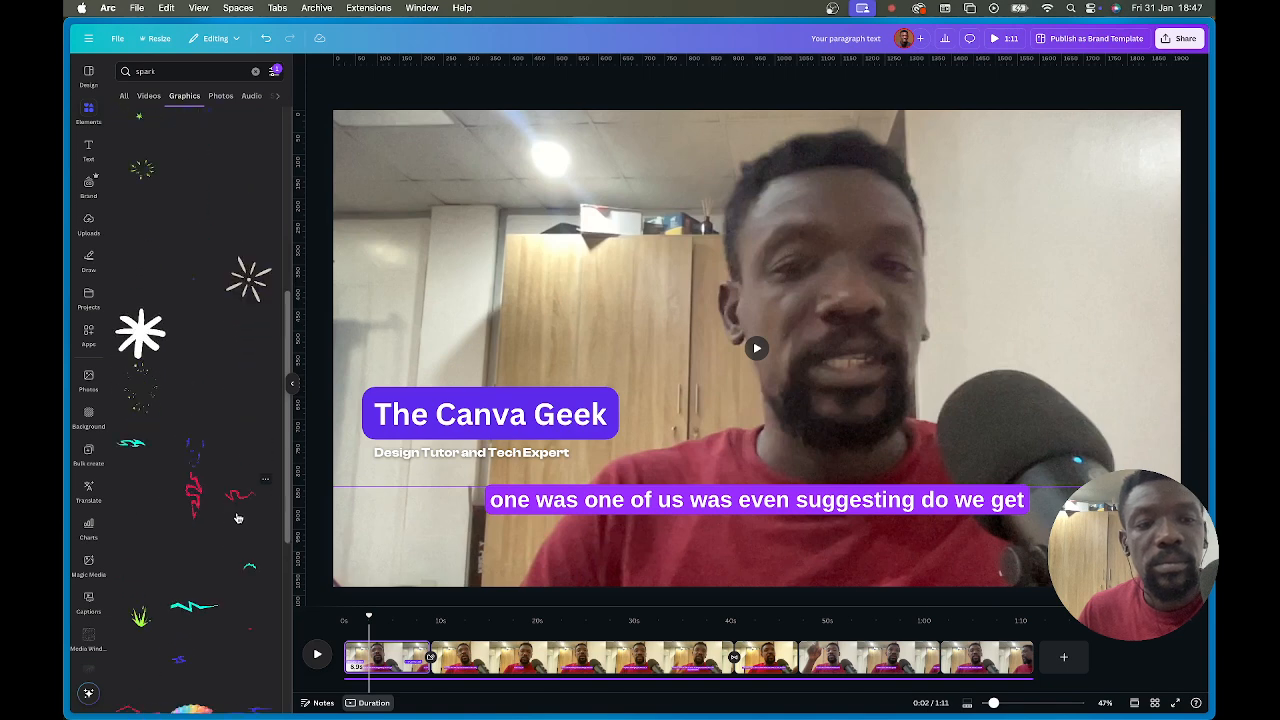
{"action": "scroll", "coordinate": [217, 480], "scroll_direction": "down", "scroll_amount": 5}
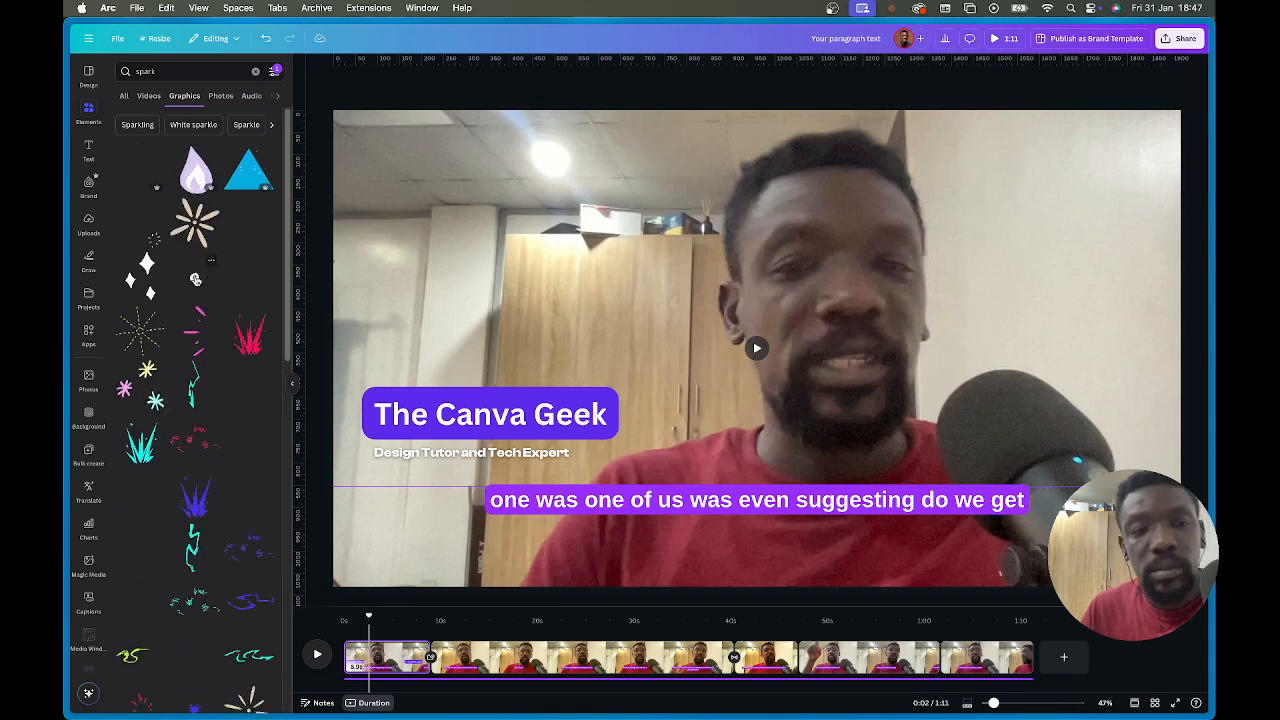
{"action": "left_click", "coordinate": [195, 279]}
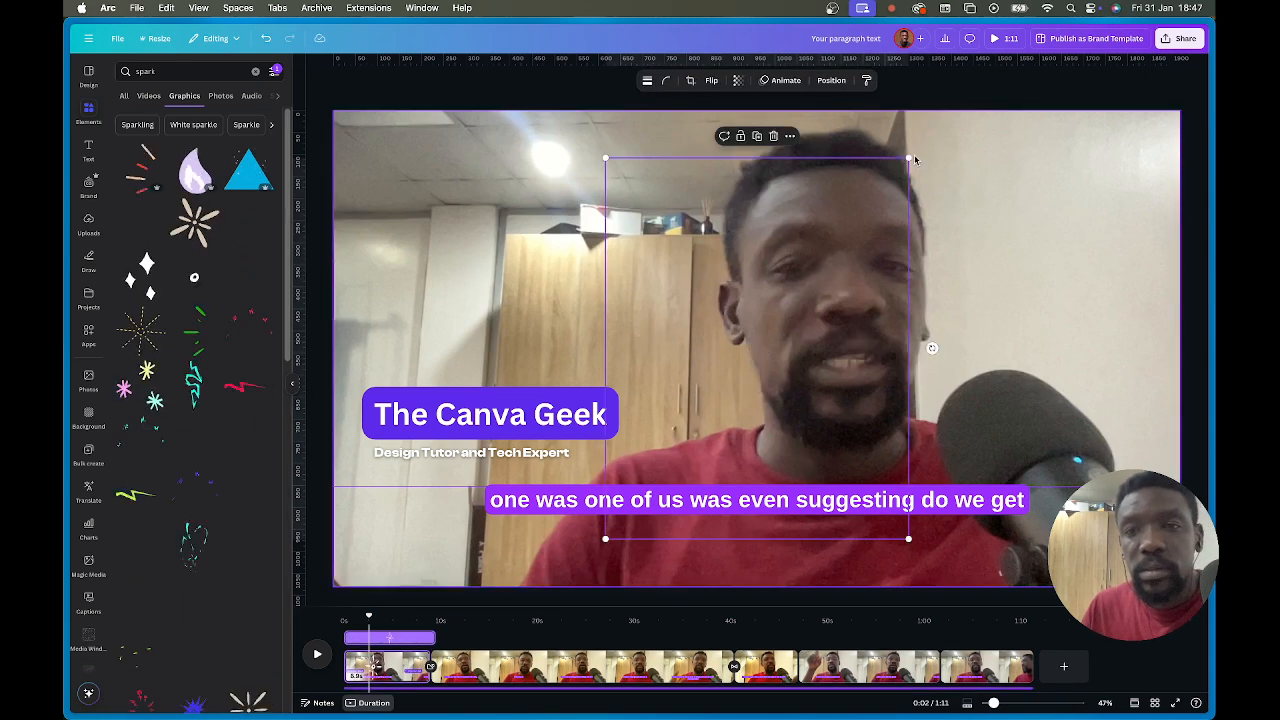
{"action": "left_click_drag", "start_coordinate": [909, 158], "coordinate": [604, 371]}
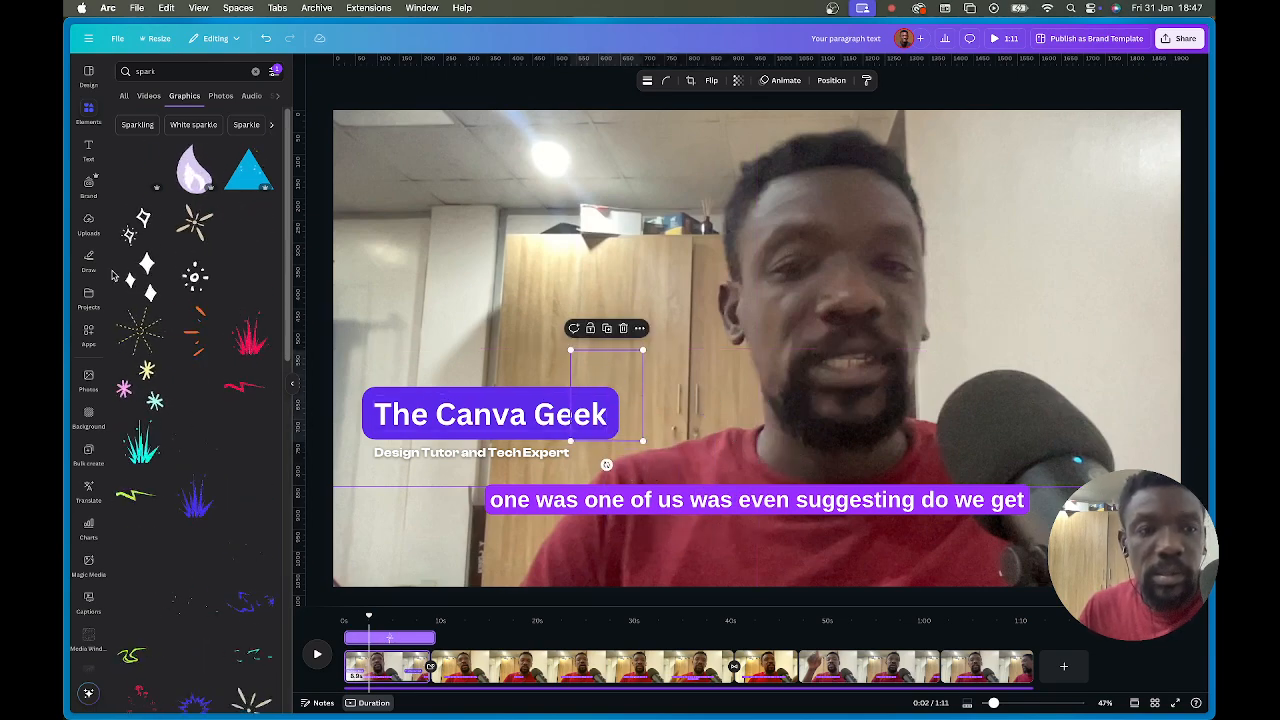
{"action": "left_click", "coordinate": [143, 280]}
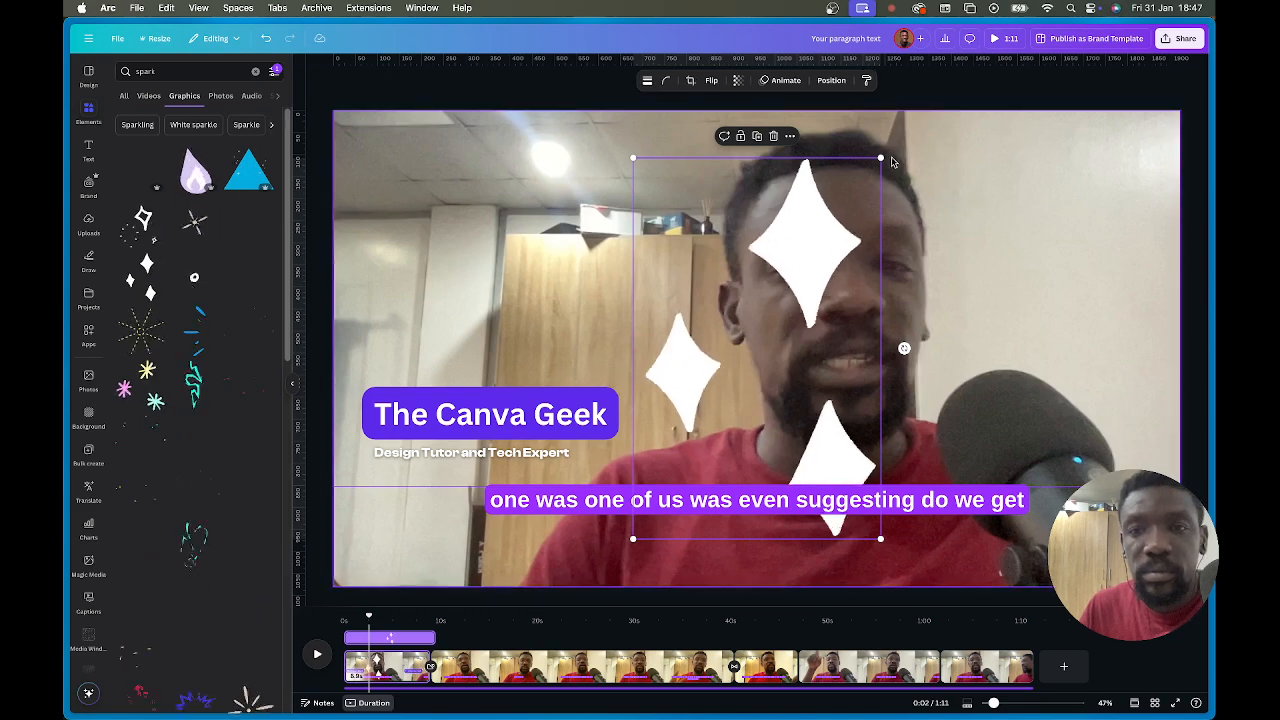
{"action": "left_click_drag", "start_coordinate": [880, 158], "coordinate": [370, 407]}
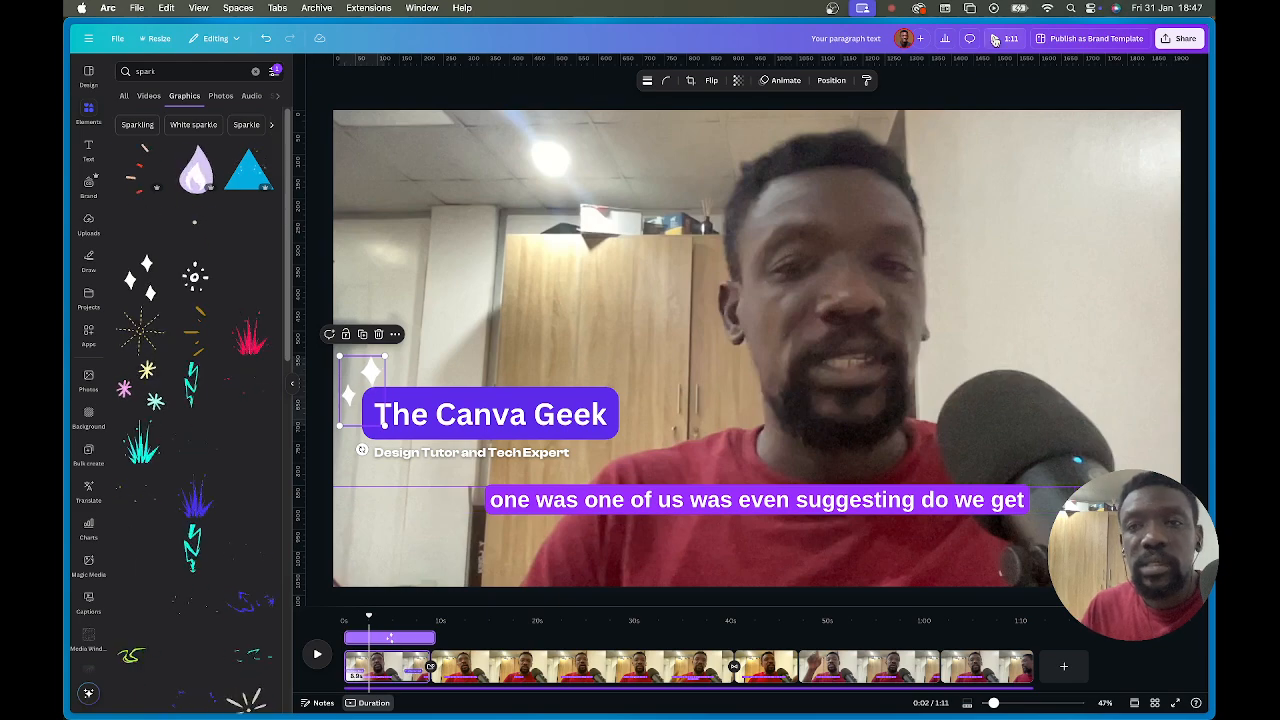
Preview the whole video, close the preview and enlarge the timeline area below the canvas.
{"action": "left_click", "coordinate": [995, 38]}
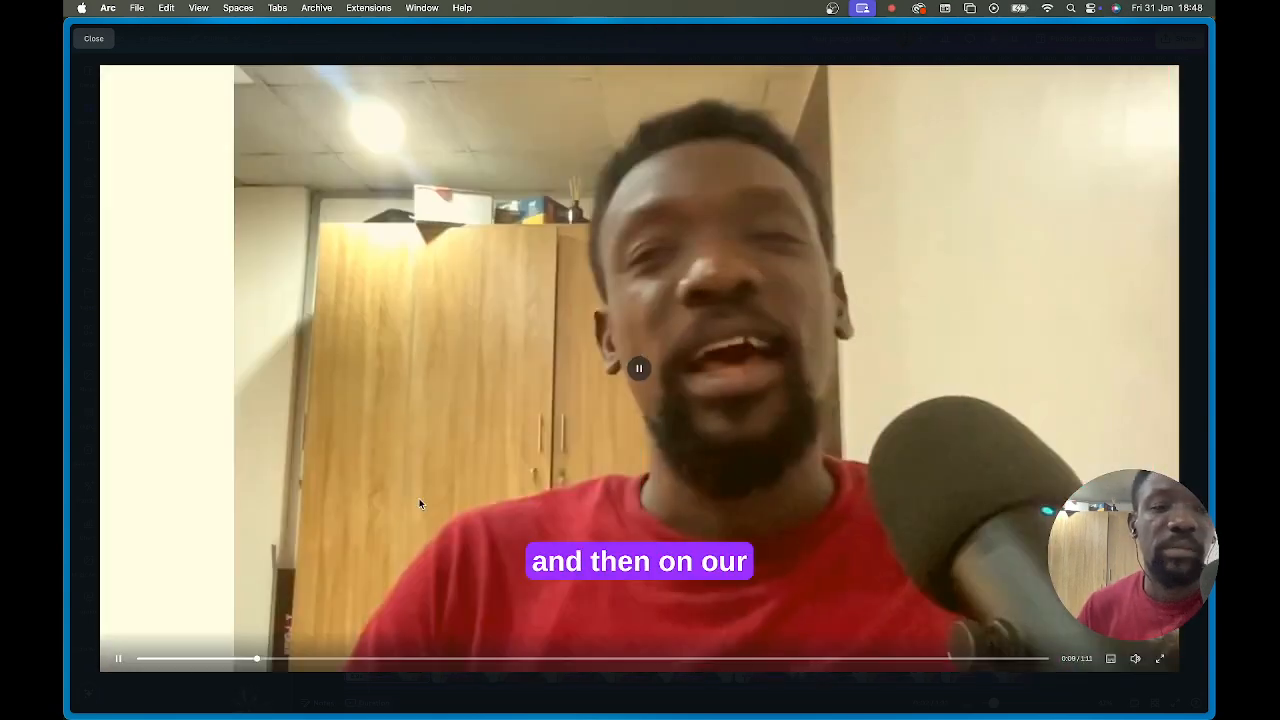
{"action": "key", "text": "Escape"}
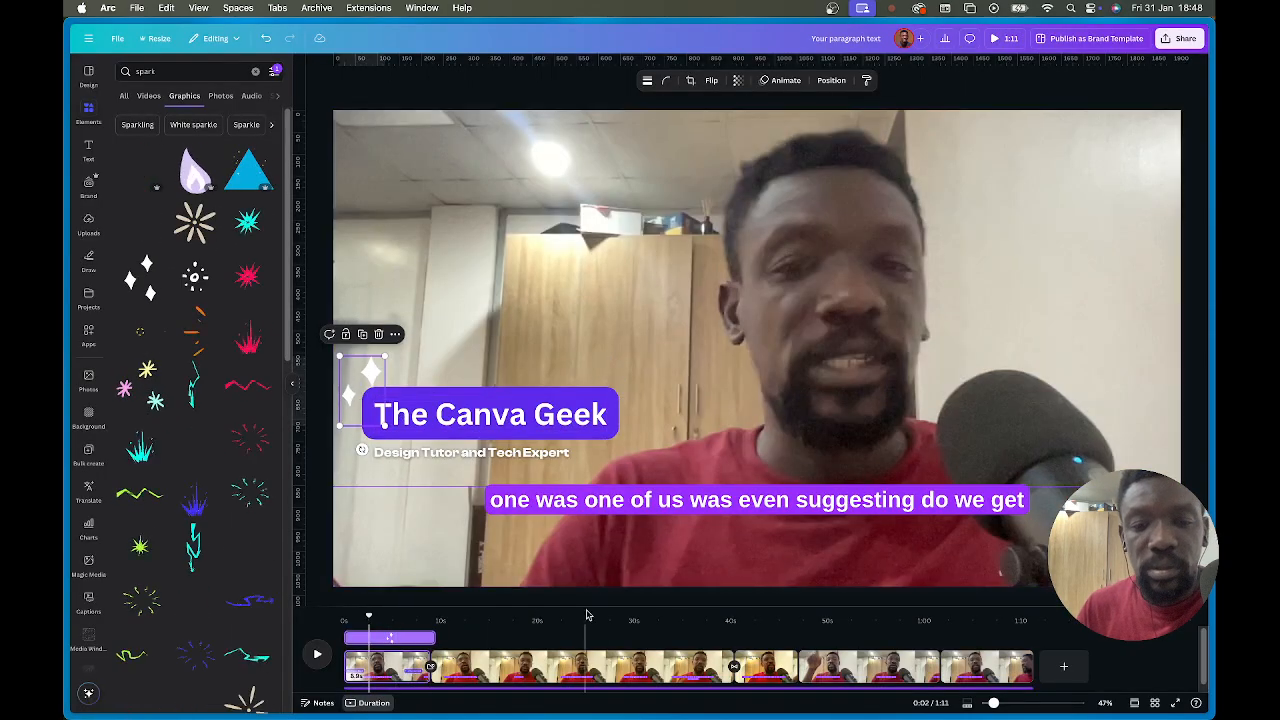
{"action": "left_click_drag", "start_coordinate": [588, 605], "coordinate": [555, 530]}
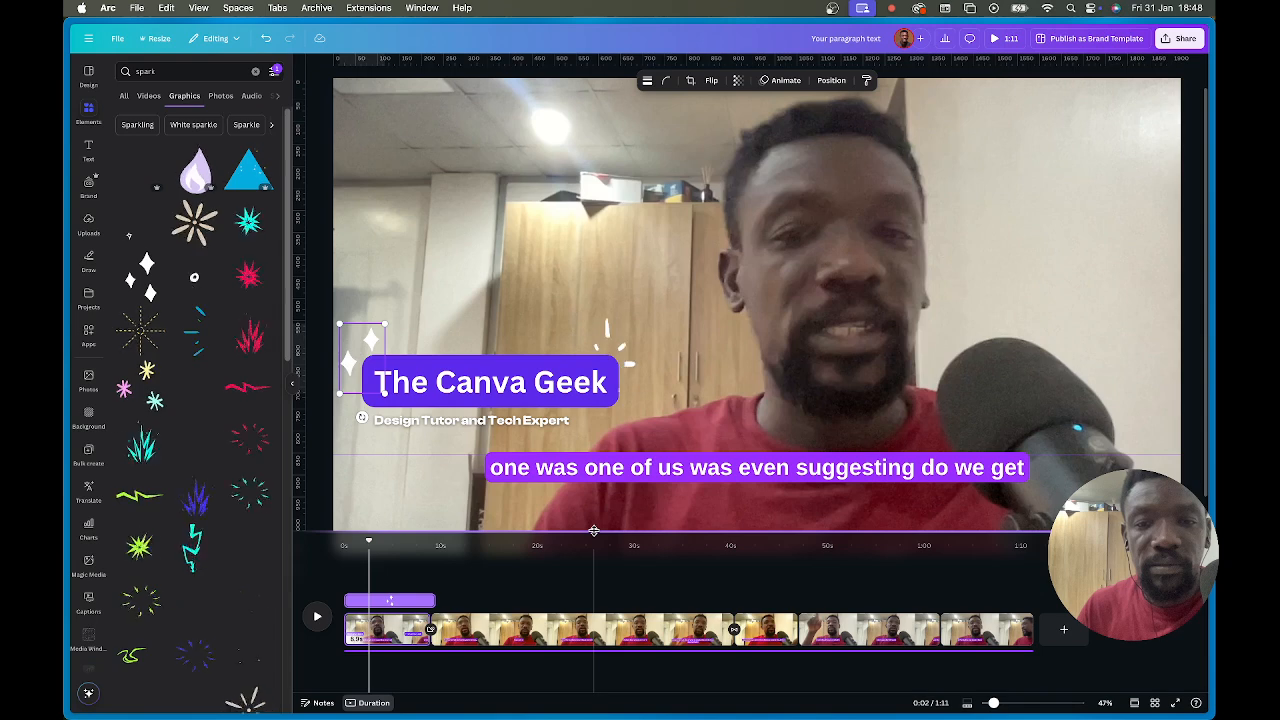
Hide the element timing on the timeline from the three-star sparkle's options and show it again.
{"action": "right_click", "coordinate": [367, 340]}
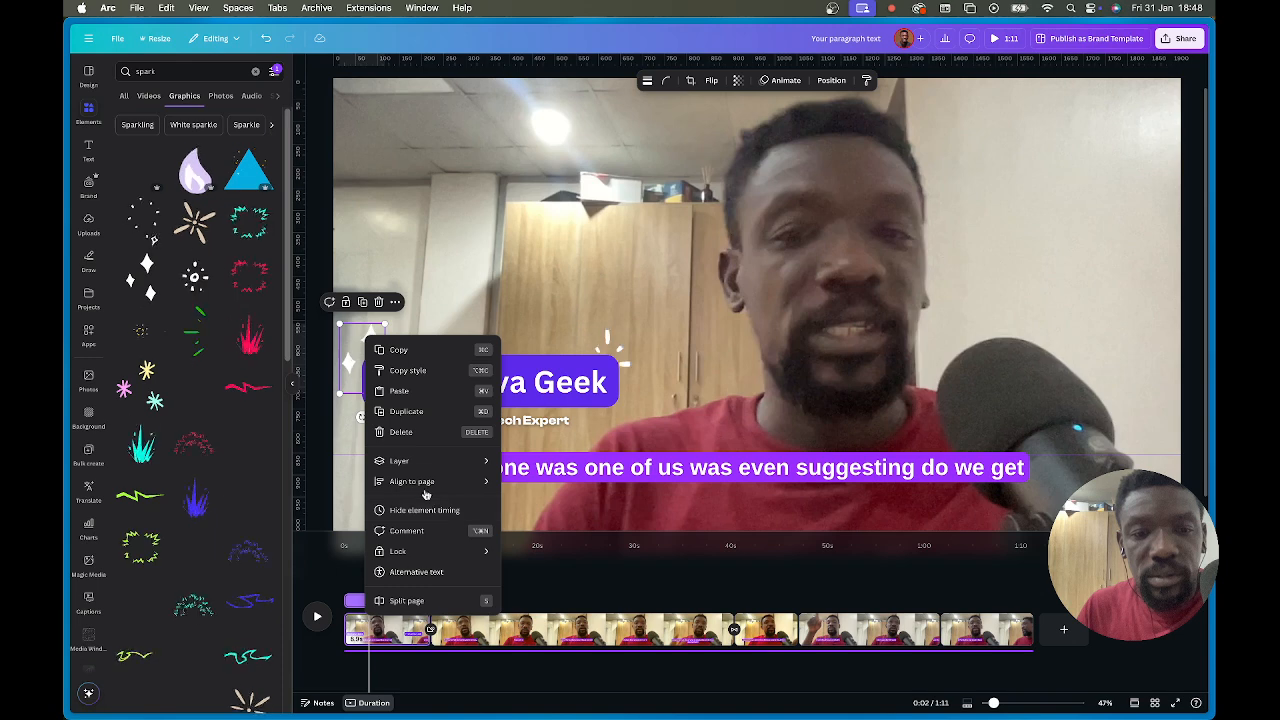
{"action": "mouse_move", "coordinate": [441, 481]}
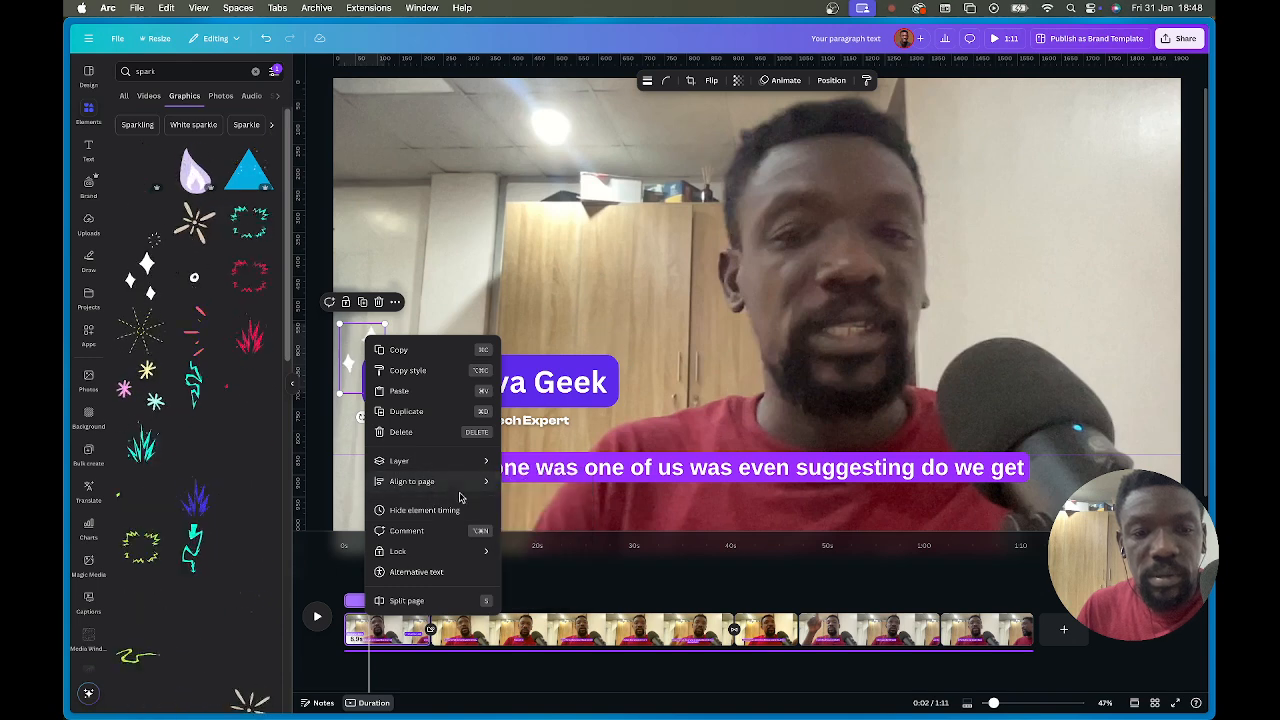
{"action": "left_click", "coordinate": [455, 510]}
{"action": "right_click", "coordinate": [368, 342]}
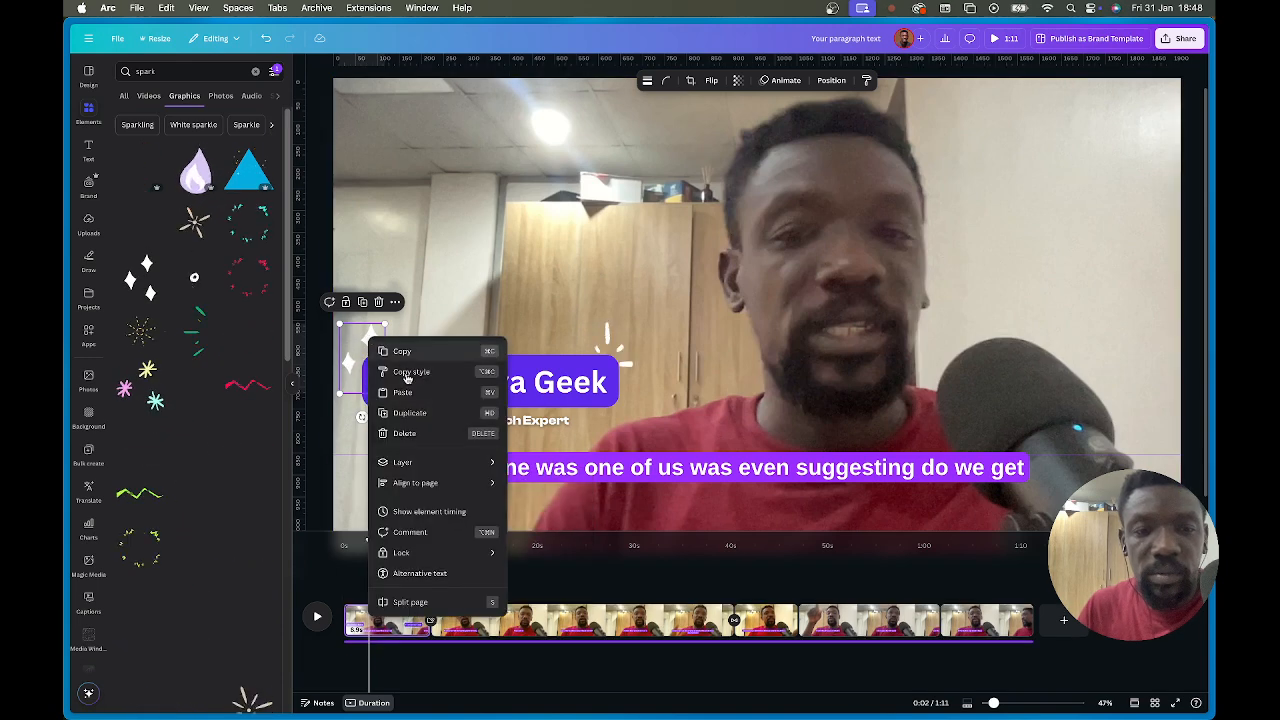
{"action": "left_click", "coordinate": [430, 512]}
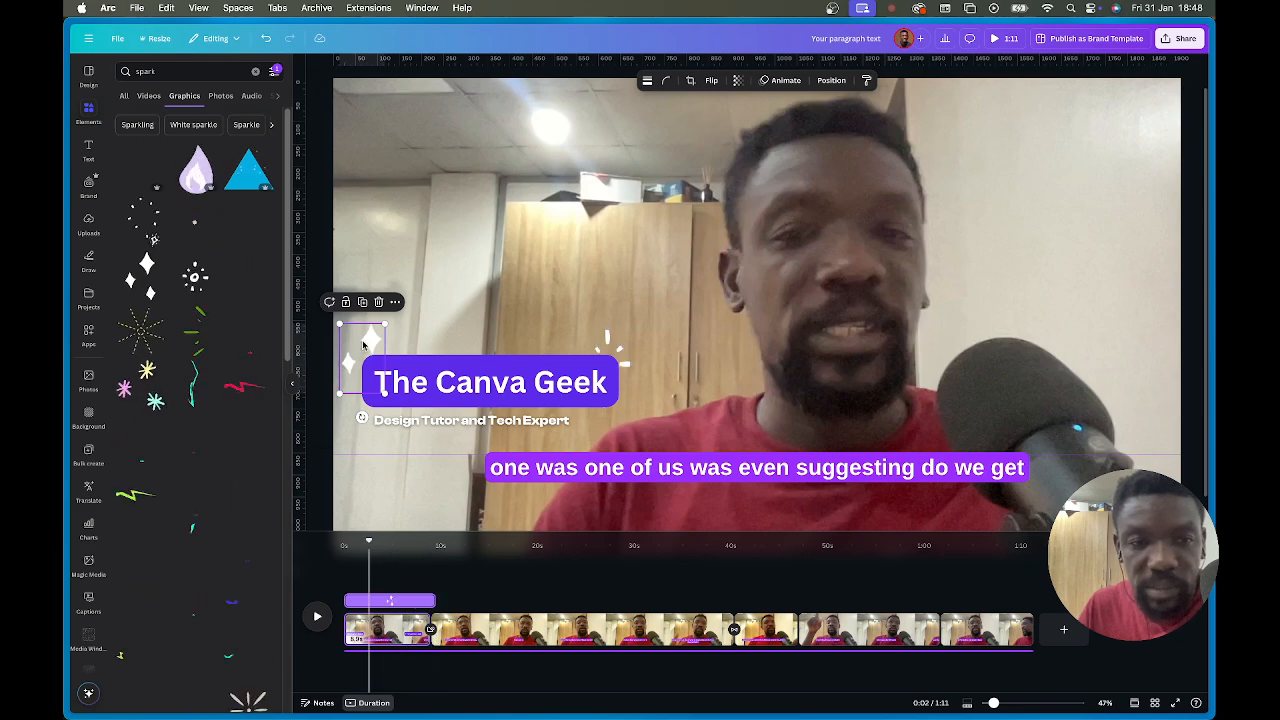
Examine the timeline timing of the name label and of the subtitle text beneath it.
{"action": "left_click", "coordinate": [450, 390]}
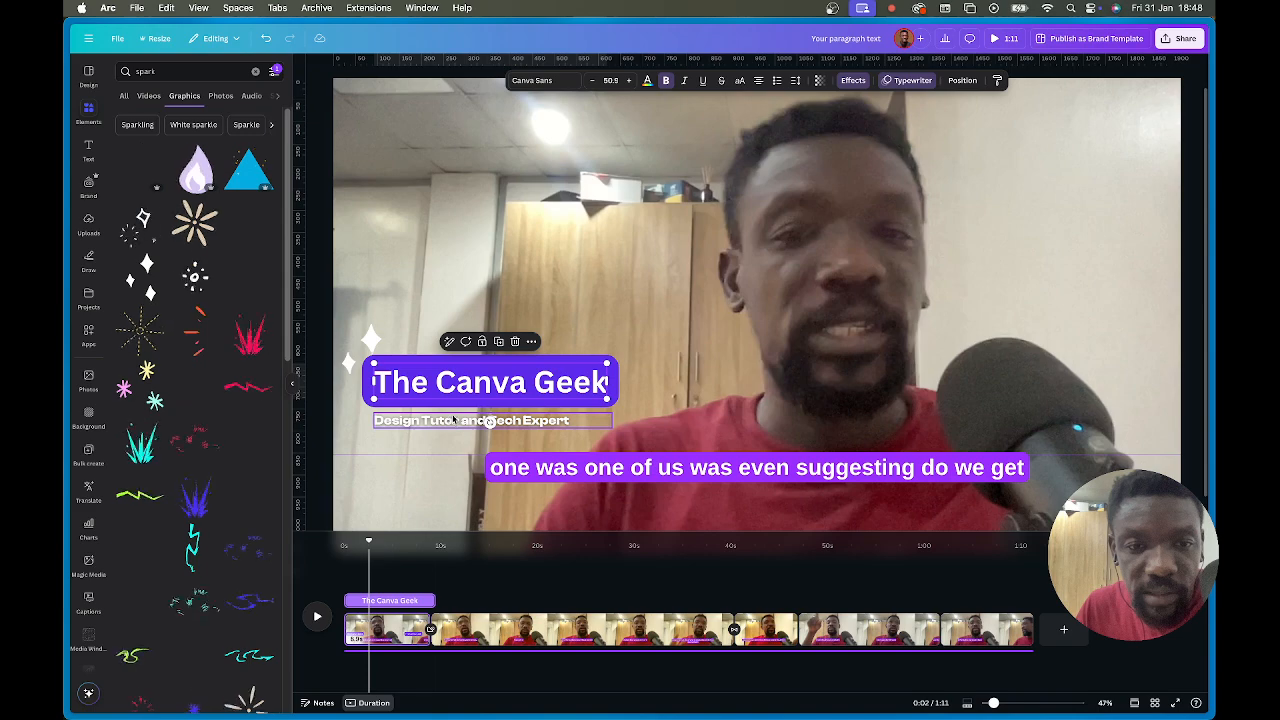
{"action": "left_click", "coordinate": [489, 421]}
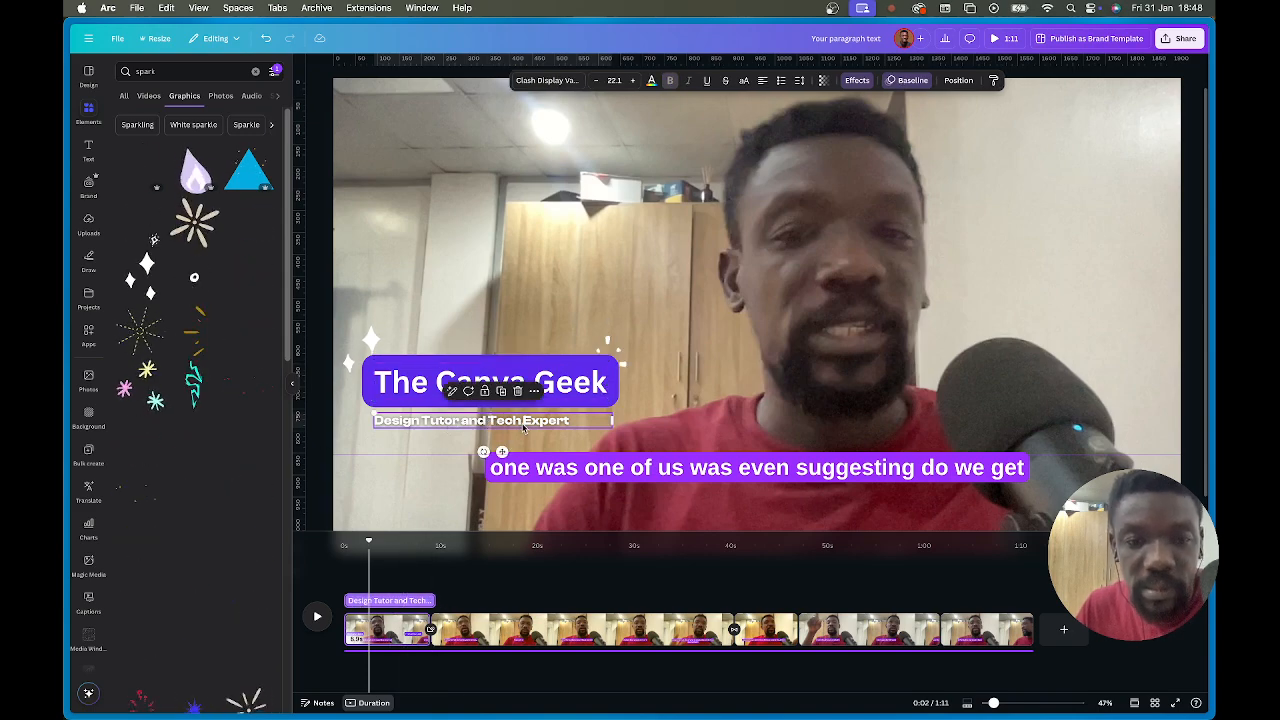
{"action": "right_click", "coordinate": [556, 388]}
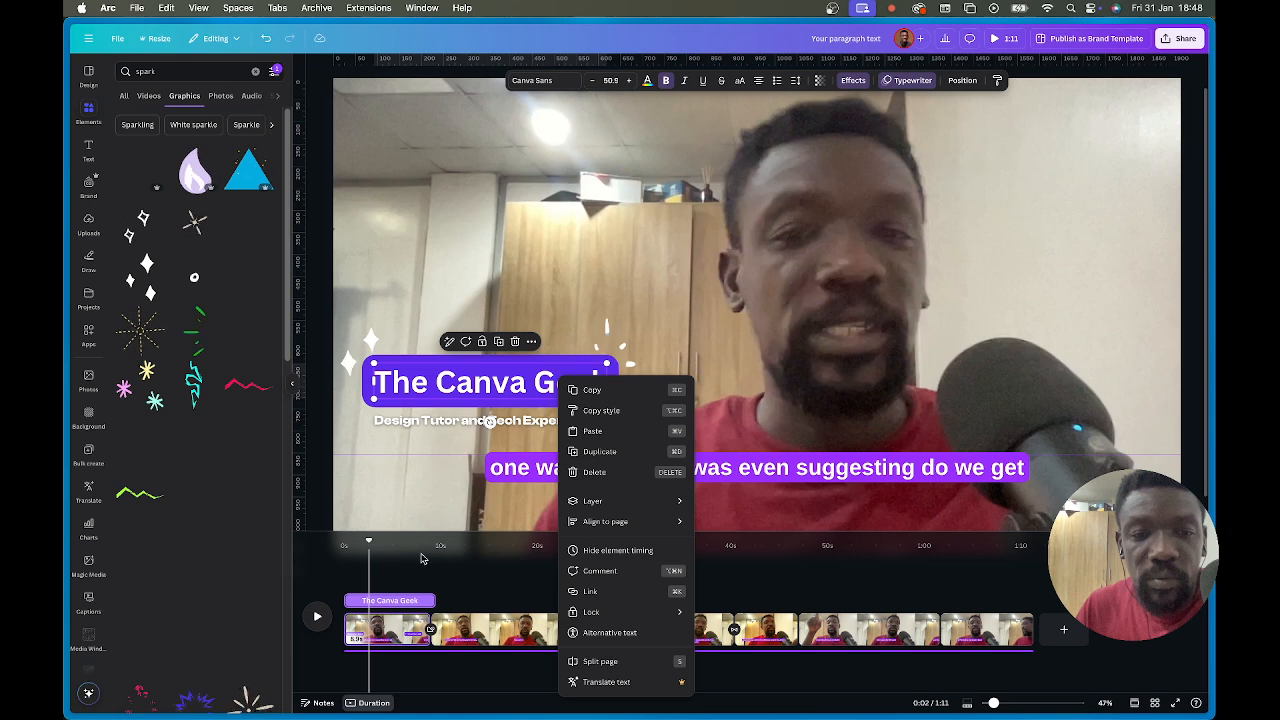
{"action": "left_click", "coordinate": [430, 604]}
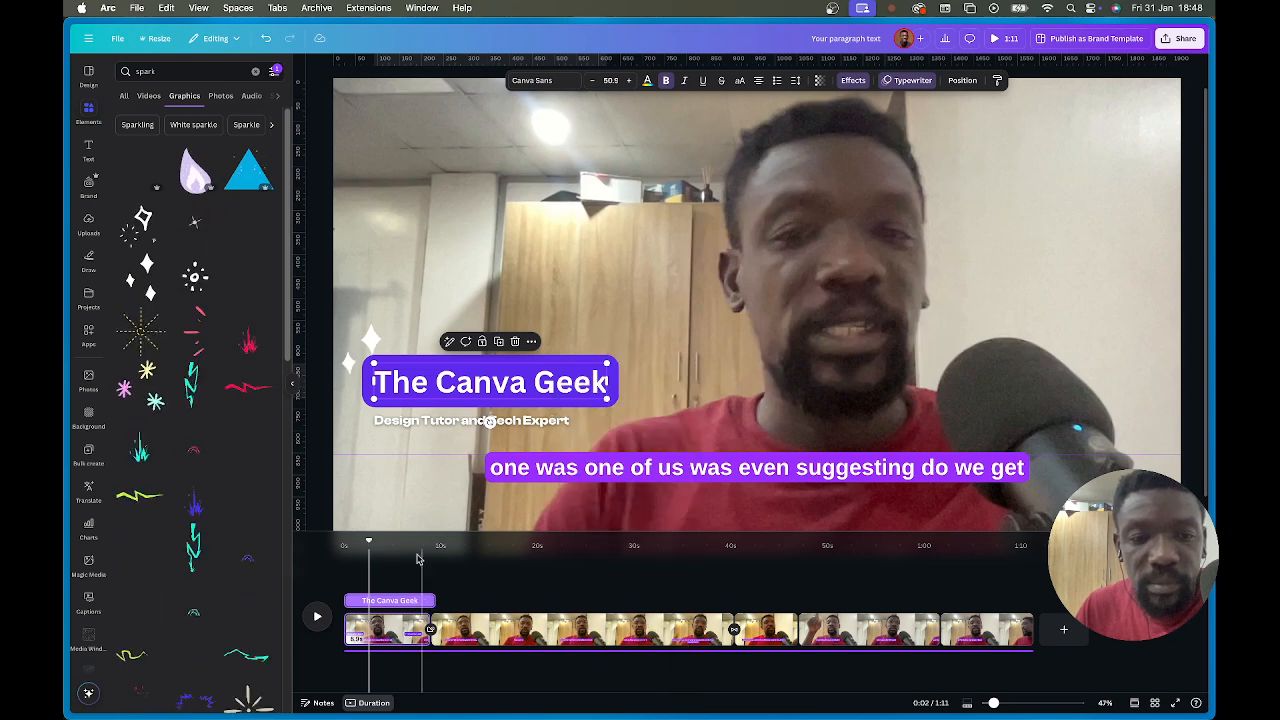
Shorten the timings of the three-star sparkle, the name label and the white burst to about 3 seconds each.
{"action": "left_click", "coordinate": [369, 339]}
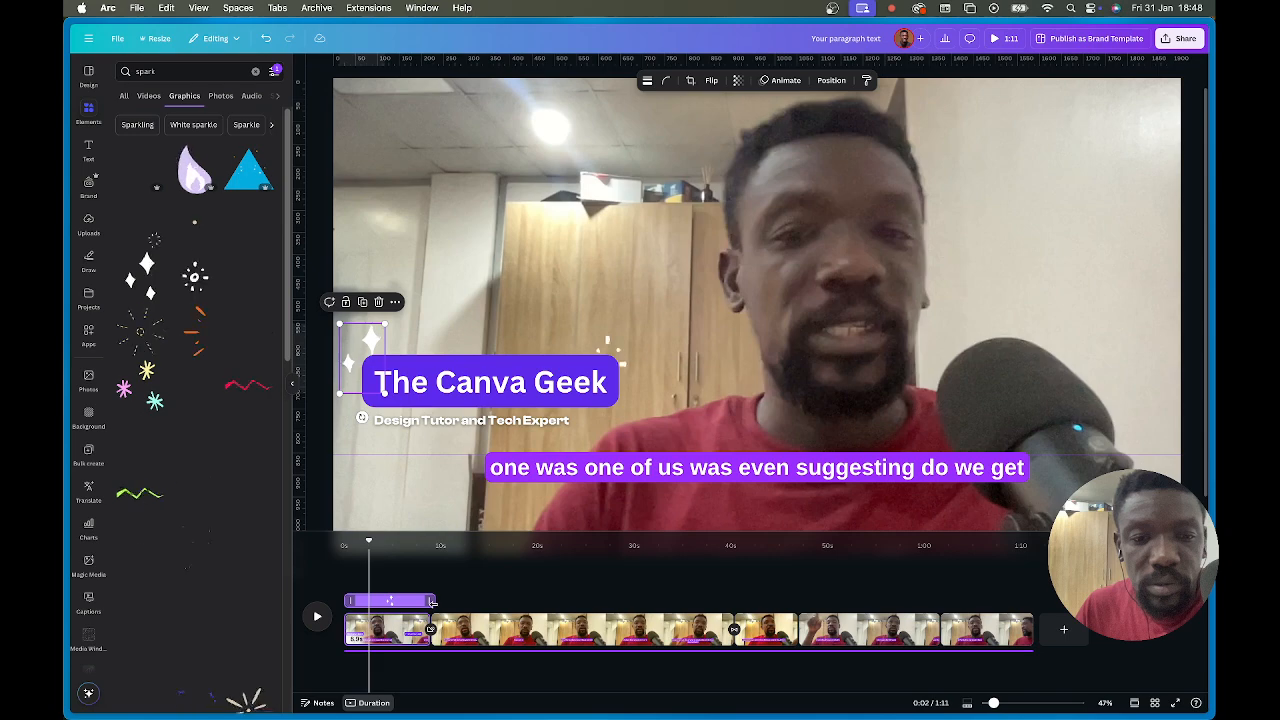
{"action": "left_click_drag", "start_coordinate": [432, 601], "coordinate": [373, 601]}
{"action": "left_click", "coordinate": [436, 381]}
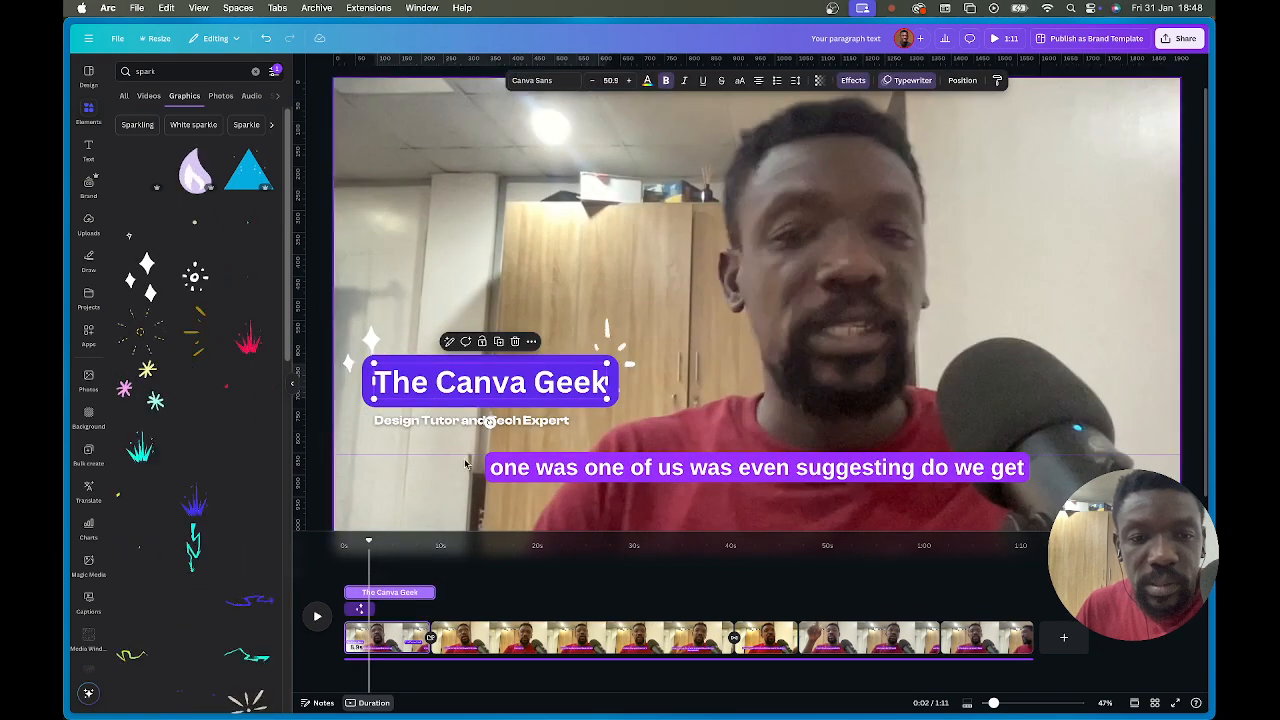
{"action": "left_click_drag", "start_coordinate": [432, 593], "coordinate": [374, 593]}
{"action": "left_click", "coordinate": [613, 353]}
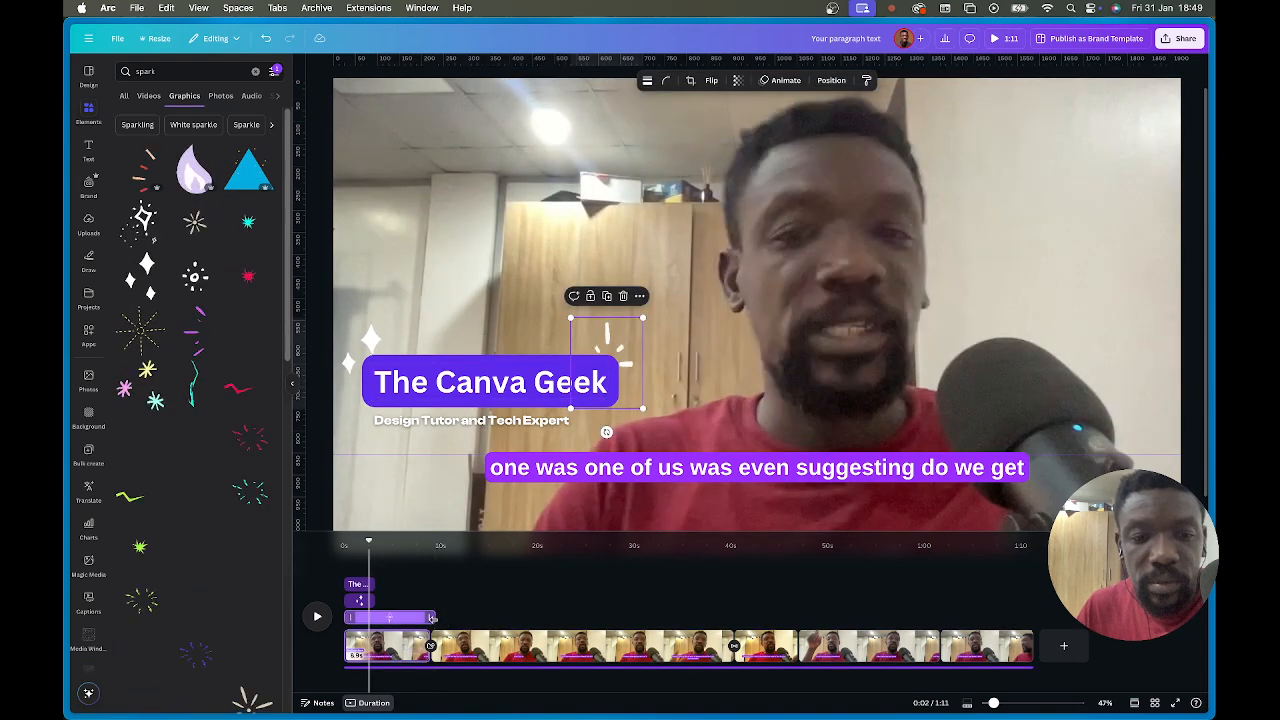
{"action": "left_click_drag", "start_coordinate": [431, 618], "coordinate": [372, 617]}
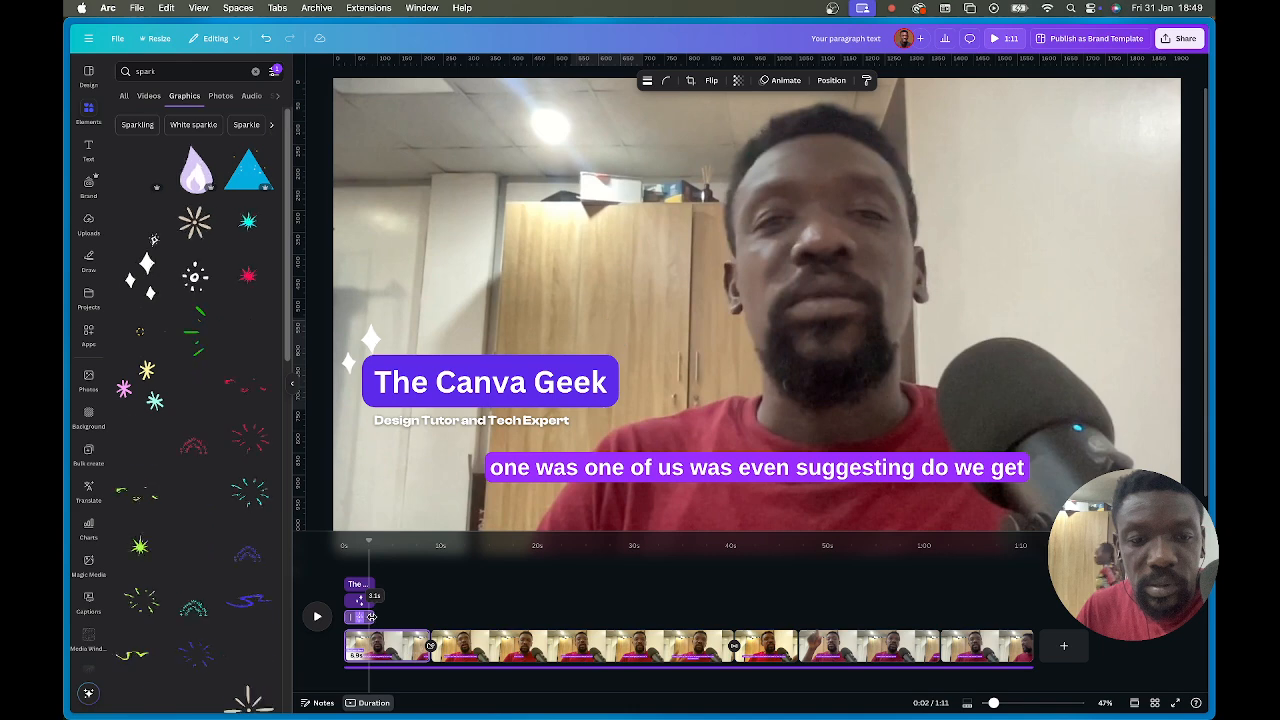
Shorten the "Design Tutor and Tech Expert" text's timing so it starts slightly after the name label, and preview the video.
{"action": "left_click", "coordinate": [438, 421]}
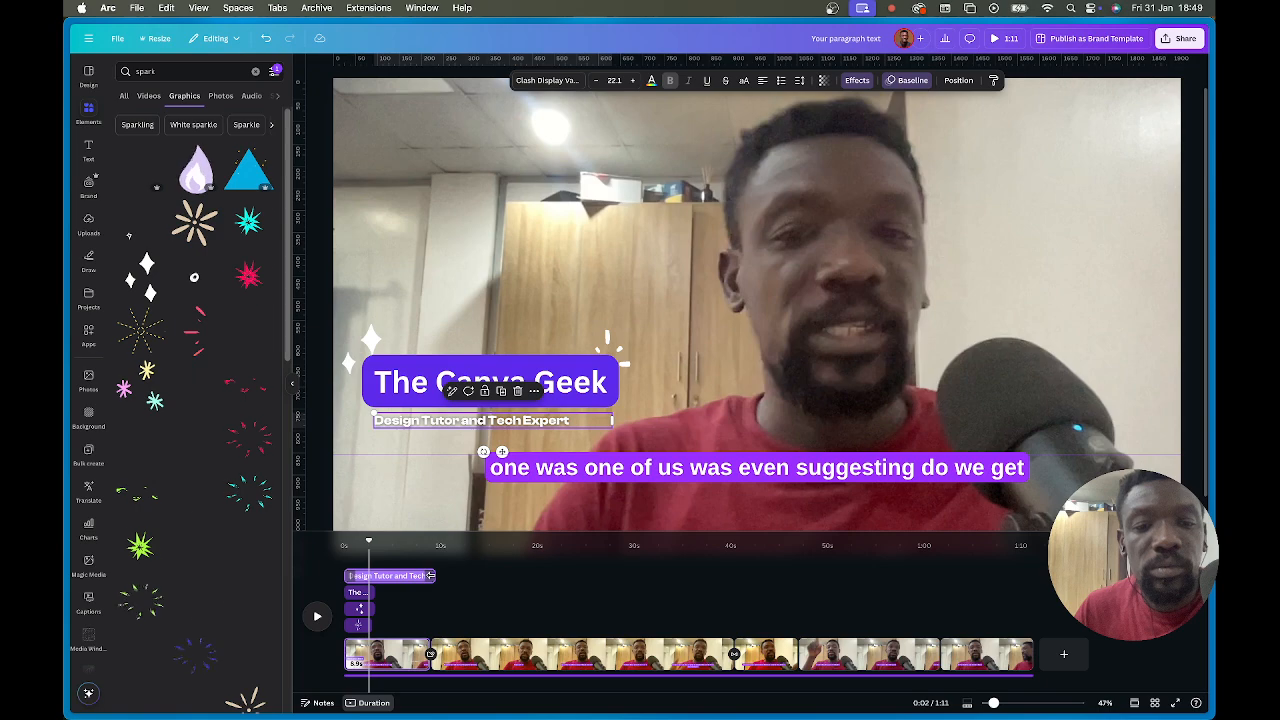
{"action": "left_click_drag", "start_coordinate": [430, 576], "coordinate": [359, 576]}
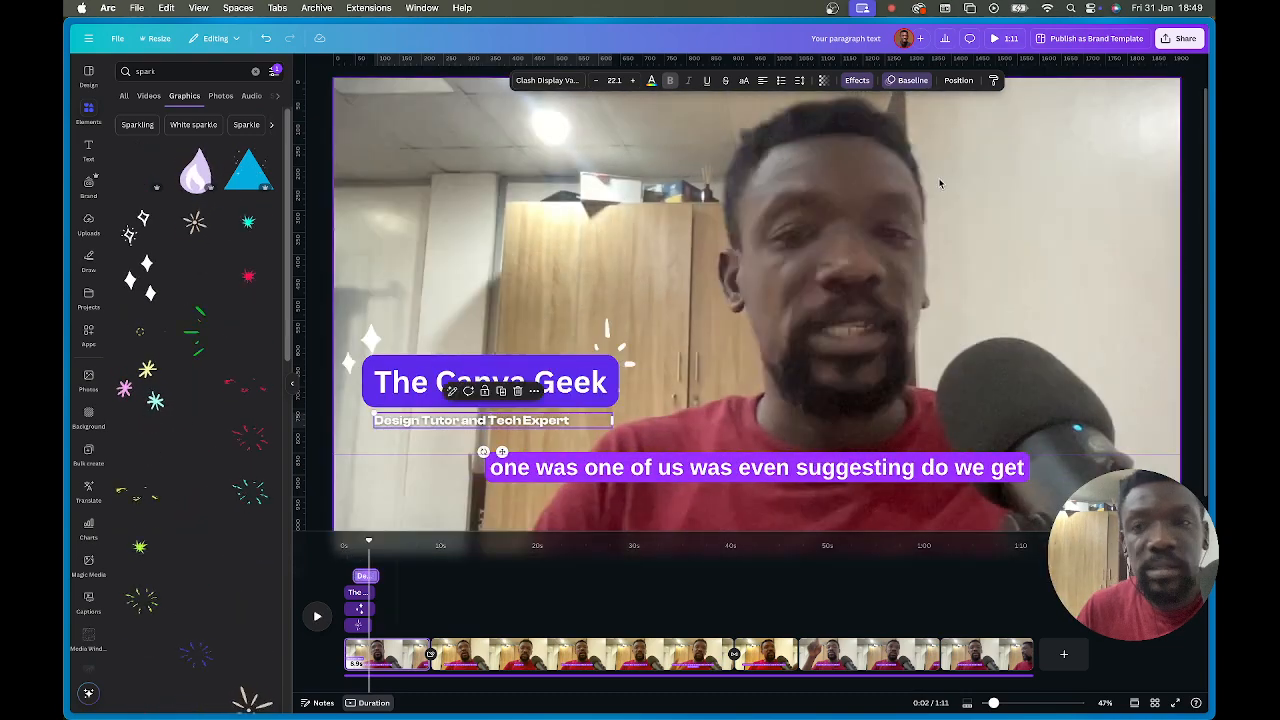
{"action": "left_click", "coordinate": [1011, 40]}
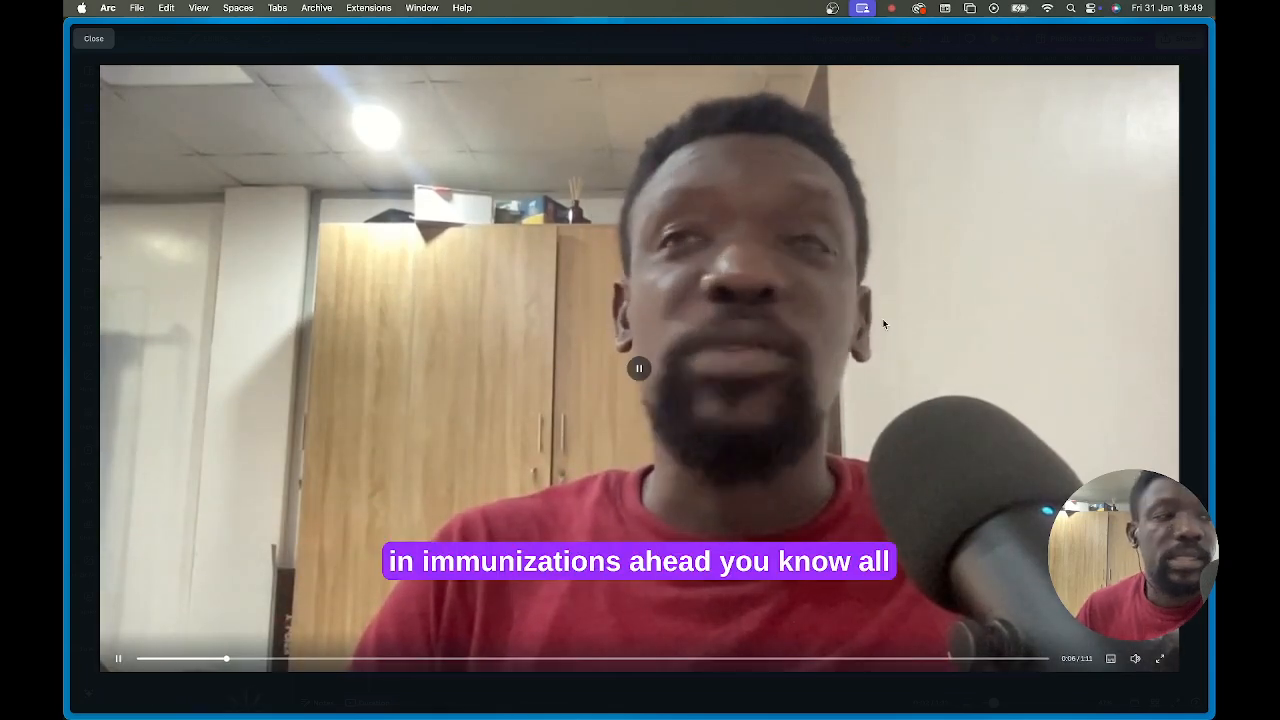
{"action": "key", "text": "Escape"}
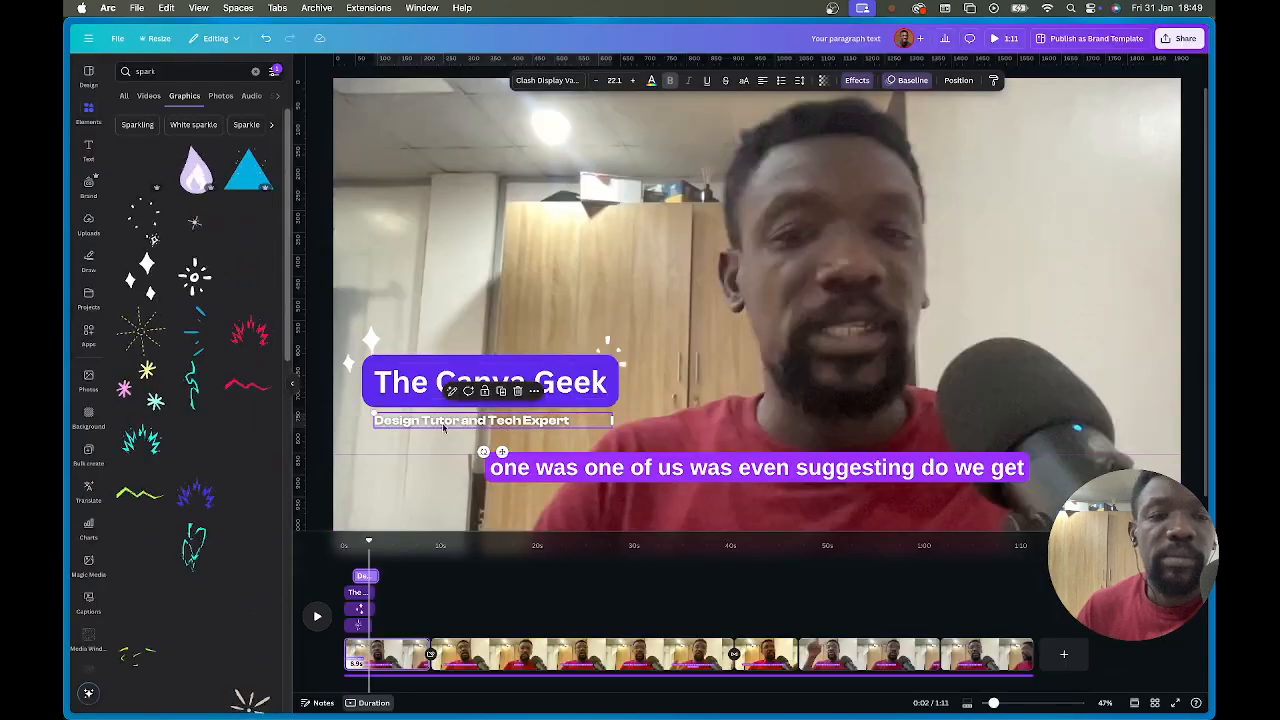
Look through the other open video designs, switch to the Untitled (Pinterest Video Ad) design and preview its rotating circular text.
{"action": "mouse_move", "coordinate": [66, 325]}
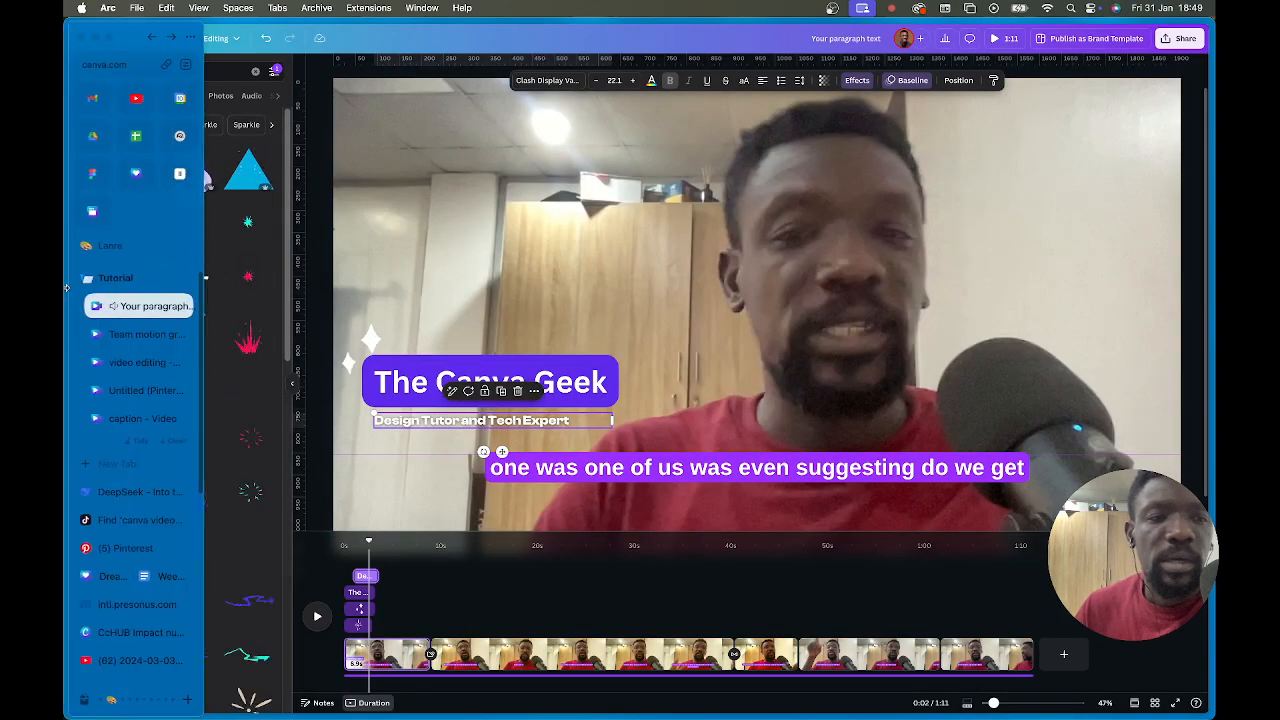
{"action": "left_click", "coordinate": [128, 364]}
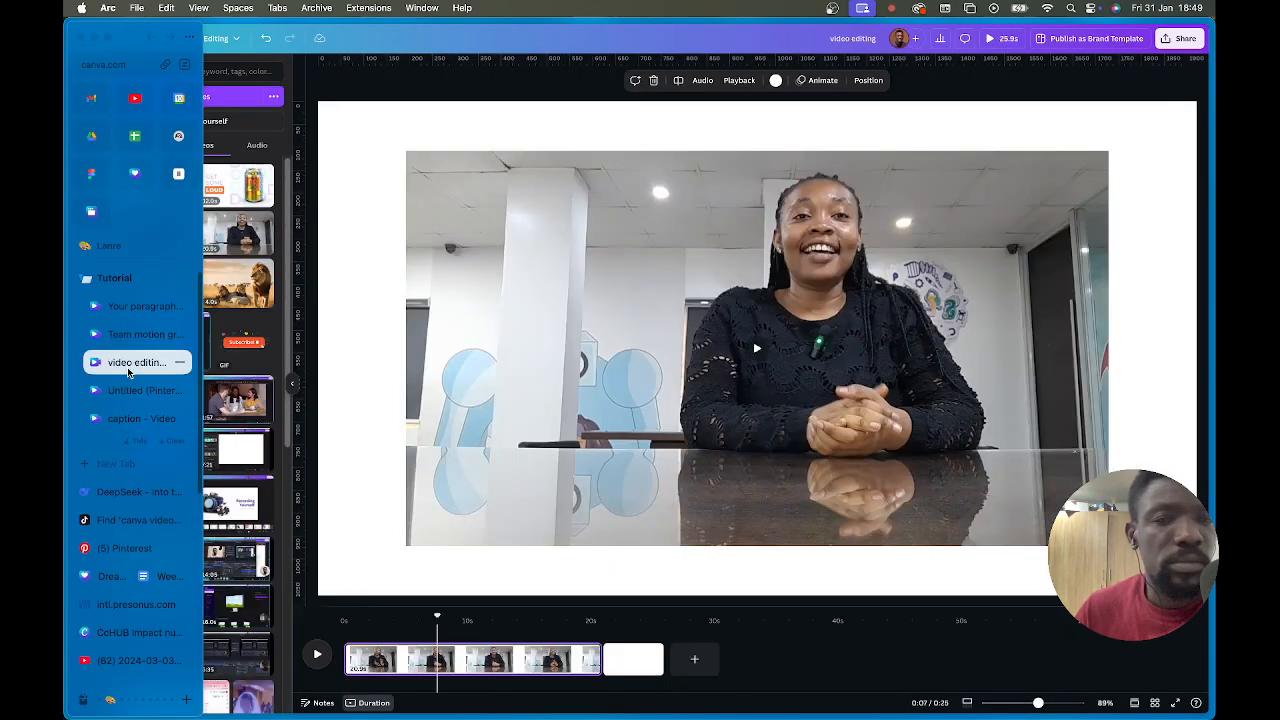
{"action": "left_click", "coordinate": [674, 294]}
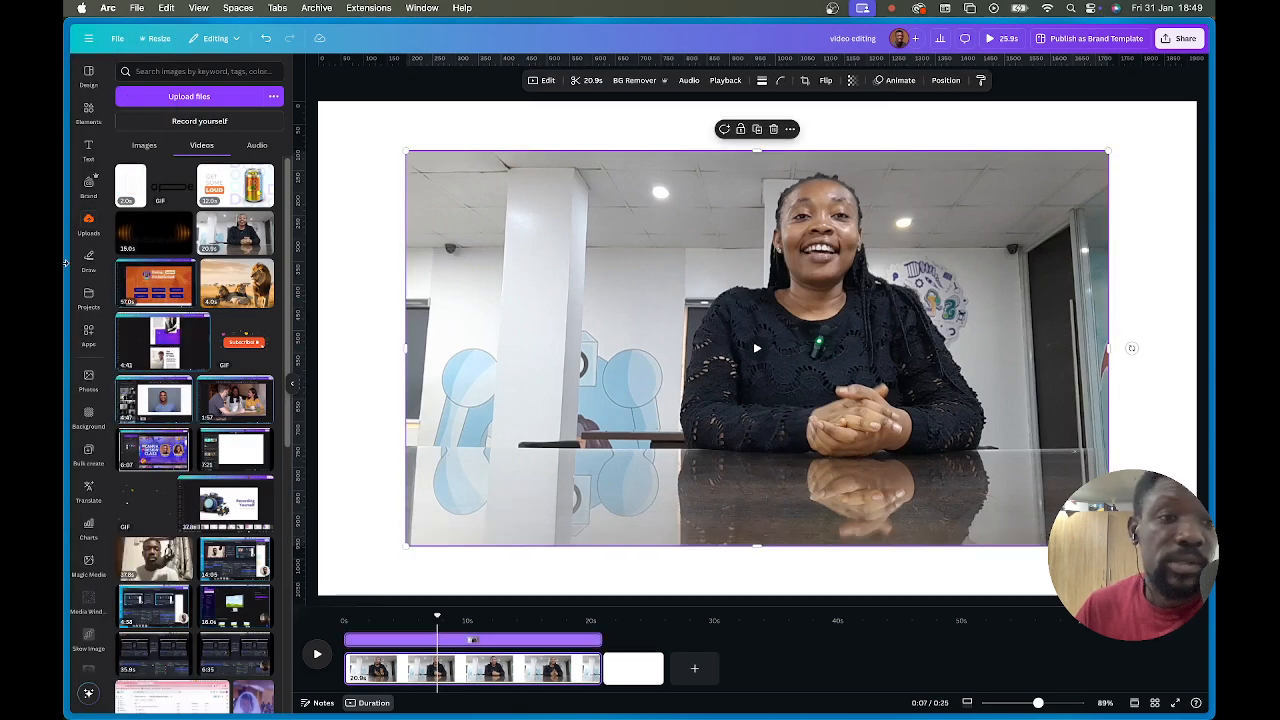
{"action": "mouse_move", "coordinate": [66, 284]}
{"action": "left_click", "coordinate": [118, 412]}
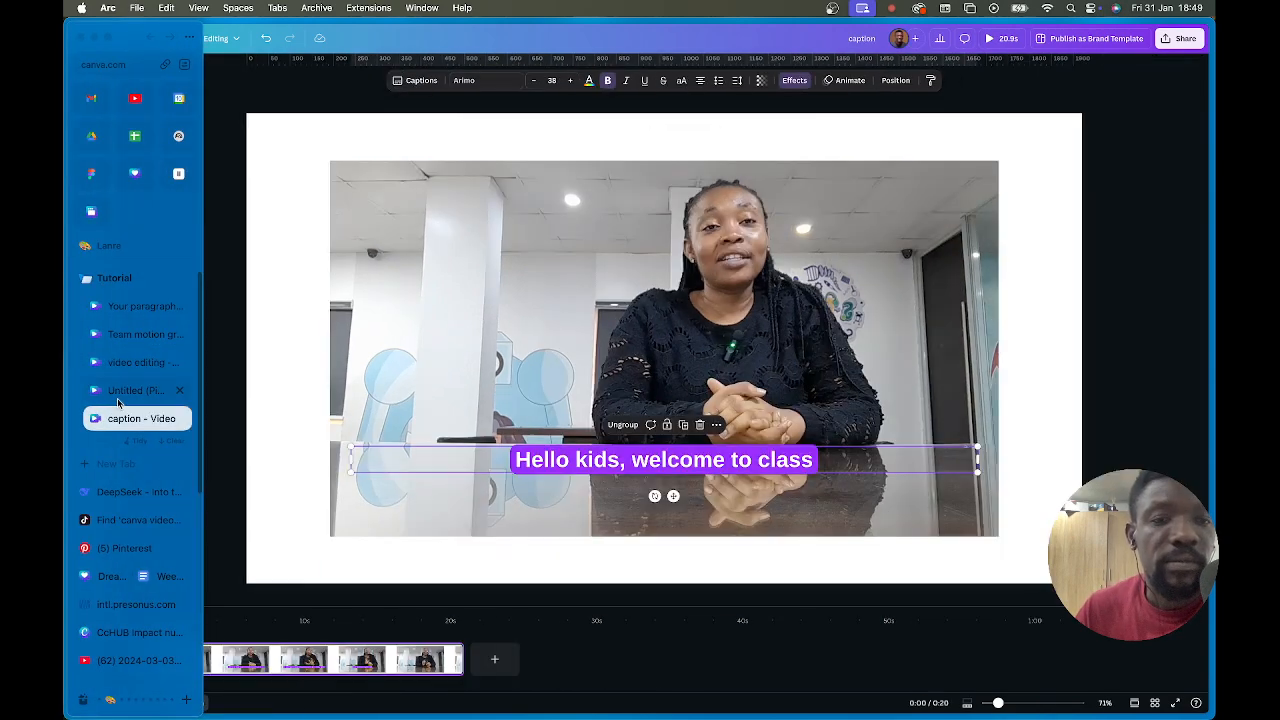
{"action": "left_click", "coordinate": [120, 391]}
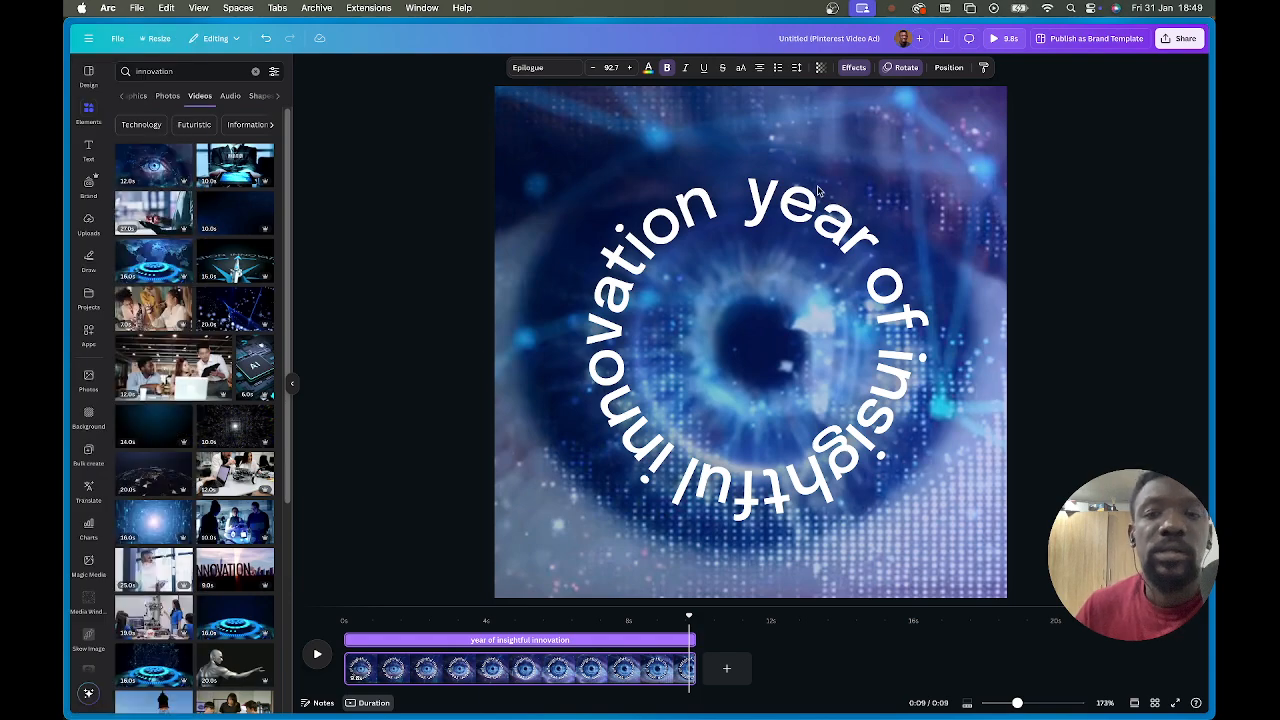
{"action": "left_click", "coordinate": [1005, 40]}
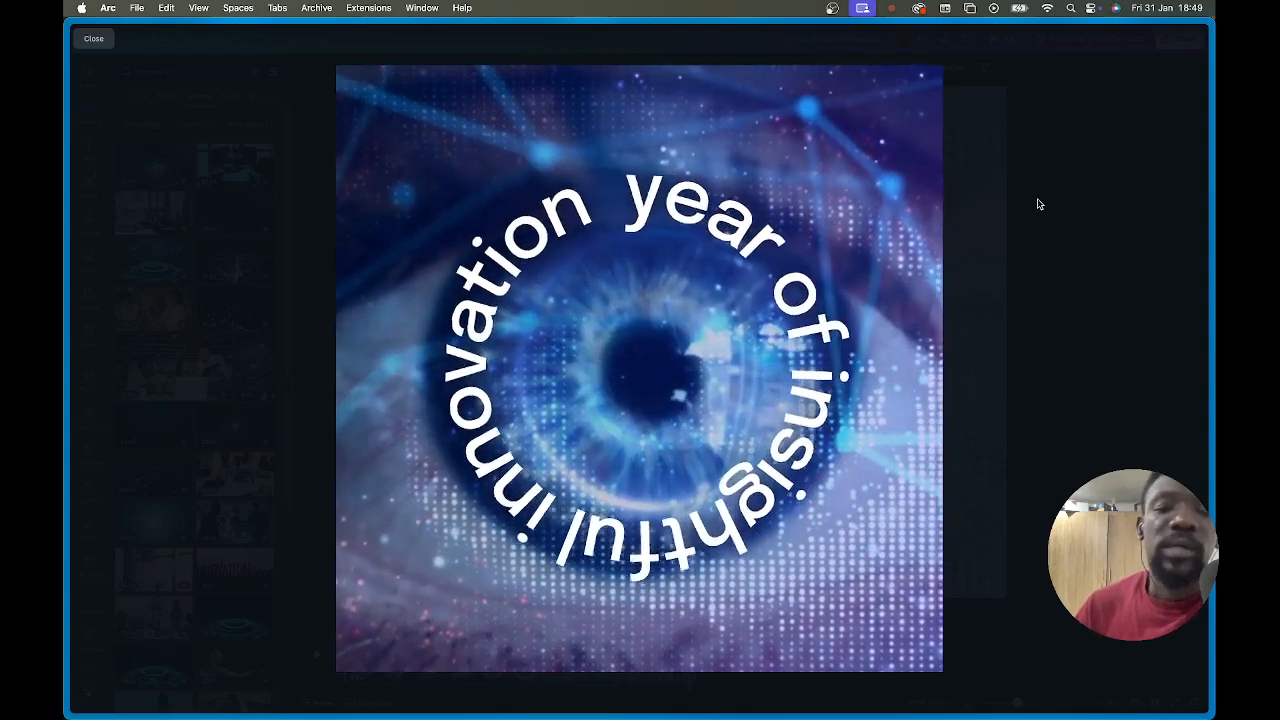
{"action": "key", "text": "Escape"}
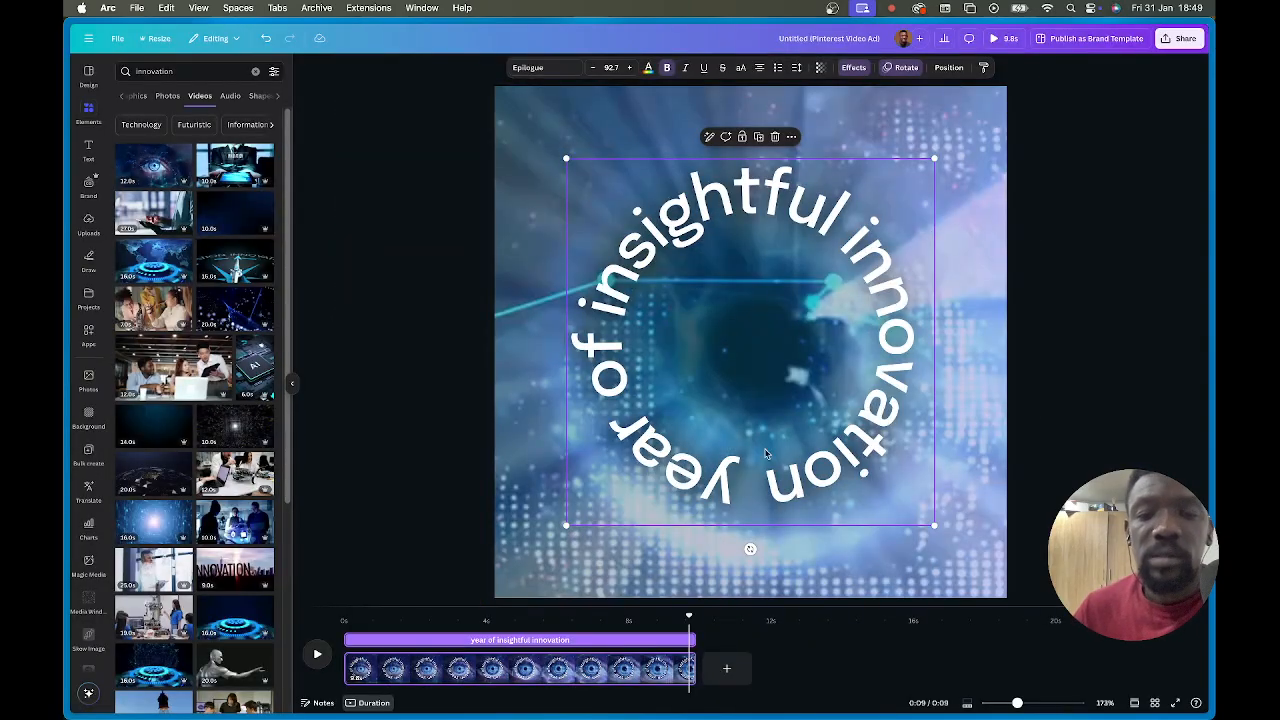
Delete the page containing the eye video and the "year of insightful innovation" text, leaving a blank page.
{"action": "left_click", "coordinate": [636, 672]}
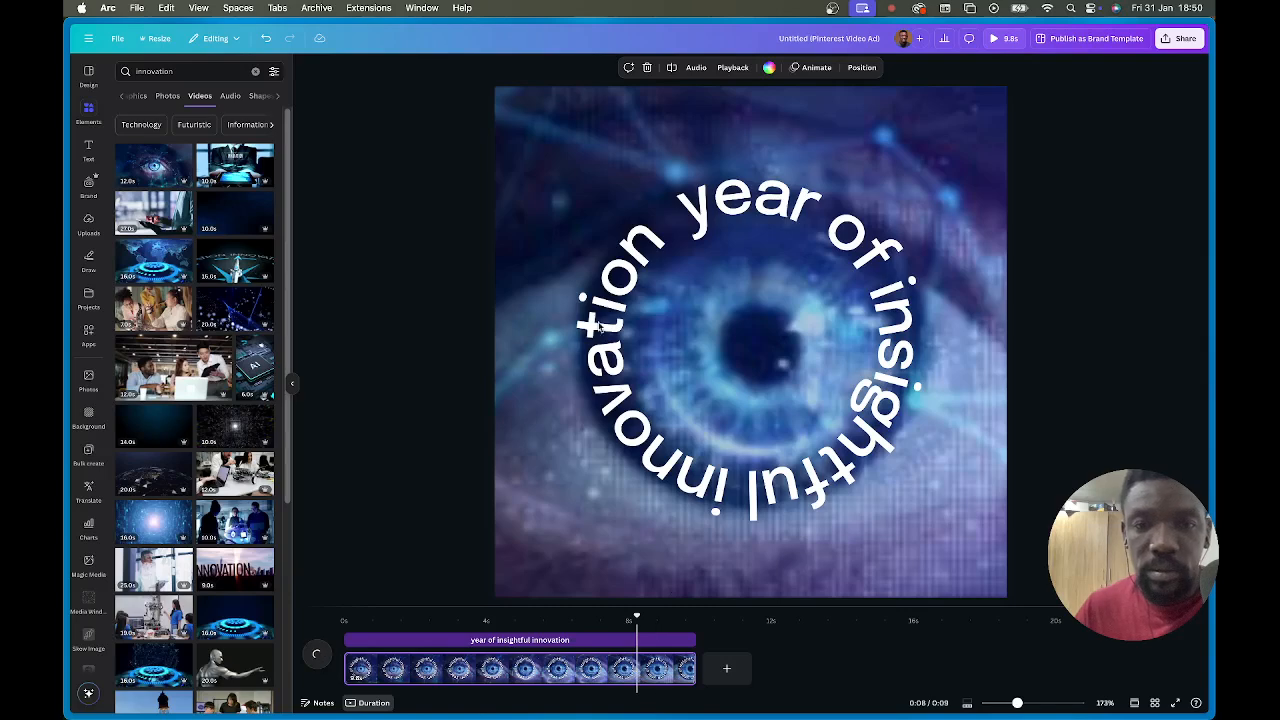
{"action": "left_click", "coordinate": [511, 272]}
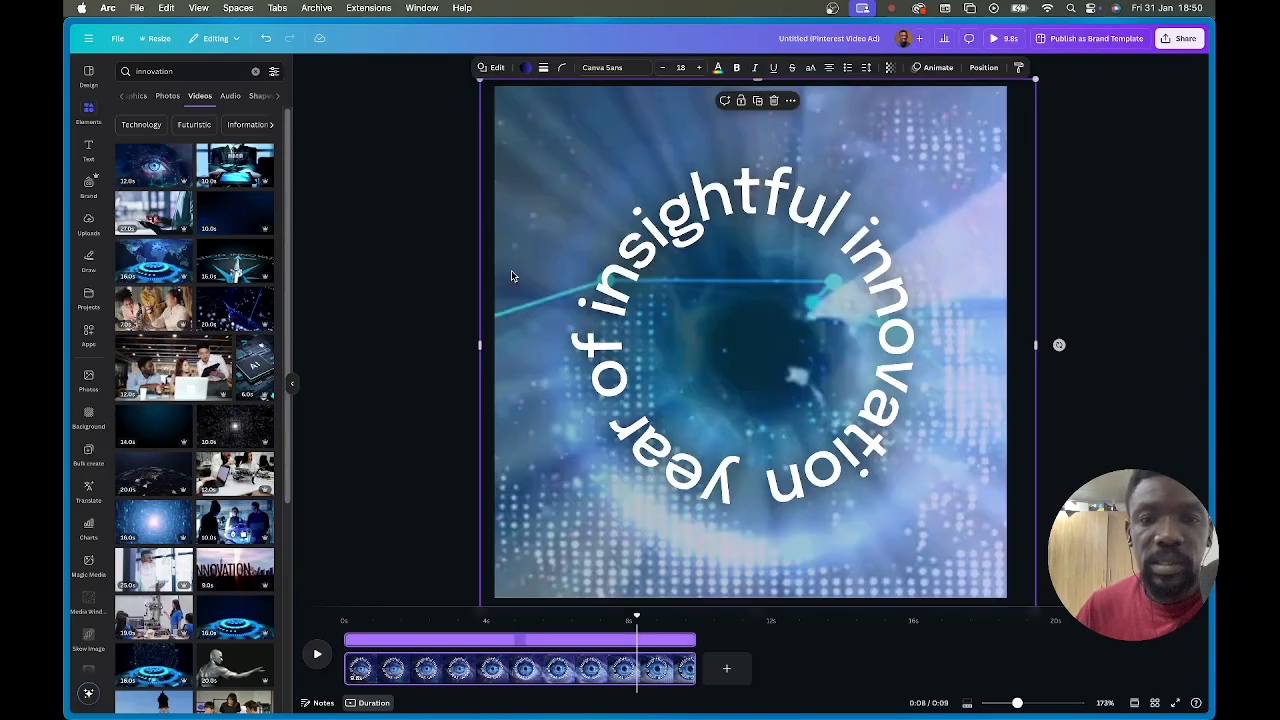
{"action": "left_click", "coordinate": [618, 676]}
{"action": "key", "text": "Delete"}
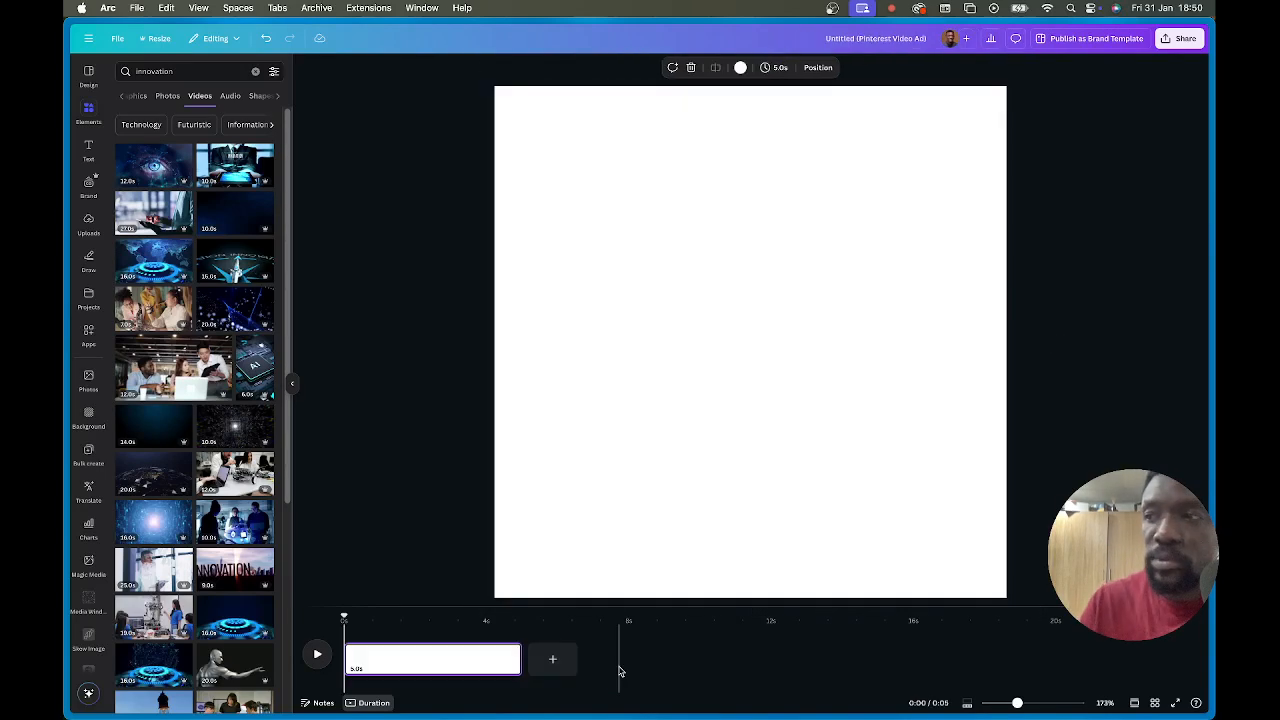
{"action": "left_click_drag", "start_coordinate": [456, 238], "coordinate": [604, 312]}
{"action": "left_click", "coordinate": [796, 378]}
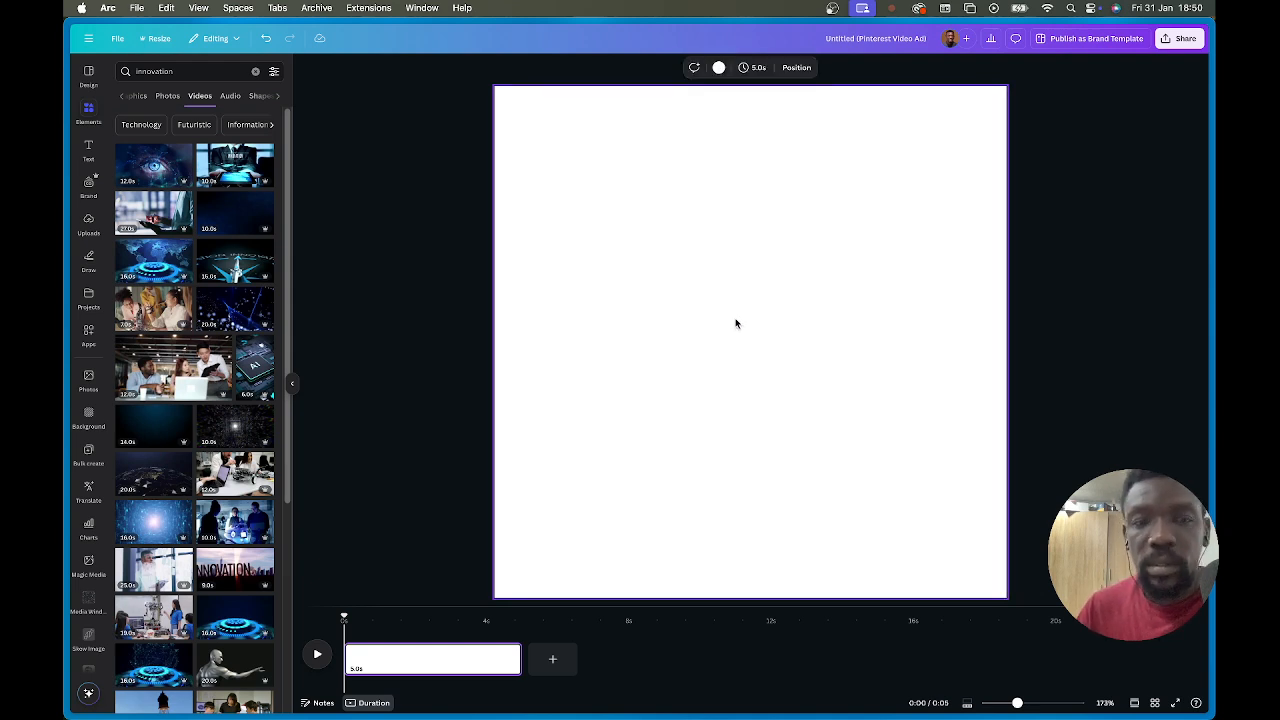
Search the video elements for "woman" and add the vertical clip of the curly-haired woman in a striped sweater holding her head.
{"action": "left_click", "coordinate": [218, 63]}
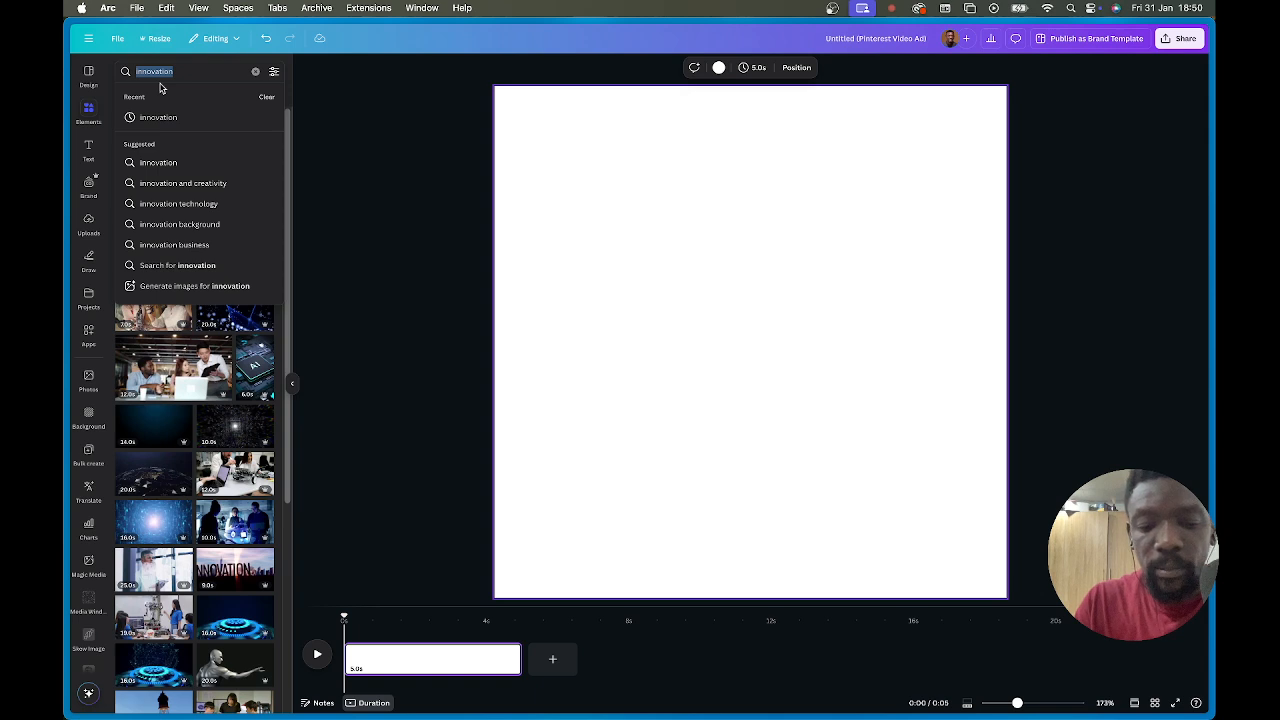
{"action": "type", "text": "woman"}
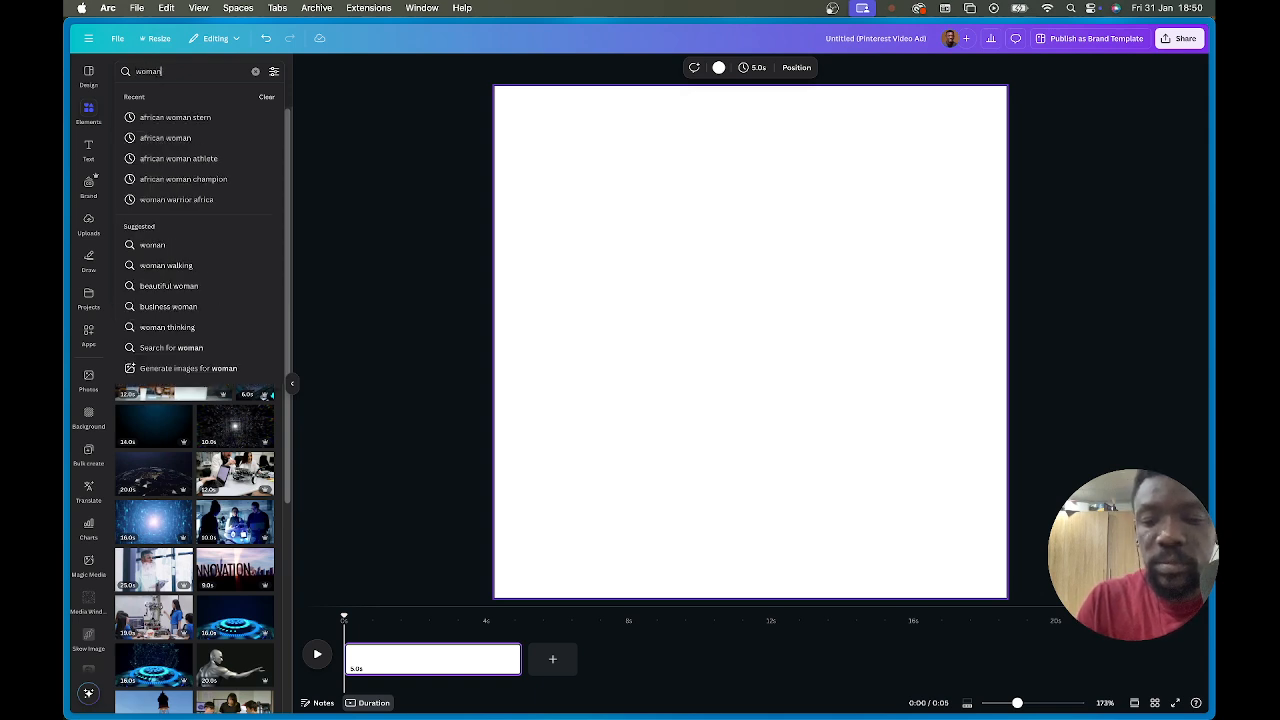
{"action": "key", "text": "Return"}
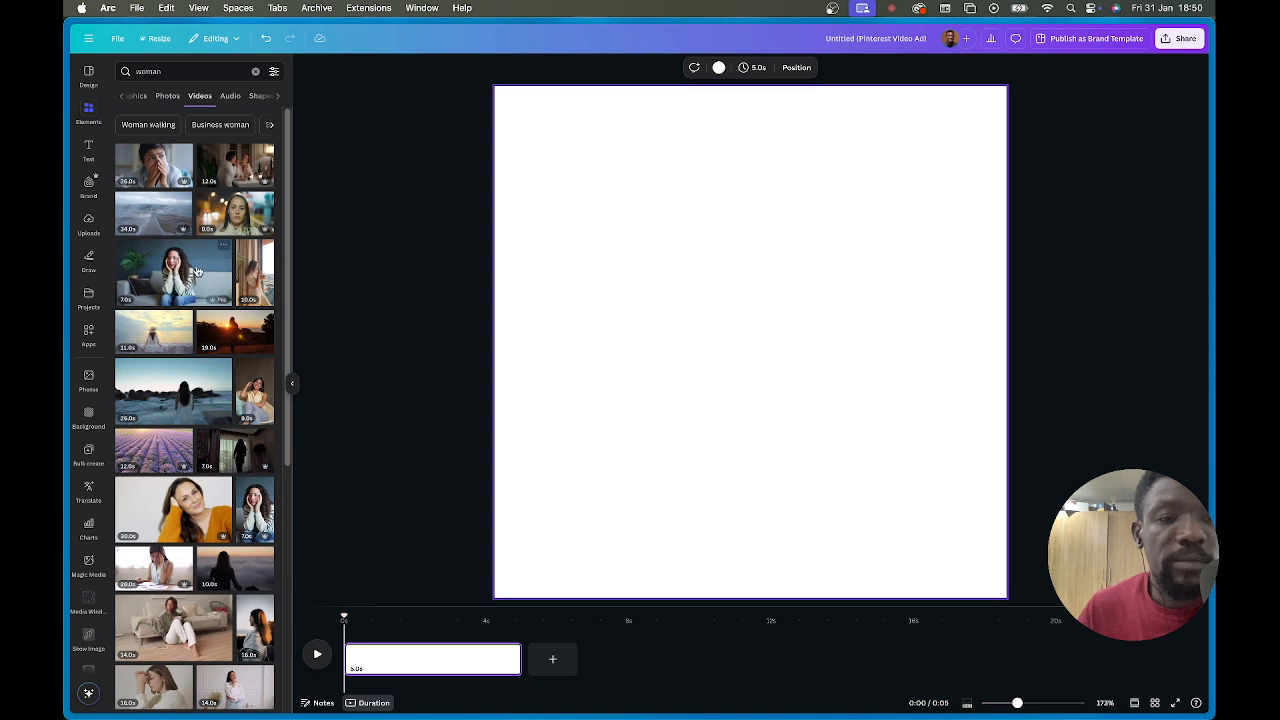
{"action": "scroll", "coordinate": [180, 390], "scroll_direction": "down", "scroll_amount": 2}
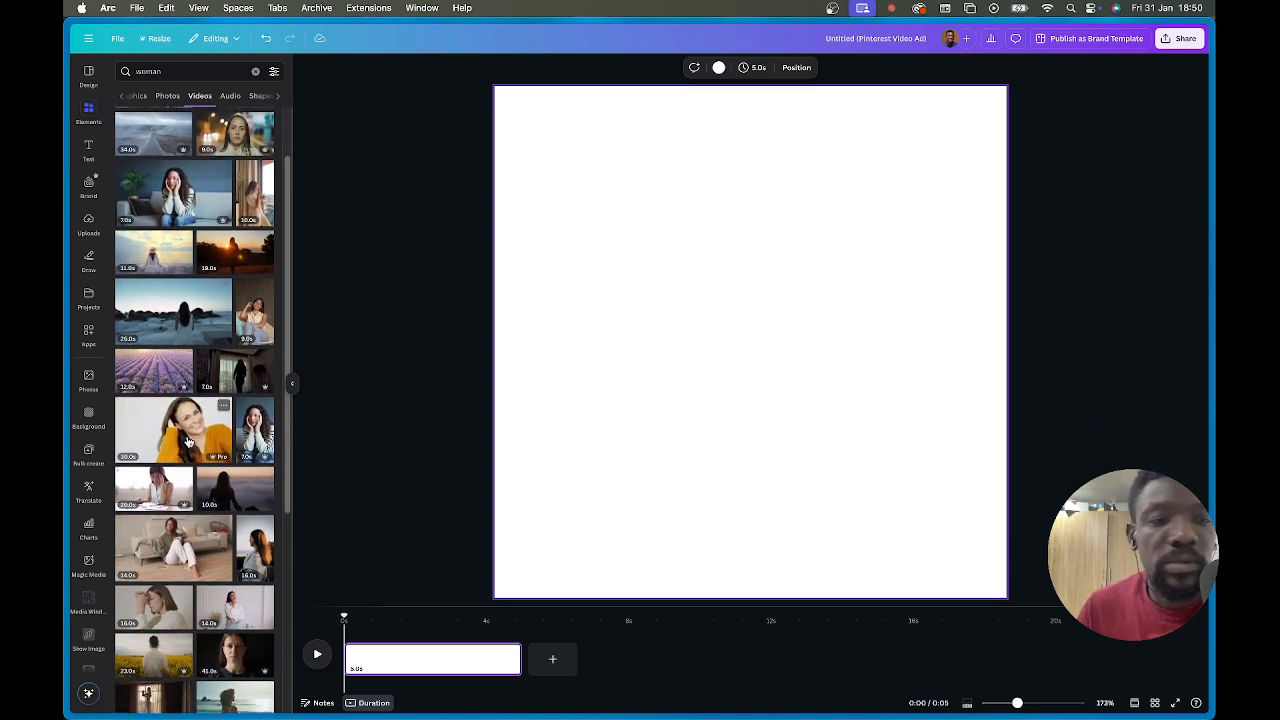
{"action": "left_click", "coordinate": [255, 437]}
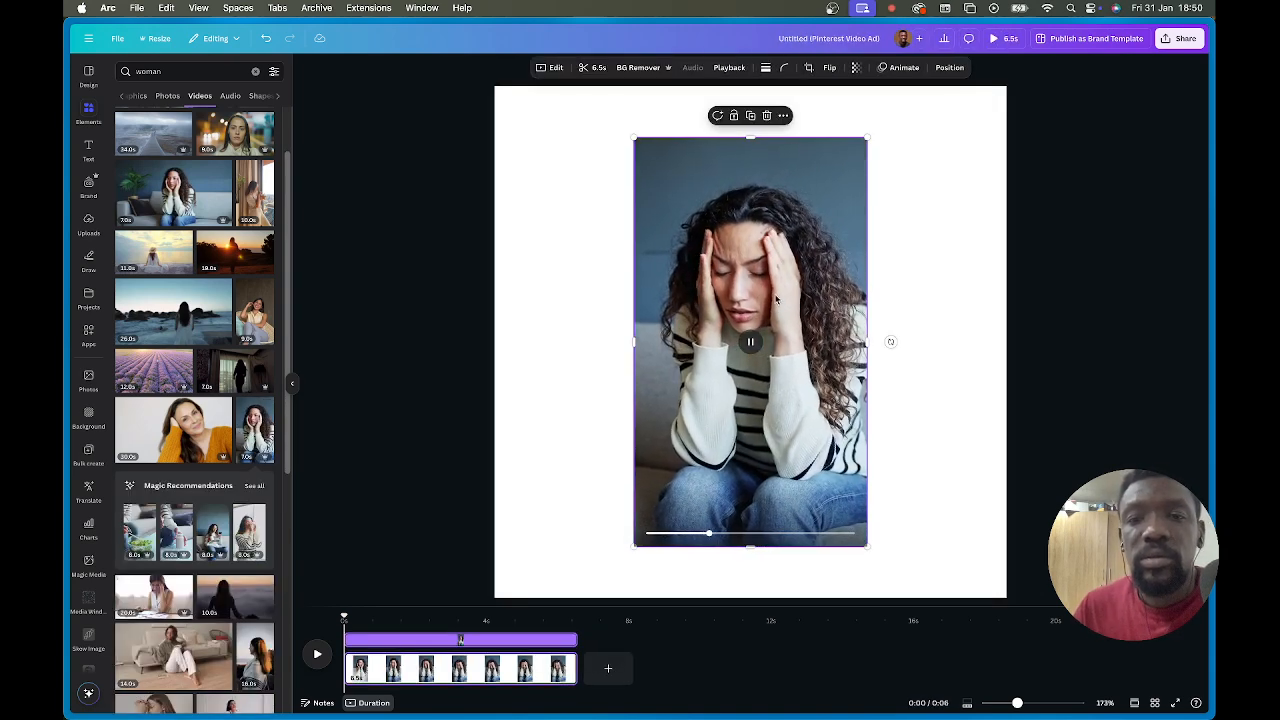
Pause the woman clip, move it to the page's upper-left corner and enlarge it to the full page height.
{"action": "key", "text": "space"}
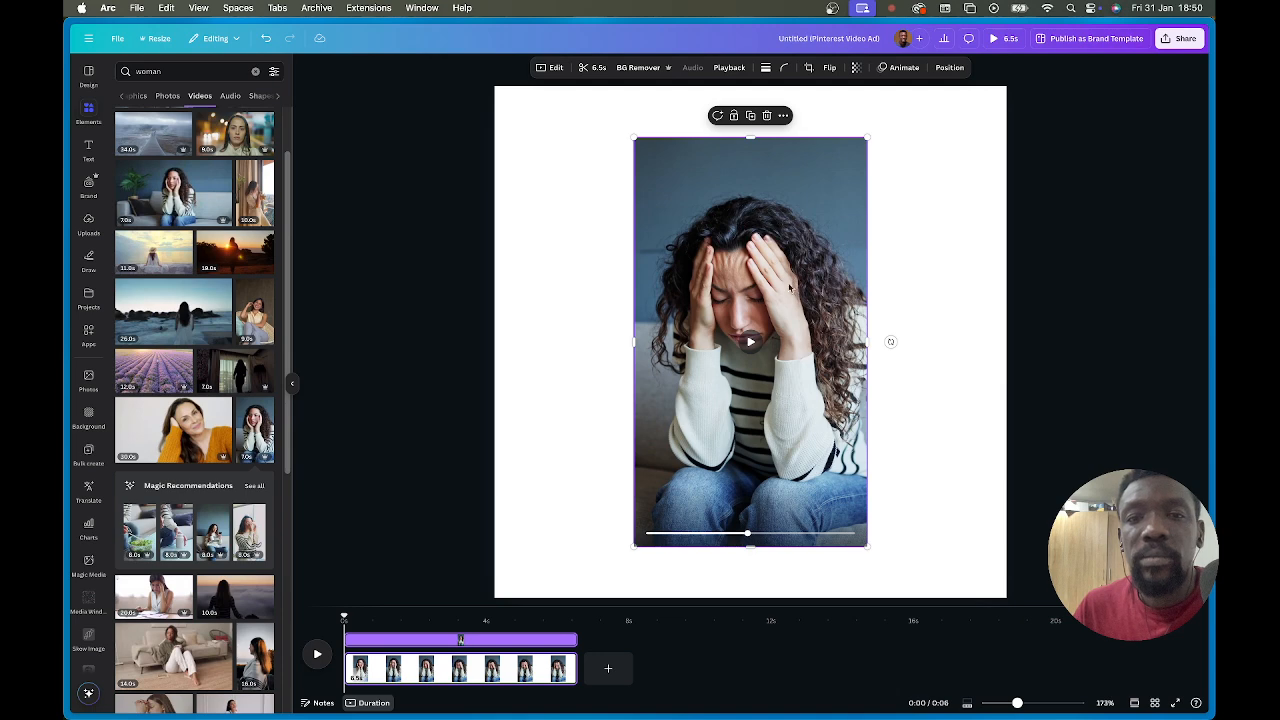
{"action": "left_click_drag", "start_coordinate": [752, 283], "coordinate": [611, 232]}
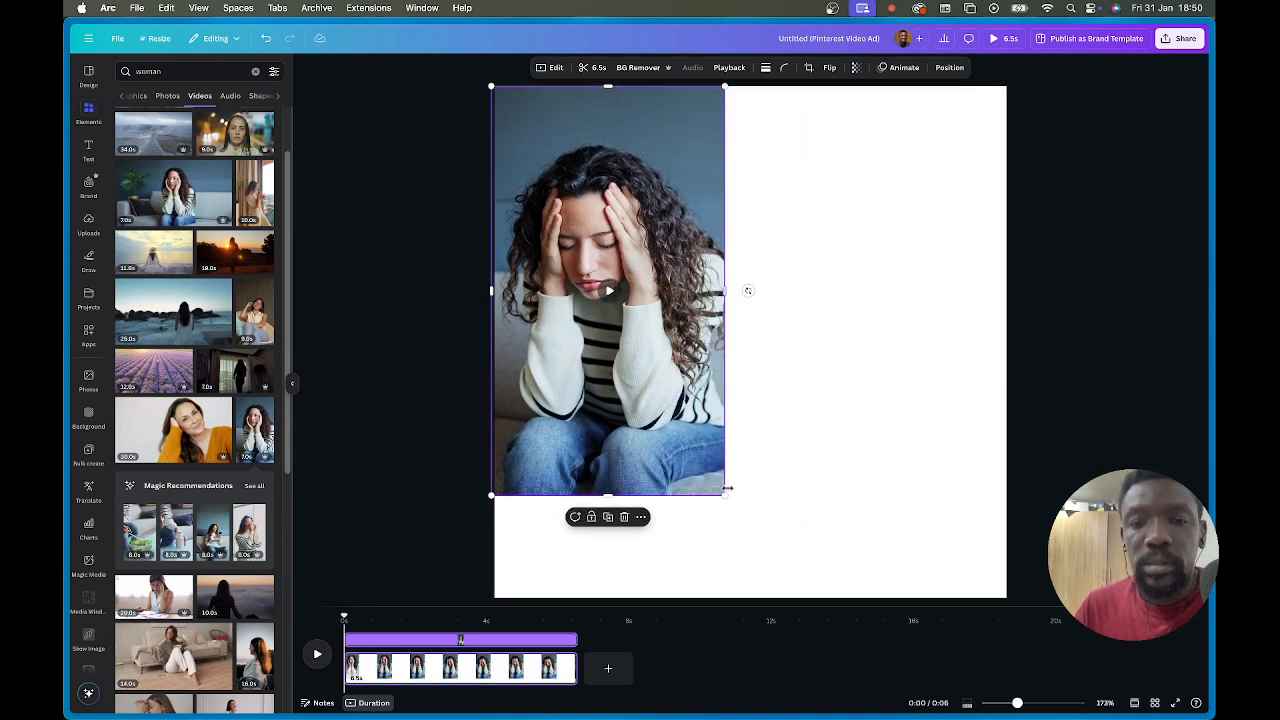
{"action": "left_click_drag", "start_coordinate": [727, 499], "coordinate": [824, 577]}
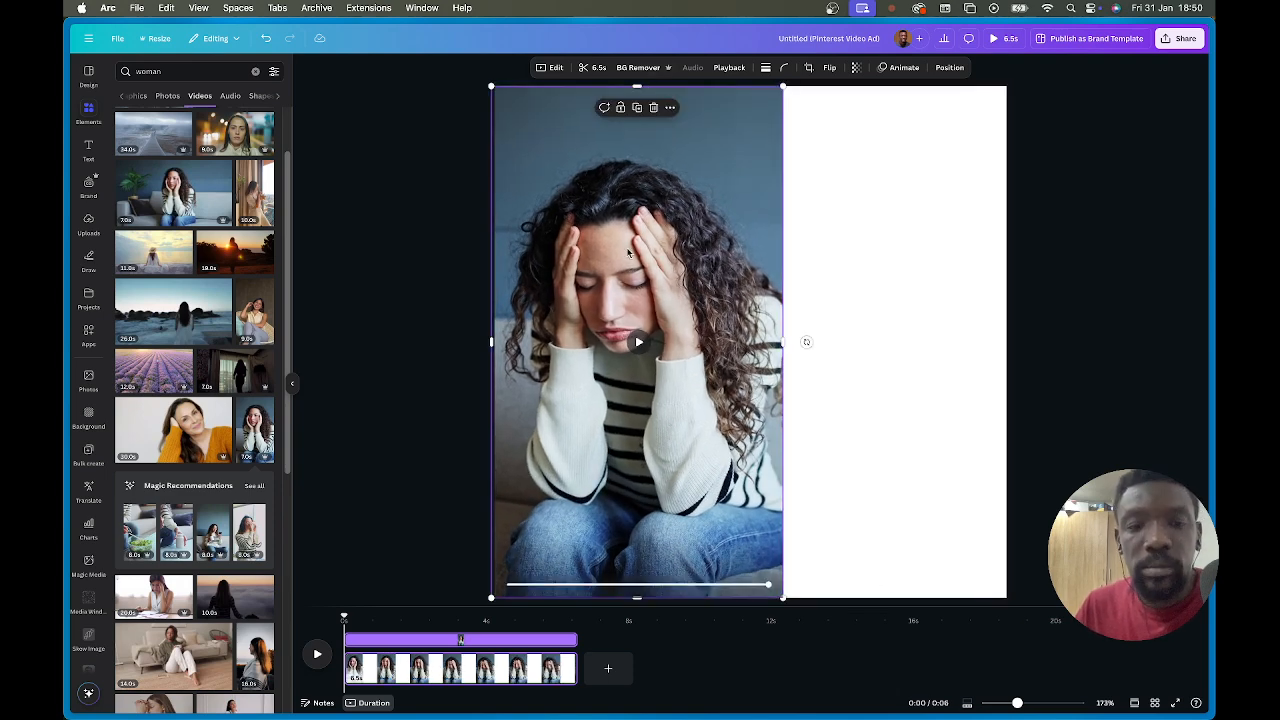
Duplicate the woman clip and place the copy, with its background removed, exactly over the original.
{"action": "left_click_drag", "start_coordinate": [625, 250], "coordinate": [849, 207]}
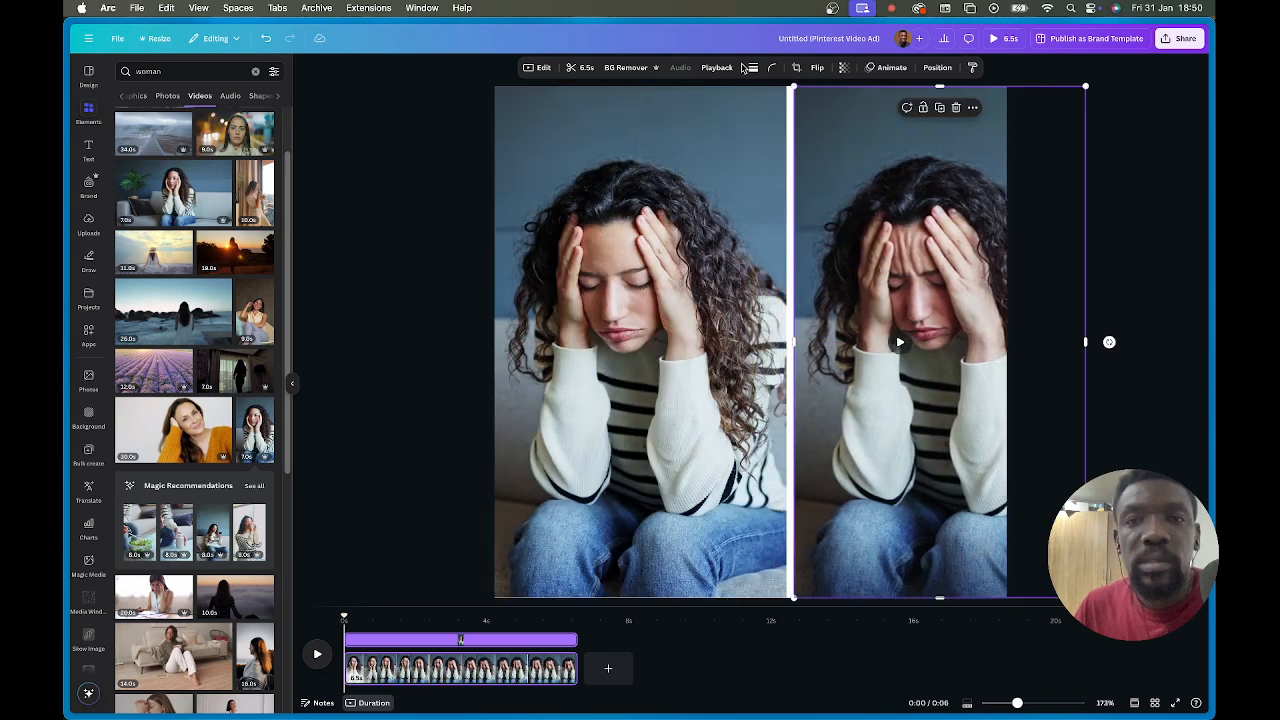
{"action": "left_click", "coordinate": [626, 69]}
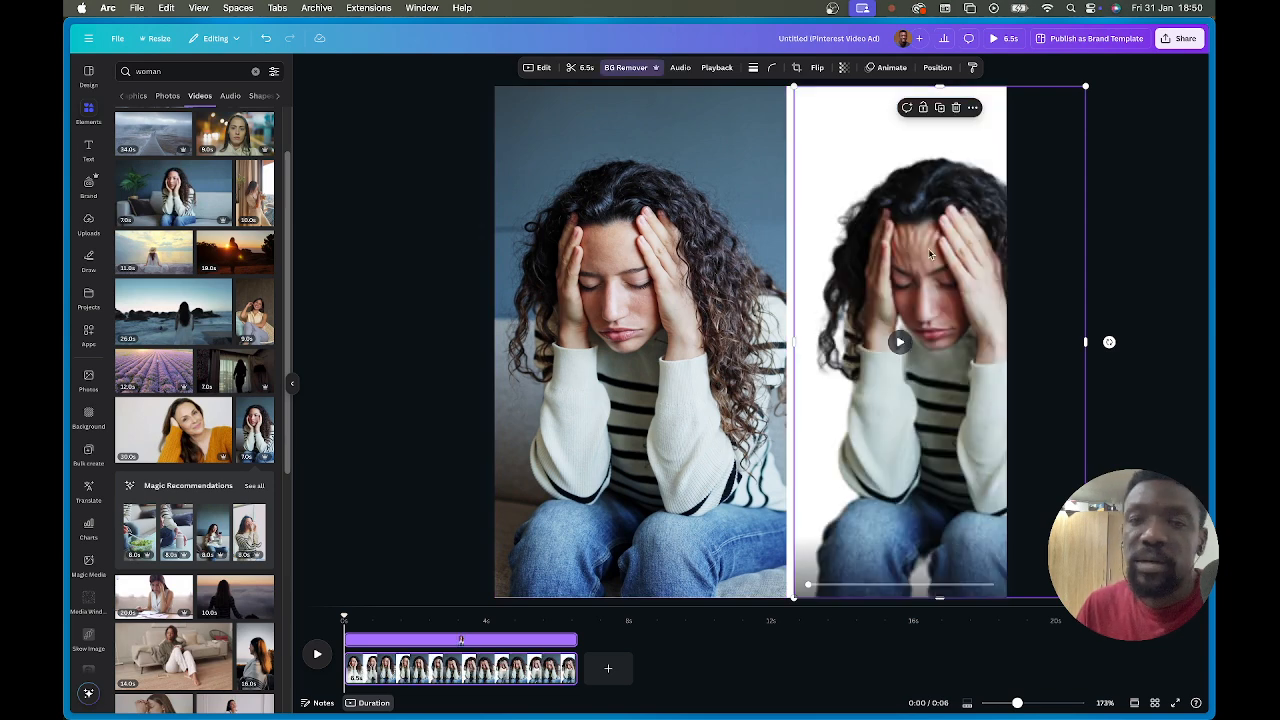
{"action": "left_click_drag", "start_coordinate": [928, 248], "coordinate": [628, 253]}
Add a text box reading "Wory" and move it onto the blank area beside the clip.
{"action": "left_click", "coordinate": [877, 274]}
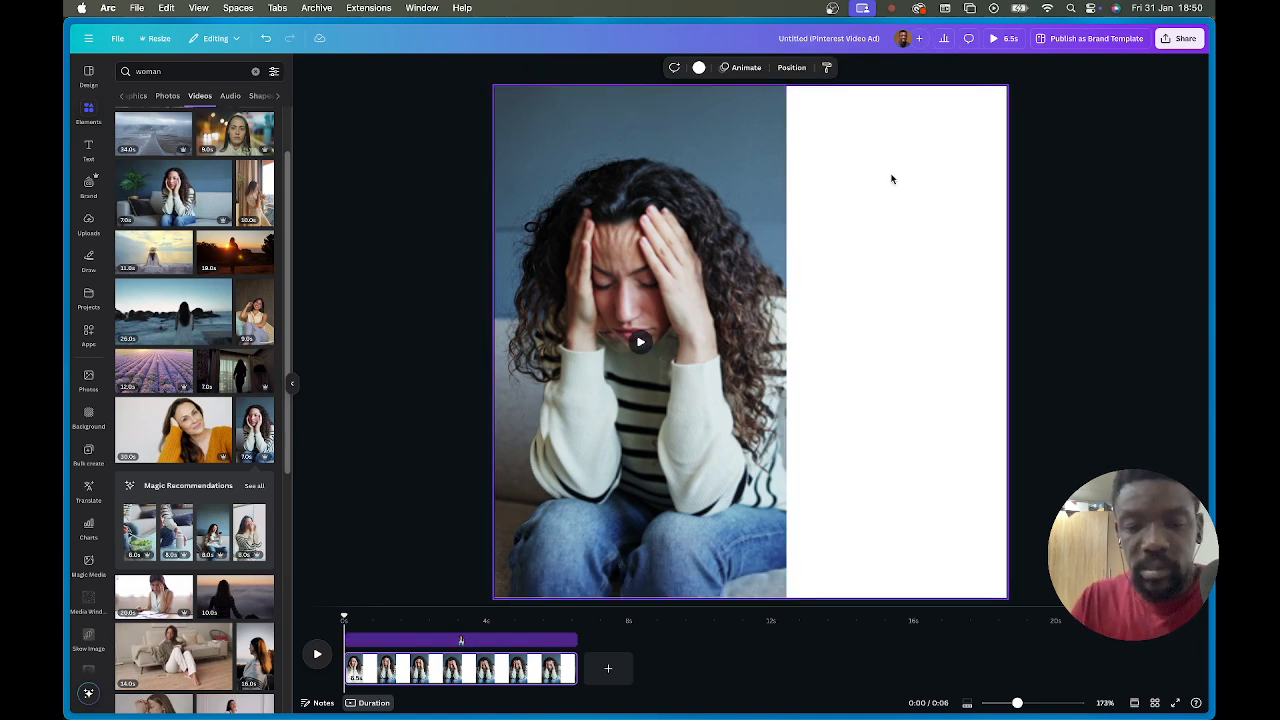
{"action": "key", "text": "t"}
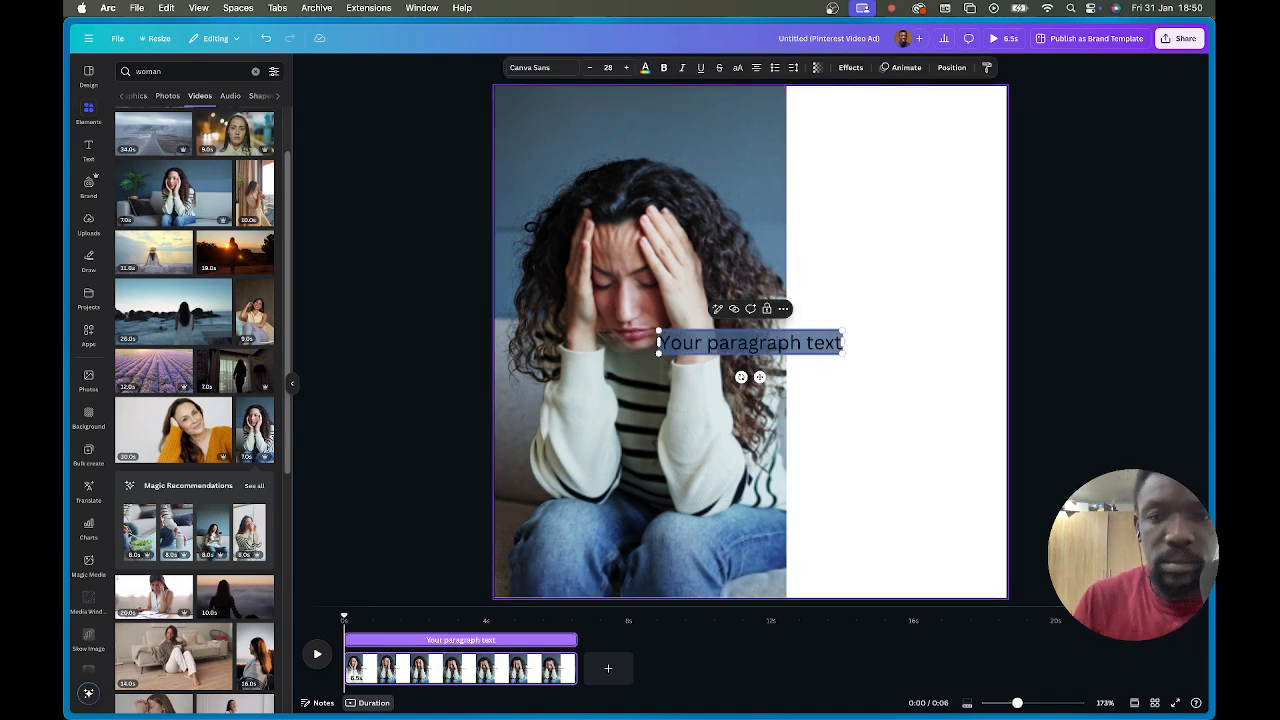
{"action": "type", "text": "Wory"}
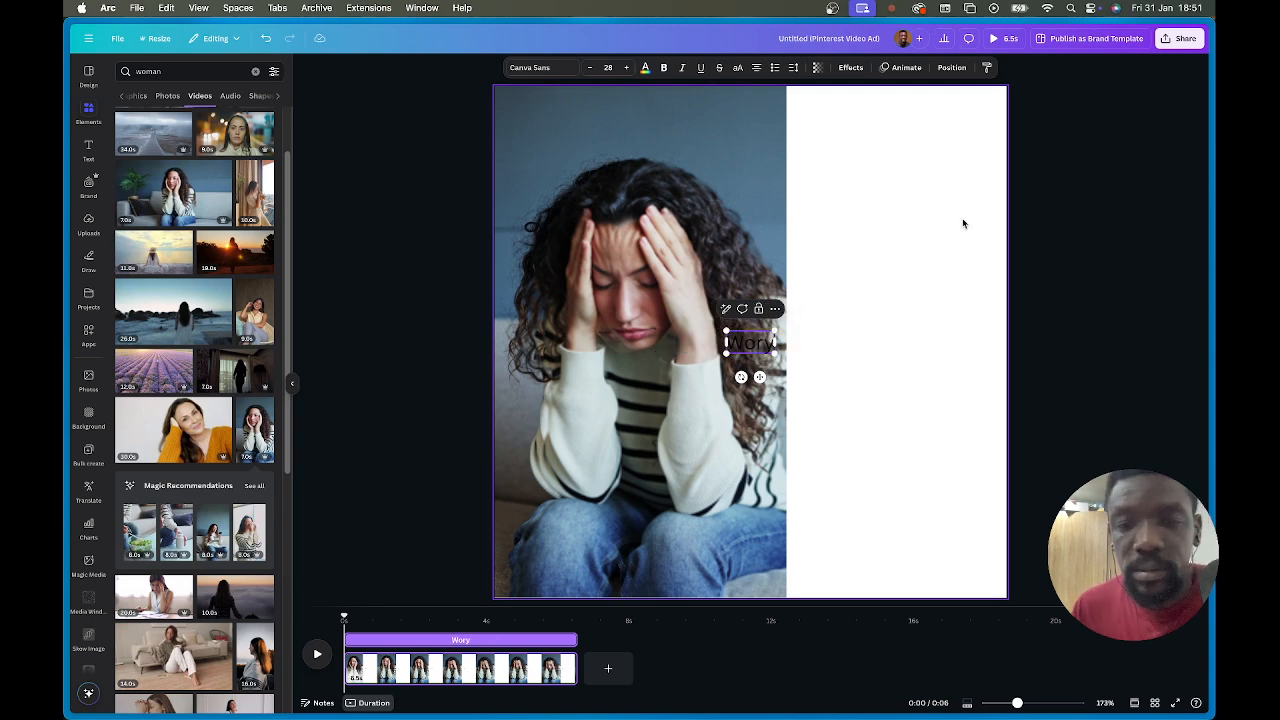
{"action": "left_click", "coordinate": [780, 365]}
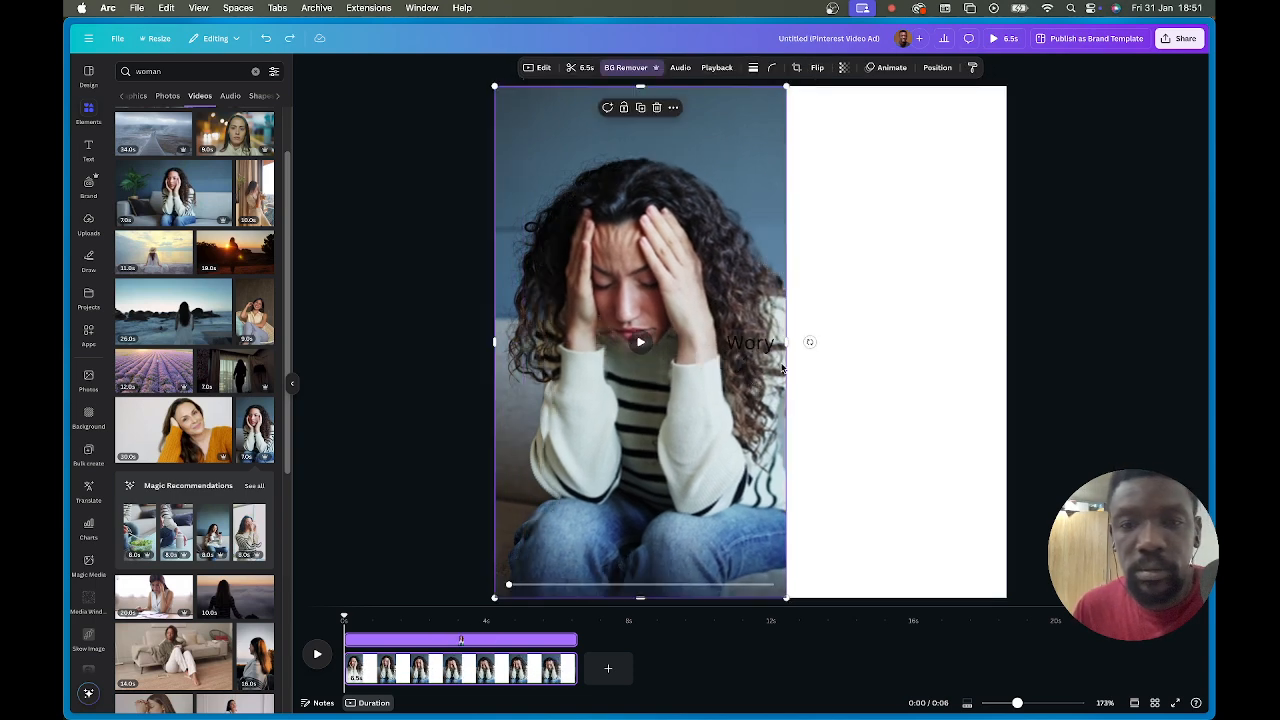
{"action": "left_click", "coordinate": [768, 347]}
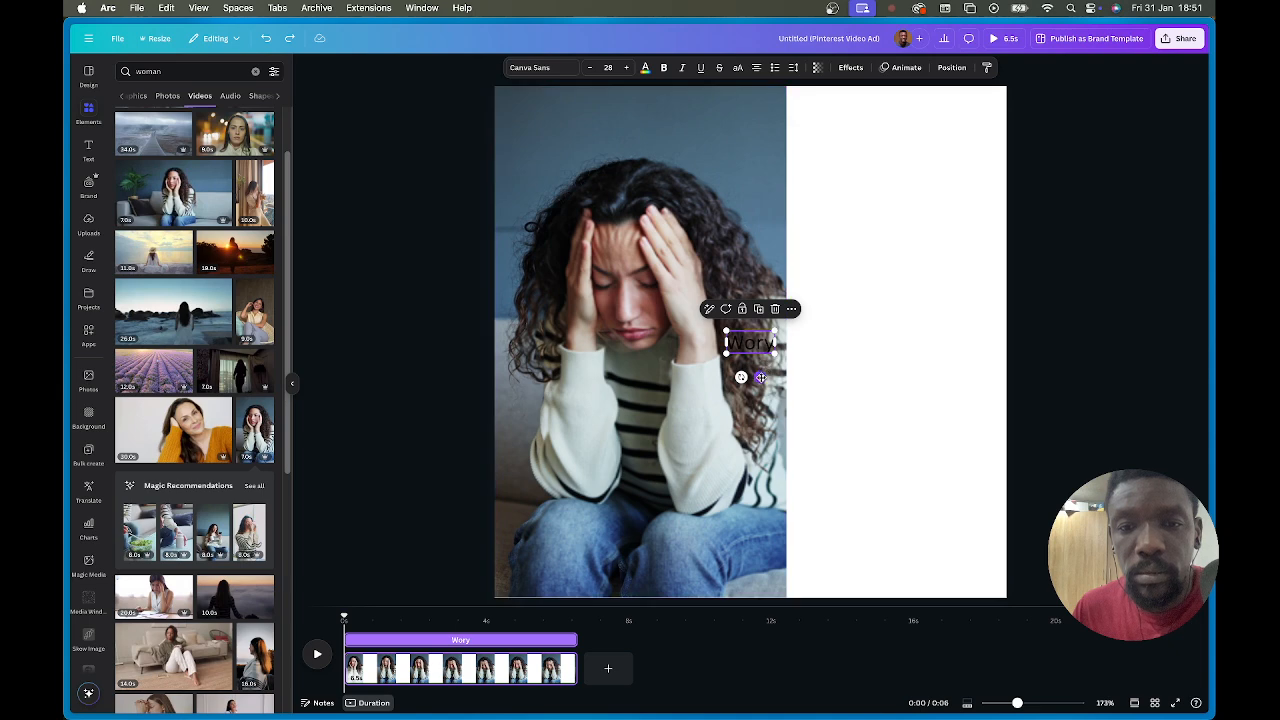
{"action": "left_click_drag", "start_coordinate": [762, 376], "coordinate": [856, 235]}
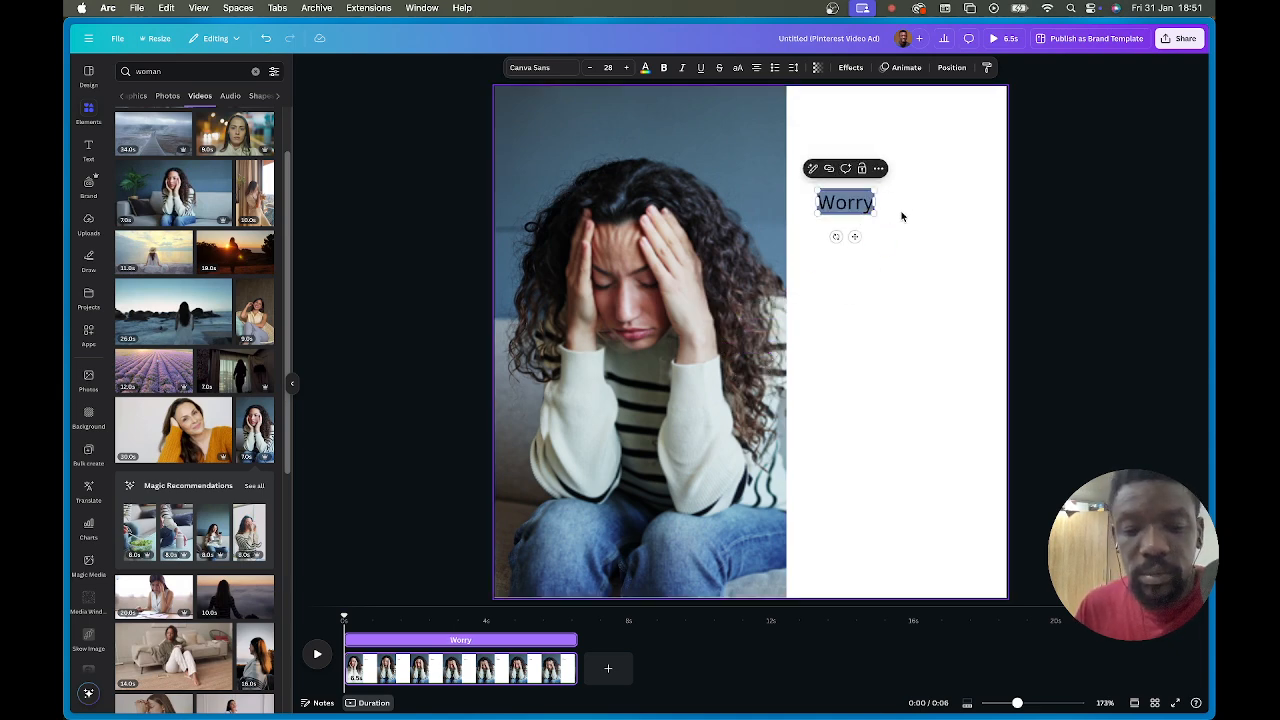
Correct the text's spelling and extend it to "Worry Worry Worry Worry" on one line.
{"action": "key", "text": "BackSpace"}
{"action": "key", "text": "super+z"}
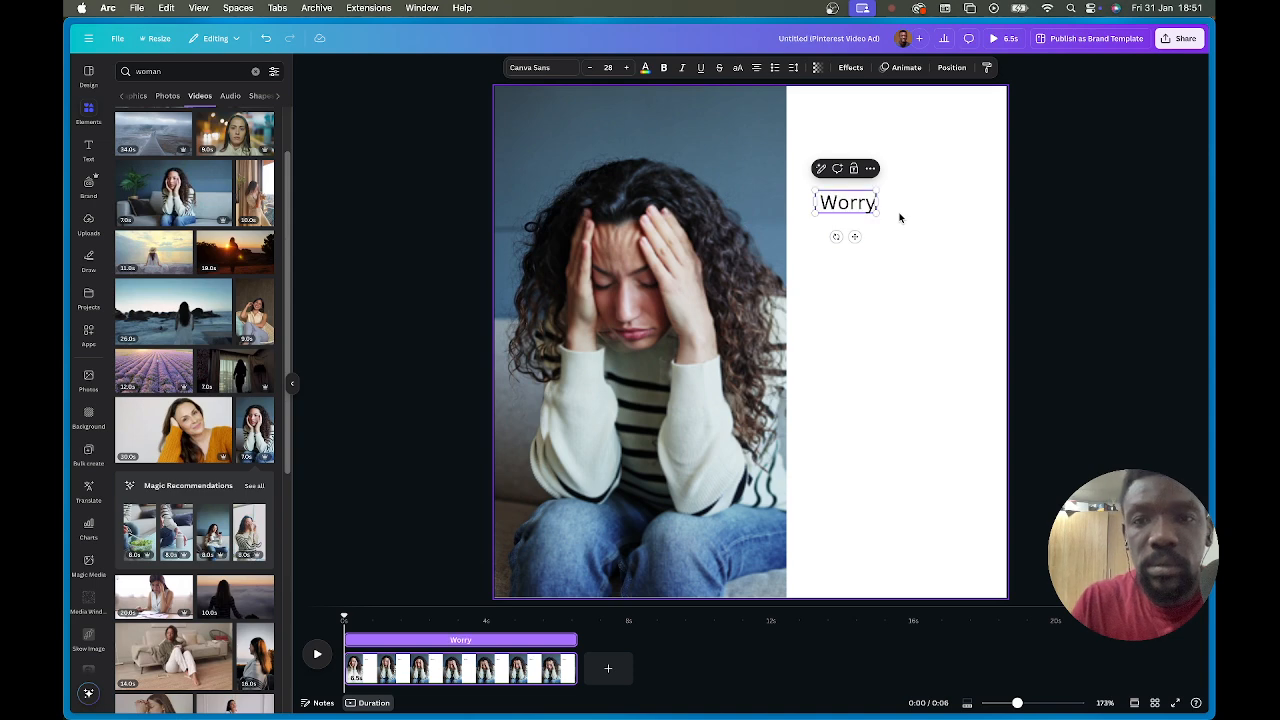
{"action": "type", "text": "Worry"}
{"action": "key", "text": "super+space"}
{"action": "type", "text": "Worry"}
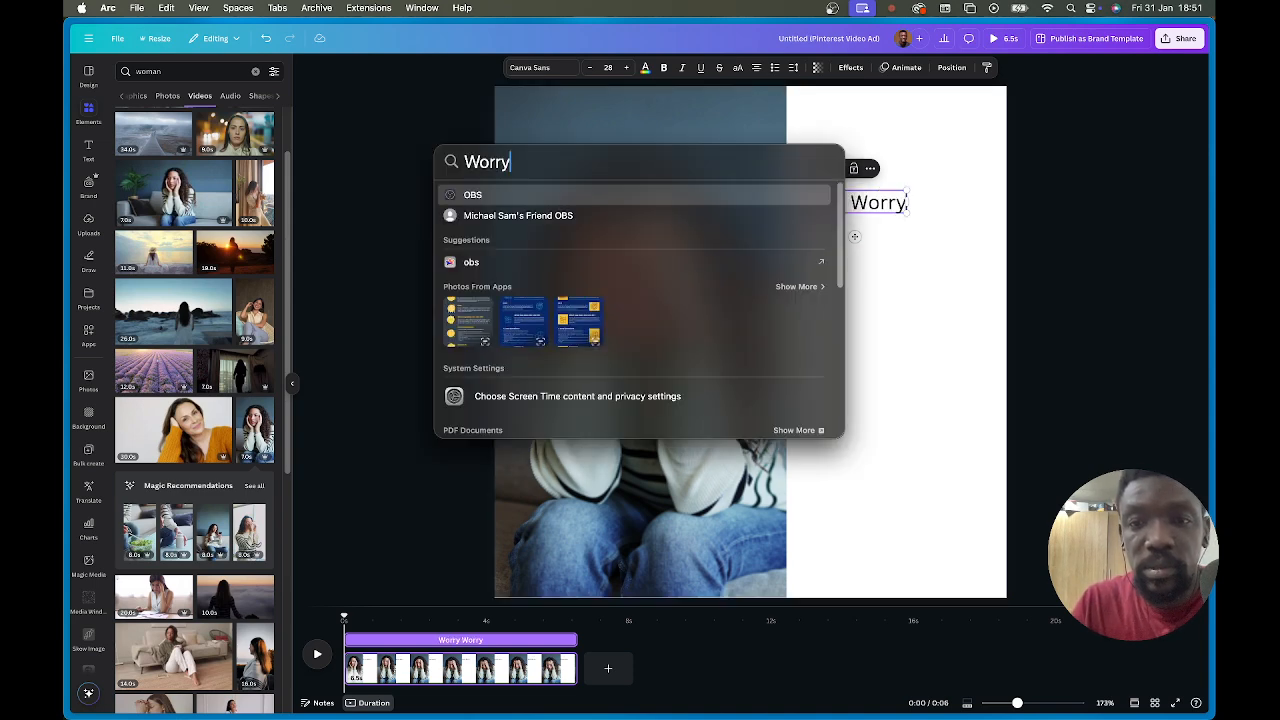
{"action": "key", "text": "Escape"}
{"action": "key", "text": "Escape"}
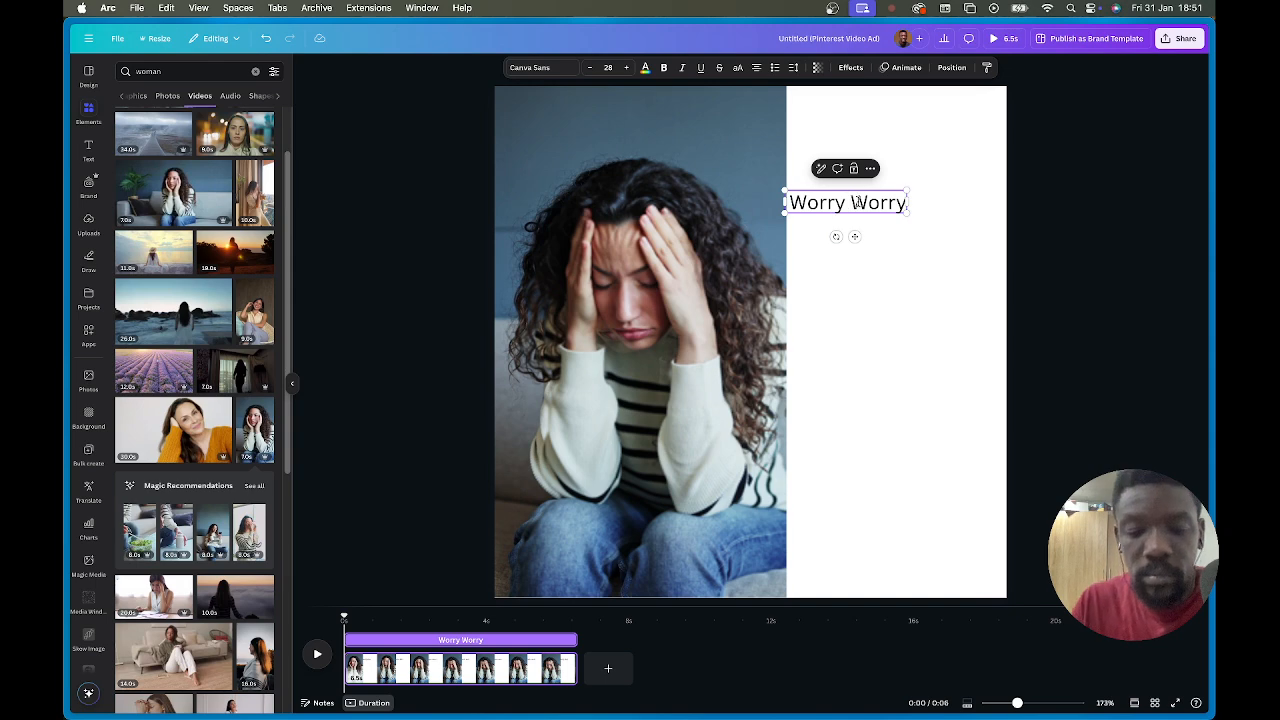
{"action": "type", "text": "Worry"}
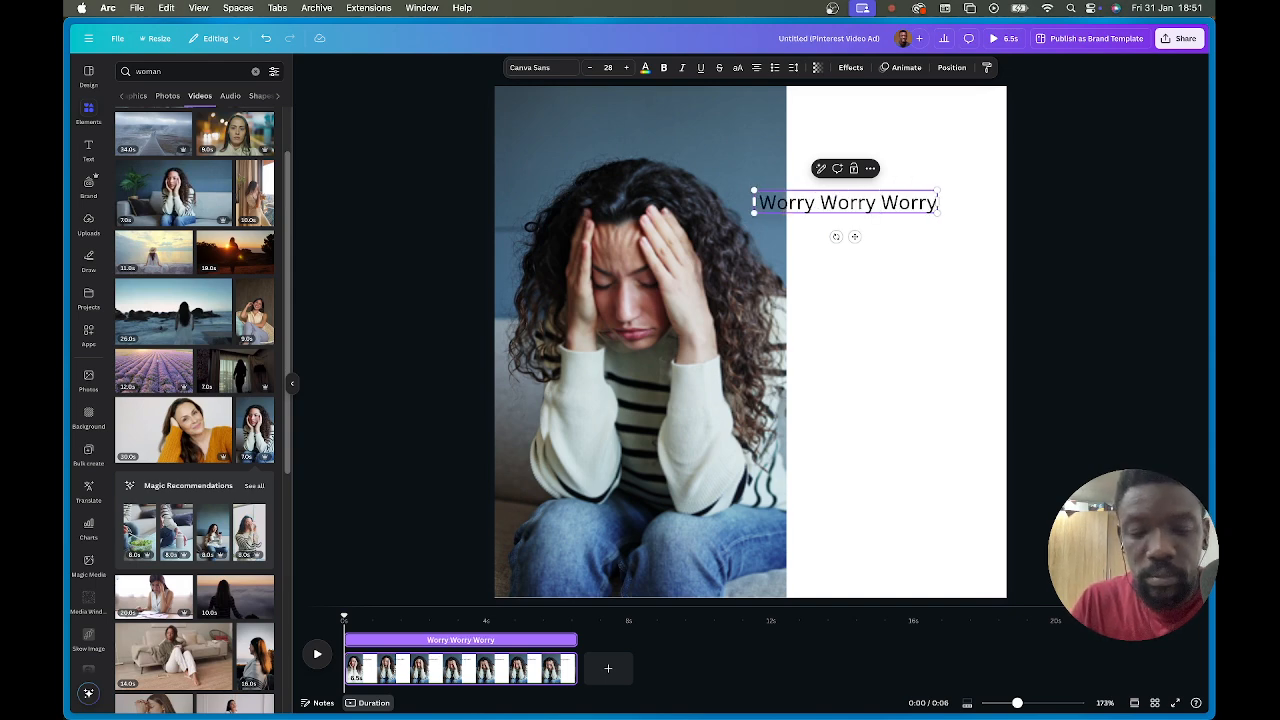
{"action": "type", "text": "Worry"}
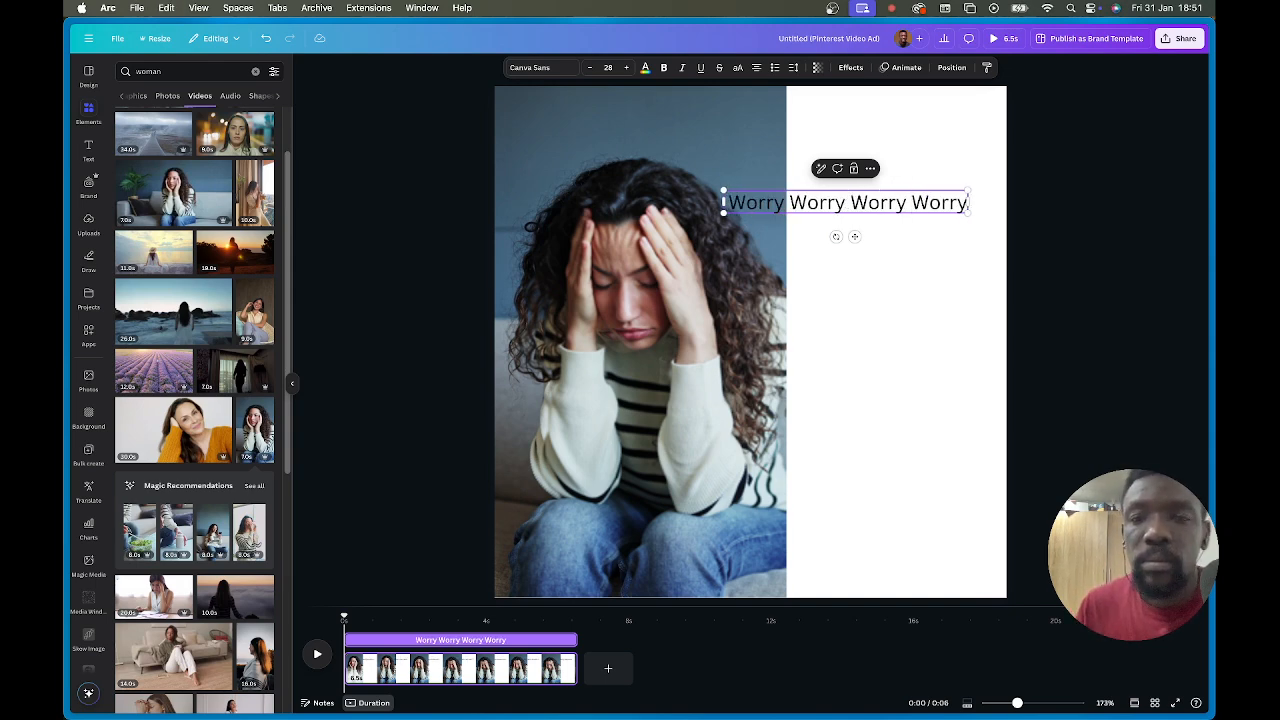
Make the "Worry" text bold and white, and move it onto the clip just above the woman's head.
{"action": "left_click", "coordinate": [868, 328]}
{"action": "left_click", "coordinate": [879, 208]}
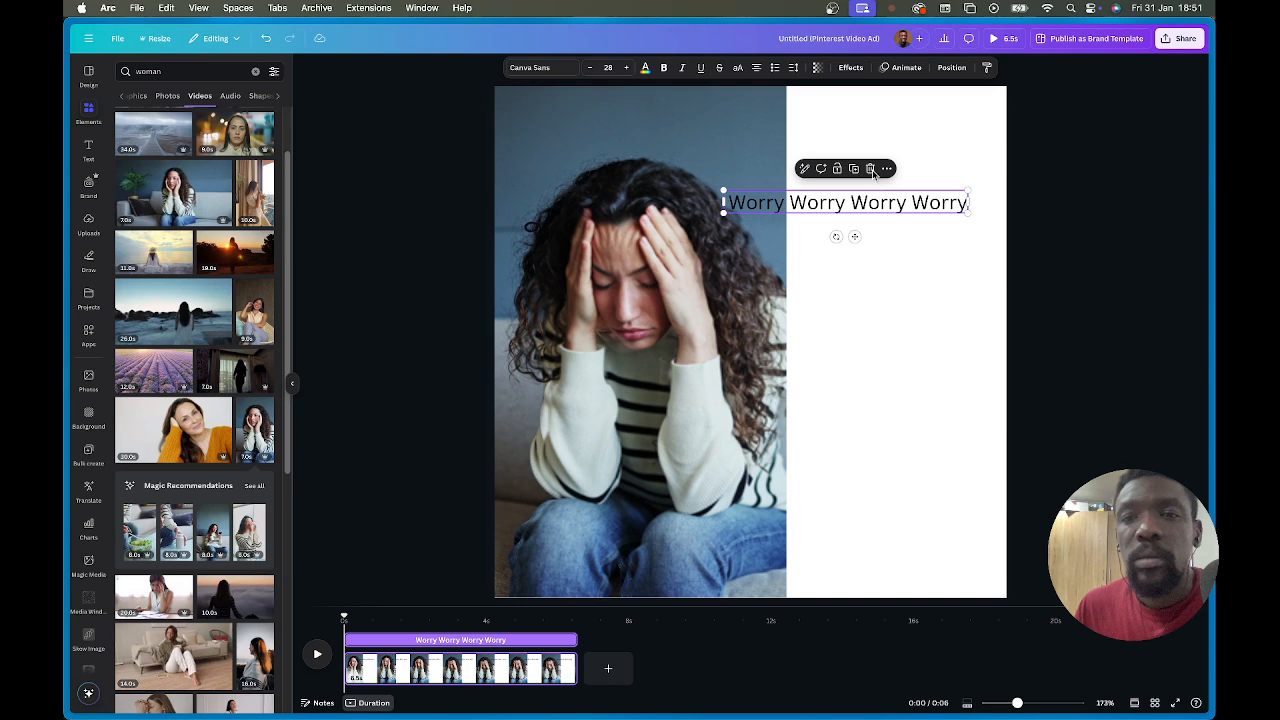
{"action": "left_click", "coordinate": [664, 68]}
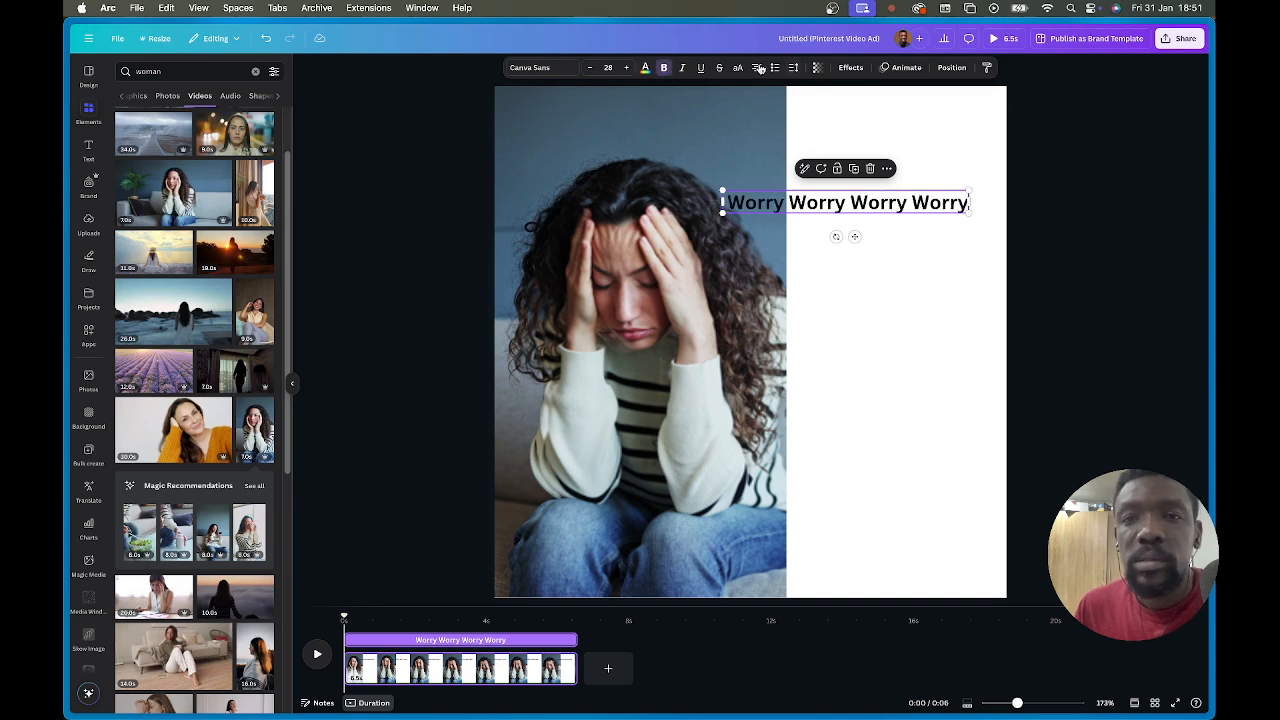
{"action": "left_click", "coordinate": [645, 68]}
{"action": "left_click", "coordinate": [186, 146]}
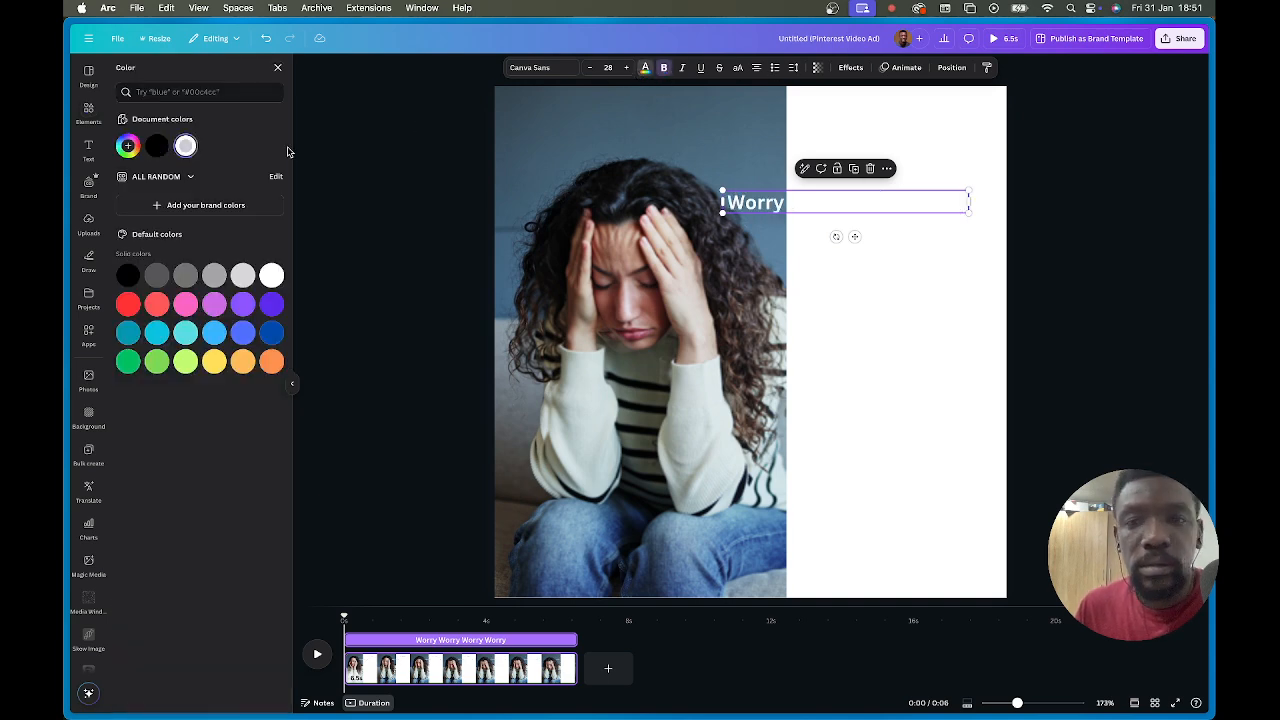
{"action": "left_click_drag", "start_coordinate": [865, 204], "coordinate": [658, 151]}
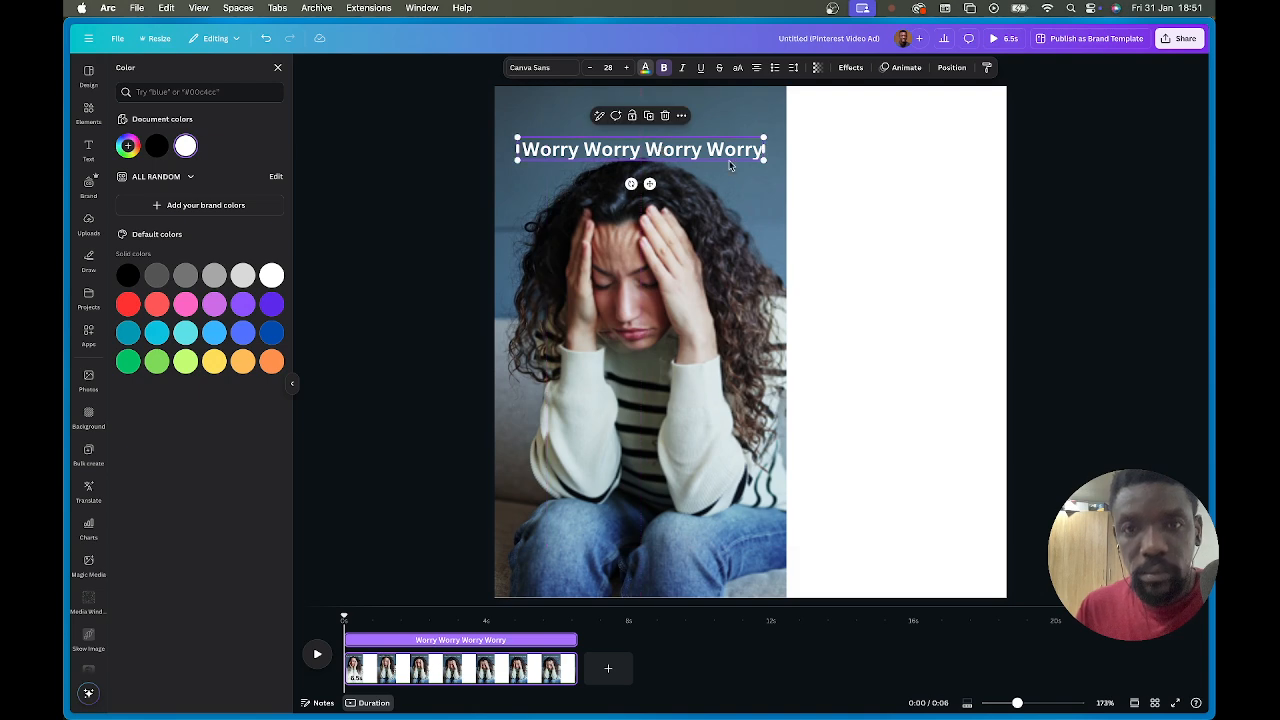
Apply the Curve shape effect to the "Worry" text with a curve value of 93.
{"action": "left_click", "coordinate": [851, 68]}
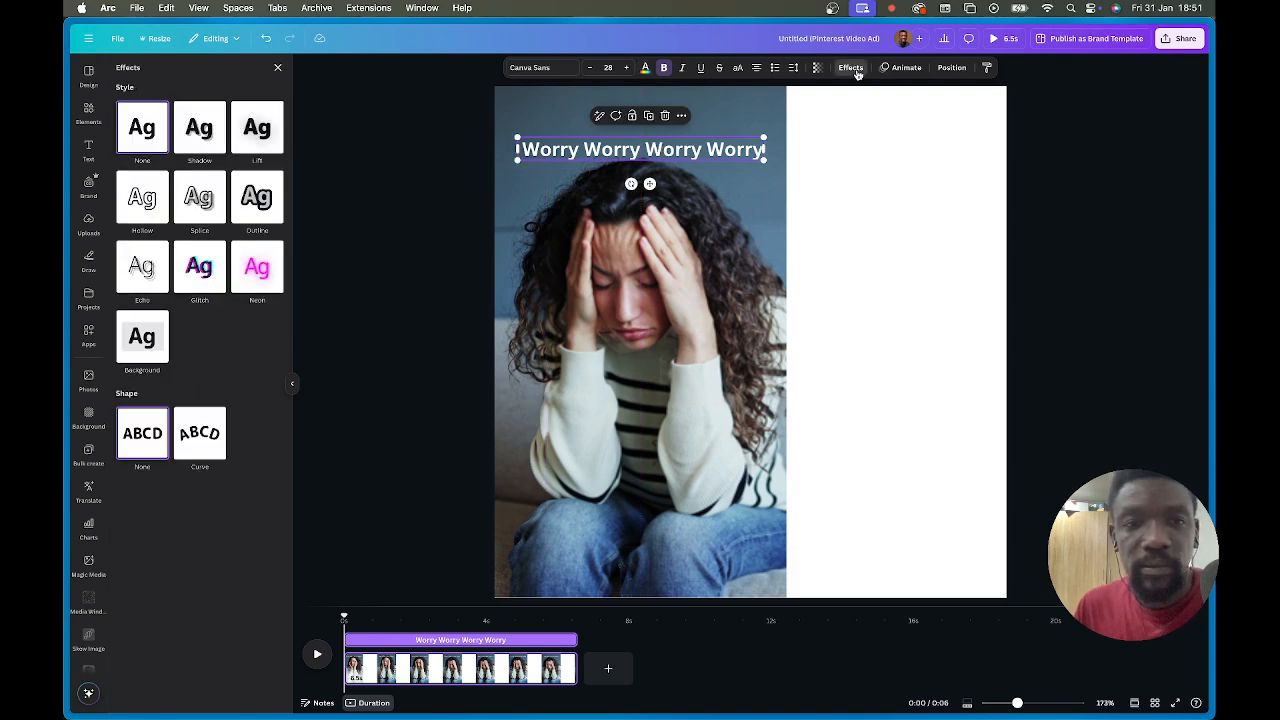
{"action": "left_click", "coordinate": [201, 437]}
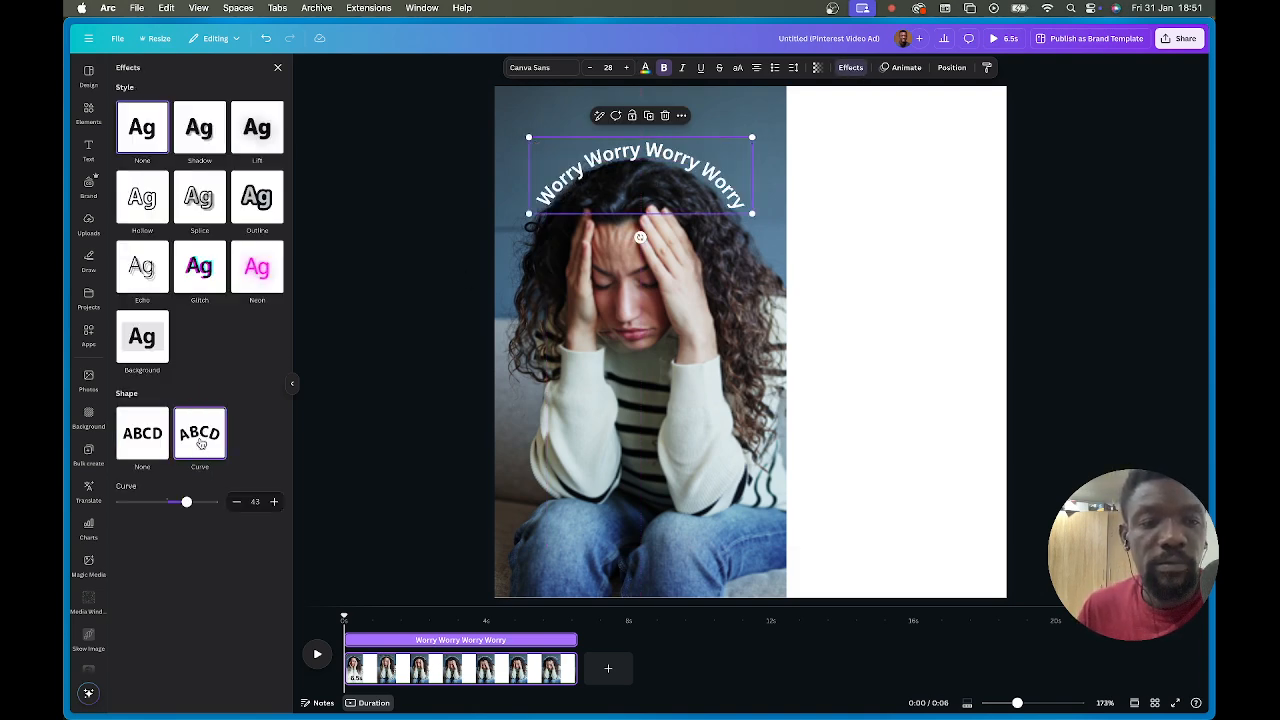
{"action": "mouse_move", "coordinate": [186, 504]}
{"action": "left_mouse_down"}
{"action": "mouse_move", "coordinate": [171, 502]}
{"action": "mouse_move", "coordinate": [209, 501]}
{"action": "left_mouse_up"}
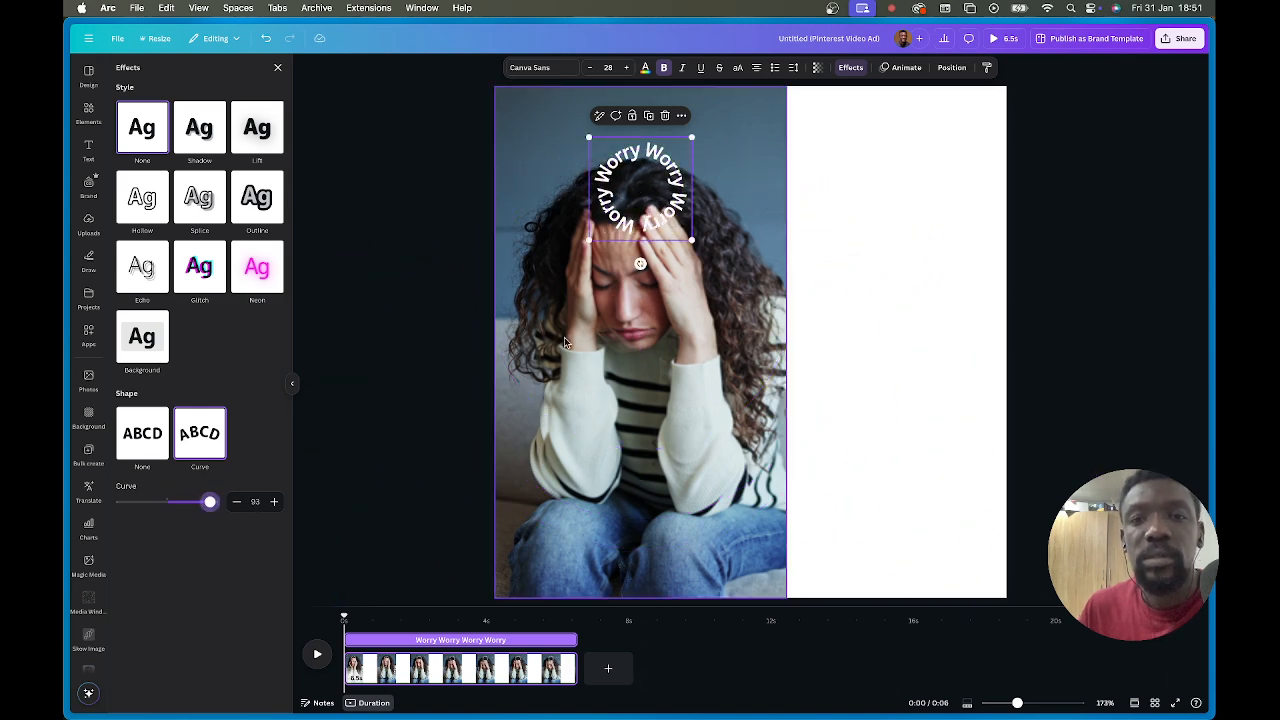
Enlarge the circular "Worry" text to a font size of about 101 and centre it around the woman's head.
{"action": "left_click_drag", "start_coordinate": [692, 241], "coordinate": [968, 460]}
{"action": "left_click_drag", "start_coordinate": [766, 326], "coordinate": [646, 268]}
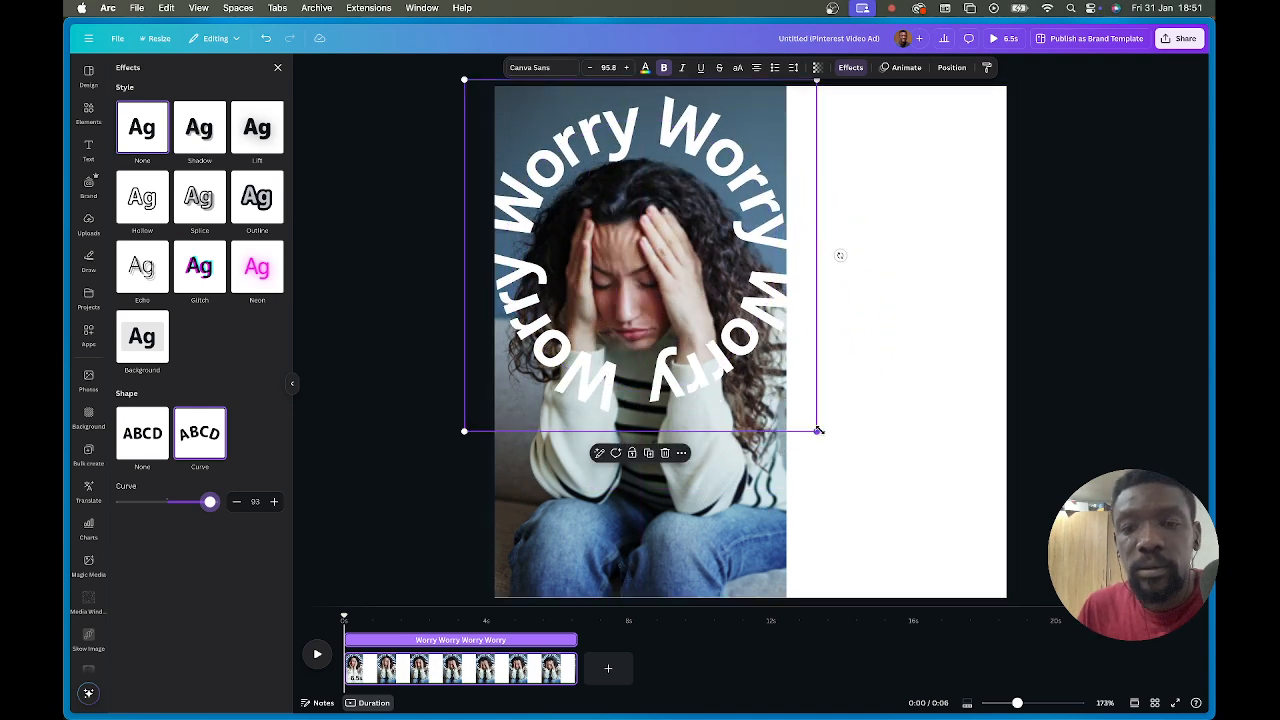
{"action": "left_click_drag", "start_coordinate": [820, 431], "coordinate": [838, 447]}
{"action": "left_click_drag", "start_coordinate": [742, 353], "coordinate": [733, 350]}
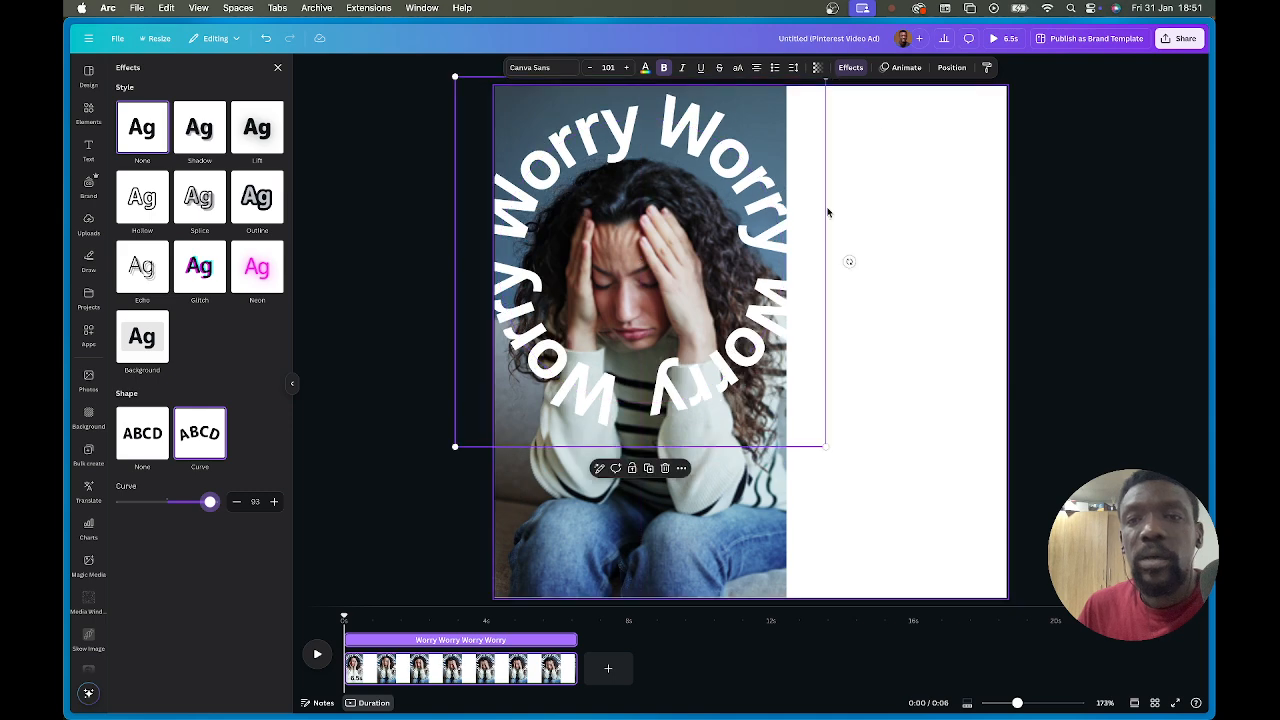
Reorder the layers so the circular text sits between the background-removed clip and the original clip.
{"action": "left_click", "coordinate": [849, 68]}
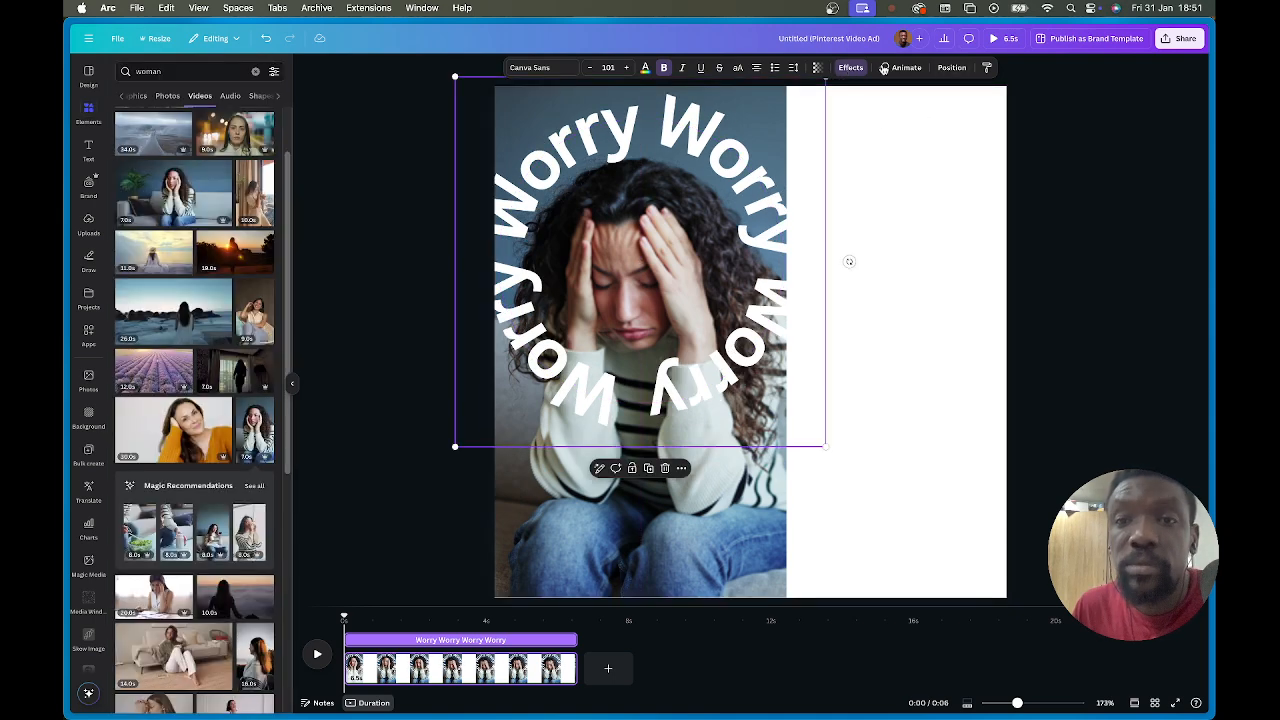
{"action": "left_click", "coordinate": [952, 68]}
{"action": "left_click", "coordinate": [240, 92]}
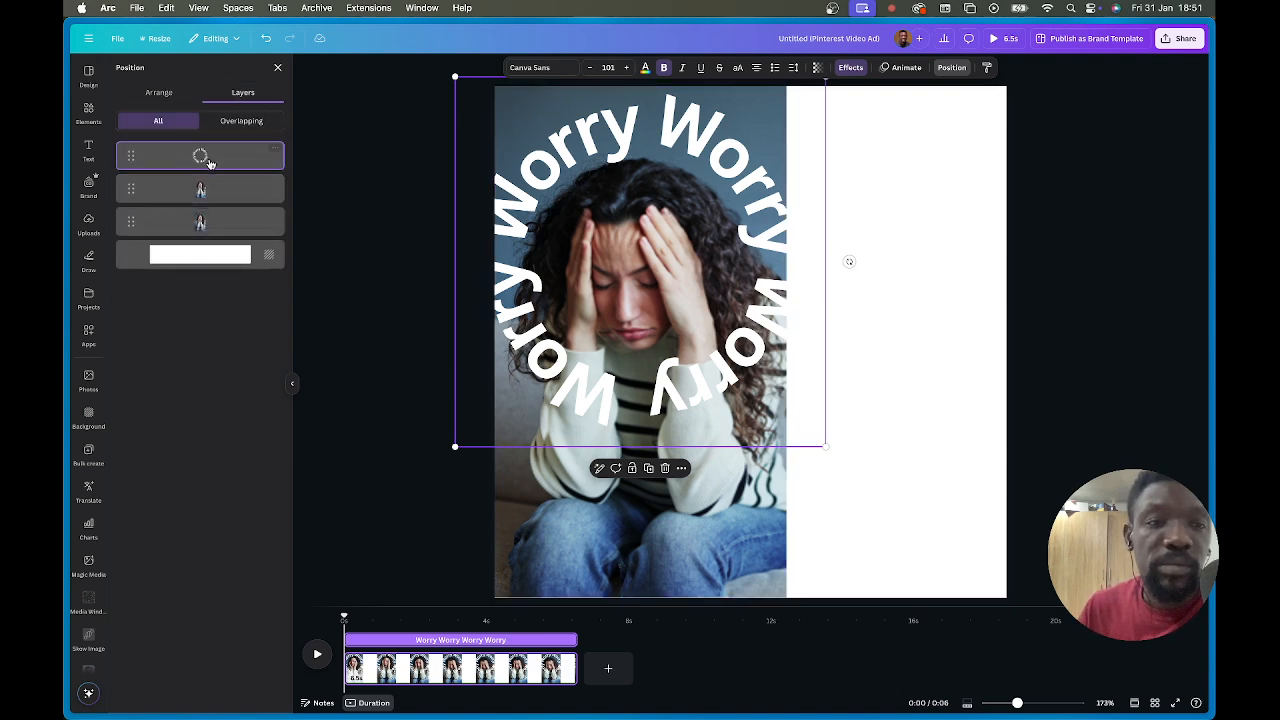
{"action": "left_click_drag", "start_coordinate": [210, 157], "coordinate": [201, 208]}
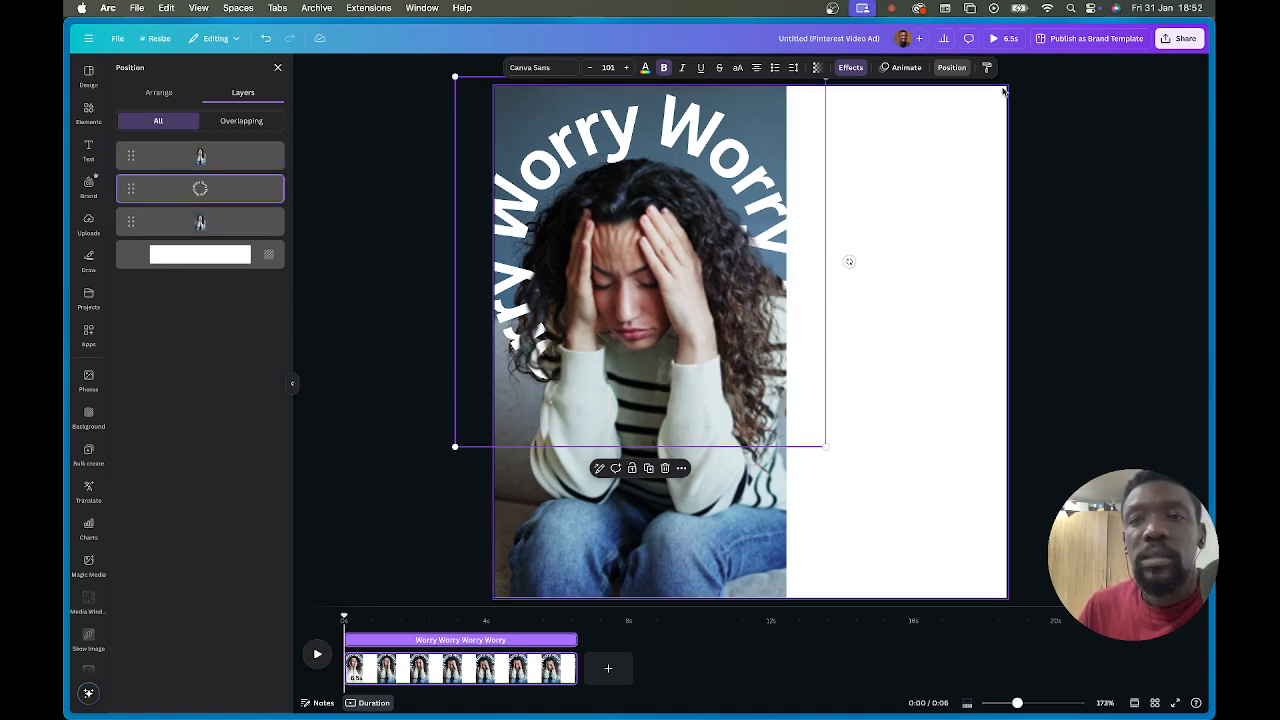
Move both clips and the circular text together to the horizontal centre of the page.
{"action": "left_click_drag", "start_coordinate": [932, 452], "coordinate": [541, 231]}
{"action": "left_click_drag", "start_coordinate": [643, 255], "coordinate": [750, 255]}
{"action": "left_click", "coordinate": [972, 157]}
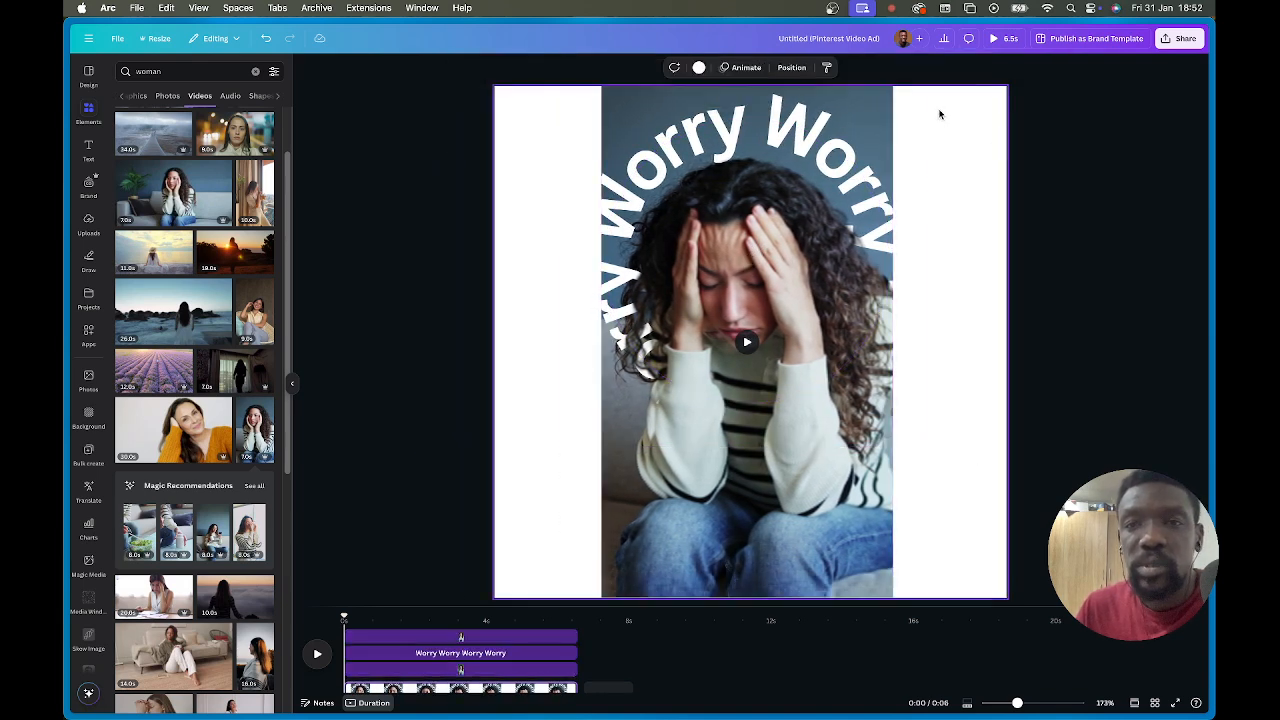
Fill the page background with the slate-blue colour sampled from the clip's upper wall, and preview the video.
{"action": "left_click", "coordinate": [698, 69]}
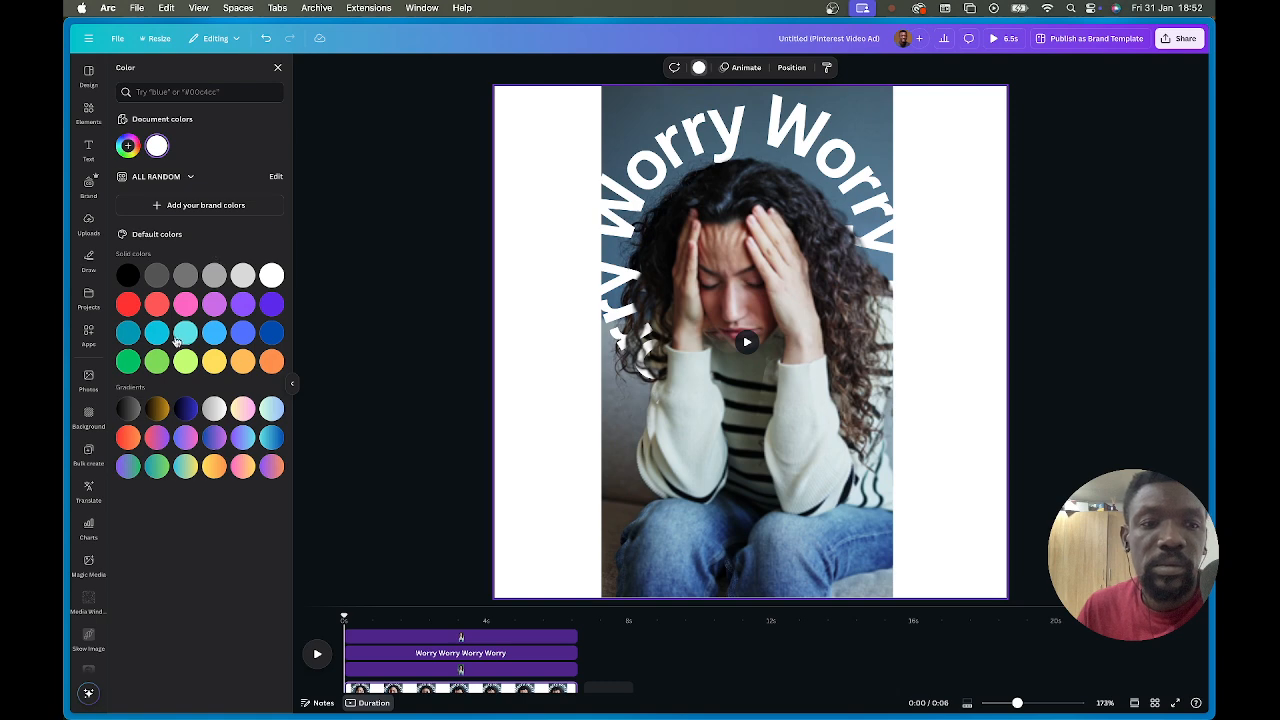
{"action": "left_click", "coordinate": [128, 146]}
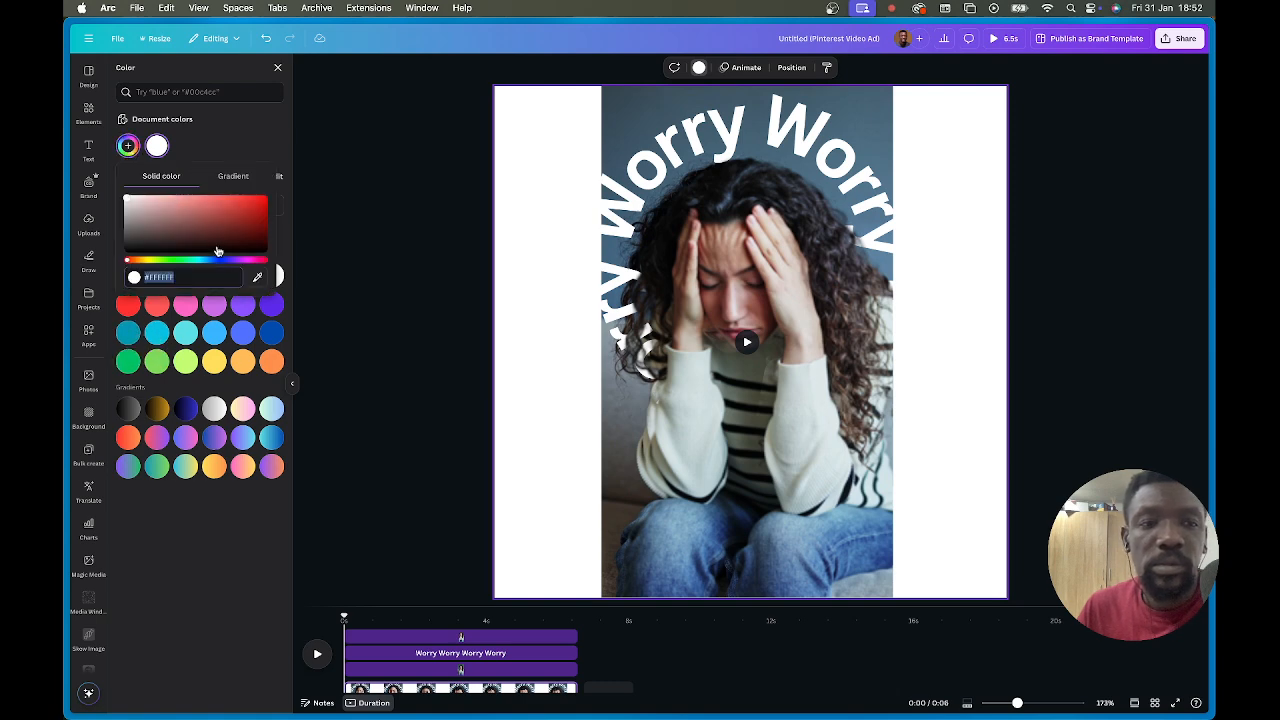
{"action": "left_click", "coordinate": [254, 279]}
{"action": "left_click", "coordinate": [614, 109]}
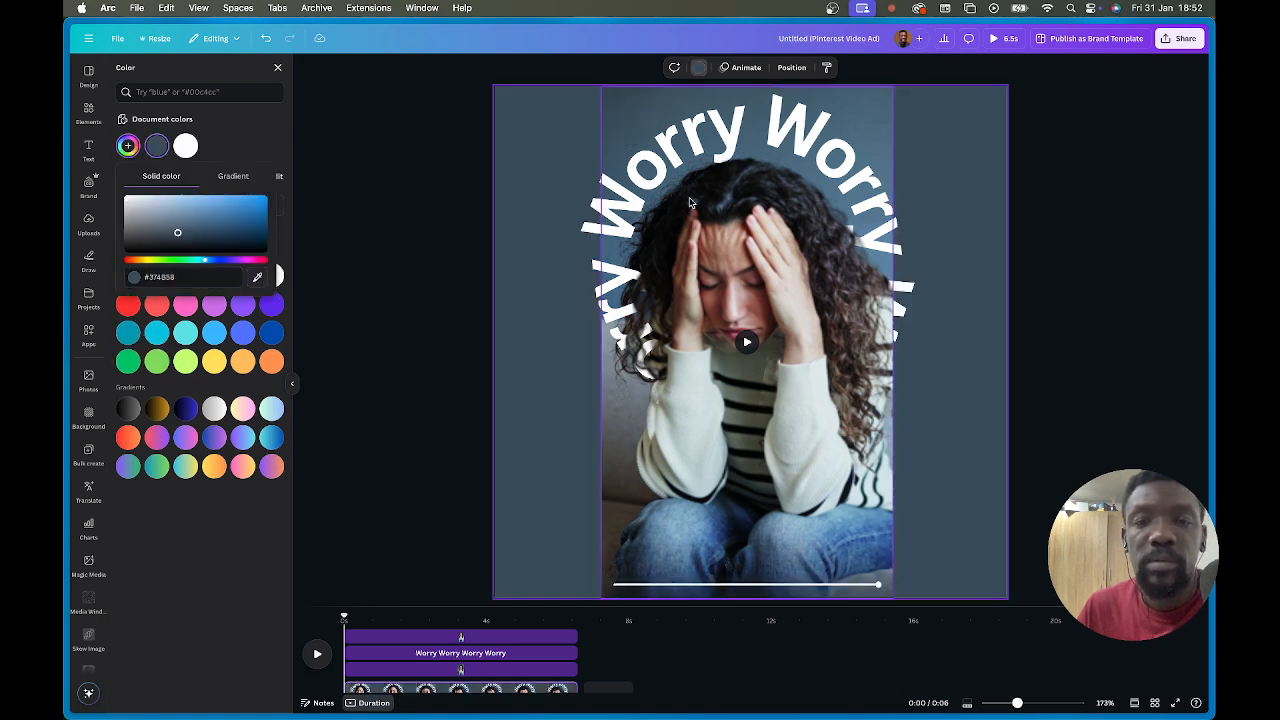
{"action": "left_click", "coordinate": [1019, 229]}
{"action": "left_click", "coordinate": [1005, 38]}
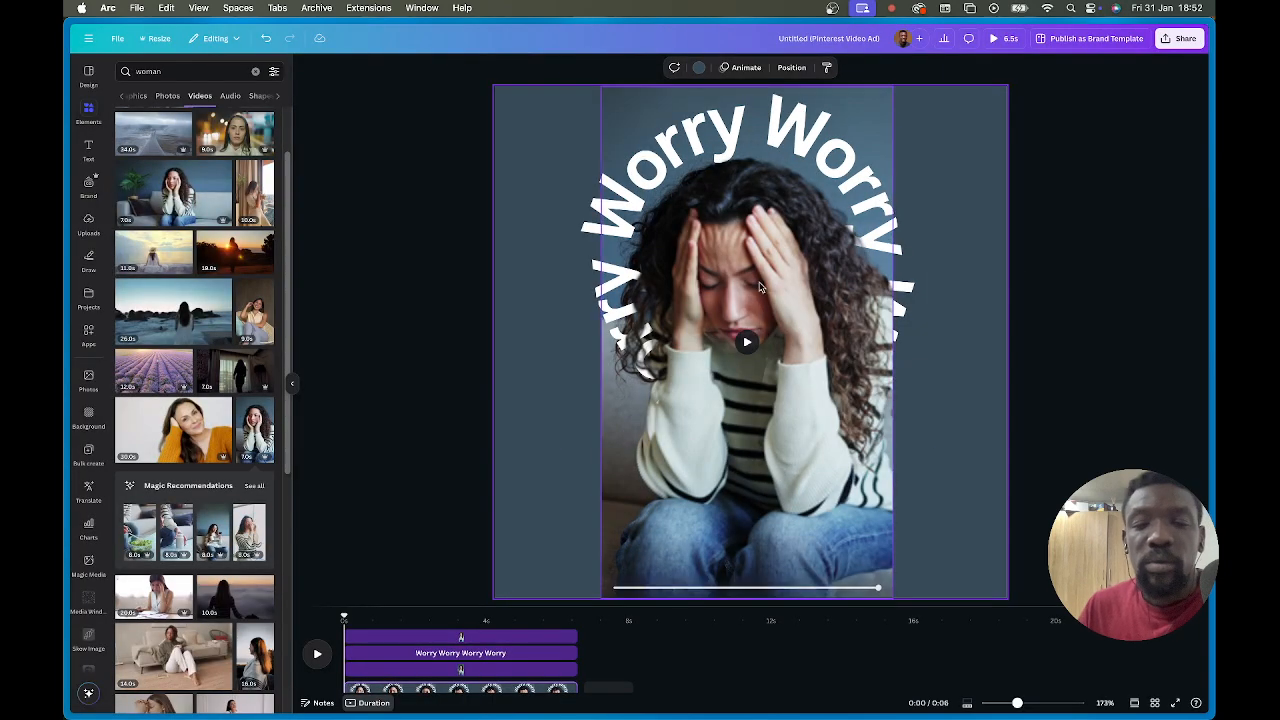
Apply the Rotate add-on animation to the circular "Worry" text and increase its rotation speed.
{"action": "left_click", "coordinate": [777, 148]}
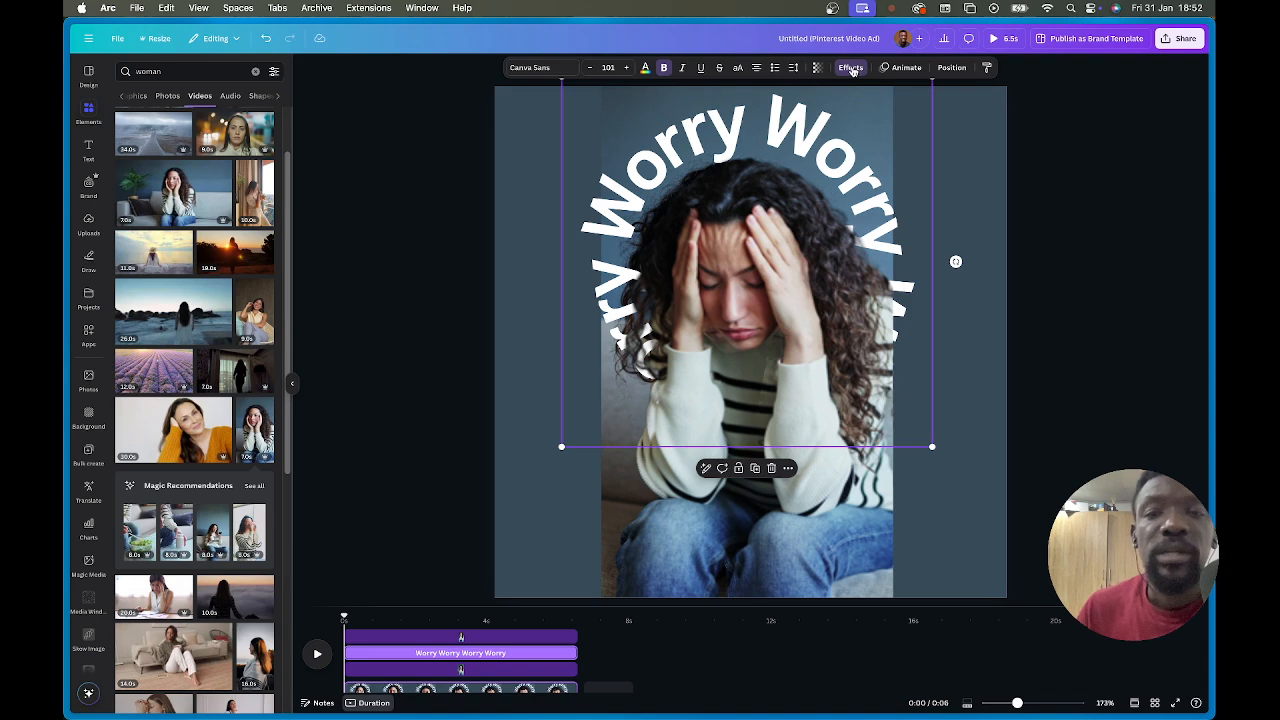
{"action": "left_click", "coordinate": [920, 69]}
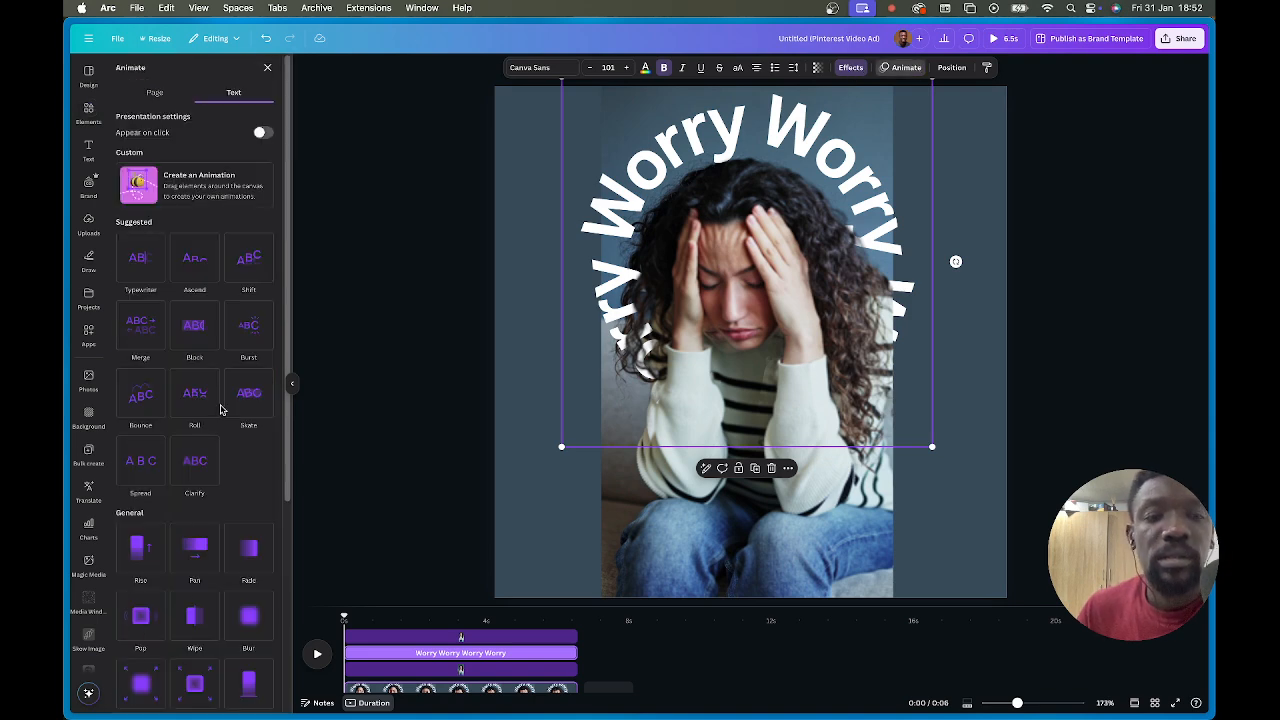
{"action": "scroll", "coordinate": [223, 408], "scroll_direction": "down", "scroll_amount": 5}
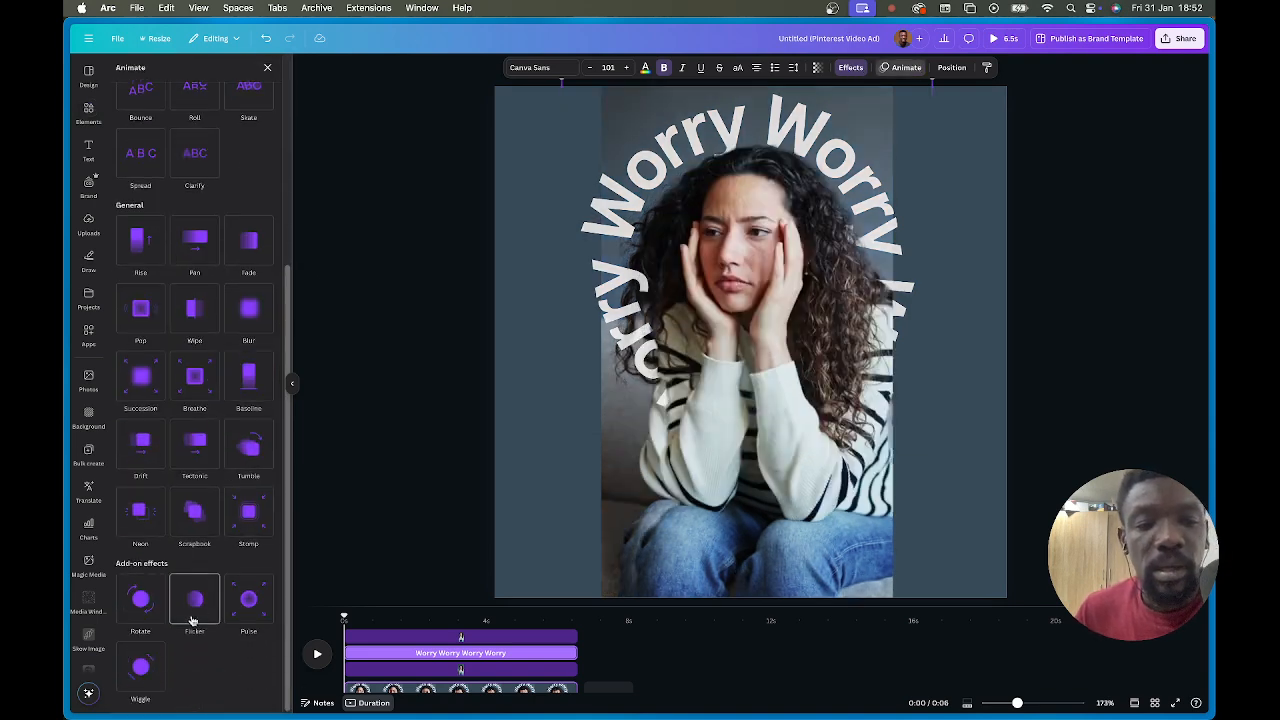
{"action": "left_click", "coordinate": [142, 605]}
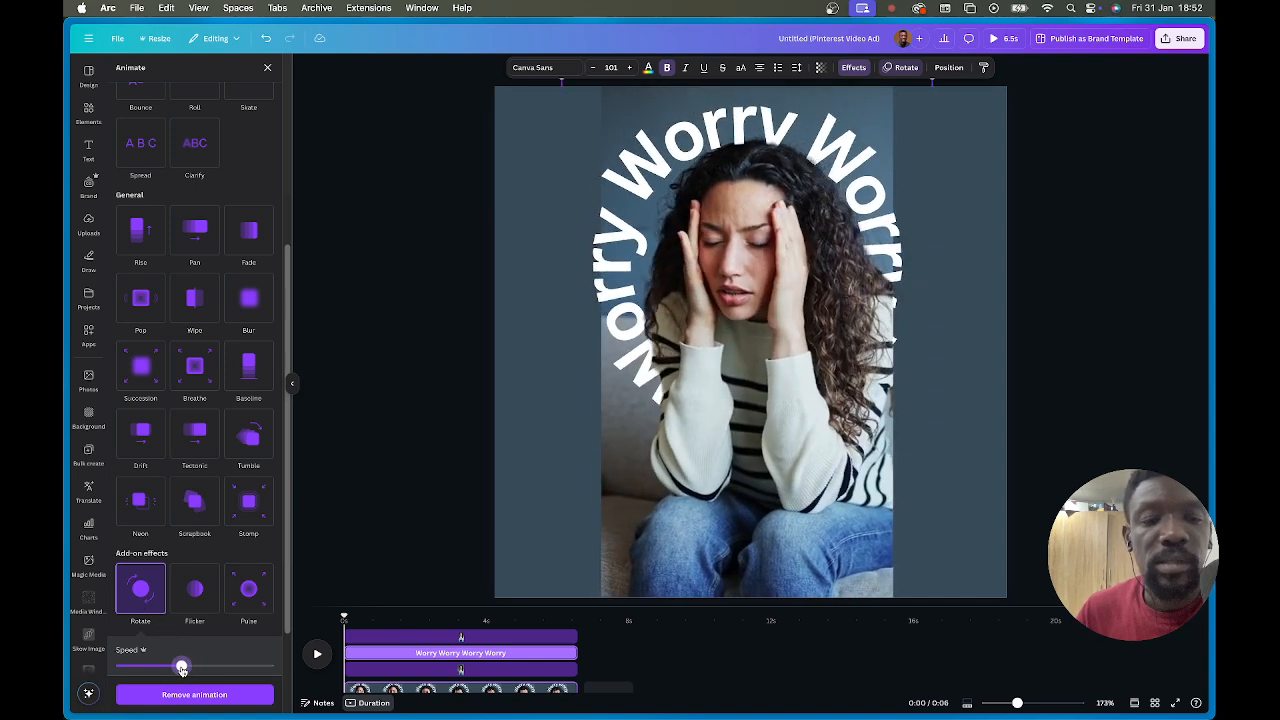
{"action": "left_click_drag", "start_coordinate": [183, 667], "coordinate": [220, 667]}
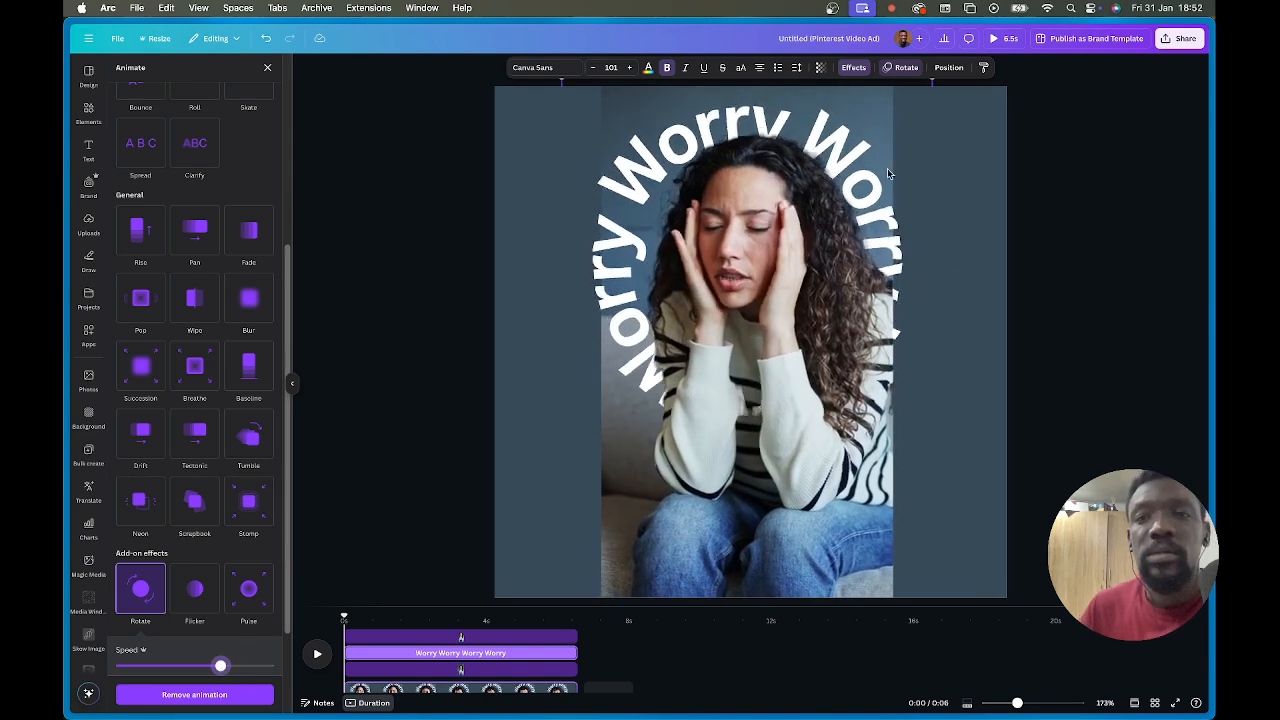
{"action": "left_click", "coordinate": [1037, 219]}
Move the circular "Worry" text slightly upward and set its font size to 102.
{"action": "left_click_drag", "start_coordinate": [833, 138], "coordinate": [829, 121]}
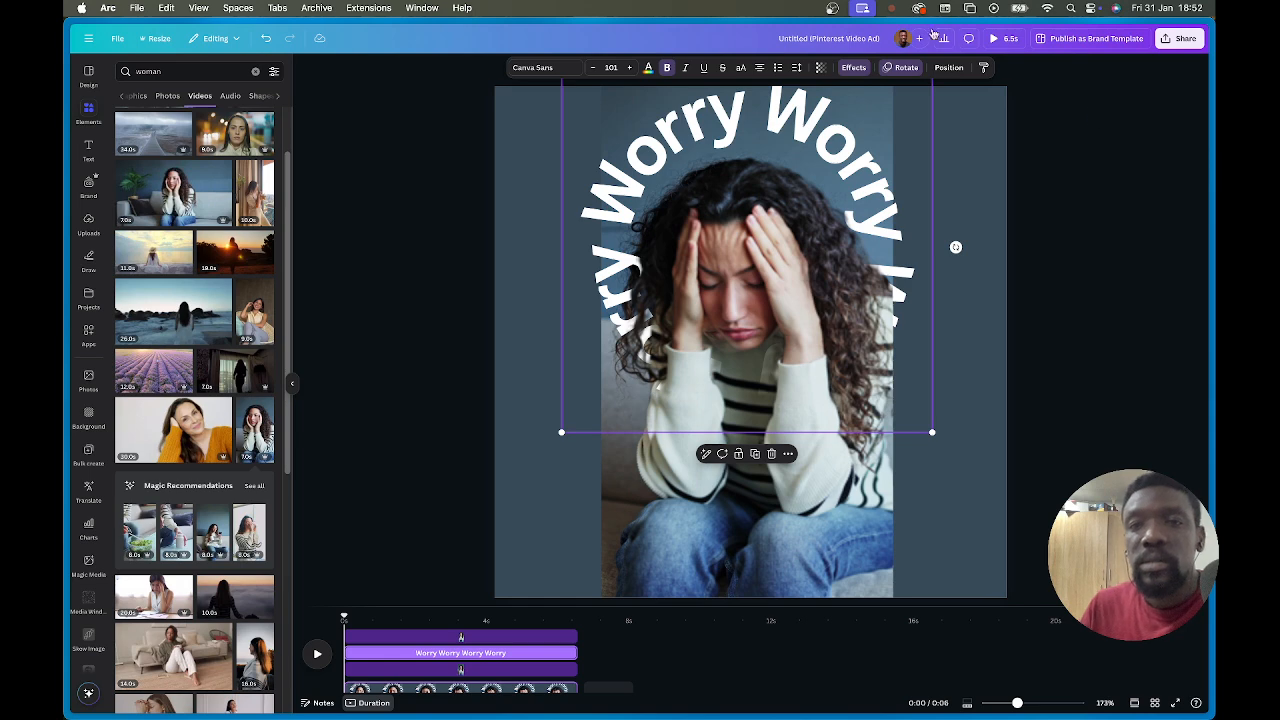
{"action": "left_click", "coordinate": [630, 67]}
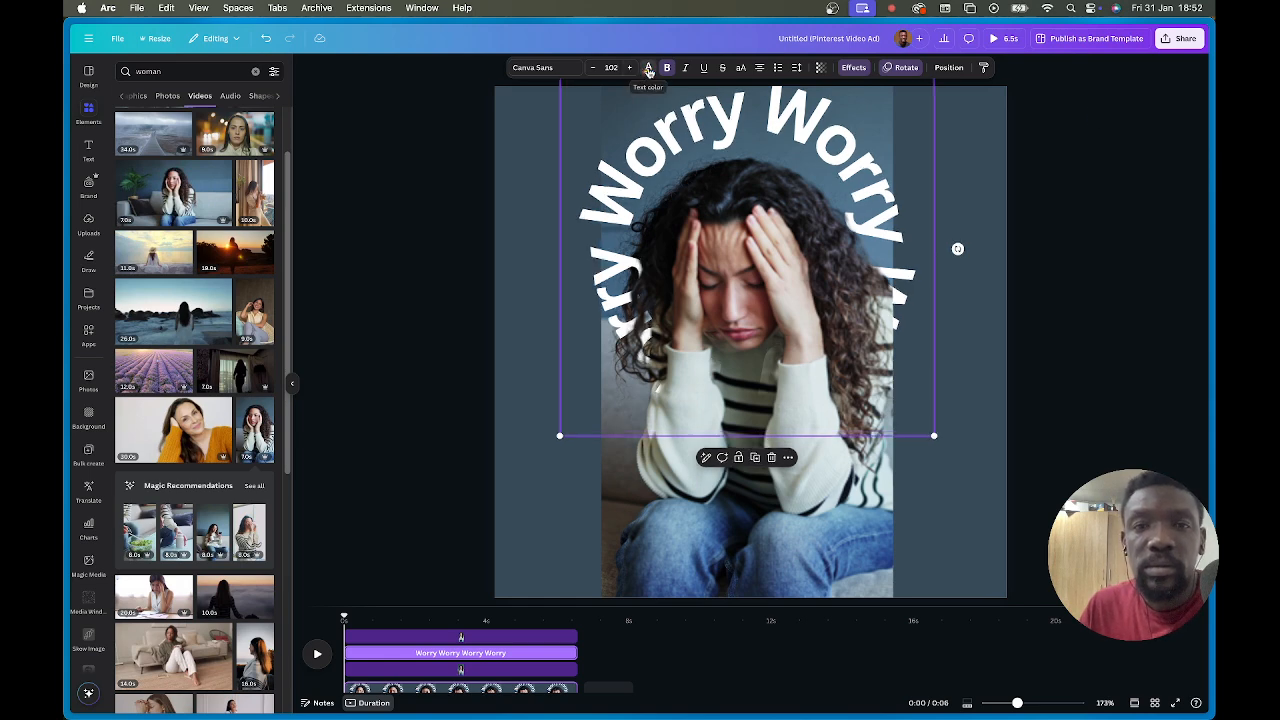
Recolour the circular "Worry" text orange with the Neon effect, and preview the video.
{"action": "left_click", "coordinate": [648, 68]}
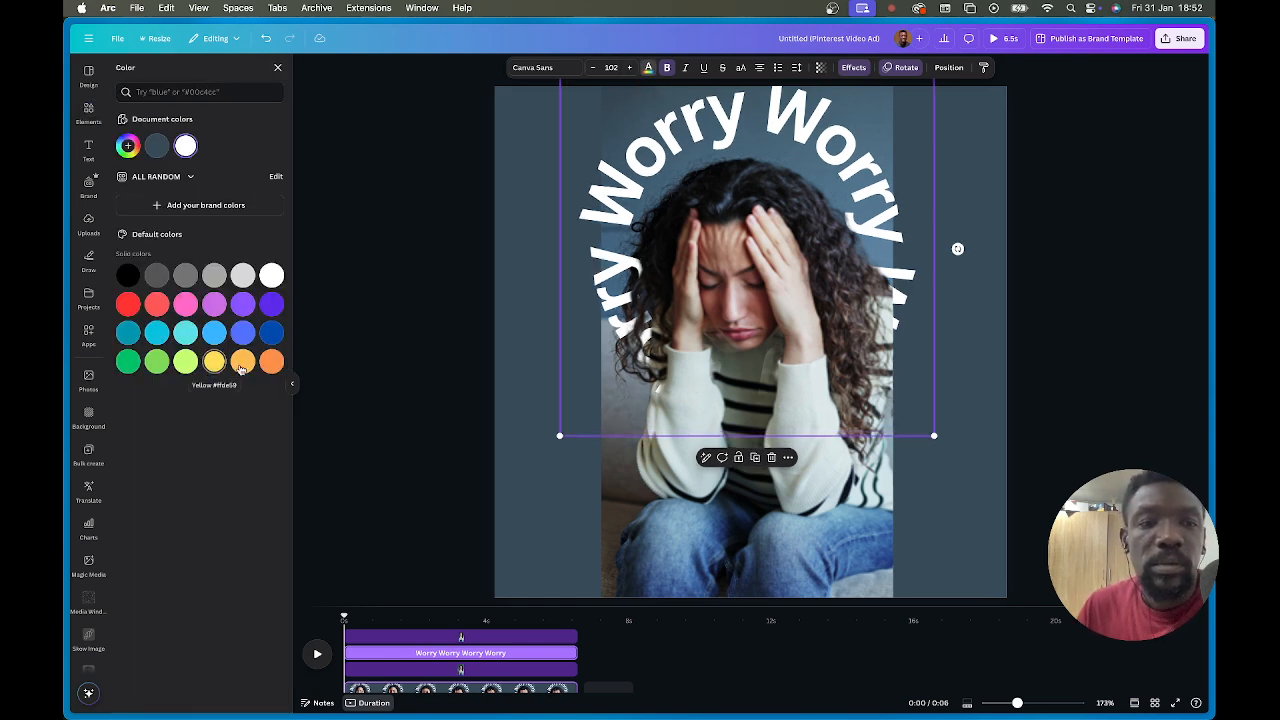
{"action": "left_click", "coordinate": [271, 362]}
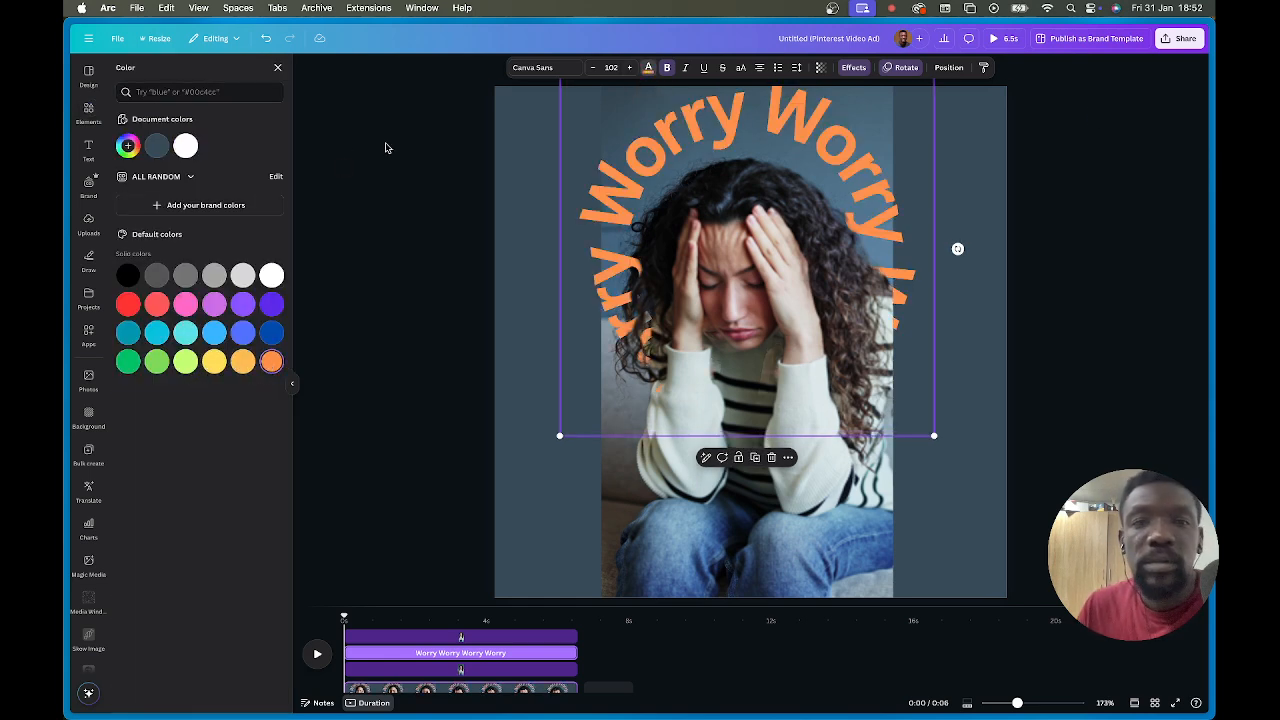
{"action": "left_click", "coordinate": [851, 67]}
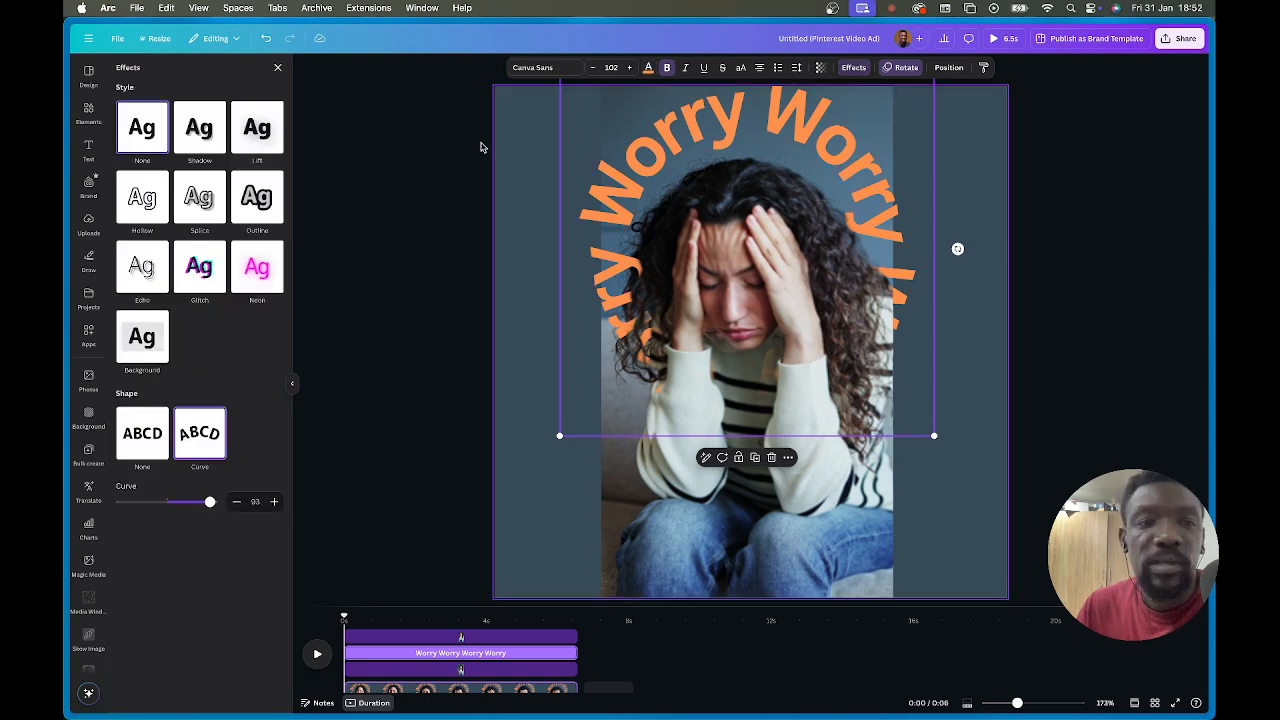
{"action": "left_click", "coordinate": [248, 276]}
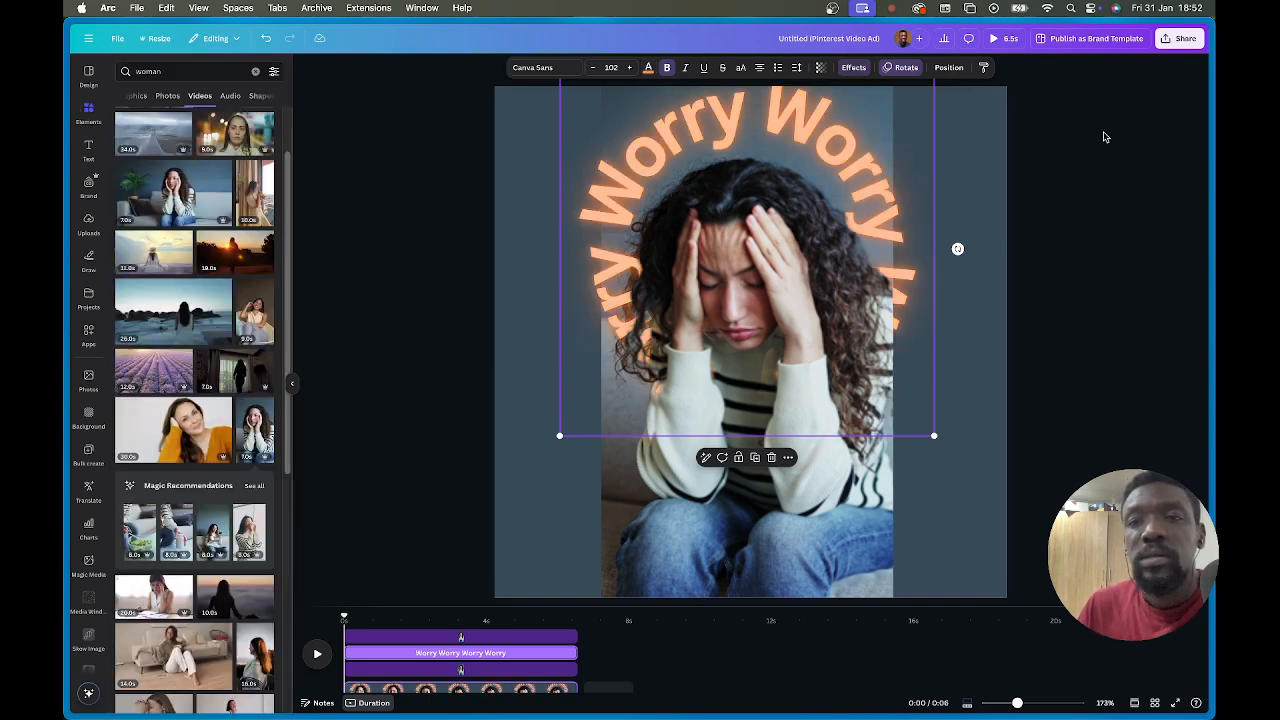
{"action": "left_click", "coordinate": [1003, 38]}
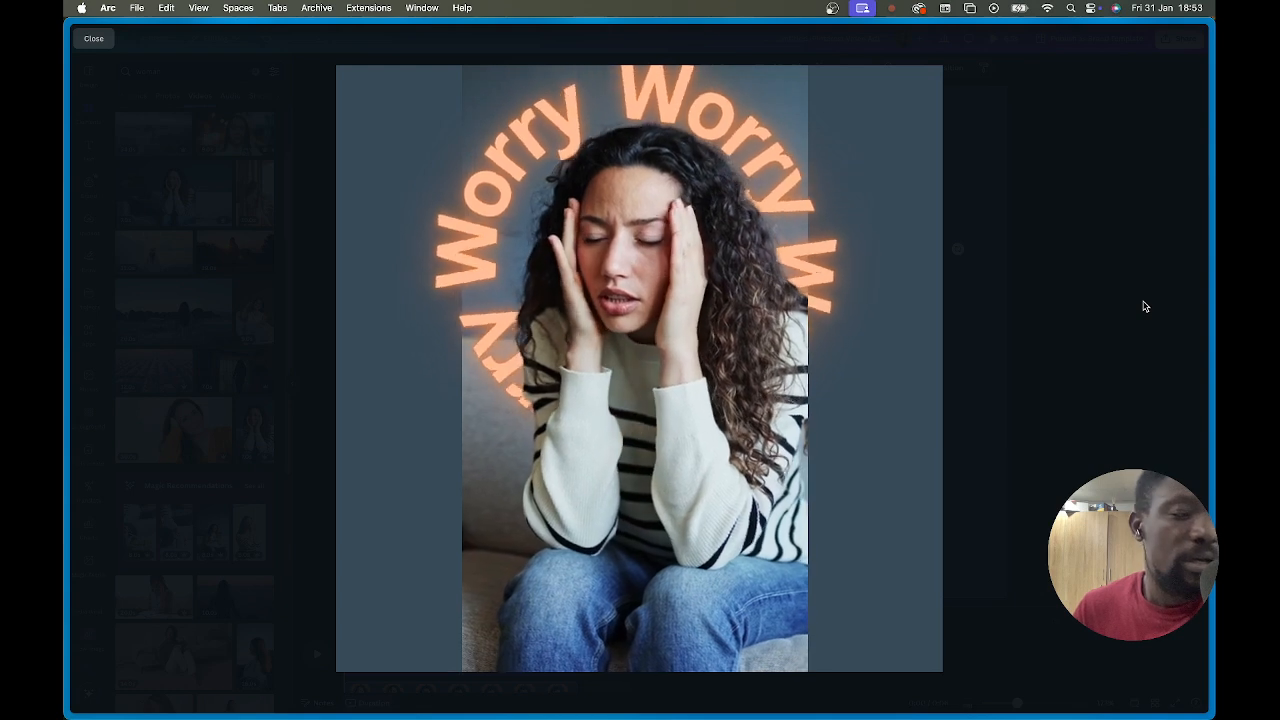
{"action": "key", "text": "Escape"}
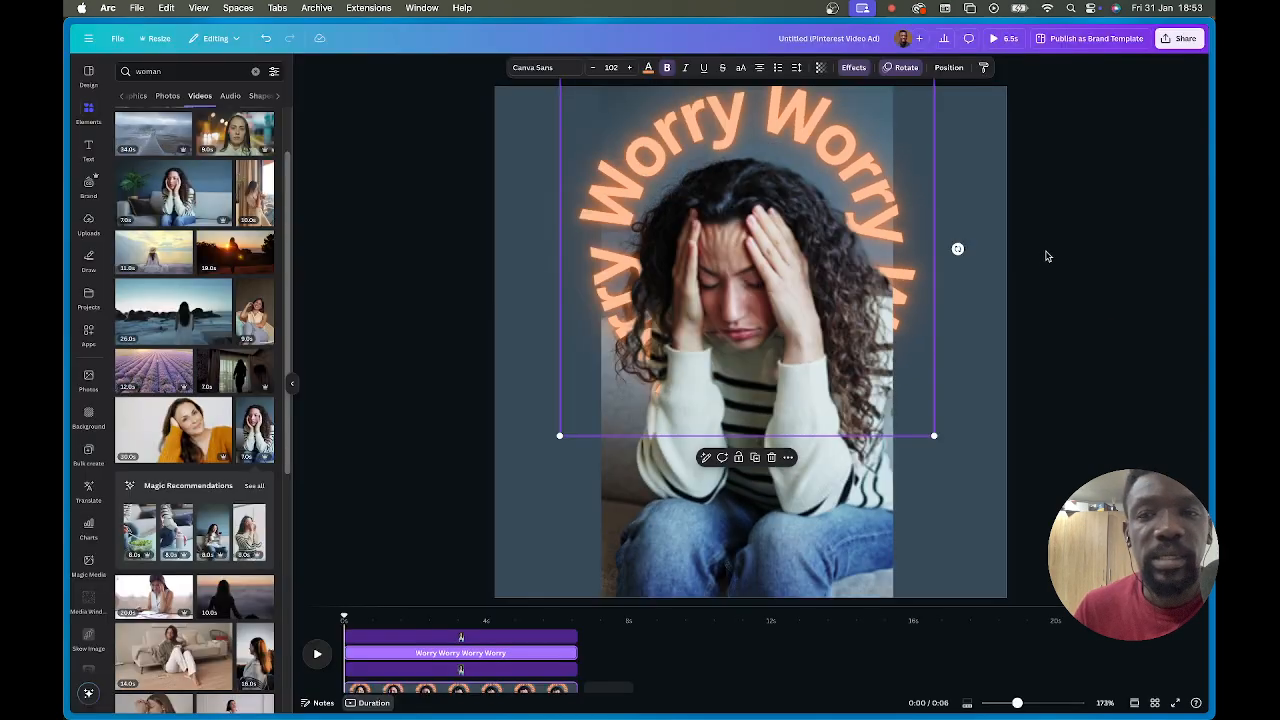
Switch to the open "caption" video design and delete its captions and talking-woman clip from the page.
{"action": "mouse_move", "coordinate": [65, 221]}
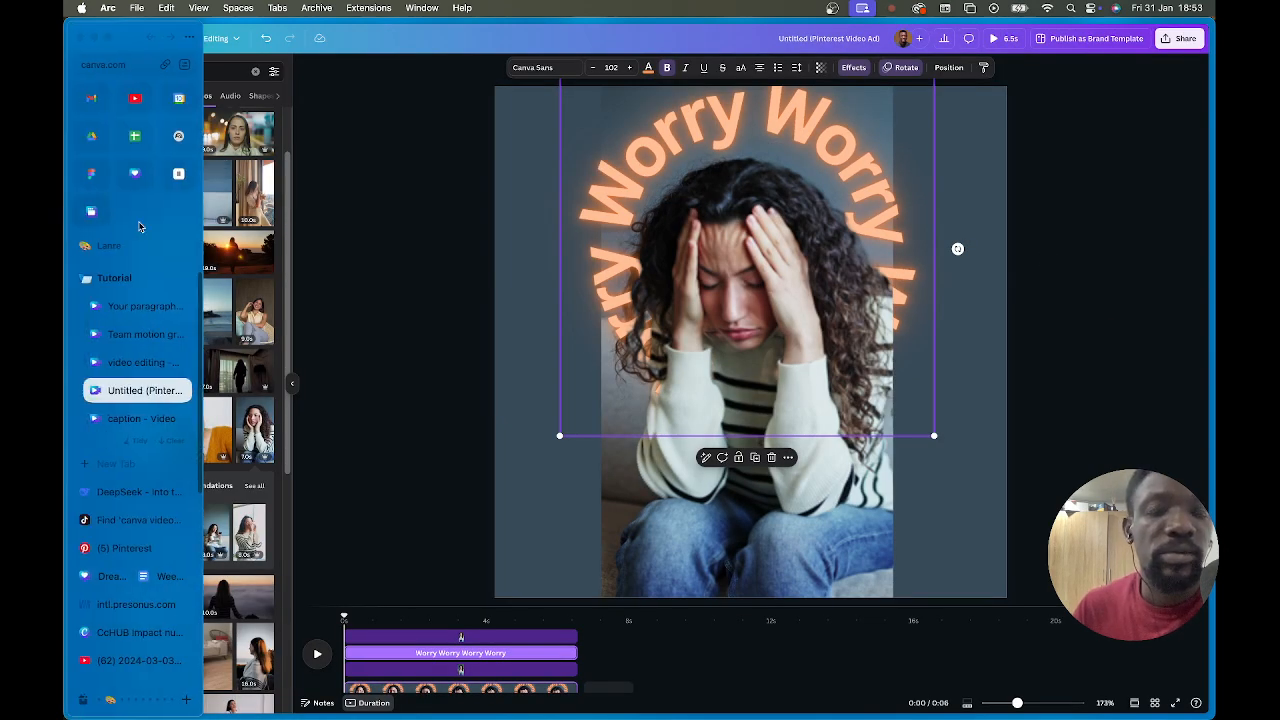
{"action": "left_click", "coordinate": [350, 286]}
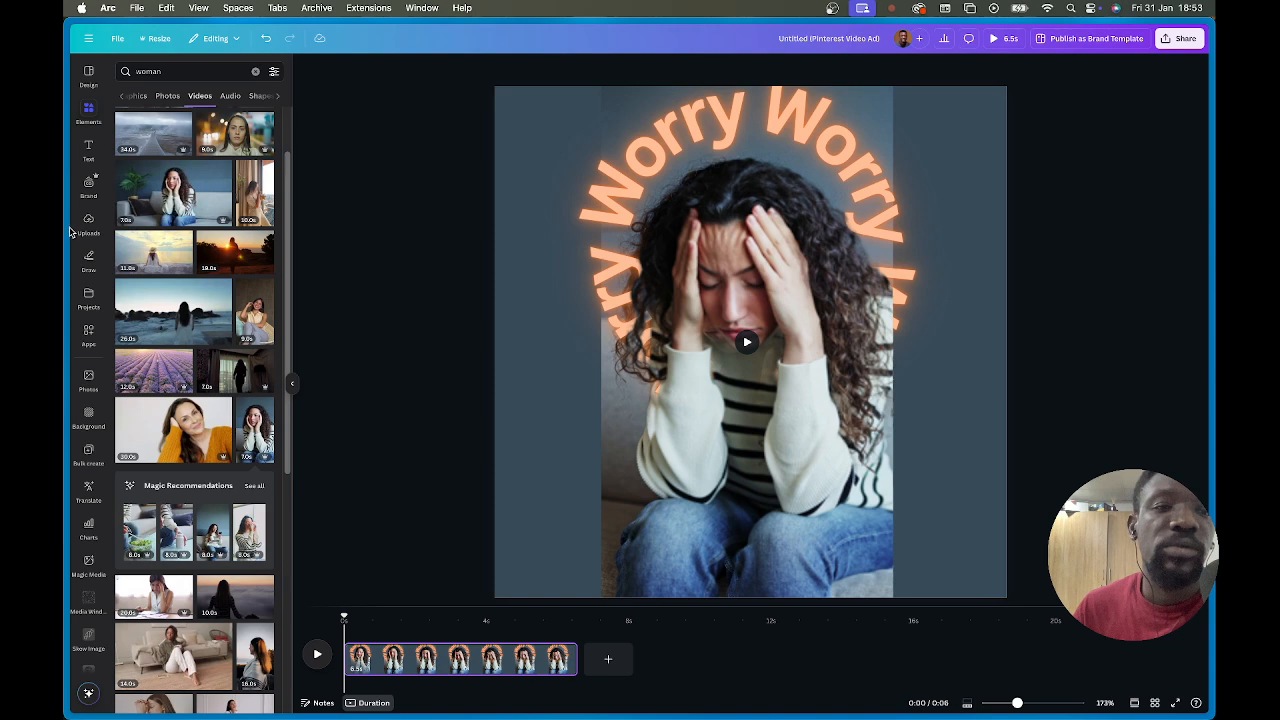
{"action": "mouse_move", "coordinate": [66, 235]}
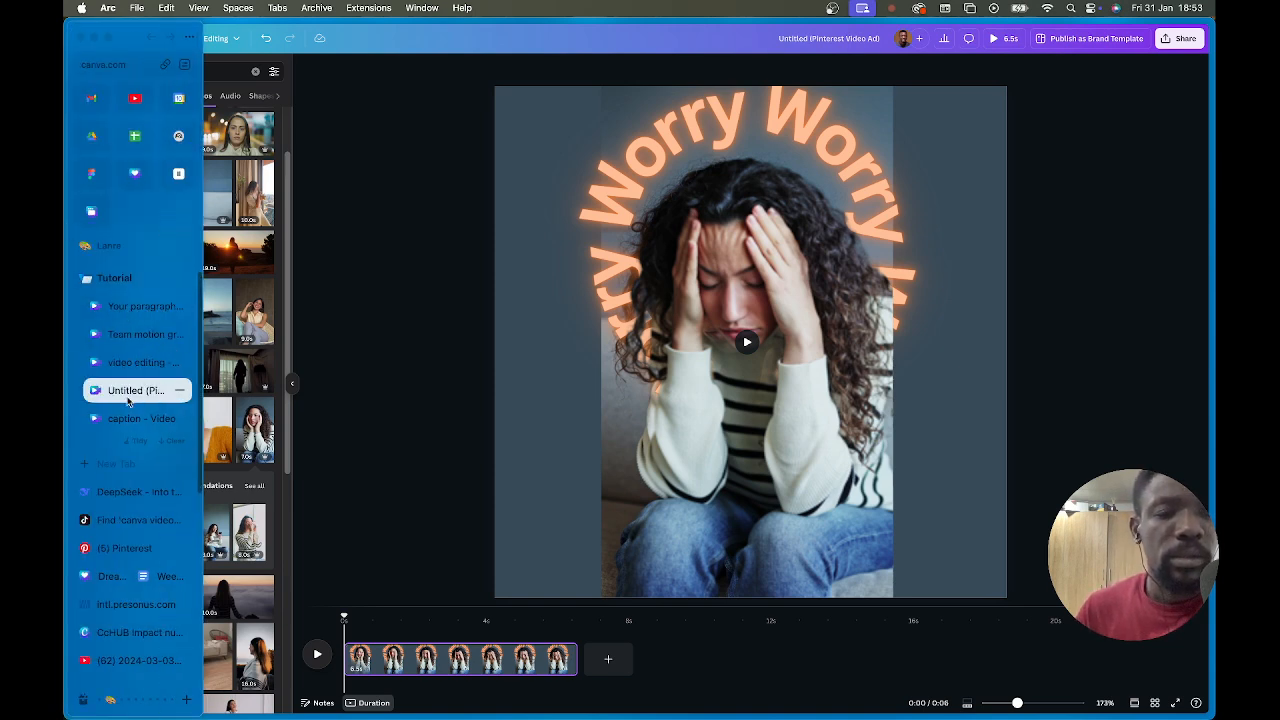
{"action": "left_click", "coordinate": [125, 420]}
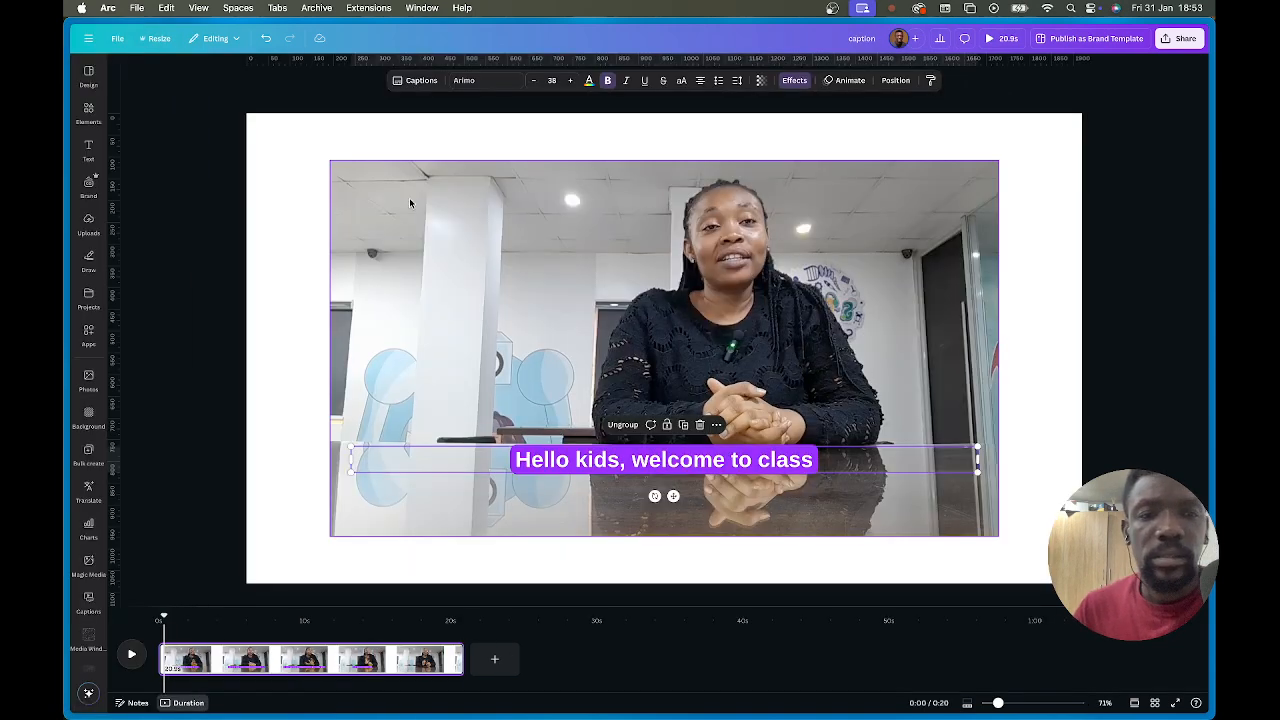
{"action": "left_click_drag", "start_coordinate": [516, 367], "coordinate": [1000, 530]}
{"action": "key", "text": "Delete"}
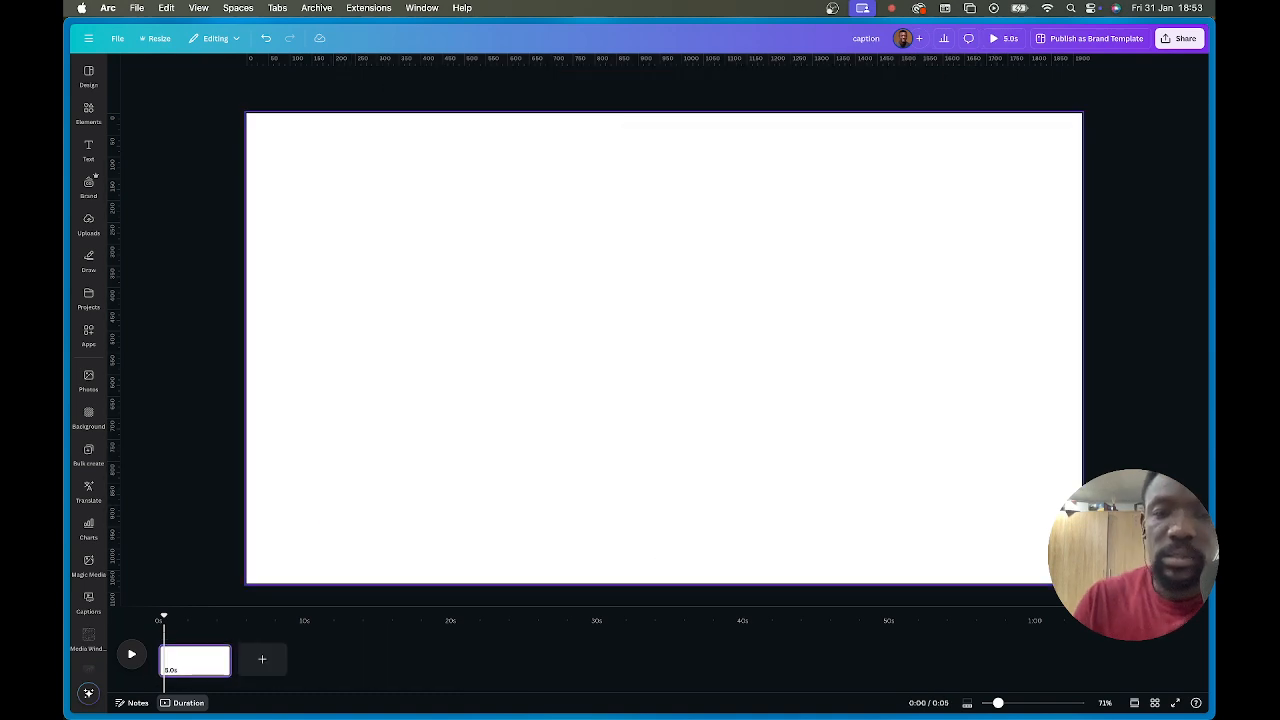
{"action": "left_click", "coordinate": [688, 342]}
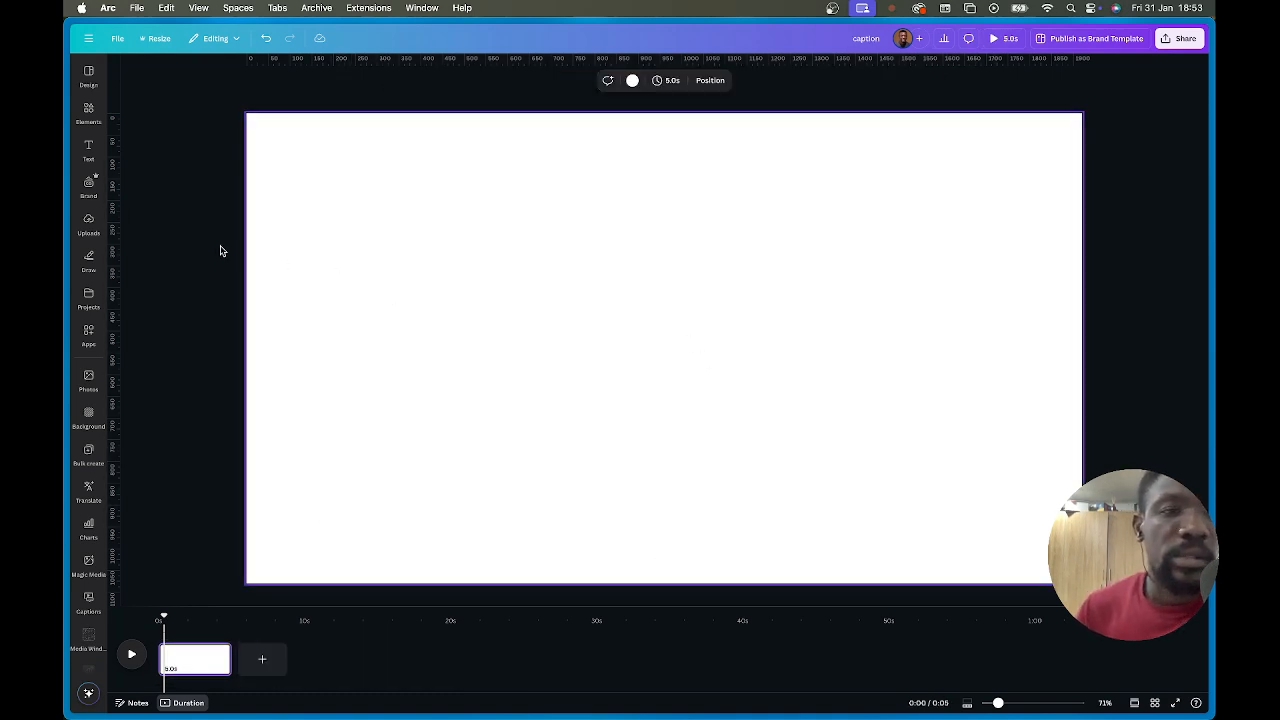
Search the video templates for "youtube intro", apply the striped "Thanks for Watching" template, and preview it.
{"action": "left_click", "coordinate": [87, 84]}
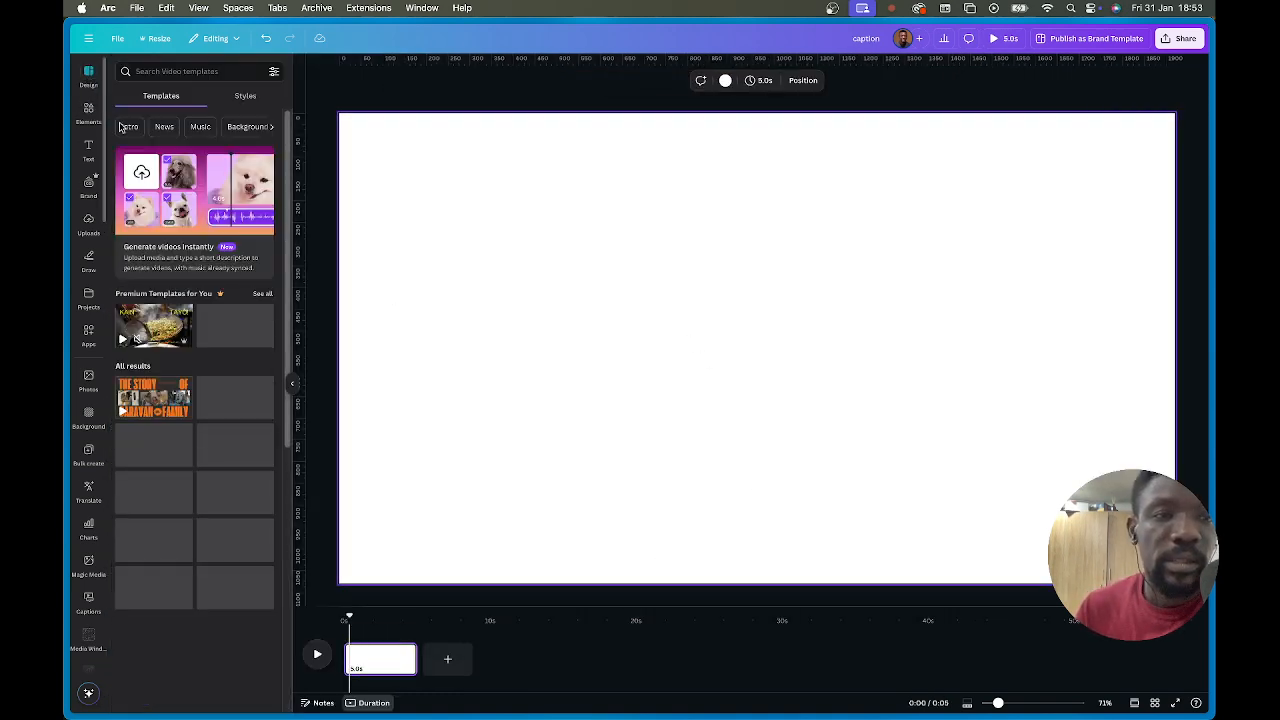
{"action": "left_click", "coordinate": [200, 72]}
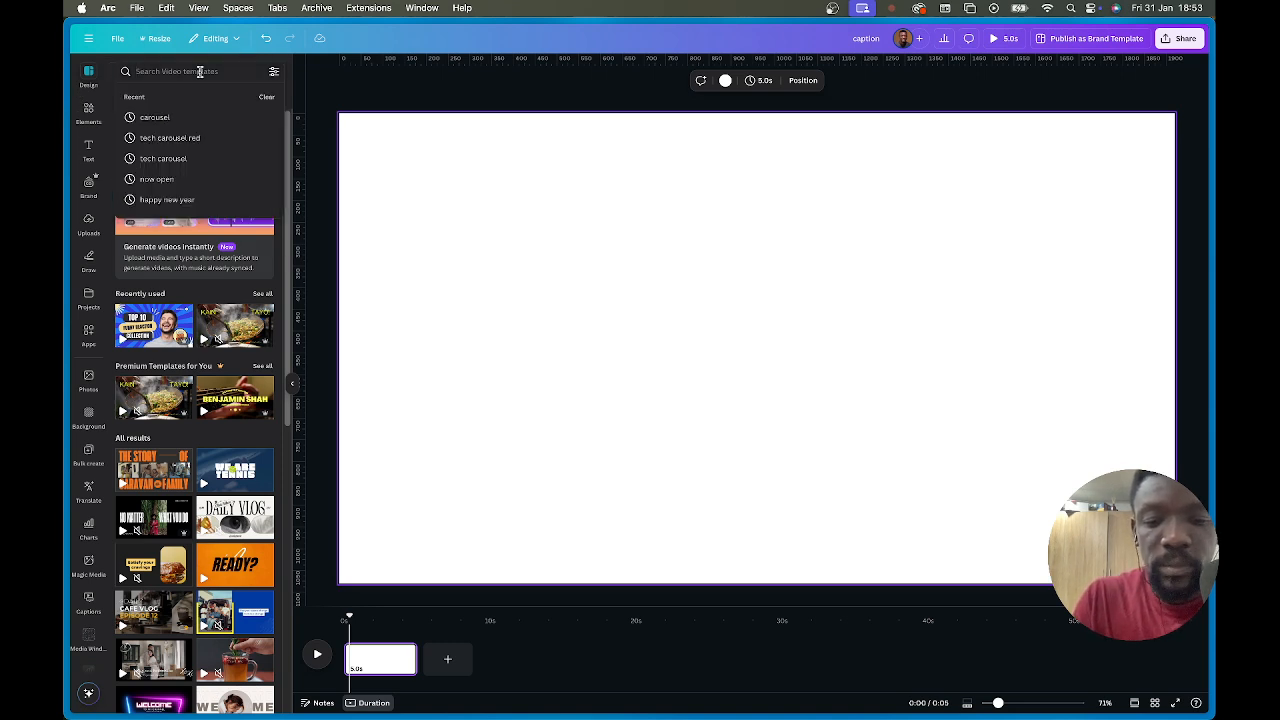
{"action": "type", "text": "youtube in"}
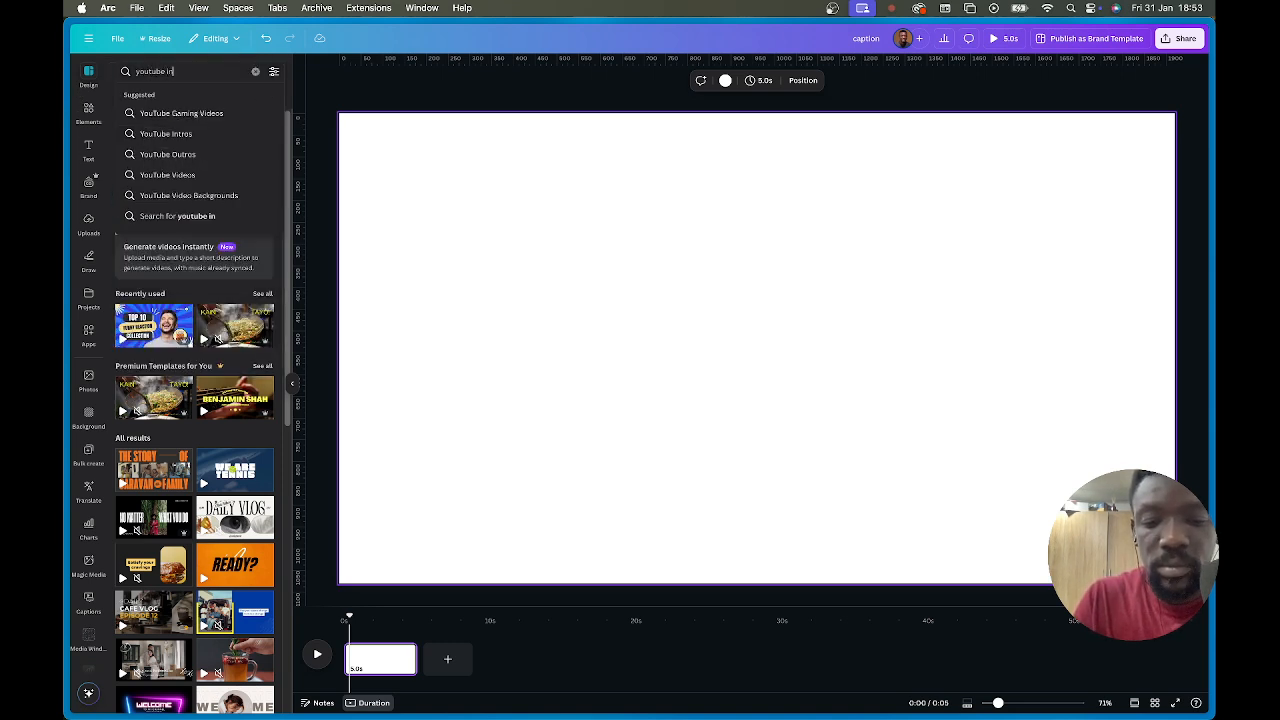
{"action": "type", "text": "tro"}
{"action": "left_click", "coordinate": [200, 214]}
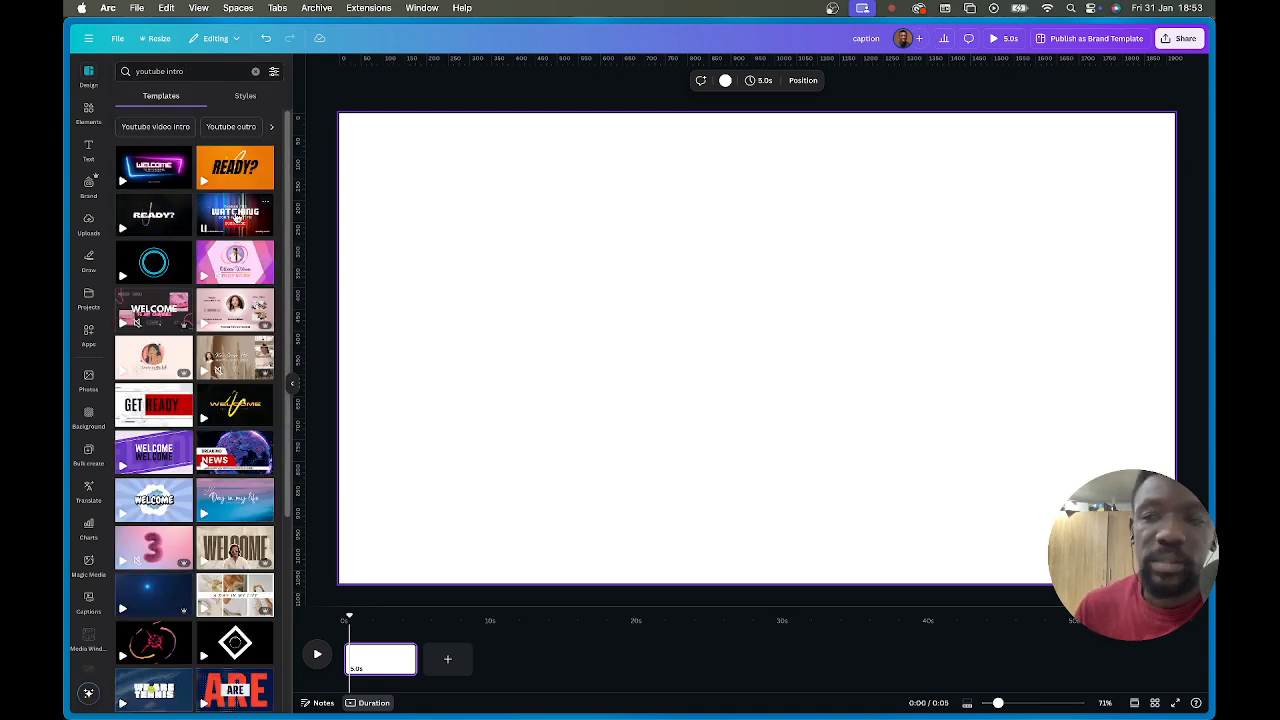
{"action": "left_click", "coordinate": [234, 216]}
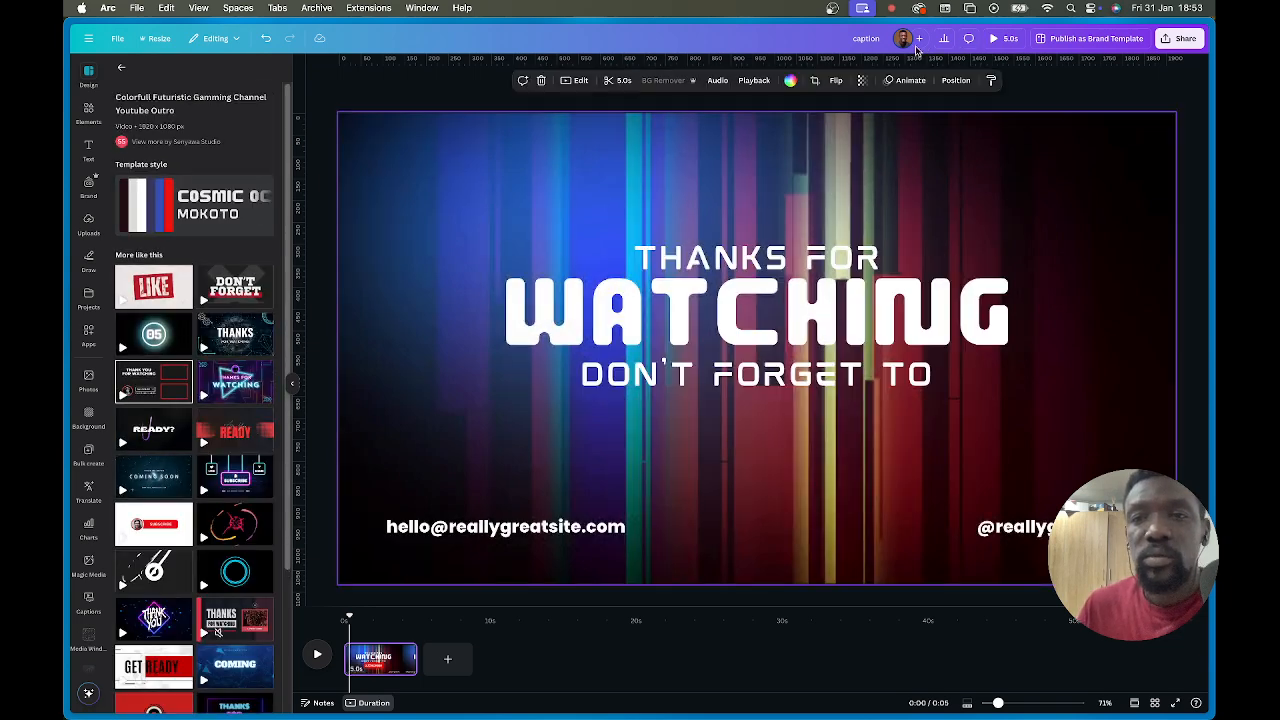
{"action": "left_click", "coordinate": [990, 37]}
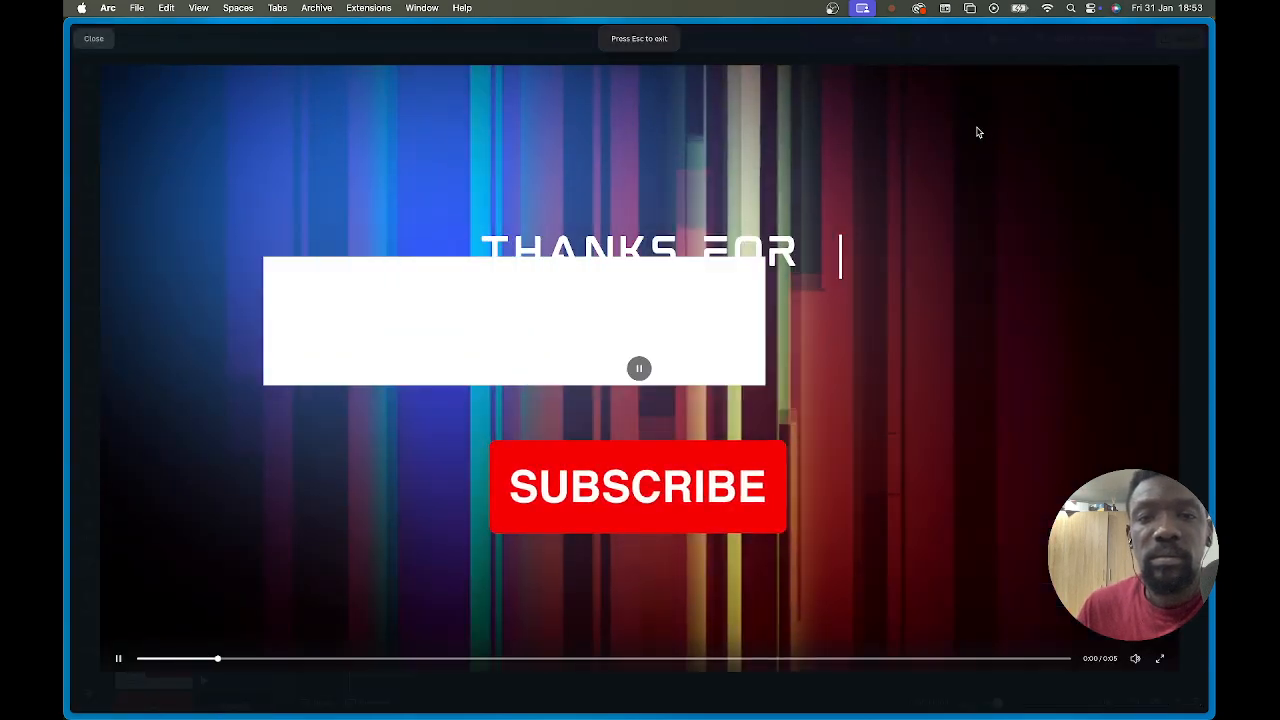
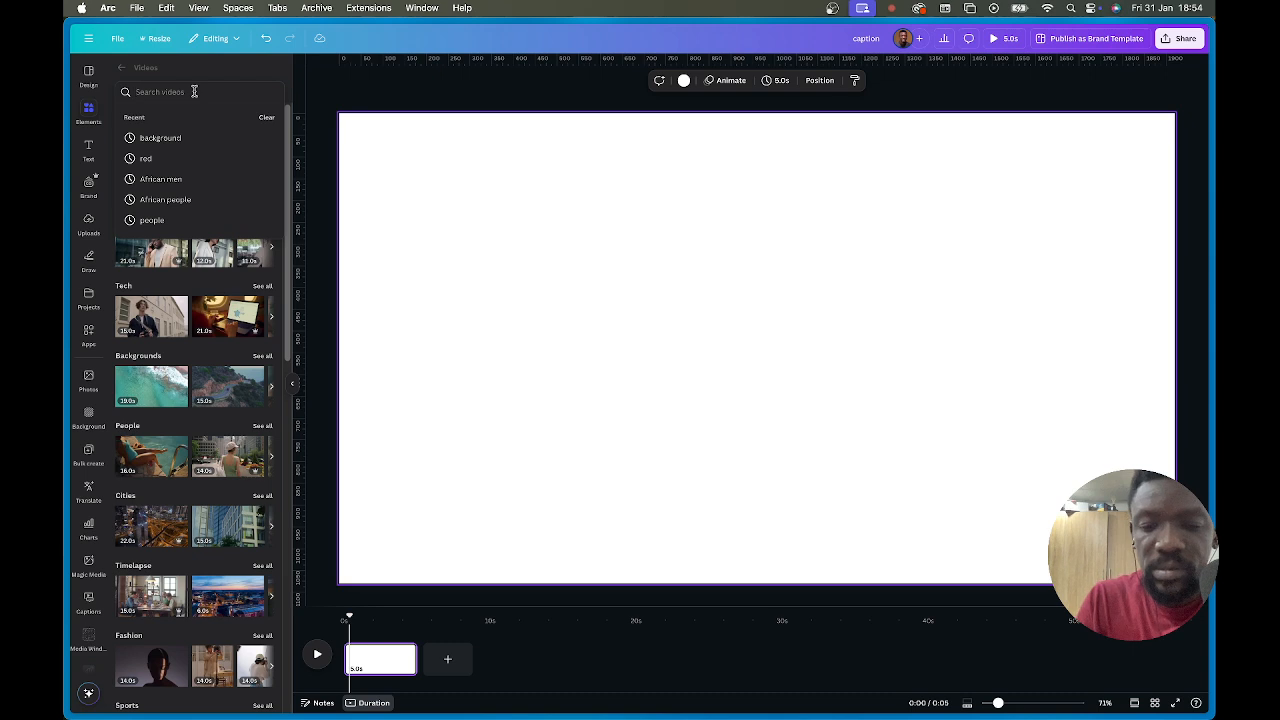
Search the stock videos for "color stripes" and add the blue-purple diagonal stripes clip, scaled to cover the whole page behind the text.
{"action": "type", "text": "color st"}
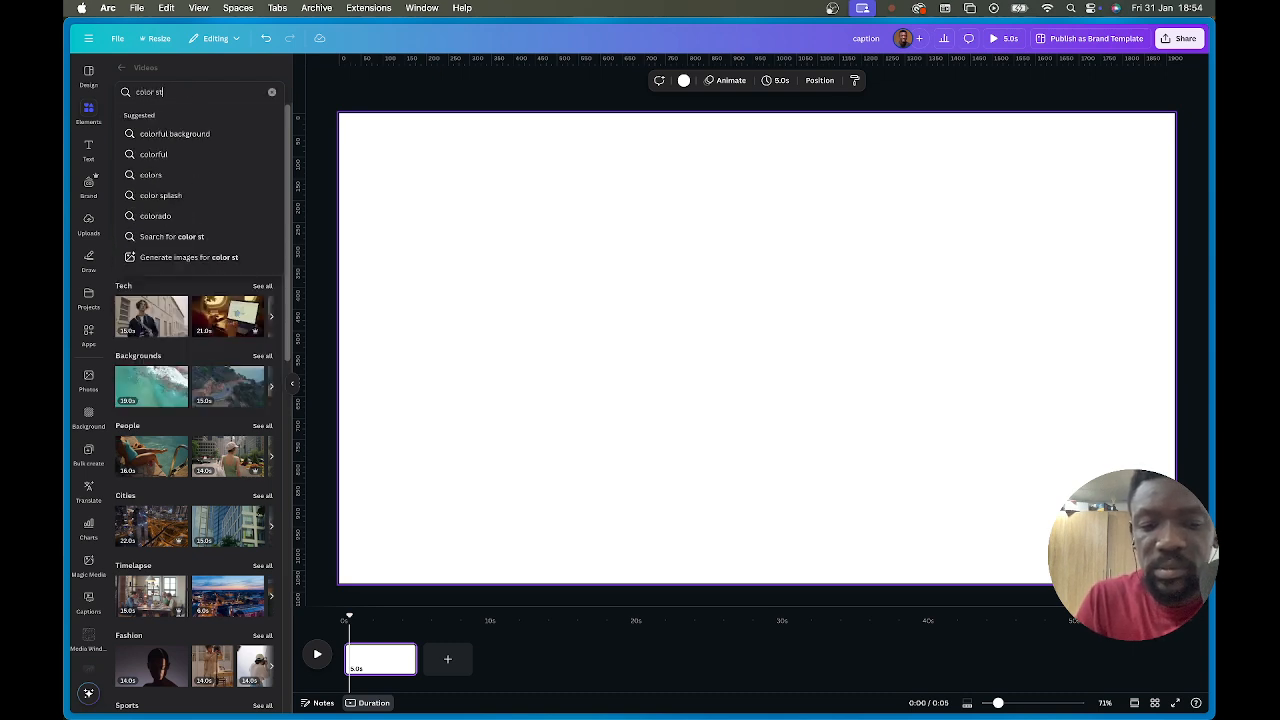
{"action": "type", "text": "ripes"}
{"action": "key", "text": "Return"}
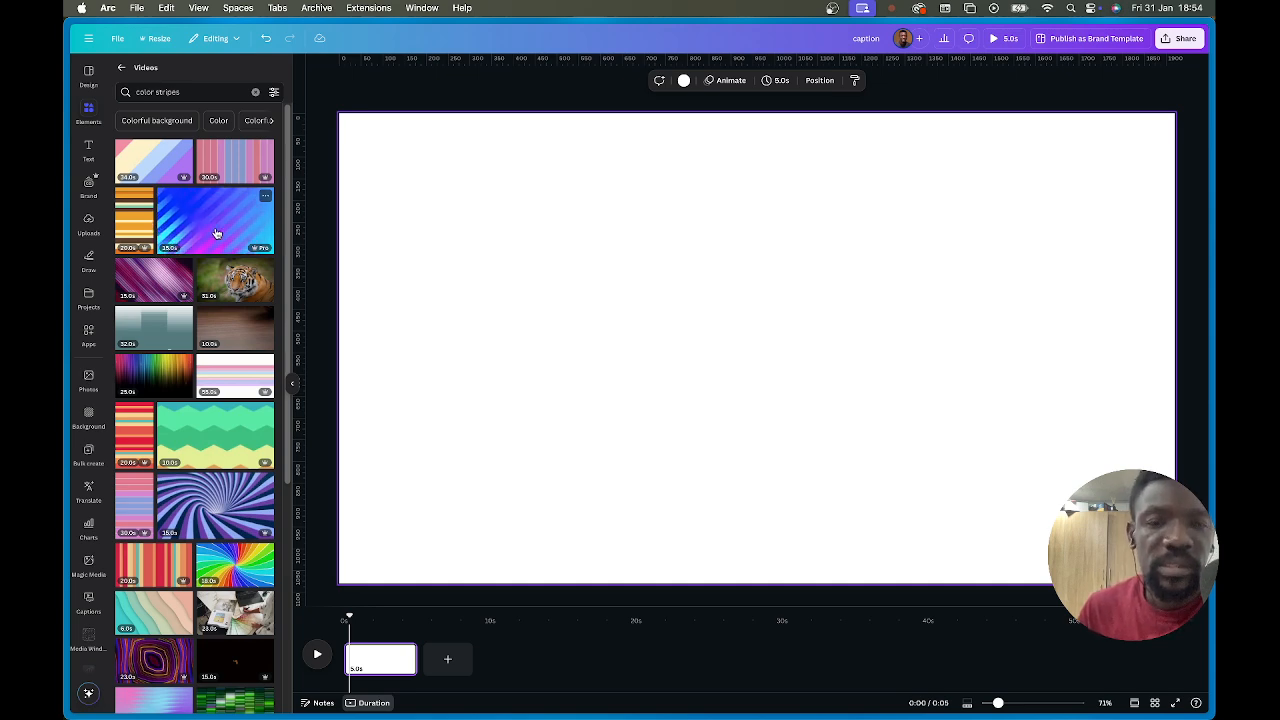
{"action": "left_click", "coordinate": [216, 233]}
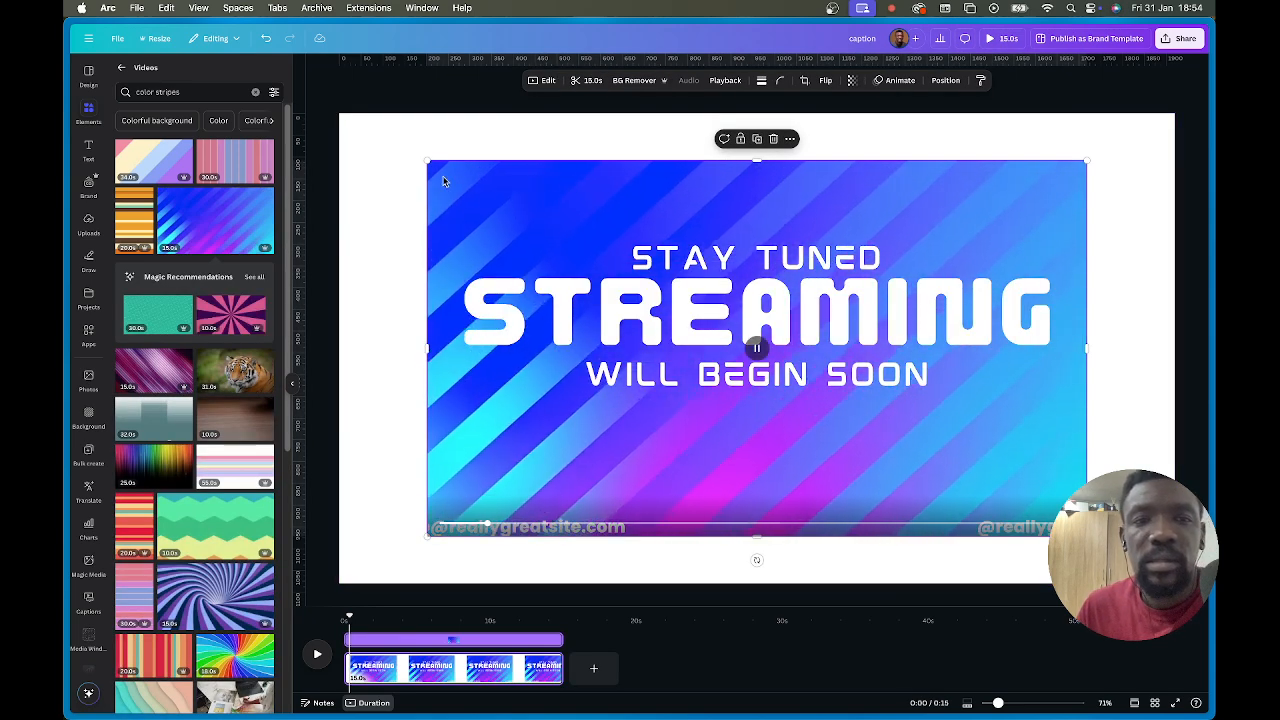
{"action": "left_click_drag", "start_coordinate": [430, 160], "coordinate": [334, 107]}
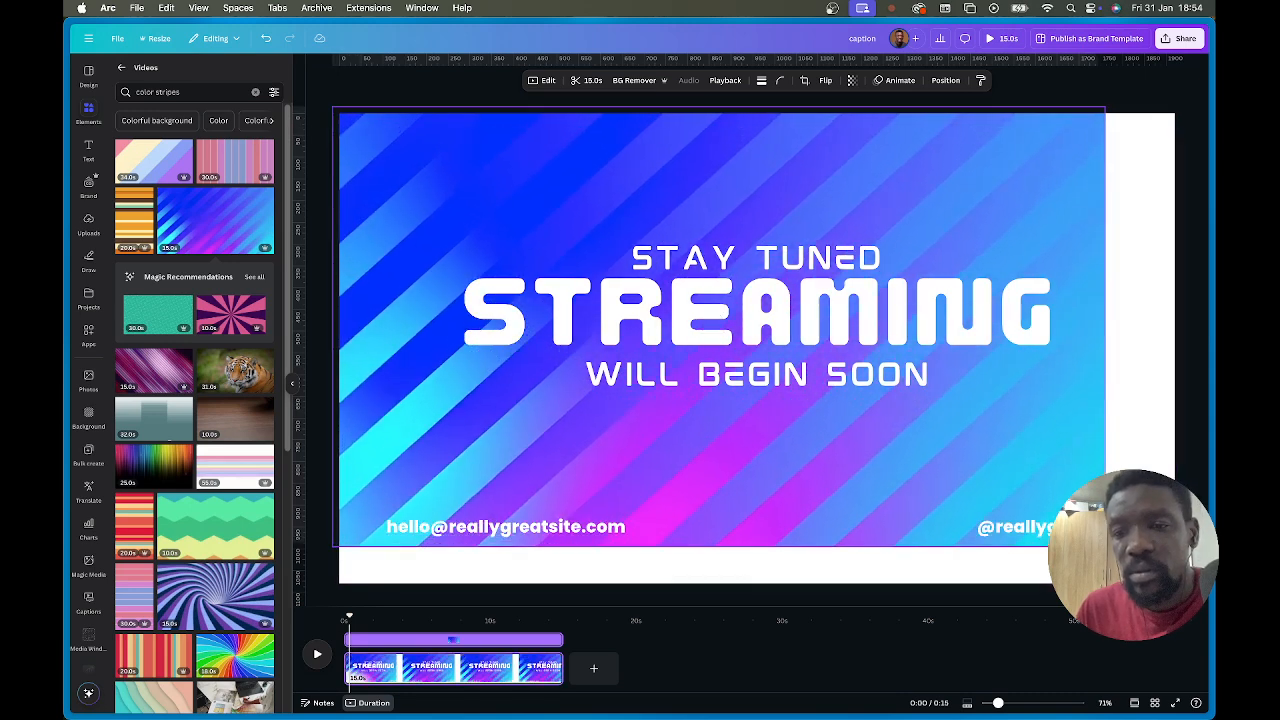
{"action": "left_click_drag", "start_coordinate": [1105, 547], "coordinate": [1175, 586]}
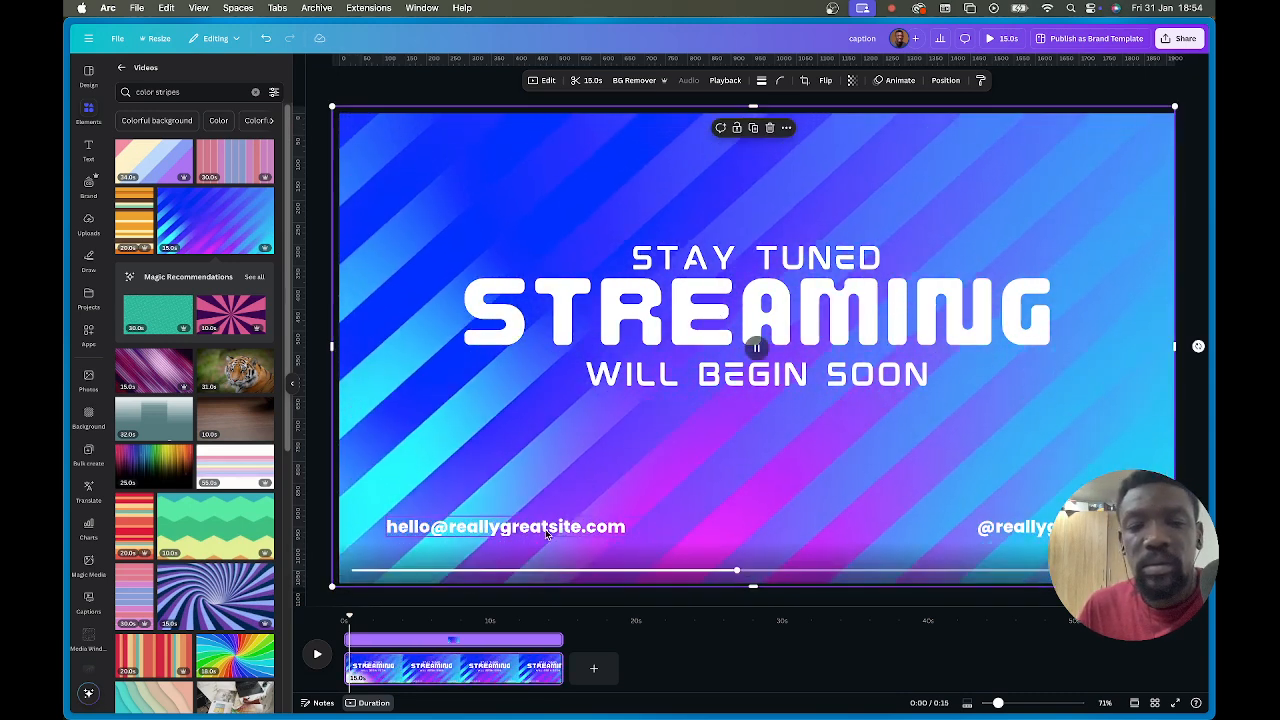
Delete the contact details along the page's lower edge and move the three "Stay Tuned Streaming Will Begin Soon" text lines down together.
{"action": "left_click", "coordinate": [546, 530]}
{"action": "key", "text": "Delete"}
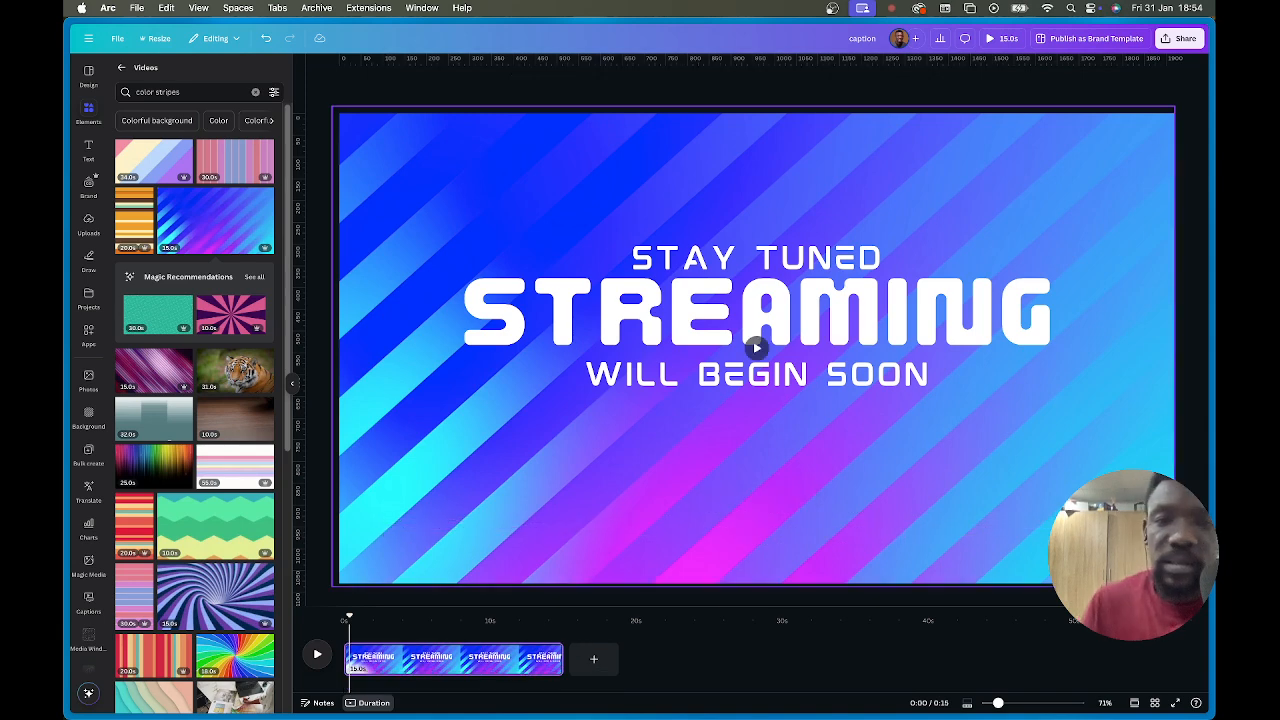
{"action": "left_click", "coordinate": [748, 385]}
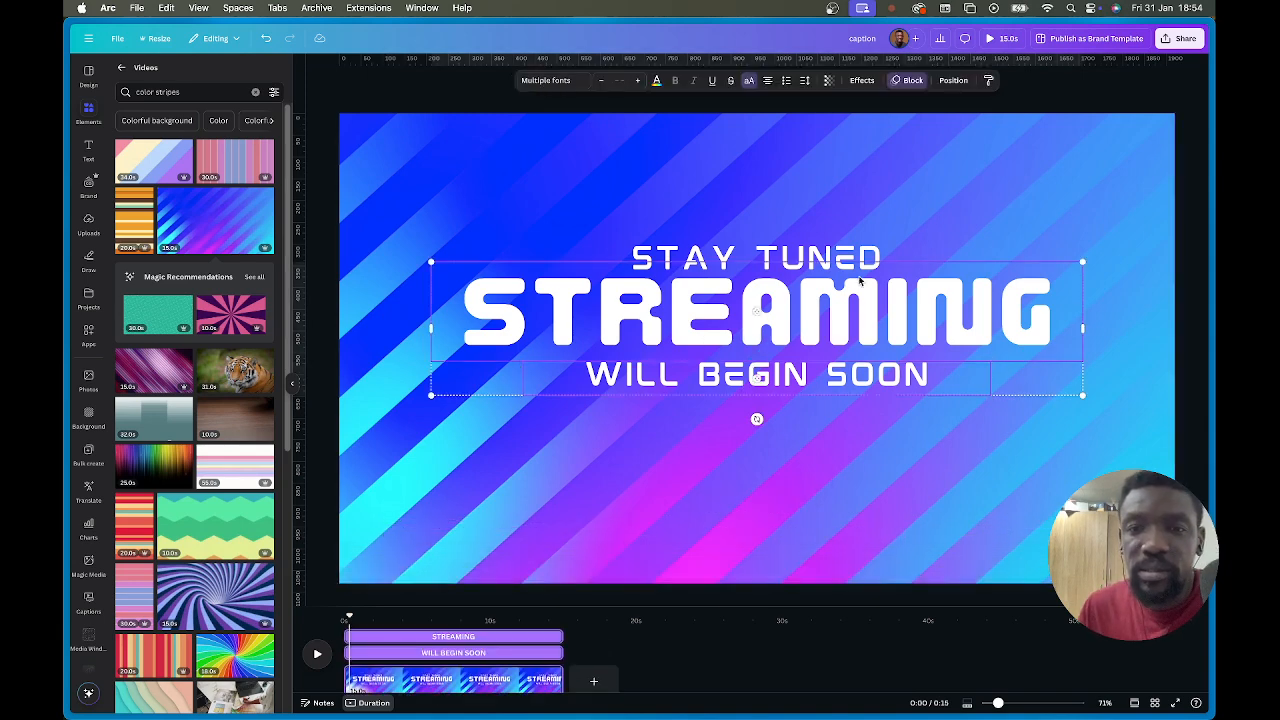
{"action": "left_click", "coordinate": [818, 260], "text": "shift"}
{"action": "left_click_drag", "start_coordinate": [820, 325], "coordinate": [825, 381]}
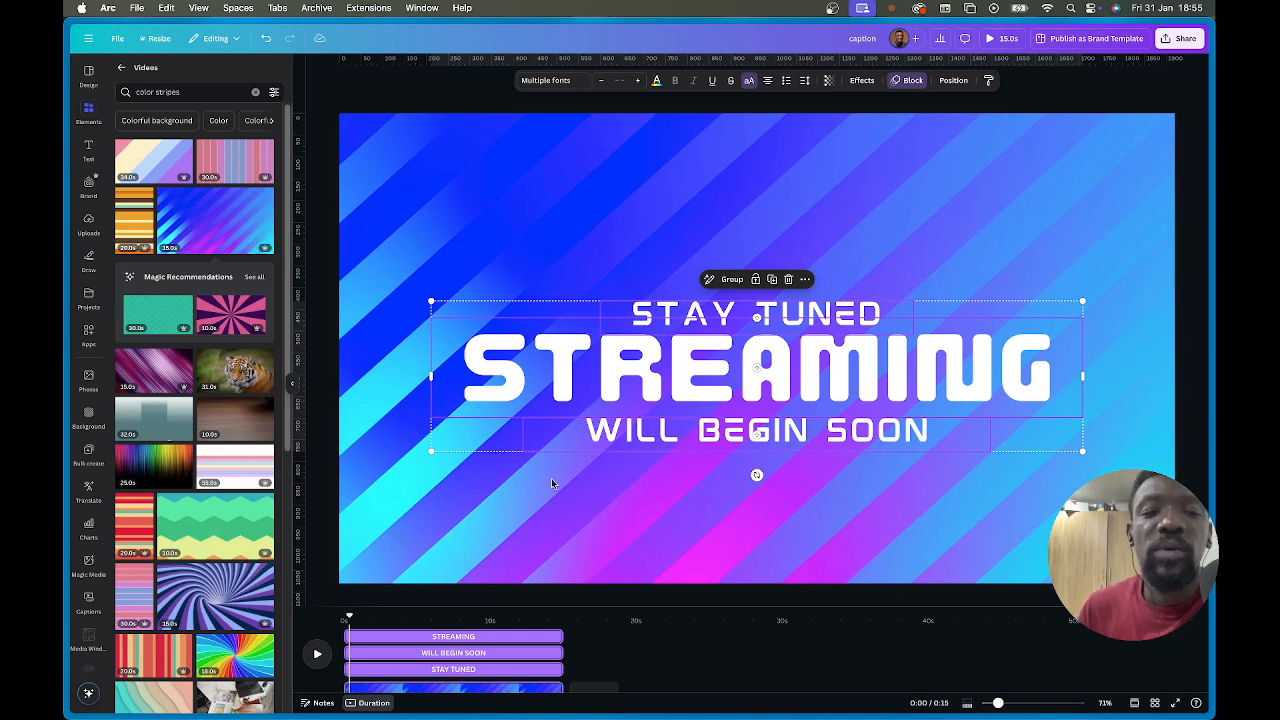
{"action": "mouse_move", "coordinate": [68, 237]}
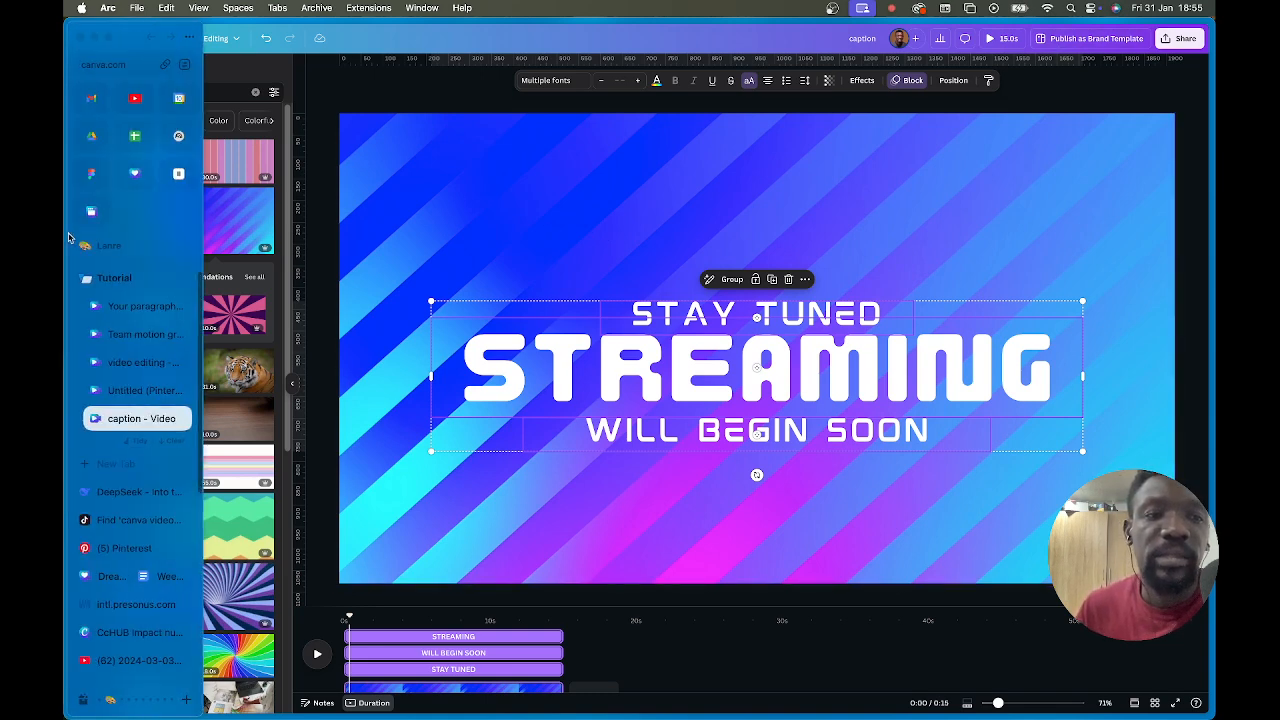
Switch to the "Team motion graphics" design, preview it full screen with the system volume lowered, and exit the preview.
{"action": "left_click", "coordinate": [130, 336]}
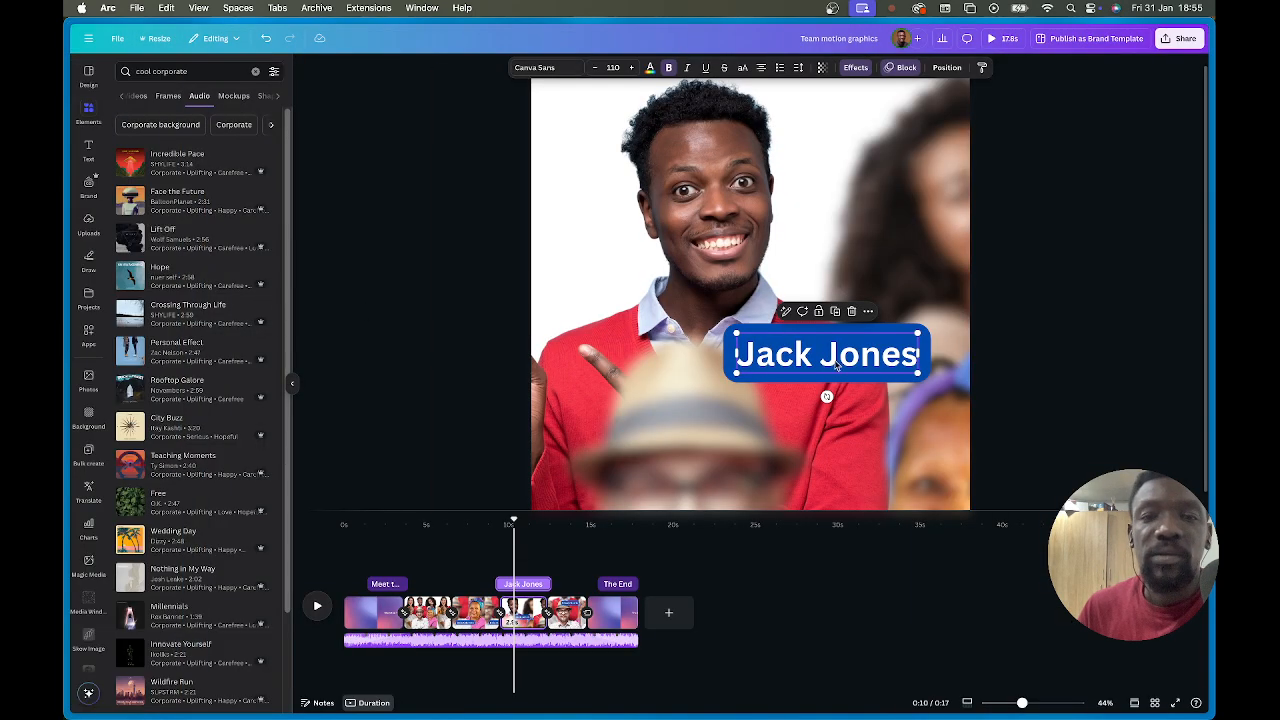
{"action": "left_click", "coordinate": [997, 38]}
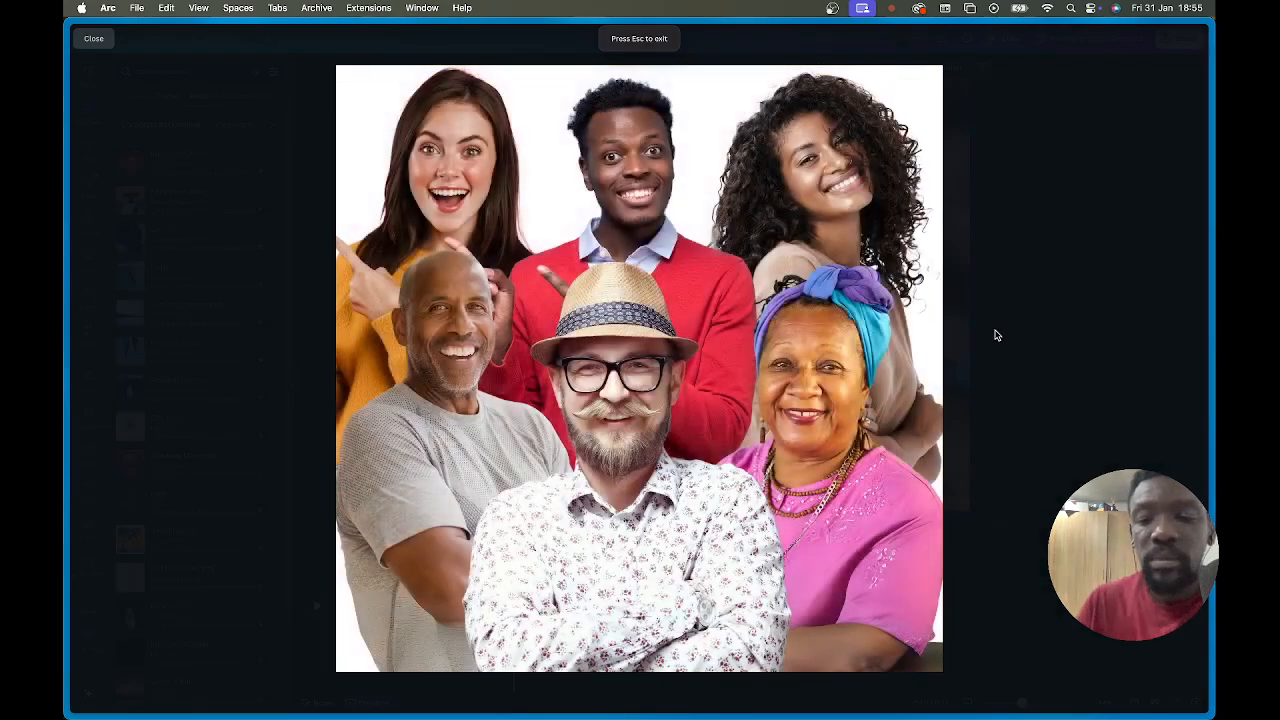
{"action": "key", "text": "XF86AudioLowerVolume"}
{"action": "key", "text": "XF86AudioLowerVolume"}
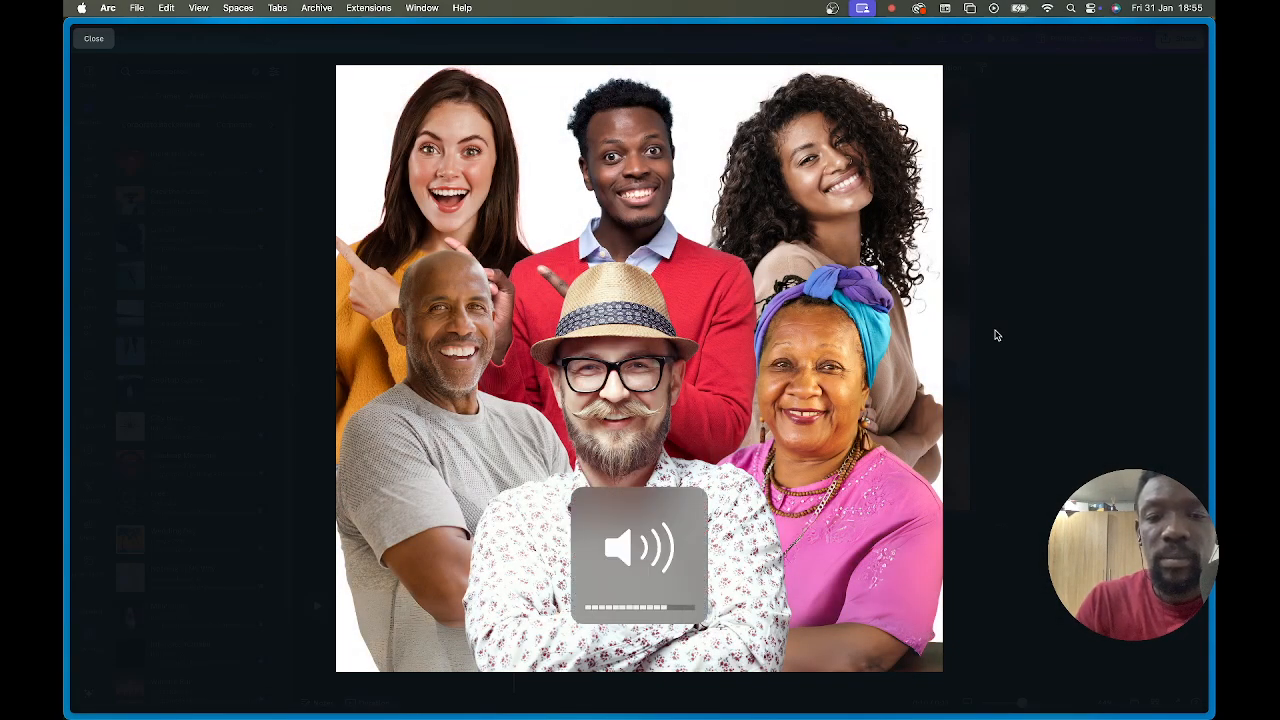
{"action": "key", "text": "XF86AudioLowerVolume"}
{"action": "key", "text": "XF86AudioLowerVolume"}
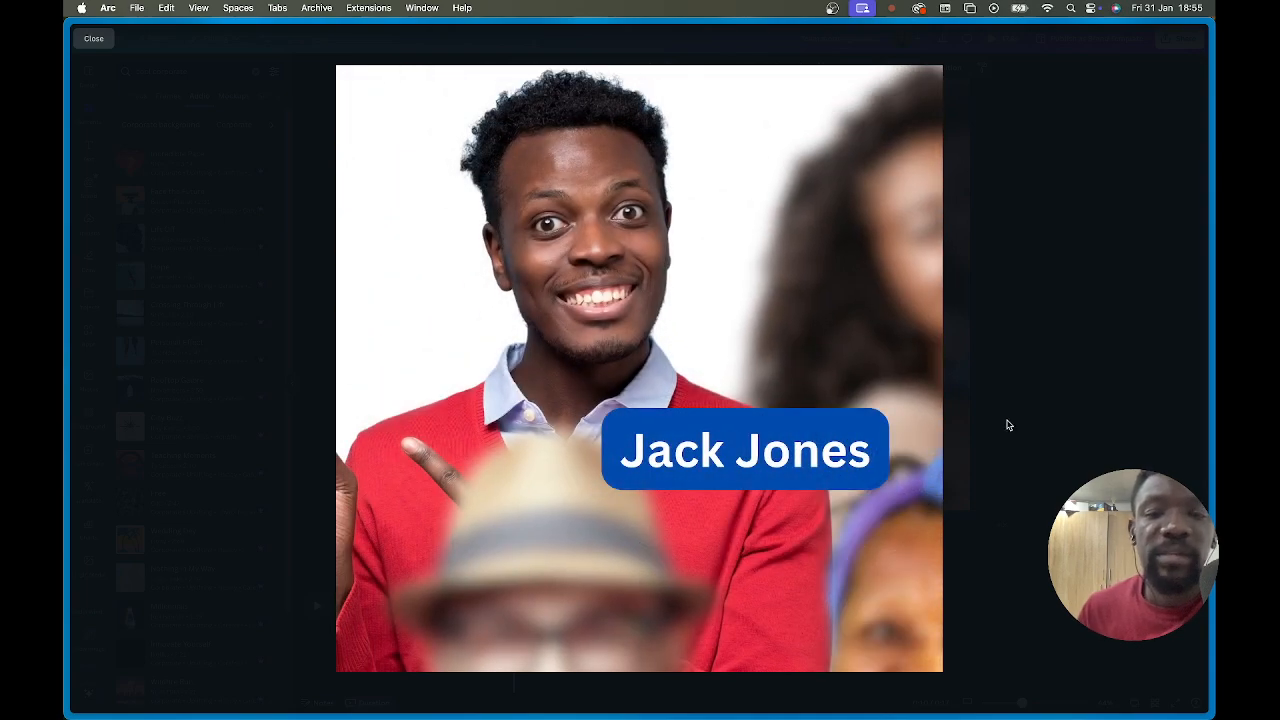
{"action": "key", "text": "Escape"}
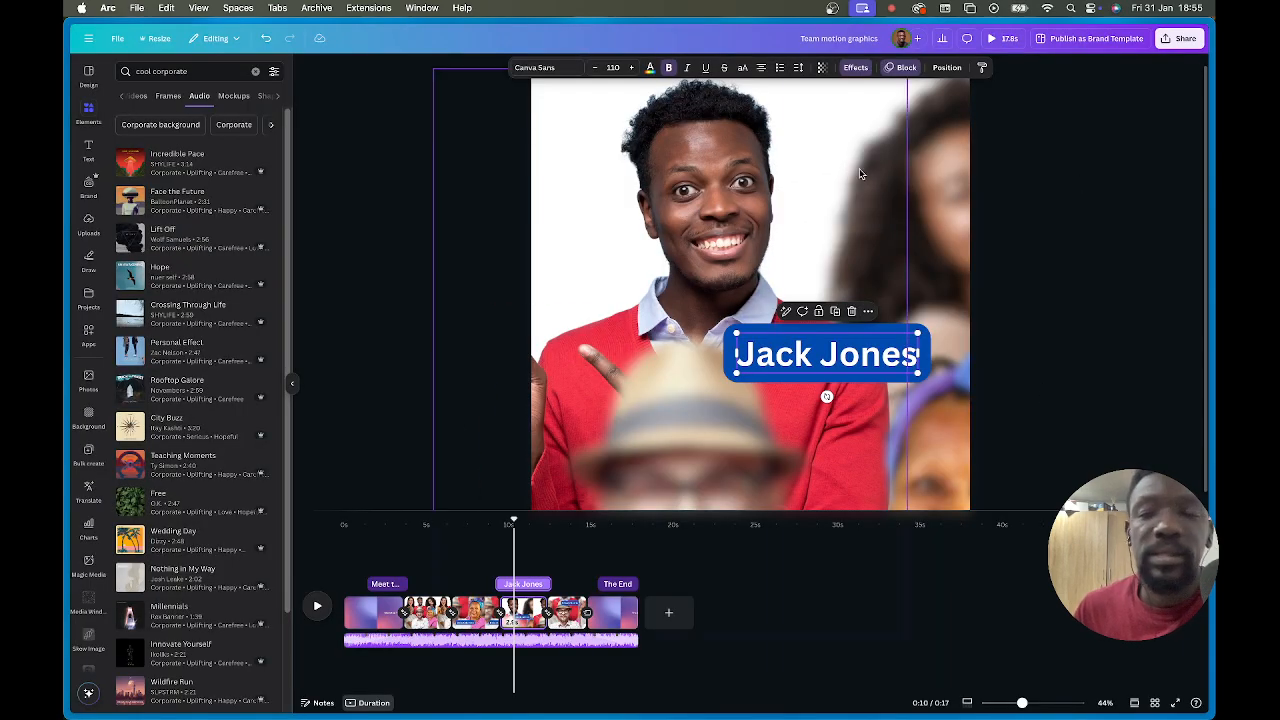
Look at the design's download options, then step through the opening, group and headwrap-woman pages on the timeline.
{"action": "left_click", "coordinate": [1177, 42]}
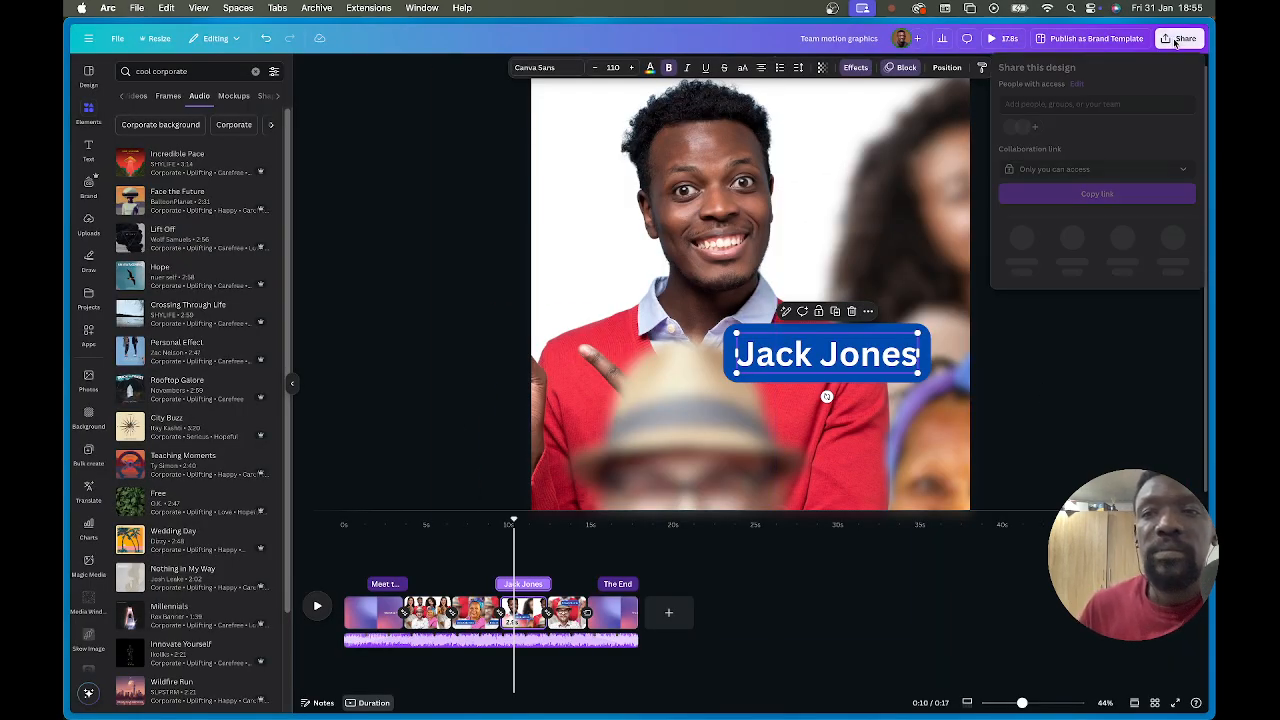
{"action": "left_click", "coordinate": [1022, 241]}
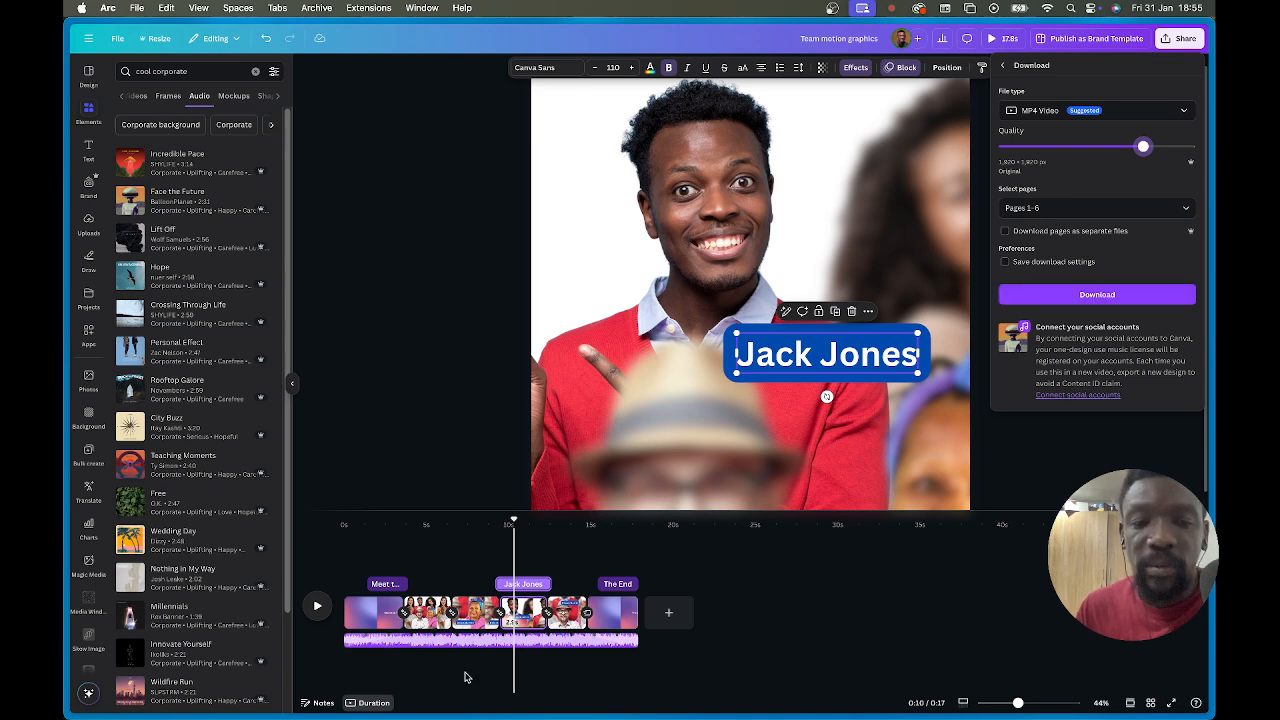
{"action": "left_click", "coordinate": [432, 623]}
{"action": "left_click", "coordinate": [424, 621]}
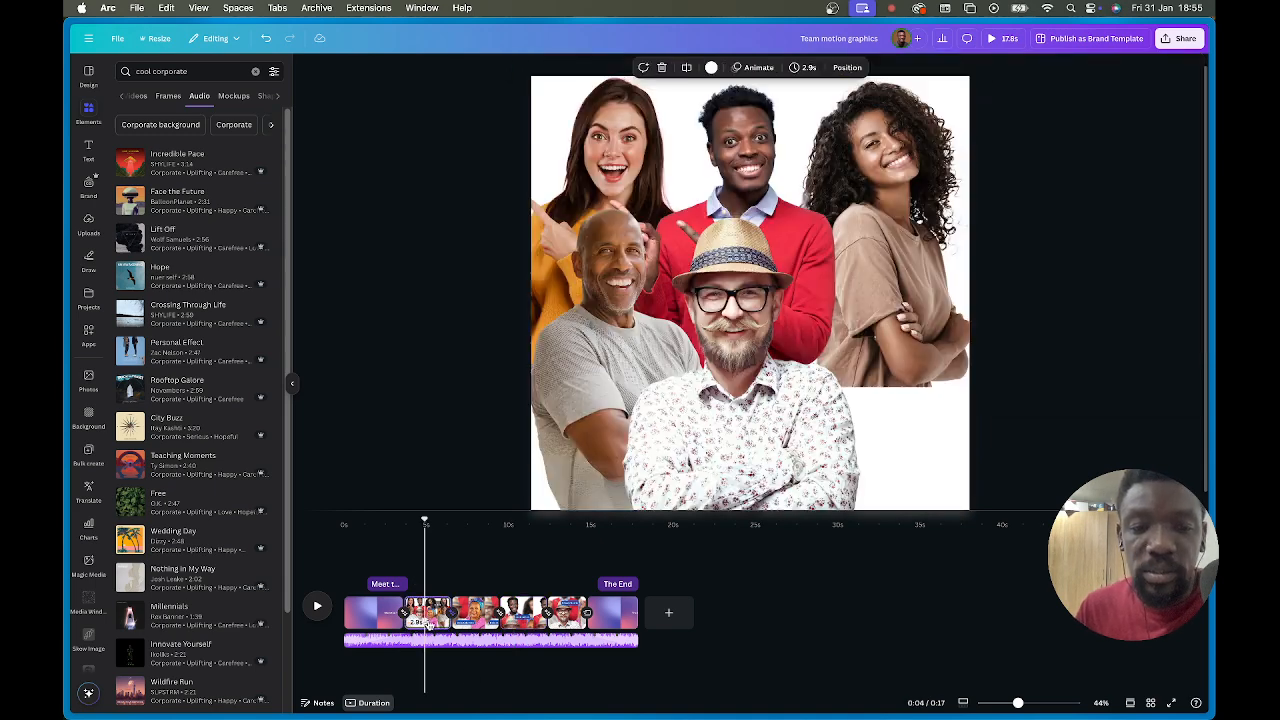
{"action": "left_click", "coordinate": [363, 623]}
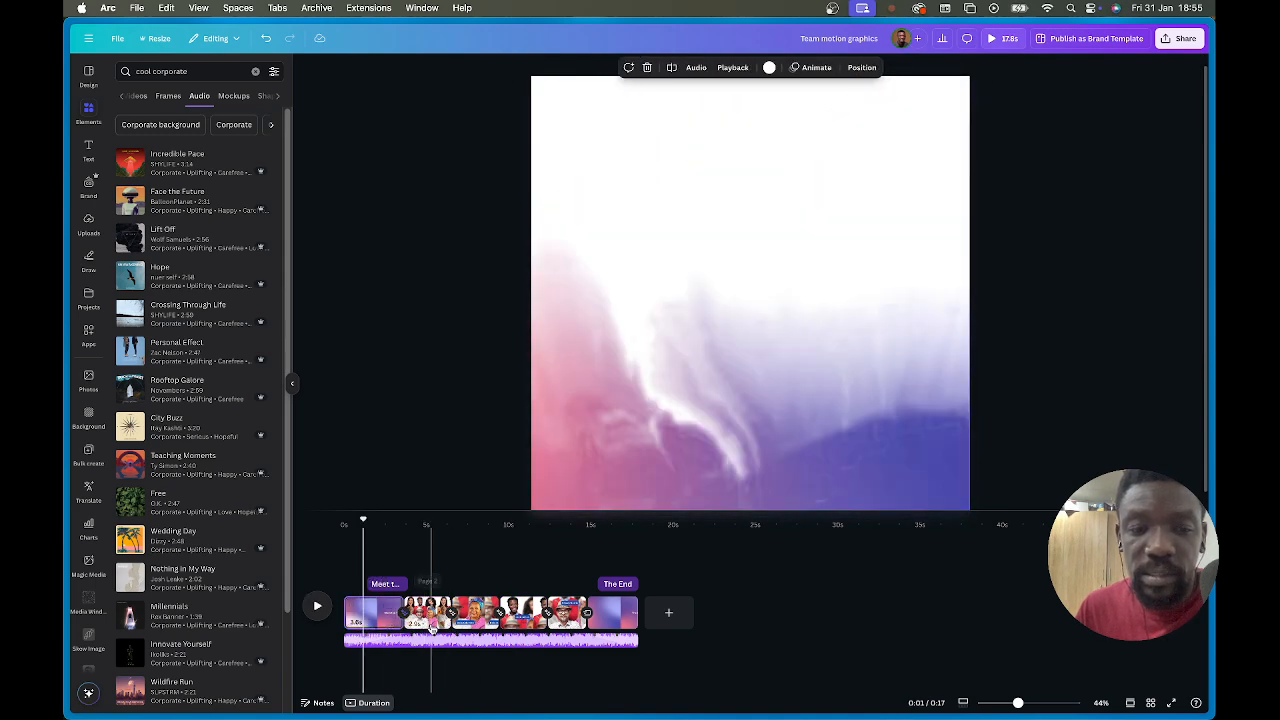
{"action": "left_click", "coordinate": [431, 623]}
{"action": "left_click", "coordinate": [480, 623]}
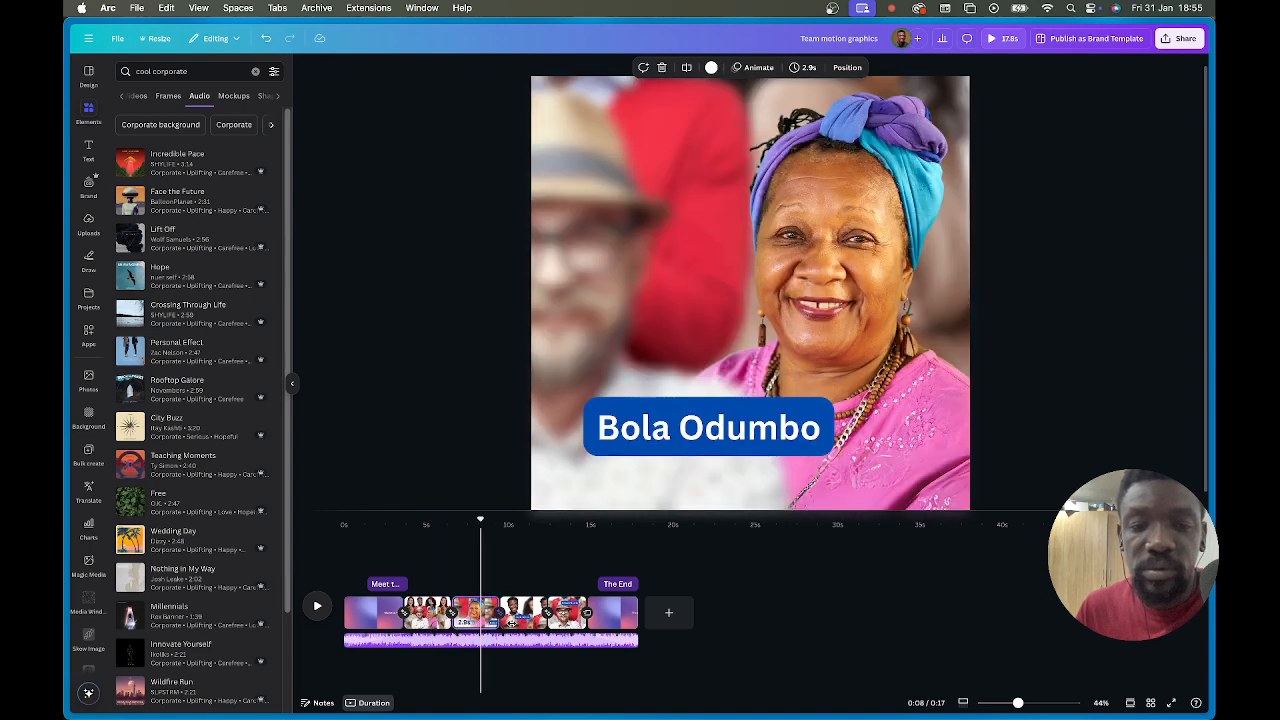
Download pages 1-6 as an MP4 video at the highest quality, 2,880 × 2,880 px.
{"action": "left_click", "coordinate": [1179, 38]}
{"action": "left_click", "coordinate": [1030, 247]}
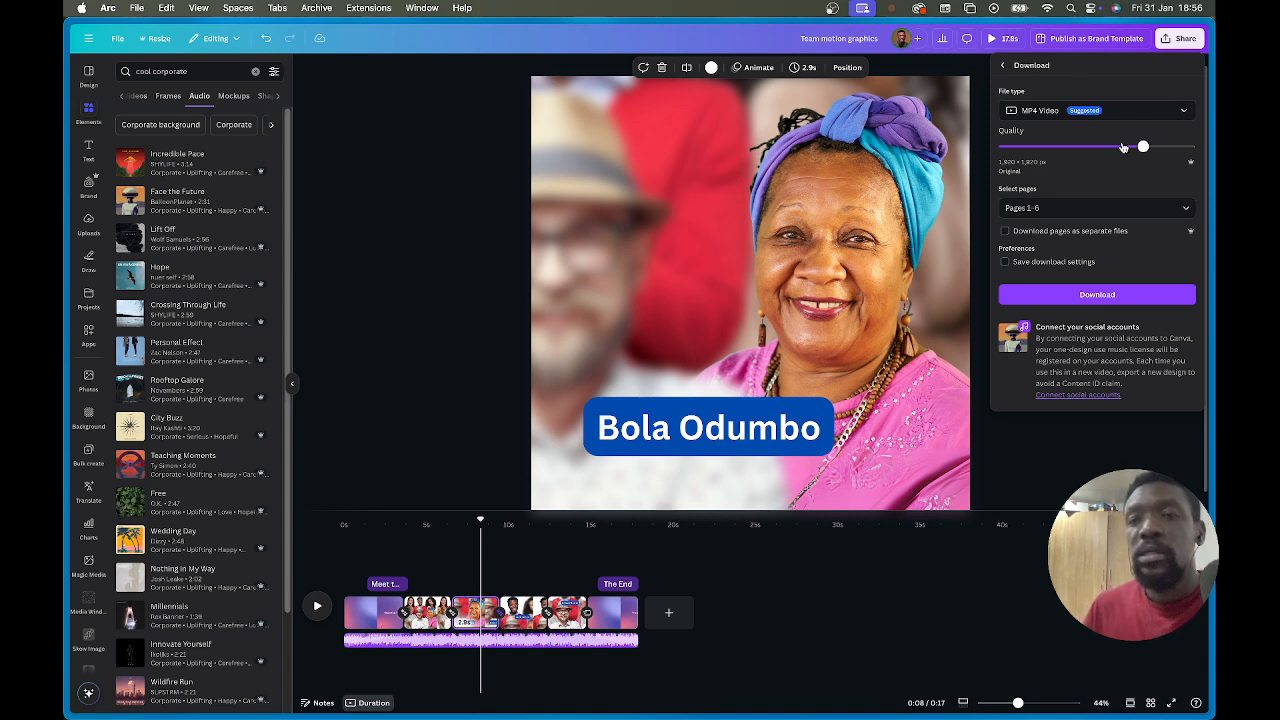
{"action": "left_click_drag", "start_coordinate": [1150, 148], "coordinate": [1207, 157]}
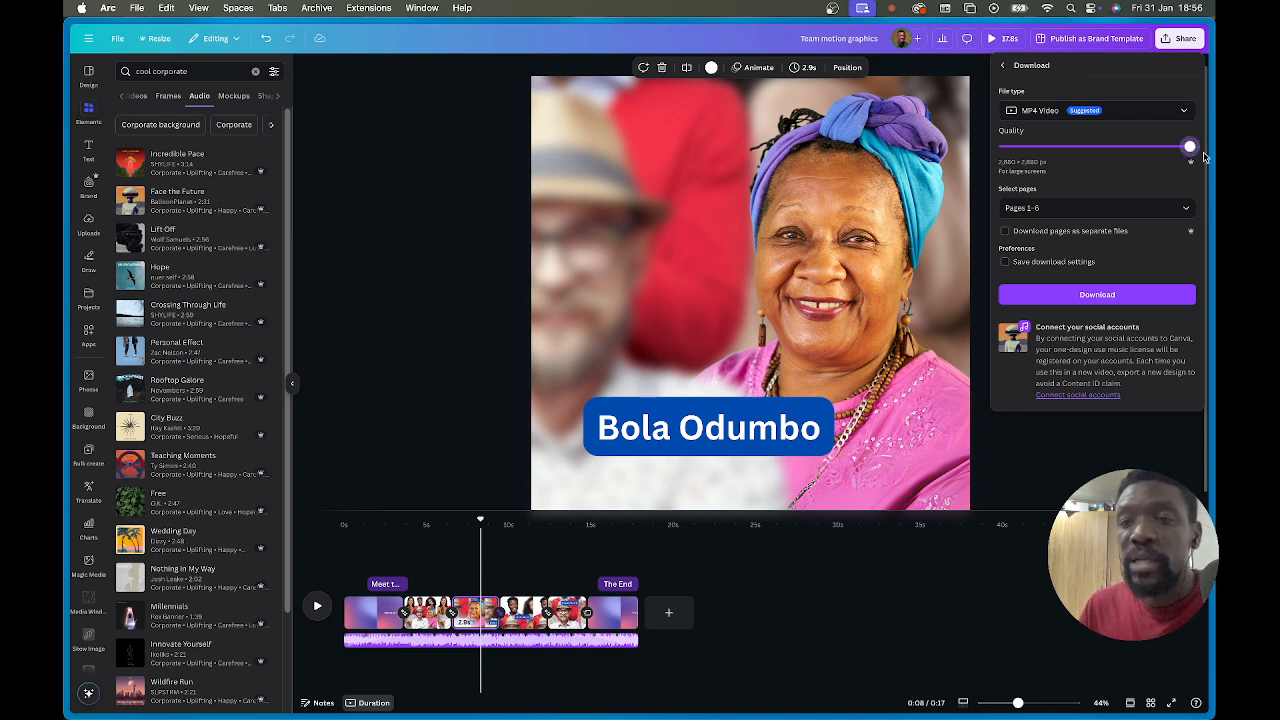
{"action": "left_click", "coordinate": [1051, 296]}
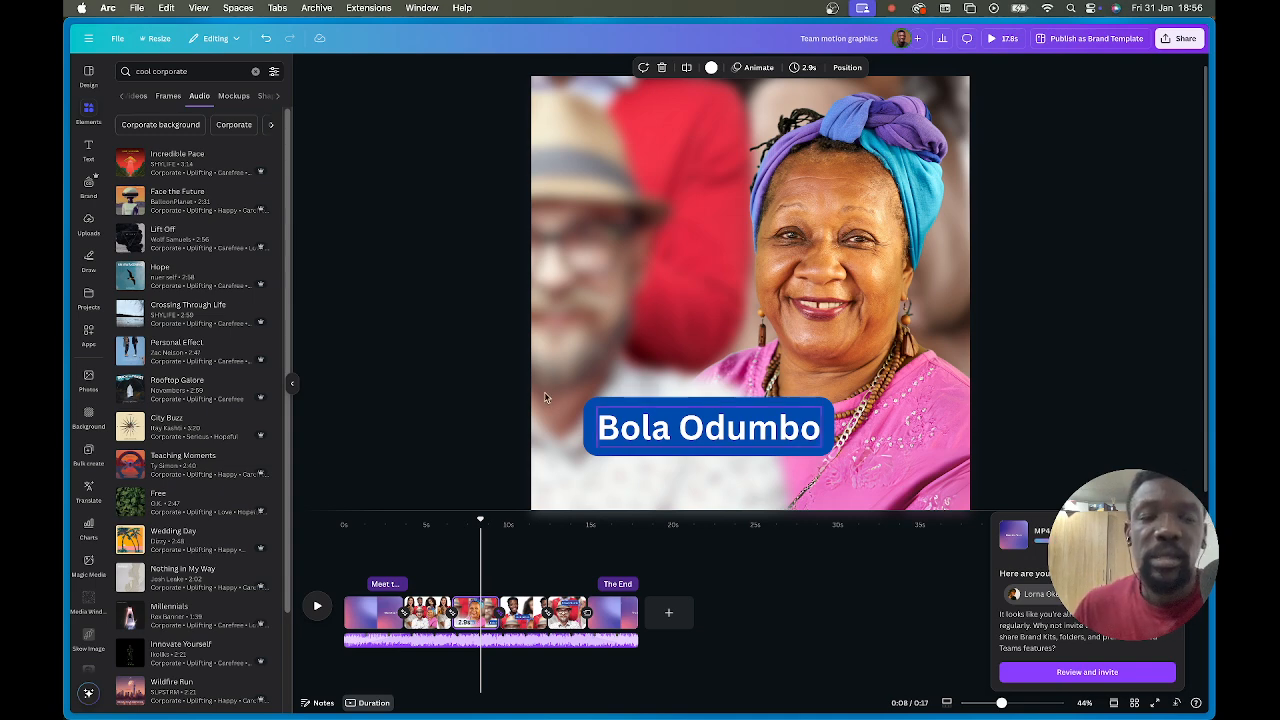
Revisit the open "caption" video design and then the "Your paragraph text" design.
{"action": "mouse_move", "coordinate": [67, 315]}
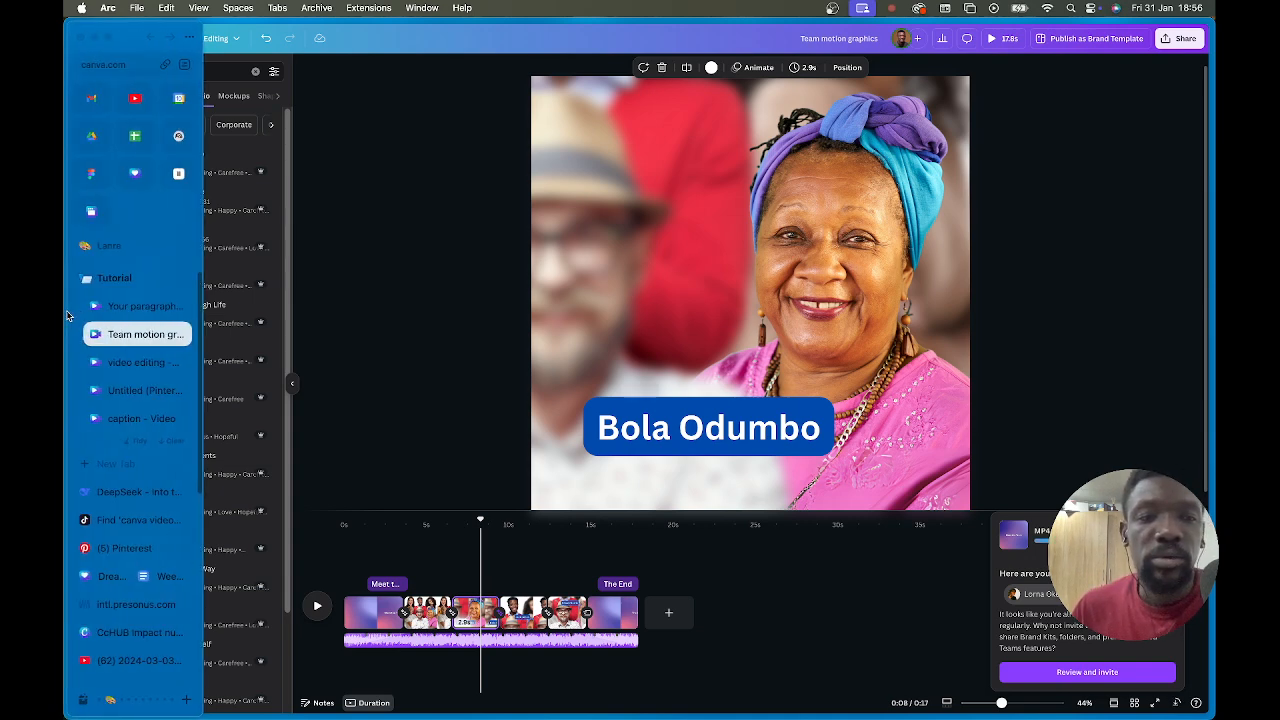
{"action": "left_click", "coordinate": [125, 420]}
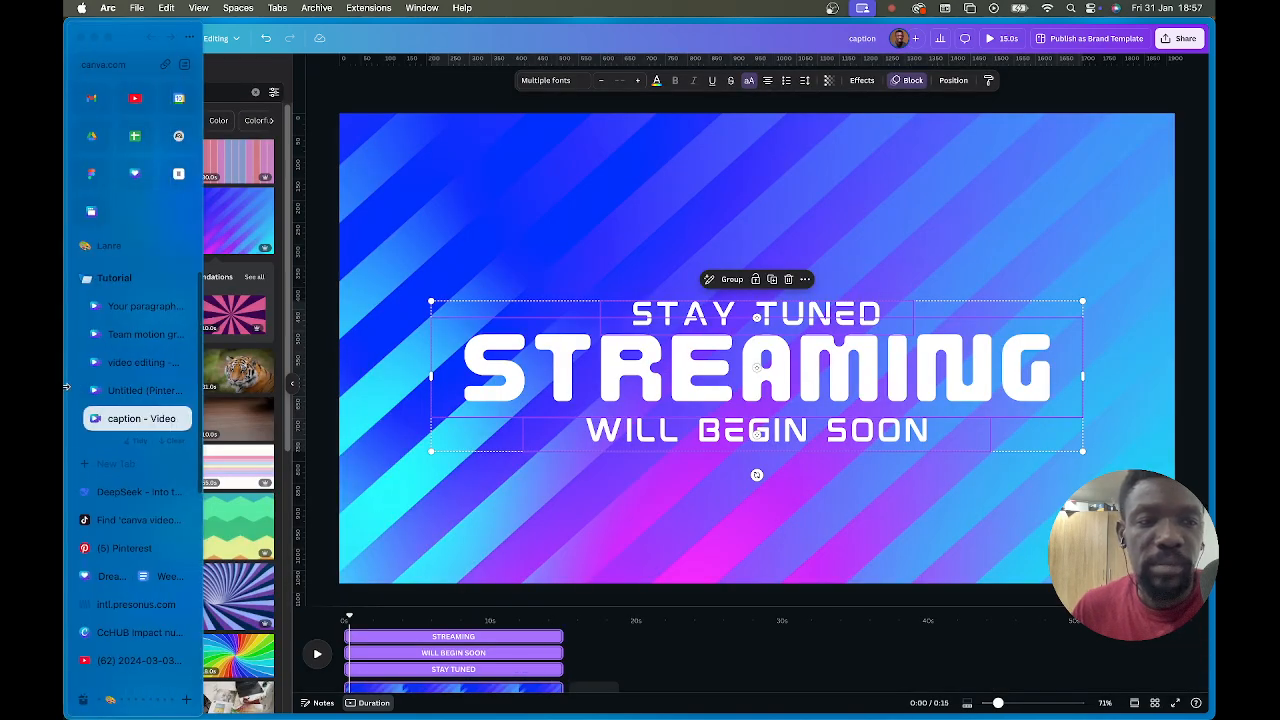
{"action": "left_click", "coordinate": [140, 306]}
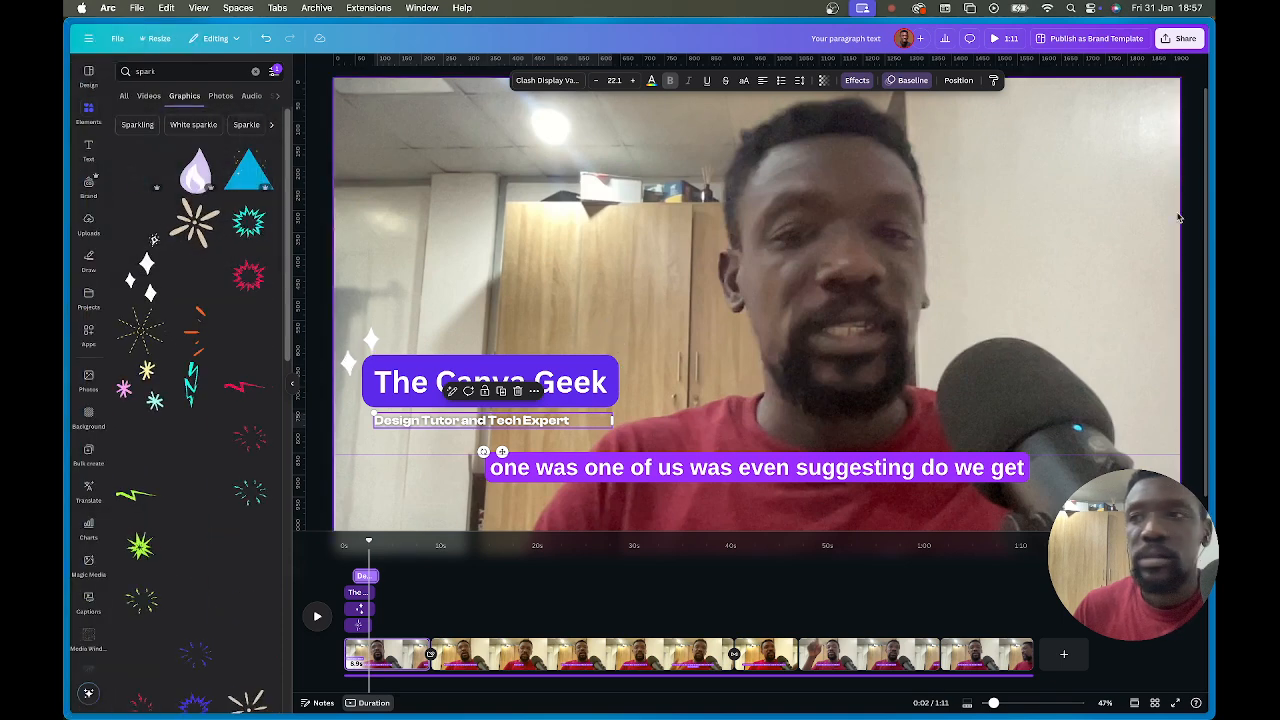
Go to canva.com in a new tab and open the recent "2025 SOTS meet the ministers" video design.
{"action": "mouse_move", "coordinate": [66, 262]}
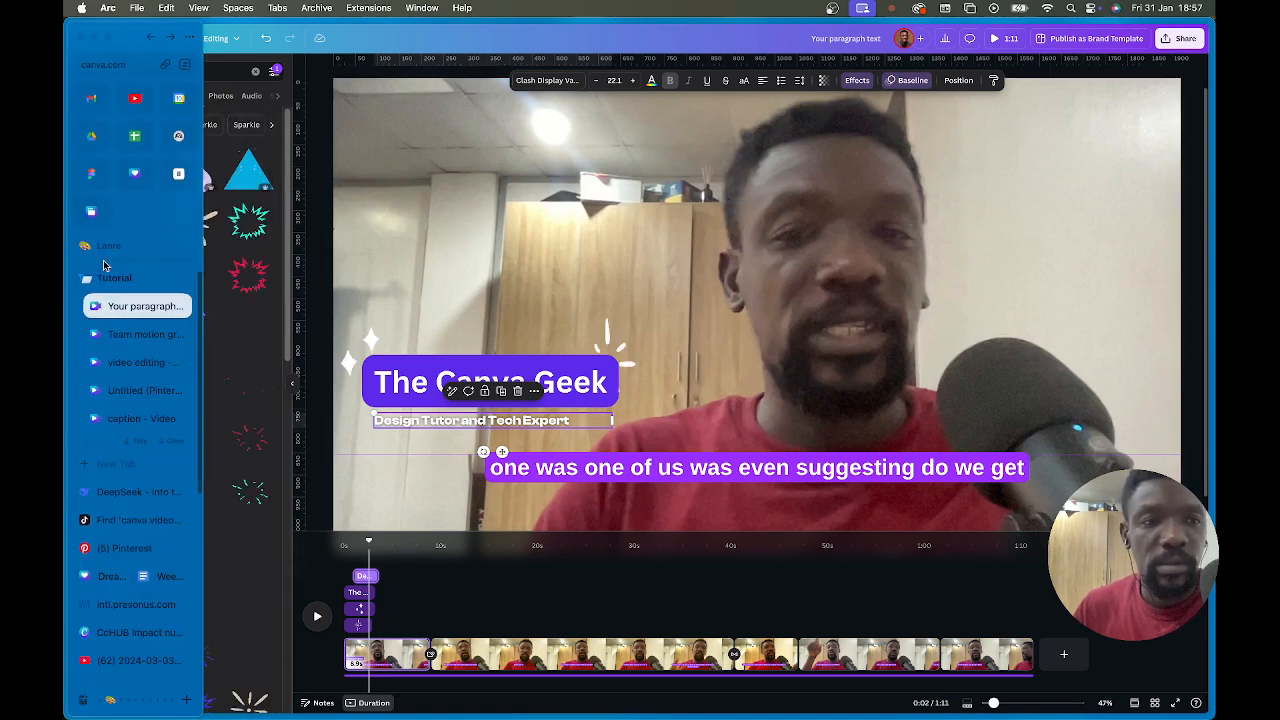
{"action": "key", "text": "super+t"}
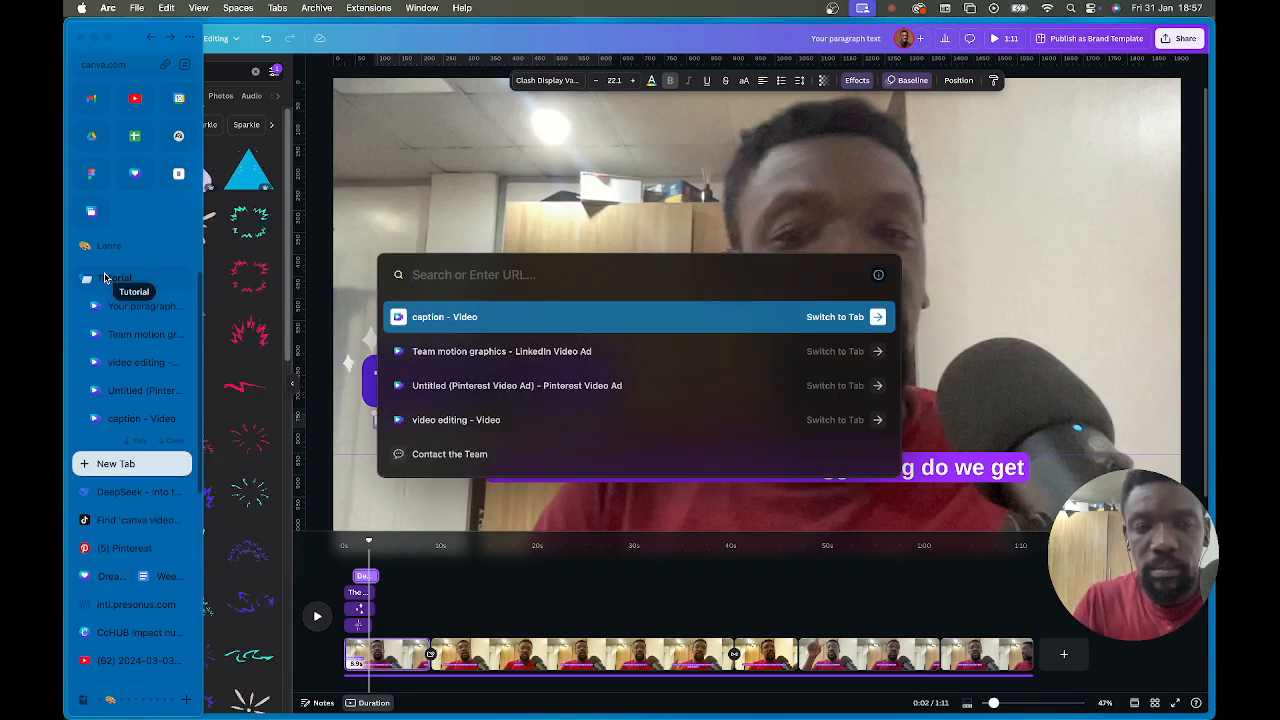
{"action": "type", "text": "canav"}
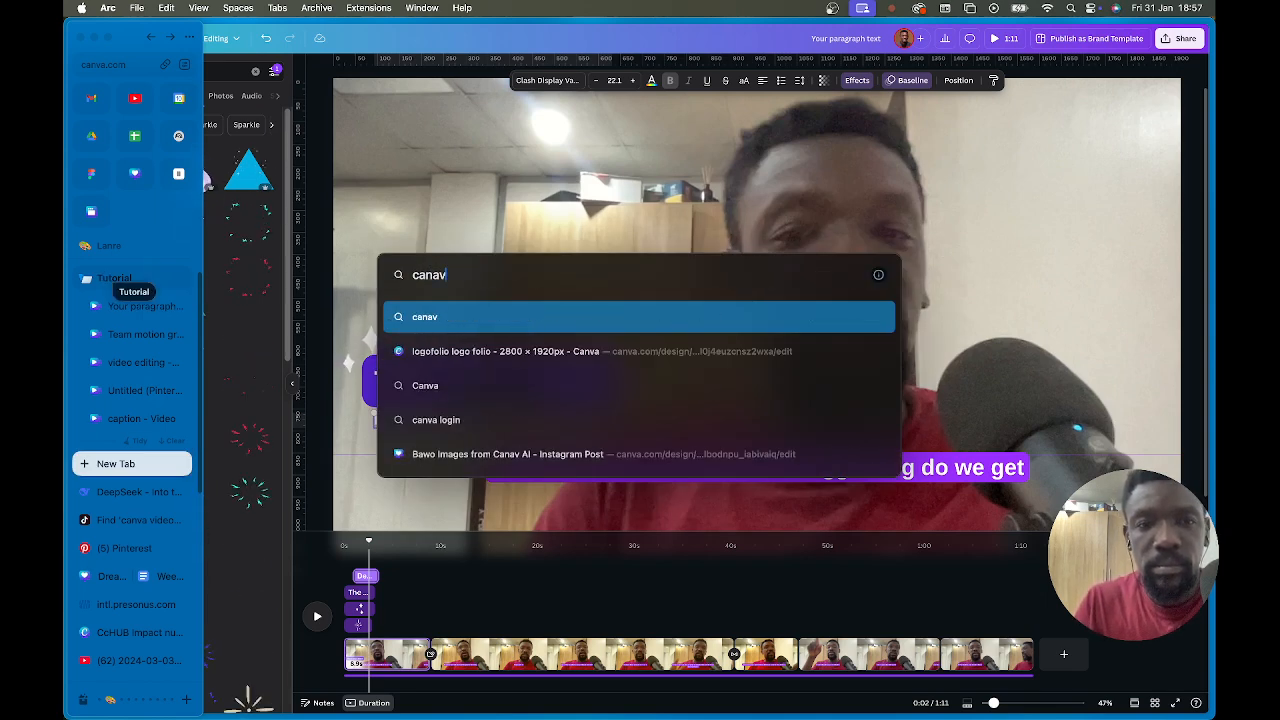
{"action": "key", "text": "BackSpace"}
{"action": "key", "text": "BackSpace"}
{"action": "type", "text": "va"}
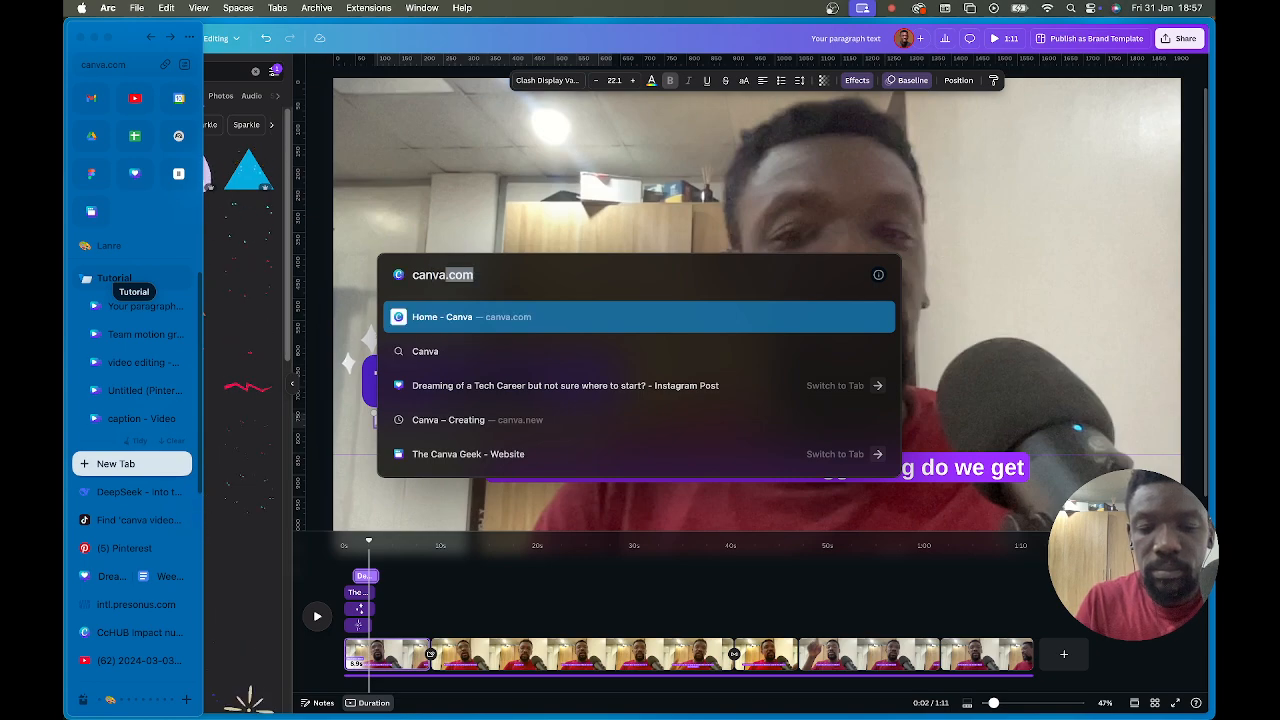
{"action": "type", "text": ".com"}
{"action": "key", "text": "Return"}
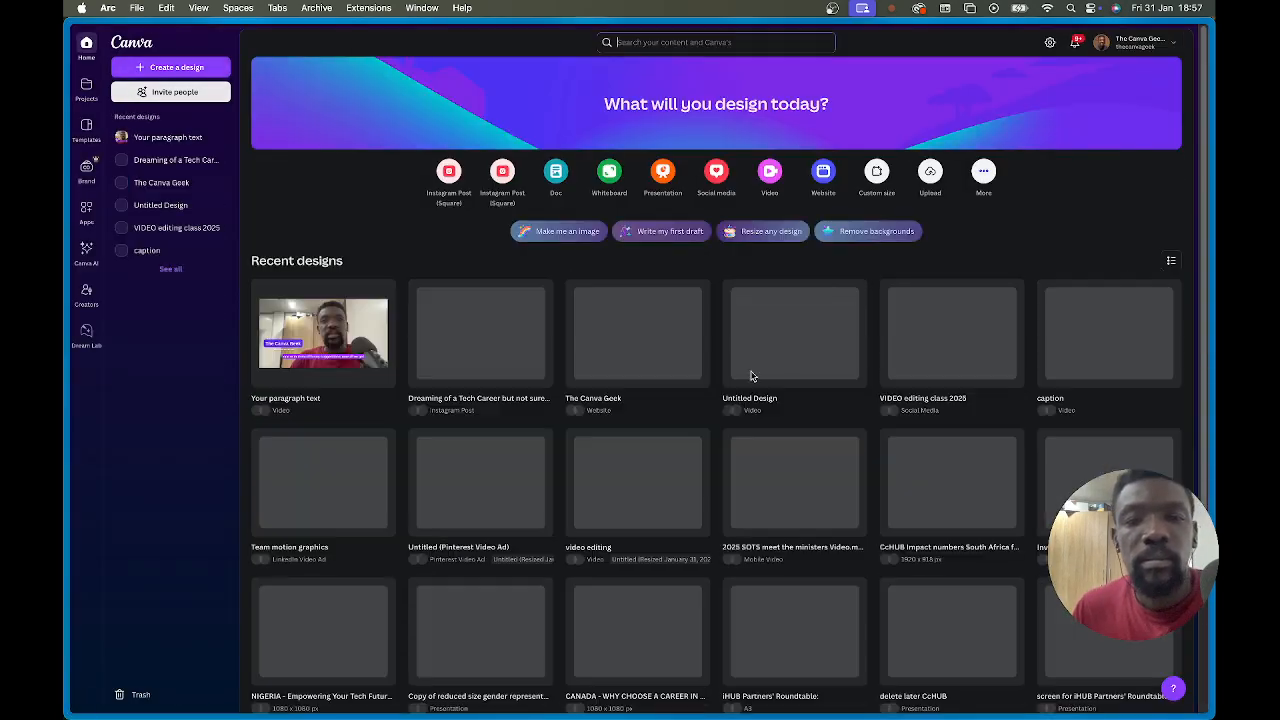
{"action": "left_click", "coordinate": [783, 479]}
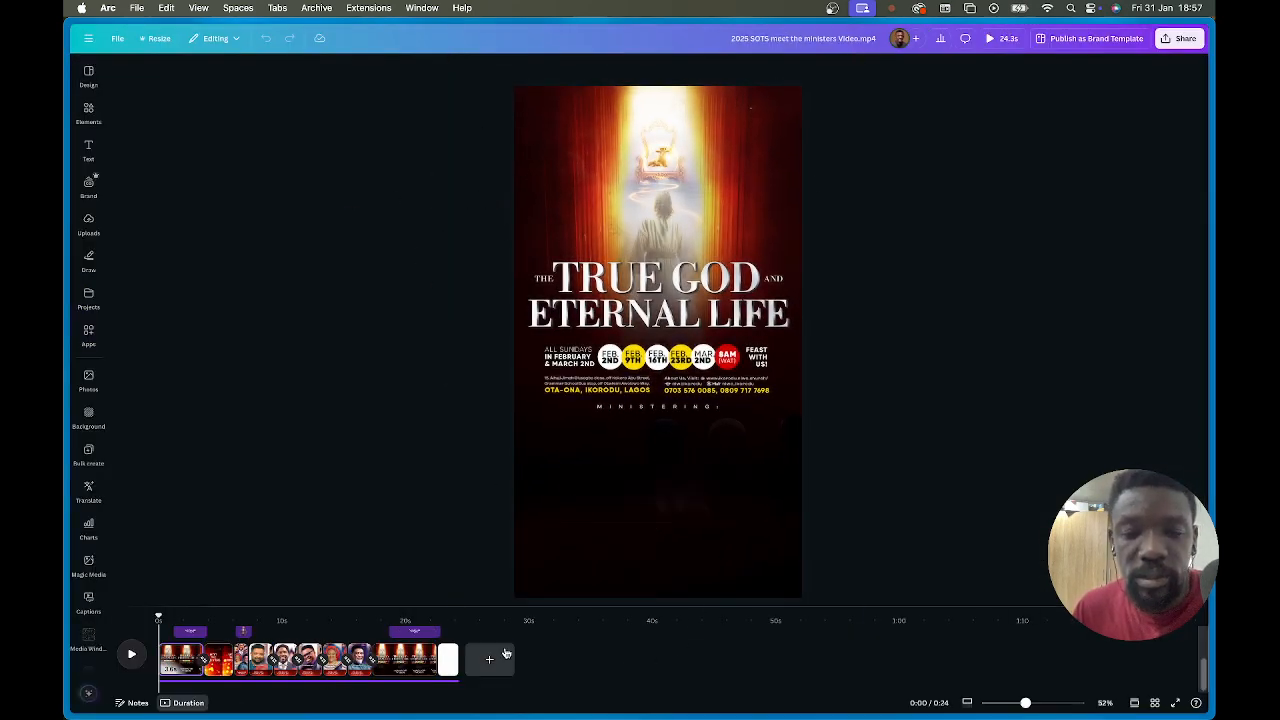
Enlarge the timeline to 162% and scrub through the video to the closing "Season of the Spirit" page at 20 seconds.
{"action": "left_click", "coordinate": [657, 229]}
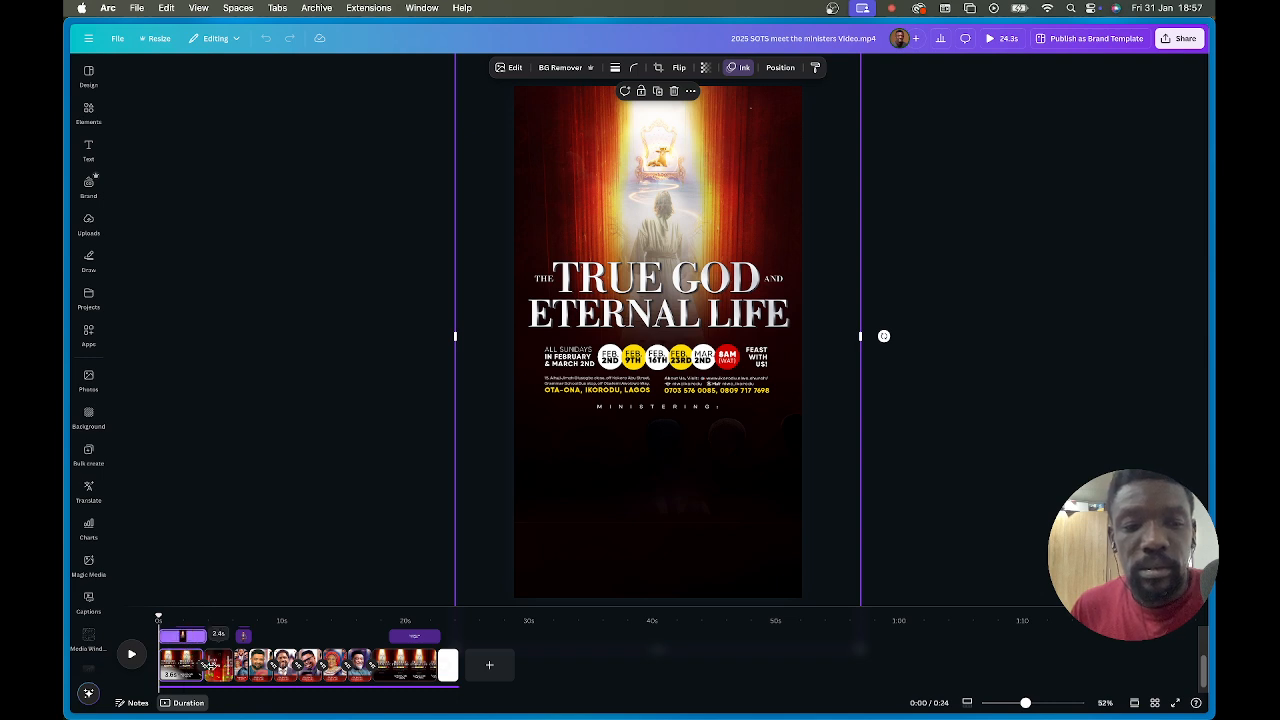
{"action": "left_click", "coordinate": [969, 705]}
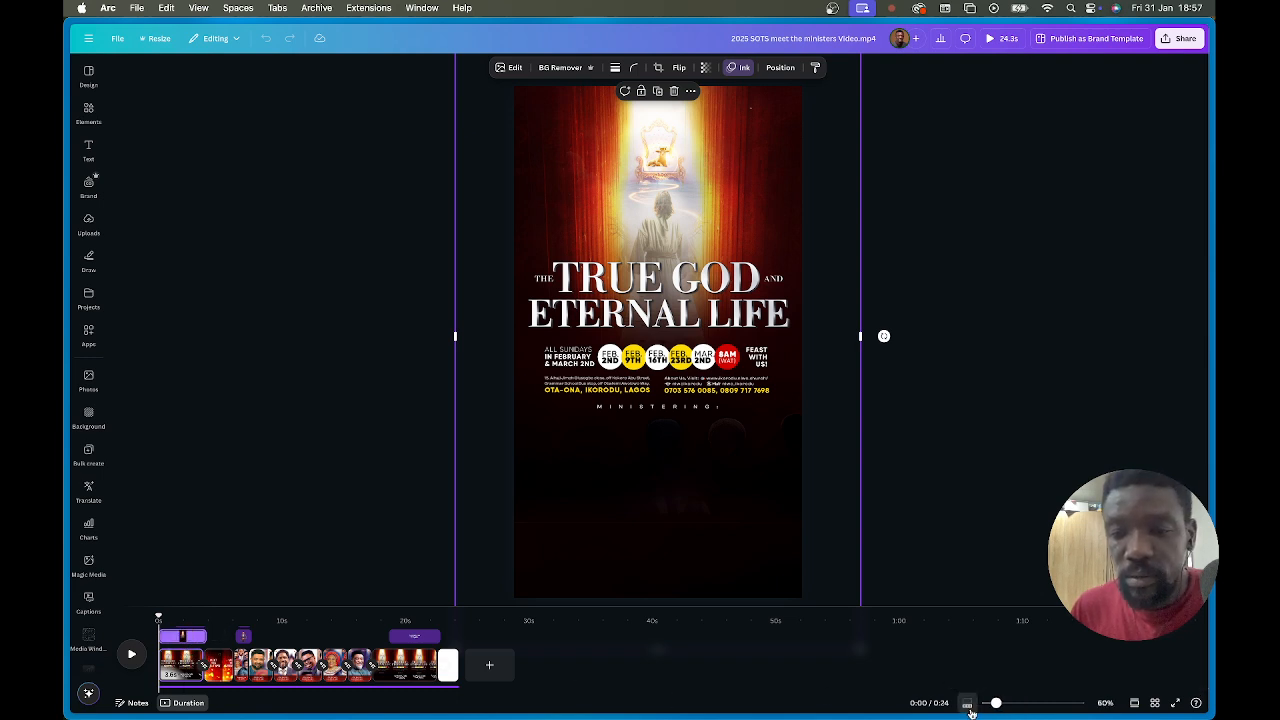
{"action": "left_click_drag", "start_coordinate": [997, 705], "coordinate": [1015, 705]}
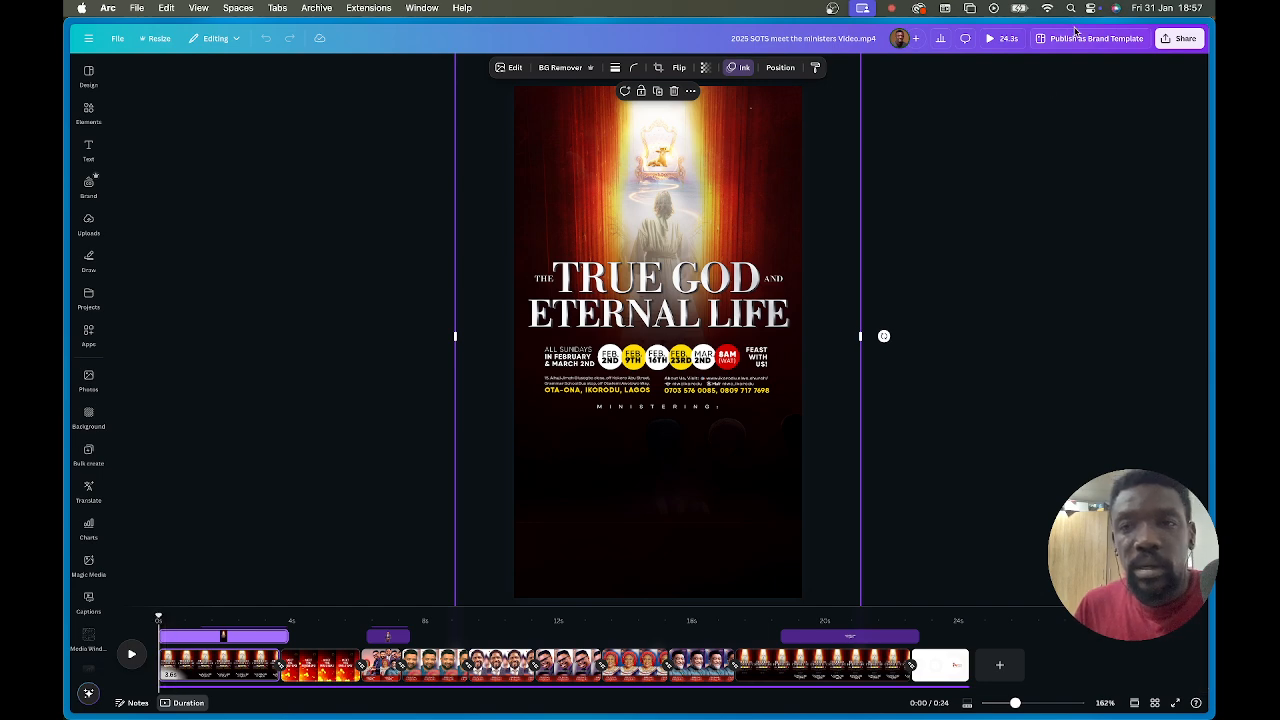
{"action": "left_click_drag", "start_coordinate": [158, 616], "coordinate": [372, 610]}
{"action": "mouse_move", "coordinate": [377, 610]}
{"action": "left_mouse_down"}
{"action": "mouse_move", "coordinate": [629, 620]}
{"action": "mouse_move", "coordinate": [834, 603]}
{"action": "left_mouse_up"}
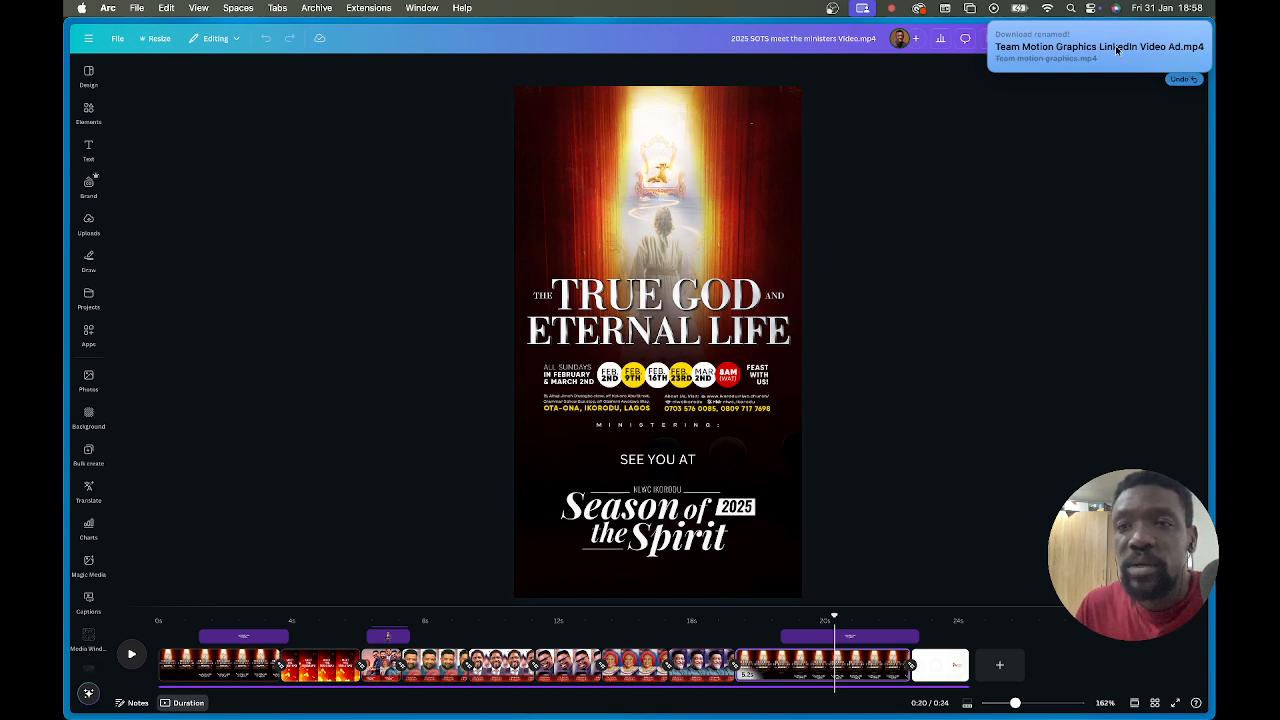
Open the downloaded "Team Motion Graphics LinkedIn Video Ad.mp4" in QuickTime Player, play it, then pause and scrub back to 4 seconds.
{"action": "left_click", "coordinate": [1048, 56]}
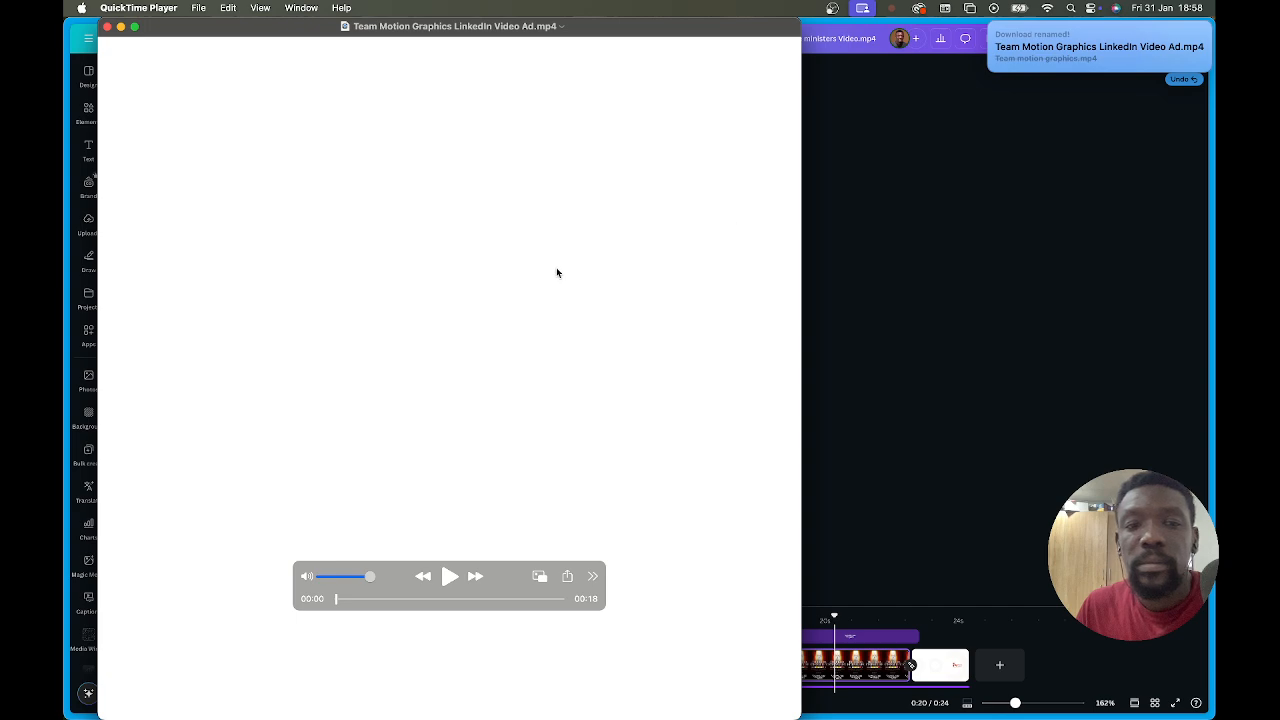
{"action": "left_click", "coordinate": [449, 577]}
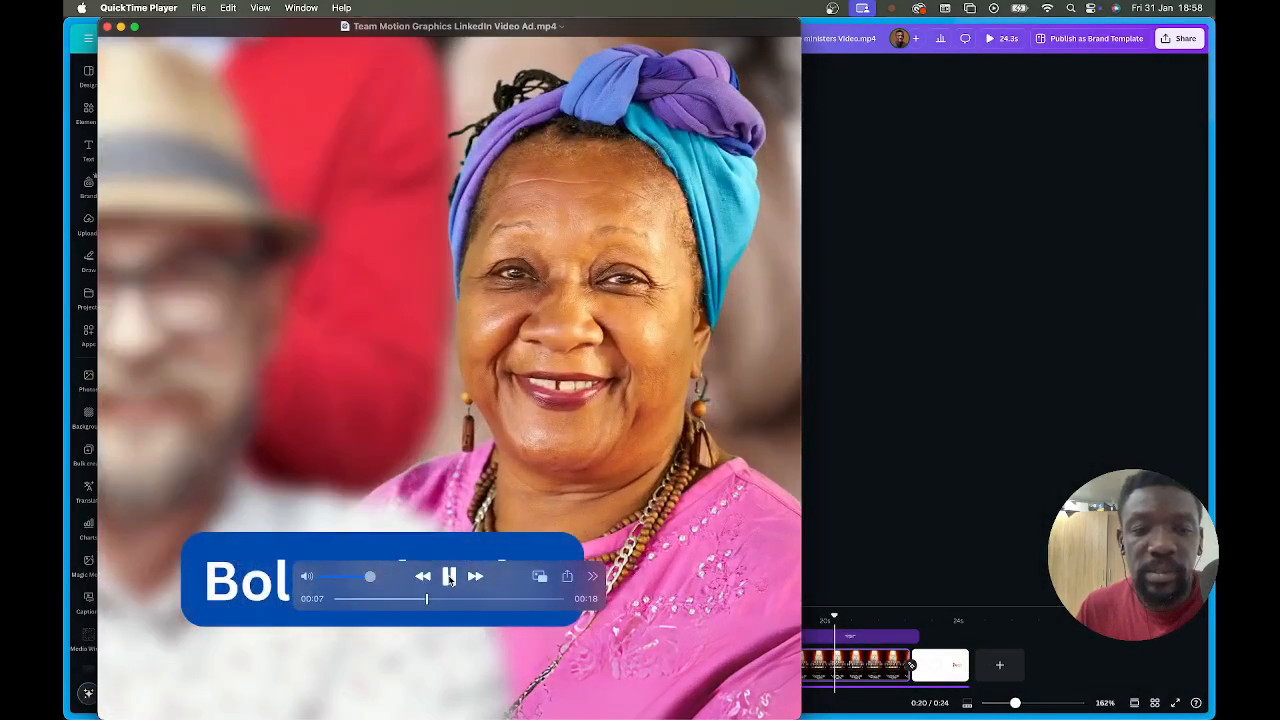
{"action": "left_click", "coordinate": [449, 576]}
{"action": "left_click", "coordinate": [385, 598]}
{"action": "left_click_drag", "start_coordinate": [385, 598], "coordinate": [382, 598]}
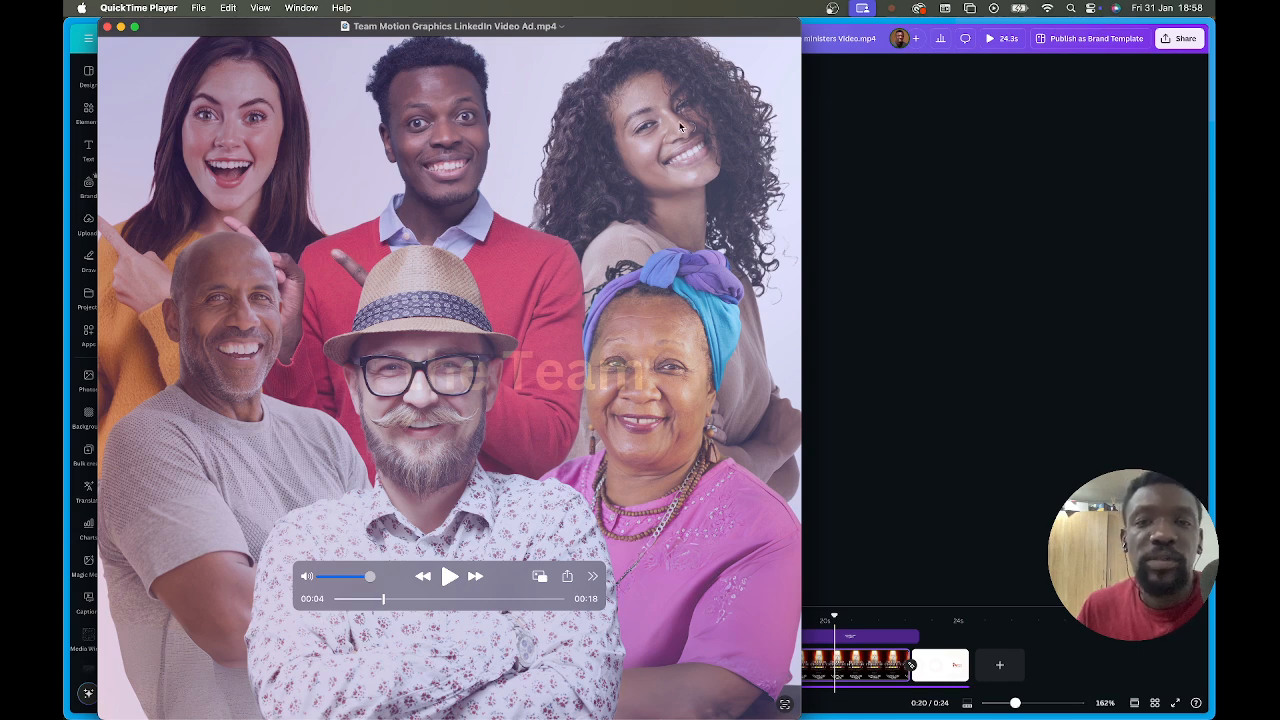
Return to the ministers video design, play it from the "Meet the Ministers" page, and pause on the first minister's portrait.
{"action": "left_click", "coordinate": [891, 286]}
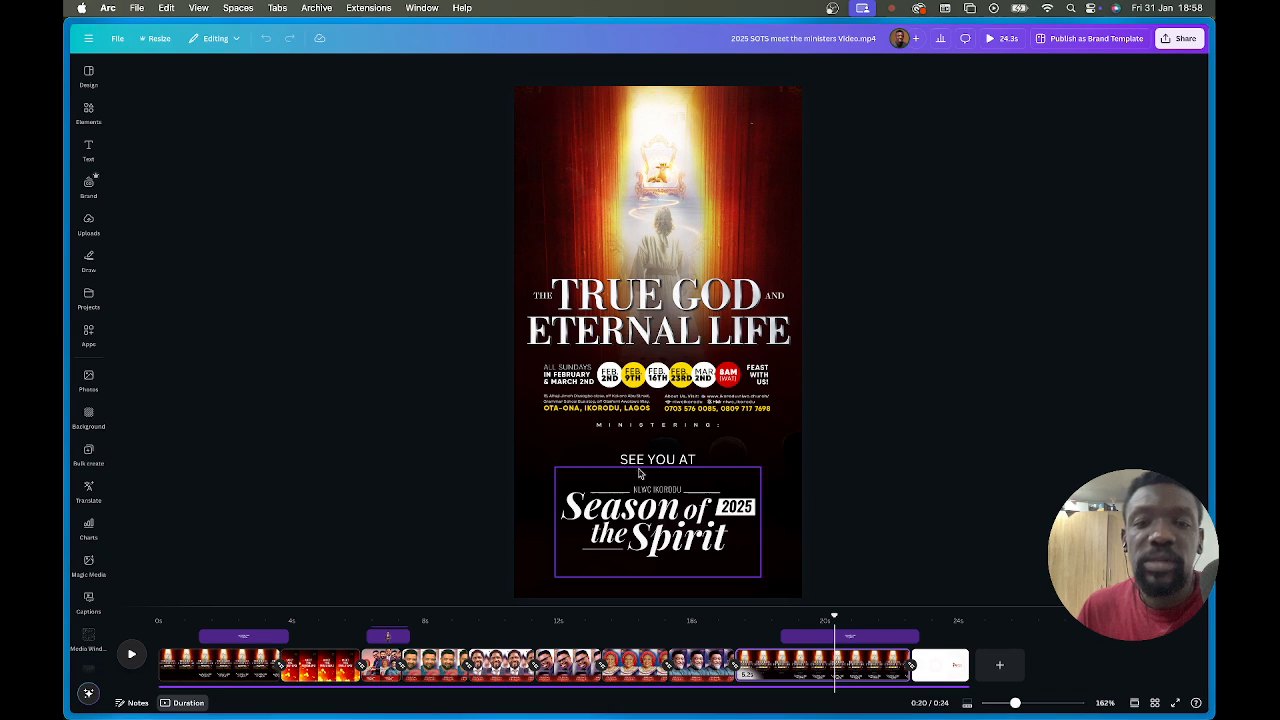
{"action": "left_click", "coordinate": [360, 640]}
{"action": "left_click", "coordinate": [307, 640]}
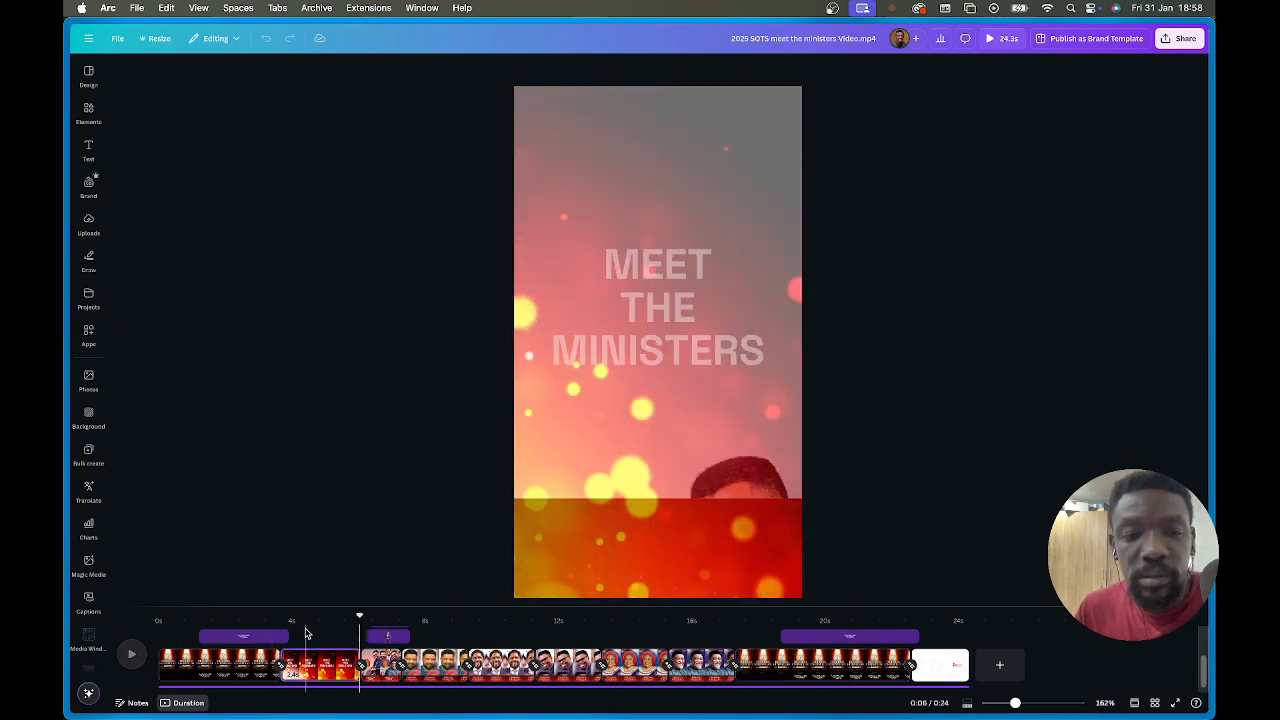
{"action": "key", "text": "space"}
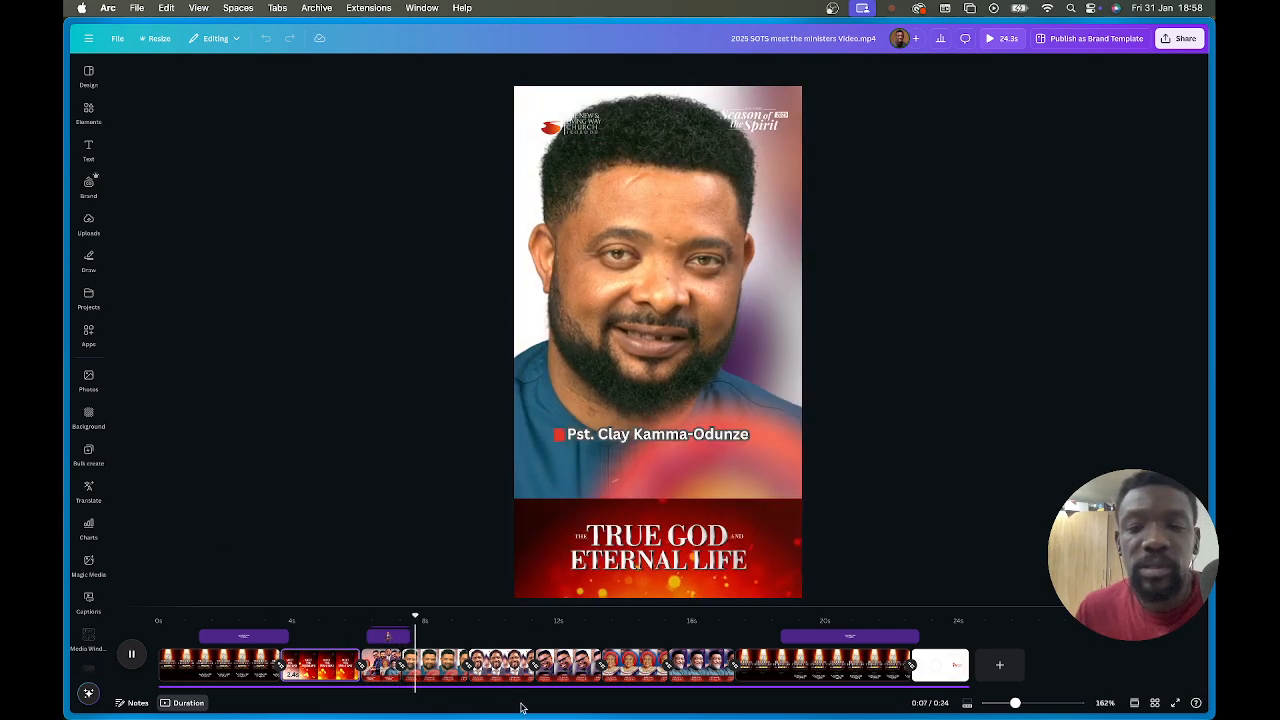
{"action": "key", "text": "space"}
Switch to QuickTime Player, play the downloaded team video again, and close its window.
{"action": "mouse_move", "coordinate": [579, 717]}
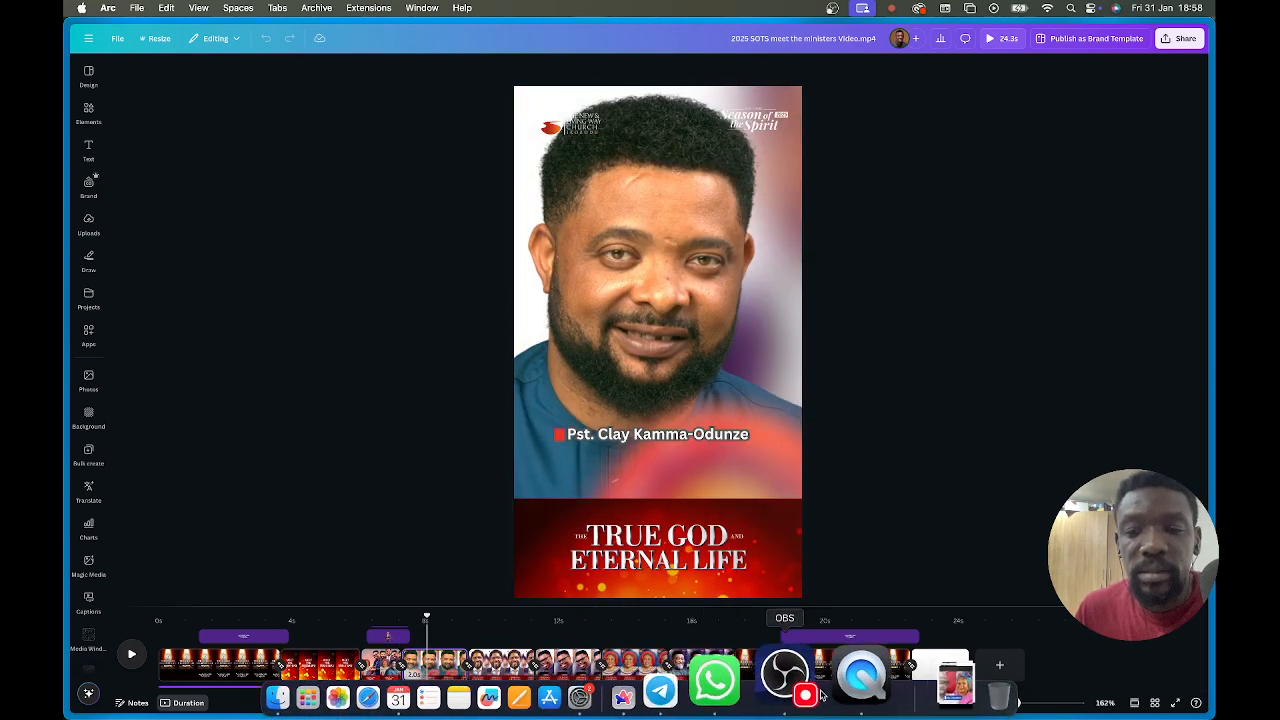
{"action": "left_click", "coordinate": [846, 685]}
{"action": "key", "text": "space"}
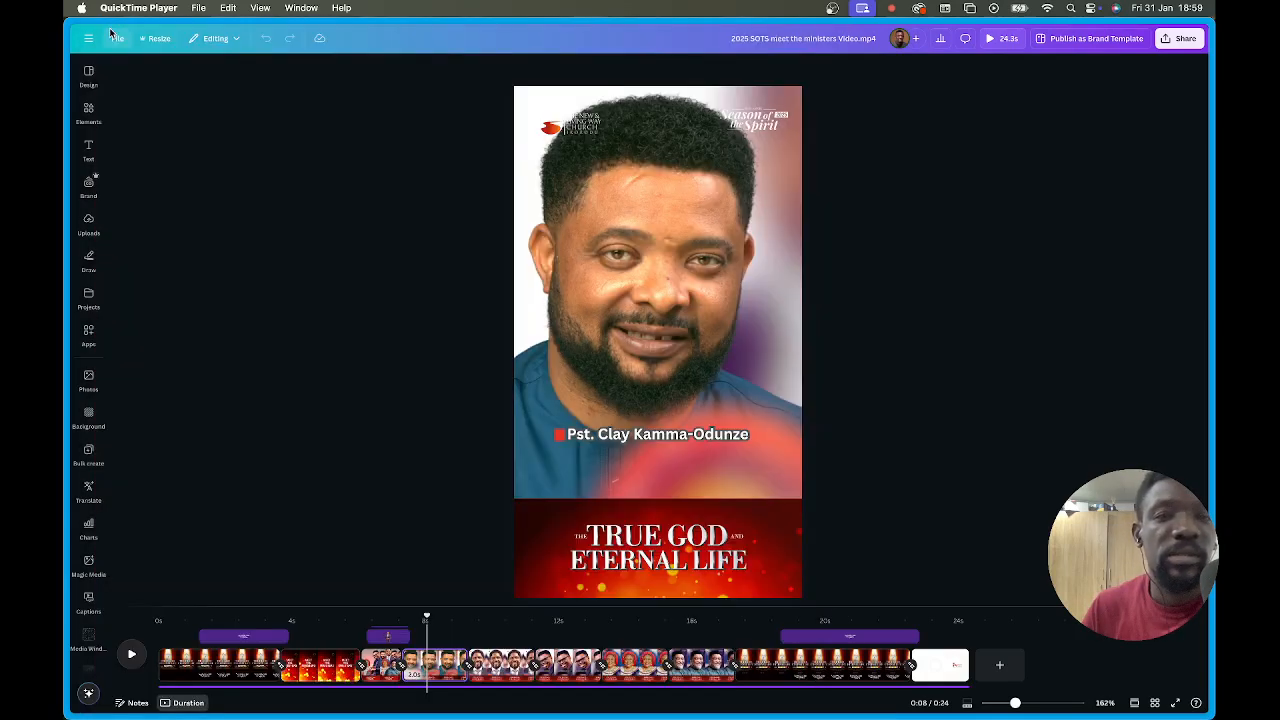
{"action": "left_click", "coordinate": [107, 27]}
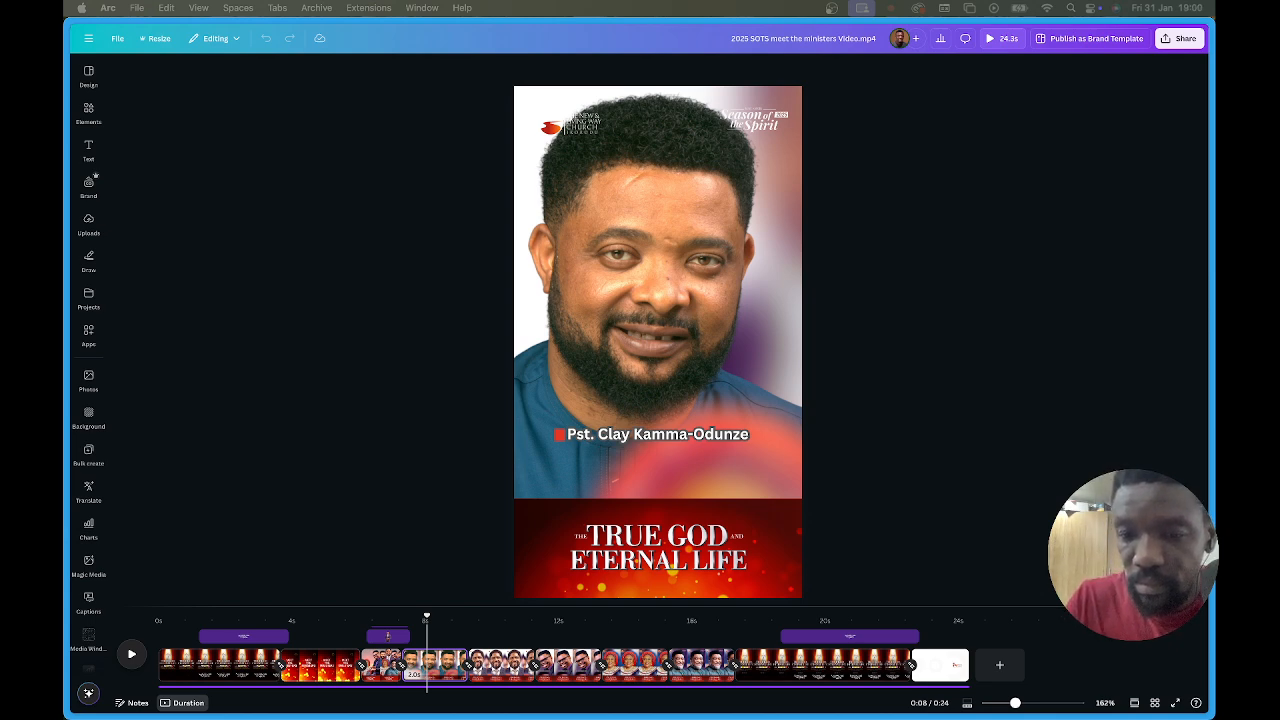
Go through the open tutorial designs and open the untitled Pinterest video ad with the circular "Worry" text.
{"action": "key", "text": "XF86AudioRaiseVolume"}
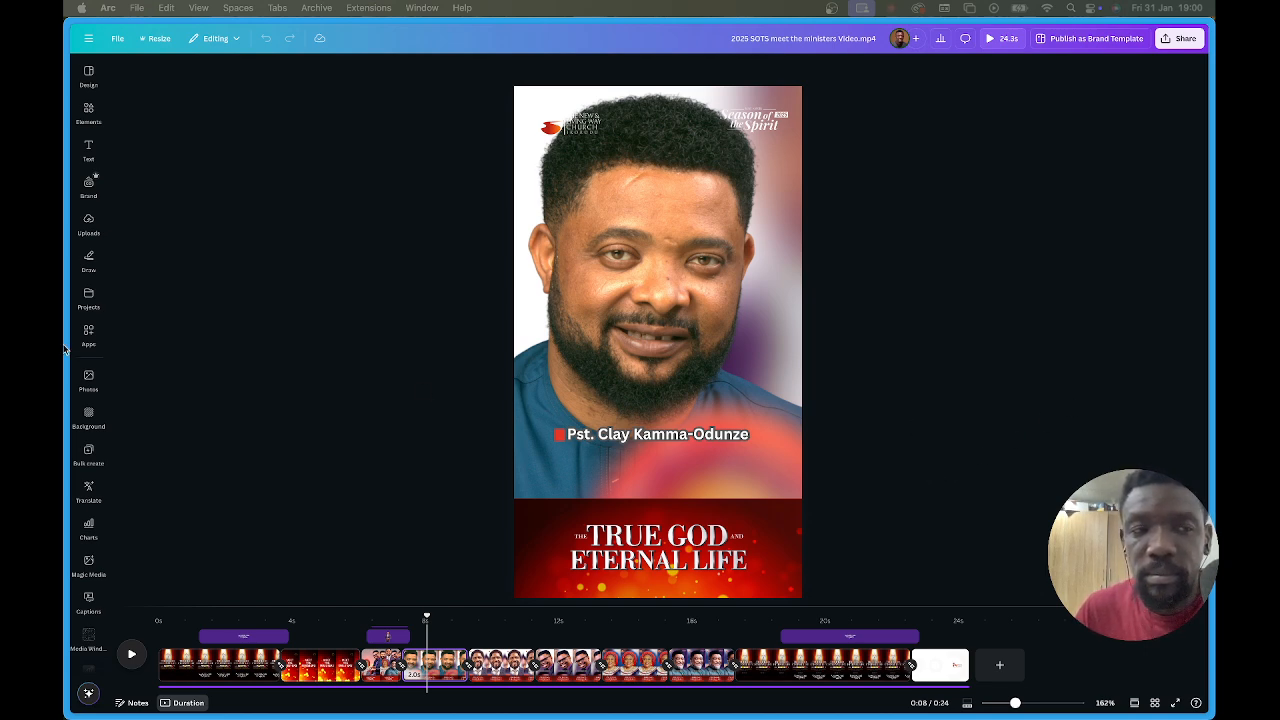
{"action": "mouse_move", "coordinate": [67, 354]}
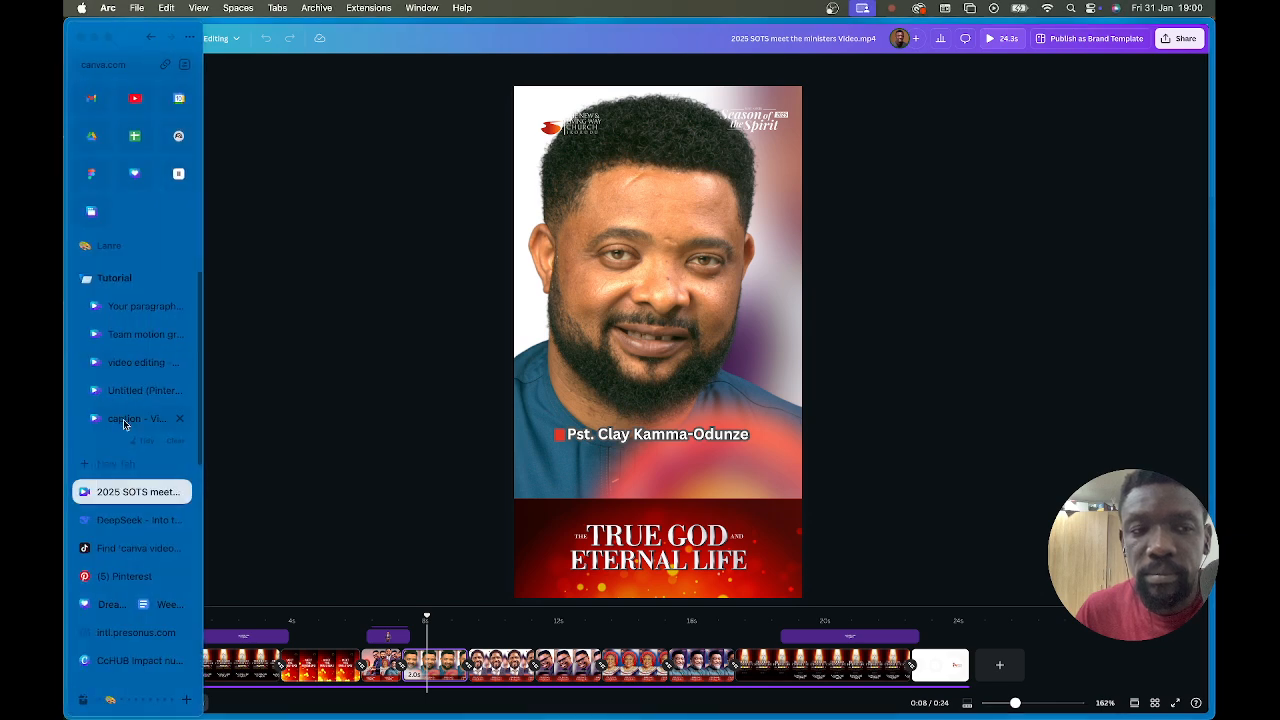
{"action": "left_click", "coordinate": [135, 334]}
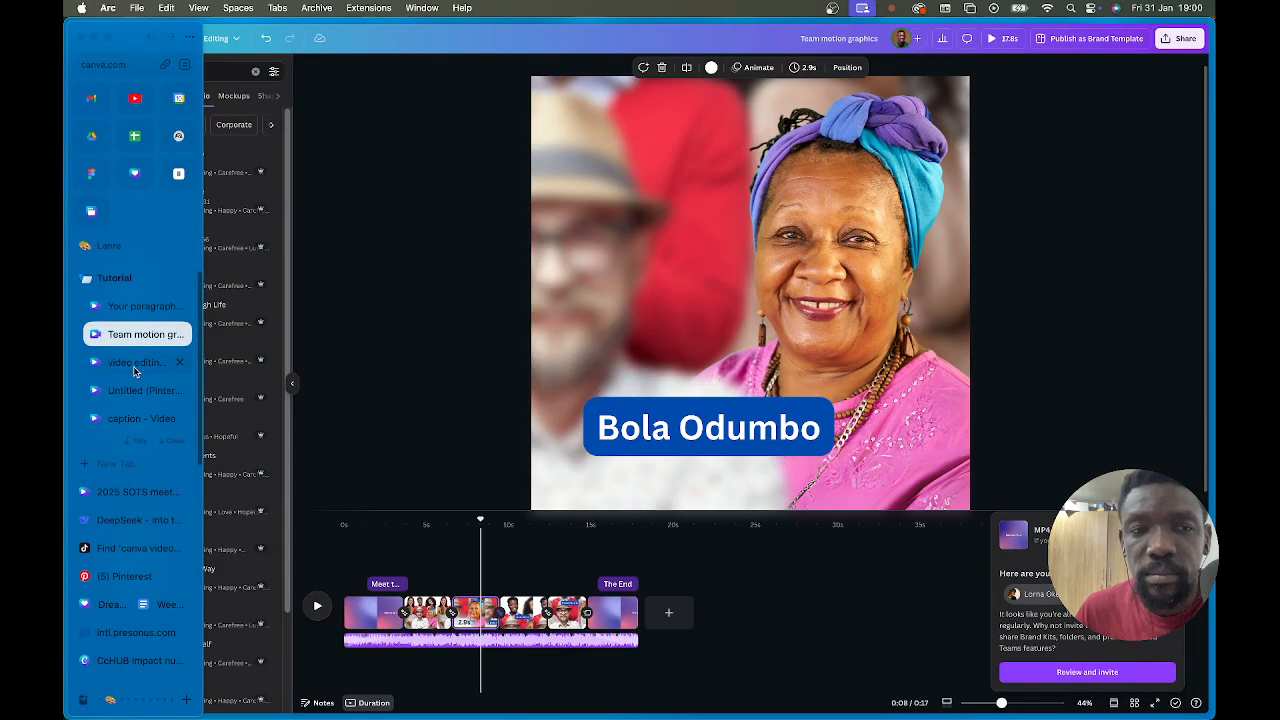
{"action": "left_click", "coordinate": [135, 371]}
{"action": "left_click", "coordinate": [130, 332]}
{"action": "left_click", "coordinate": [129, 312]}
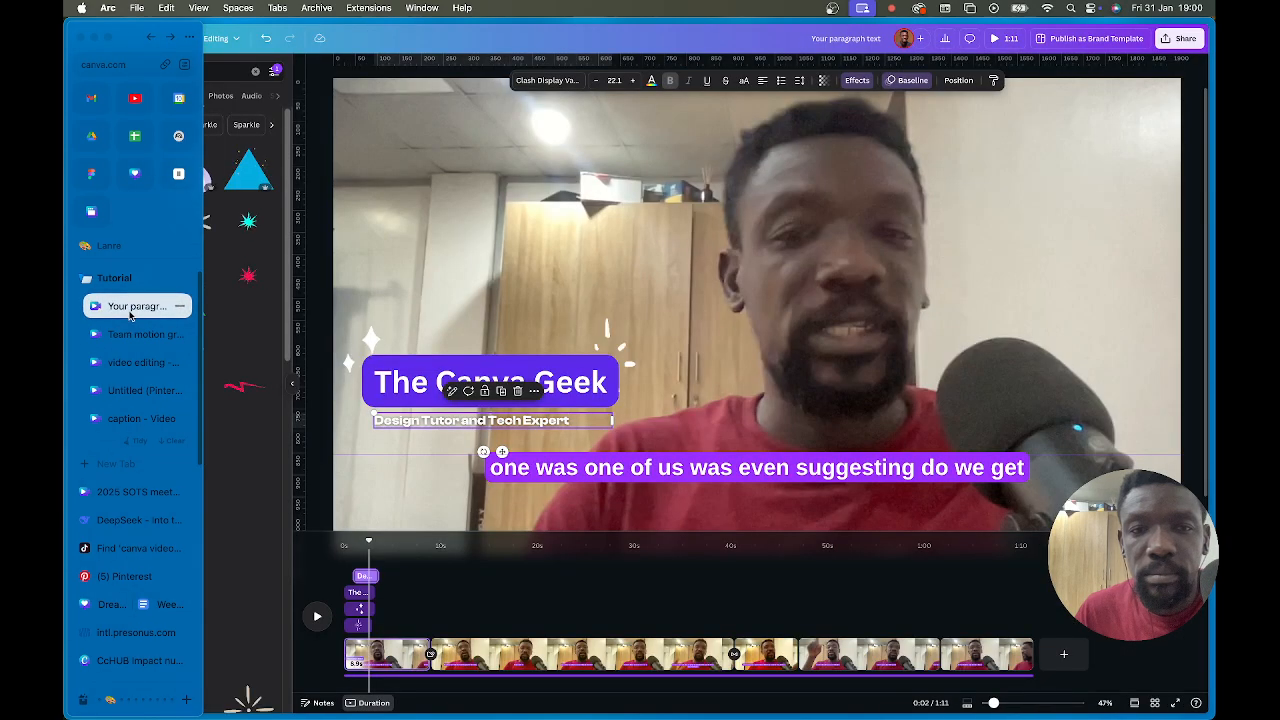
{"action": "left_click", "coordinate": [130, 362]}
{"action": "left_click", "coordinate": [124, 392]}
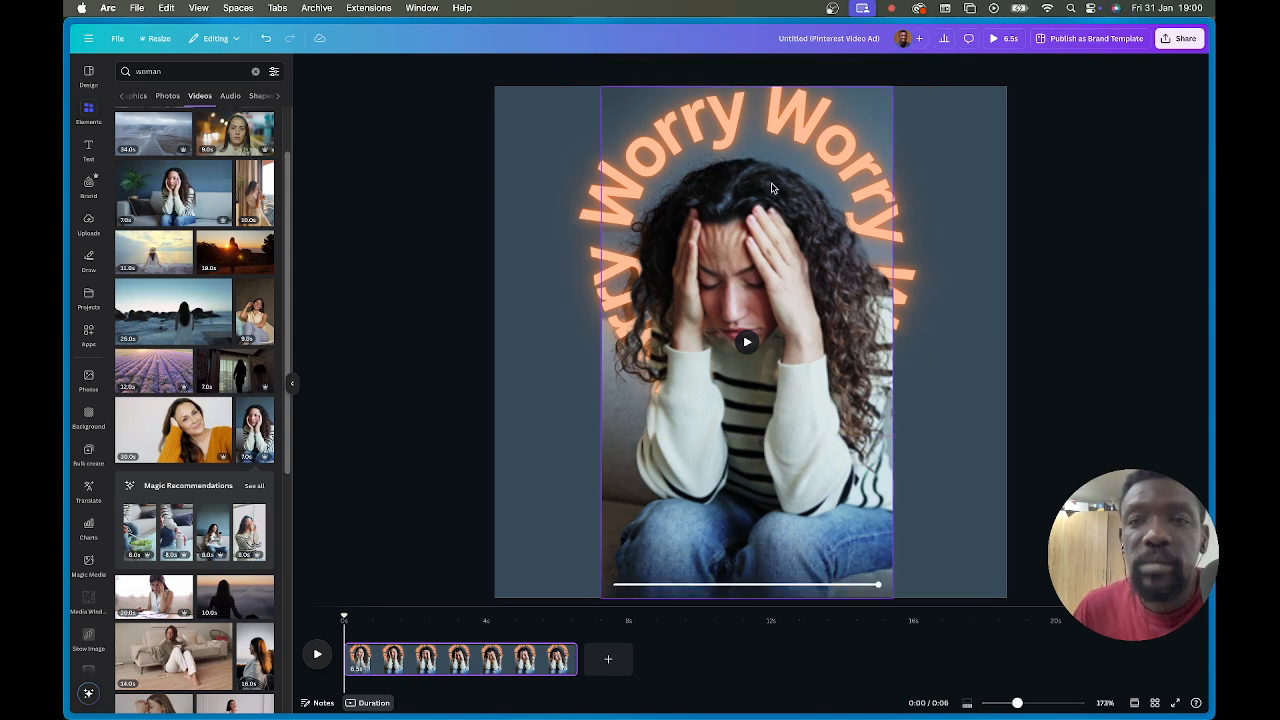
Show the layer order of the woman clip, then select the circular text layer and the lower woman clip layer.
{"action": "left_click", "coordinate": [830, 104]}
{"action": "left_click", "coordinate": [937, 67]}
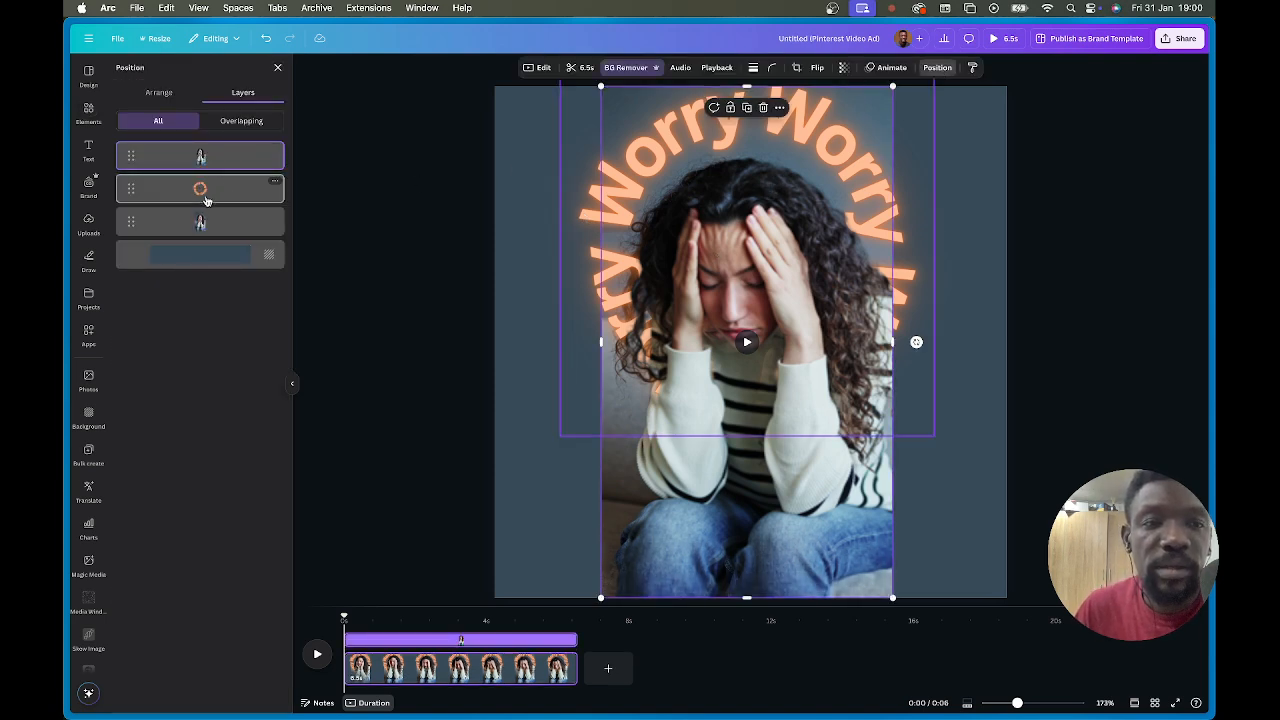
{"action": "left_click", "coordinate": [205, 197]}
{"action": "left_click", "coordinate": [202, 229]}
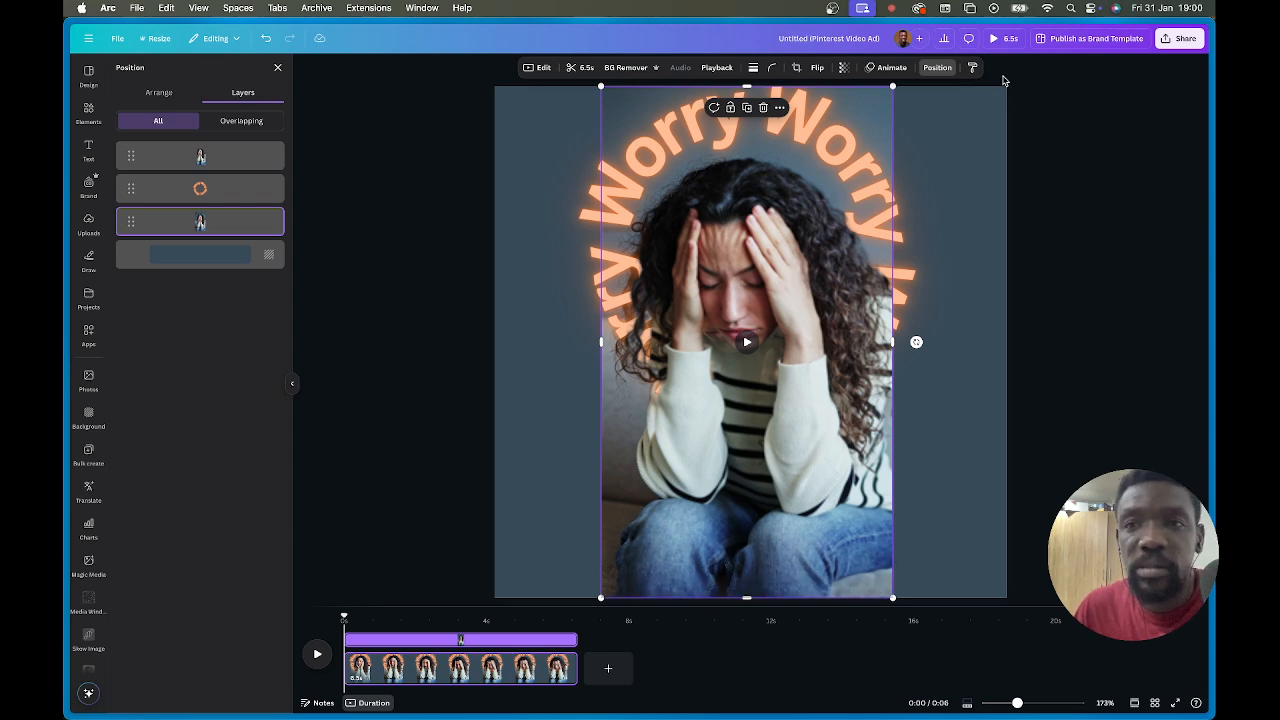
Preview the whole video, replay it from the start, scrub back to 4.5 s, resume playback and close the preview.
{"action": "left_click", "coordinate": [1000, 39]}
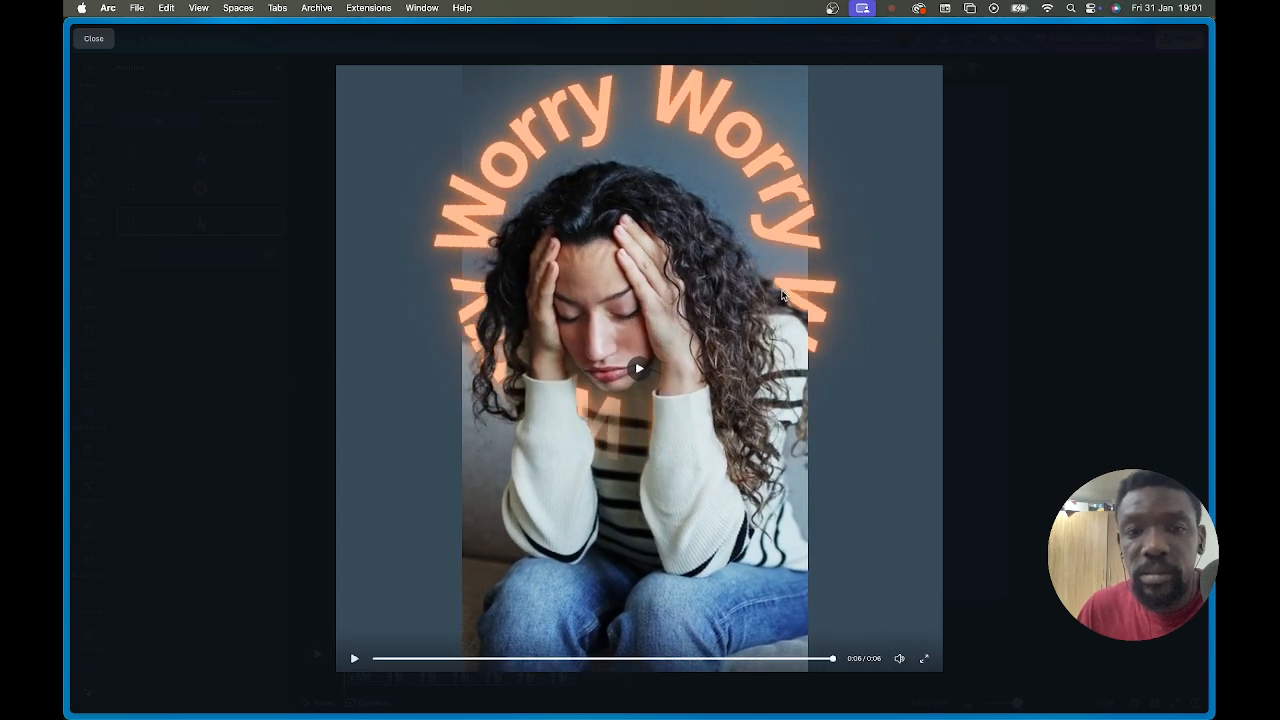
{"action": "left_click", "coordinate": [388, 660]}
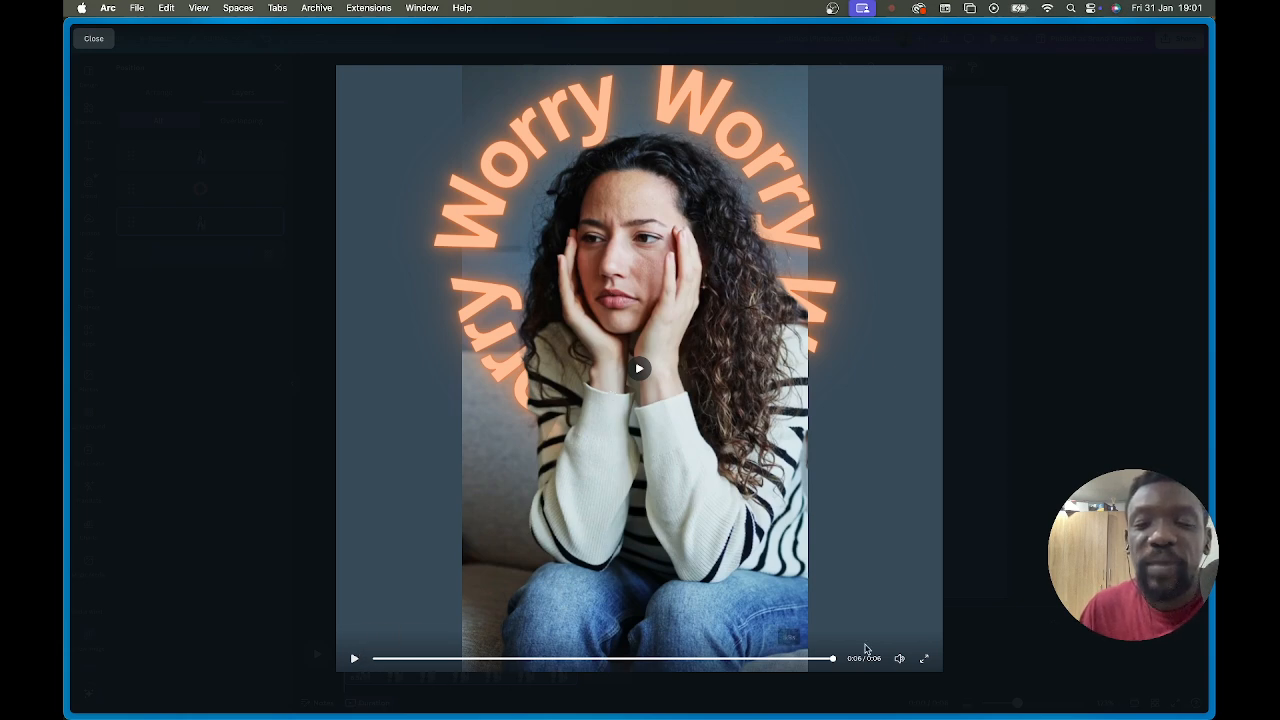
{"action": "left_click_drag", "start_coordinate": [838, 664], "coordinate": [693, 664]}
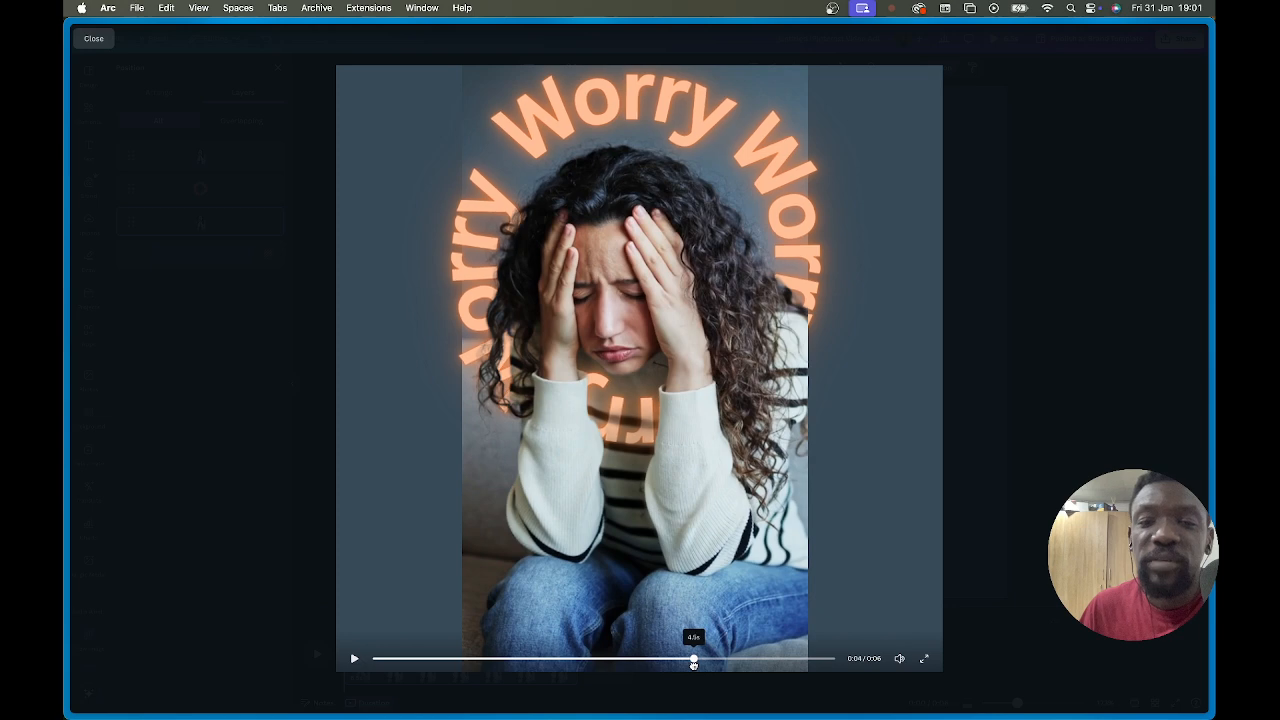
{"action": "left_click", "coordinate": [611, 413]}
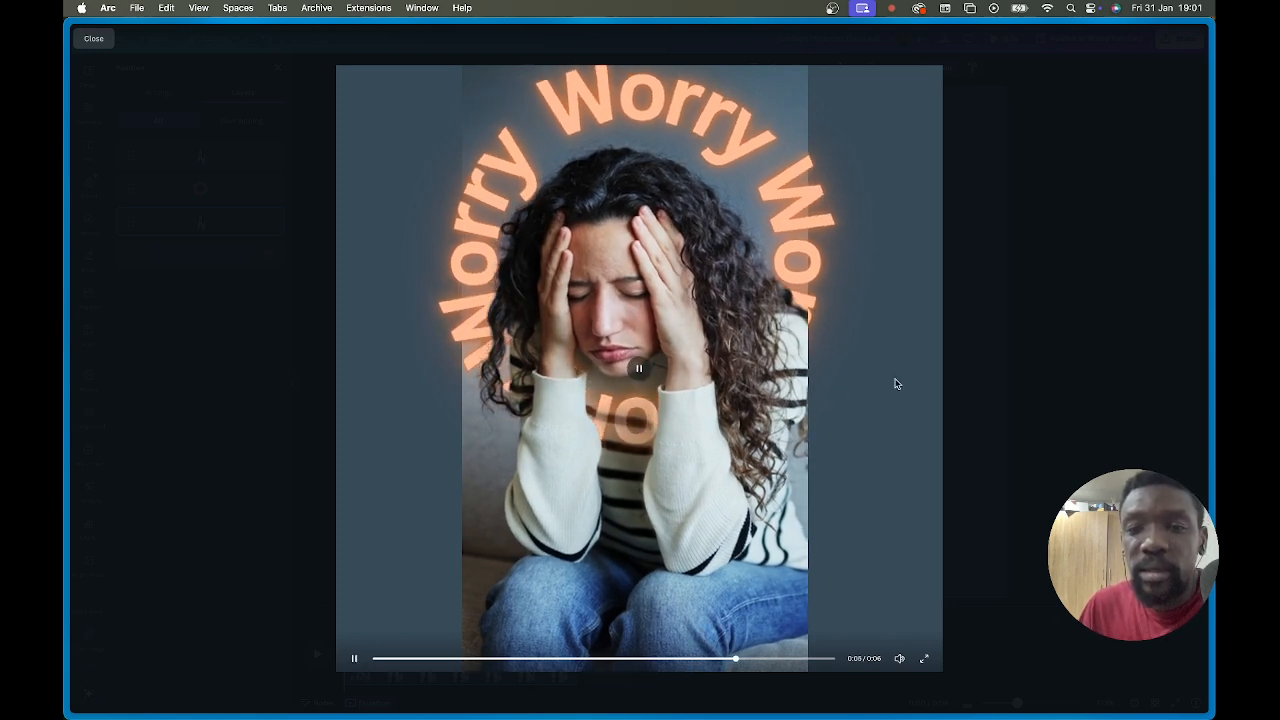
{"action": "left_click", "coordinate": [1030, 355]}
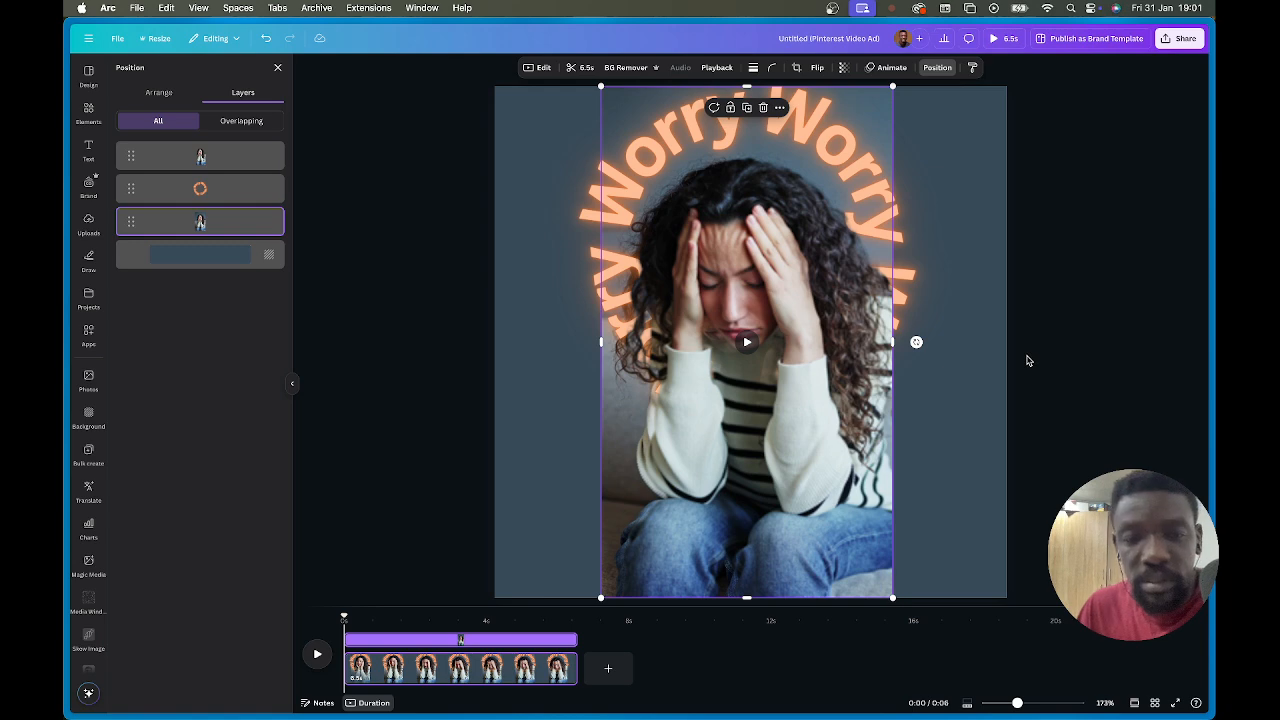
Examine the background removal on the upper woman clip in its video editing options and scrub the clip to 3.0 s.
{"action": "left_click", "coordinate": [820, 430]}
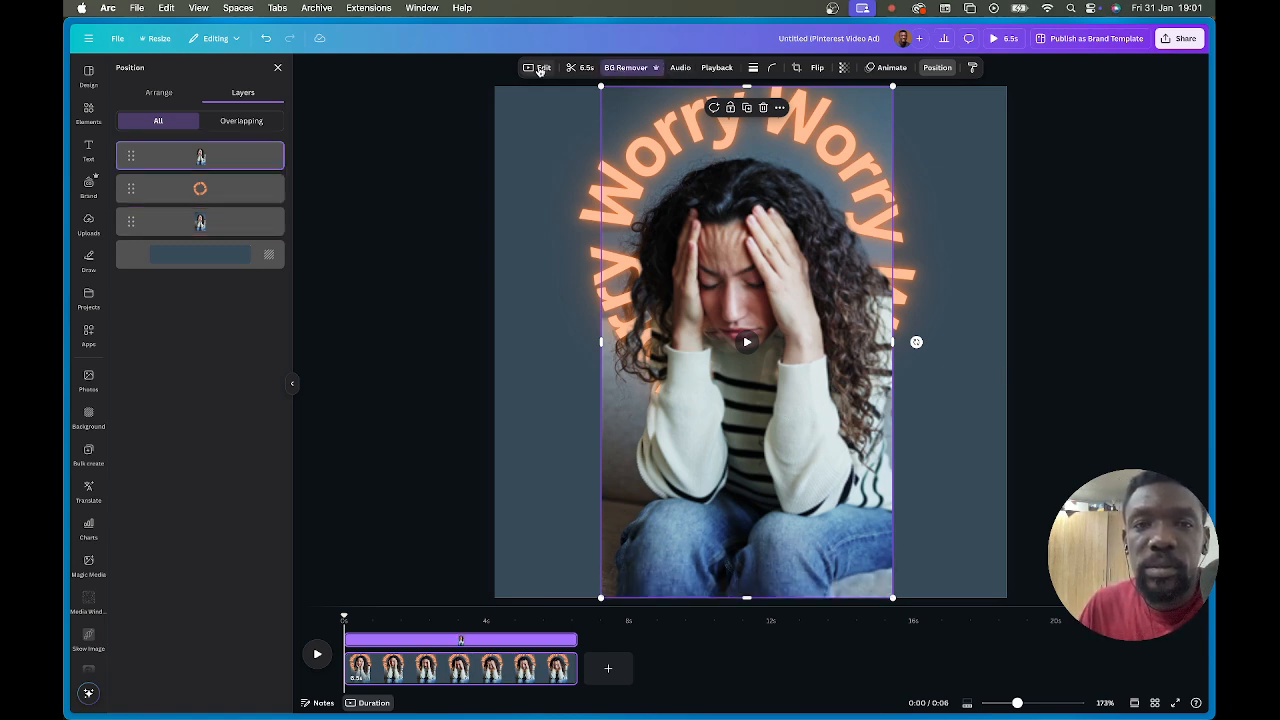
{"action": "left_click", "coordinate": [538, 67]}
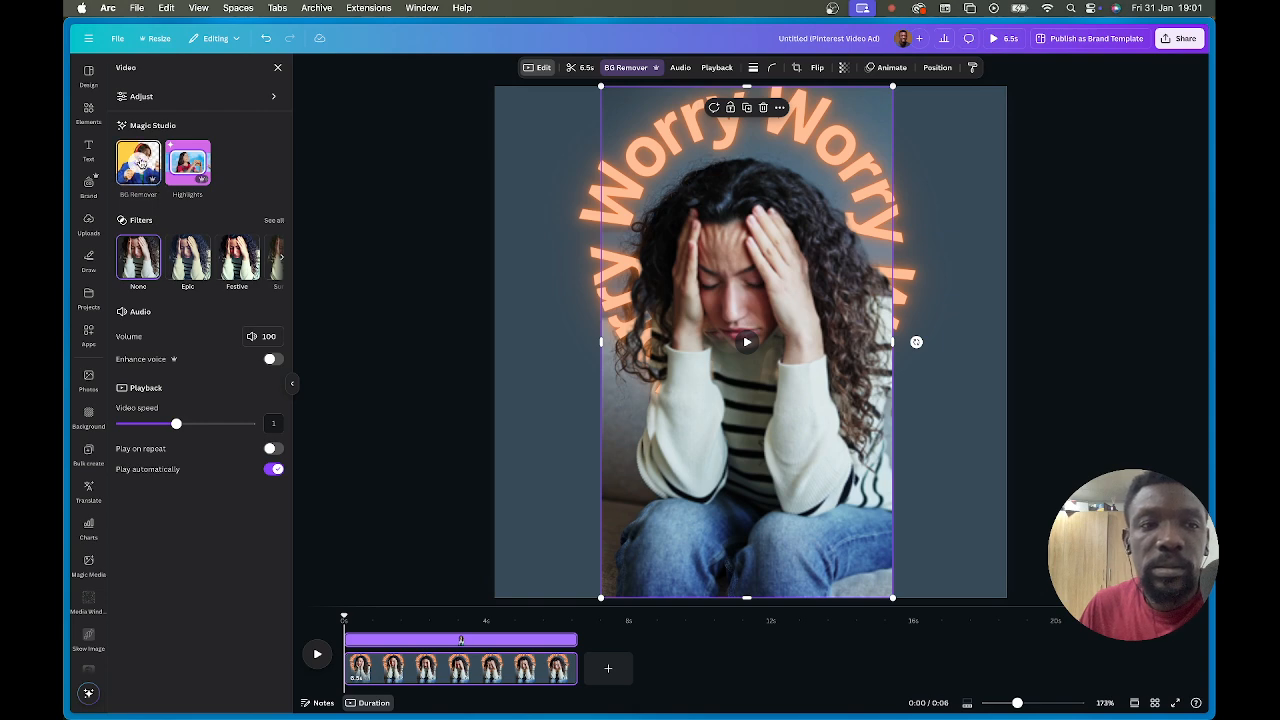
{"action": "left_click", "coordinate": [140, 168]}
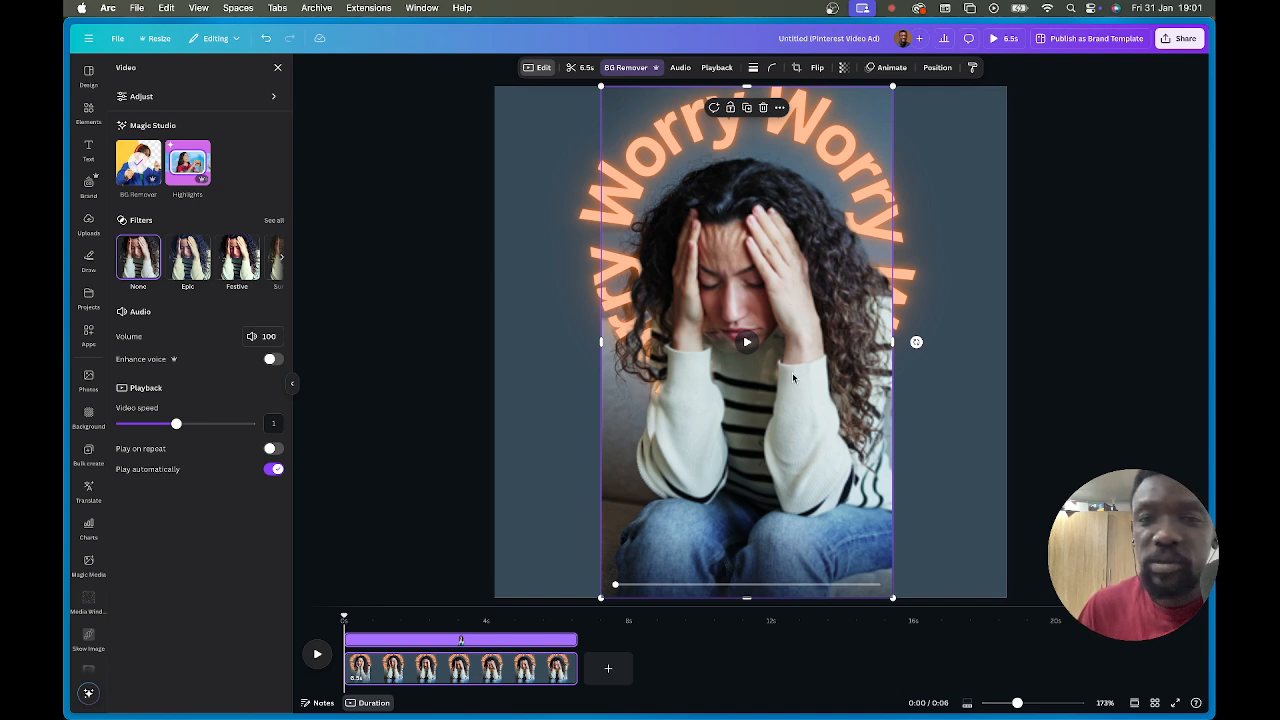
{"action": "left_click_drag", "start_coordinate": [617, 589], "coordinate": [746, 584]}
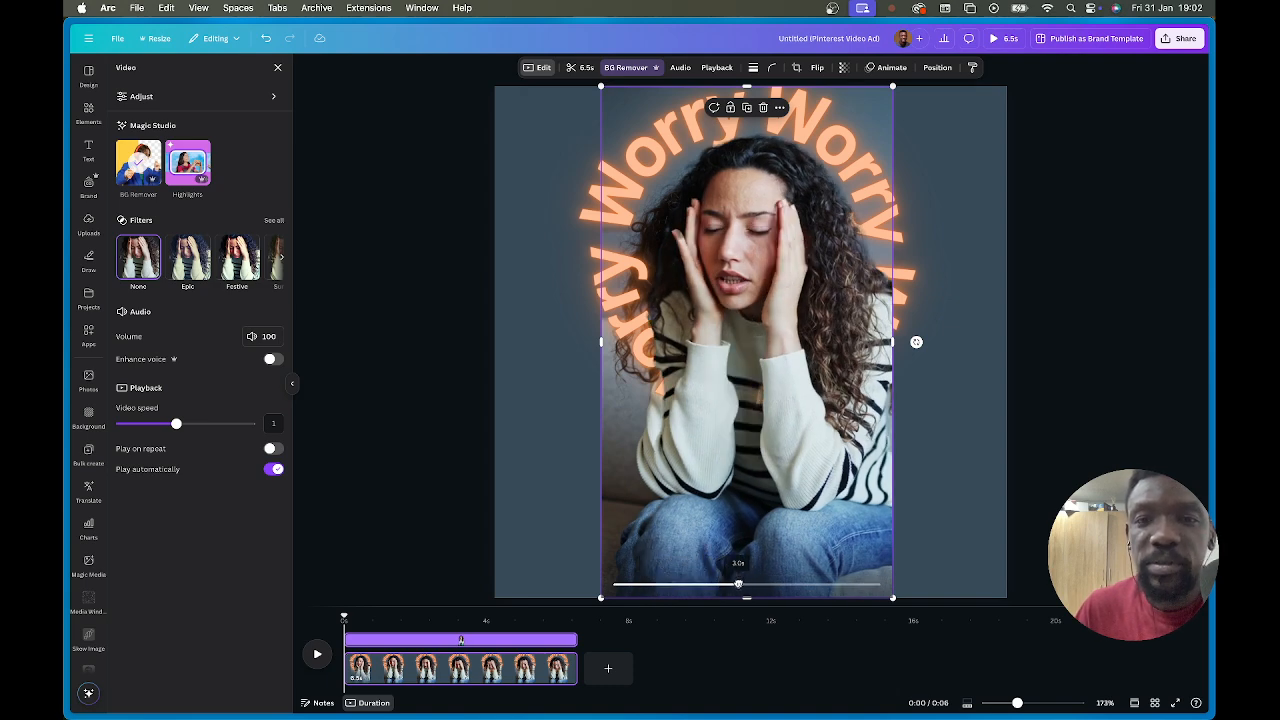
Select the circular "Worry" text, show its place in the layers, and scrub the timeline to 4 seconds.
{"action": "left_click", "coordinate": [908, 241]}
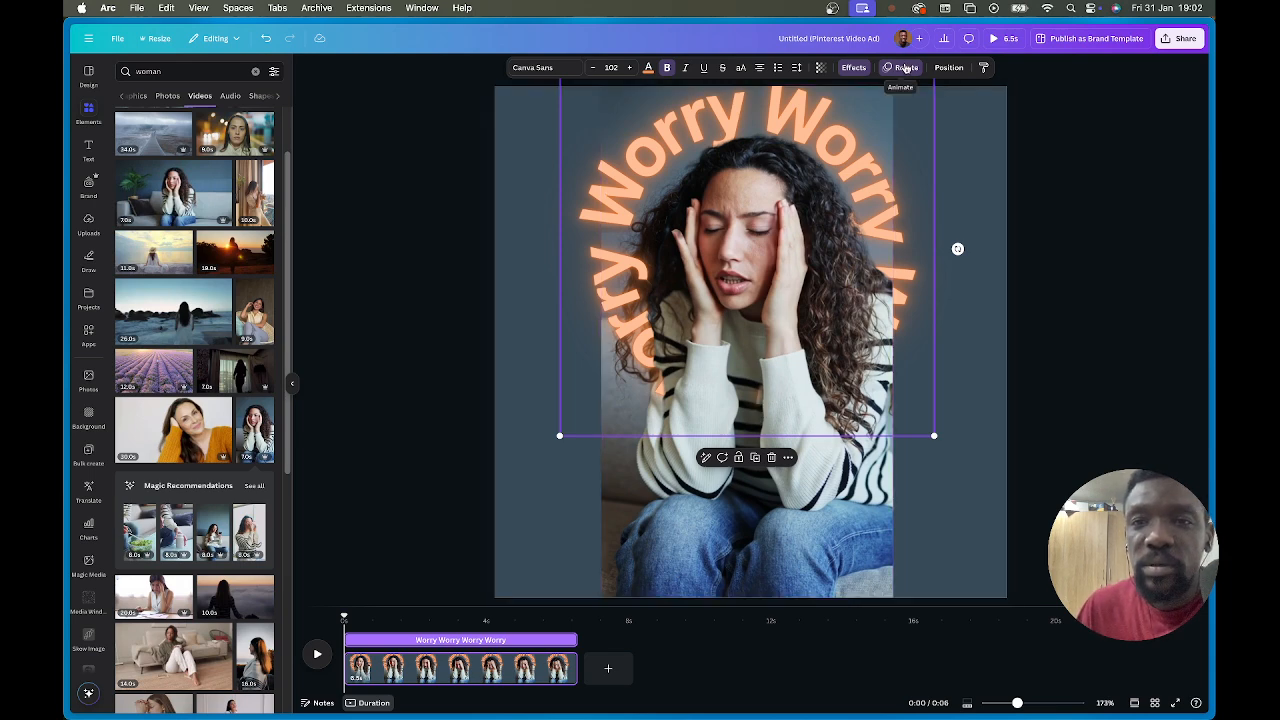
{"action": "left_click", "coordinate": [948, 67]}
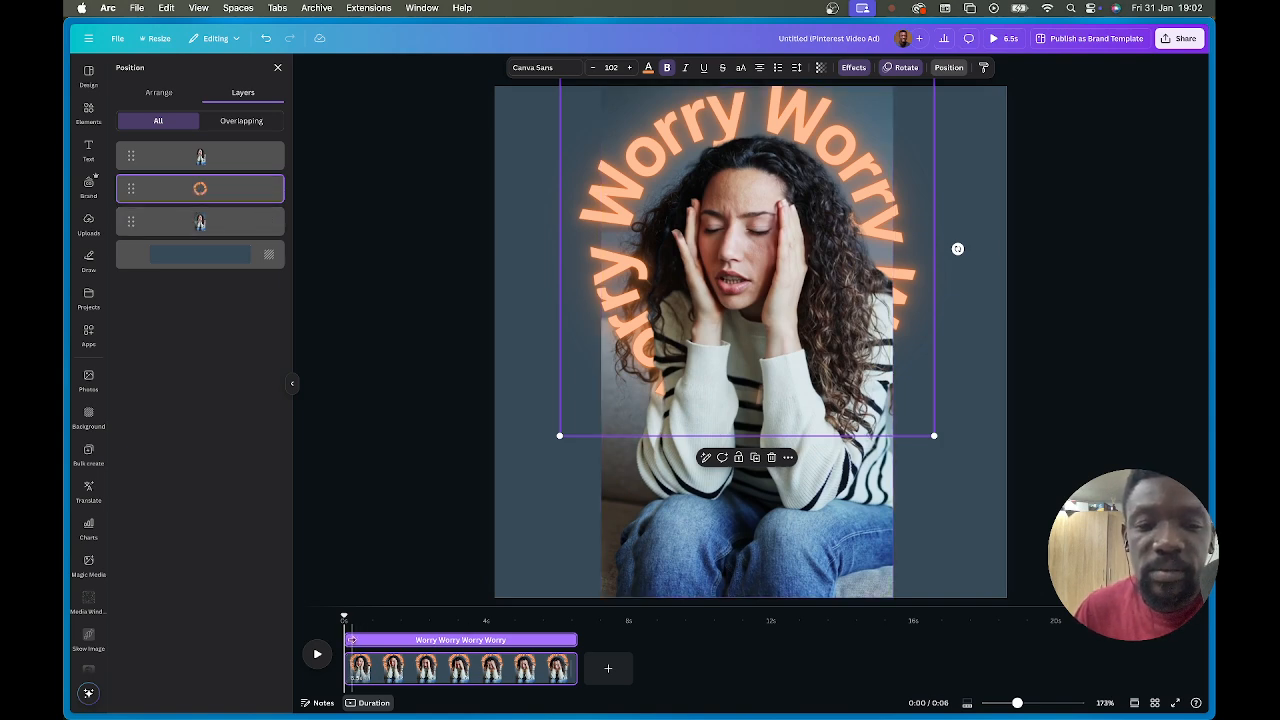
{"action": "left_click_drag", "start_coordinate": [344, 616], "coordinate": [489, 618]}
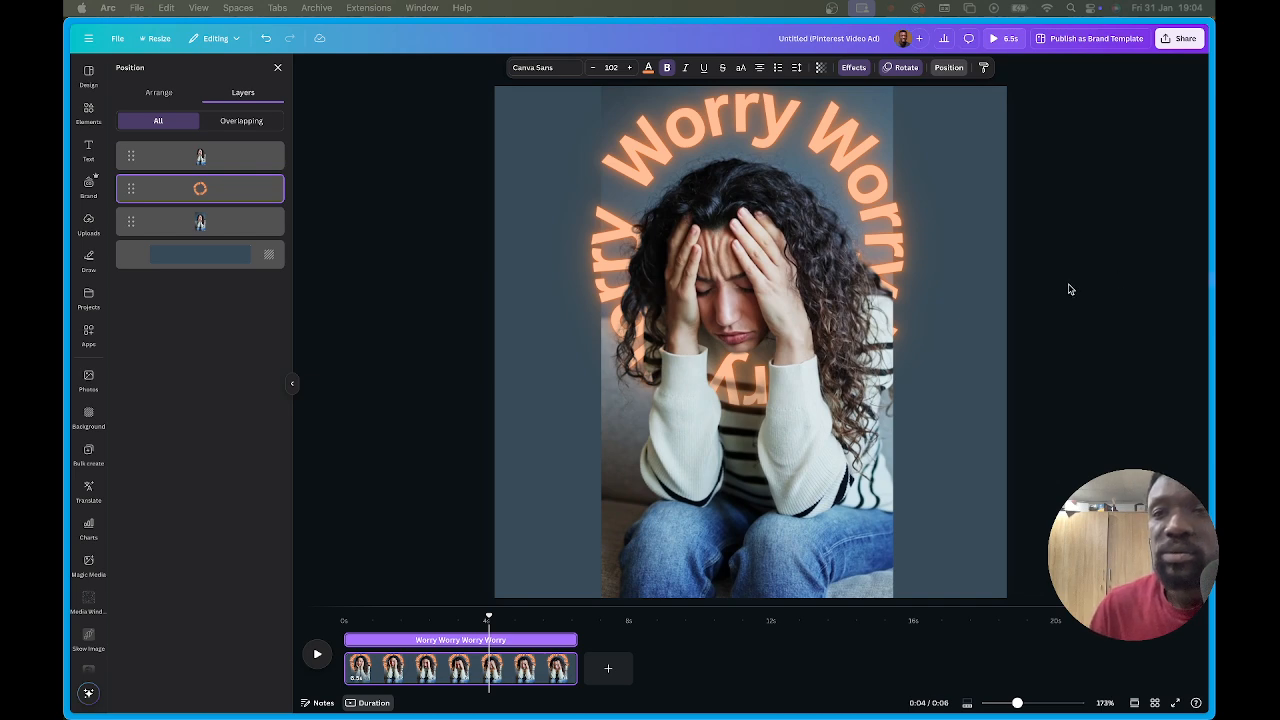
Open the design's download settings and set the file type to JPG.
{"action": "left_click", "coordinate": [1180, 40]}
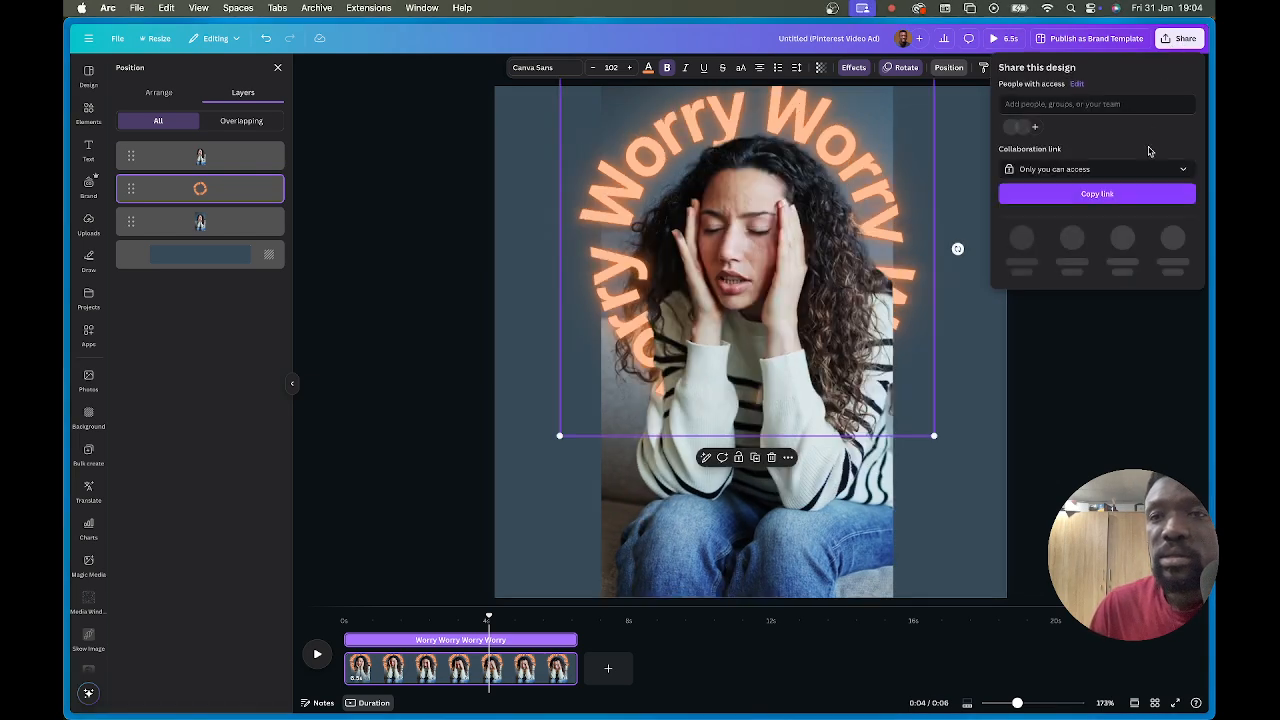
{"action": "left_click", "coordinate": [1027, 247]}
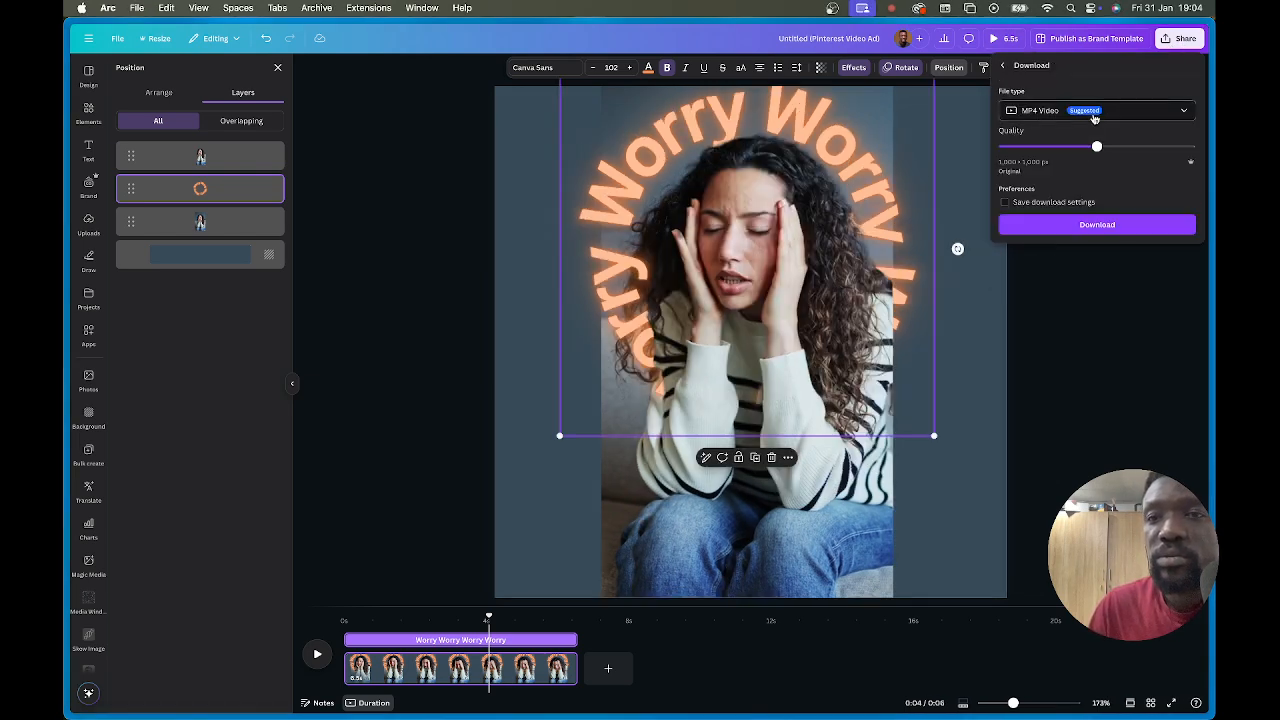
{"action": "left_click", "coordinate": [1095, 111]}
{"action": "left_click", "coordinate": [1062, 158]}
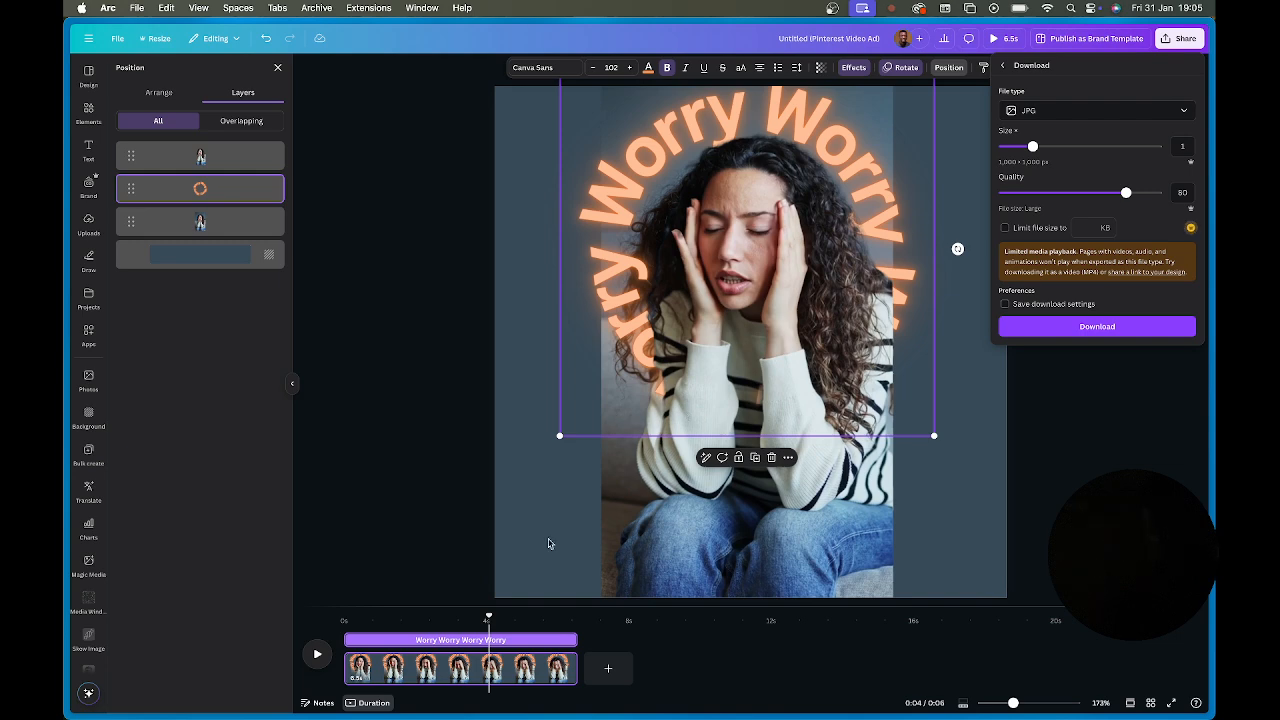
Switch to OBS and dismiss the broadcast transition error dialog.
{"action": "mouse_move", "coordinate": [618, 713]}
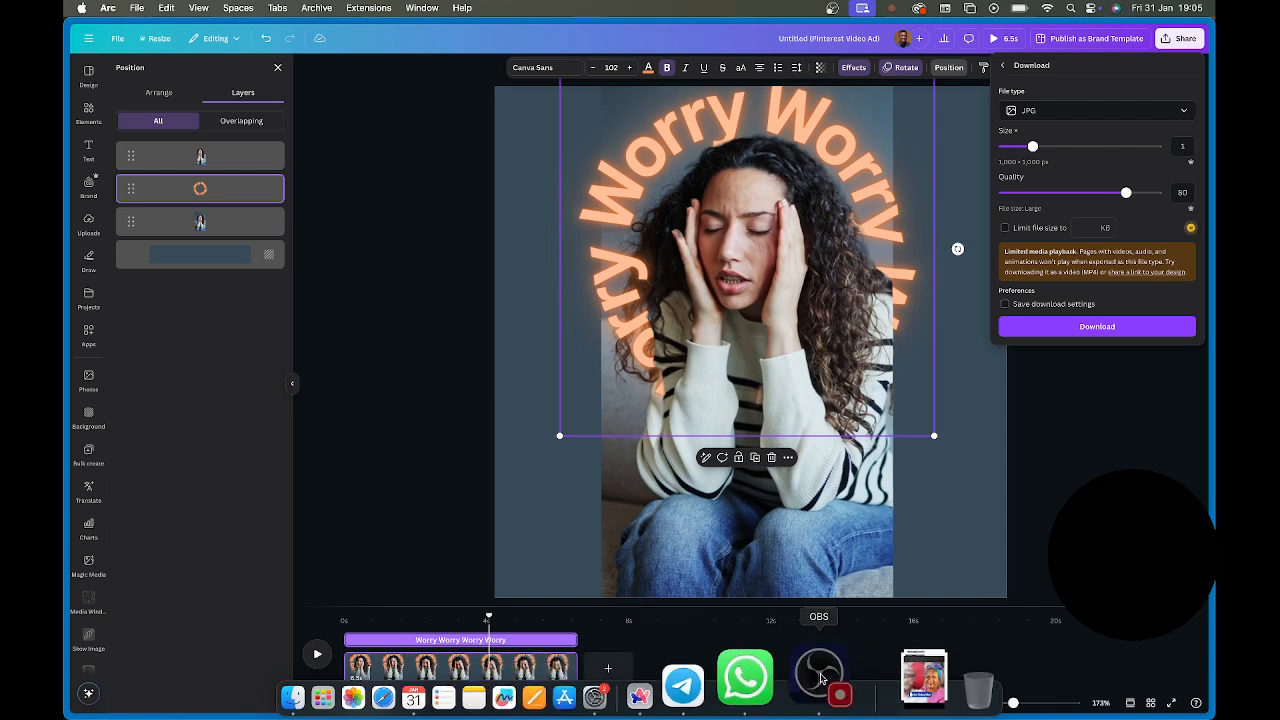
{"action": "left_click", "coordinate": [820, 679]}
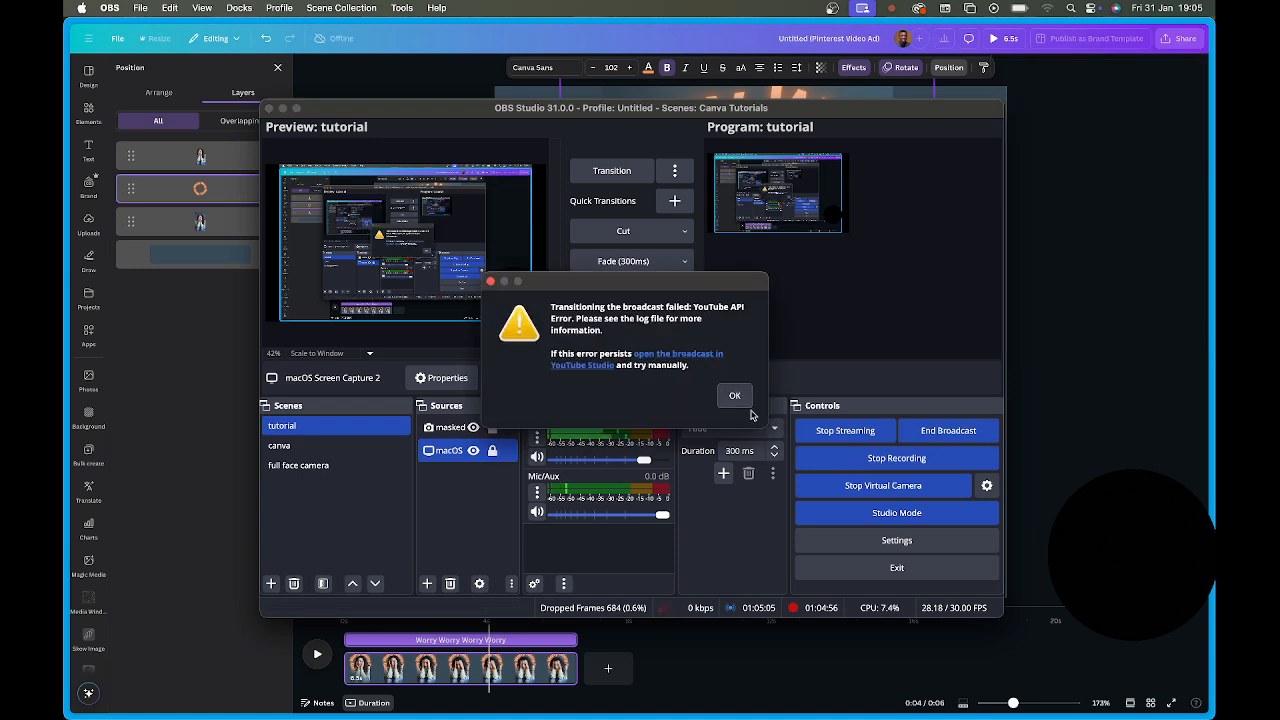
{"action": "left_click", "coordinate": [736, 398]}
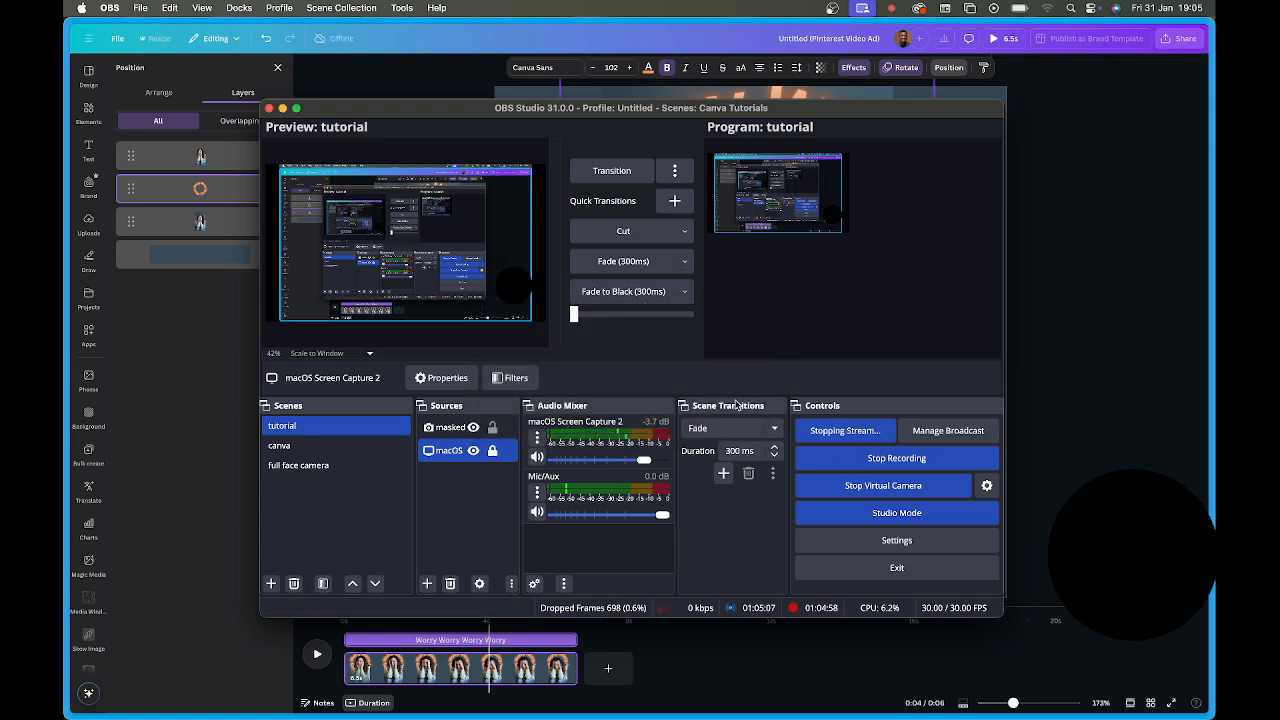